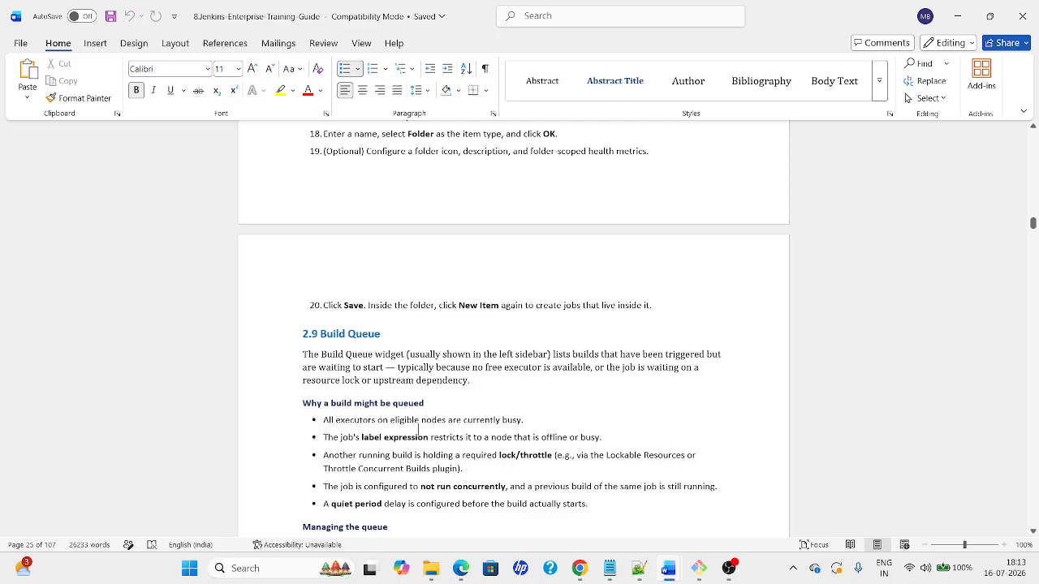
{"action": "key", "text": "Down"}
{"action": "key", "text": "Down"}
{"action": "key", "text": "Down"}
{"action": "key", "text": "Down"}
{"action": "key", "text": "Down"}
{"action": "key", "text": "Down"}
{"action": "key", "text": "Down"}
{"action": "key", "text": "Down"}
{"action": "key", "text": "Down"}
{"action": "key", "text": "Down"}
{"action": "key", "text": "Down"}
{"action": "key", "text": "Down"}
{"action": "key", "text": "Down"}
{"action": "key", "text": "Down"}
{"action": "key", "text": "Down"}
{"action": "key", "text": "Down"}
{"action": "key", "text": "Down"}
{"action": "key", "text": "Down"}
{"action": "key", "text": "Down"}
{"action": "key", "text": "Down"}
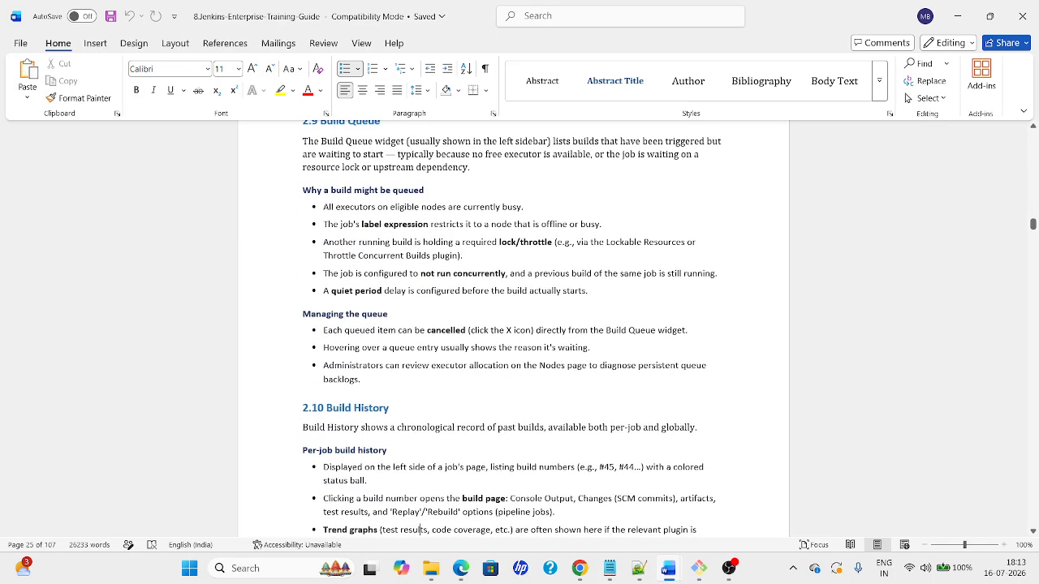
Move through the Build Queue notes and place the cursor in the 2.10 Build History heading
{"action": "key", "text": "Up"}
{"action": "key", "text": "Up"}
{"action": "key", "text": "Up"}
{"action": "key", "text": "Up"}
{"action": "key", "text": "Up"}
{"action": "key", "text": "Up"}
{"action": "key", "text": "Up"}
{"action": "key", "text": "Up"}
{"action": "key", "text": "Up"}
{"action": "key", "text": "Up"}
{"action": "key", "text": "Up"}
{"action": "key", "text": "Up"}
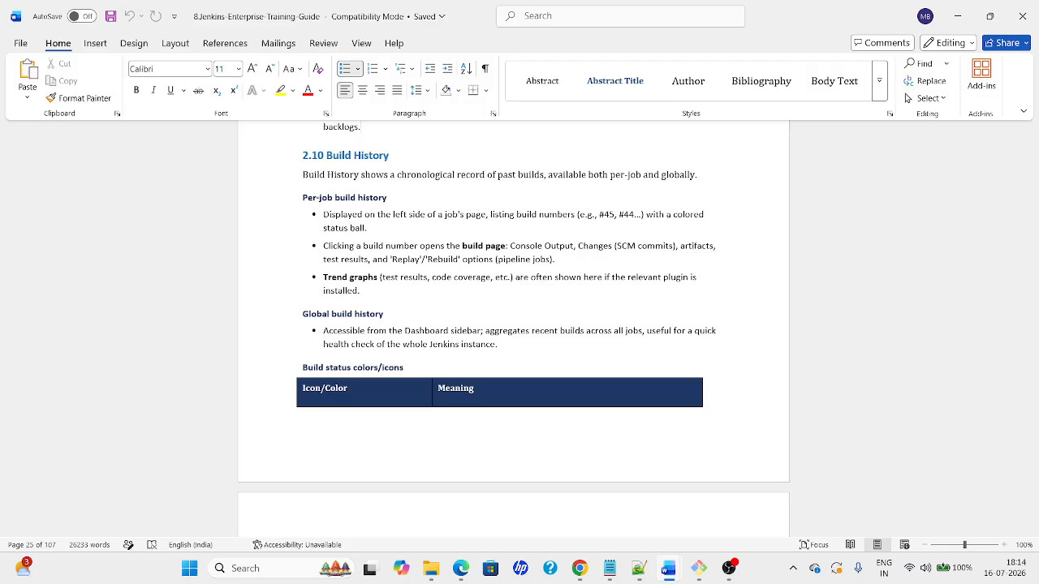
{"action": "left_click", "coordinate": [389, 155]}
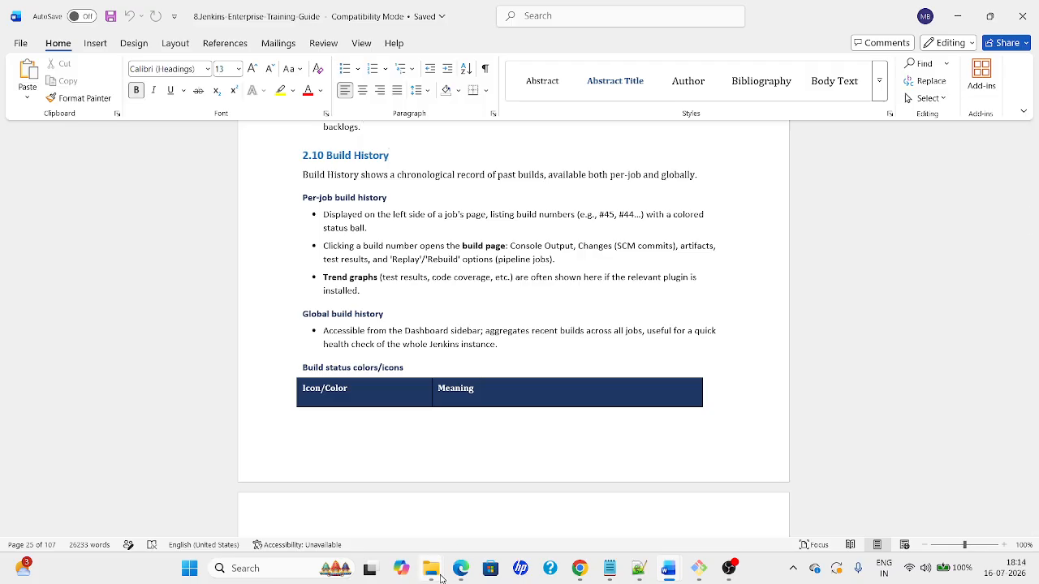
Browse to C:\Softwares in File Explorer and launch Command Prompt there via cmd
{"action": "mouse_move", "coordinate": [444, 574]}
{"action": "mouse_move", "coordinate": [467, 519]}
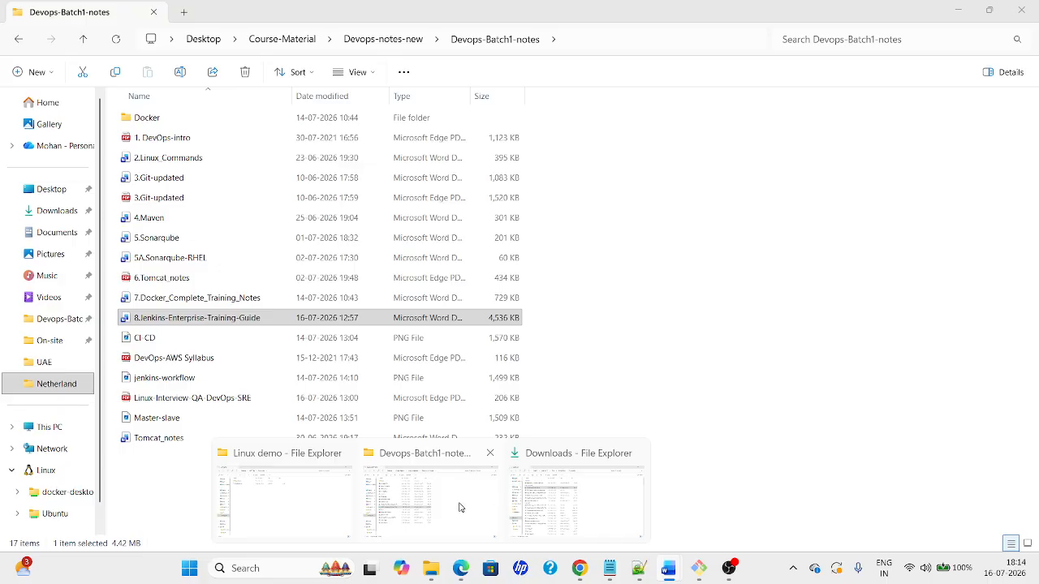
{"action": "left_click", "coordinate": [462, 507]}
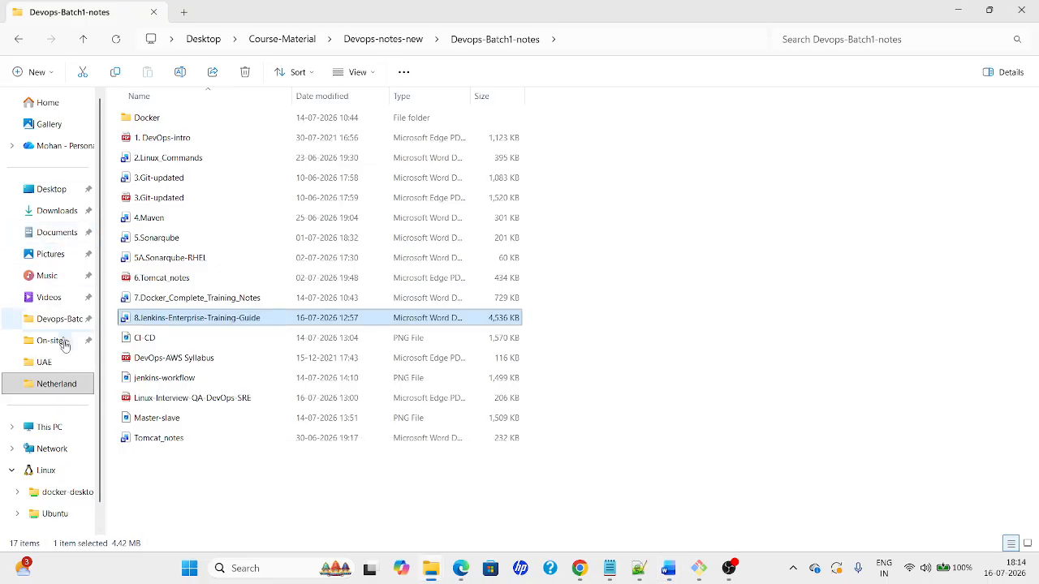
{"action": "left_click", "coordinate": [51, 426]}
{"action": "double_click", "coordinate": [213, 130]}
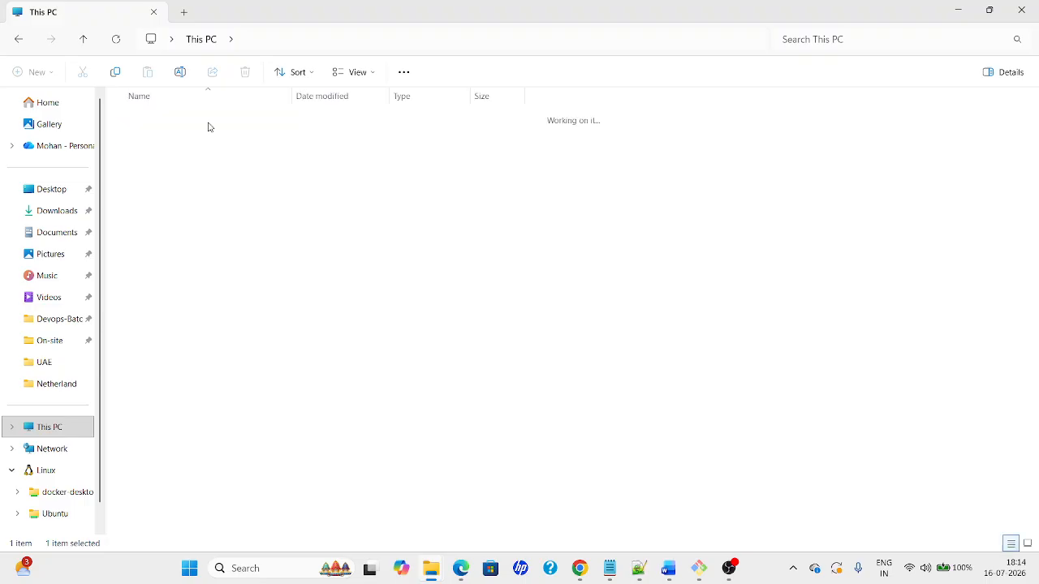
{"action": "double_click", "coordinate": [152, 223]}
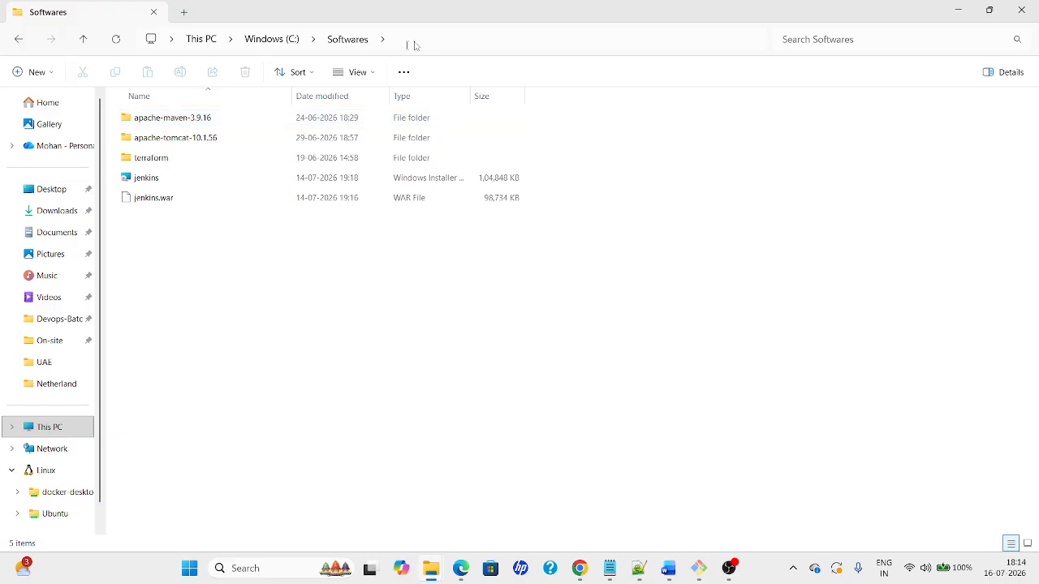
{"action": "left_click", "coordinate": [441, 39]}
{"action": "type", "text": "cmd"}
{"action": "key", "text": "Return"}
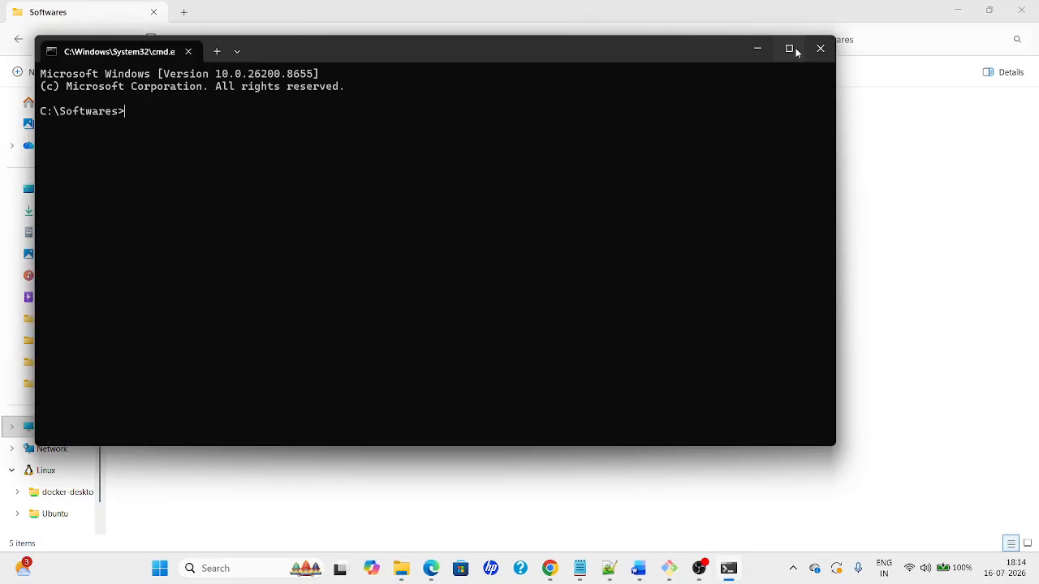
Maximize the Command Prompt, start typing java, and check the jenkins.war file name
{"action": "left_click", "coordinate": [788, 49]}
{"action": "scroll", "coordinate": [642, 222], "scroll_direction": "up", "scroll_amount": 3}
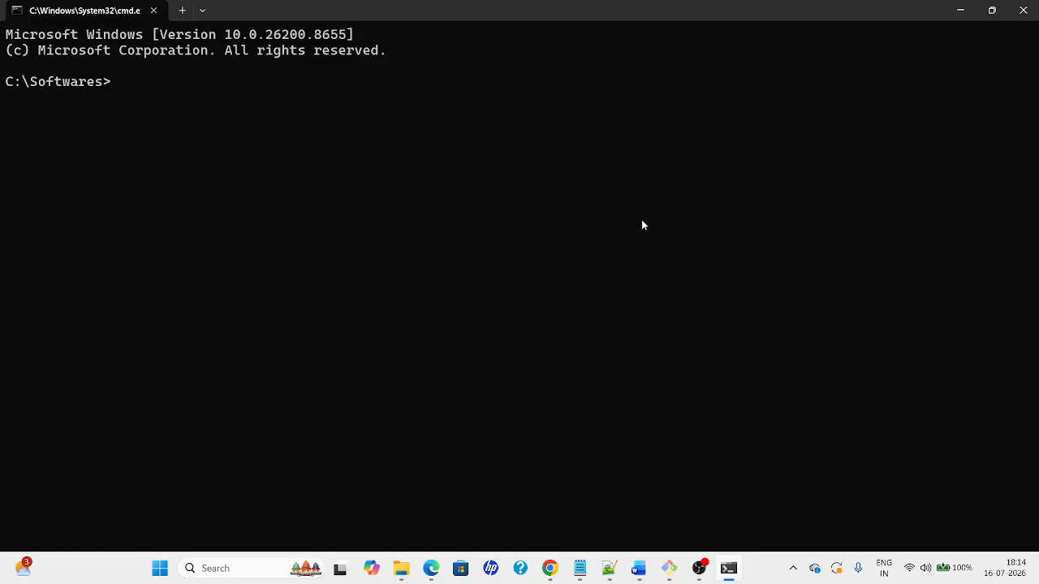
{"action": "type", "text": "java"}
{"action": "key", "text": "alt+Tab"}
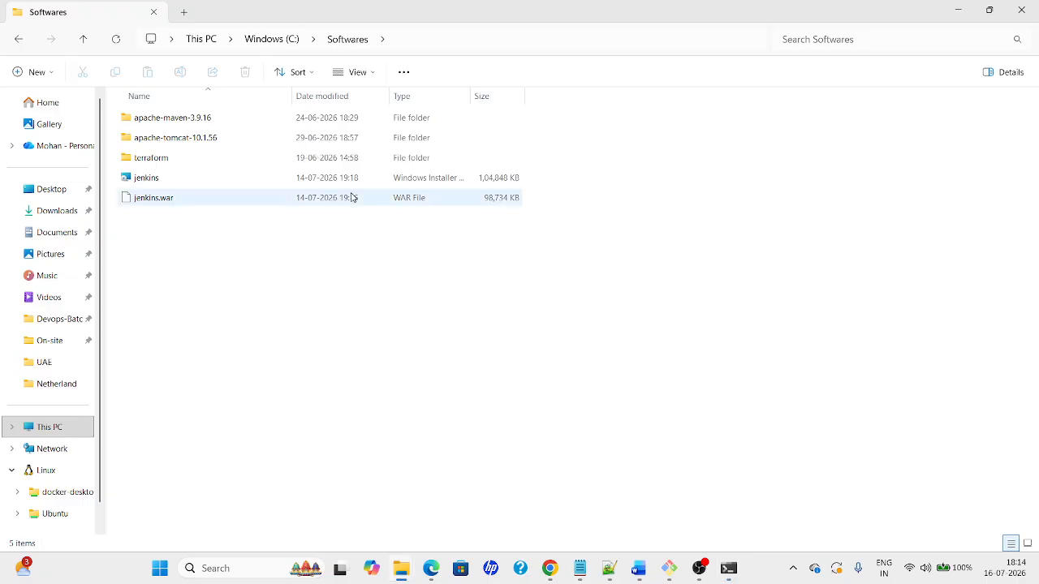
{"action": "left_click", "coordinate": [176, 200]}
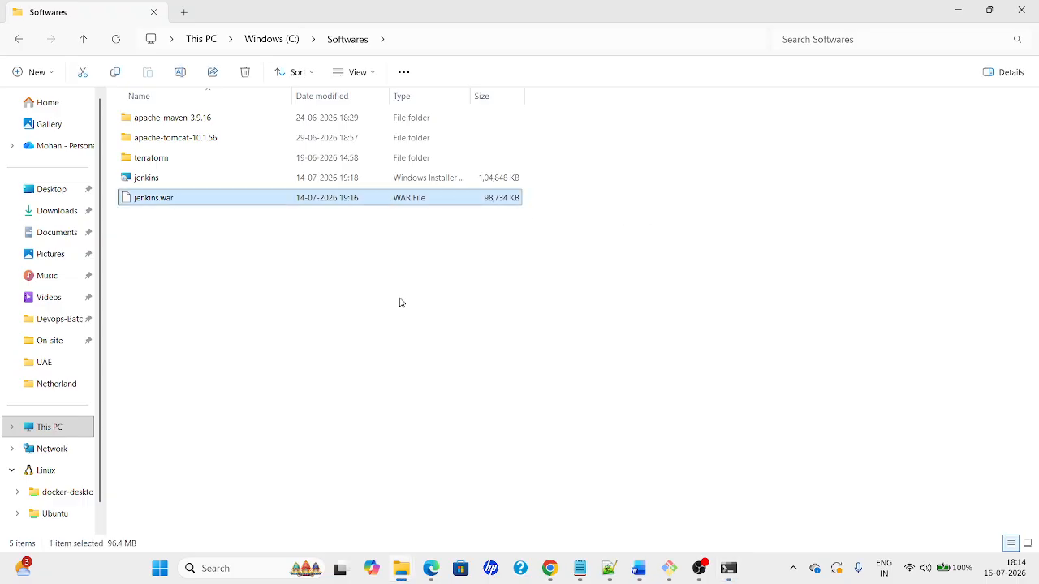
{"action": "key", "text": "alt+Tab"}
Complete the command java -jar jenkins.war, correcting the autocompleted .msi extension to .war
{"action": "type", "text": "-jar "}
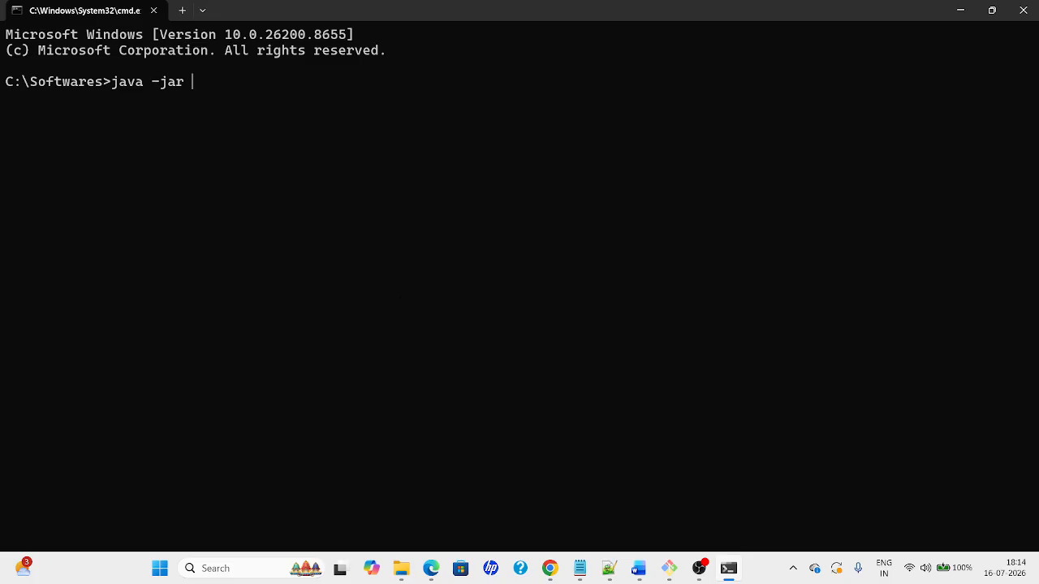
{"action": "type", "text": "jen"}
{"action": "key", "text": "Tab"}
{"action": "key", "text": "BackSpace"}
{"action": "key", "text": "BackSpace"}
{"action": "key", "text": "BackSpace"}
{"action": "type", "text": "war"}
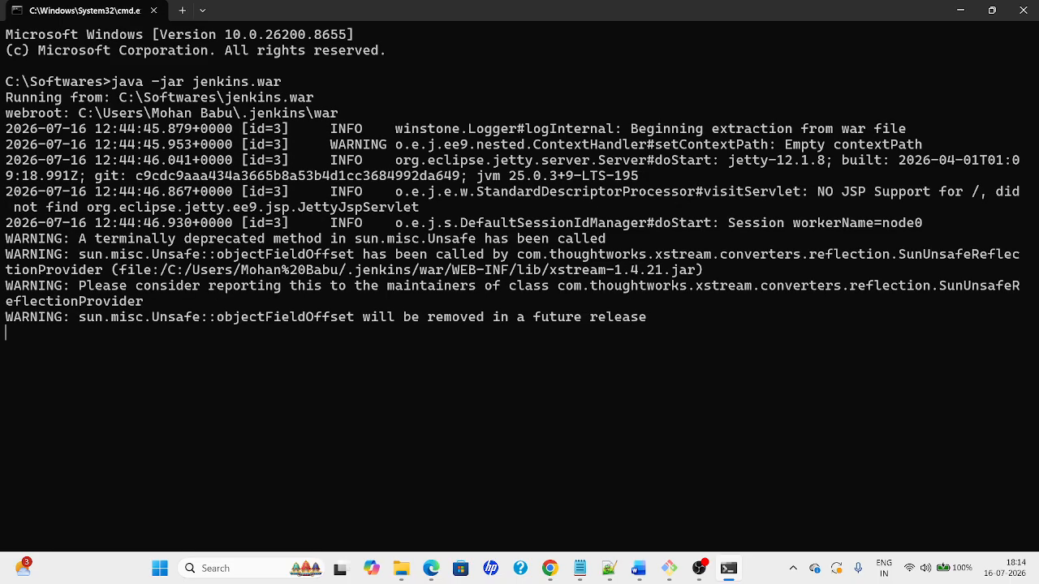
{"action": "key", "text": "alt+Tab"}
{"action": "key", "text": "alt+Tab"}
{"action": "key", "text": "alt+Tab"}
{"action": "key", "text": "alt+Tab"}
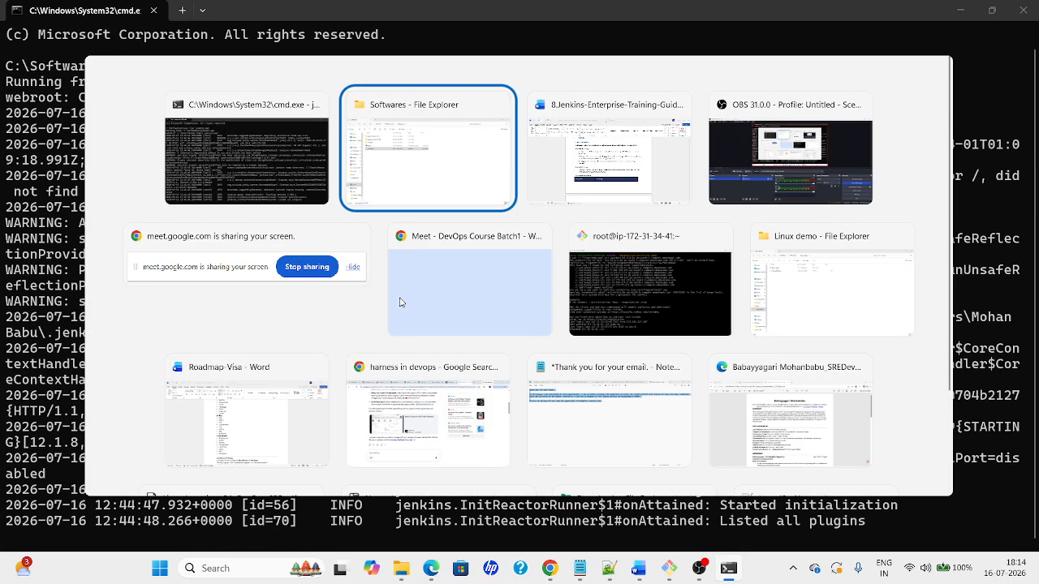
{"action": "key", "text": "alt+Tab"}
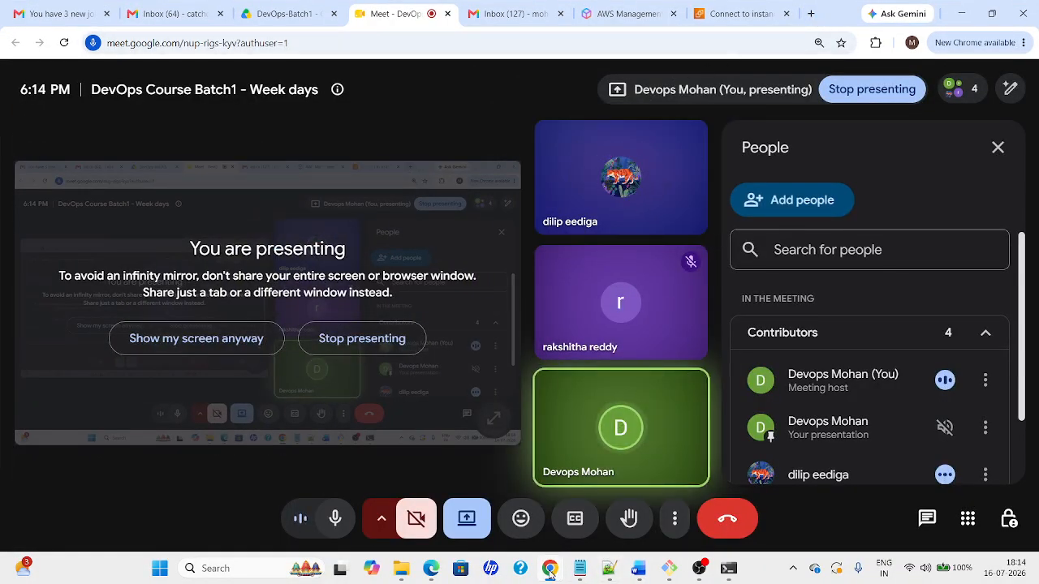
Close the 'harness in devops' and Booking.com tabs in Chrome
{"action": "mouse_move", "coordinate": [550, 568]}
{"action": "mouse_move", "coordinate": [403, 495]}
{"action": "left_click", "coordinate": [441, 492]}
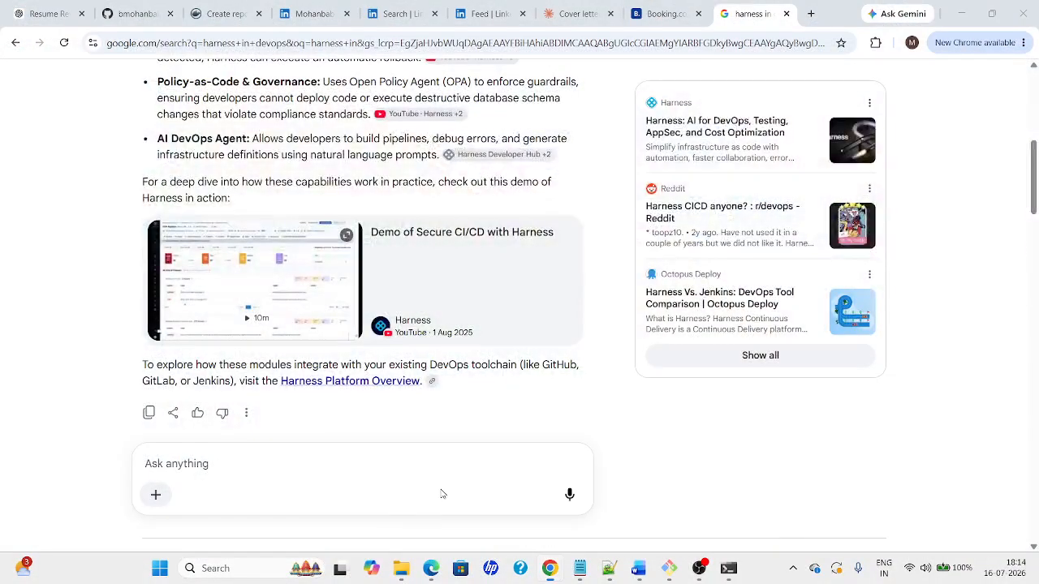
{"action": "left_click", "coordinate": [788, 14]}
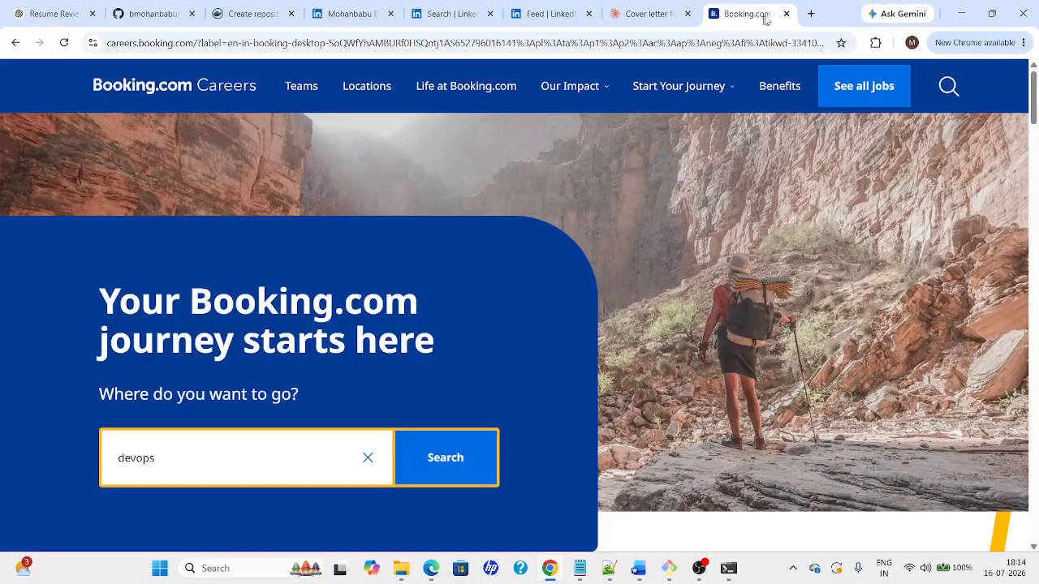
{"action": "left_click", "coordinate": [785, 13]}
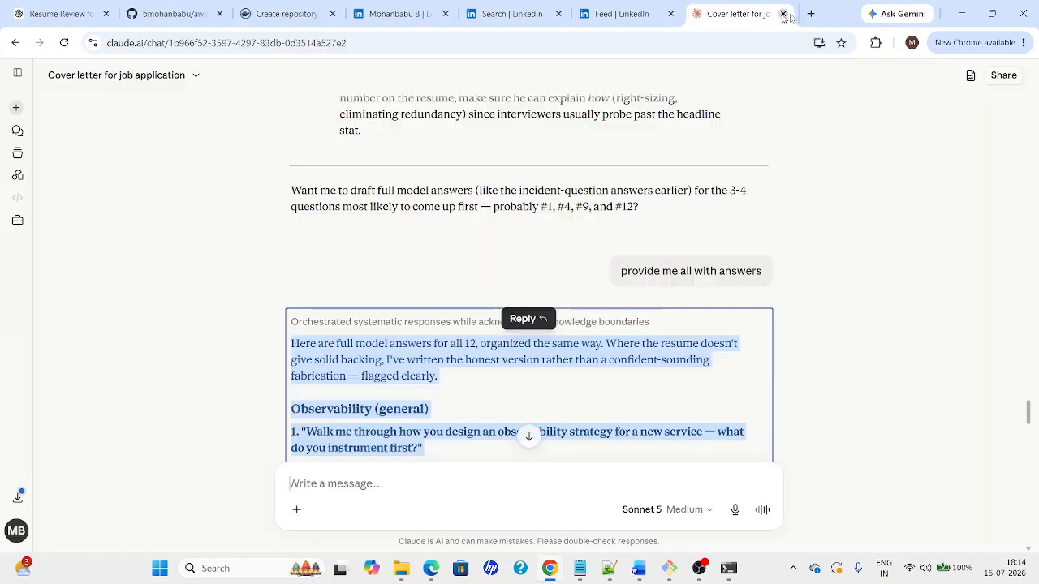
Open a fresh Chrome window and load localhost:8080
{"action": "left_click", "coordinate": [1024, 42]}
{"action": "left_click", "coordinate": [857, 156]}
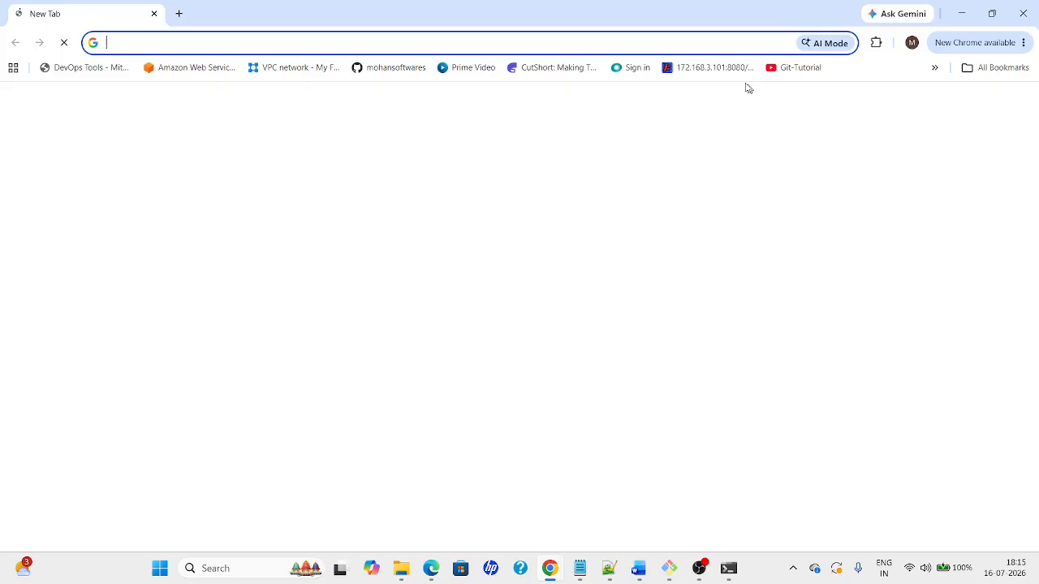
{"action": "key", "text": "ctrl+w"}
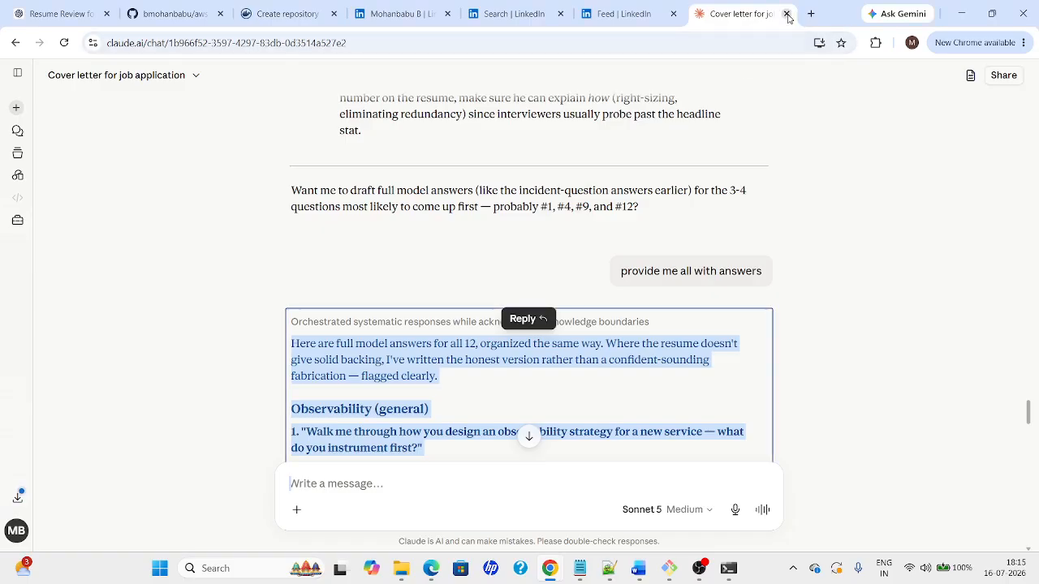
{"action": "key", "text": "ctrl+n"}
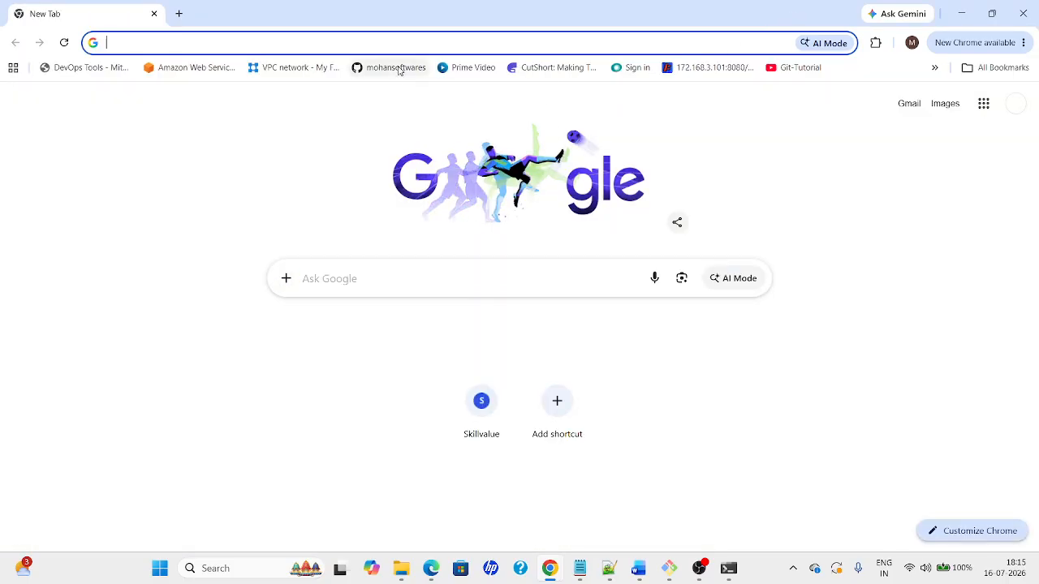
{"action": "type", "text": "localhost:8080"}
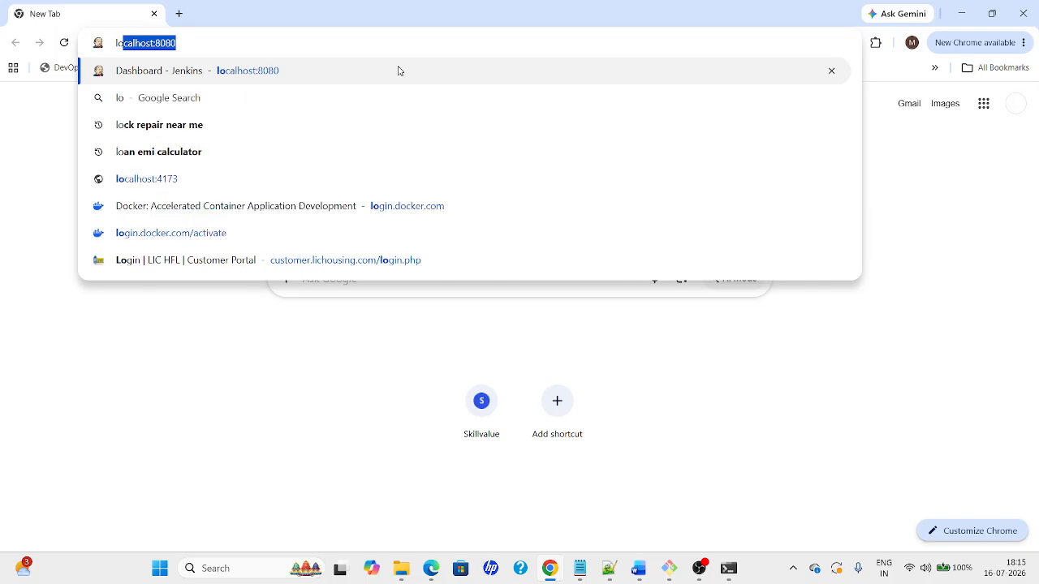
{"action": "key", "text": "Return"}
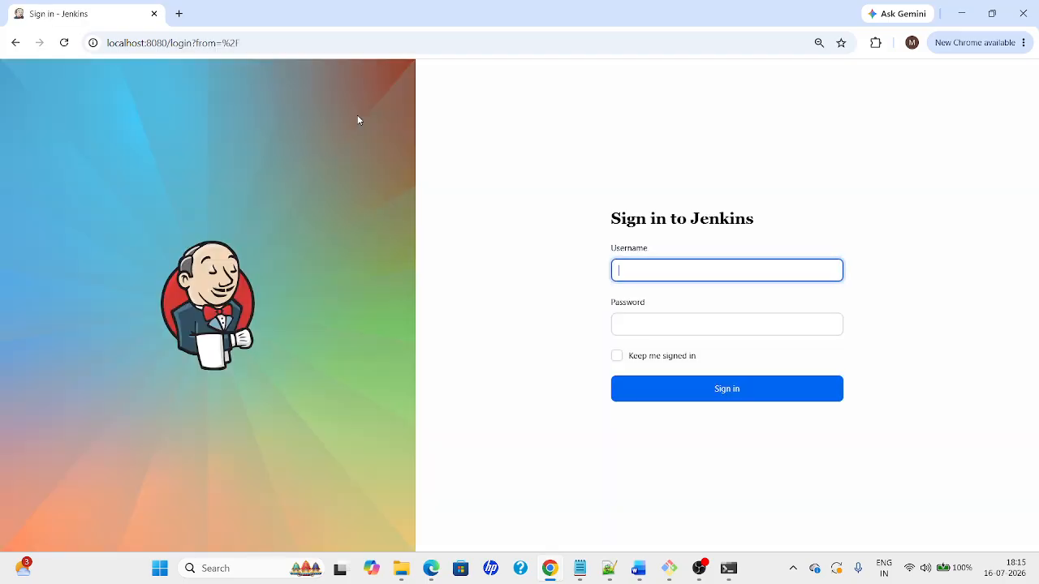
Sign in to local Jenkins with the account username and password
{"action": "type", "text": "mohan"}
{"action": "key", "text": "Tab"}
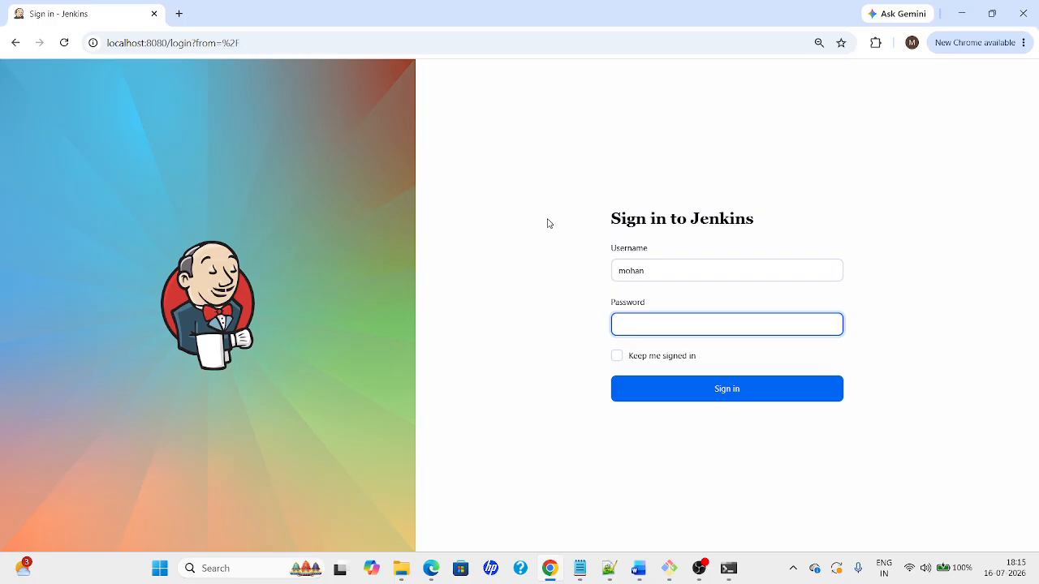
{"action": "key", "text": "Return"}
{"action": "left_click", "coordinate": [714, 397]}
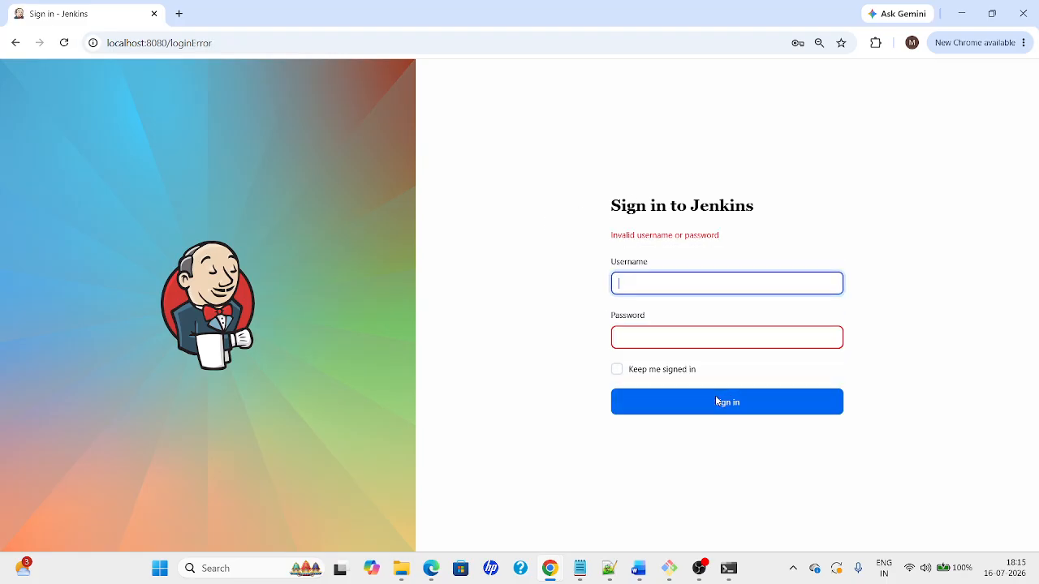
Retry the Jenkins sign-in twice with different passwords
{"action": "type", "text": "mohan"}
{"action": "key", "text": "Tab"}
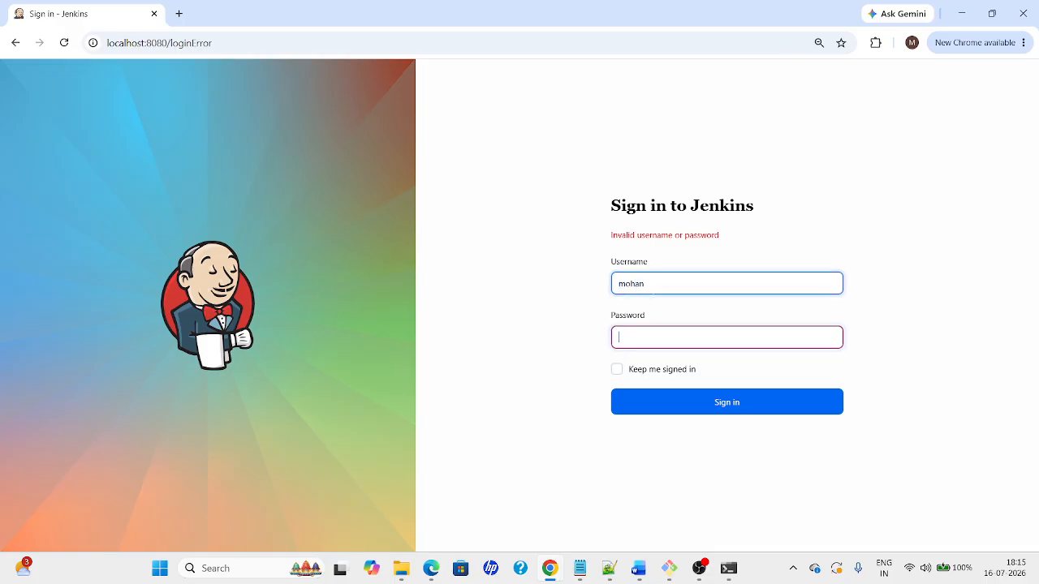
{"action": "type", "text": "••••"}
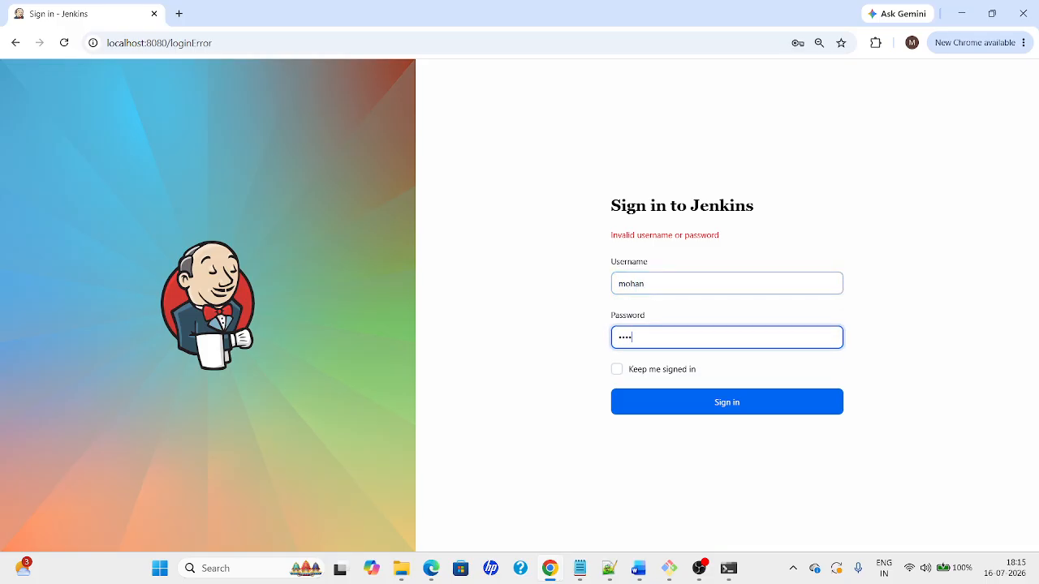
{"action": "type", "text": "•••••"}
{"action": "key", "text": "Return"}
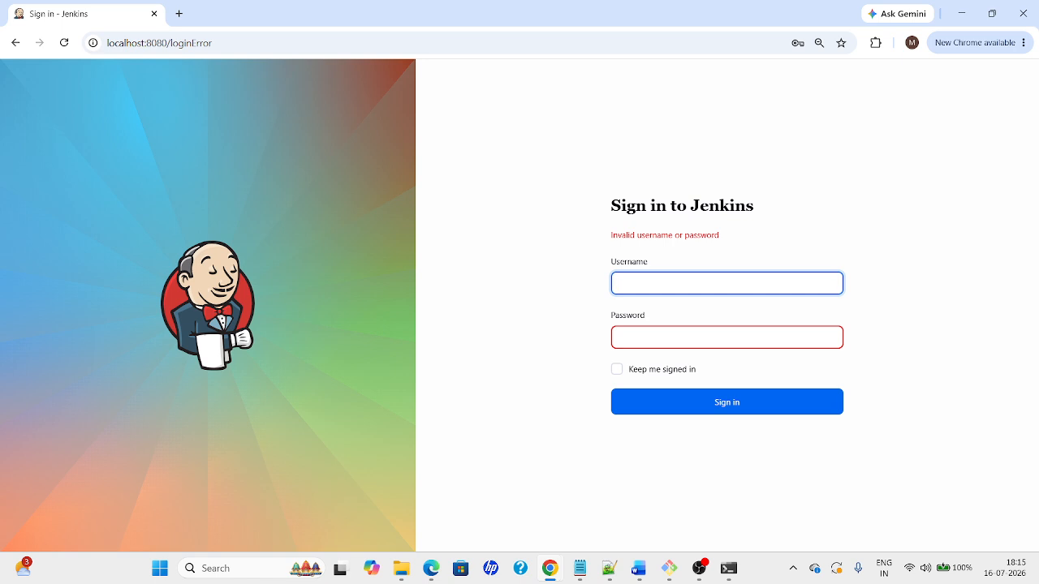
{"action": "type", "text": "mohan"}
{"action": "key", "text": "Tab"}
{"action": "type", "text": "••••"}
{"action": "key", "text": "Return"}
{"action": "left_click", "coordinate": [1025, 42]}
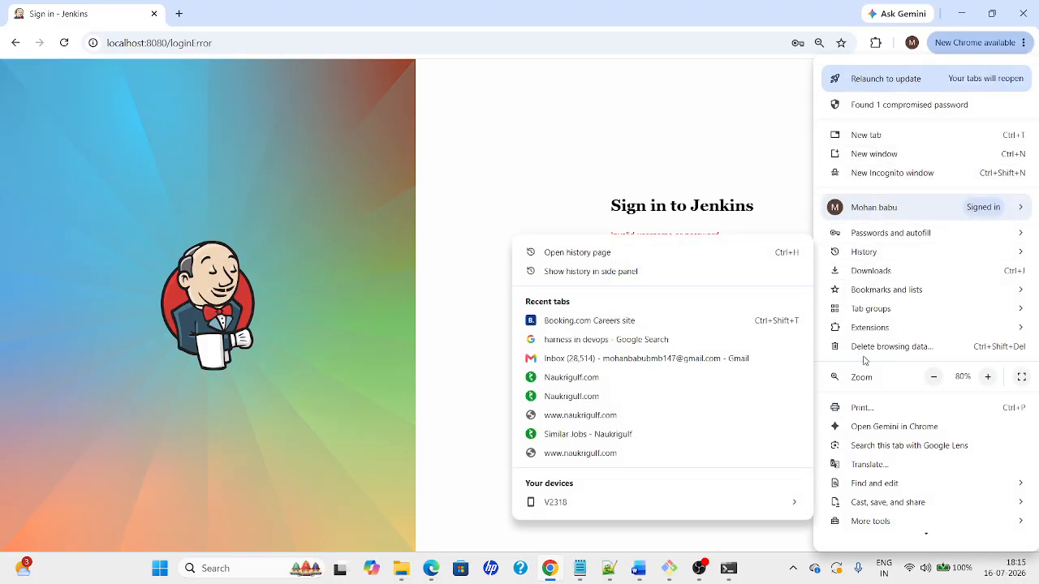
Open Chrome's saved passwords and unlock them with the Windows account password
{"action": "mouse_move", "coordinate": [838, 241]}
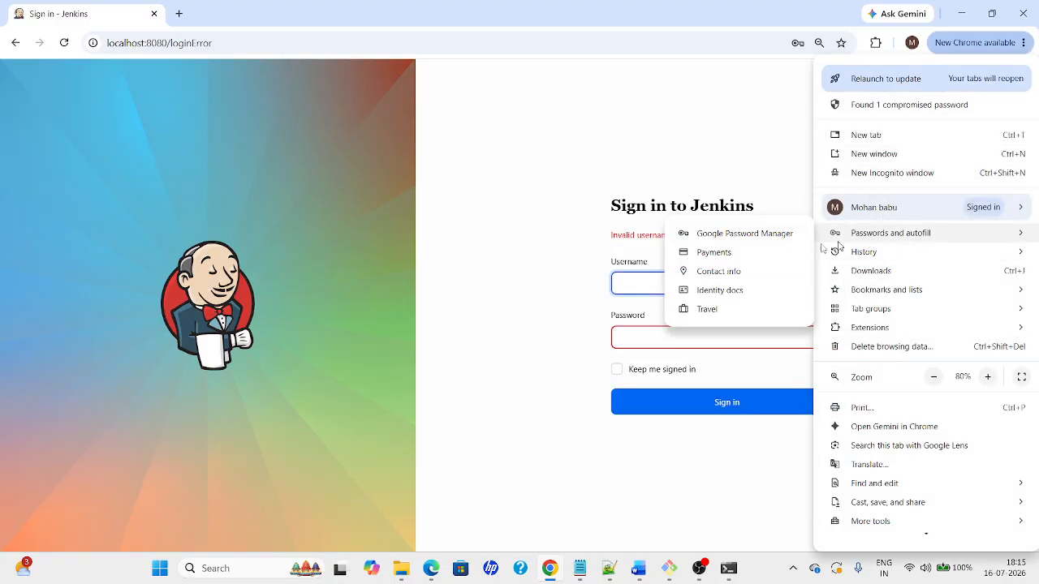
{"action": "left_click", "coordinate": [712, 235]}
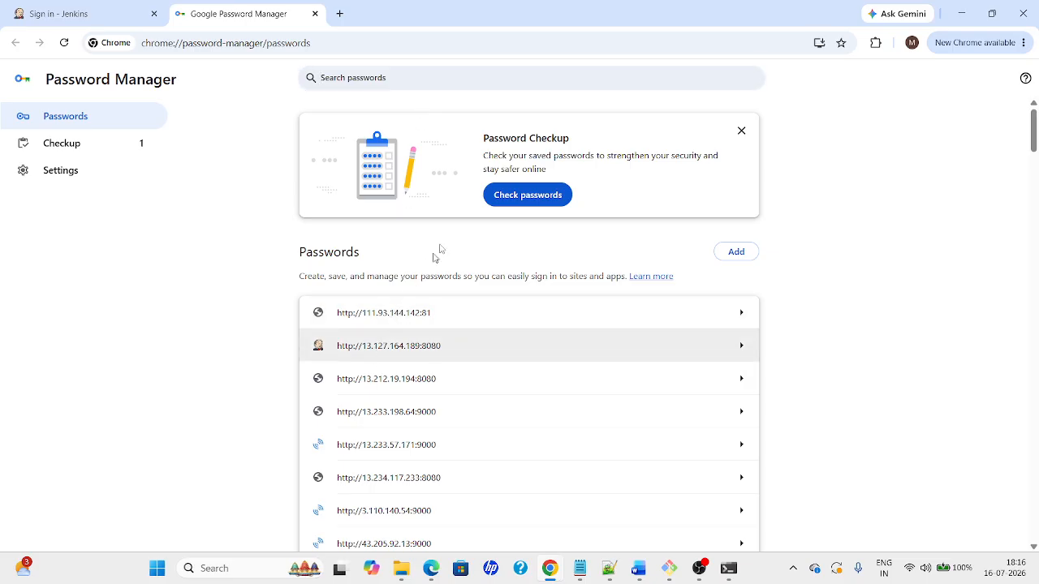
{"action": "key", "text": "Caps_Lock"}
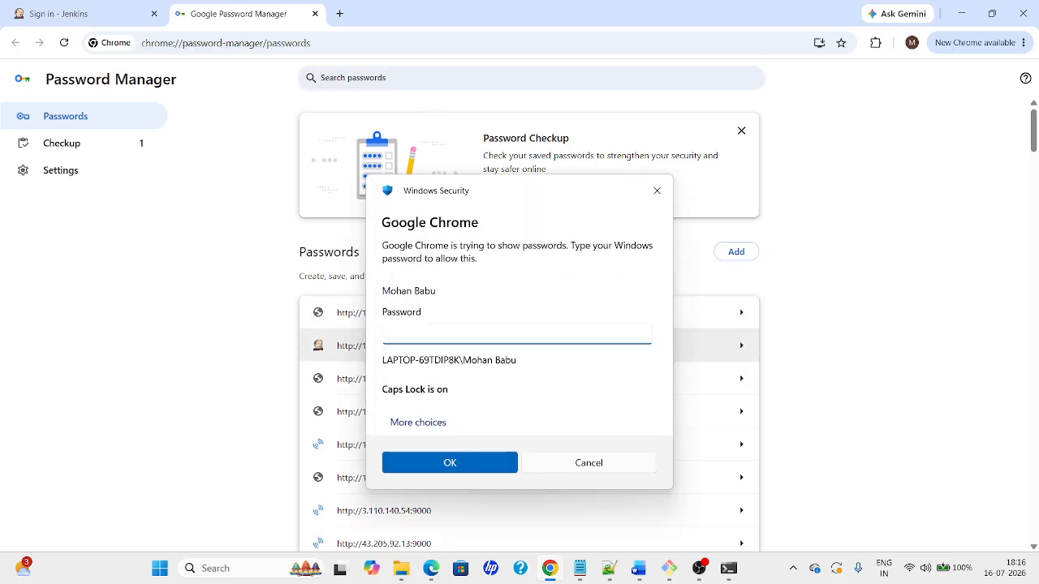
{"action": "type", "text": "•"}
{"action": "key", "text": "Caps_Lock"}
{"action": "type", "text": "••••••"}
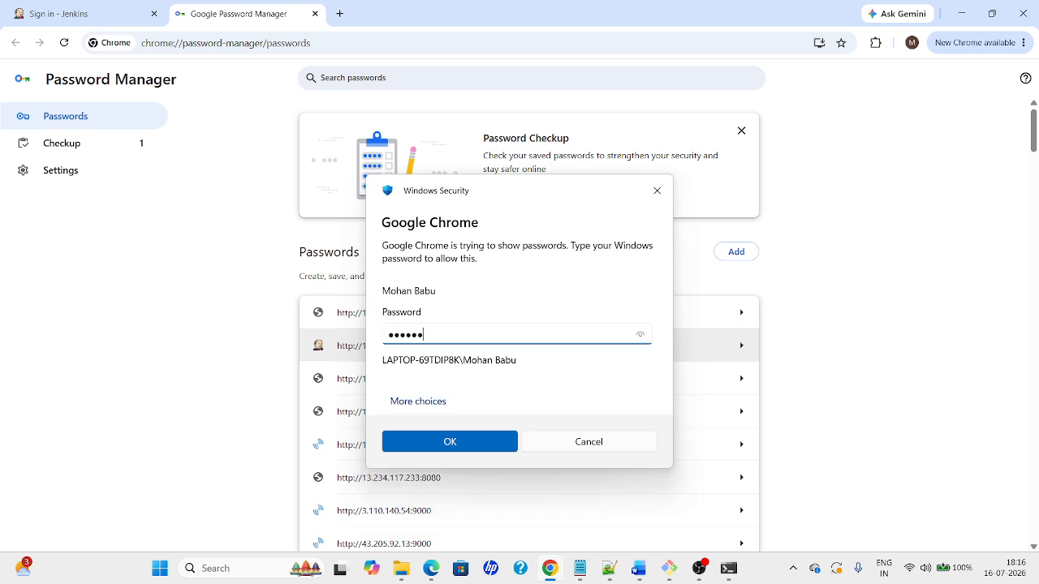
{"action": "type", "text": "••••"}
{"action": "key", "text": "Return"}
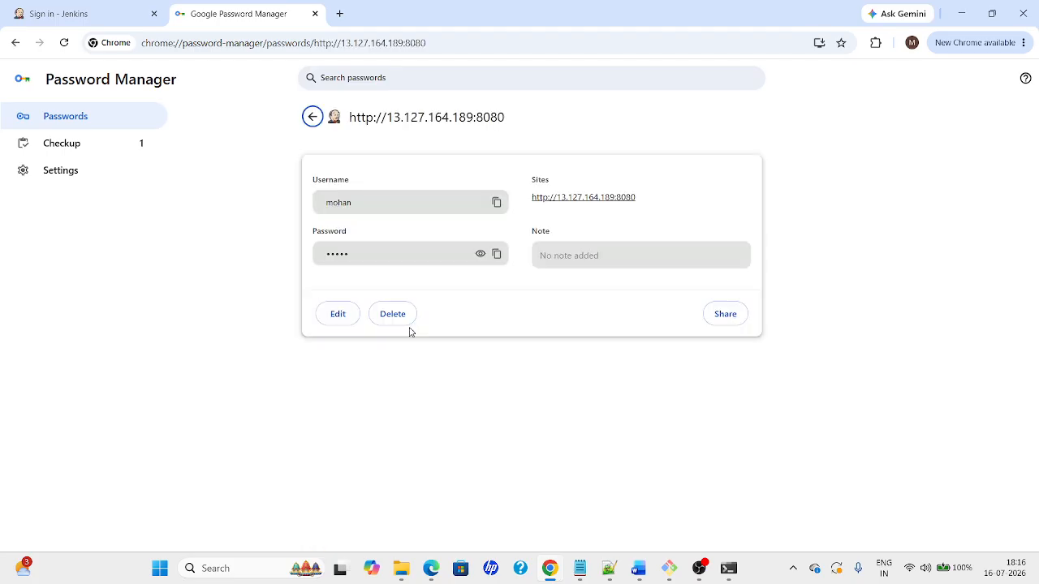
Reveal the saved password for 13.127.164.189:8080, then search saved passwords for 'local'
{"action": "left_click", "coordinate": [482, 256]}
{"action": "left_click", "coordinate": [313, 117]}
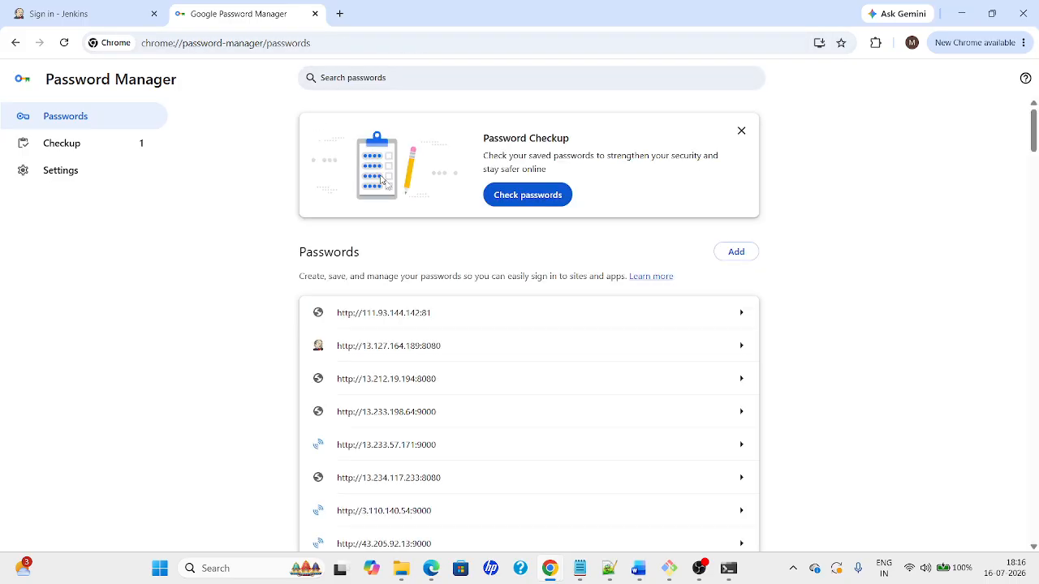
{"action": "left_click", "coordinate": [382, 78]}
{"action": "type", "text": "local"}
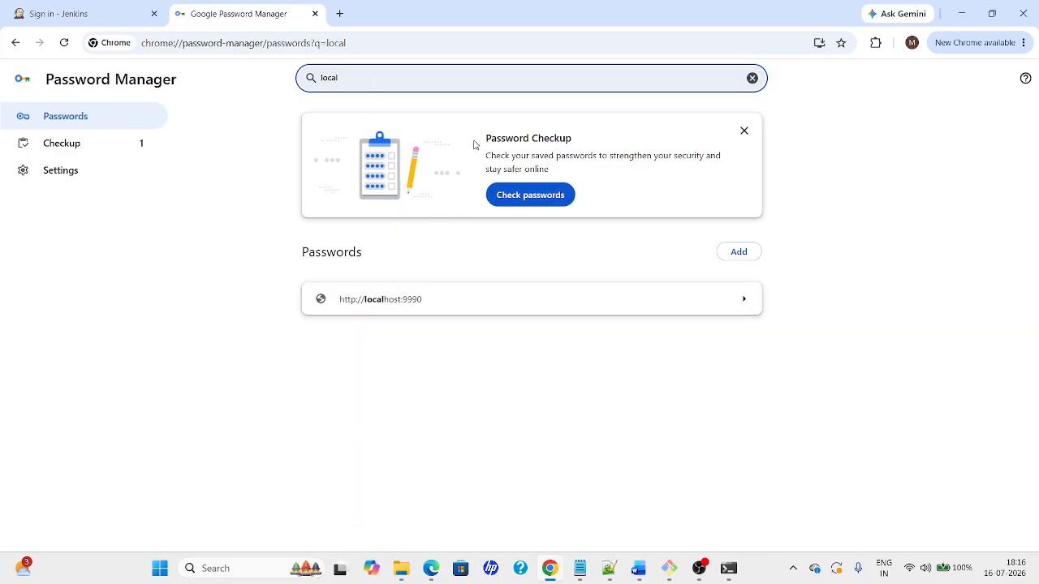
{"action": "left_click", "coordinate": [100, 24]}
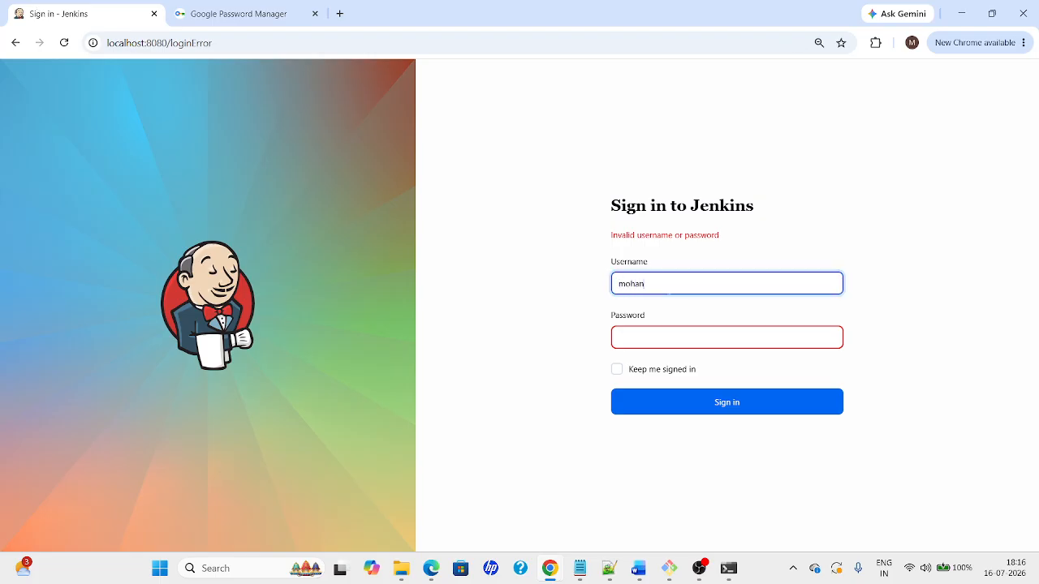
Attempt two more sign-ins to localhost:8080 with the username and retyped passwords
{"action": "key", "text": "Tab"}
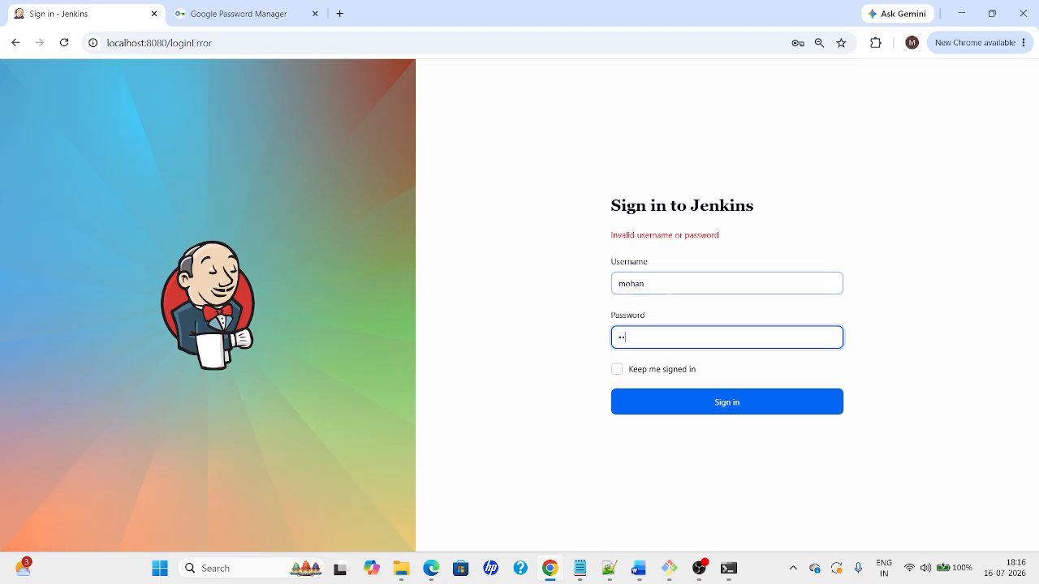
{"action": "key", "text": "ctrl+a"}
{"action": "key", "text": "Return"}
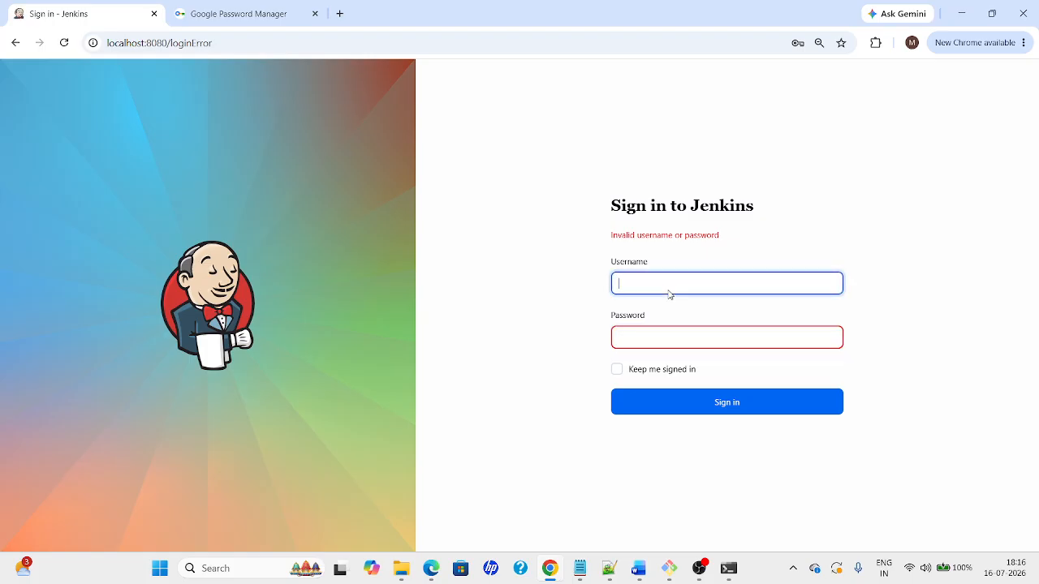
{"action": "key", "text": "Tab"}
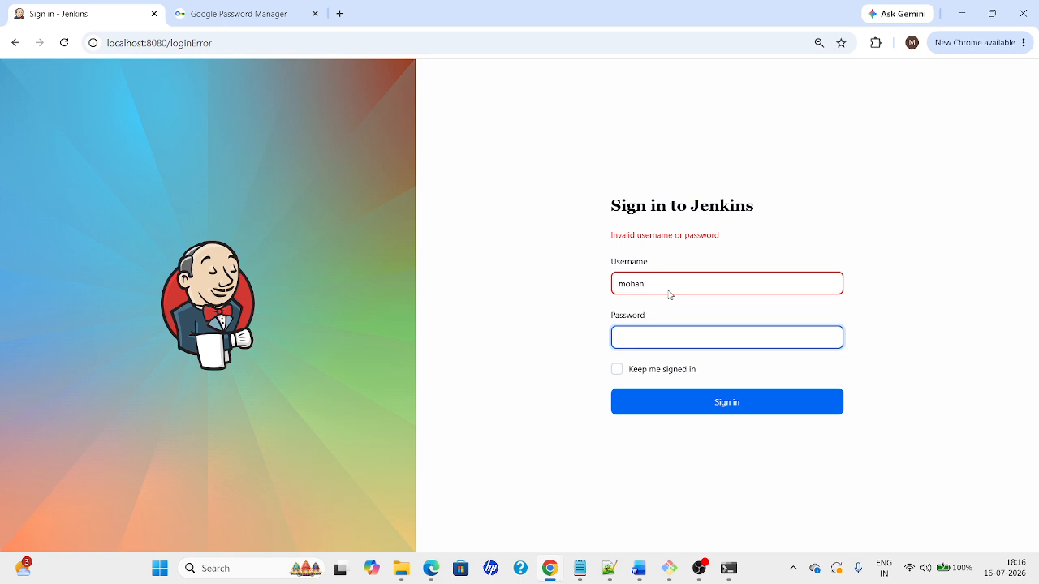
{"action": "key", "text": "ctrl+a"}
{"action": "key", "text": "Return"}
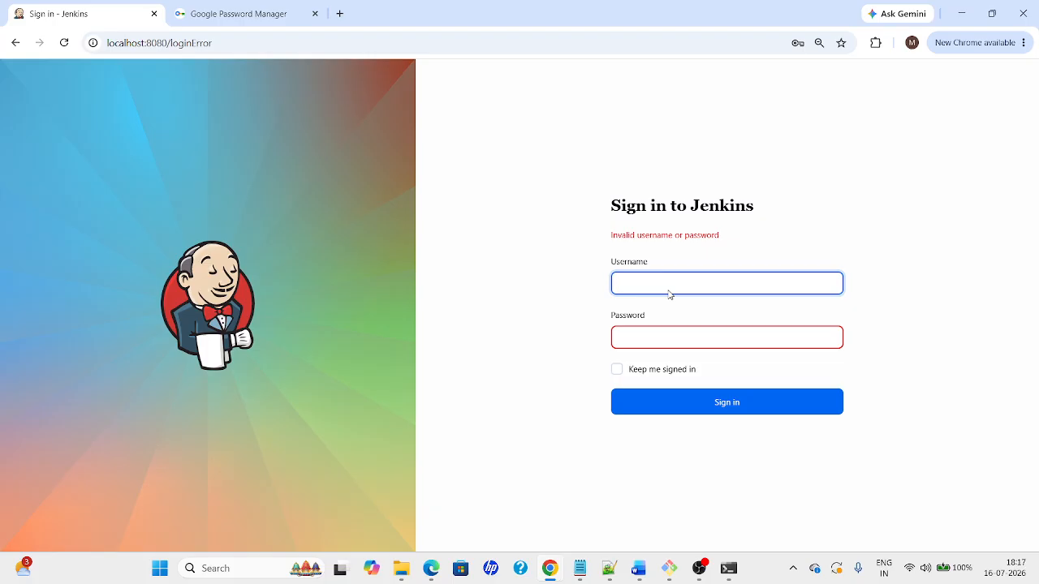
Close the Password Manager tab and bring the Softwares folder window forward
{"action": "left_click", "coordinate": [316, 15]}
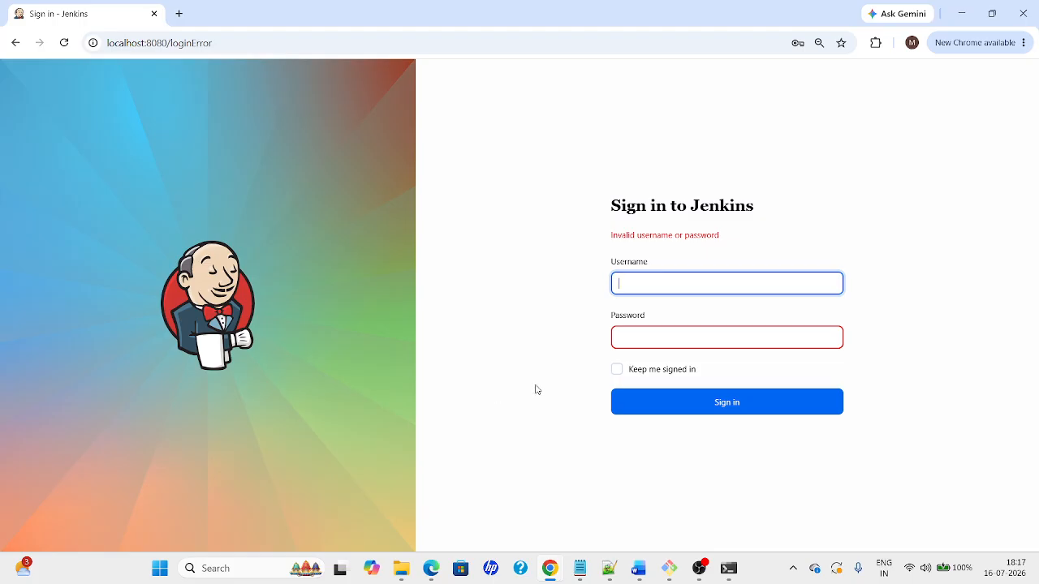
{"action": "mouse_move", "coordinate": [401, 569]}
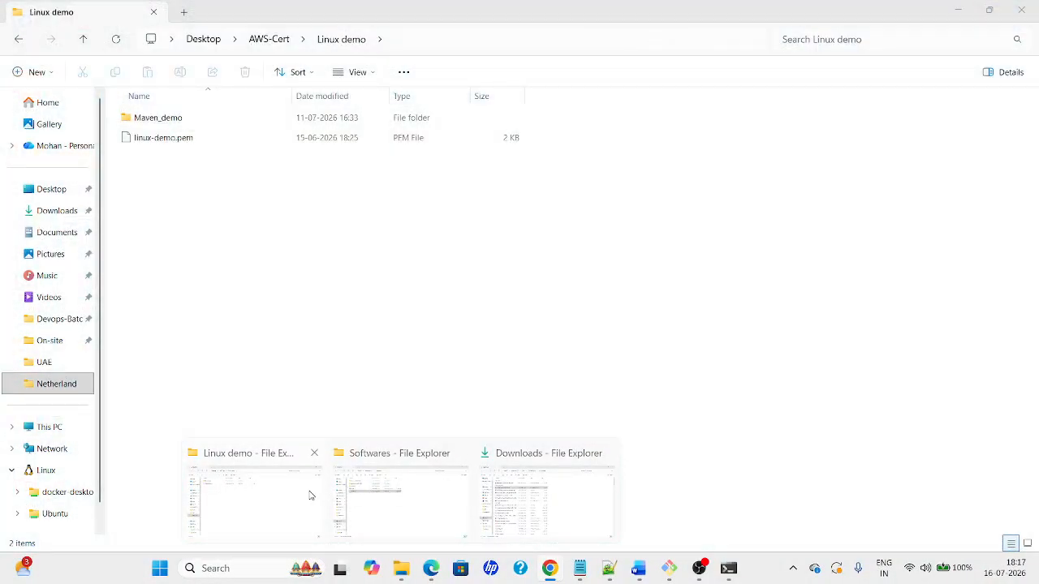
{"action": "left_click", "coordinate": [390, 498]}
Look through Program Files and Program Files (x86) on the C: drive
{"action": "left_click", "coordinate": [263, 39]}
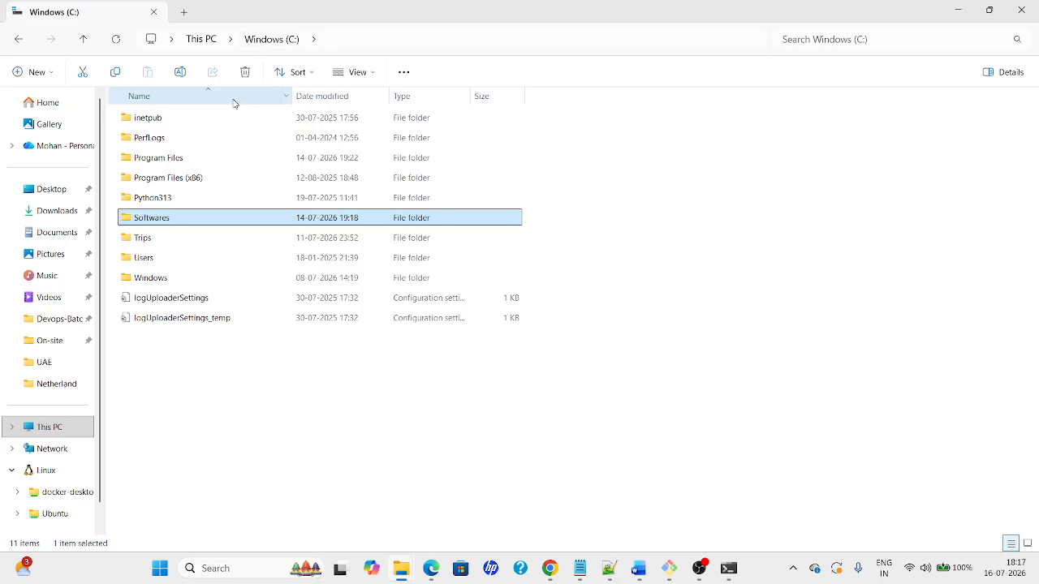
{"action": "double_click", "coordinate": [147, 165]}
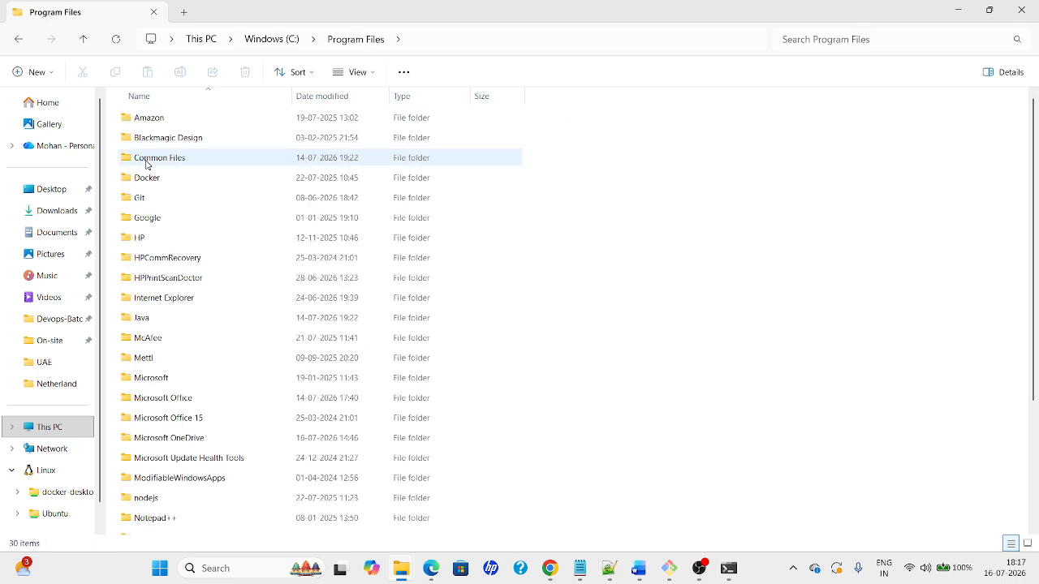
{"action": "left_click", "coordinate": [170, 442]}
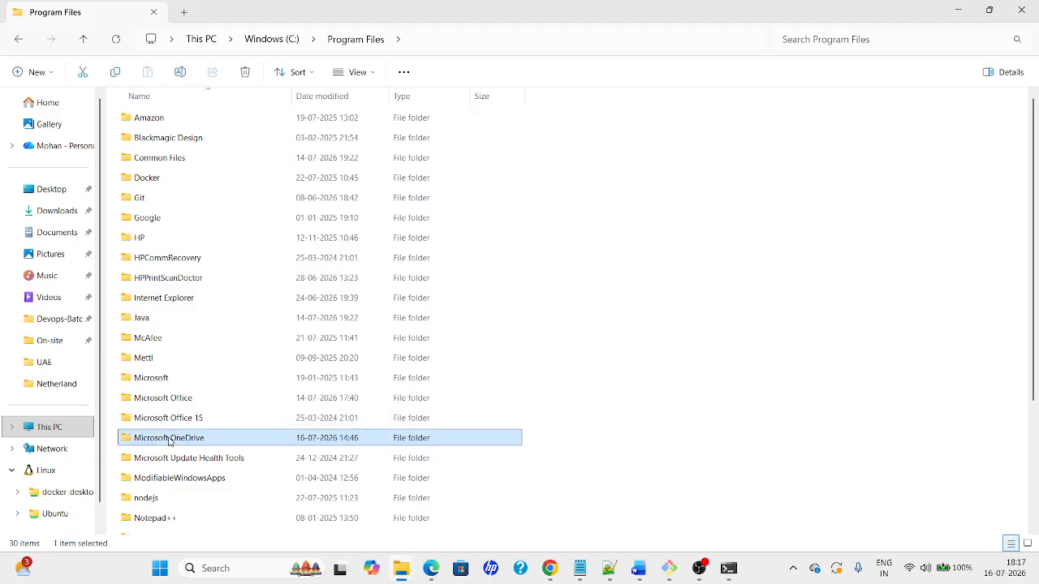
{"action": "left_click", "coordinate": [272, 39]}
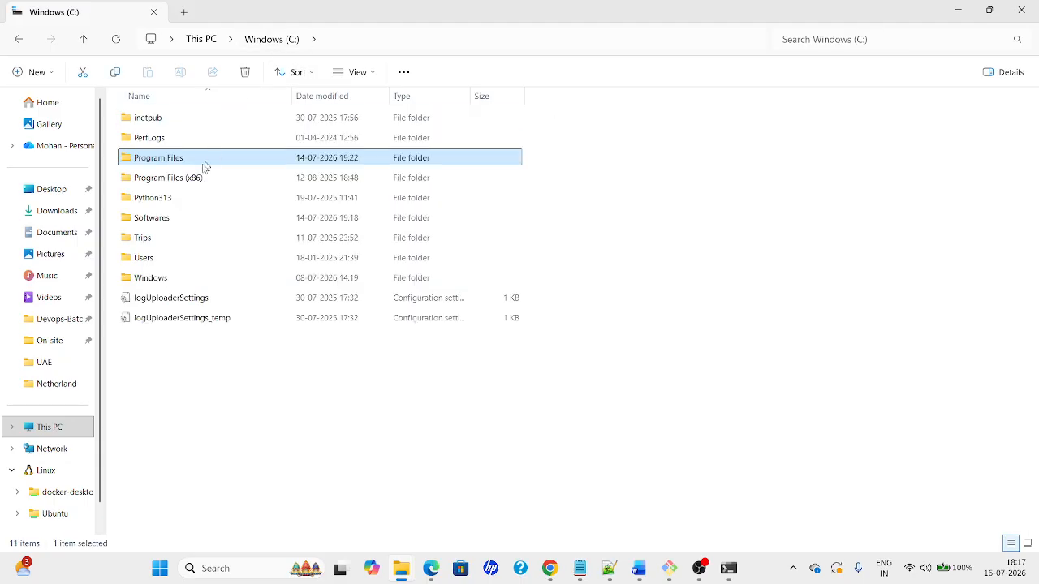
{"action": "double_click", "coordinate": [158, 183]}
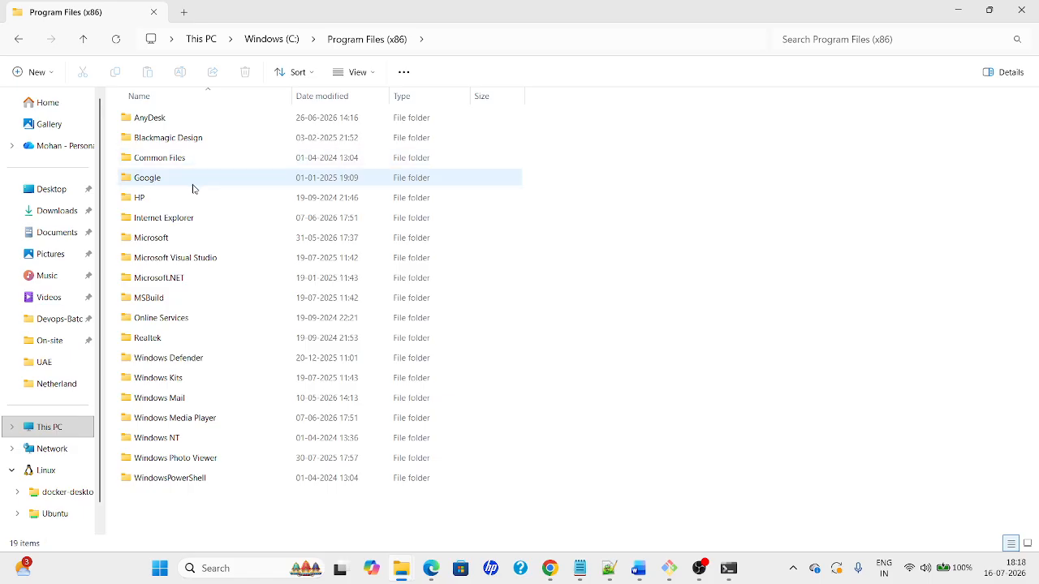
{"action": "left_click", "coordinate": [284, 46]}
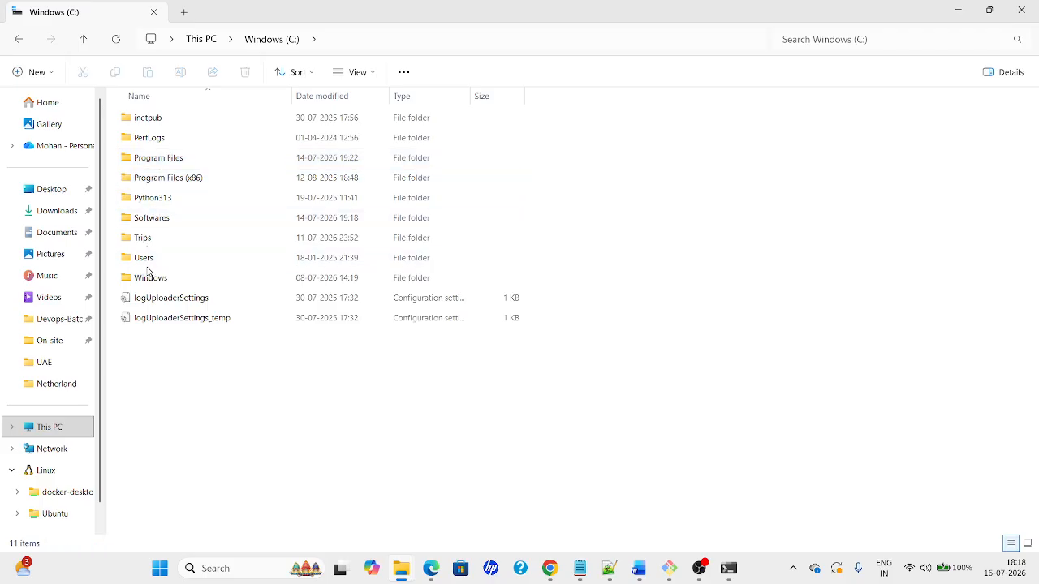
Open Users > user folder > .jenkins and edit config.xml with Notepad++
{"action": "double_click", "coordinate": [146, 258]}
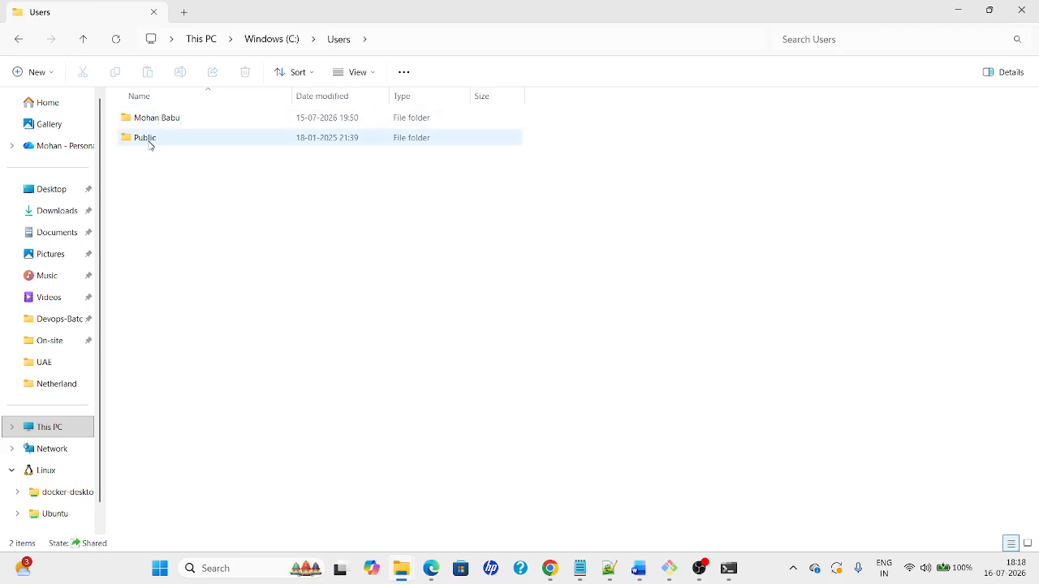
{"action": "double_click", "coordinate": [143, 125]}
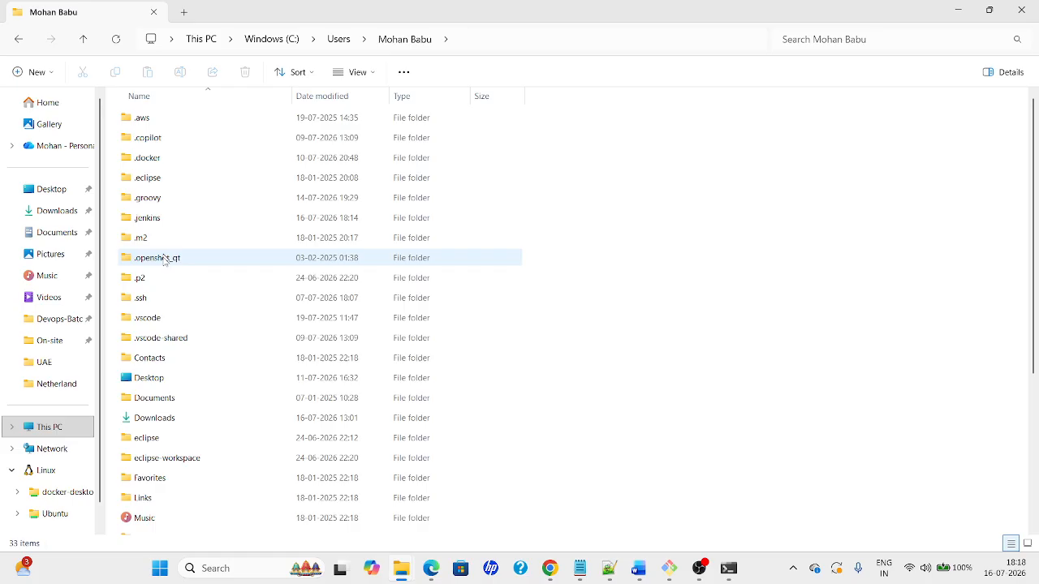
{"action": "double_click", "coordinate": [146, 218]}
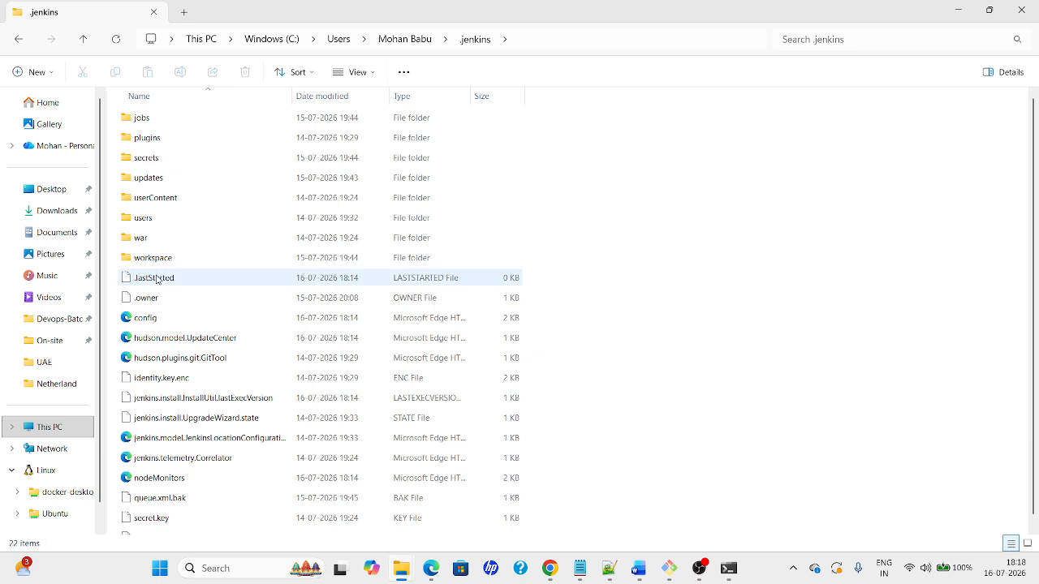
{"action": "left_click", "coordinate": [147, 321]}
{"action": "right_click", "coordinate": [145, 322]}
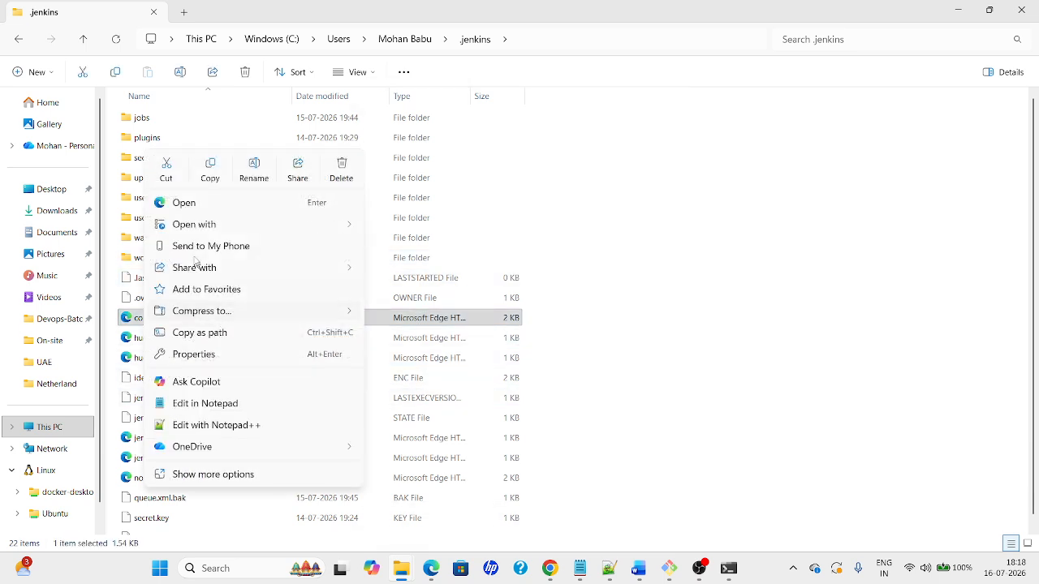
{"action": "left_click", "coordinate": [186, 429]}
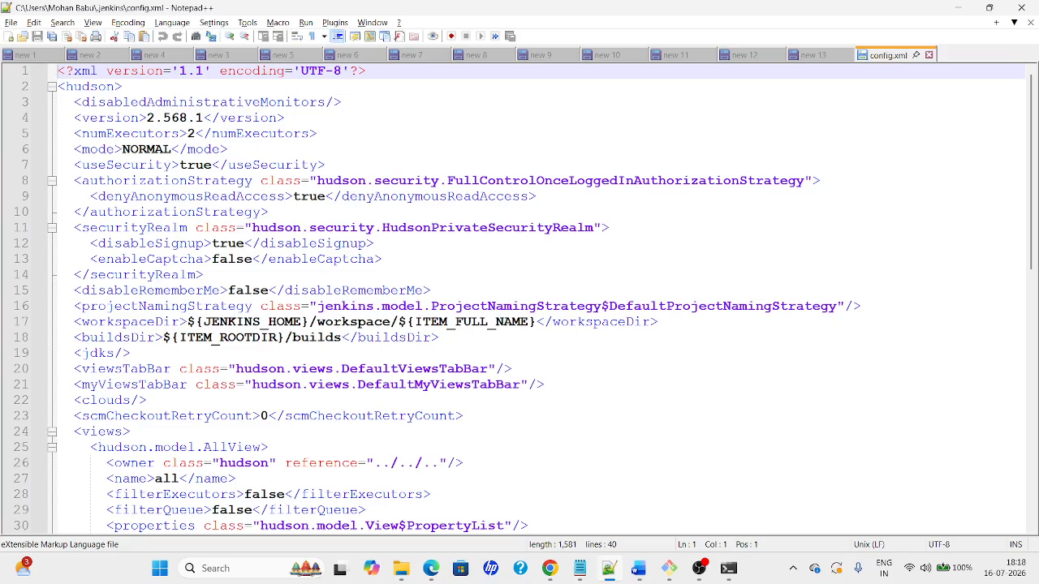
{"action": "key", "text": "ctrl+f"}
Find useSecurity in config.xml and change its value from true to false
{"action": "type", "text": "use"}
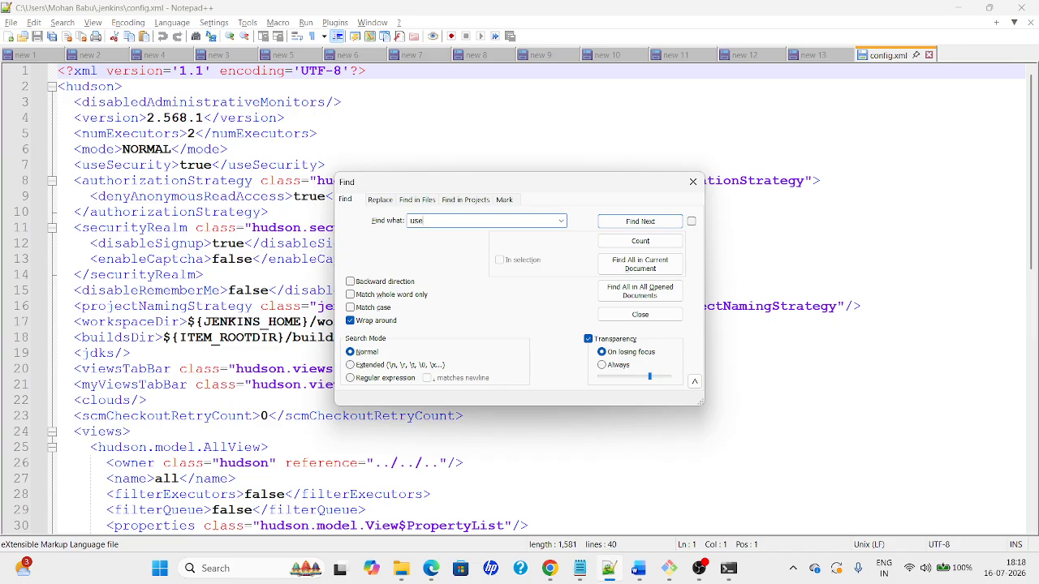
{"action": "type", "text": "rSecurity"}
{"action": "key", "text": "Return"}
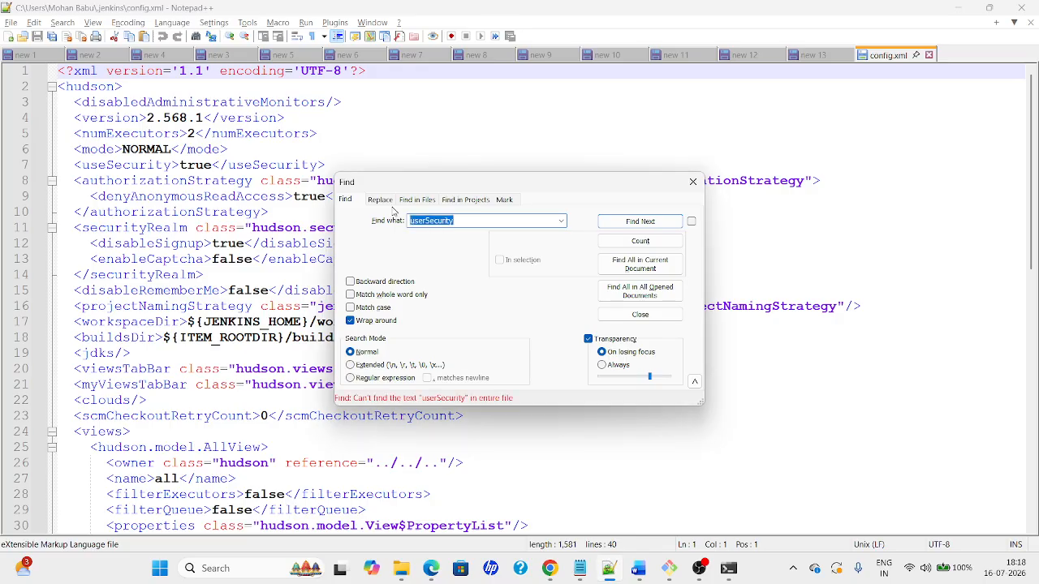
{"action": "key", "text": "BackSpace"}
{"action": "type", "text": "use"}
{"action": "key", "text": "Return"}
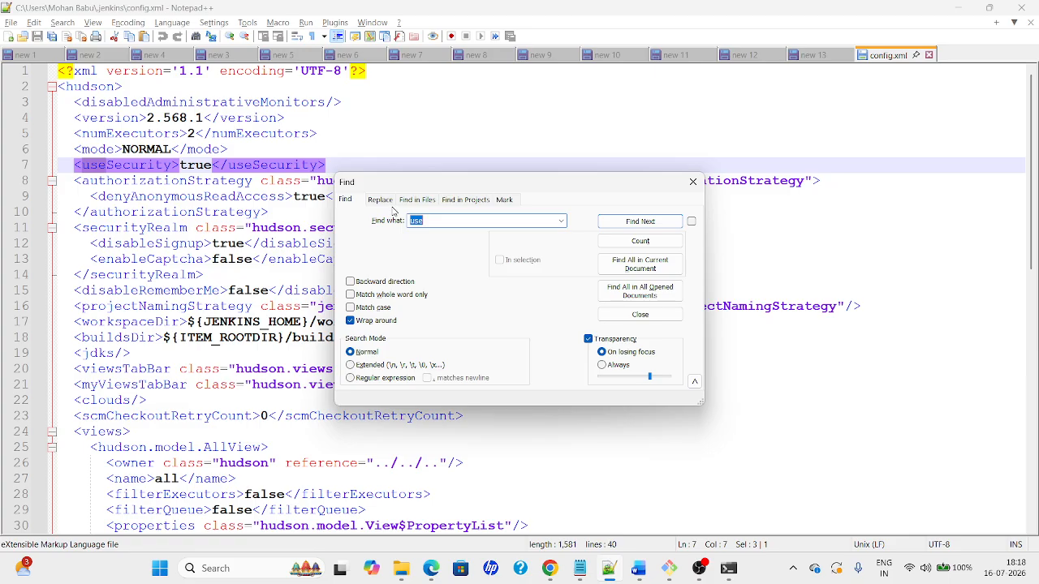
{"action": "key", "text": "Escape"}
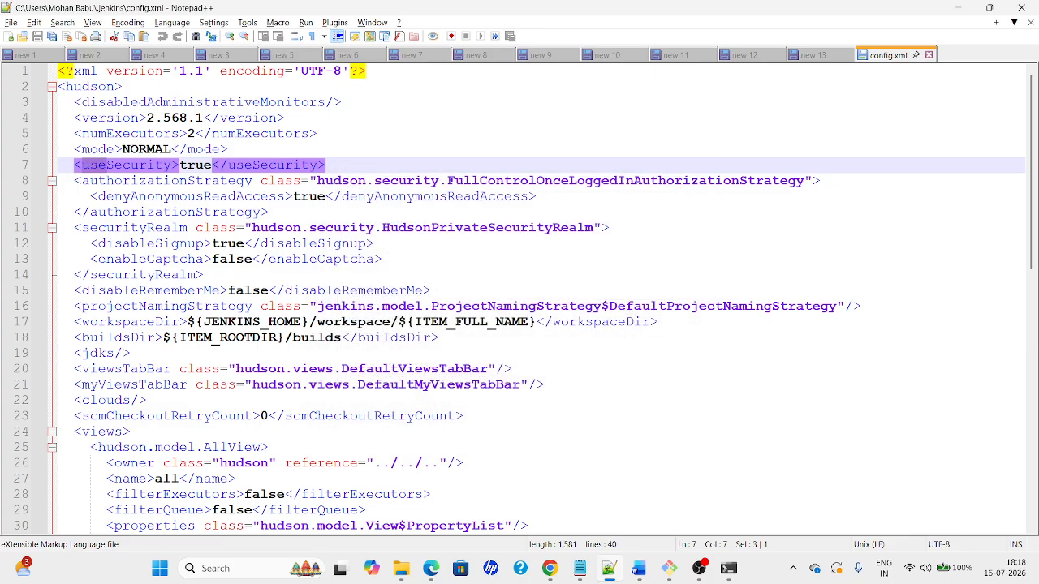
{"action": "double_click", "coordinate": [208, 164]}
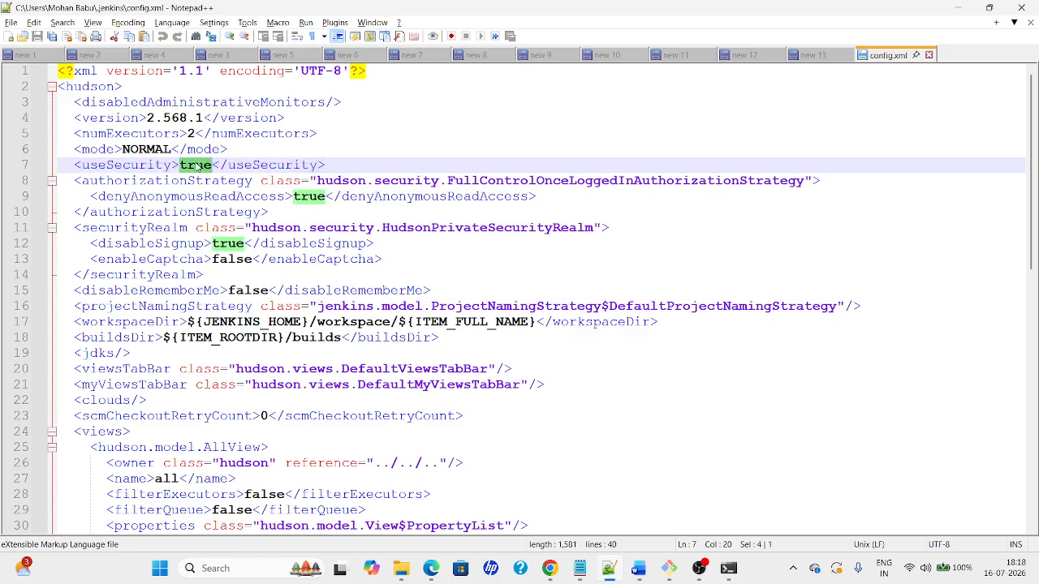
{"action": "type", "text": "false"}
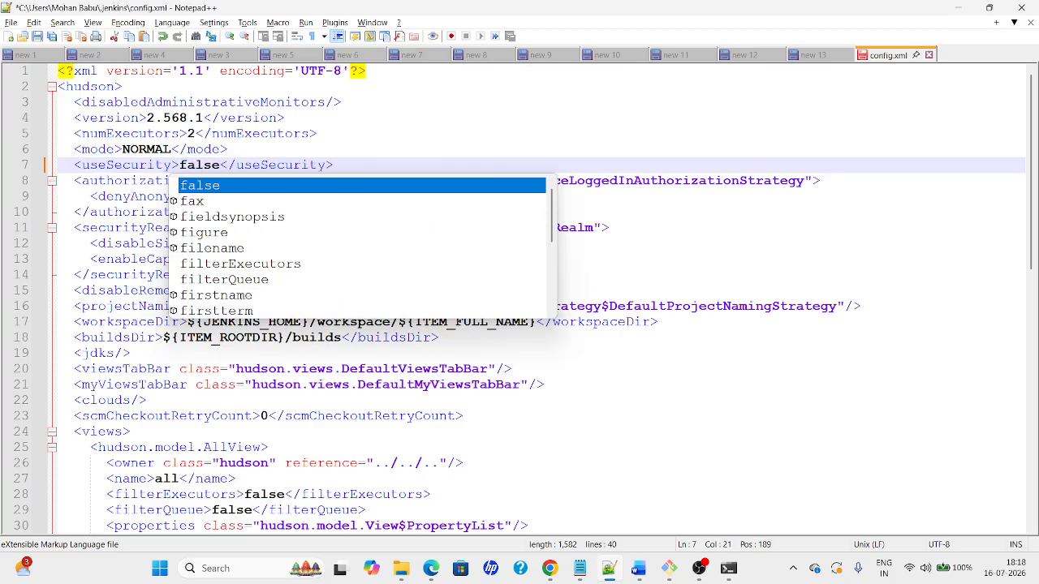
Close the console running Jenkins to stop it and reload the sign-in page
{"action": "left_click", "coordinate": [729, 569]}
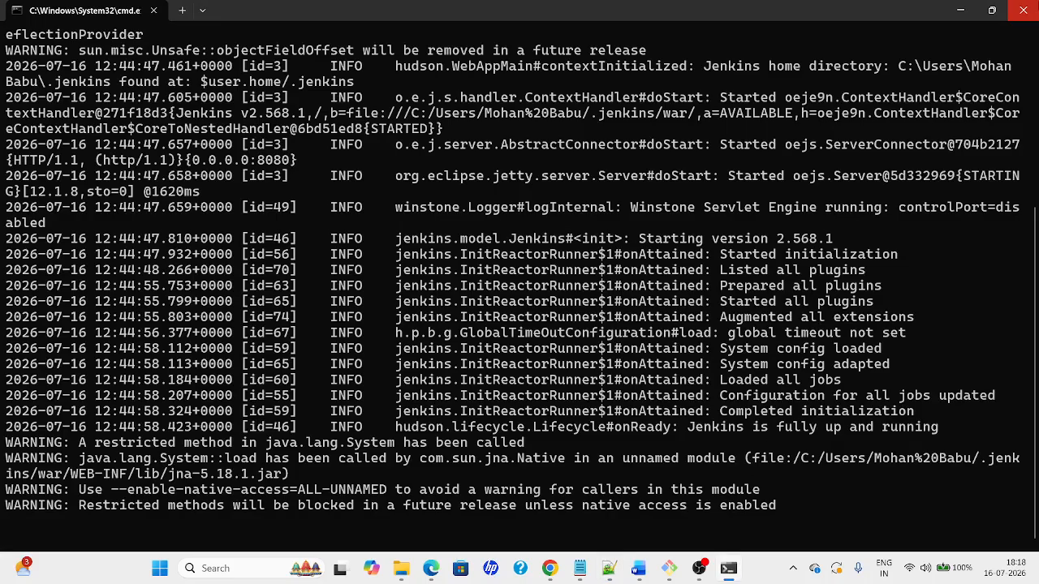
{"action": "left_click", "coordinate": [1025, 6]}
{"action": "key", "text": "alt+Tab"}
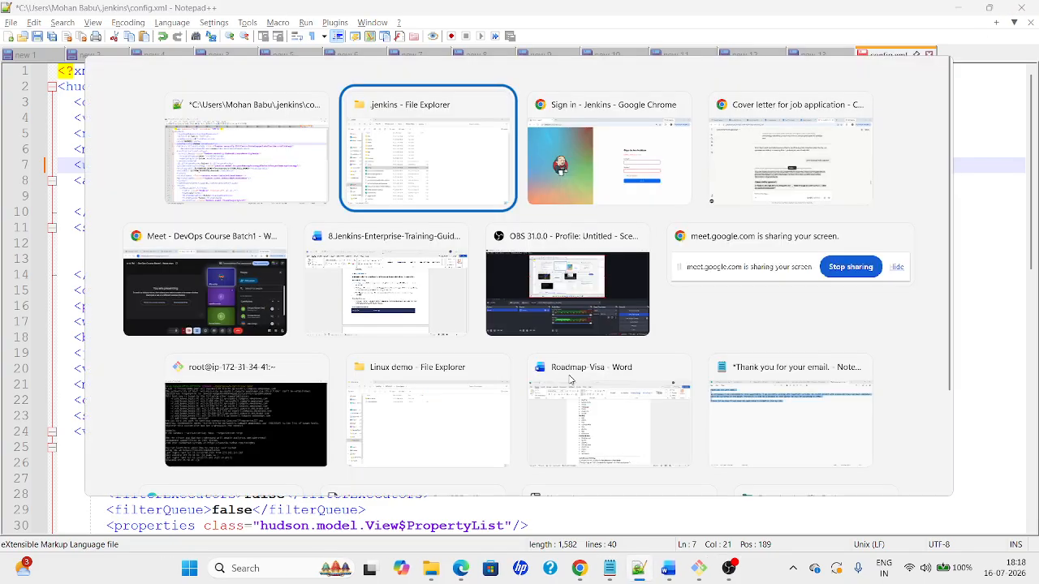
{"action": "key", "text": "alt+Tab"}
{"action": "left_click", "coordinate": [64, 43]}
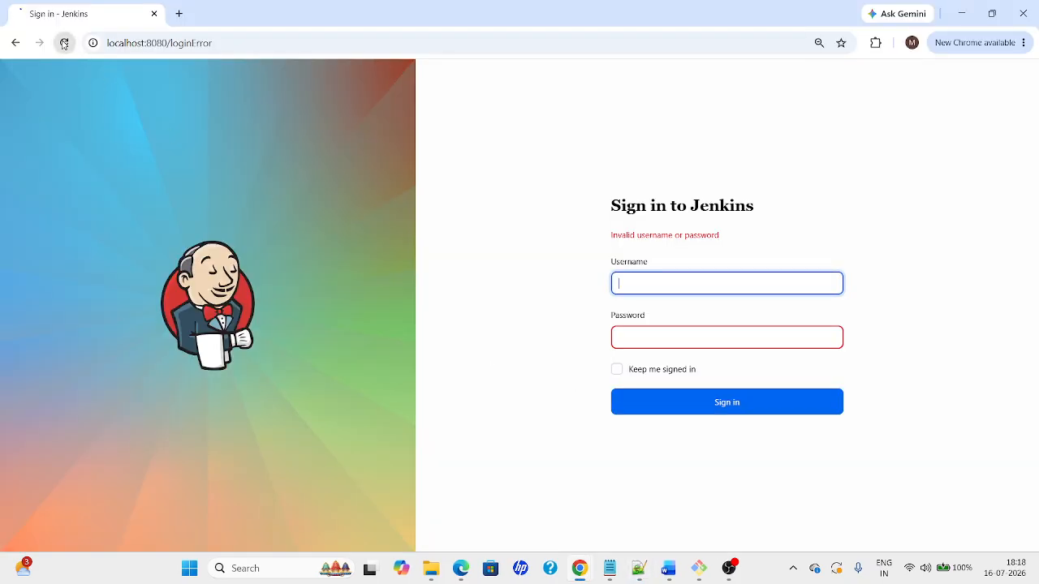
Save the edited config.xml in Notepad++
{"action": "key", "text": "alt+Tab"}
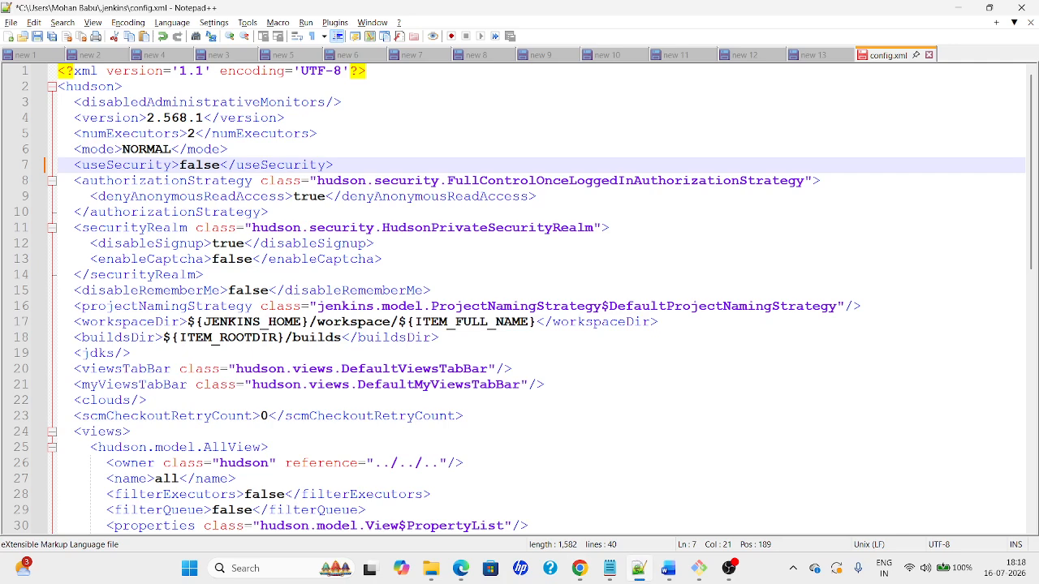
{"action": "left_click", "coordinate": [562, 259]}
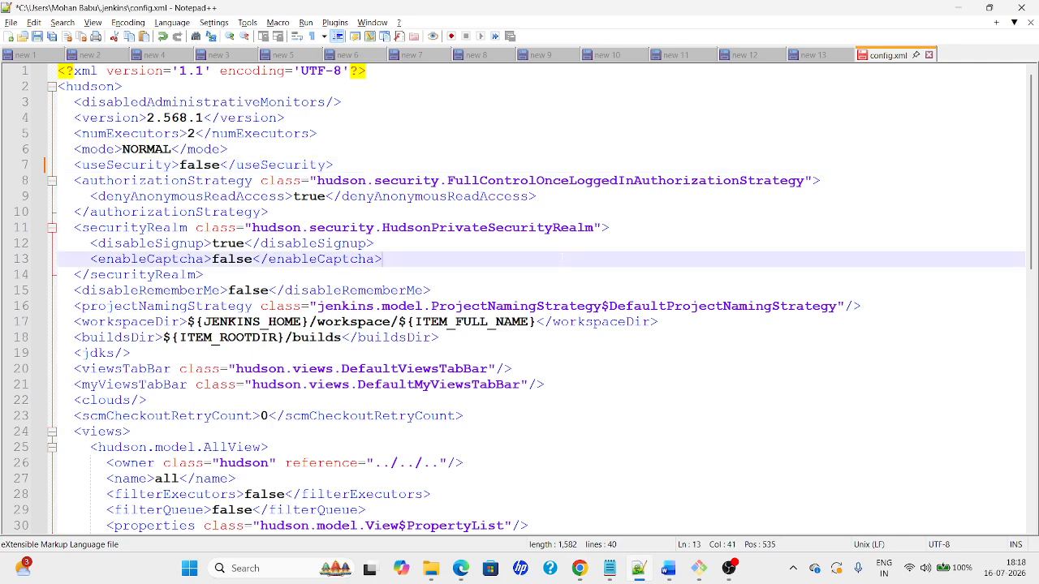
{"action": "left_click", "coordinate": [37, 35]}
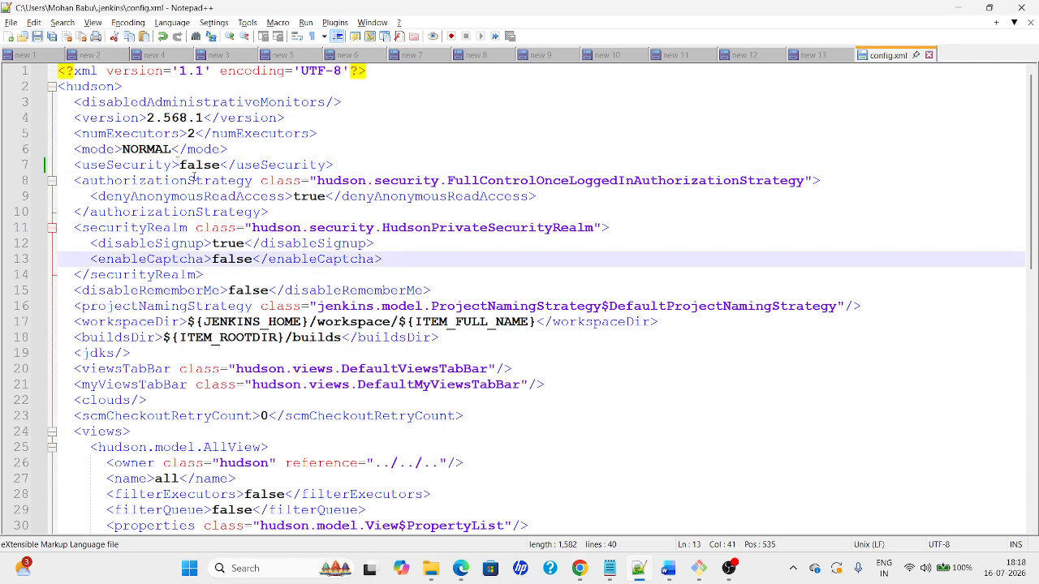
{"action": "key", "text": "alt+Tab"}
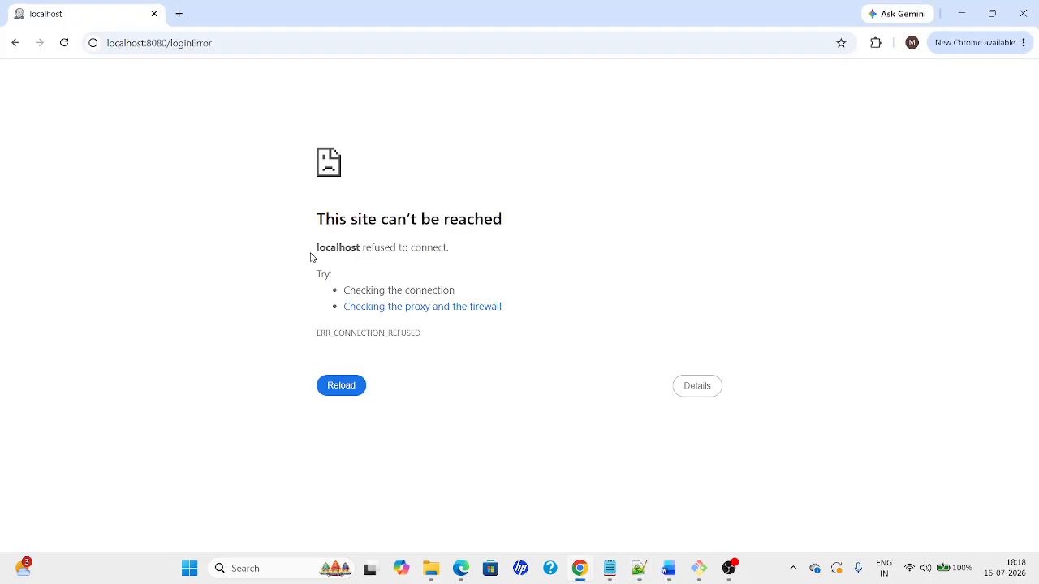
Browse to C:\Softwares and open a Command Prompt there via cmd
{"action": "left_click", "coordinate": [341, 386]}
{"action": "mouse_move", "coordinate": [436, 575]}
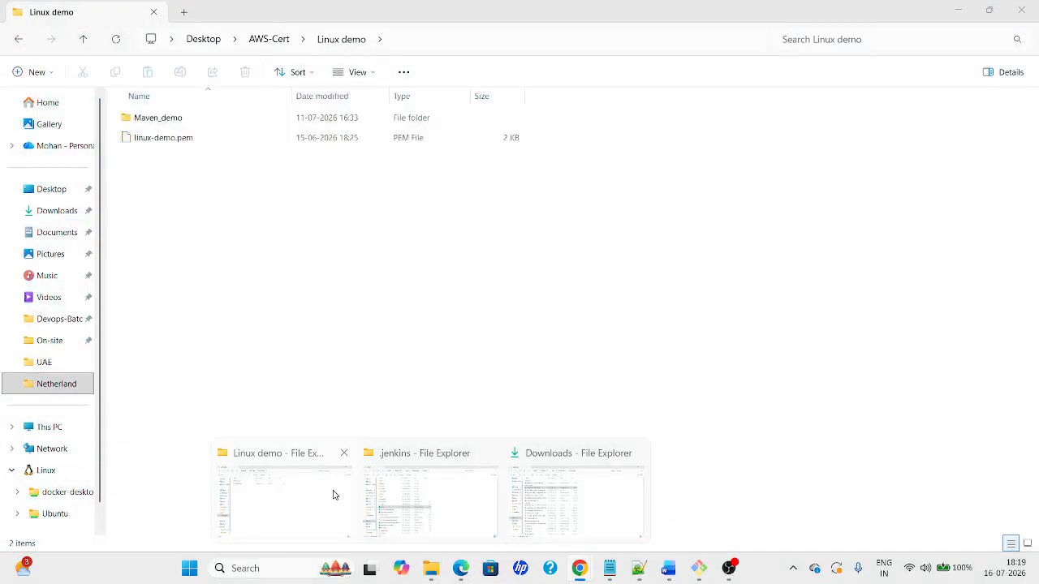
{"action": "left_click", "coordinate": [332, 494]}
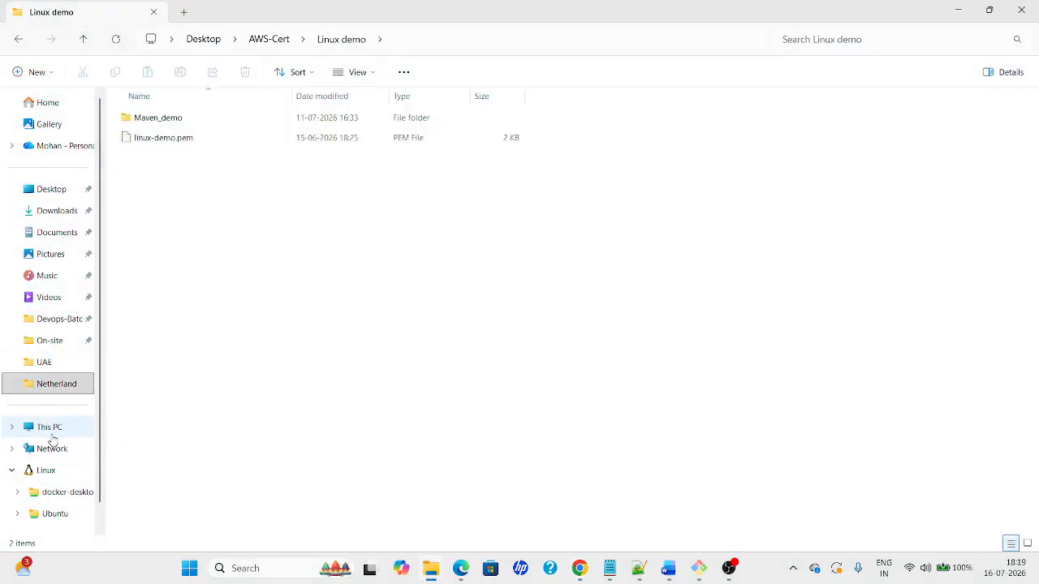
{"action": "left_click", "coordinate": [50, 436]}
{"action": "double_click", "coordinate": [207, 134]}
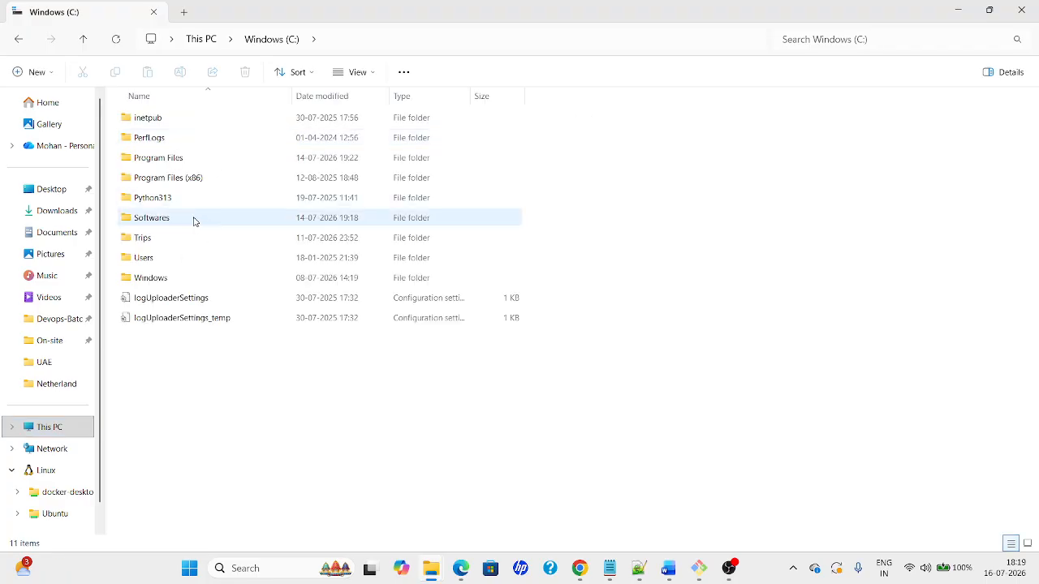
{"action": "double_click", "coordinate": [159, 221]}
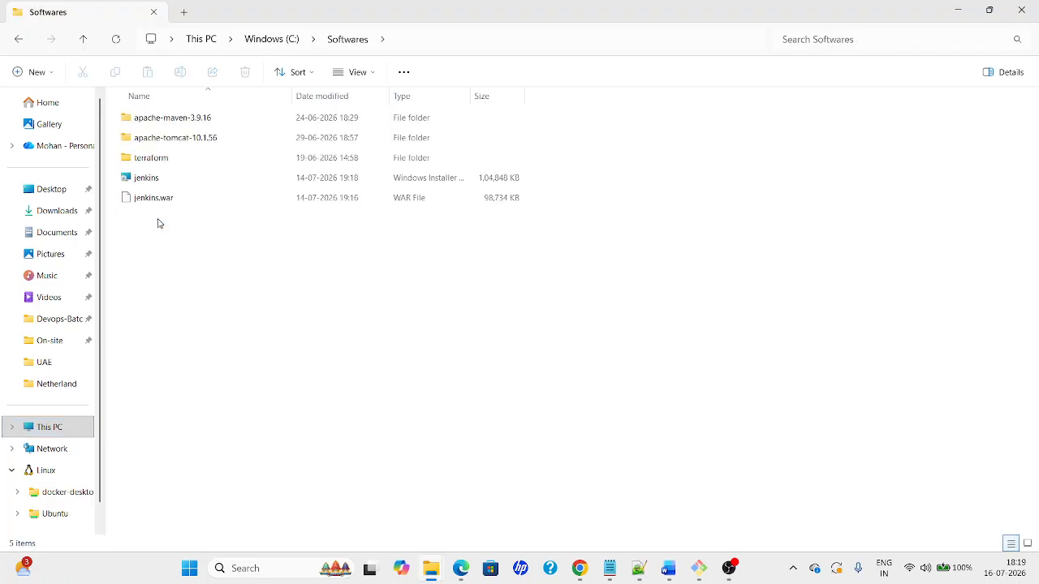
{"action": "left_click", "coordinate": [446, 36]}
{"action": "type", "text": "cmd"}
{"action": "key", "text": "Return"}
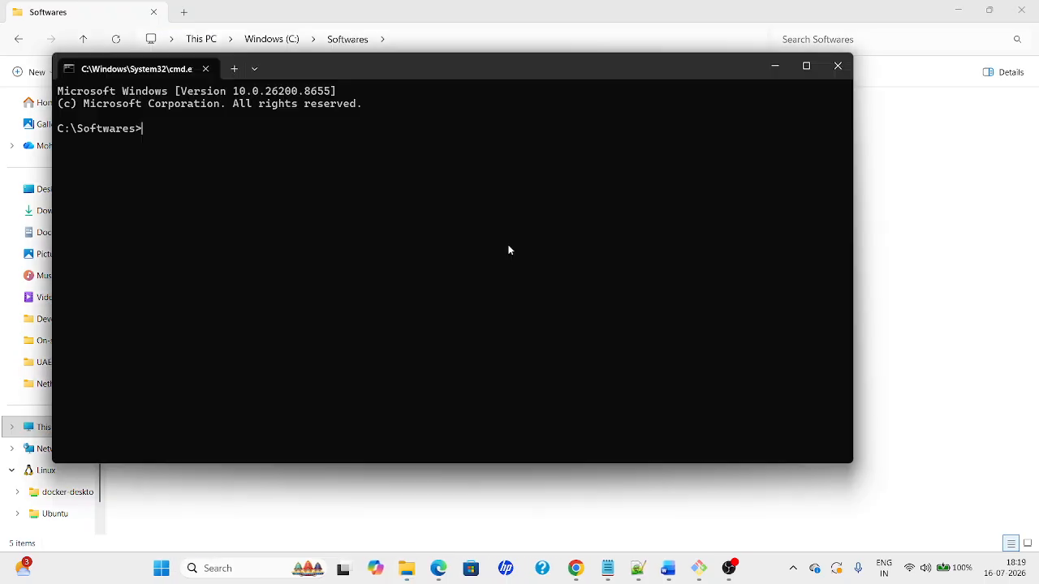
Restart Jenkins with java -jar jenkins.war, fixing the .msi extension to .war
{"action": "scroll", "coordinate": [548, 292], "scroll_direction": "up", "scroll_amount": 3, "text": "ctrl"}
{"action": "type", "text": "java "}
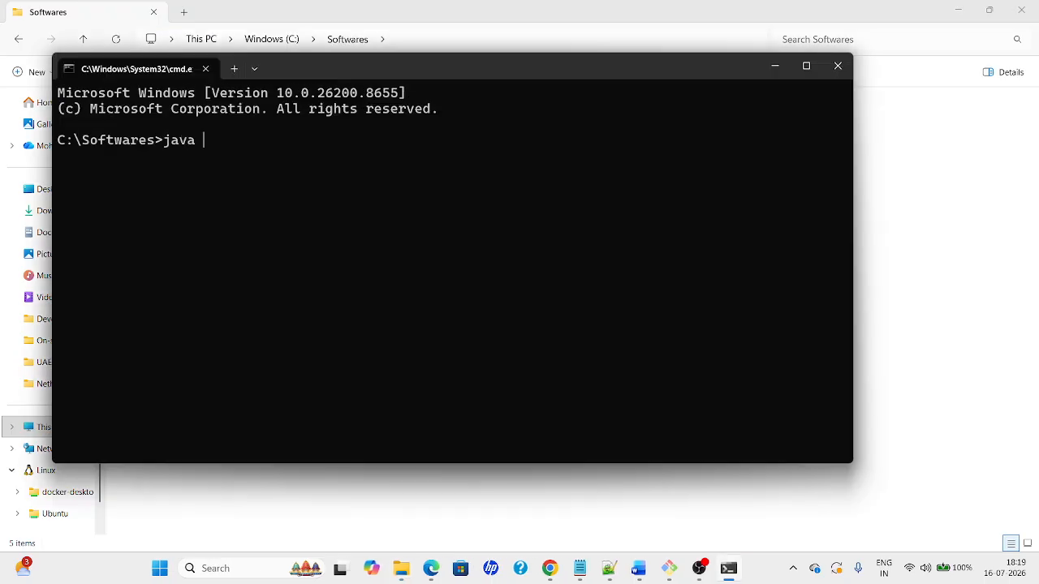
{"action": "type", "text": "-jar jenk"}
{"action": "key", "text": "BackSpace"}
{"action": "key", "text": "BackSpace"}
{"action": "key", "text": "BackSpace"}
{"action": "key", "text": "BackSpace"}
{"action": "key", "text": "BackSpace"}
{"action": "key", "text": "BackSpace"}
{"action": "key", "text": "BackSpace"}
{"action": "key", "text": "BackSpace"}
{"action": "key", "text": "BackSpace"}
{"action": "key", "text": "BackSpace"}
{"action": "key", "text": "BackSpace"}
{"action": "key", "text": "BackSpace"}
{"action": "key", "text": "BackSpace"}
{"action": "key", "text": "BackSpace"}
{"action": "type", "text": "net start"}
{"action": "key", "text": "BackSpace"}
{"action": "key", "text": "BackSpace"}
{"action": "key", "text": "BackSpace"}
{"action": "key", "text": "BackSpace"}
{"action": "key", "text": "BackSpace"}
{"action": "key", "text": "BackSpace"}
{"action": "key", "text": "BackSpace"}
{"action": "key", "text": "BackSpace"}
{"action": "key", "text": "BackSpace"}
{"action": "type", "text": "java -jar jenkins.msi"}
{"action": "key", "text": "BackSpace"}
{"action": "key", "text": "BackSpace"}
{"action": "key", "text": "BackSpace"}
{"action": "type", "text": "war"}
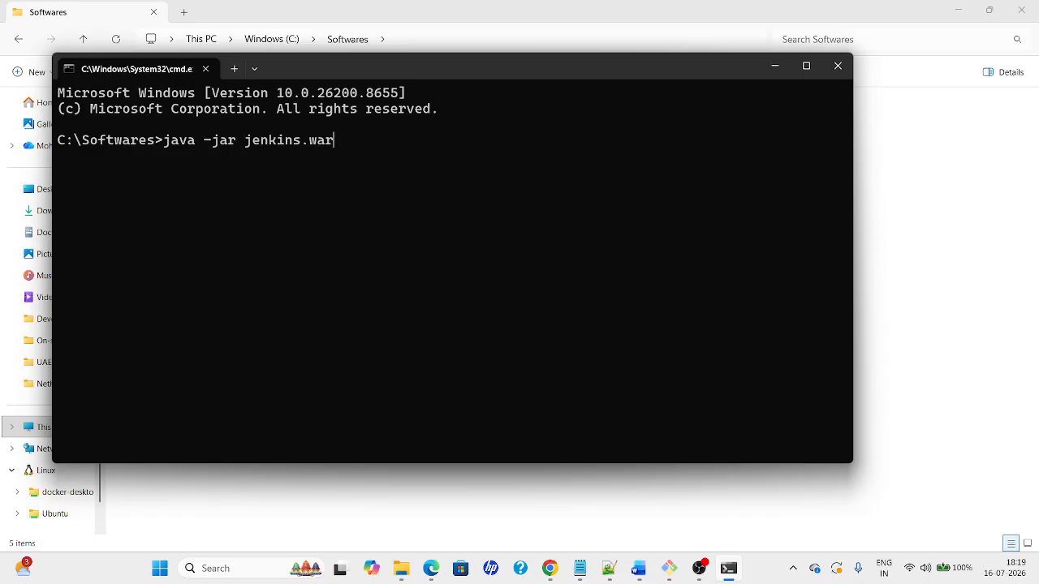
{"action": "key", "text": "Return"}
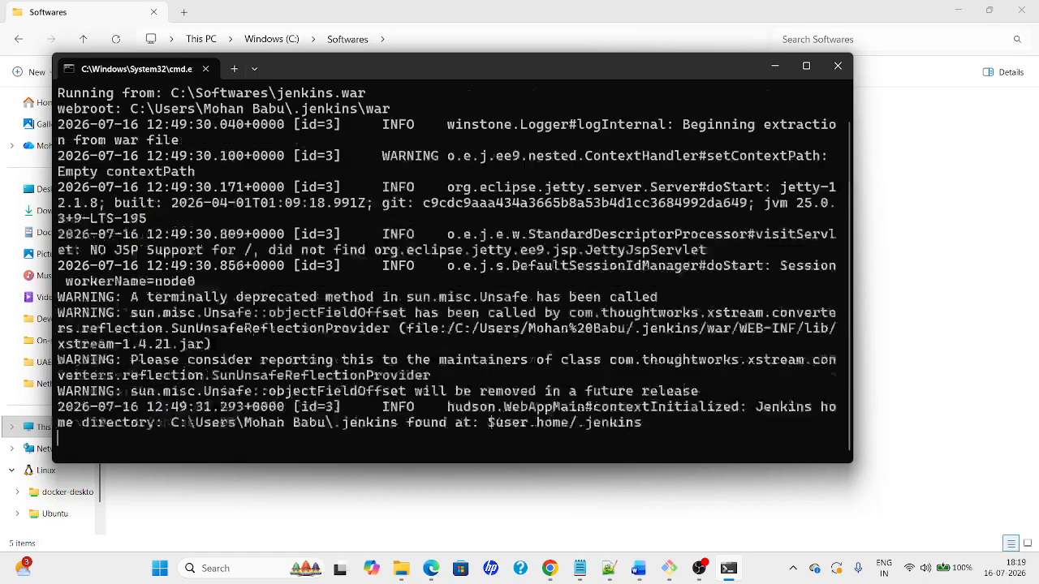
{"action": "key", "text": "alt+Tab"}
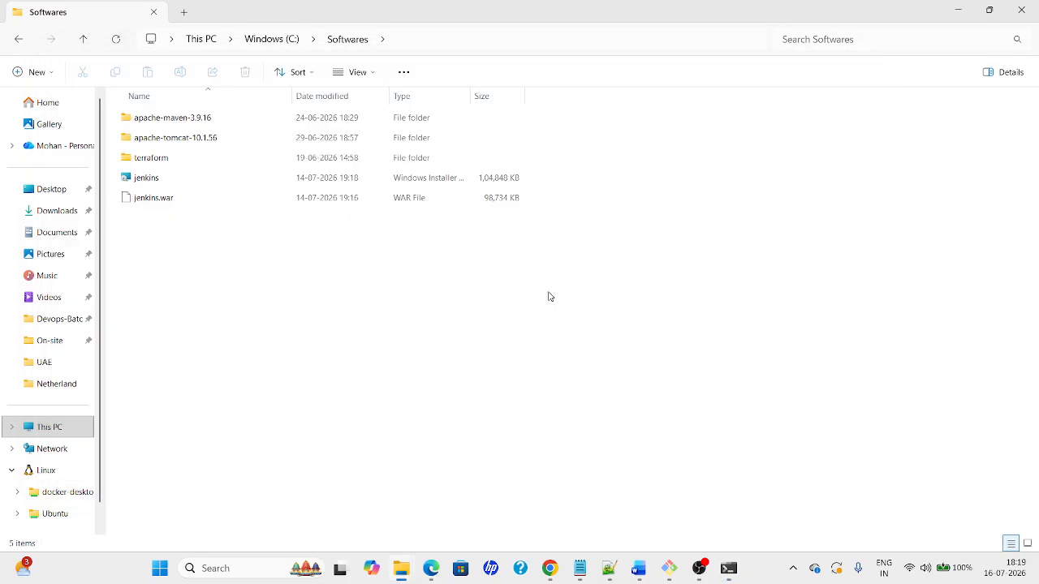
{"action": "key", "text": "alt+Tab"}
{"action": "key", "text": "Tab"}
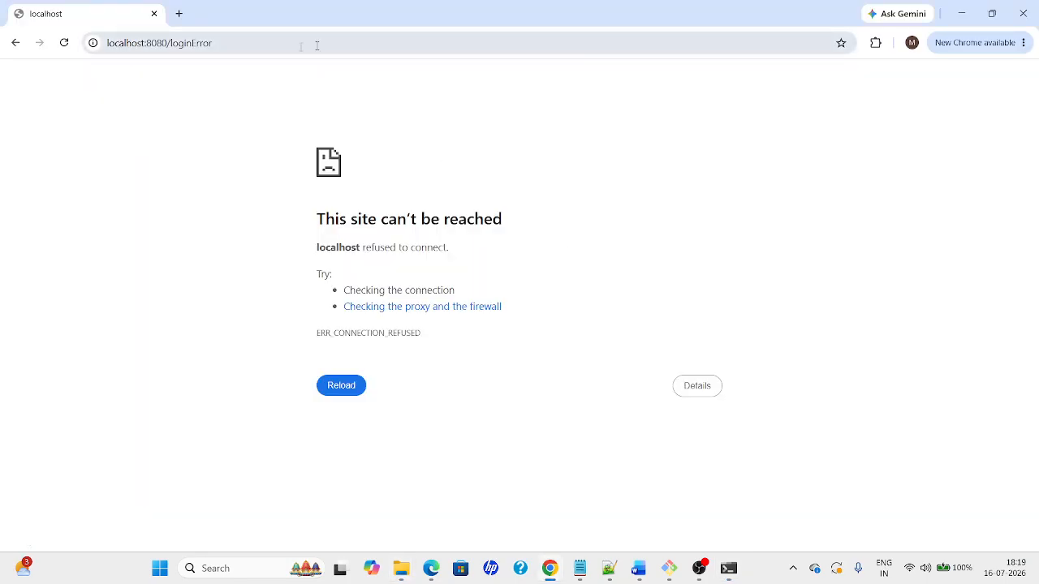
Strip /loginError from the URL, load localhost:8080 unsecured, and open Manage Jenkins
{"action": "left_click_drag", "start_coordinate": [162, 43], "coordinate": [267, 55]}
{"action": "key", "text": "BackSpace"}
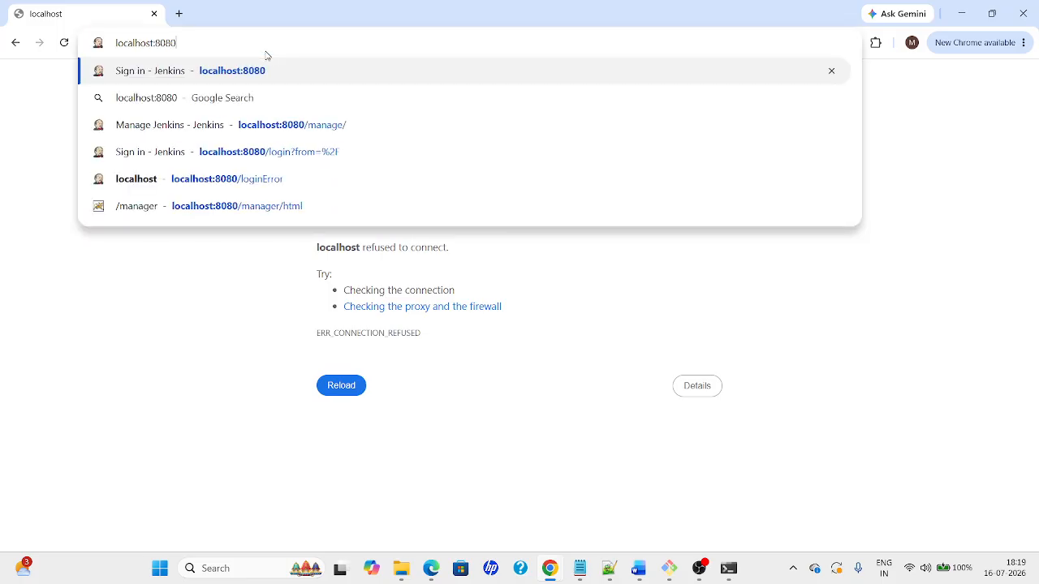
{"action": "key", "text": "Return"}
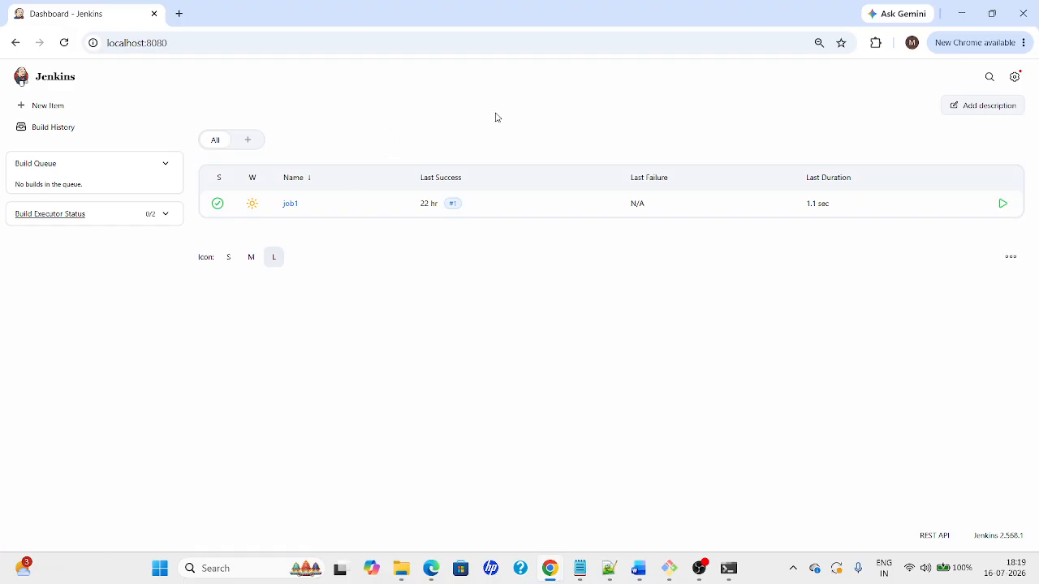
{"action": "left_click", "coordinate": [1019, 79]}
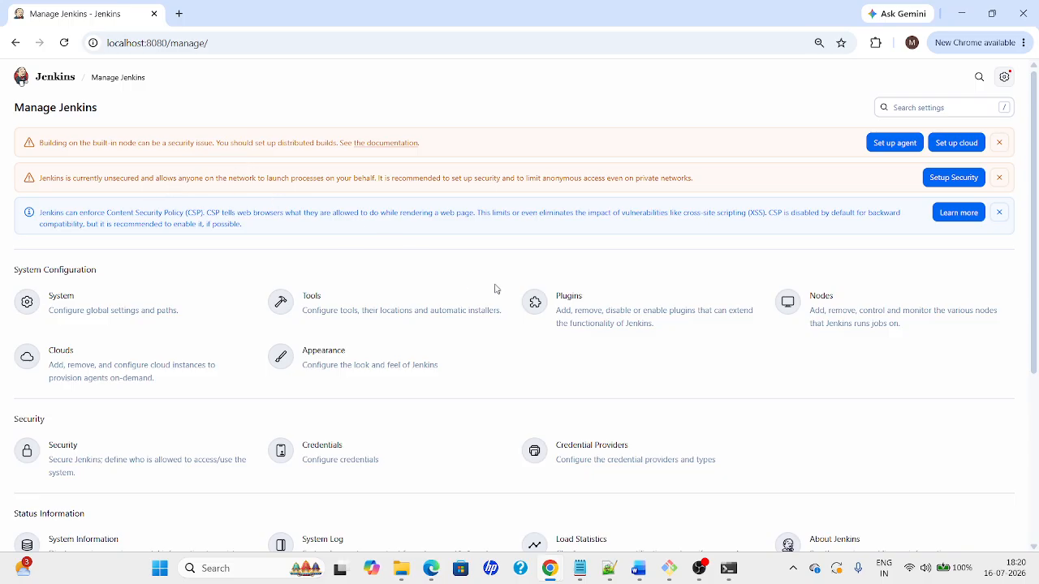
Set the security realm to Jenkins' own user database, leaving user sign-up unchecked
{"action": "left_click_drag", "start_coordinate": [39, 177], "coordinate": [745, 183]}
{"action": "left_click", "coordinate": [966, 183]}
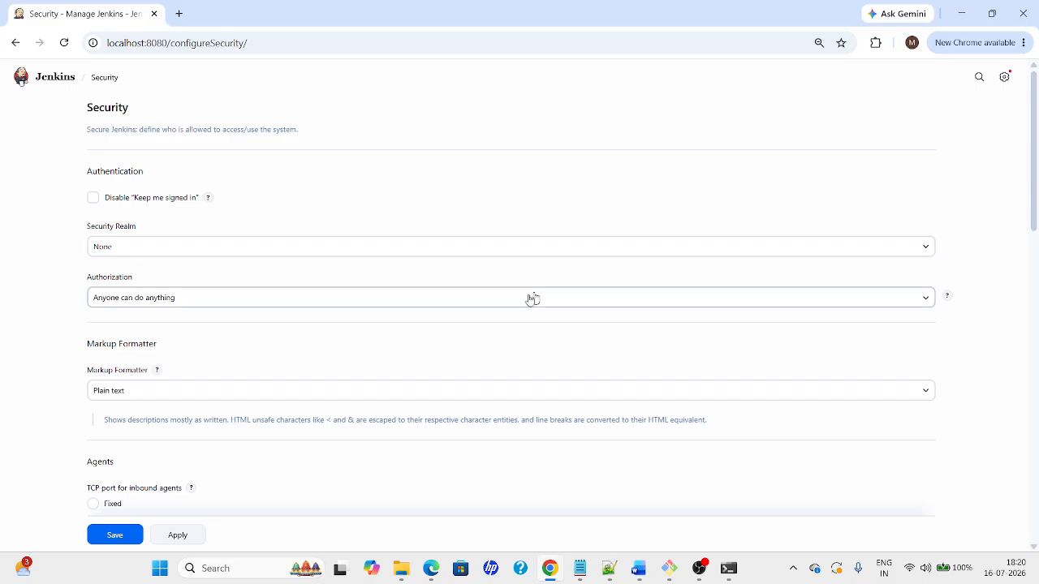
{"action": "left_click", "coordinate": [177, 254]}
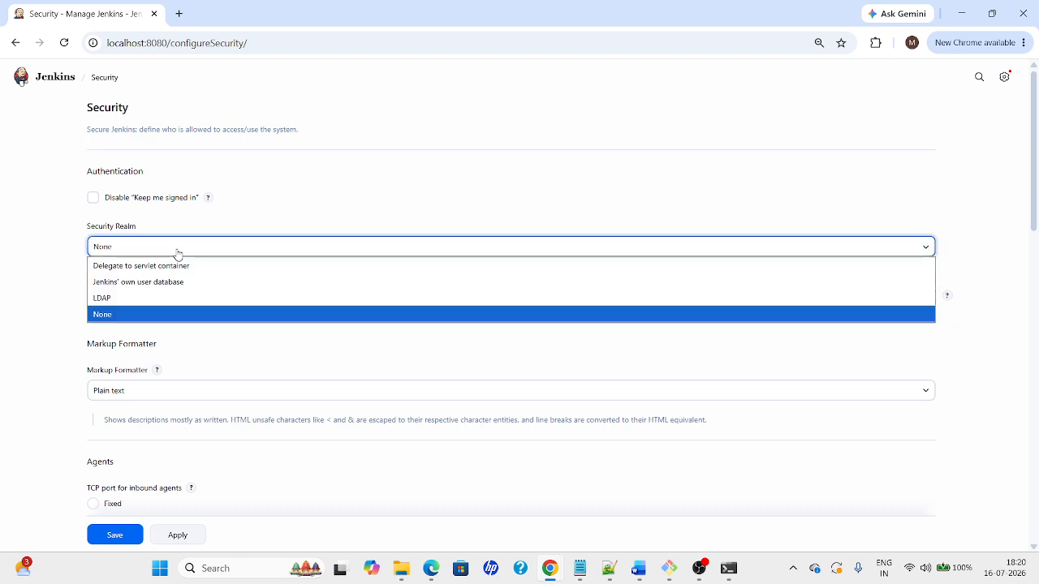
{"action": "left_click", "coordinate": [141, 282]}
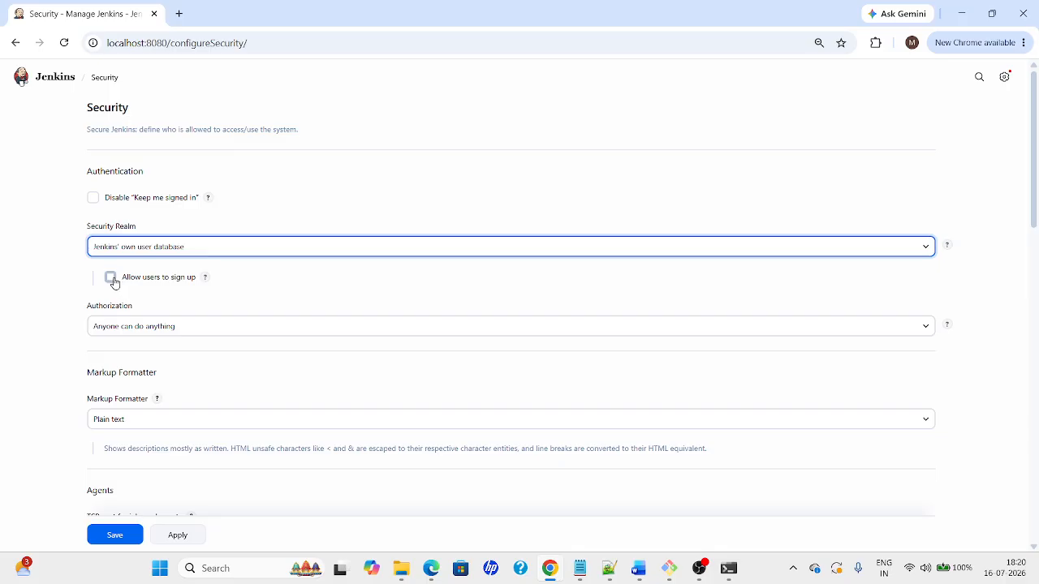
{"action": "left_click", "coordinate": [112, 278]}
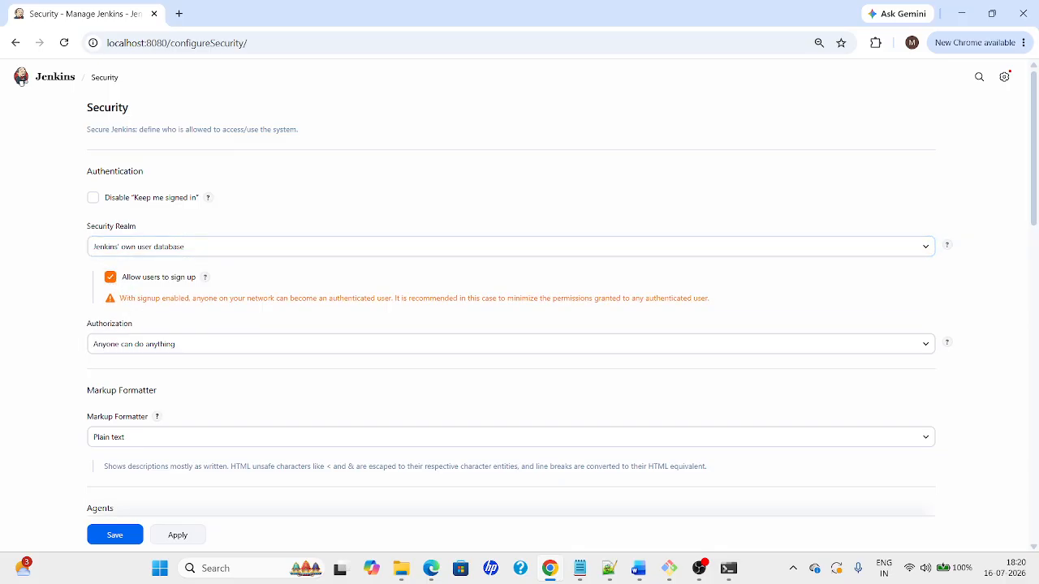
{"action": "left_click", "coordinate": [109, 280]}
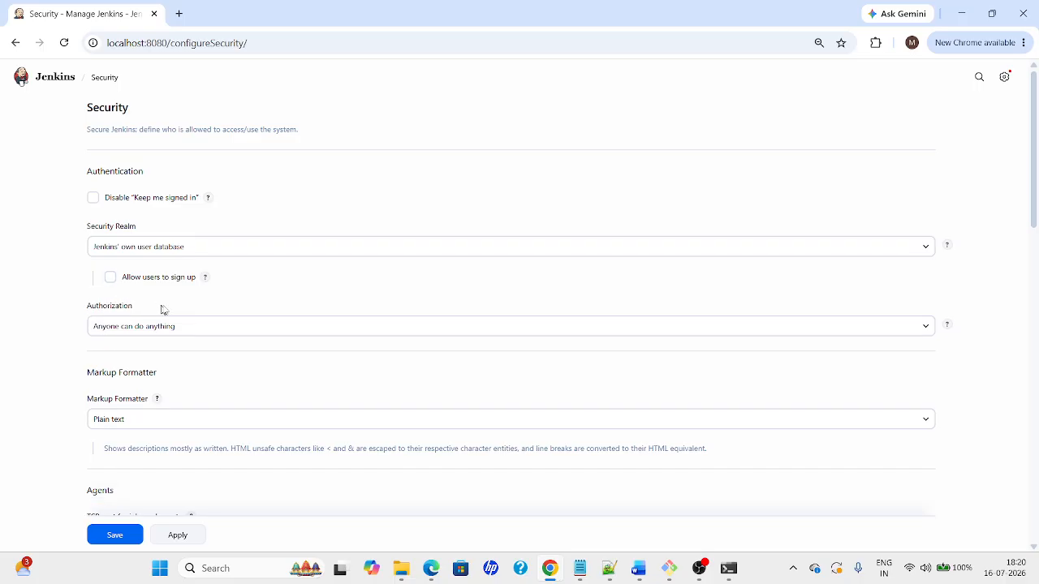
Keep 'Anyone can do anything' authorization with sign-up off, then apply and save the security settings
{"action": "left_click", "coordinate": [165, 333]}
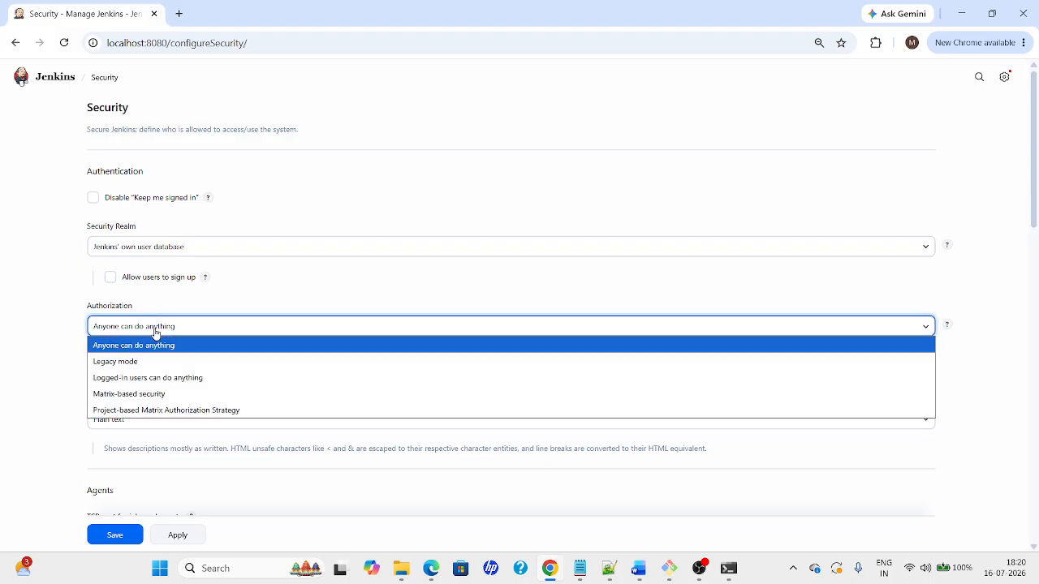
{"action": "left_click", "coordinate": [109, 279]}
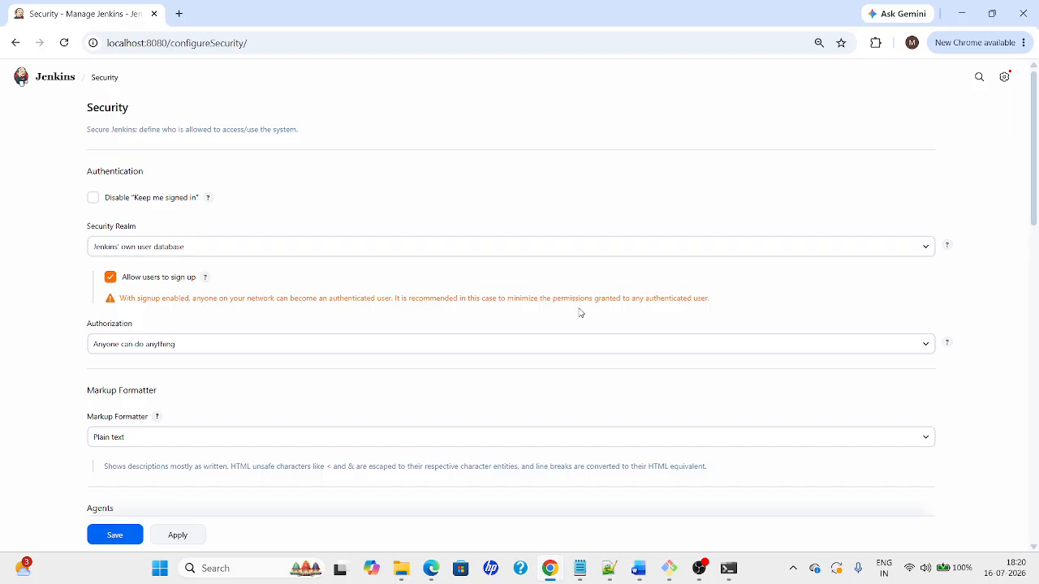
{"action": "left_click", "coordinate": [111, 278]}
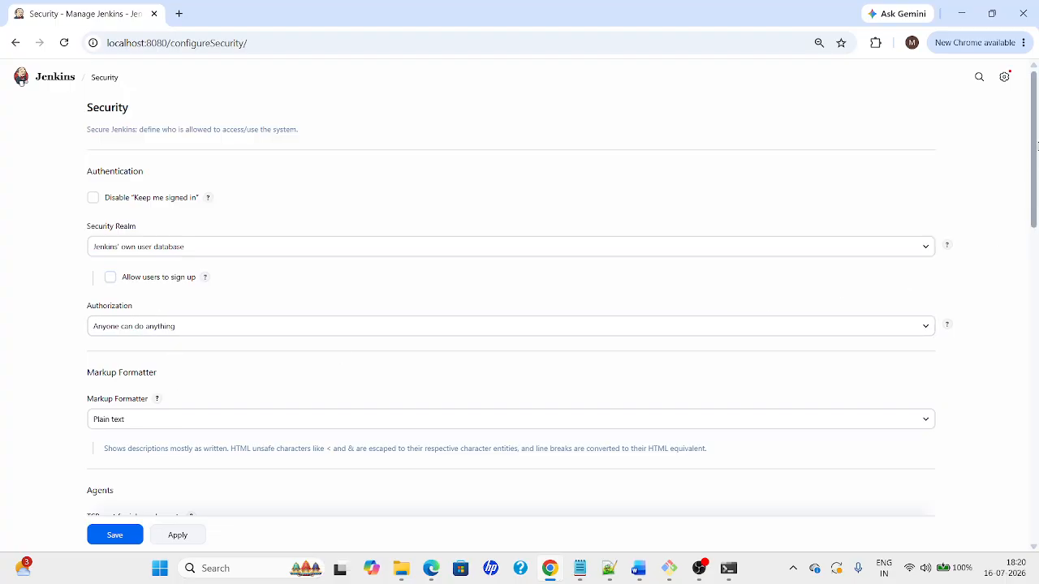
{"action": "left_click_drag", "start_coordinate": [1037, 147], "coordinate": [1036, 271]}
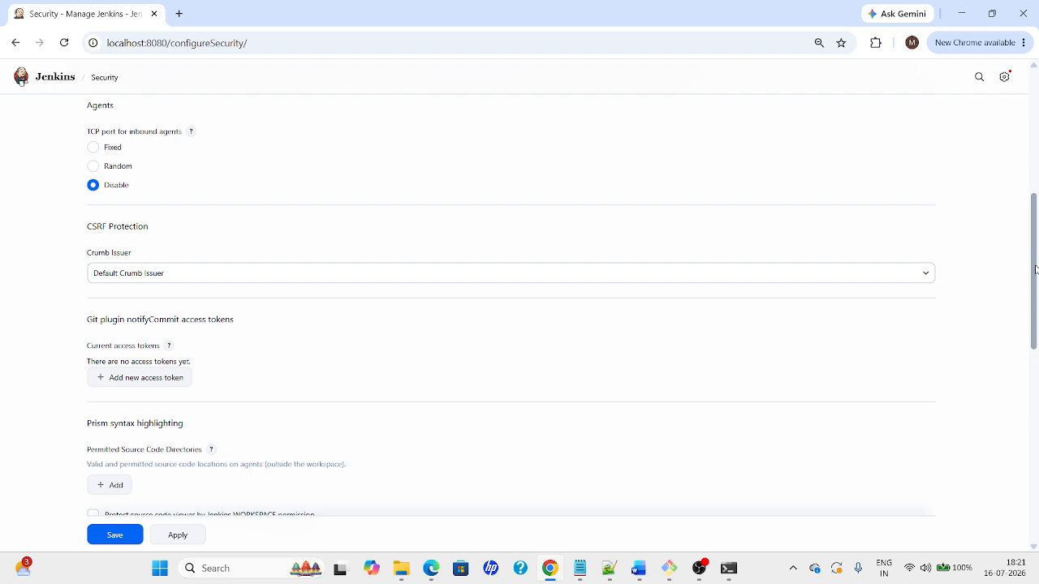
{"action": "left_click_drag", "start_coordinate": [1036, 270], "coordinate": [1011, 154]}
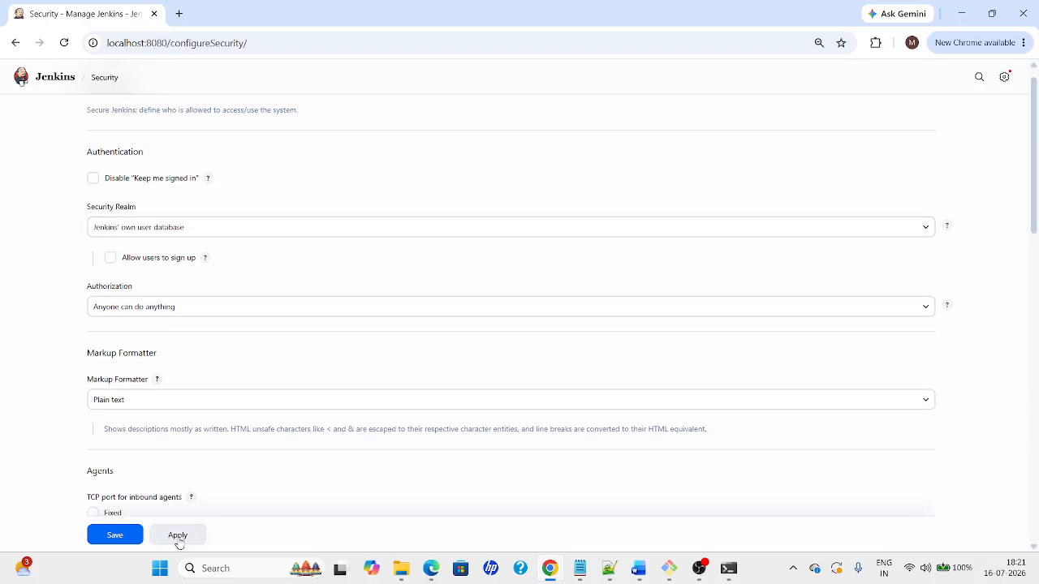
{"action": "left_click", "coordinate": [178, 544]}
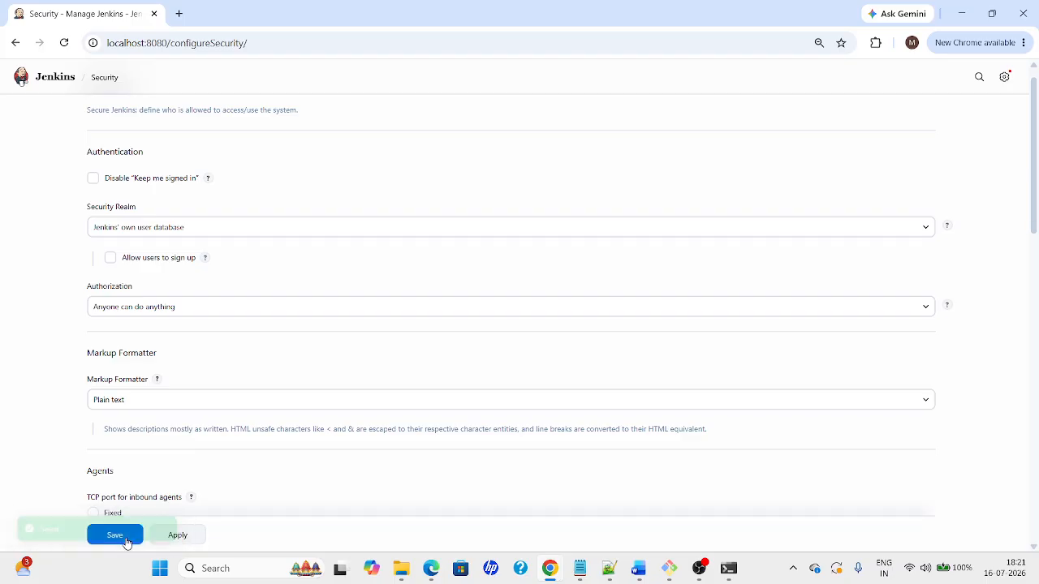
{"action": "left_click", "coordinate": [127, 543]}
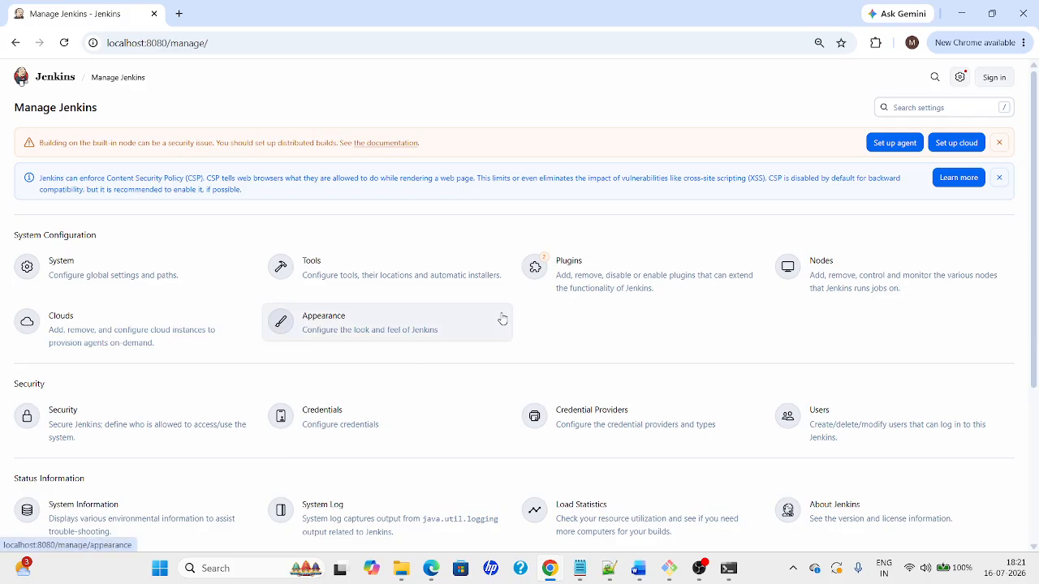
Open the only Jenkins user's Account settings from the Users list and search the page
{"action": "left_click", "coordinate": [814, 414]}
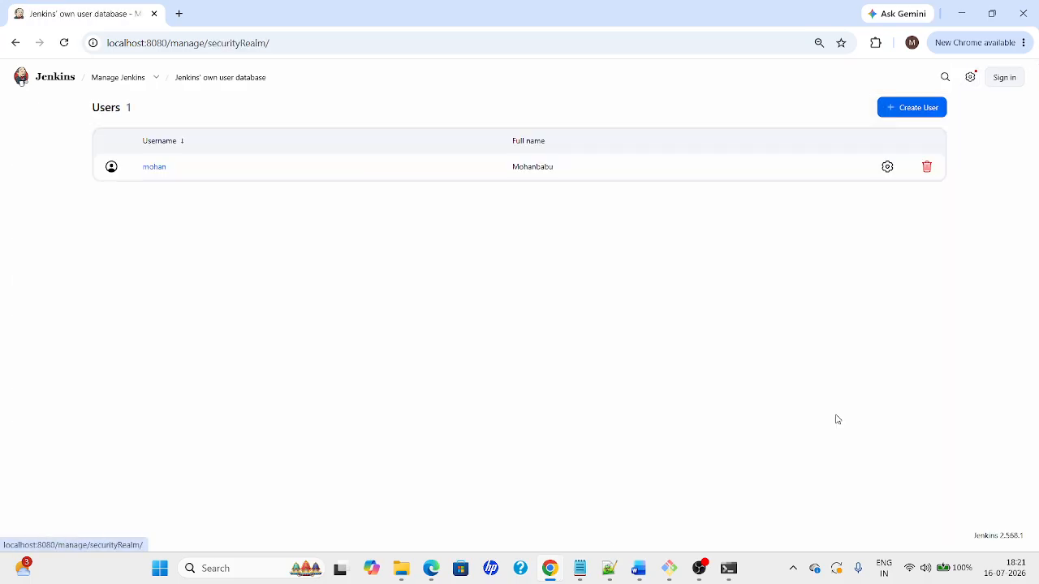
{"action": "left_click_drag", "start_coordinate": [139, 177], "coordinate": [326, 171]}
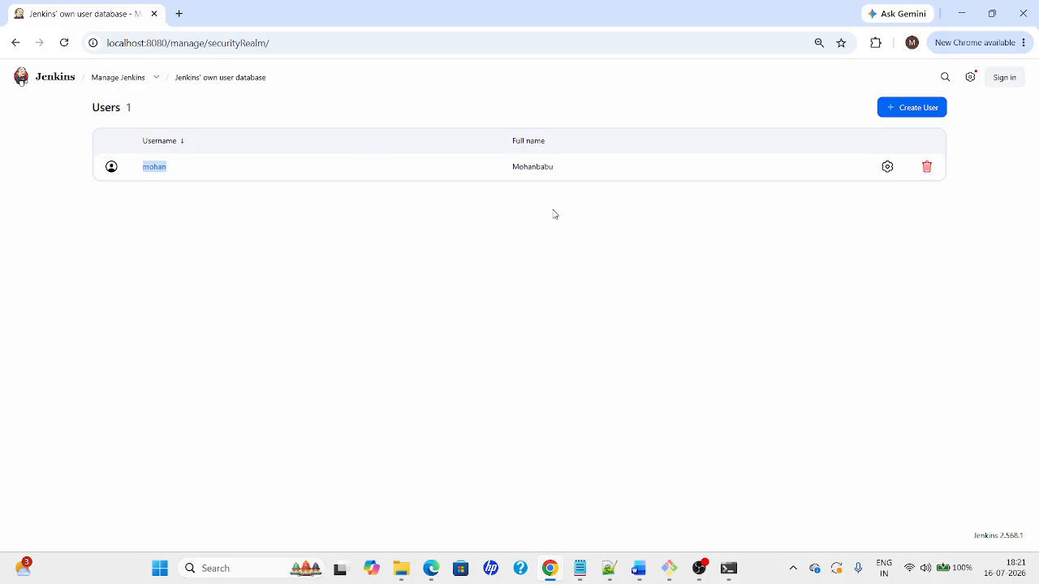
{"action": "left_click", "coordinate": [893, 168]}
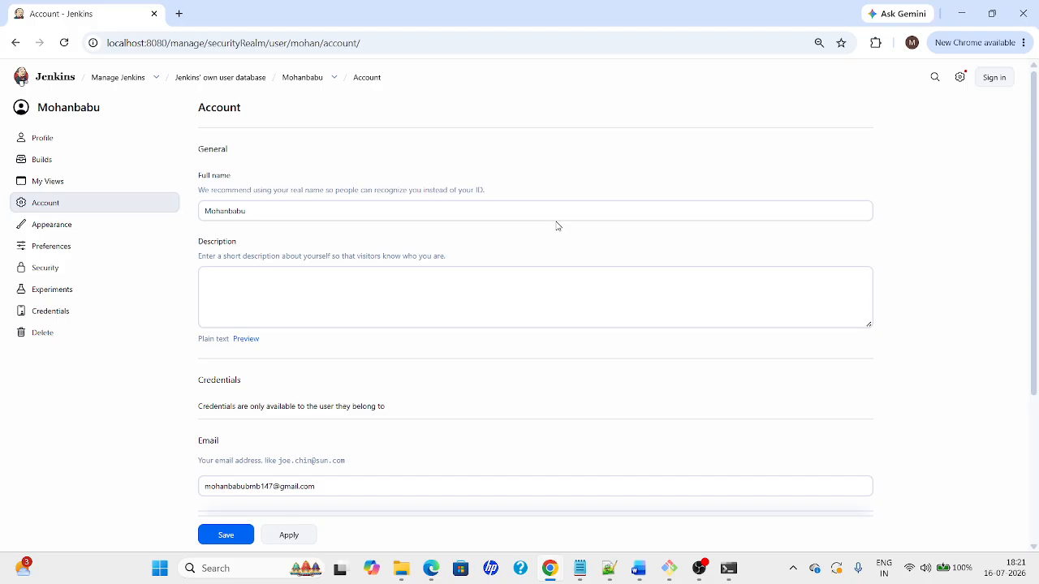
{"action": "key", "text": "ctrl+f"}
{"action": "type", "text": "passs"}
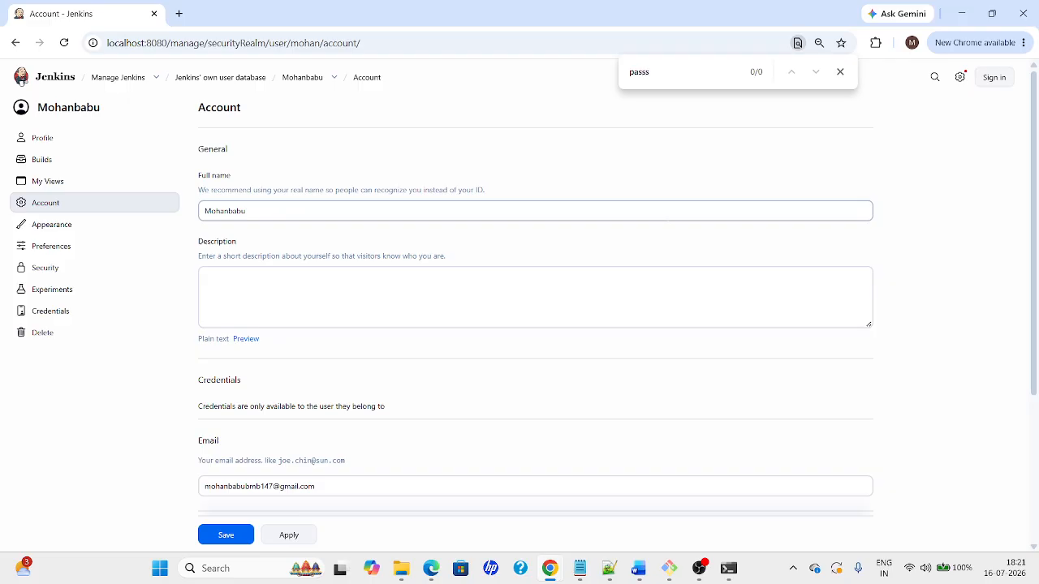
{"action": "key", "text": "Escape"}
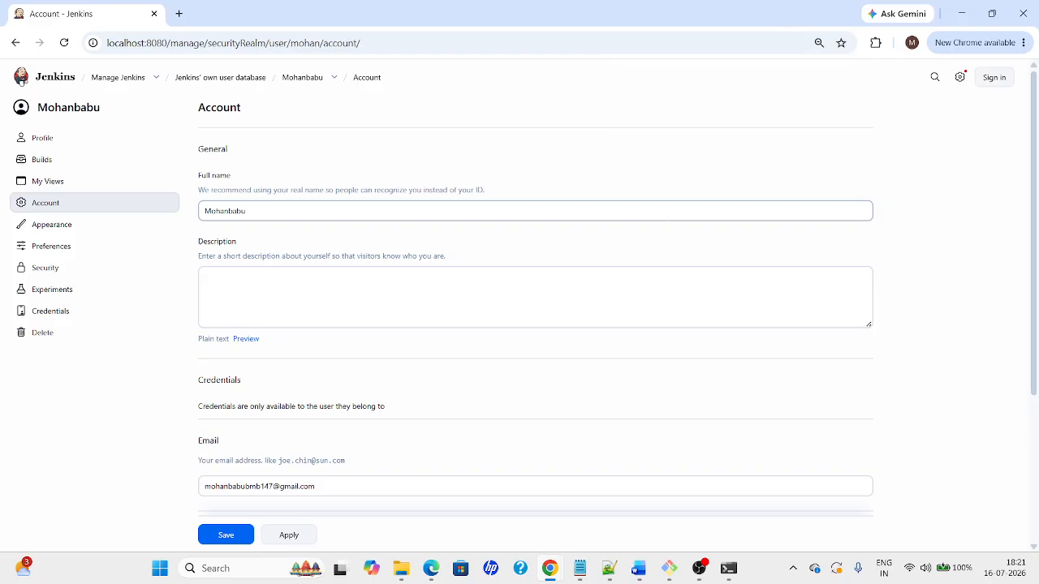
{"action": "left_click_drag", "start_coordinate": [1038, 236], "coordinate": [852, 320]}
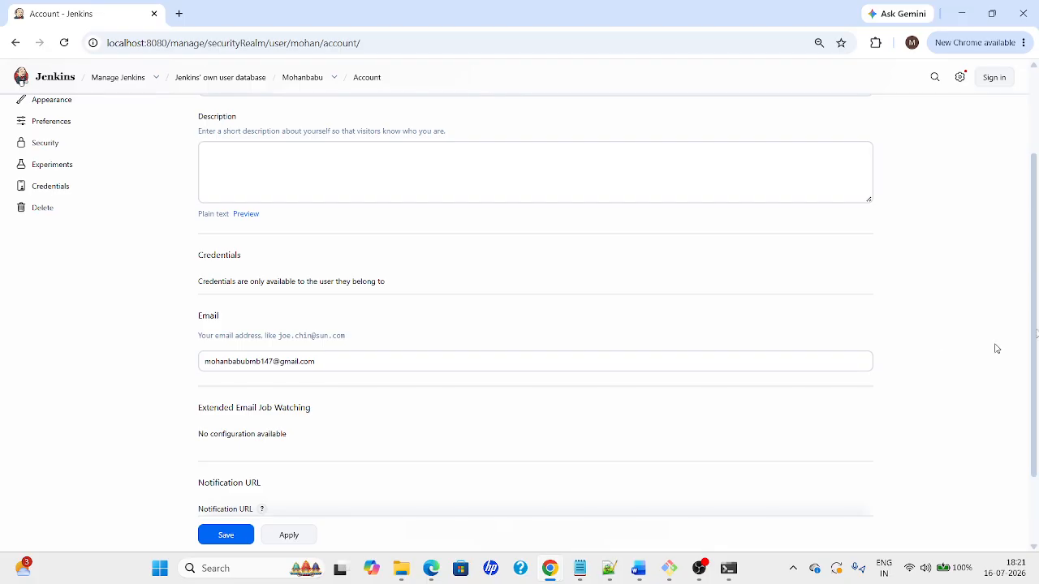
{"action": "scroll", "coordinate": [1038, 215], "scroll_direction": "up", "scroll_amount": 2}
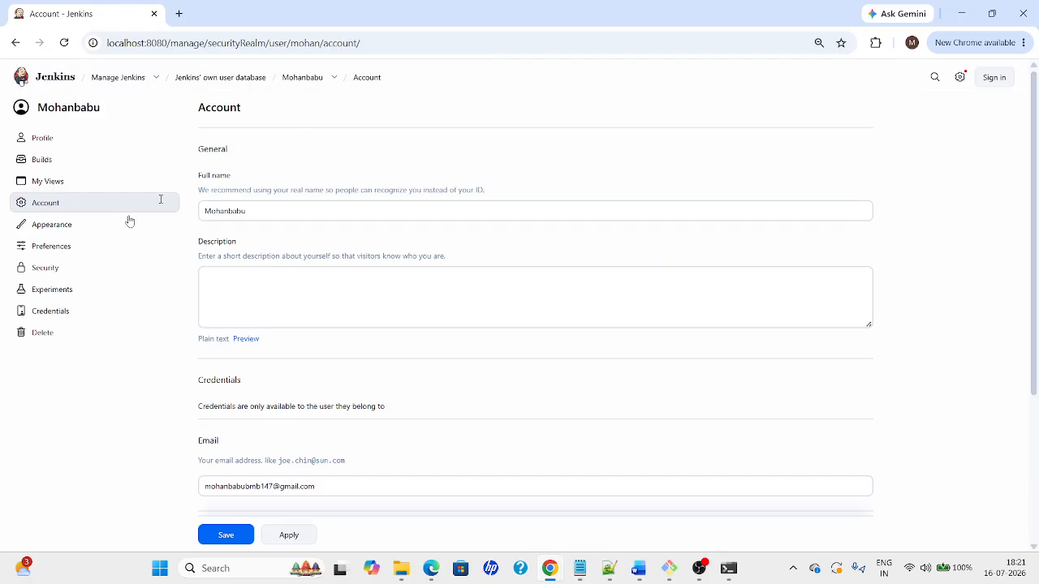
Look through the user's Credentials and Profile pages, then return to Account settings
{"action": "left_click", "coordinate": [44, 315]}
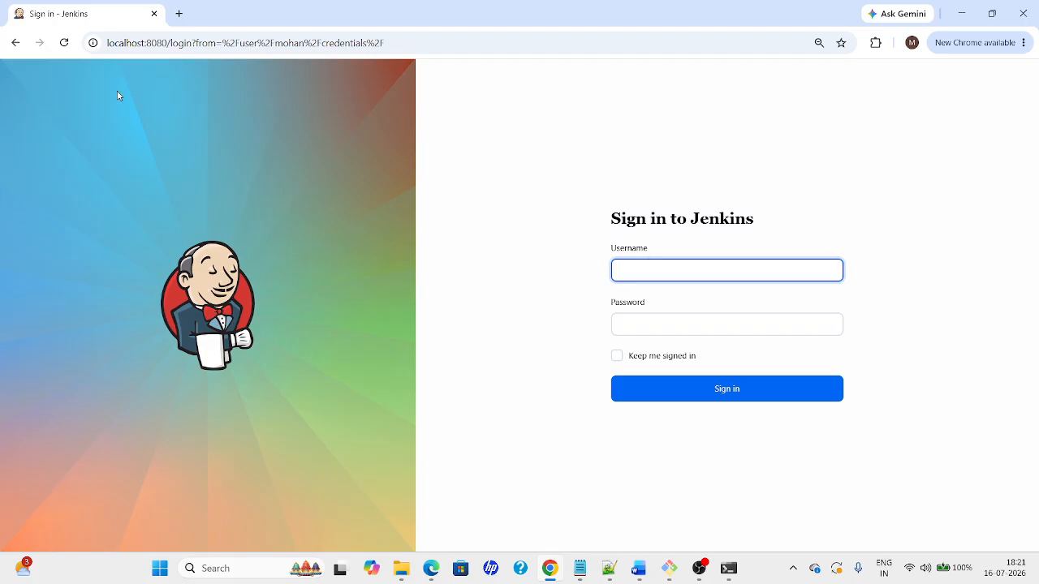
{"action": "left_click", "coordinate": [13, 44]}
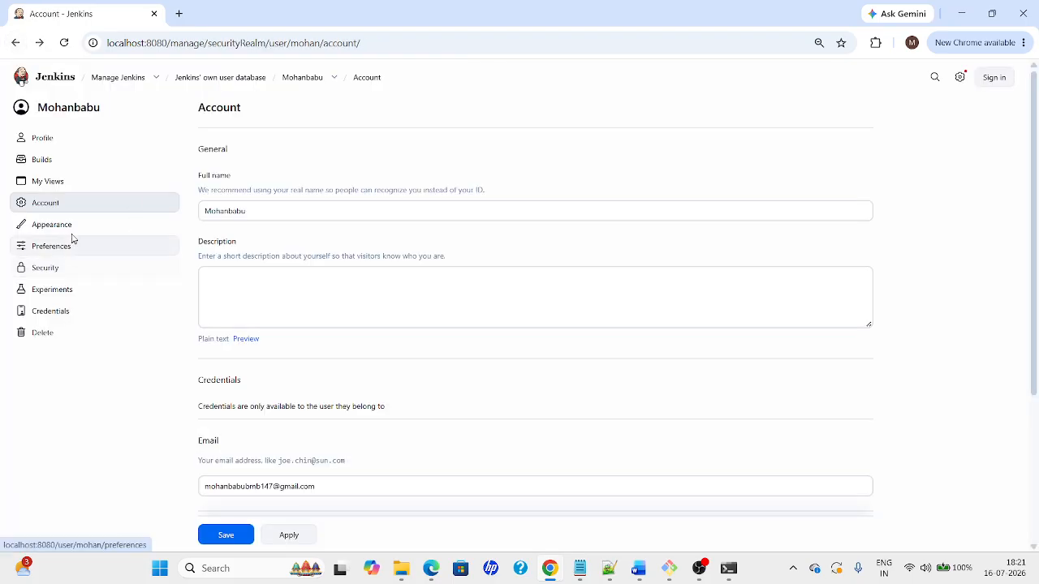
{"action": "left_click", "coordinate": [39, 148]}
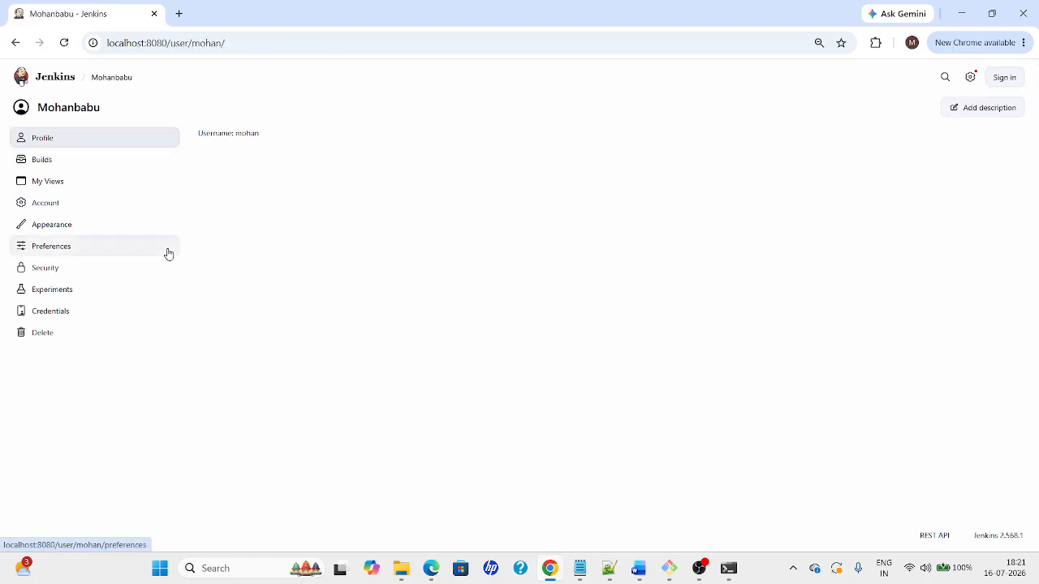
{"action": "left_click", "coordinate": [45, 208]}
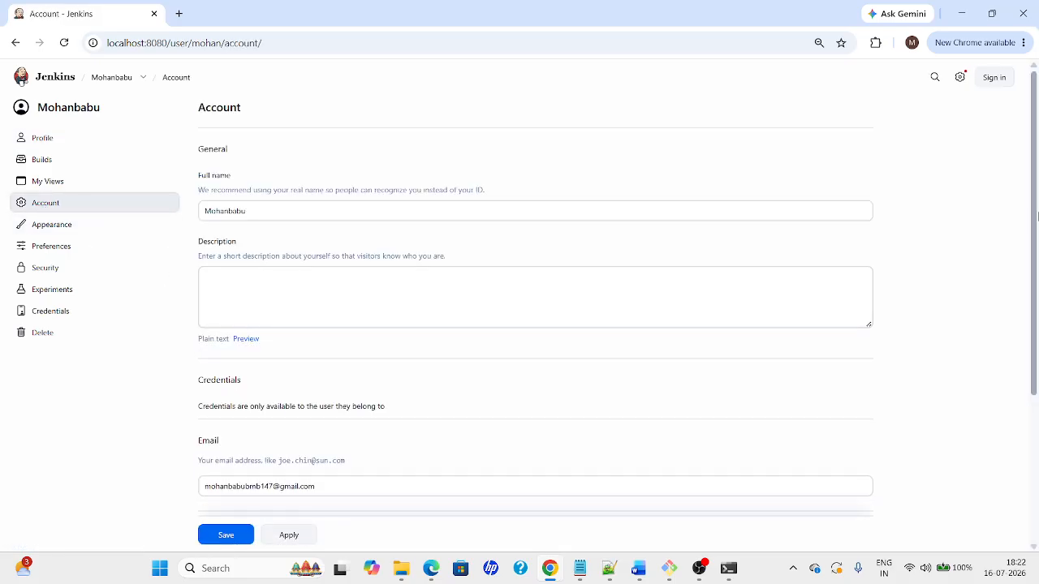
{"action": "scroll", "coordinate": [1037, 371], "scroll_direction": "down", "scroll_amount": 3}
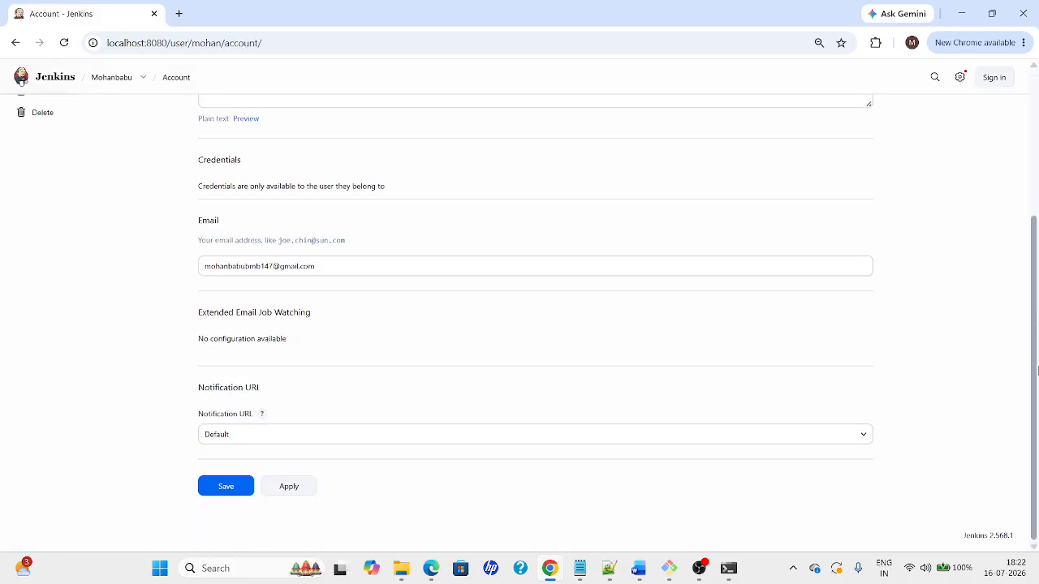
{"action": "left_click_drag", "start_coordinate": [1037, 371], "coordinate": [1037, 241]}
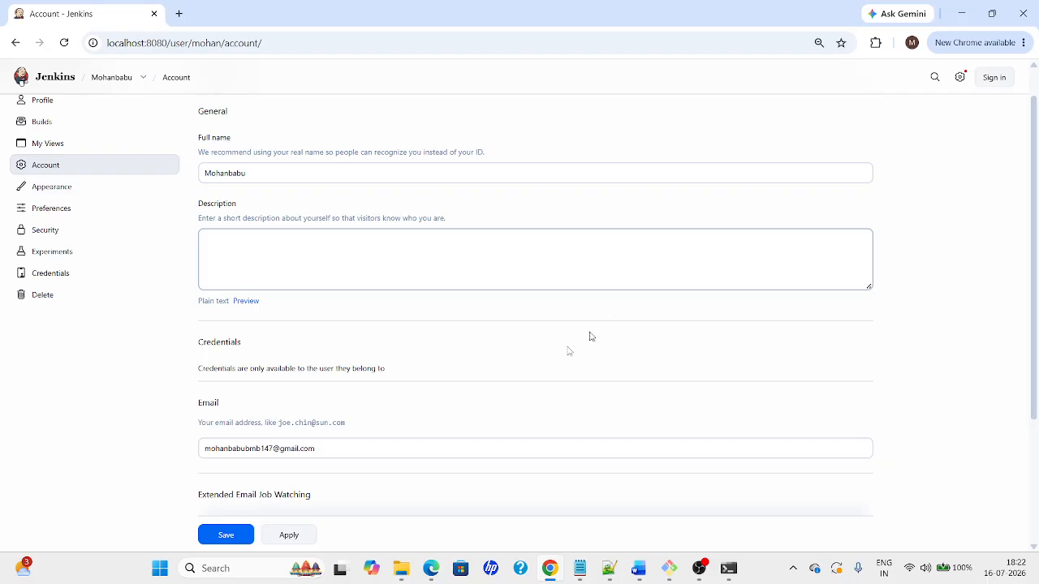
Search the account page for a password setting and open the user's Security settings
{"action": "key", "text": "ctrl+f"}
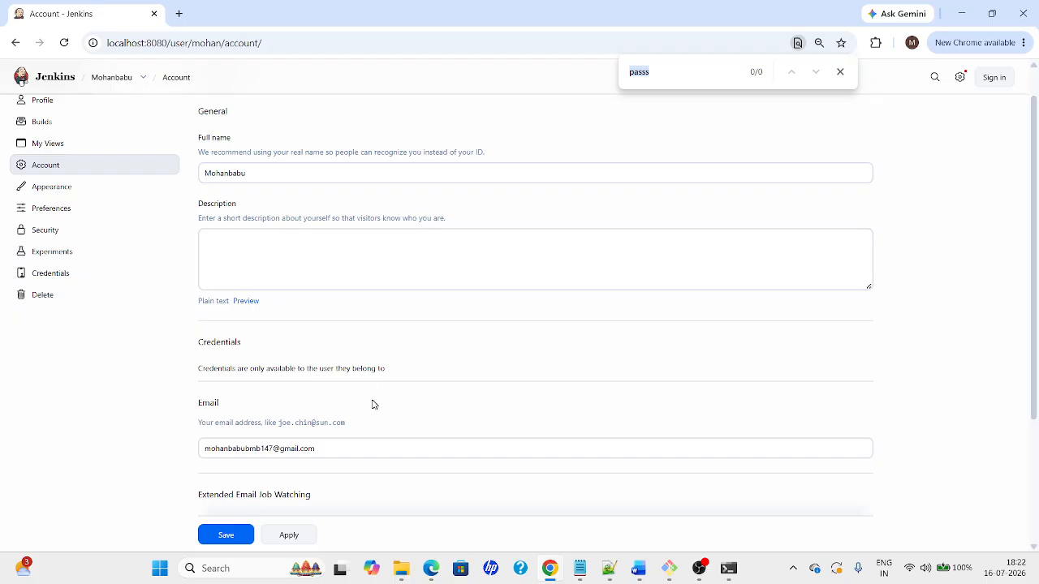
{"action": "left_click", "coordinate": [353, 377]}
{"action": "mouse_move", "coordinate": [1038, 203]}
{"action": "left_mouse_down"}
{"action": "mouse_move", "coordinate": [1038, 347]}
{"action": "mouse_move", "coordinate": [1038, 182]}
{"action": "left_mouse_up"}
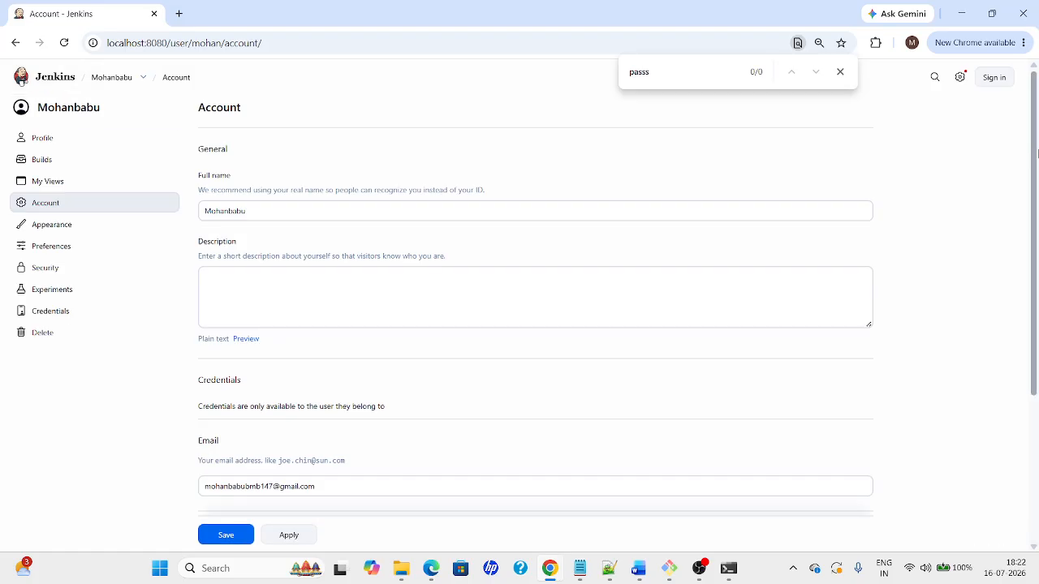
{"action": "left_click", "coordinate": [22, 275]}
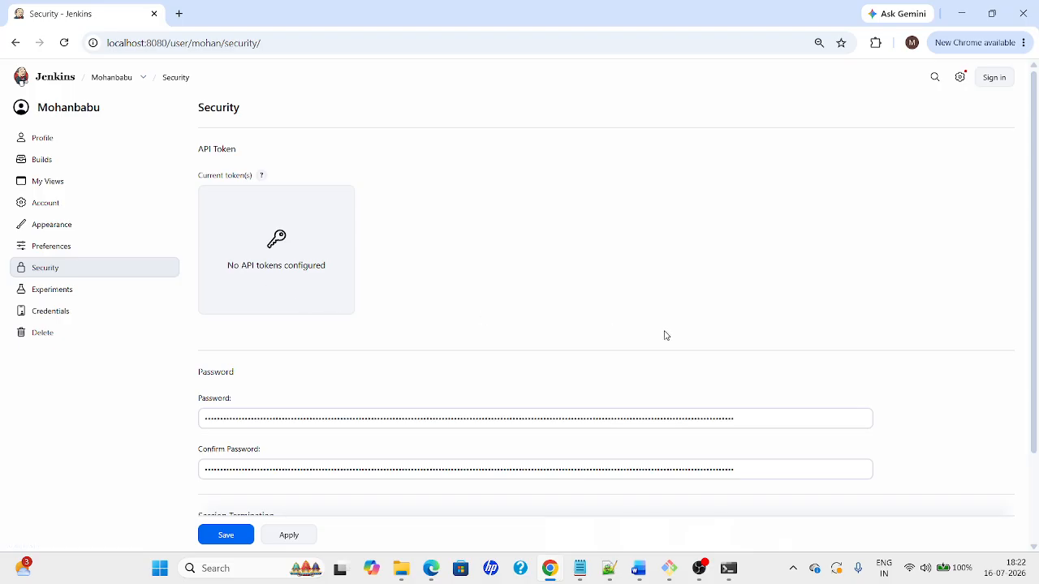
Clear the Password and Confirm Password fields, then apply and save the new password
{"action": "scroll", "coordinate": [1036, 246], "scroll_direction": "down", "scroll_amount": 2}
{"action": "left_click", "coordinate": [745, 321]}
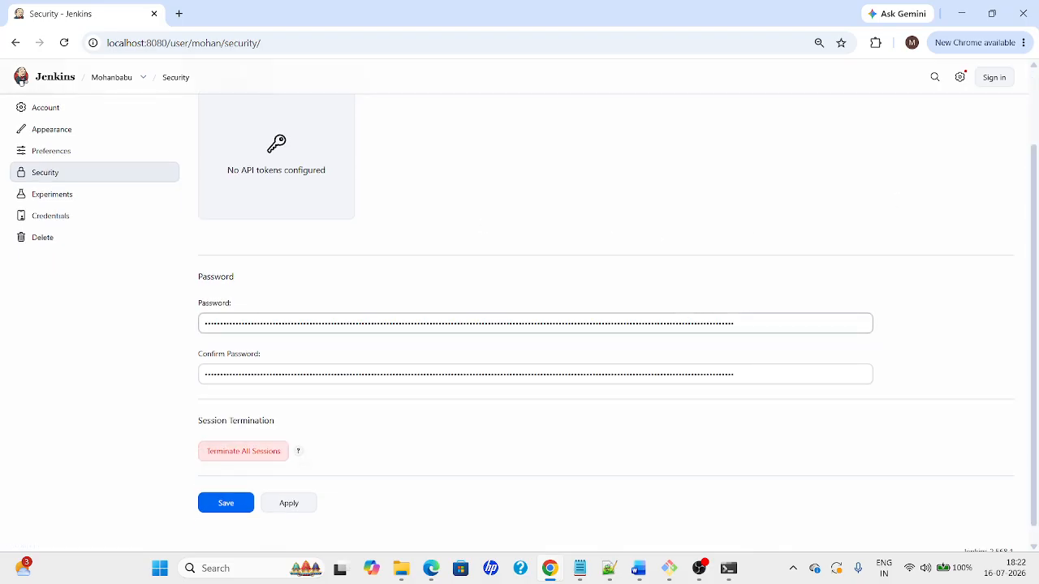
{"action": "key", "text": "ctrl+a"}
{"action": "key", "text": "BackSpace"}
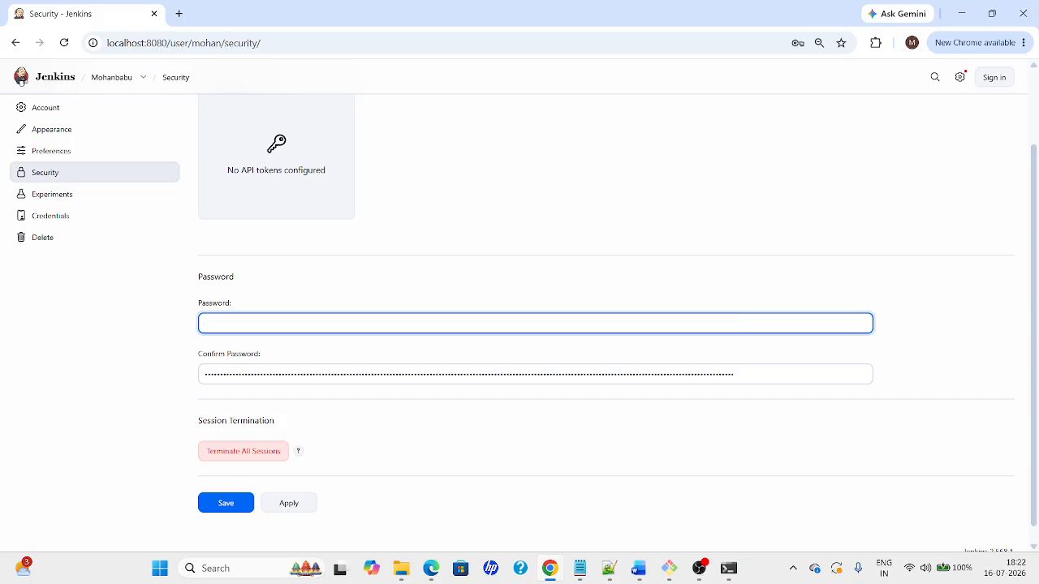
{"action": "key", "text": "Tab"}
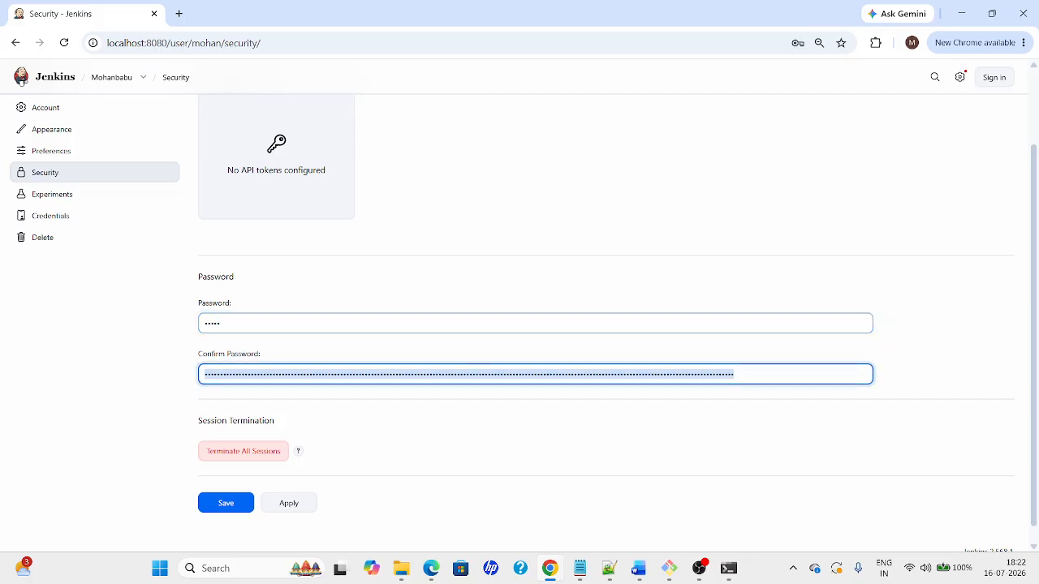
{"action": "key", "text": "BackSpace"}
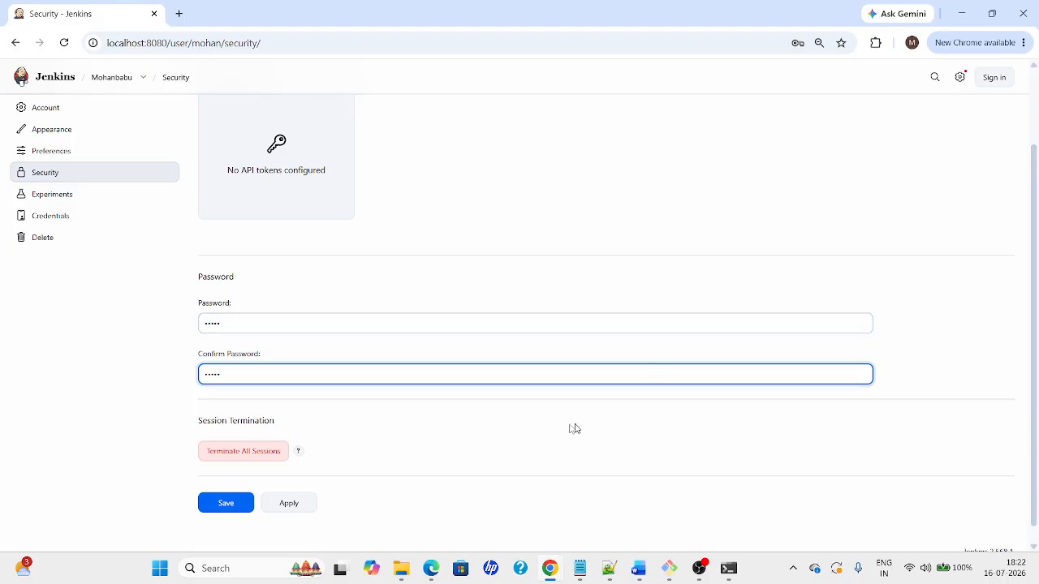
{"action": "left_click", "coordinate": [288, 502]}
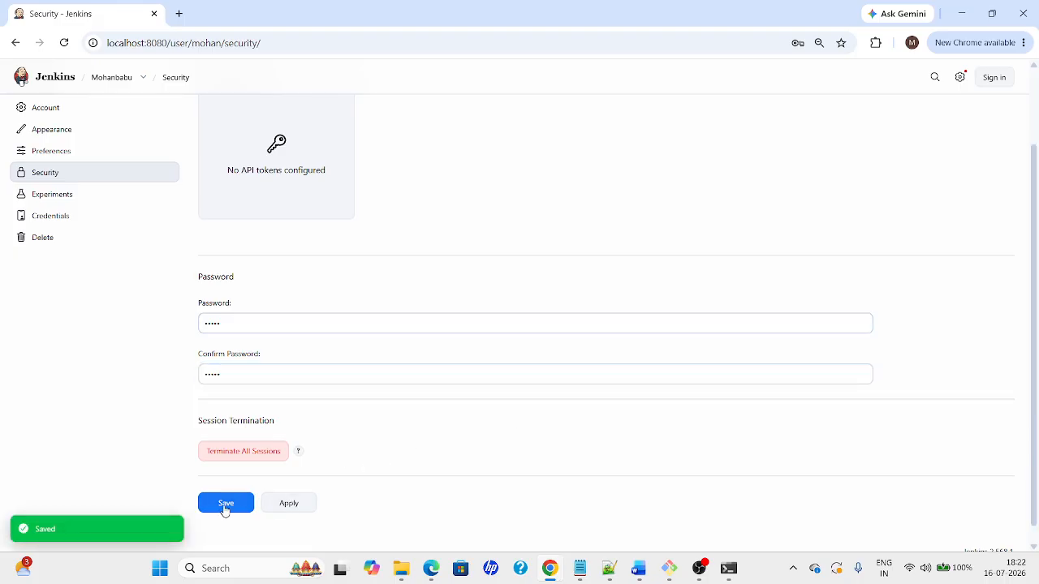
{"action": "left_click", "coordinate": [227, 504]}
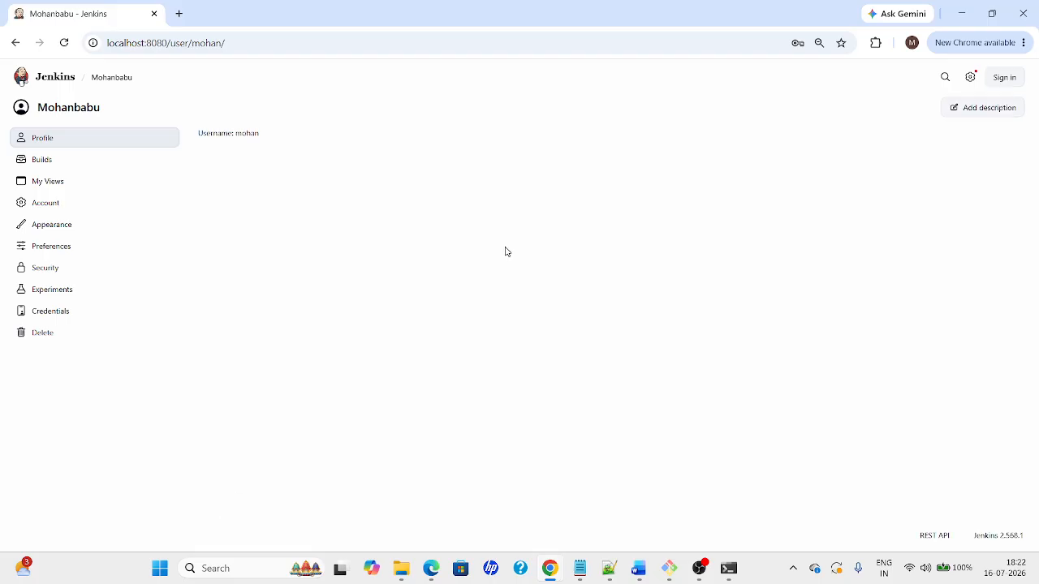
Sign in to Jenkins with the new password and dismiss Chrome's breached-password warning
{"action": "left_click", "coordinate": [1005, 81]}
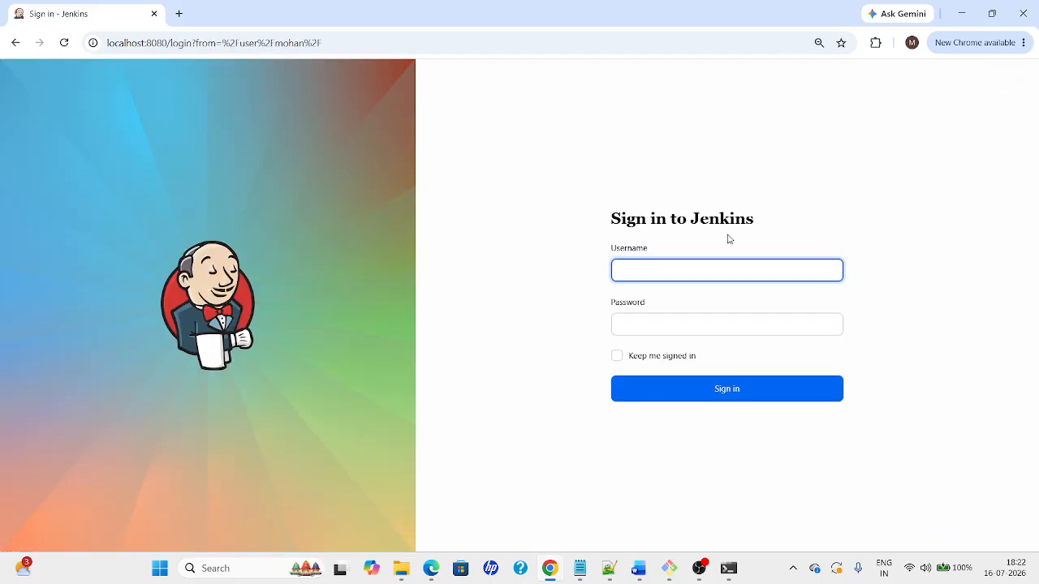
{"action": "key", "text": "Tab"}
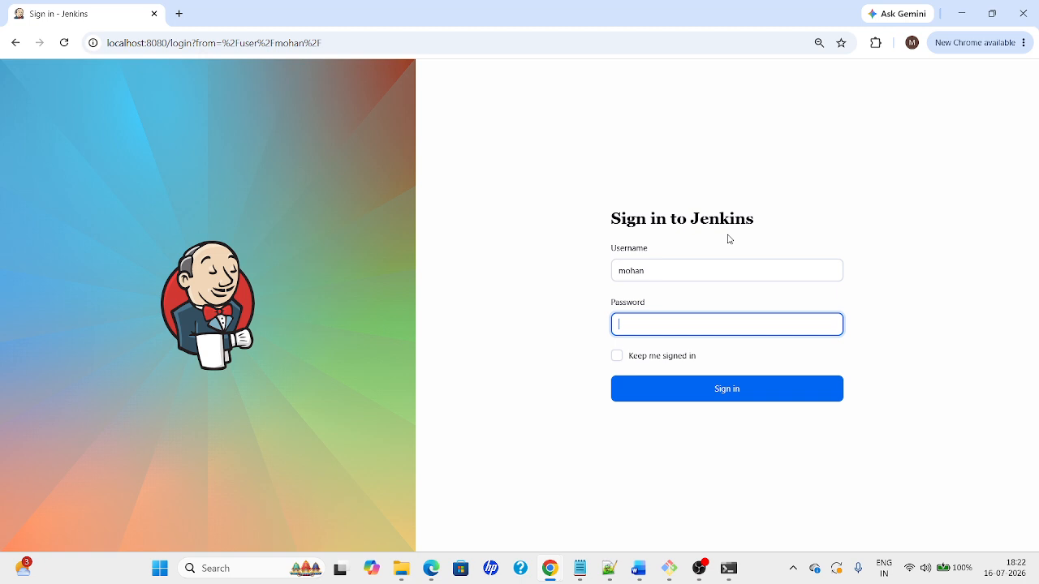
{"action": "key", "text": "Return"}
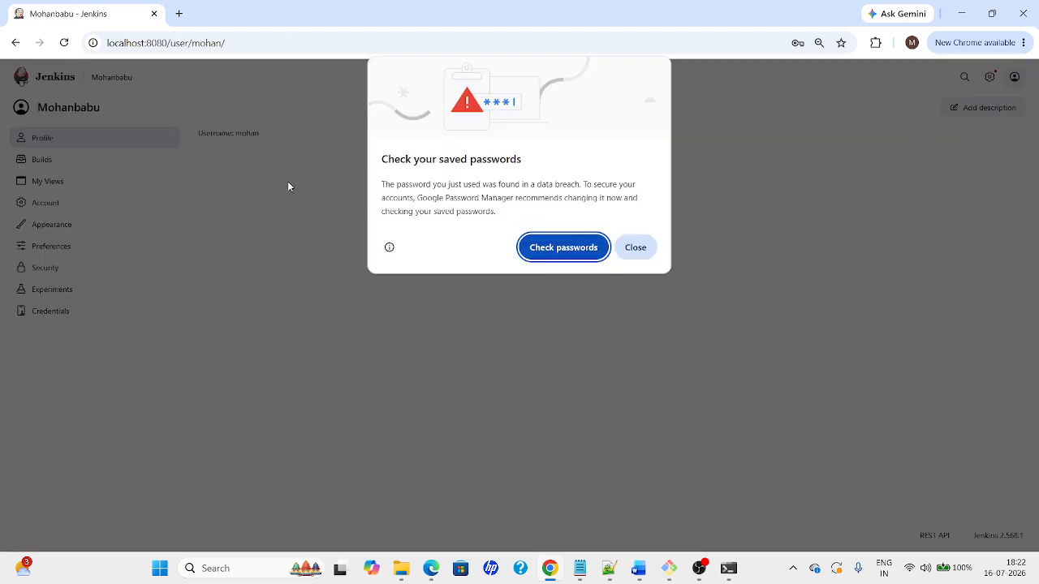
{"action": "left_click", "coordinate": [630, 250]}
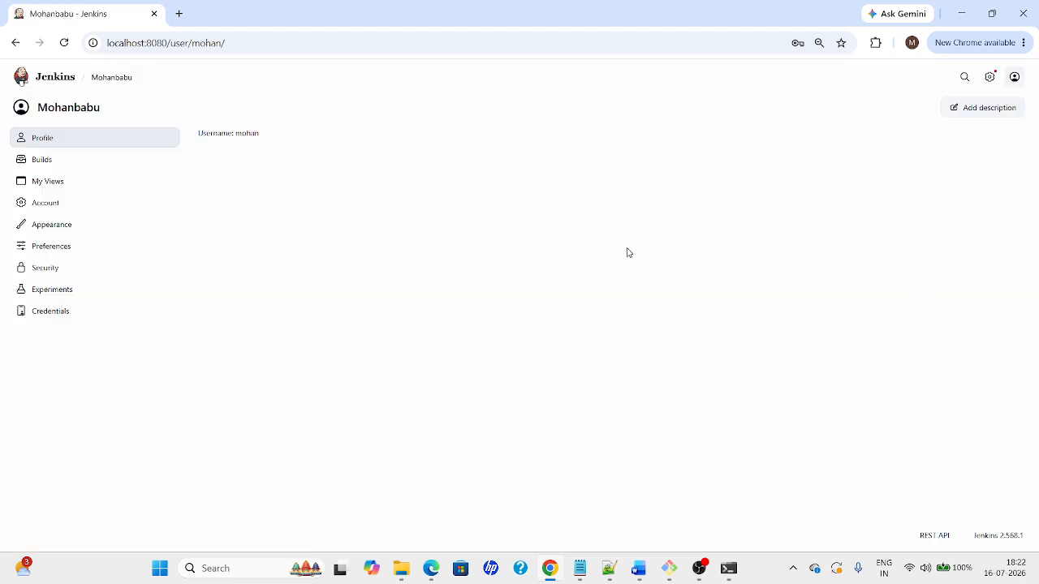
Leave config.xml unreloaded in Notepad++, select its enableCaptcha and useSecurity false values, then return to Chrome
{"action": "key", "text": "alt+Tab"}
{"action": "key", "text": "Tab"}
{"action": "key", "text": "Tab"}
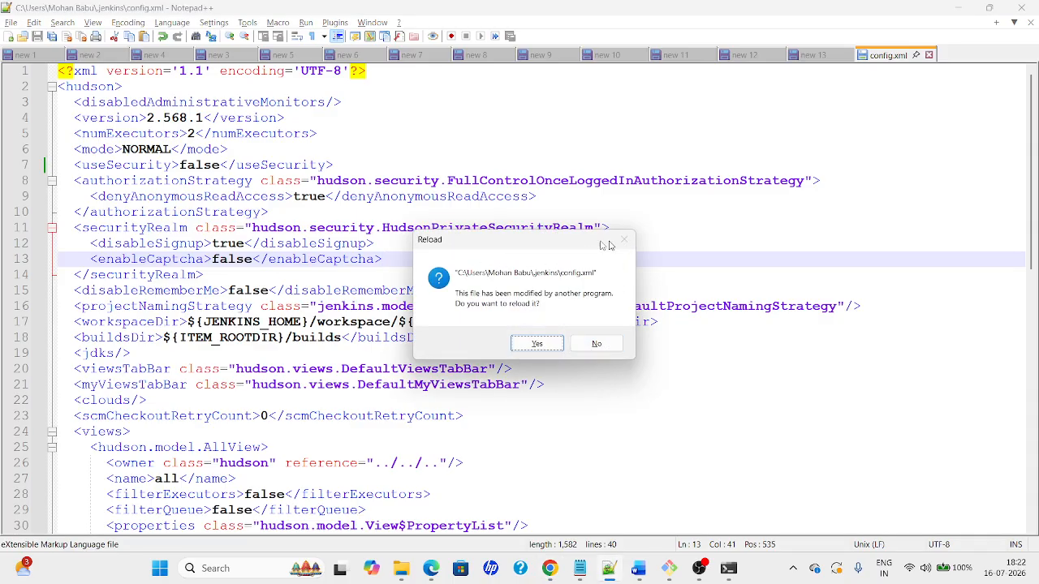
{"action": "left_click", "coordinate": [579, 345]}
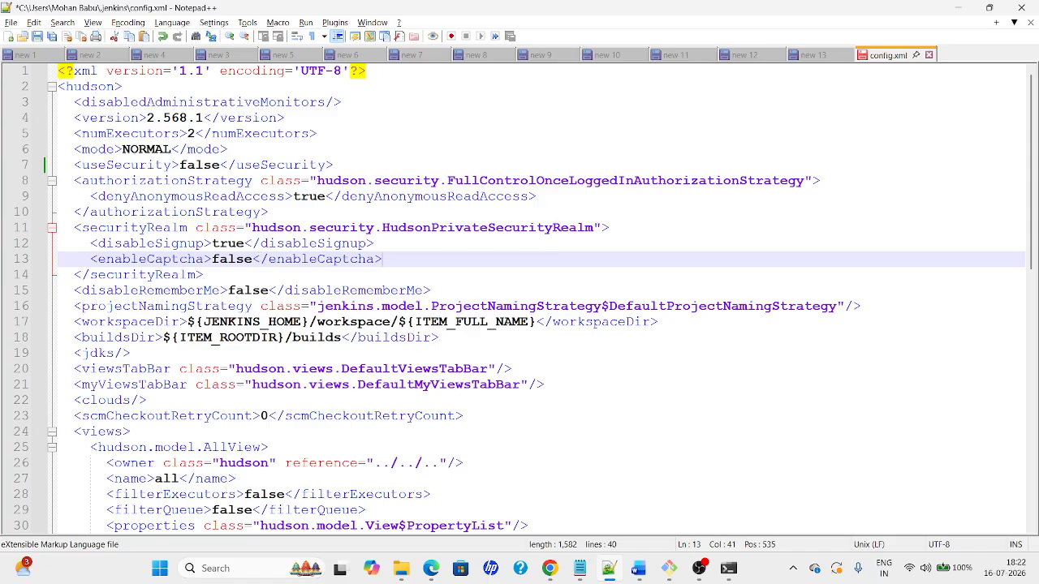
{"action": "double_click", "coordinate": [246, 259]}
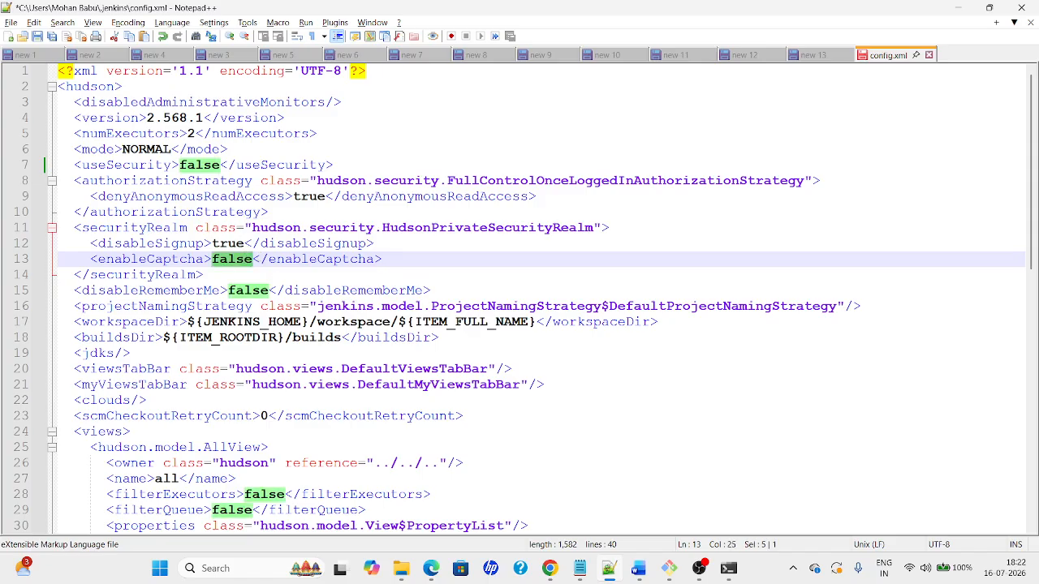
{"action": "double_click", "coordinate": [186, 166]}
{"action": "key", "text": "alt+Tab"}
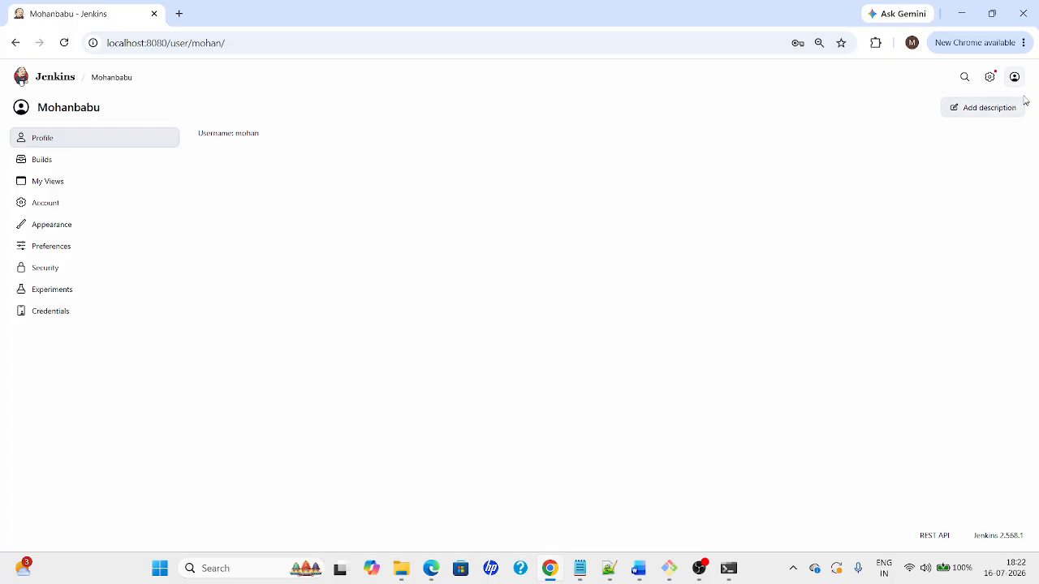
Return to the Jenkins dashboard listing job1, check the Word guide's Build History section, then come back
{"action": "mouse_move", "coordinate": [1021, 89]}
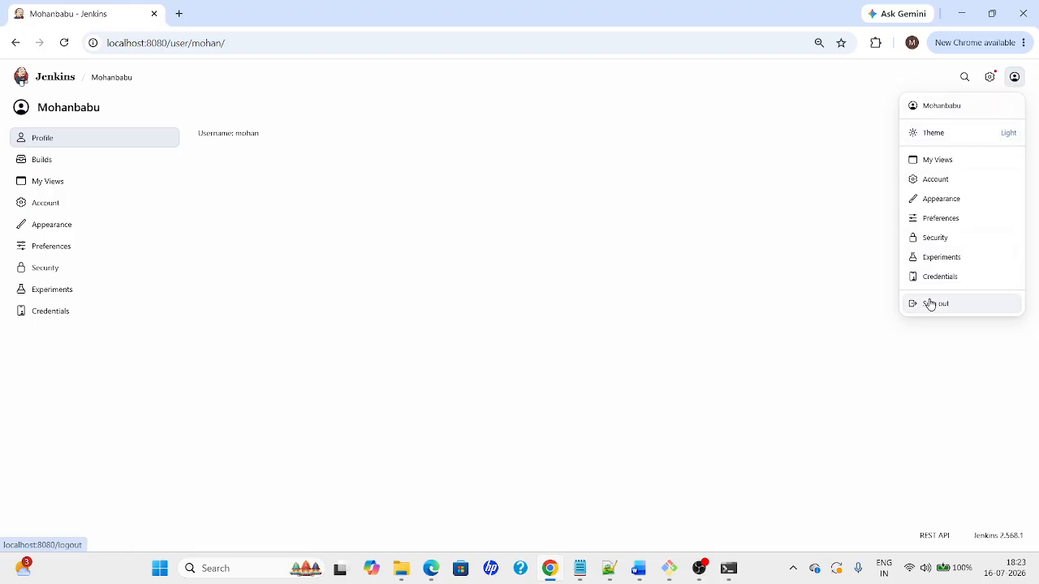
{"action": "left_click", "coordinate": [32, 79]}
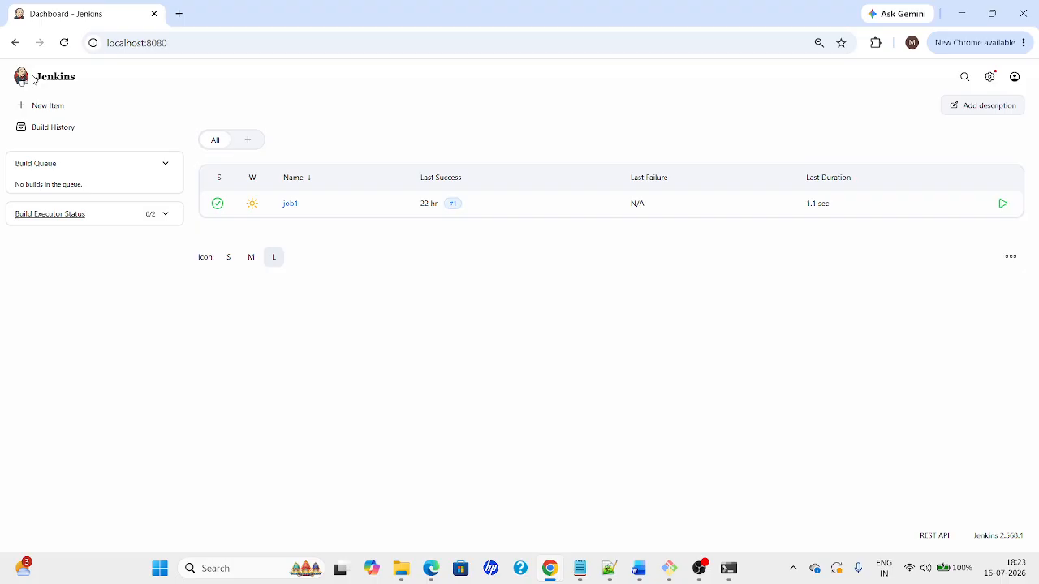
{"action": "key", "text": "alt+Tab"}
{"action": "key", "text": "alt+Tab"}
{"action": "key", "text": "alt+Tab"}
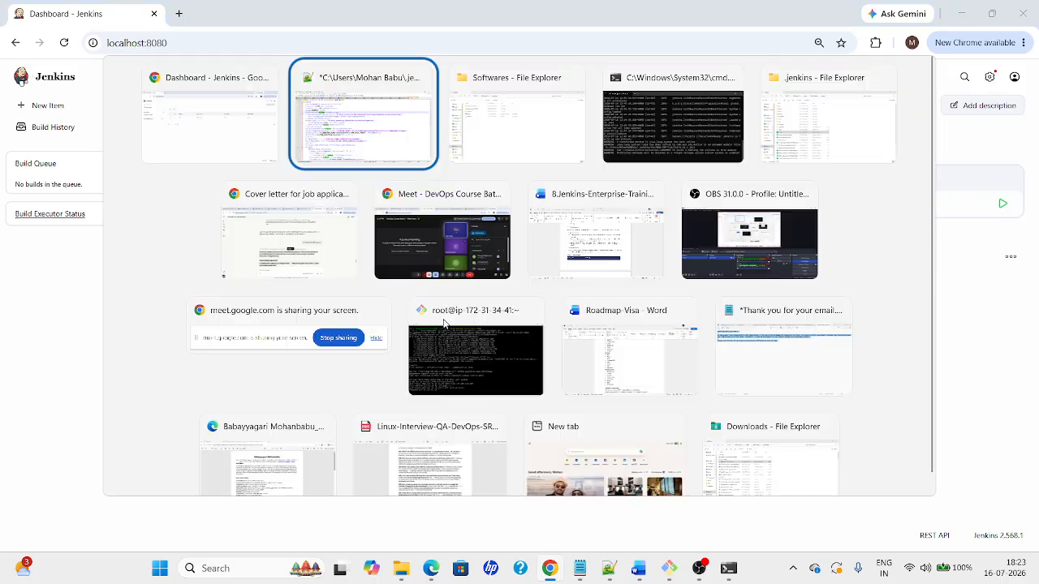
{"action": "key", "text": "alt+Tab"}
{"action": "key", "text": "alt+Tab"}
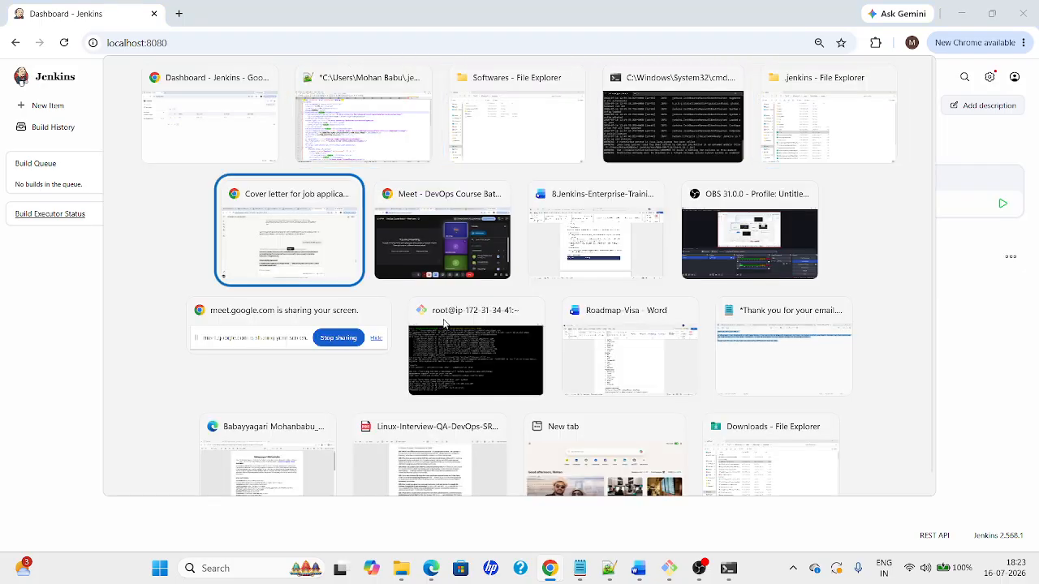
{"action": "key", "text": "Up"}
{"action": "key", "text": "alt+Tab"}
{"action": "key", "text": "alt+Tab"}
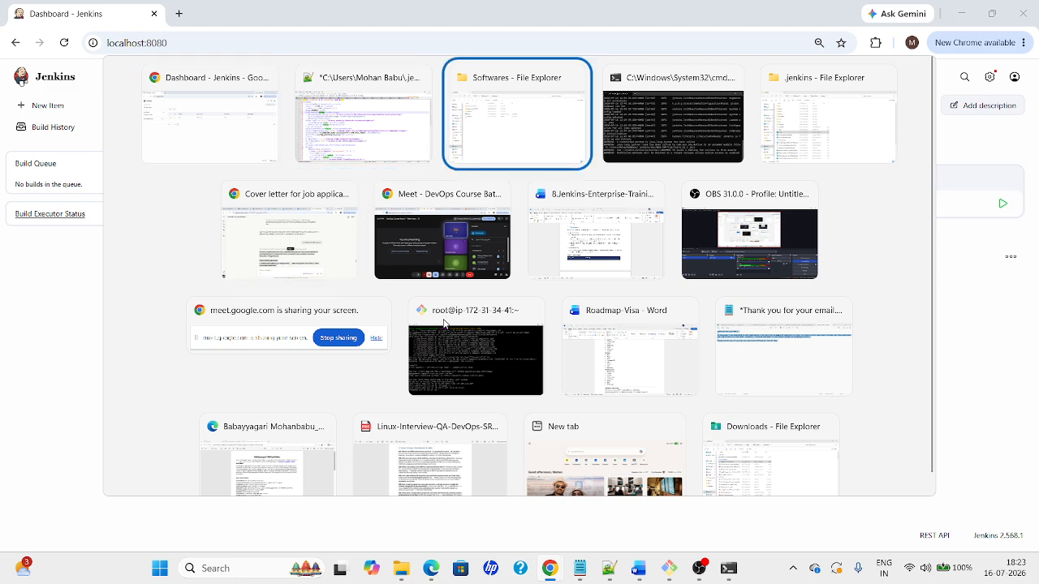
{"action": "key", "text": "Down"}
{"action": "key", "text": "Right"}
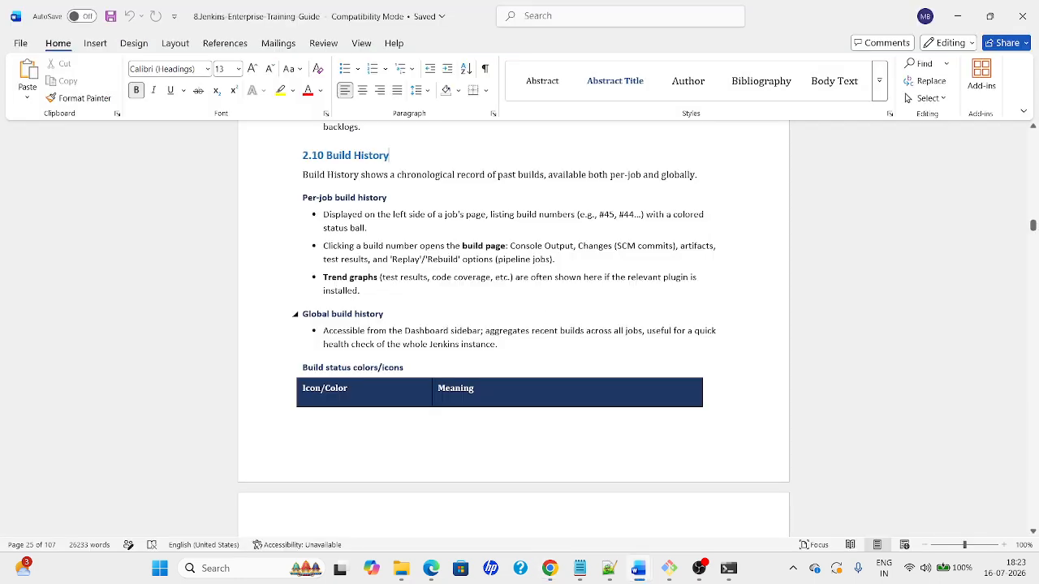
{"action": "left_click", "coordinate": [385, 344]}
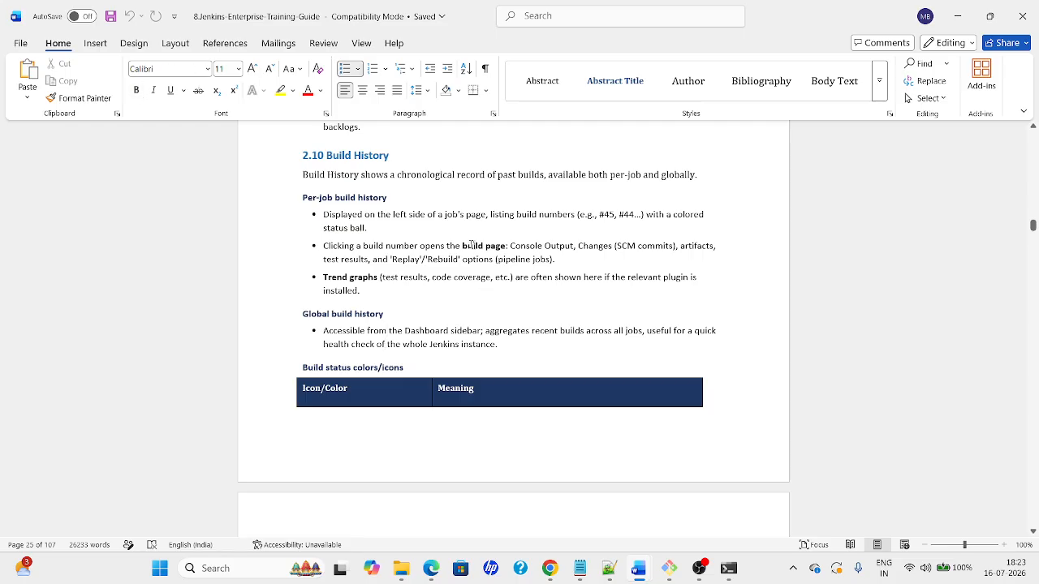
{"action": "key", "text": "alt+Tab"}
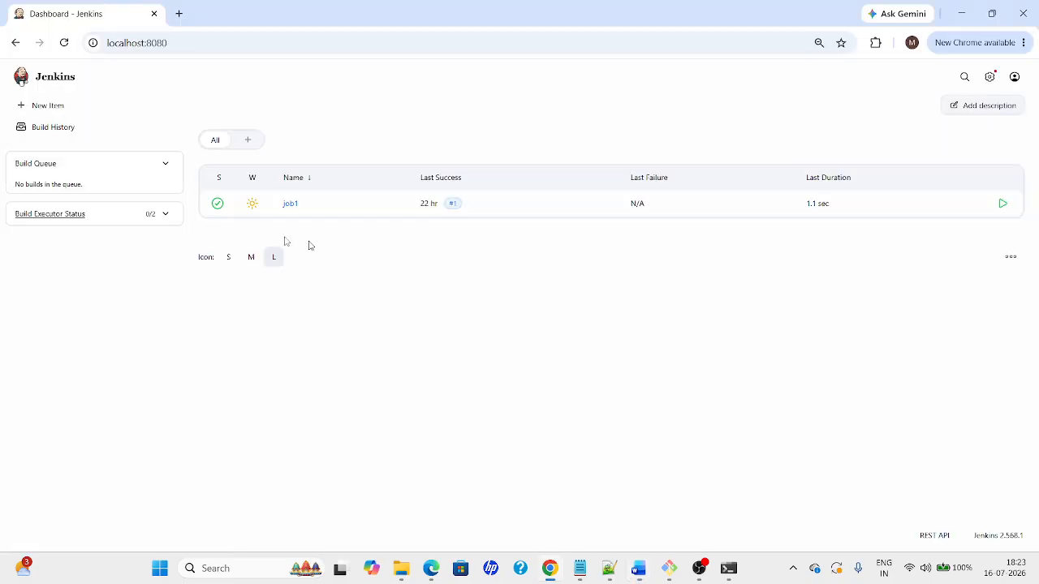
Expand Build Executor Status, open job1, and trigger its new build #2
{"action": "left_click", "coordinate": [160, 216]}
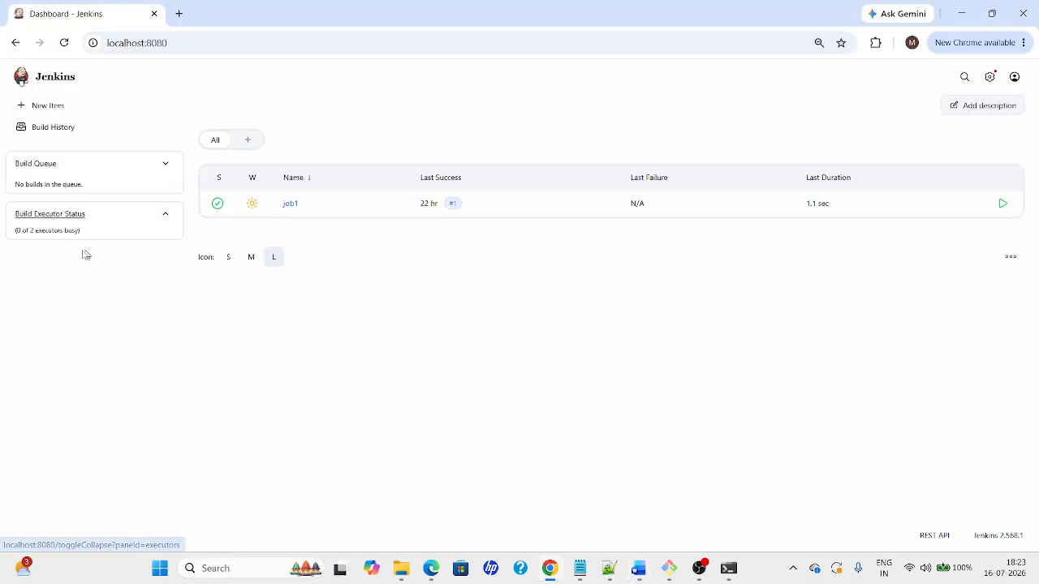
{"action": "left_click", "coordinate": [290, 204]}
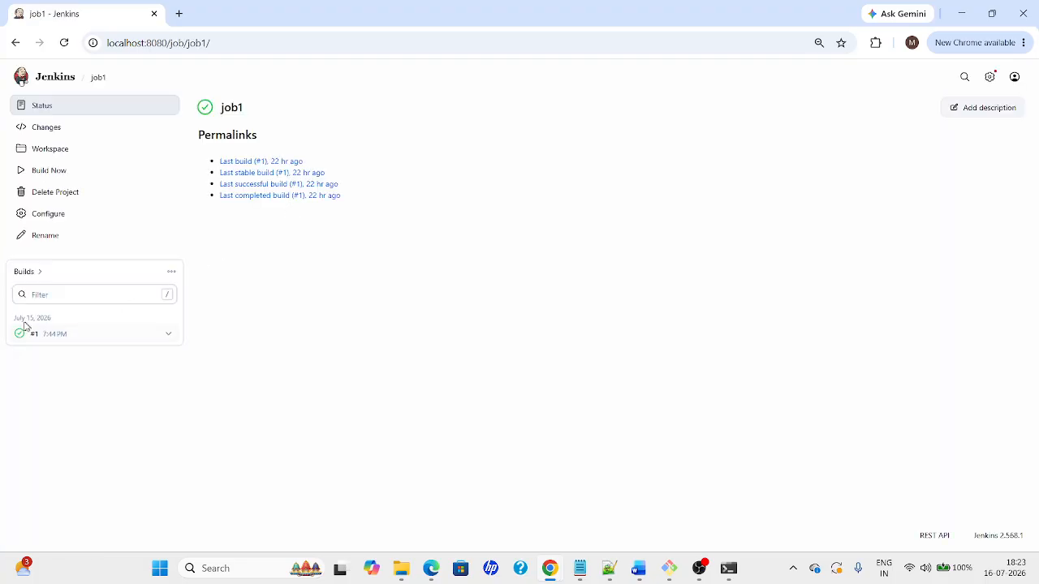
{"action": "left_click_drag", "start_coordinate": [8, 272], "coordinate": [220, 338]}
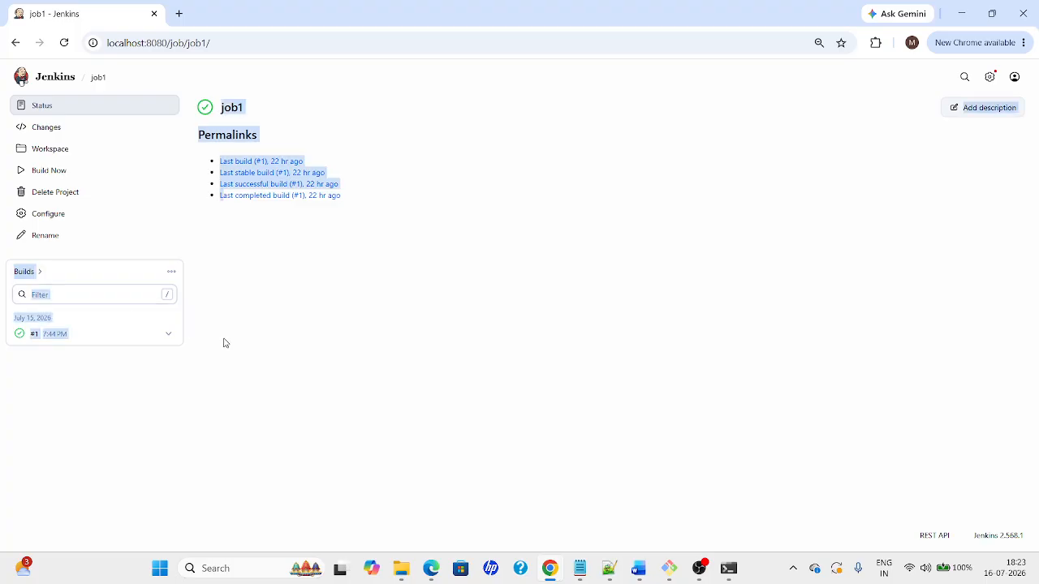
{"action": "left_click", "coordinate": [289, 376]}
{"action": "left_click", "coordinate": [39, 170]}
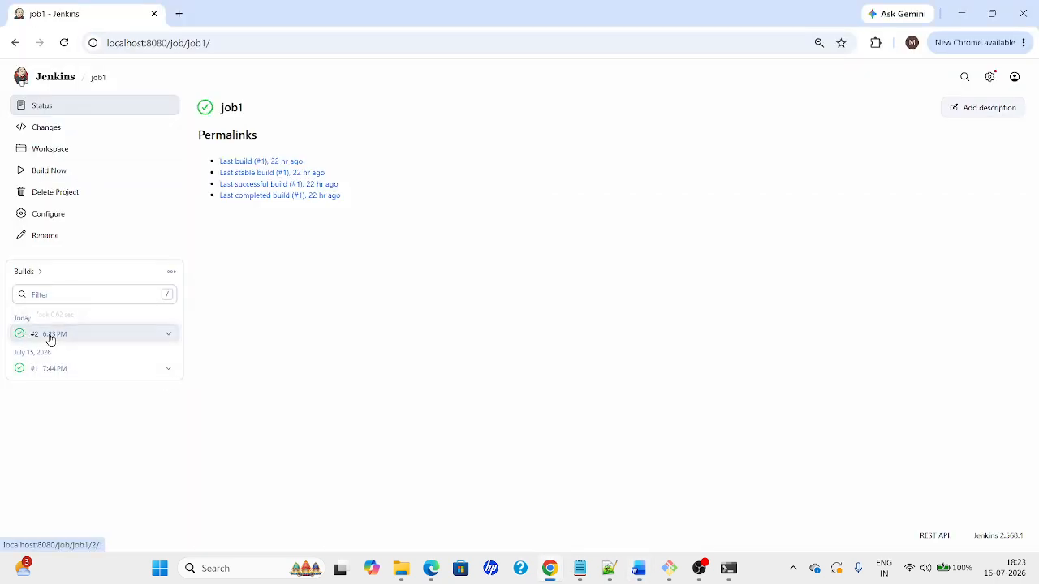
Open build #2 and review its Changes and Console Output
{"action": "left_click", "coordinate": [48, 336]}
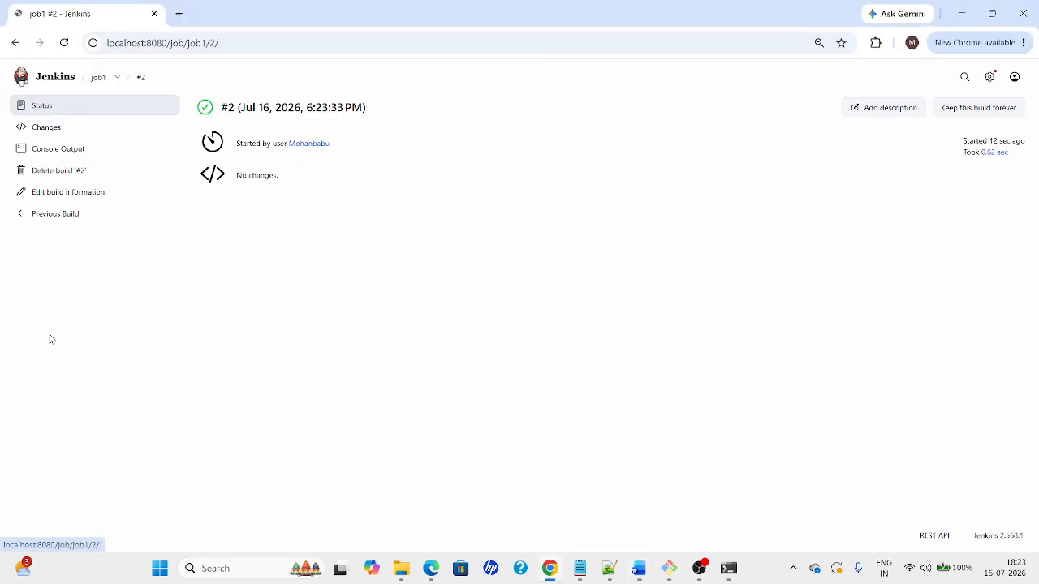
{"action": "left_click", "coordinate": [43, 135]}
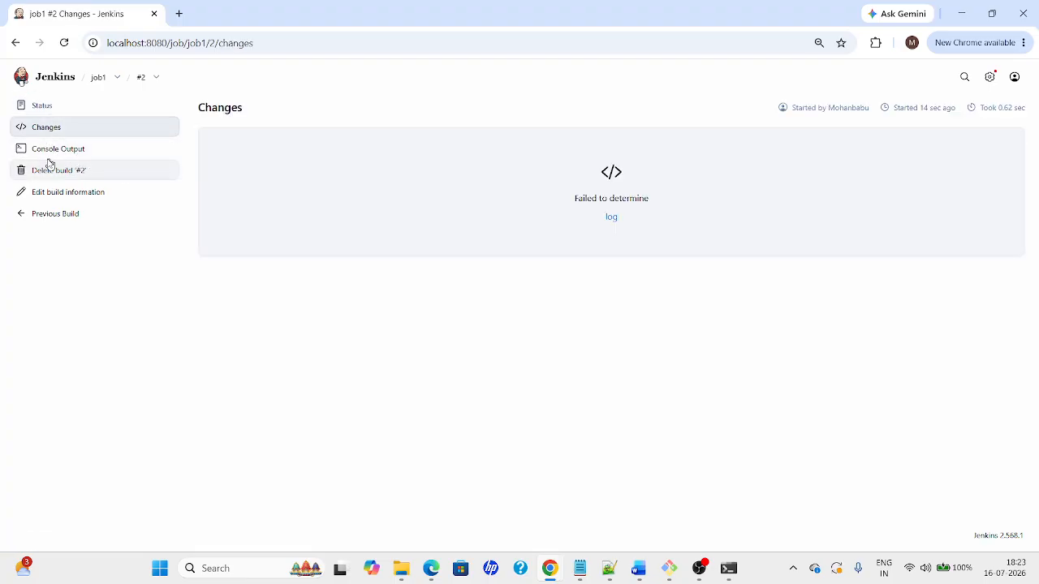
{"action": "left_click", "coordinate": [42, 157]}
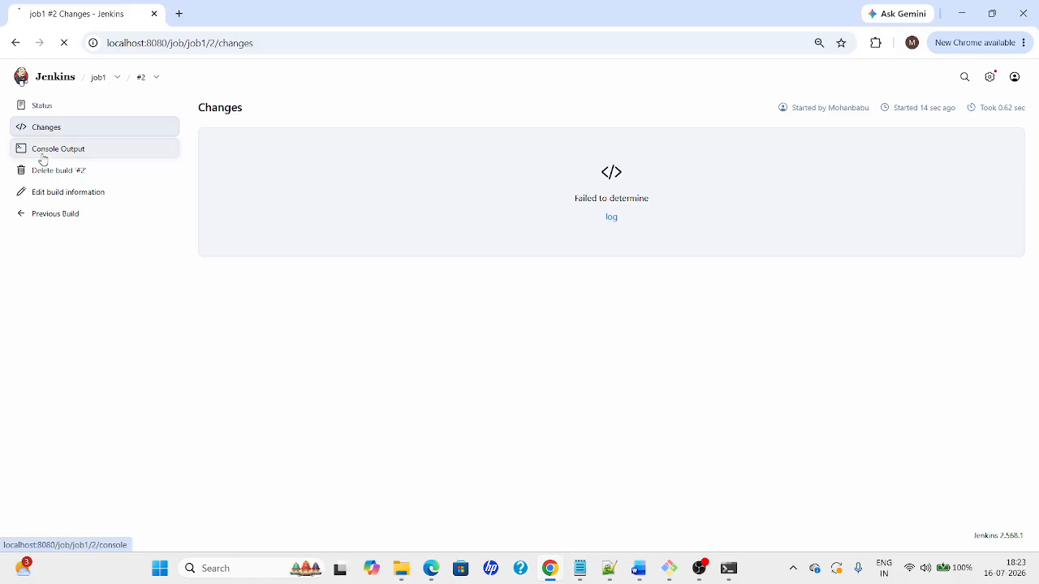
{"action": "left_click_drag", "start_coordinate": [298, 253], "coordinate": [207, 140]}
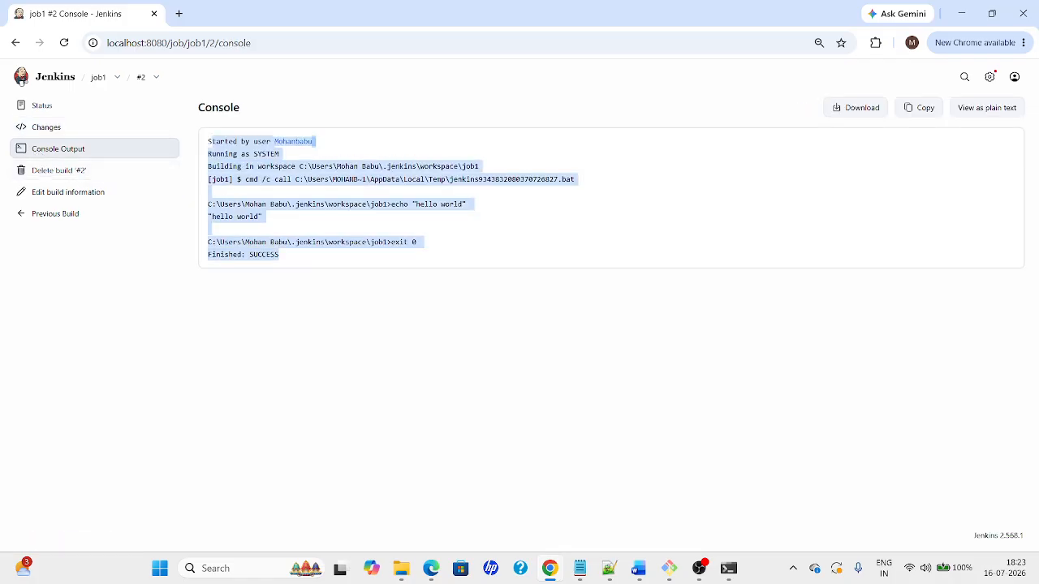
Cancel deleting build #2, open its Edit Build Information page, and bring up the Word guide
{"action": "left_click", "coordinate": [92, 175]}
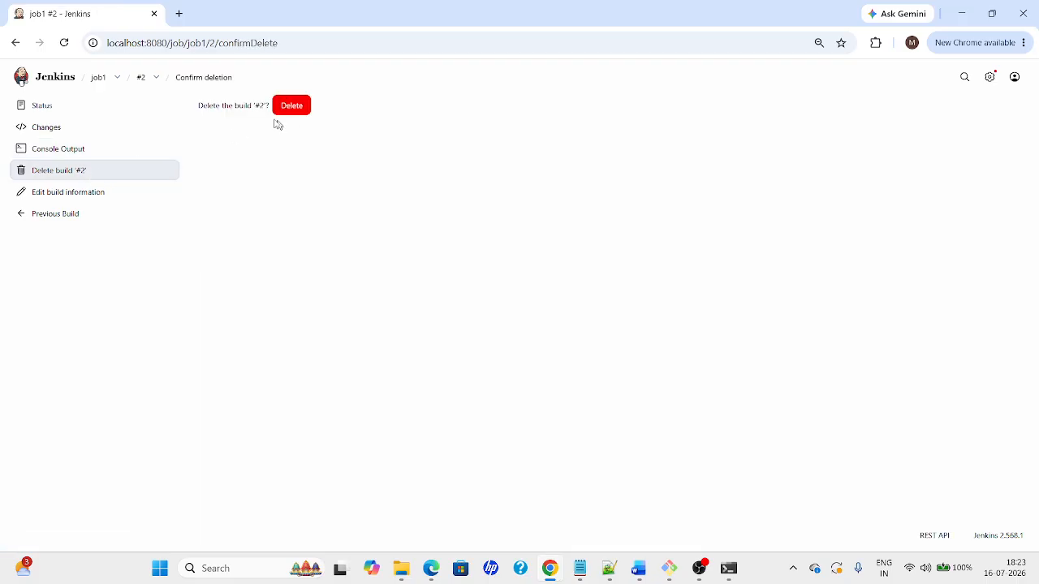
{"action": "left_click", "coordinate": [138, 80]}
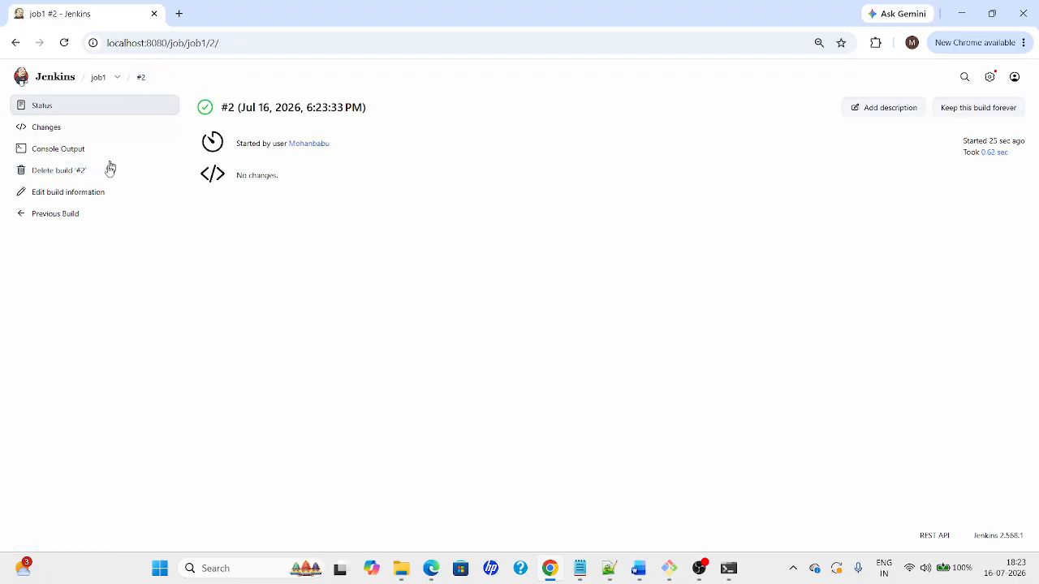
{"action": "left_click", "coordinate": [57, 202]}
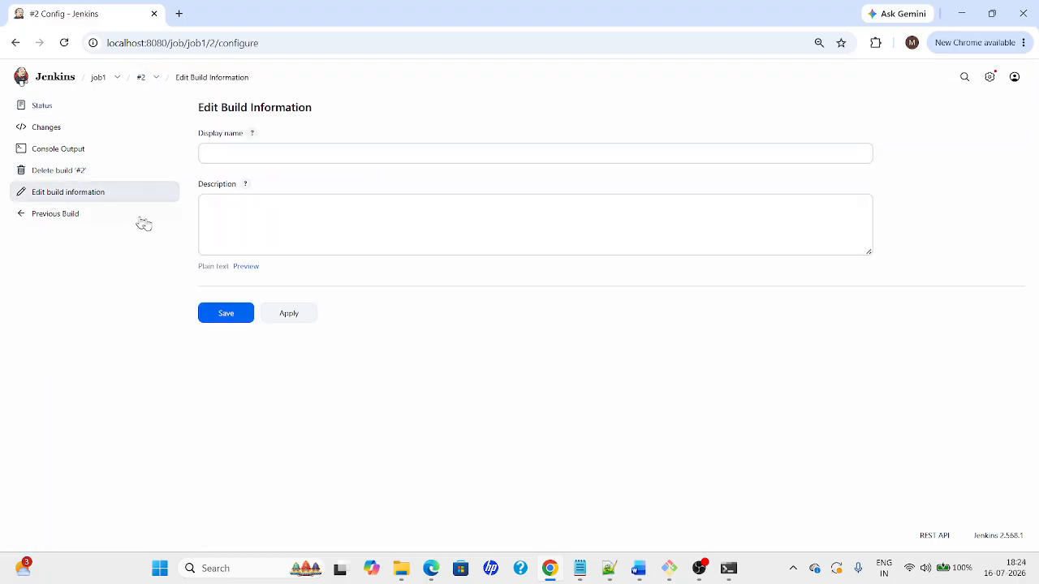
{"action": "left_click", "coordinate": [57, 215]}
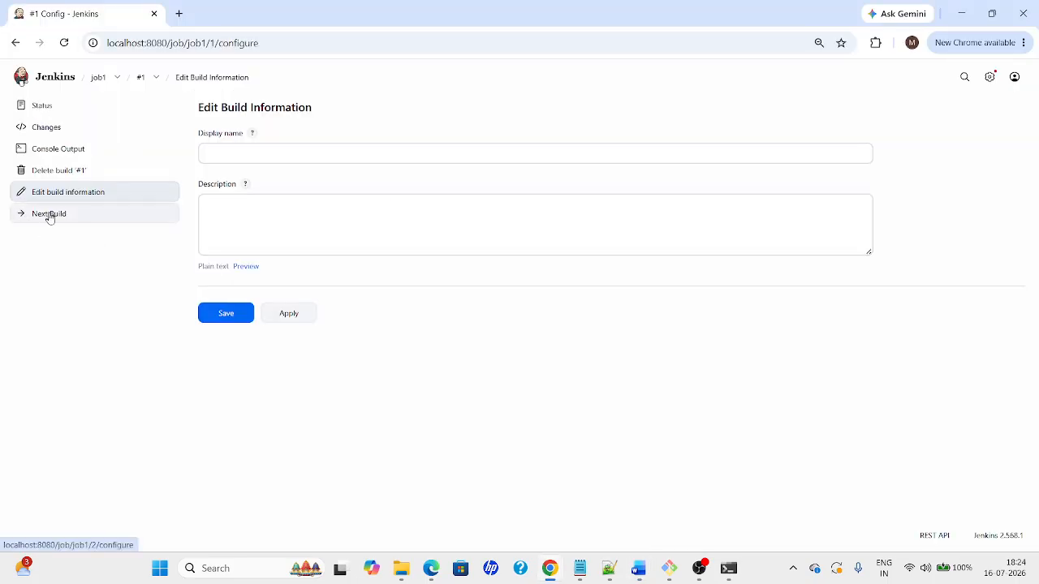
{"action": "left_click", "coordinate": [62, 217]}
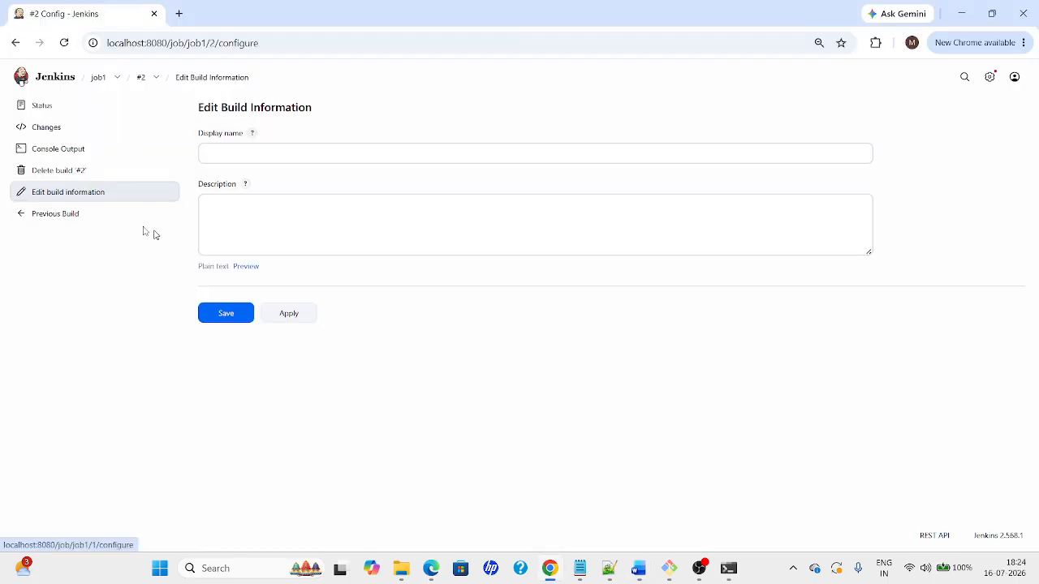
{"action": "key", "text": "alt+Tab"}
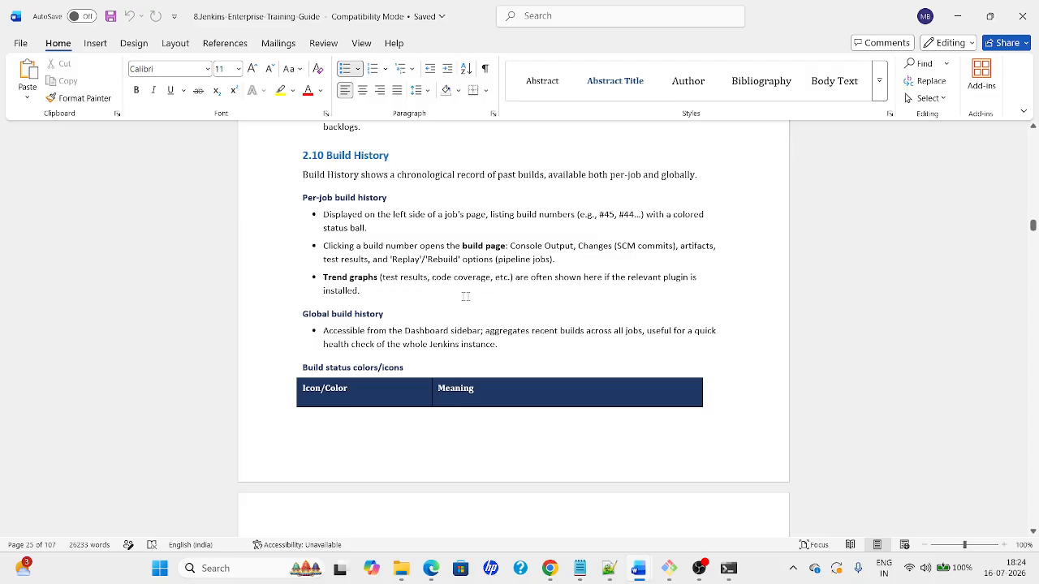
{"action": "double_click", "coordinate": [340, 278]}
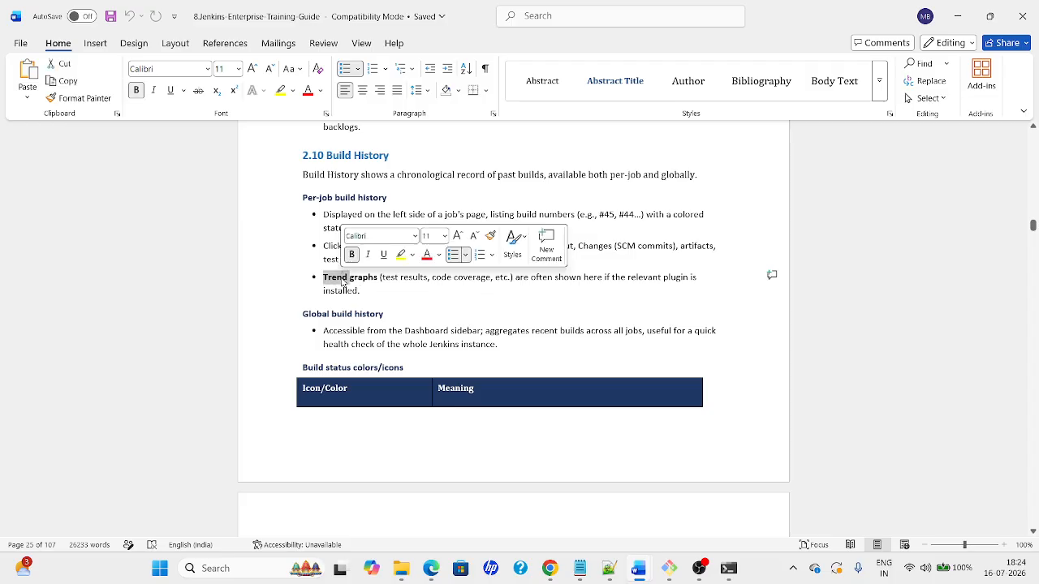
{"action": "left_click", "coordinate": [386, 314]}
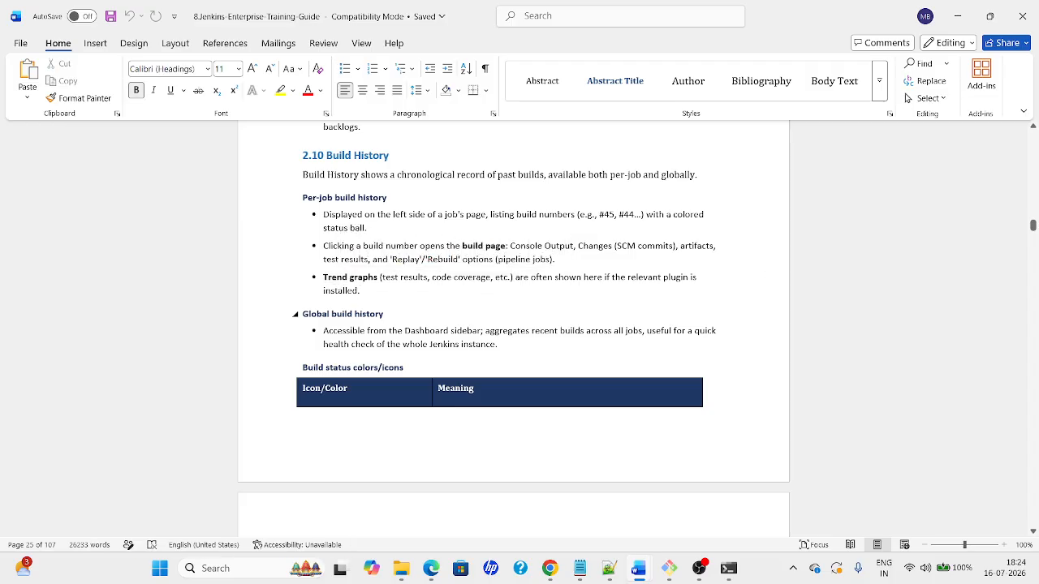
{"action": "left_click", "coordinate": [387, 331]}
{"action": "left_click", "coordinate": [383, 368]}
{"action": "left_click", "coordinate": [431, 390]}
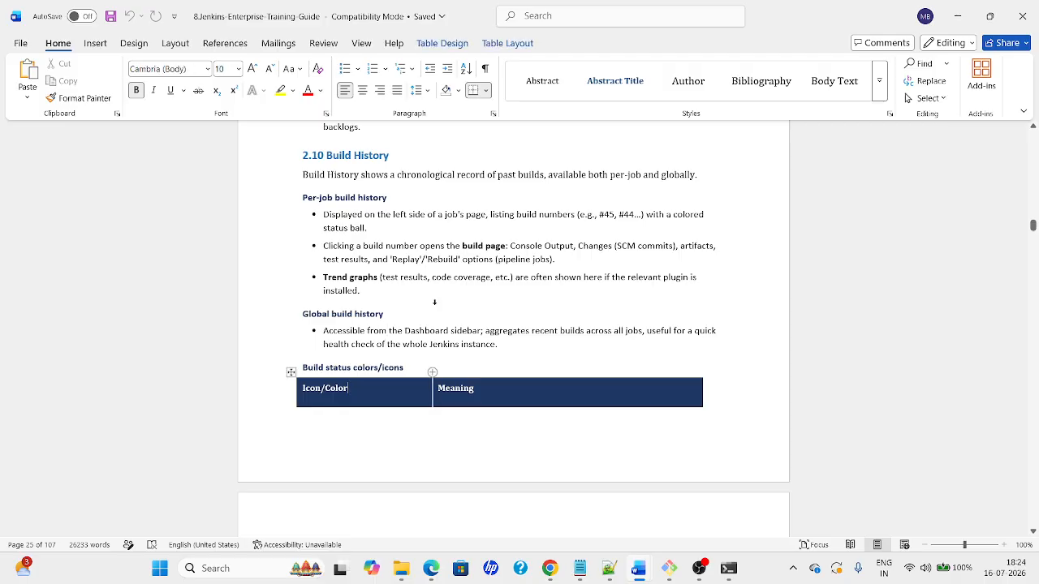
{"action": "scroll", "coordinate": [432, 304], "scroll_direction": "down", "scroll_amount": 2}
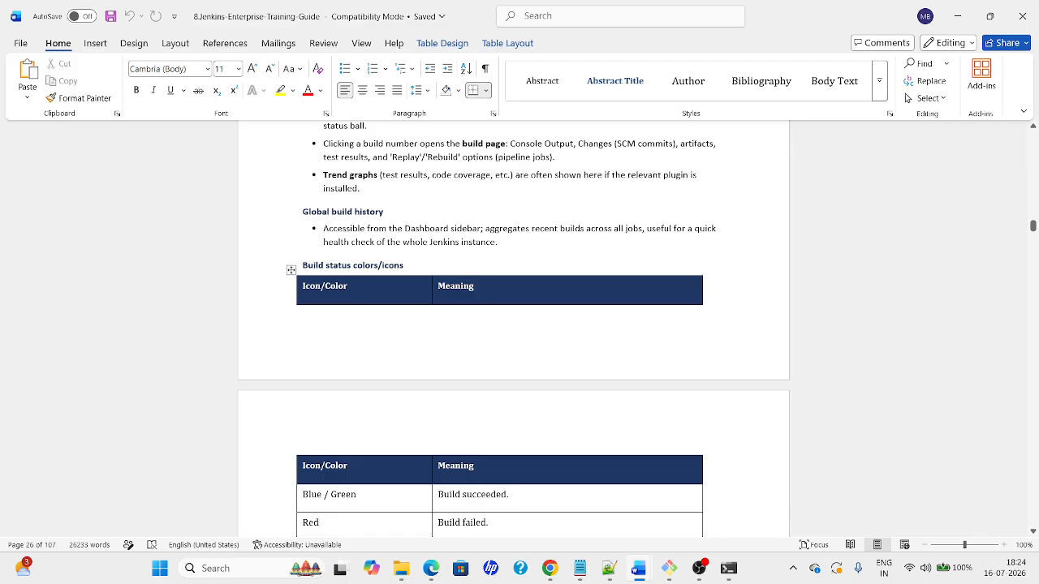
Check the Jenkins dashboard showing job1's last success #2, then return to the Word guide
{"action": "key", "text": "alt+Tab"}
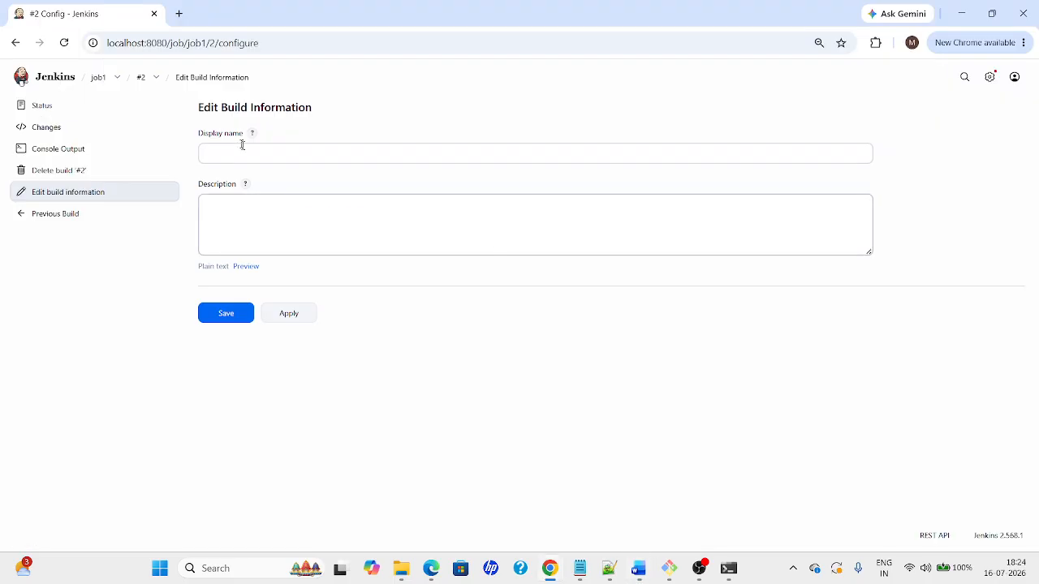
{"action": "left_click", "coordinate": [54, 82]}
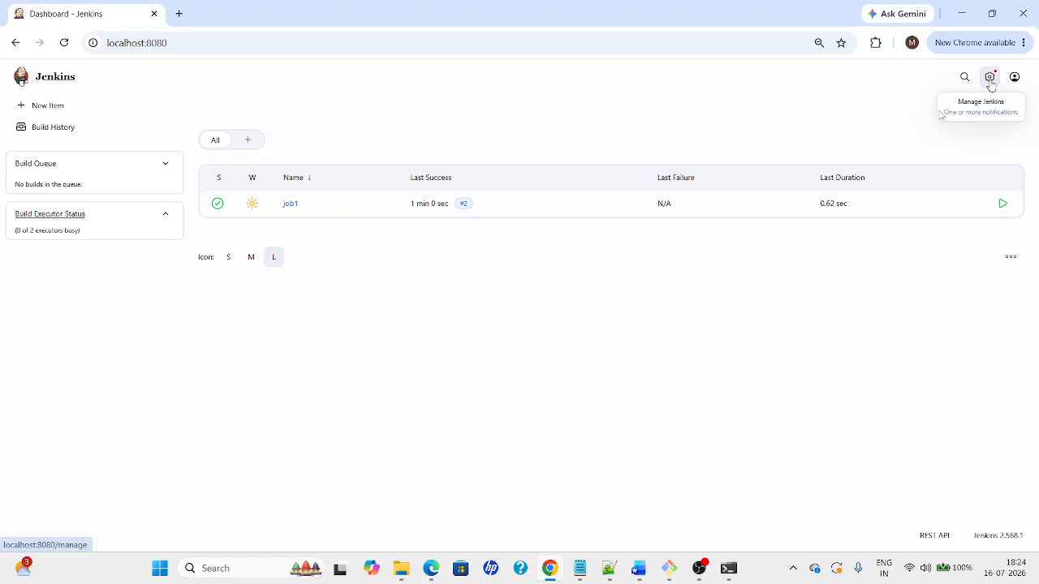
{"action": "key", "text": "alt+Tab"}
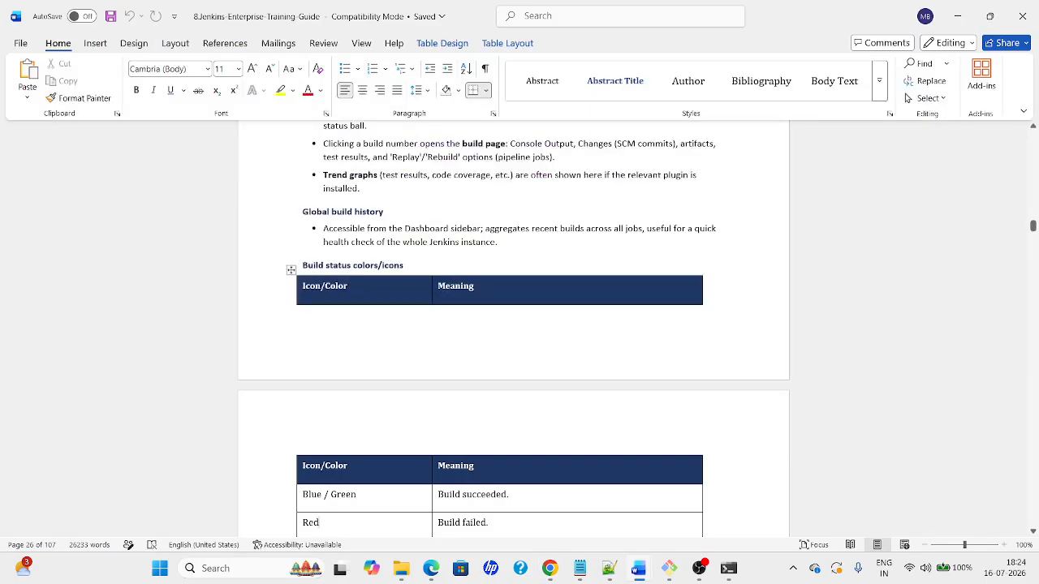
Select 'Blue' in the guide's status colors table and end on the local Jenkins dashboard
{"action": "key", "text": "Down"}
{"action": "key", "text": "Down"}
{"action": "key", "text": "Down"}
{"action": "key", "text": "Down"}
{"action": "key", "text": "Down"}
{"action": "key", "text": "Down"}
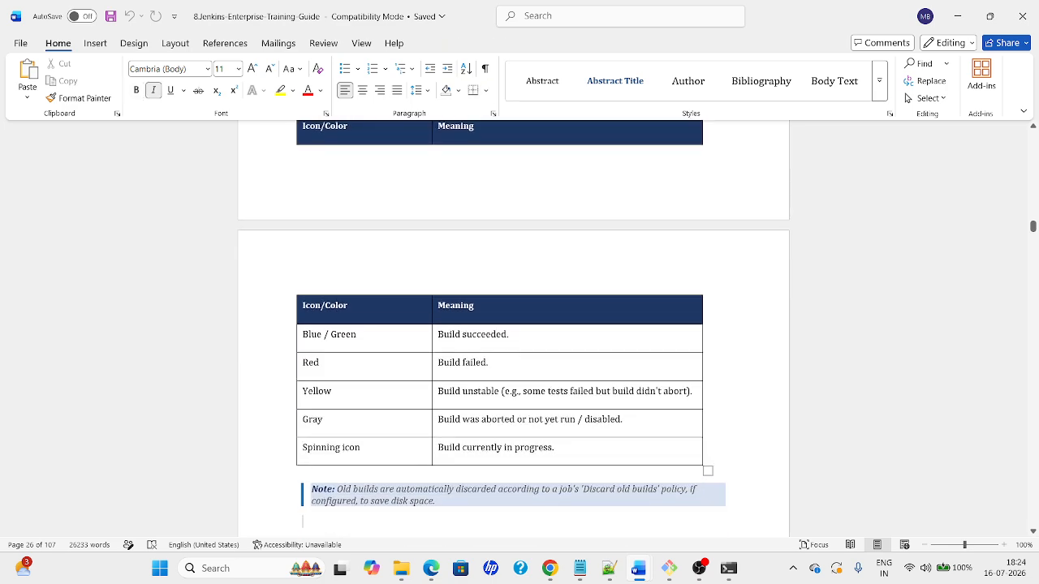
{"action": "double_click", "coordinate": [318, 335]}
{"action": "key", "text": "alt+Tab"}
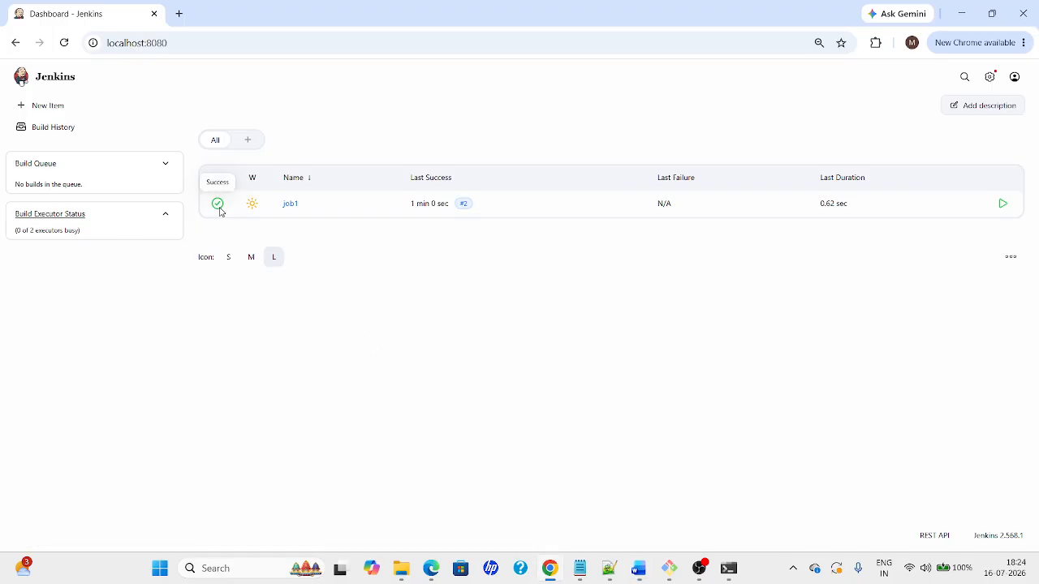
{"action": "key", "text": "alt+Tab"}
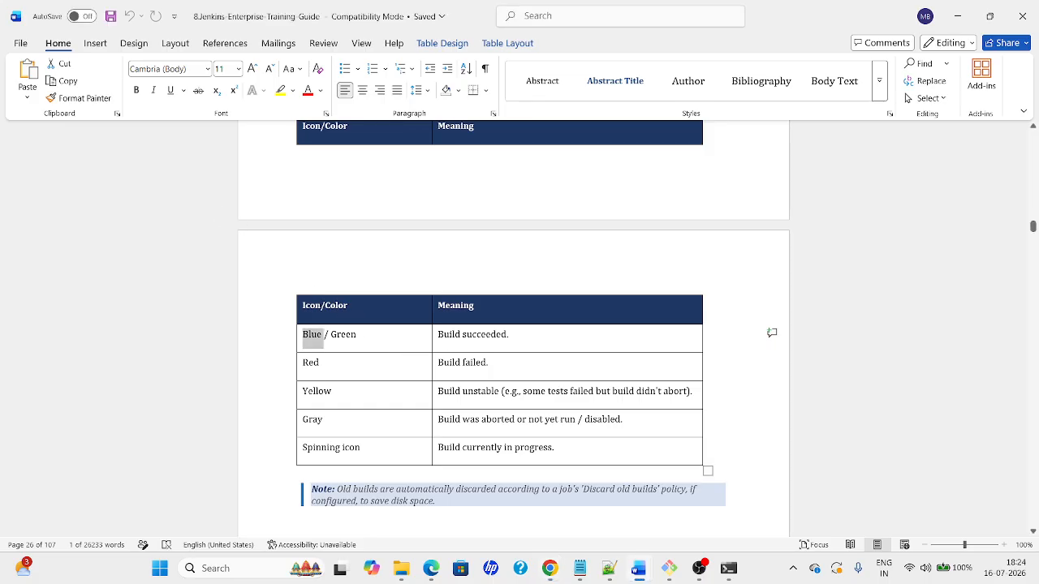
{"action": "key", "text": "alt+Tab"}
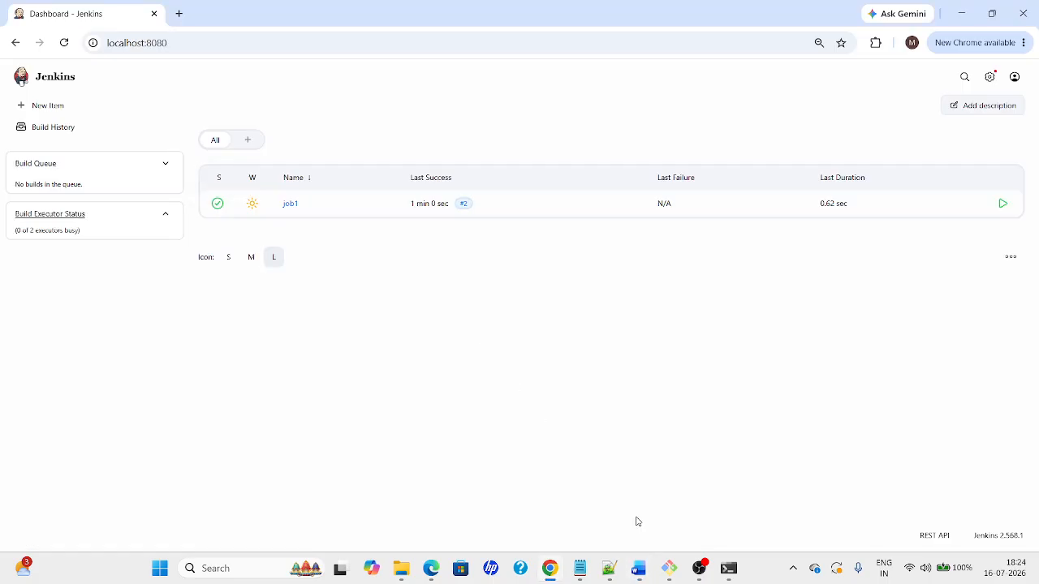
Clear the EC2 server terminal and check the service with systemctl status jenkins
{"action": "left_click", "coordinate": [667, 565]}
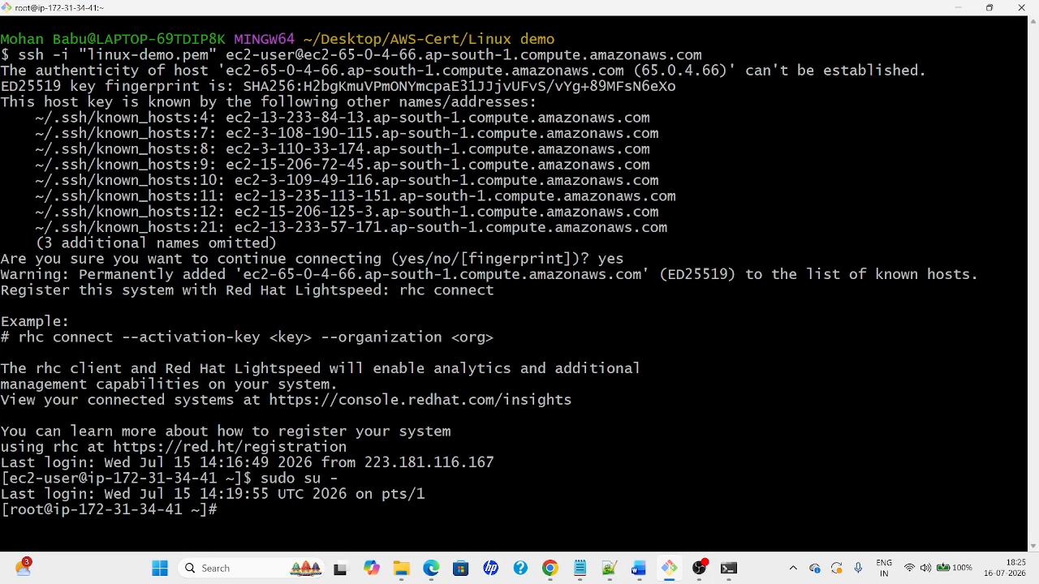
{"action": "key", "text": "ctrl+l"}
{"action": "type", "text": "sy"}
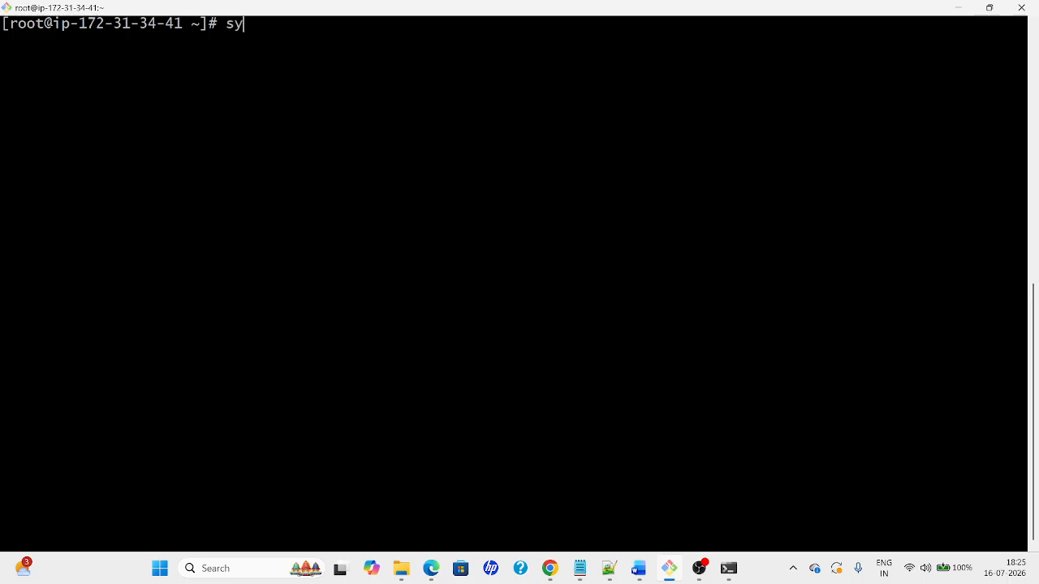
{"action": "type", "text": "stemctl status jenkins"}
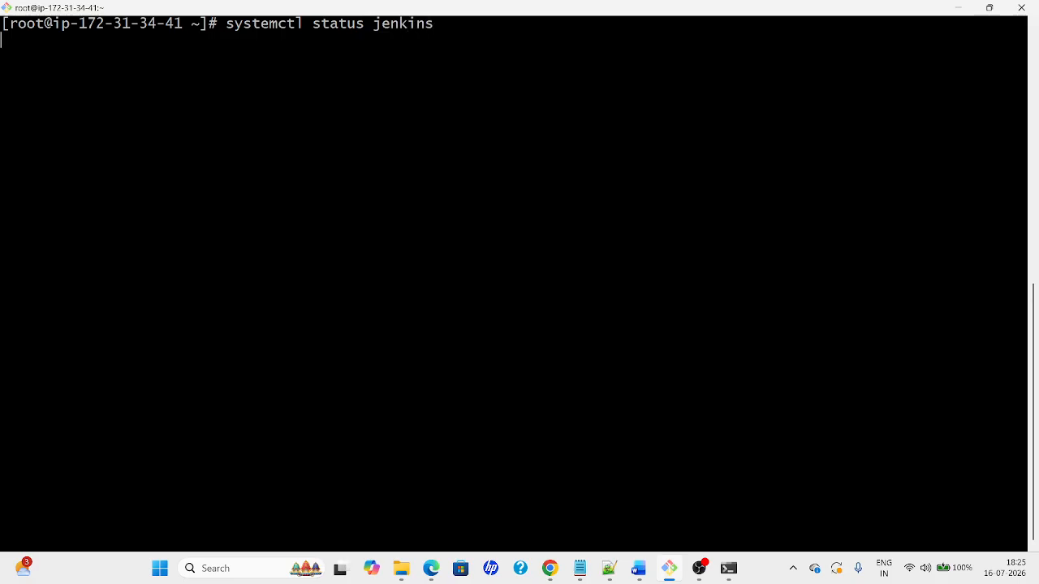
Edit the recalled command into systemctl start jenkins and run it
{"action": "key", "text": "Up"}
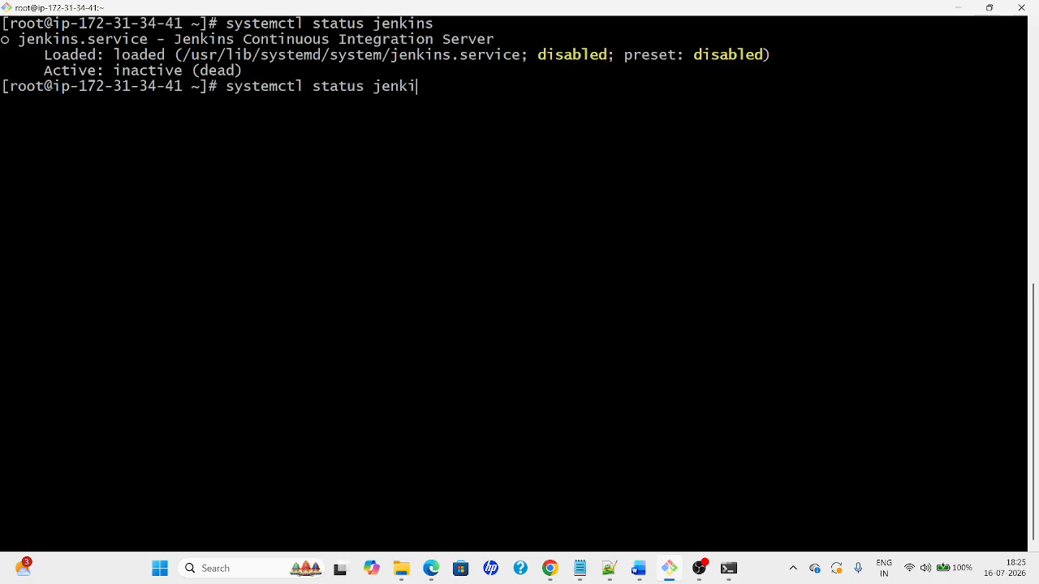
{"action": "type", "text": "s"}
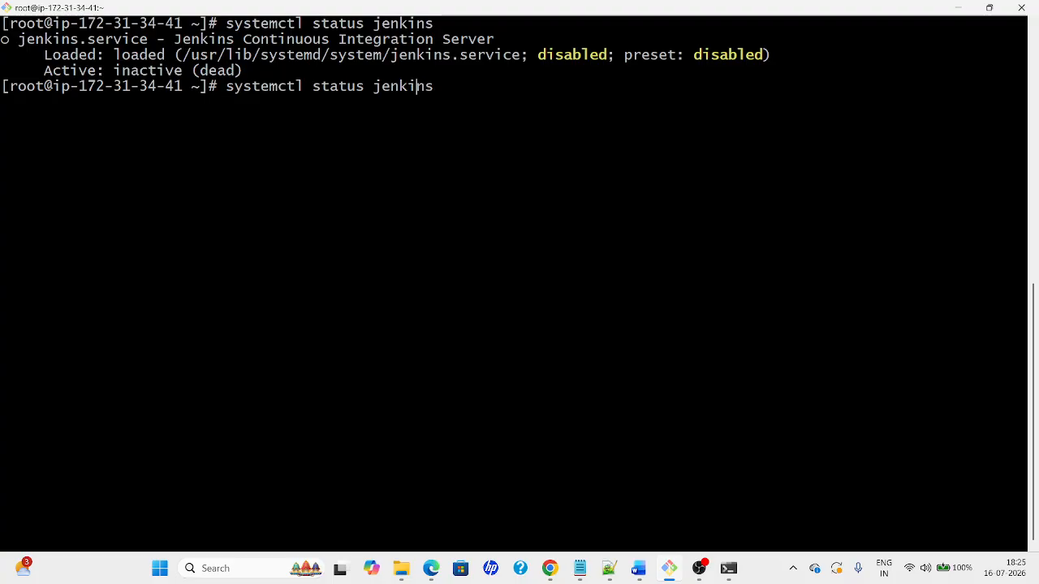
{"action": "key", "text": "BackSpace"}
{"action": "key", "text": "BackSpace"}
{"action": "key", "text": "BackSpace"}
{"action": "type", "text": "rt"}
{"action": "key", "text": "Return"}
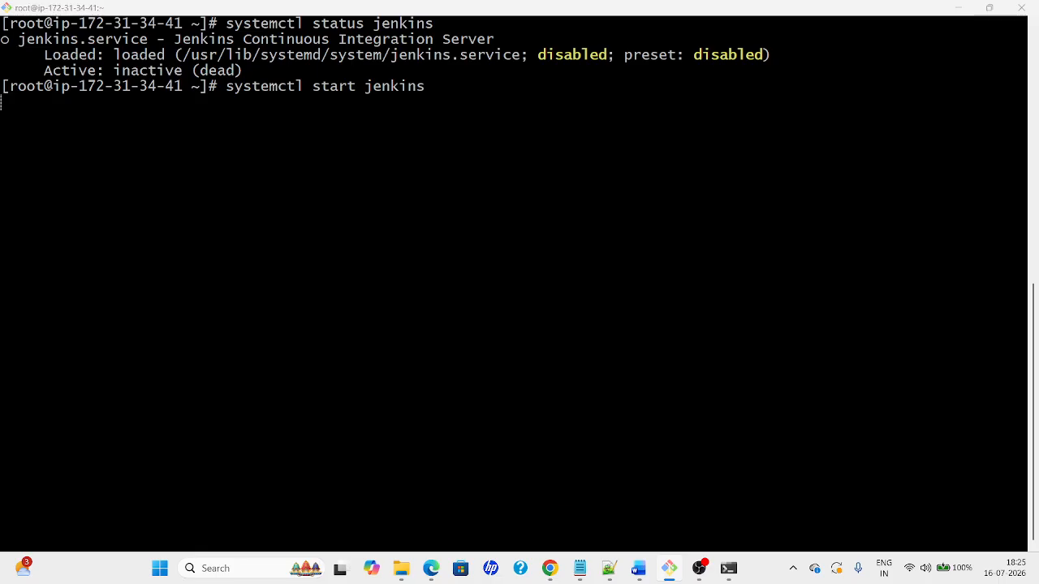
{"action": "key", "text": "alt+Tab"}
{"action": "key", "text": "alt+Tab"}
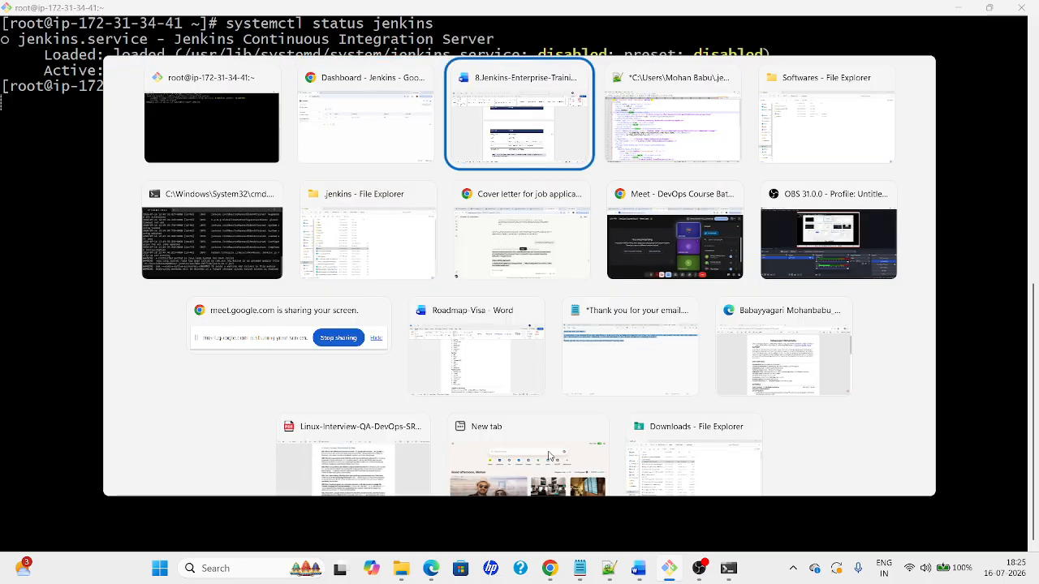
Copy the Linux Demo instance's public IPv4 address from its EC2 instance summary
{"action": "key", "text": "alt+shift+Tab"}
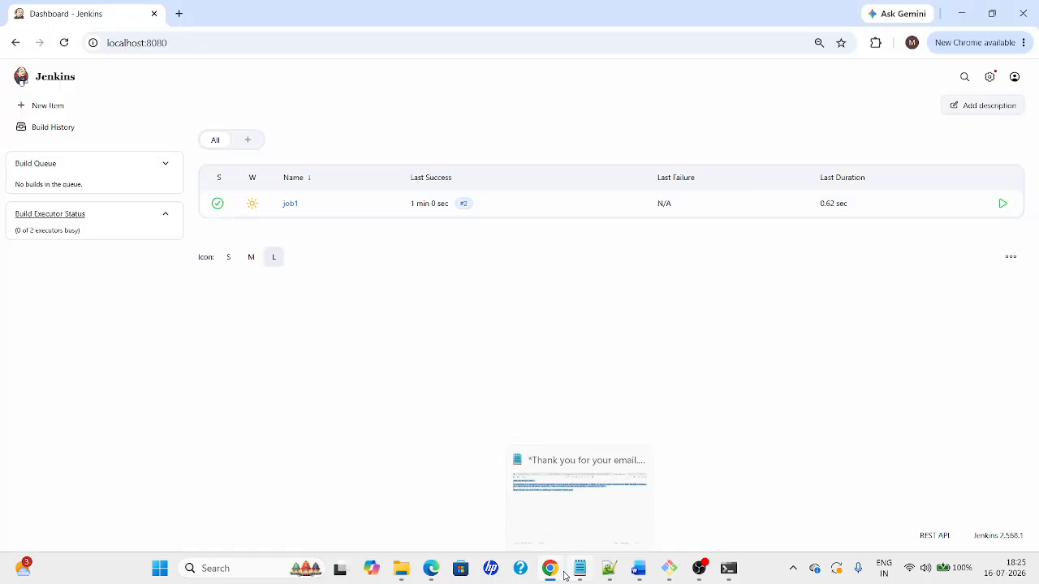
{"action": "mouse_move", "coordinate": [549, 568]}
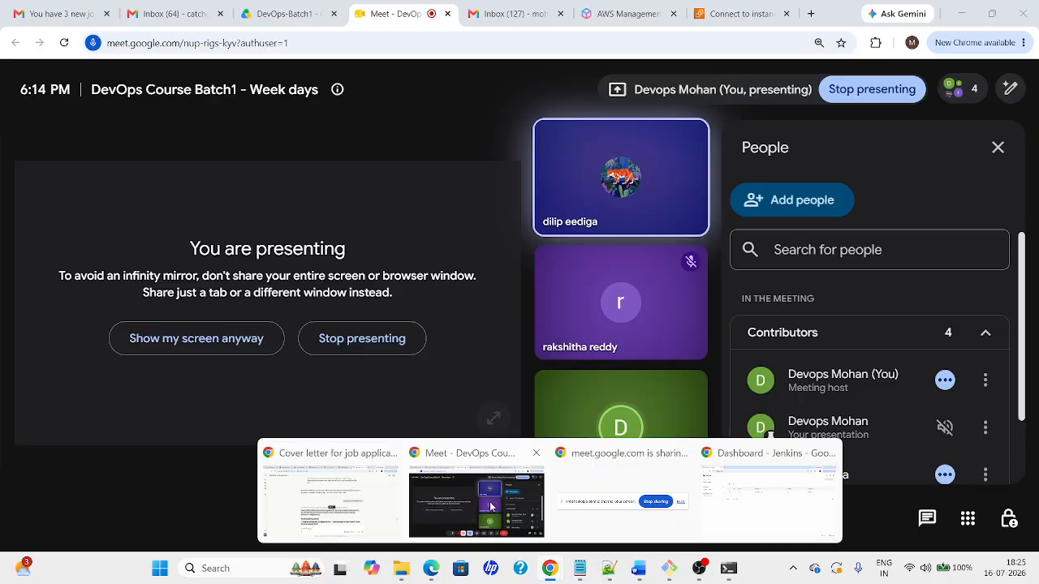
{"action": "left_click", "coordinate": [491, 508]}
{"action": "left_click", "coordinate": [741, 14]}
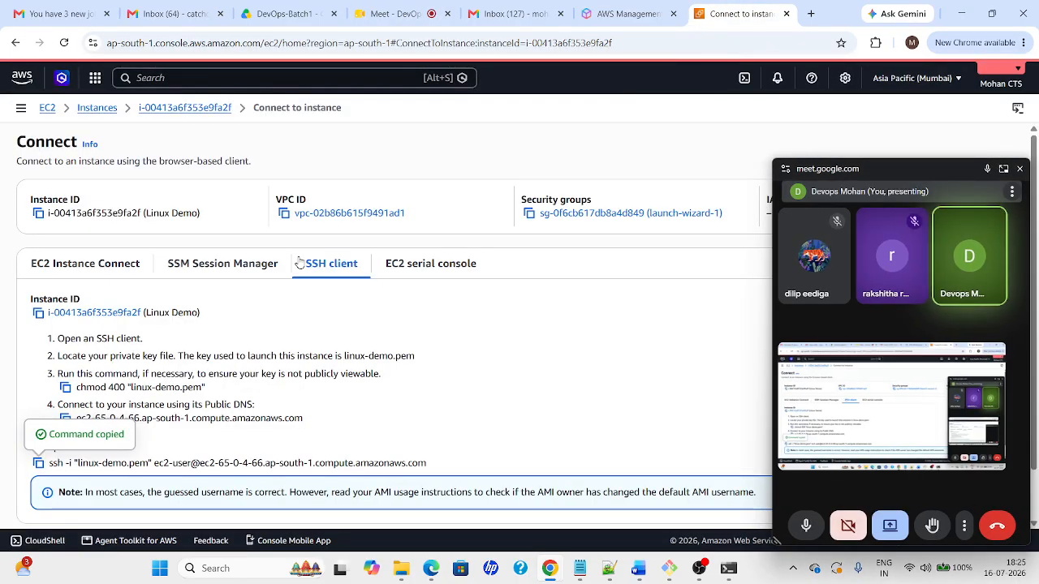
{"action": "left_click", "coordinate": [193, 108]}
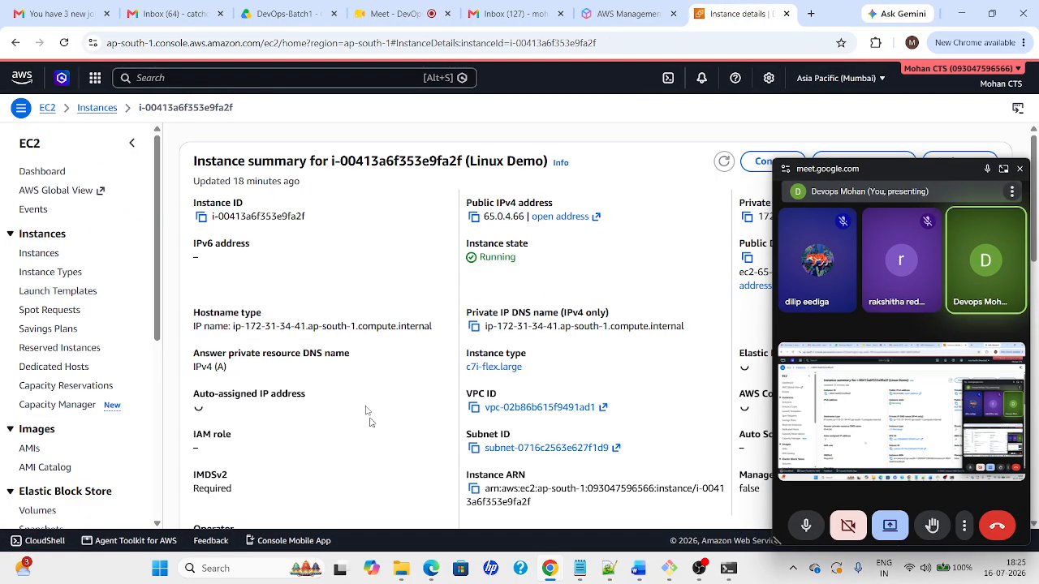
{"action": "left_click", "coordinate": [473, 217]}
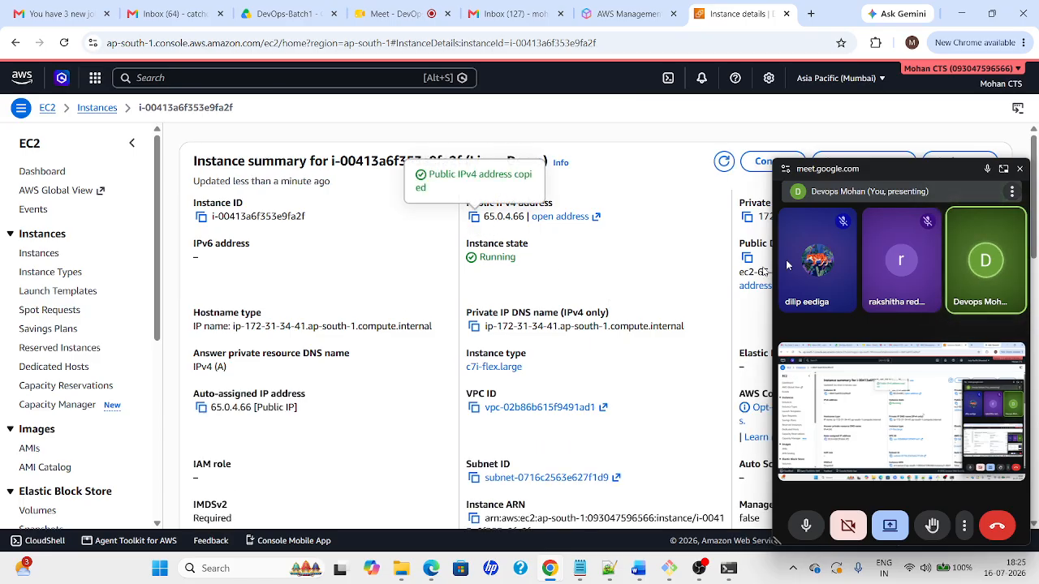
Enter 65.0.4.66:8080 into a new Chrome tab's address bar
{"action": "left_click", "coordinate": [1020, 170]}
{"action": "mouse_move", "coordinate": [547, 578]}
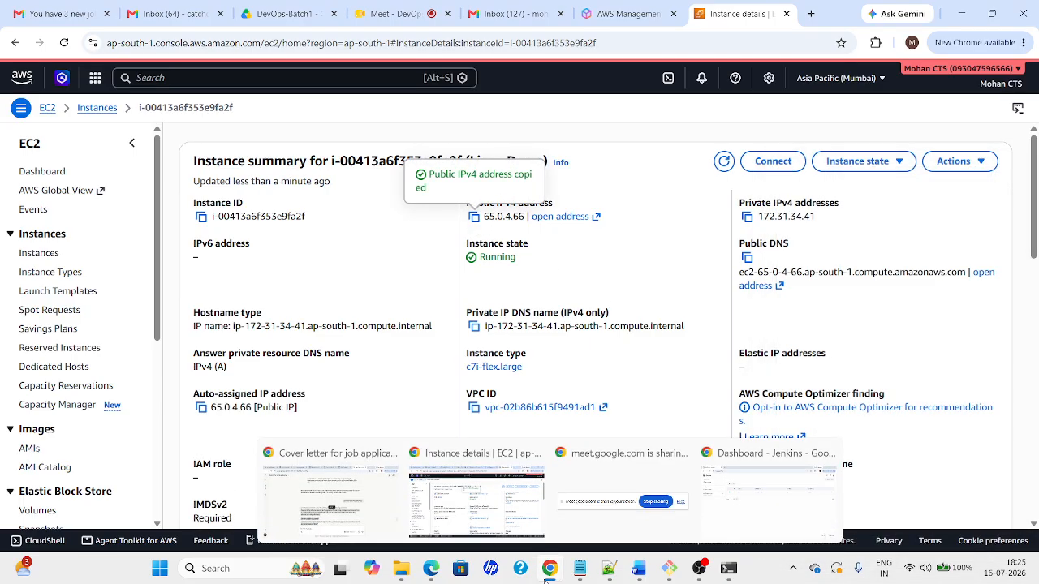
{"action": "mouse_move", "coordinate": [781, 484]}
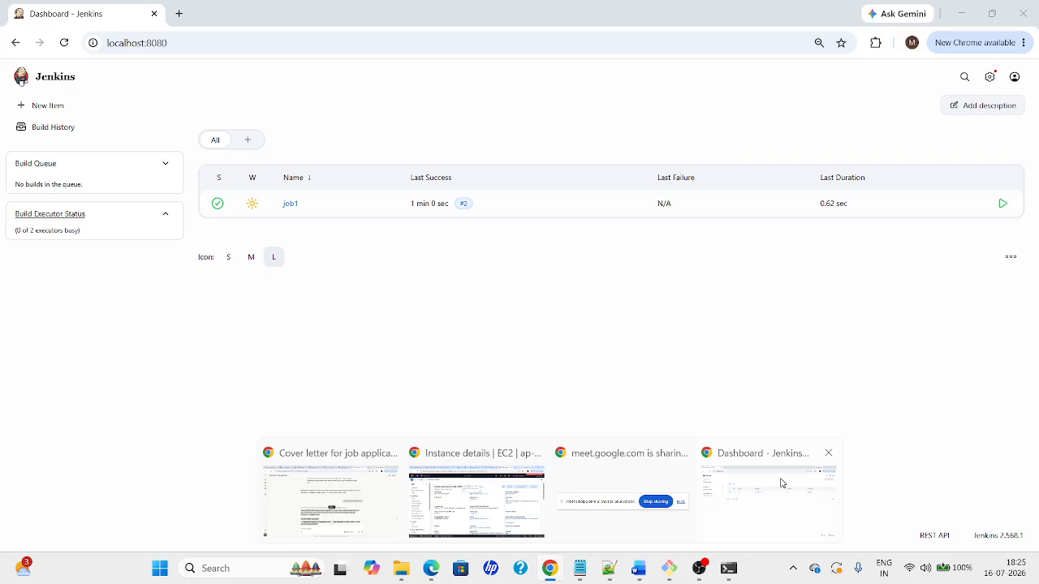
{"action": "left_click", "coordinate": [781, 483]}
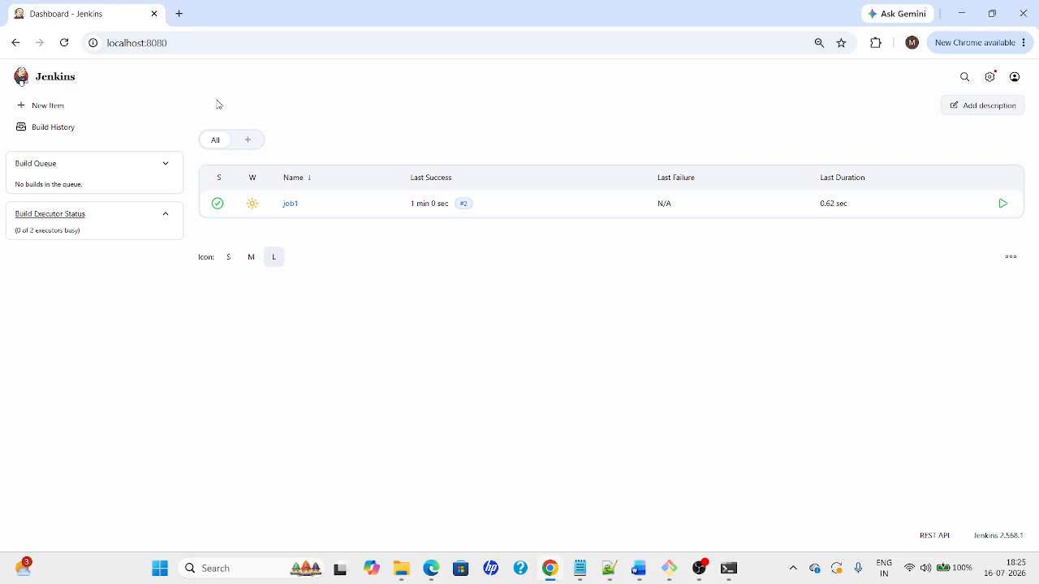
{"action": "left_click", "coordinate": [180, 13]}
{"action": "type", "text": "65.0.4.66"}
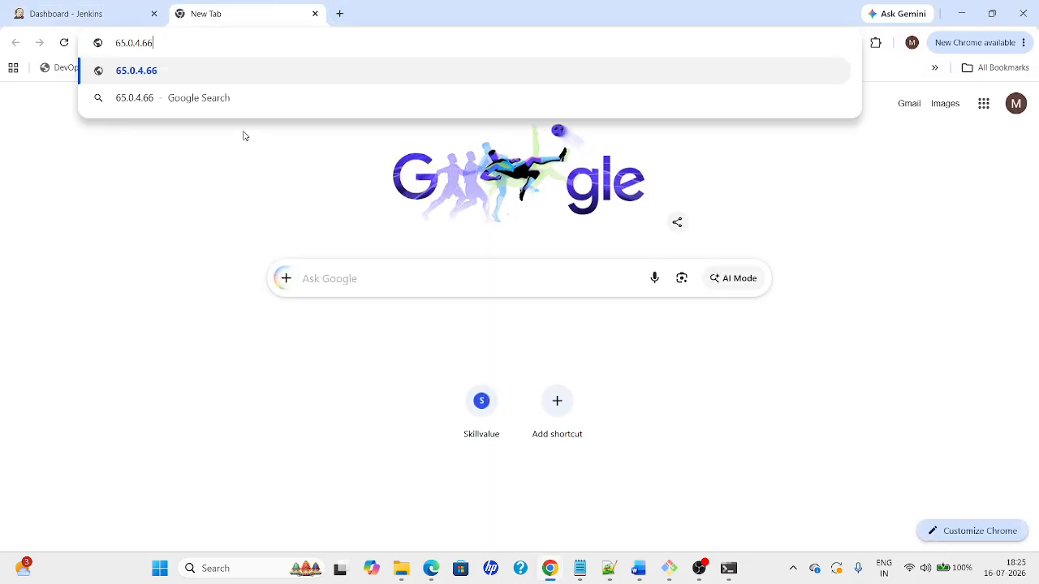
{"action": "type", "text": ":8080"}
Load Jenkins at 65.0.4.66:8080 and sign in with the account's username and password
{"action": "key", "text": "Return"}
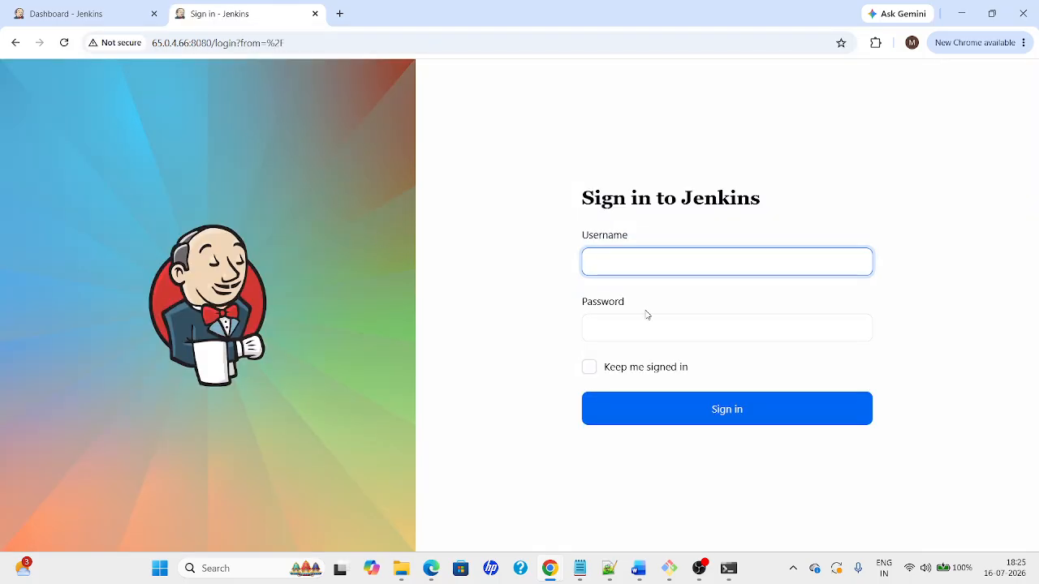
{"action": "key", "text": "Tab"}
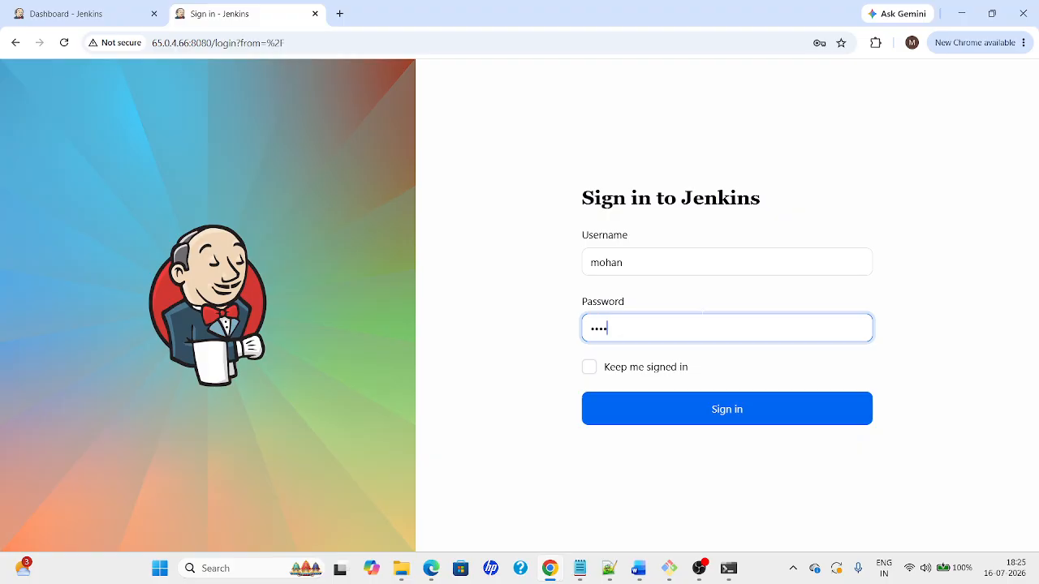
{"action": "key", "text": "Return"}
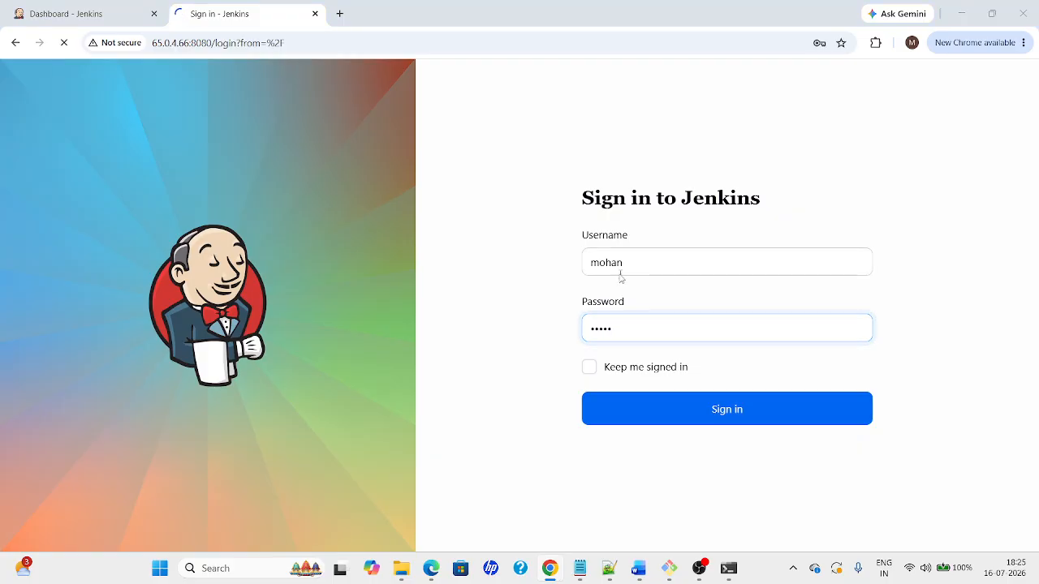
{"action": "key", "text": "alt+Tab"}
{"action": "key", "text": "alt+Tab"}
{"action": "key", "text": "alt+Tab"}
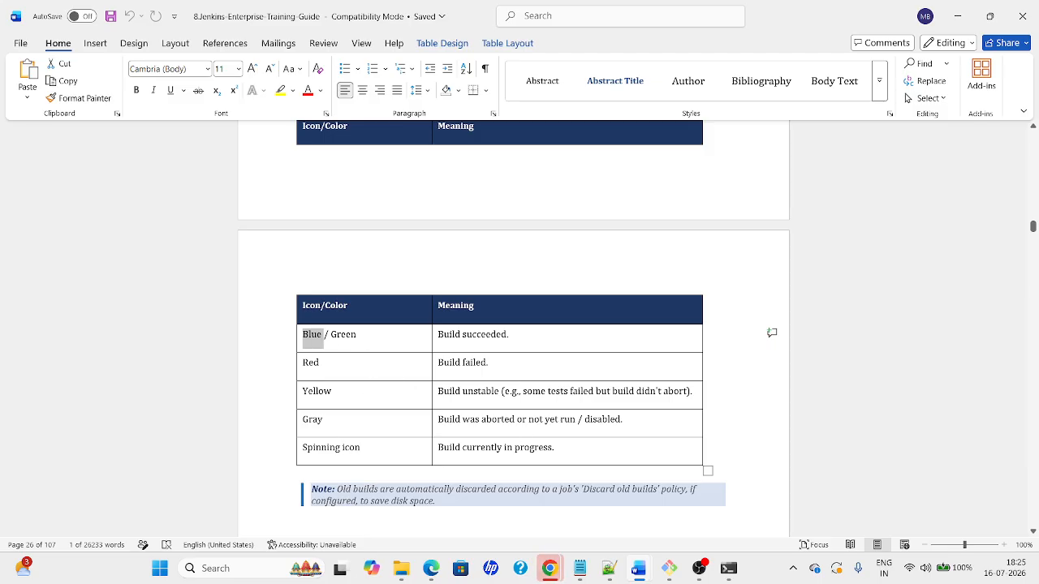
{"action": "key", "text": "alt+Tab"}
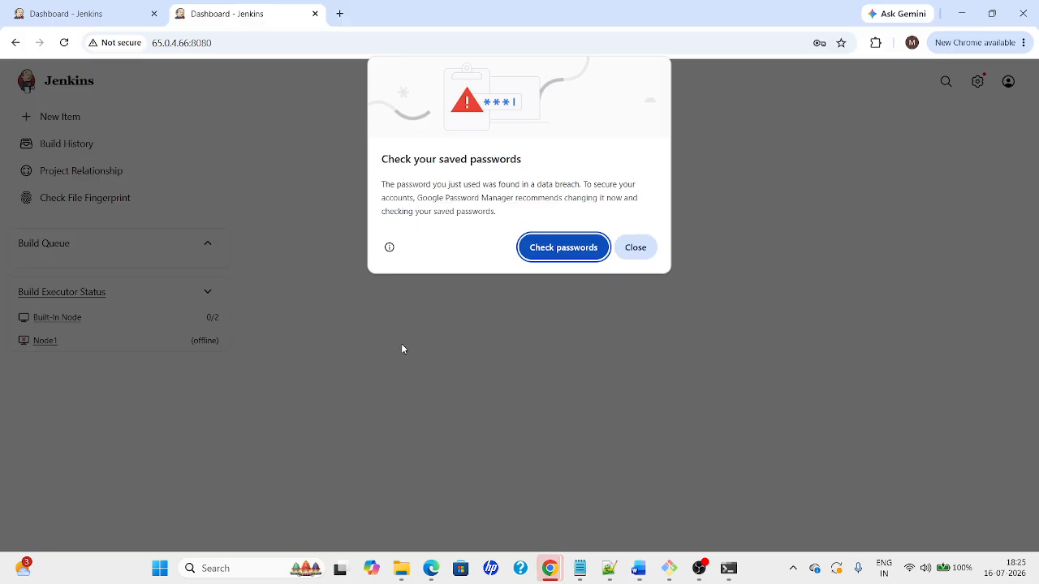
Dismiss Chrome's saved-password warning and decline saving the password
{"action": "left_click", "coordinate": [636, 247]}
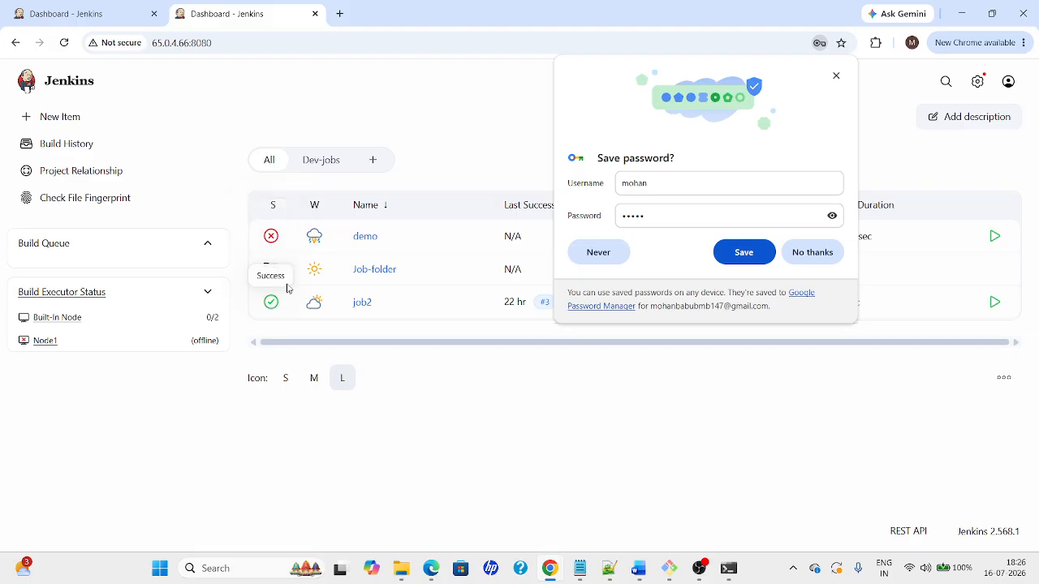
{"action": "left_click", "coordinate": [837, 254]}
{"action": "key", "text": "alt+Tab"}
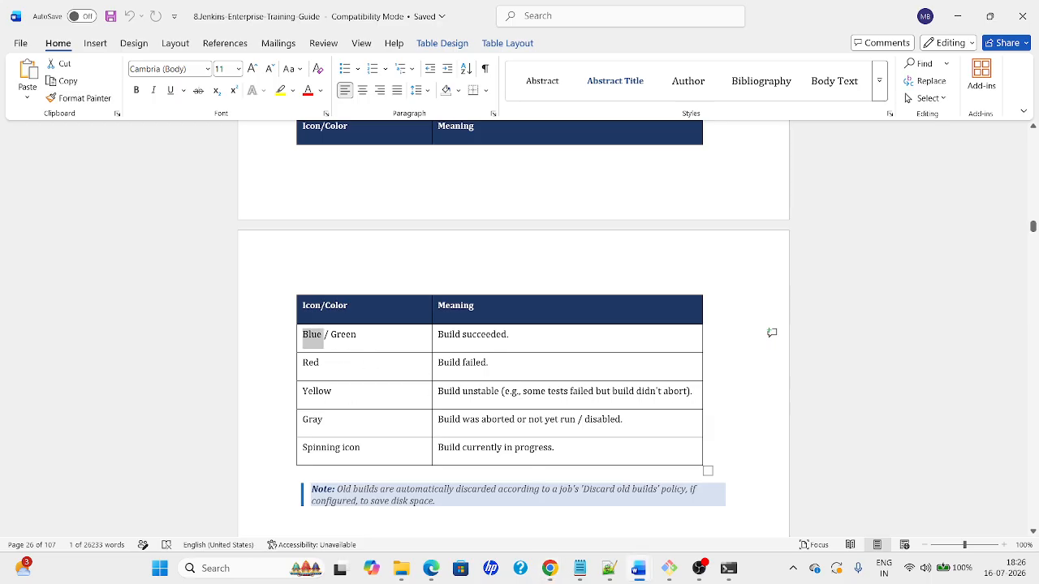
{"action": "key", "text": "alt+Tab"}
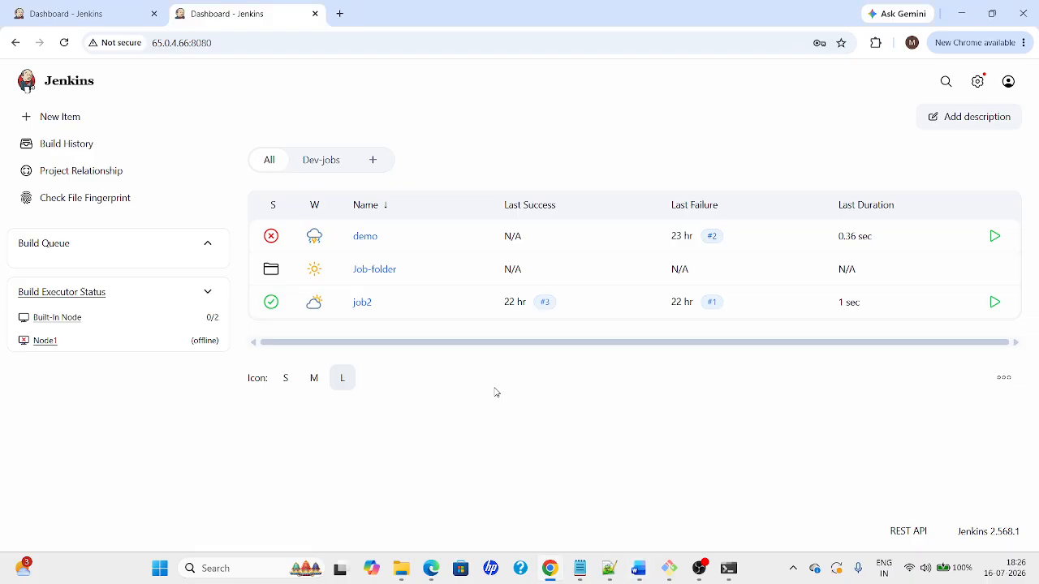
{"action": "key", "text": "alt+Tab"}
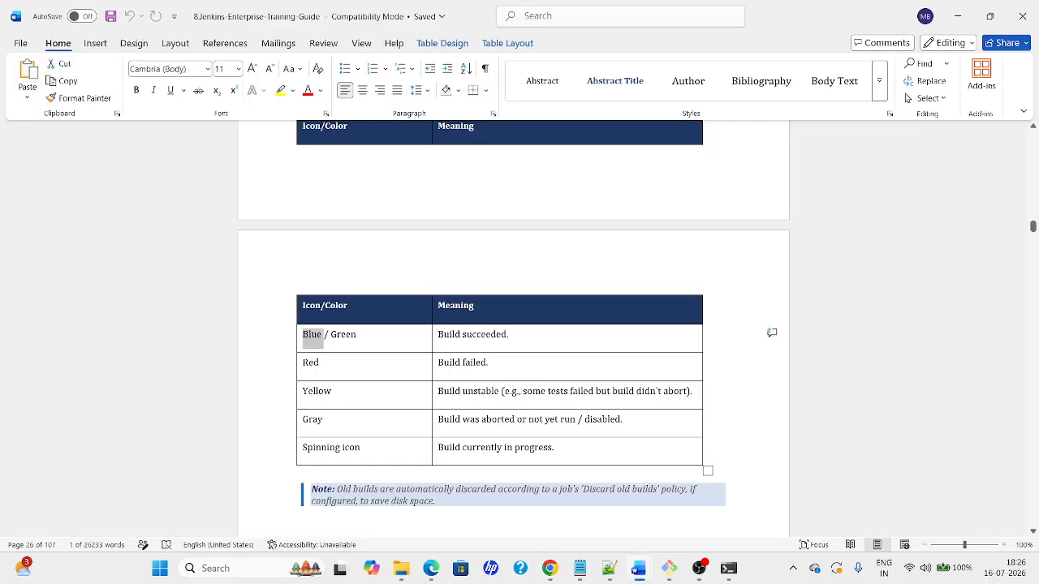
Highlight Yellow in the guide's status table, then move down toward the Restart Jenkins section
{"action": "double_click", "coordinate": [320, 397]}
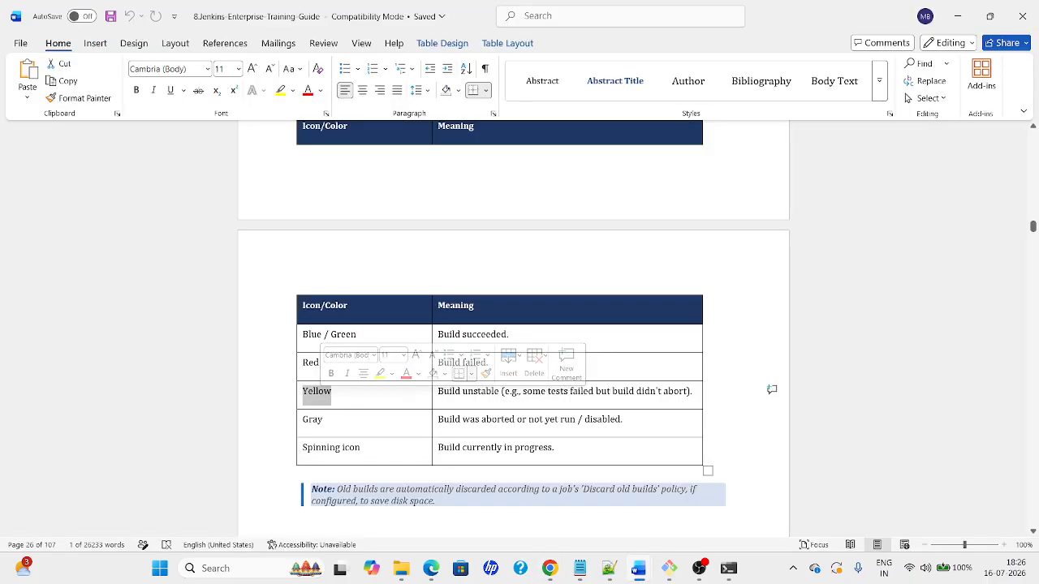
{"action": "left_click", "coordinate": [340, 423]}
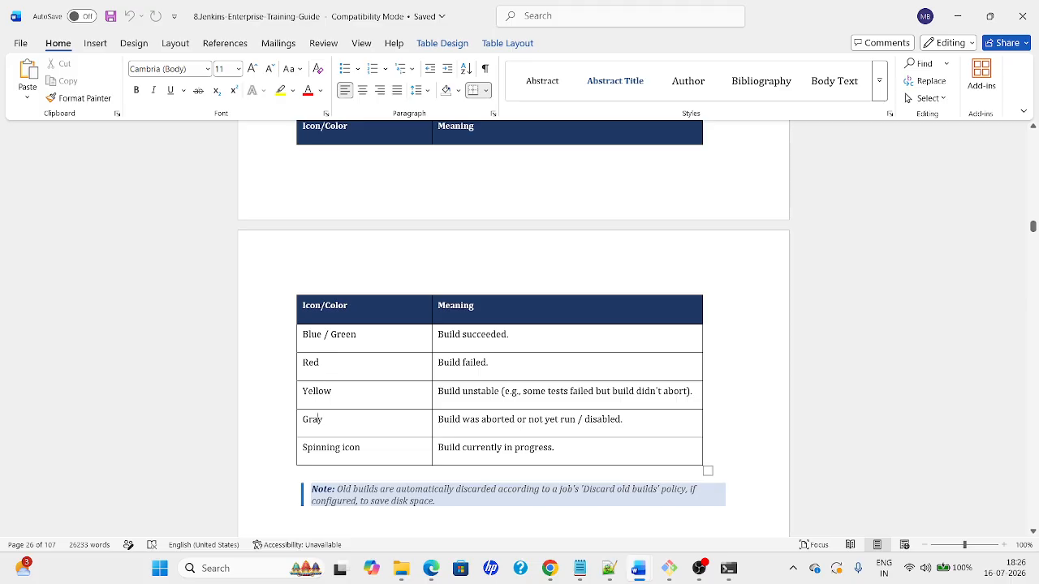
{"action": "key", "text": "alt+Tab"}
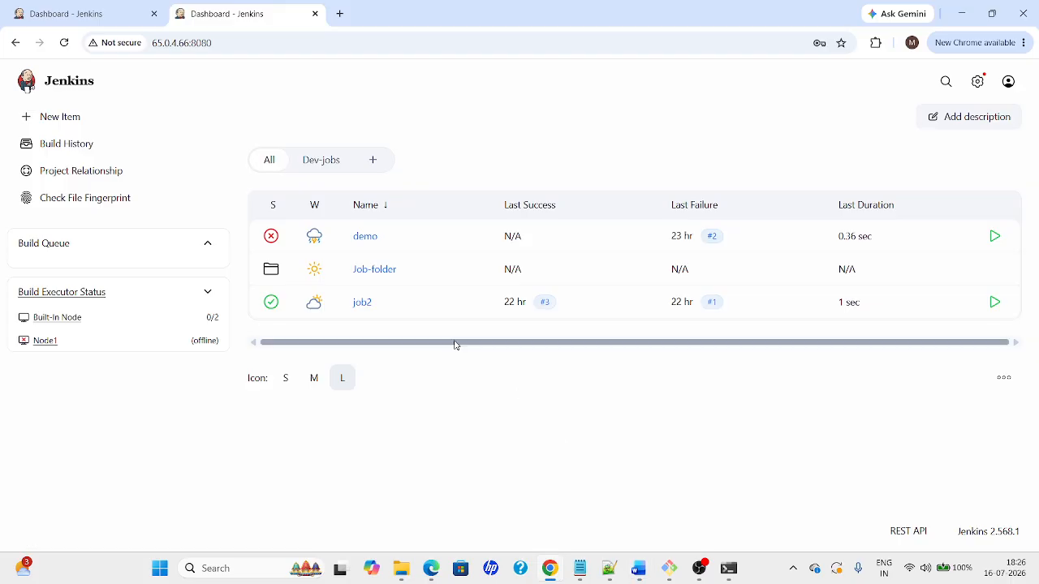
{"action": "key", "text": "alt+Tab"}
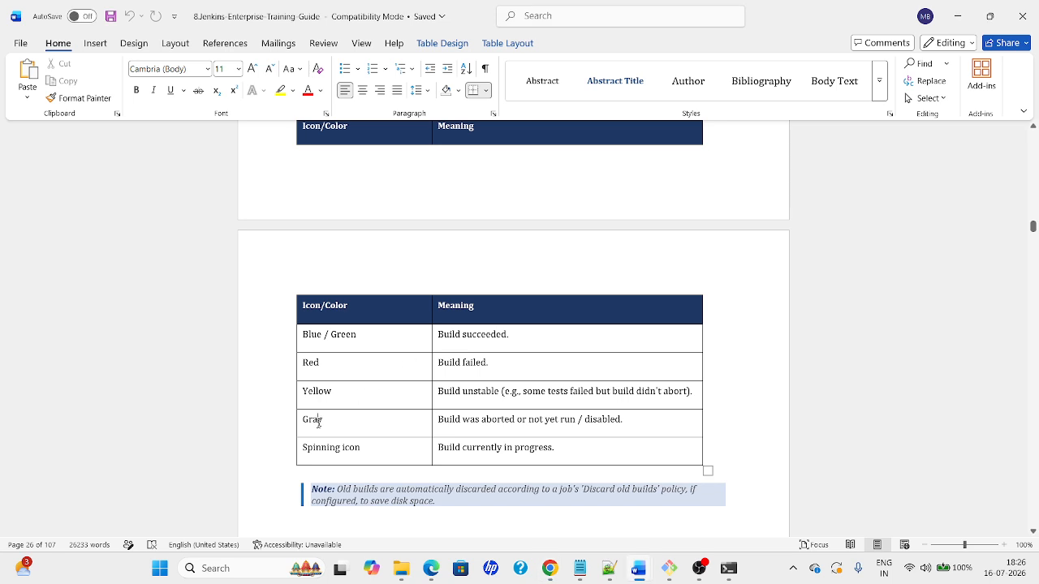
{"action": "key", "text": "alt+Tab"}
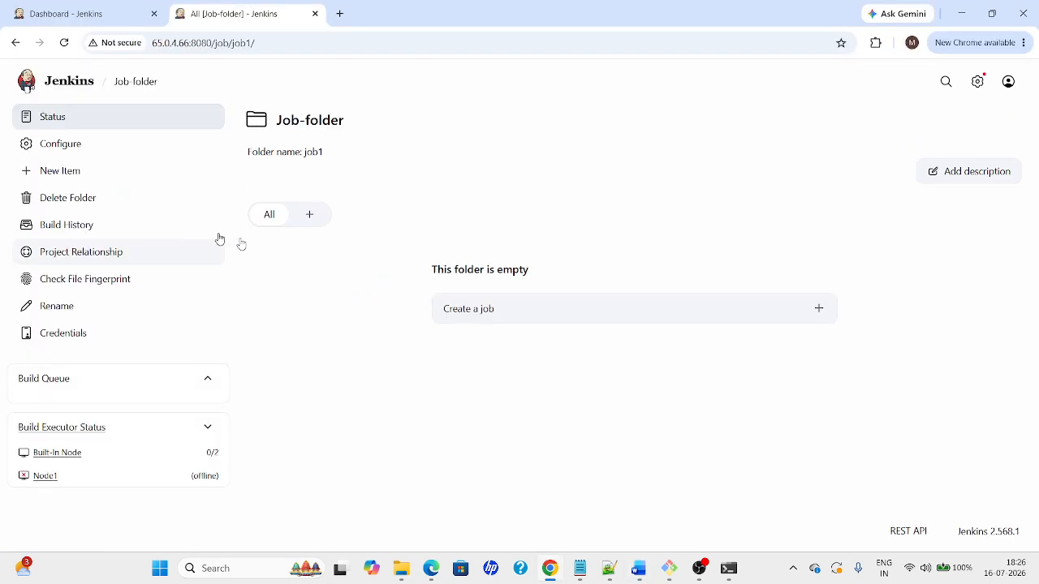
{"action": "key", "text": "alt+Tab"}
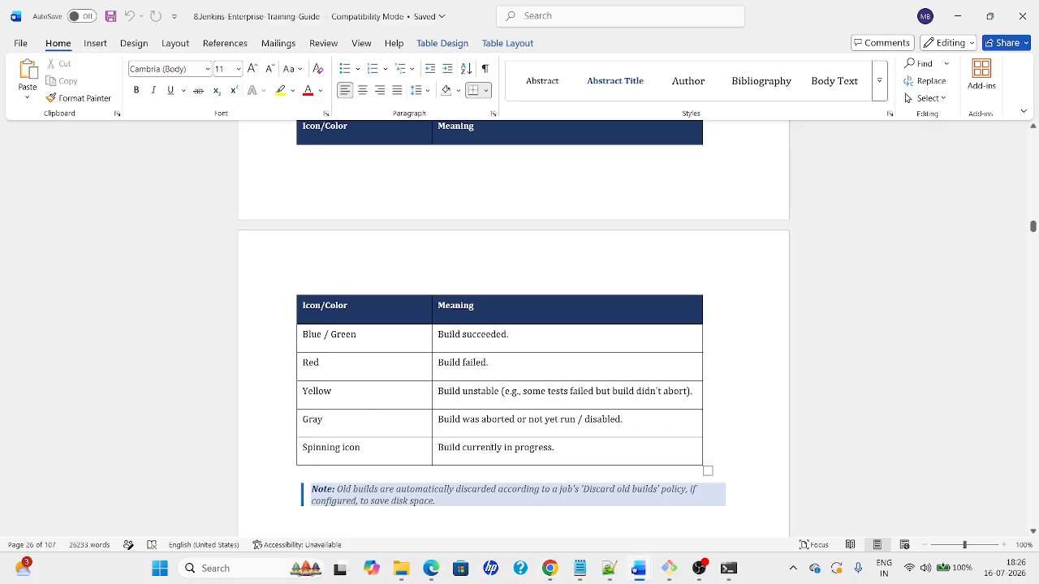
{"action": "key", "text": "Down"}
{"action": "key", "text": "Down"}
{"action": "key", "text": "Down"}
{"action": "key", "text": "Down"}
{"action": "key", "text": "Down"}
{"action": "key", "text": "Down"}
{"action": "key", "text": "Down"}
{"action": "key", "text": "Down"}
{"action": "key", "text": "Down"}
{"action": "key", "text": "Down"}
{"action": "key", "text": "Down"}
{"action": "key", "text": "Down"}
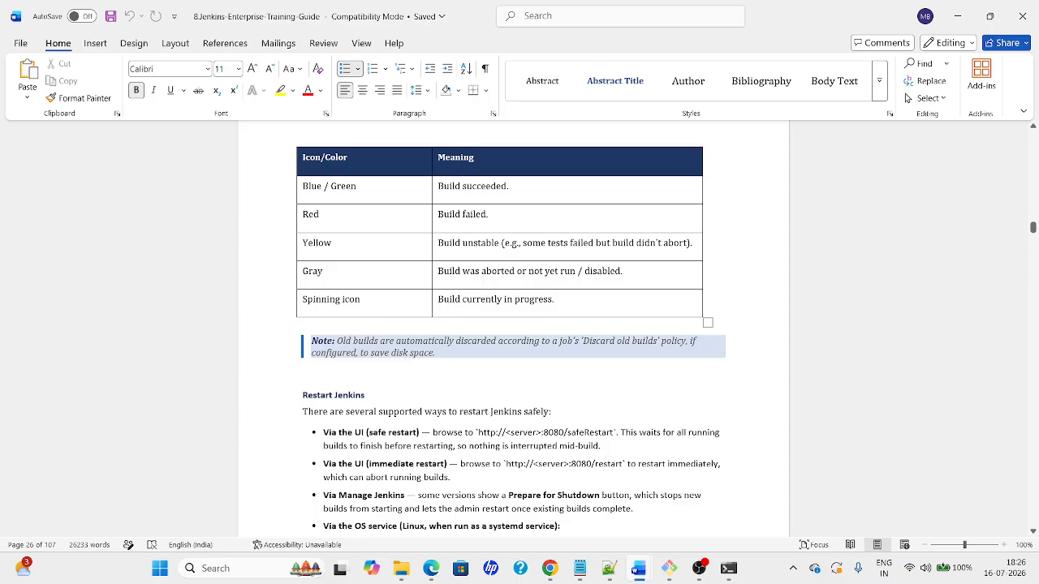
Move past the guide's code line, then open job2 from the EC2 Jenkins dashboard
{"action": "key", "text": "Down"}
{"action": "key", "text": "Down"}
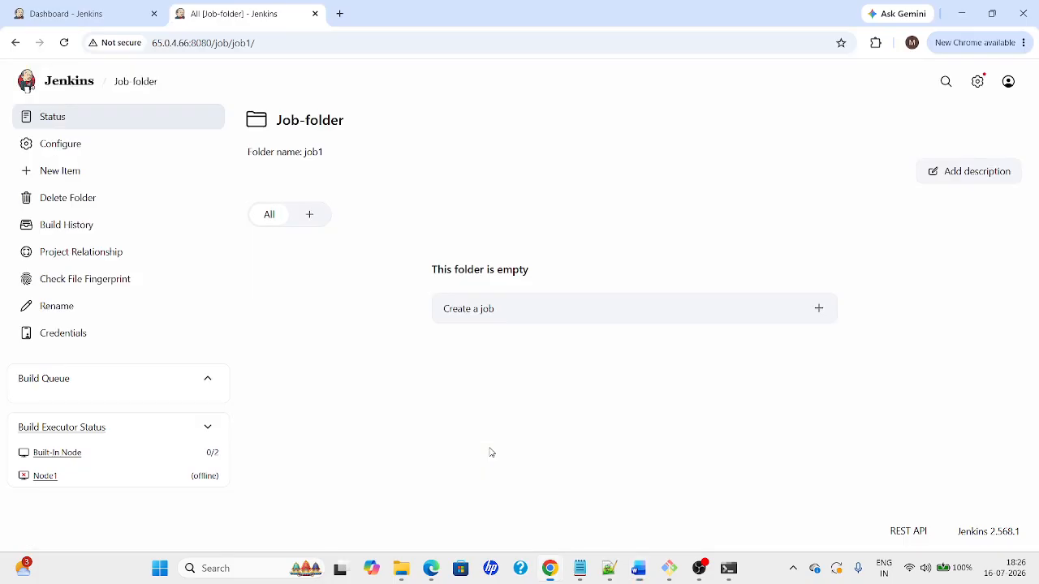
{"action": "left_click", "coordinate": [63, 95]}
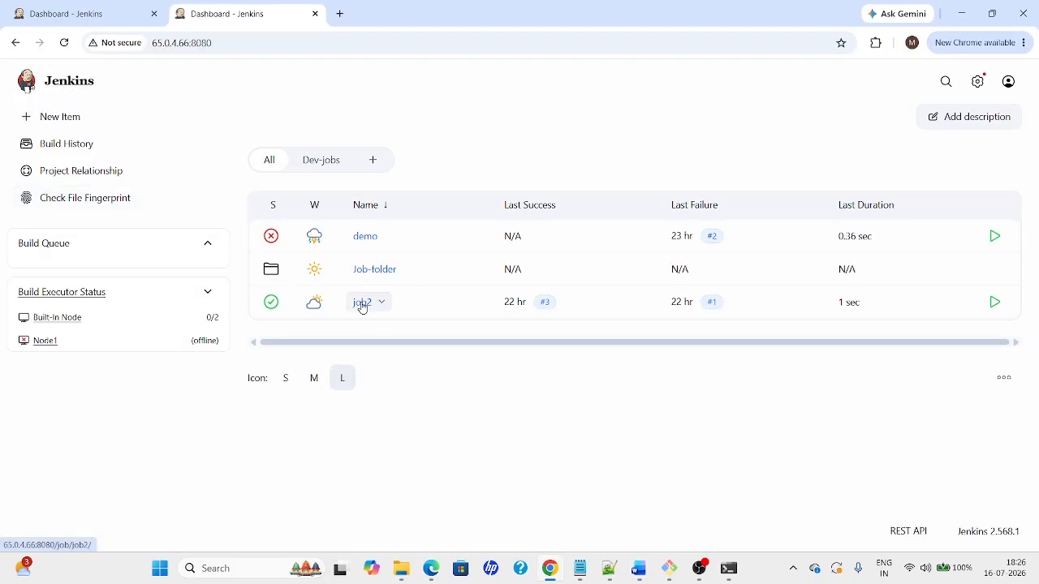
{"action": "left_click", "coordinate": [365, 303]}
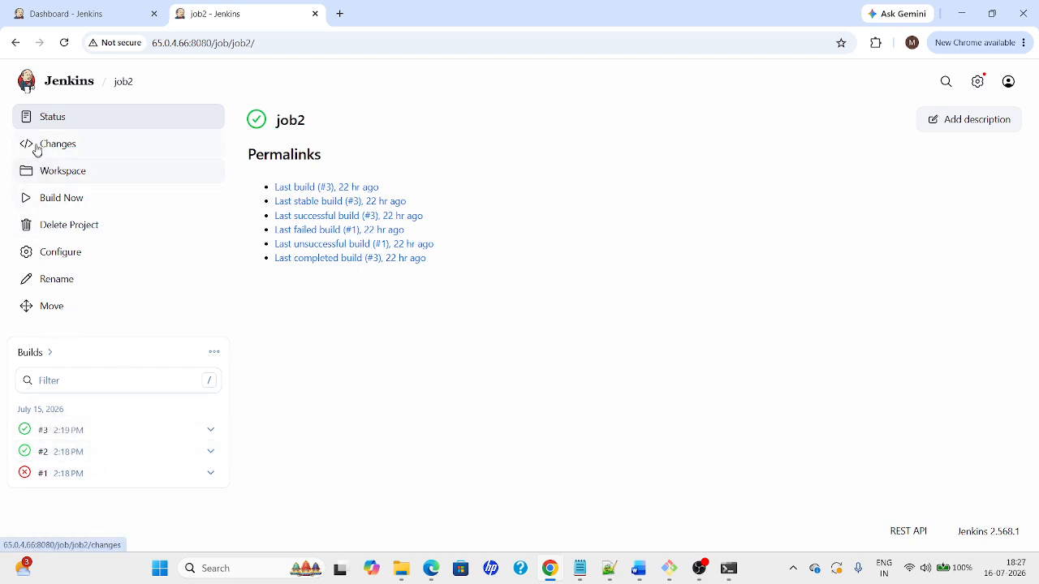
Enable Discard old builds on job2 with Log Rotation, max 2 builds kept, and save
{"action": "left_click", "coordinate": [36, 262]}
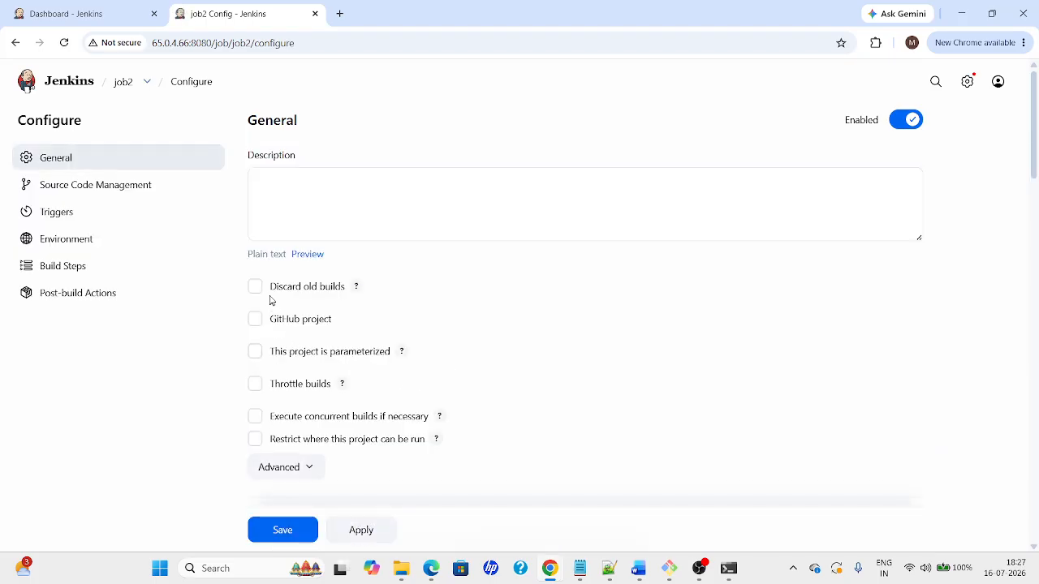
{"action": "left_click", "coordinate": [255, 287]}
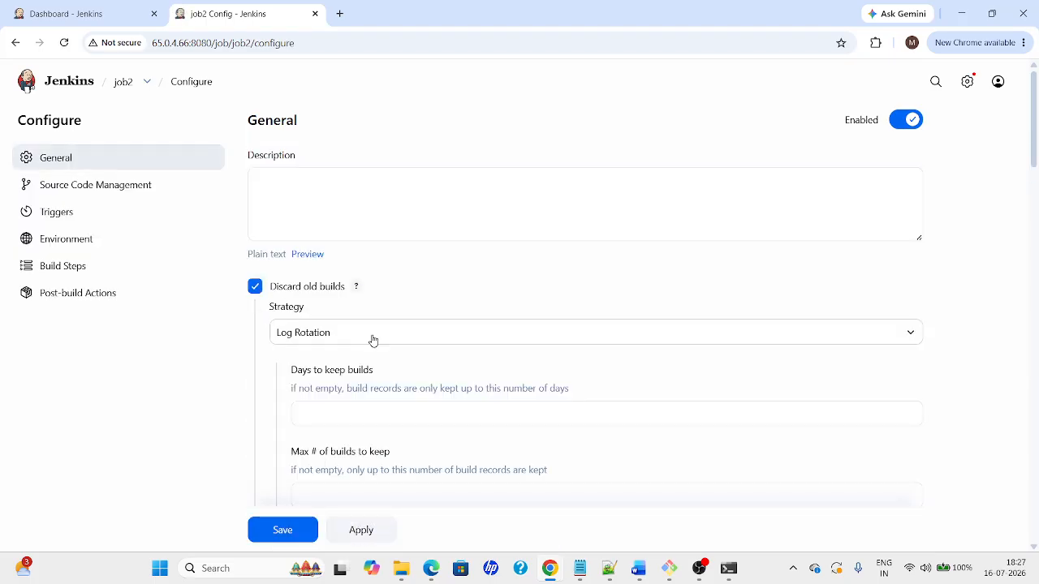
{"action": "left_click", "coordinate": [324, 343]}
{"action": "left_click", "coordinate": [343, 429]}
{"action": "left_click", "coordinate": [344, 418]}
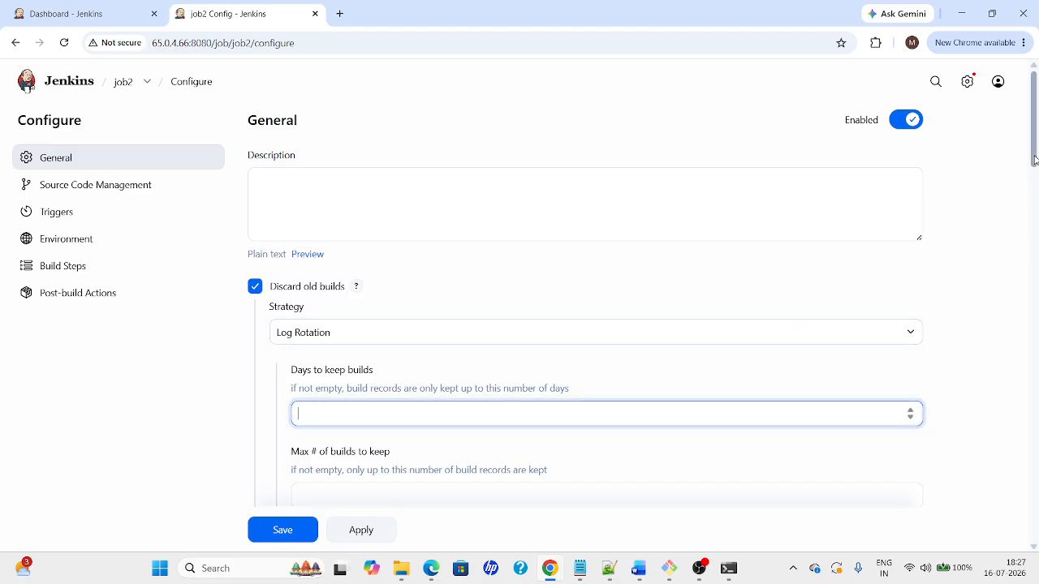
{"action": "scroll", "coordinate": [1036, 189], "scroll_direction": "down", "scroll_amount": 2}
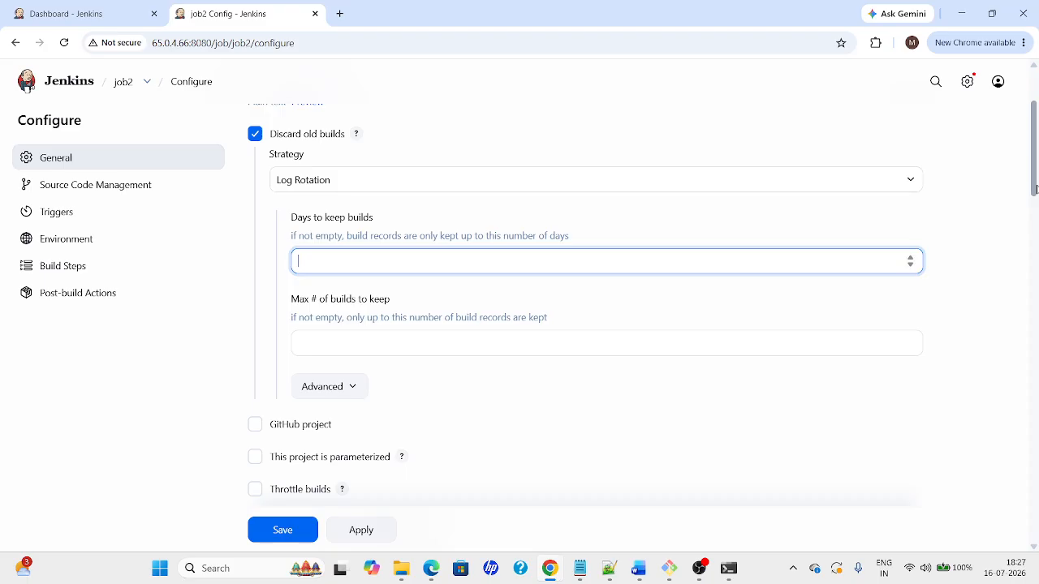
{"action": "left_click", "coordinate": [446, 344]}
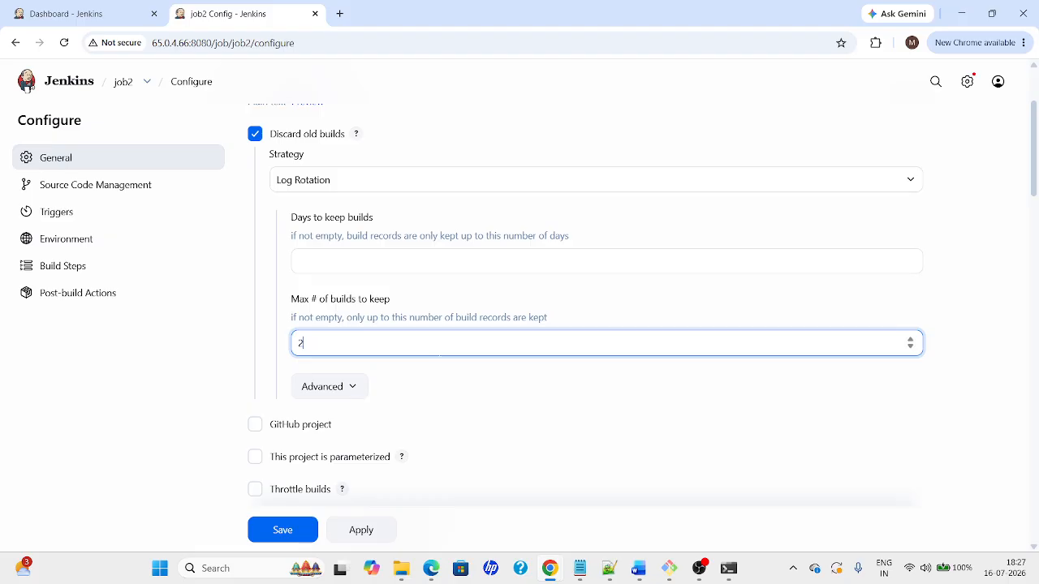
{"action": "left_click", "coordinate": [360, 529]}
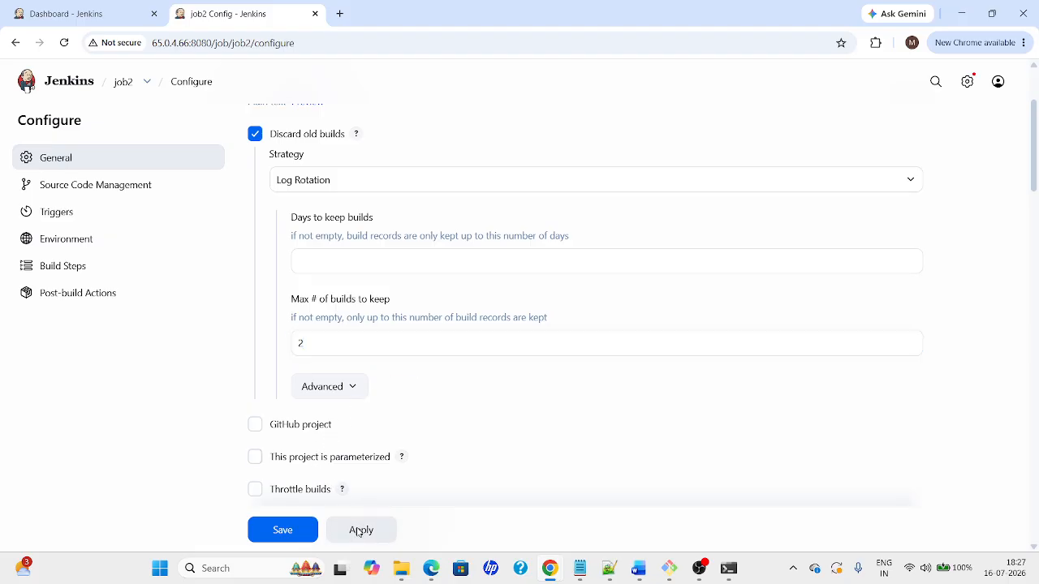
{"action": "left_click", "coordinate": [296, 532]}
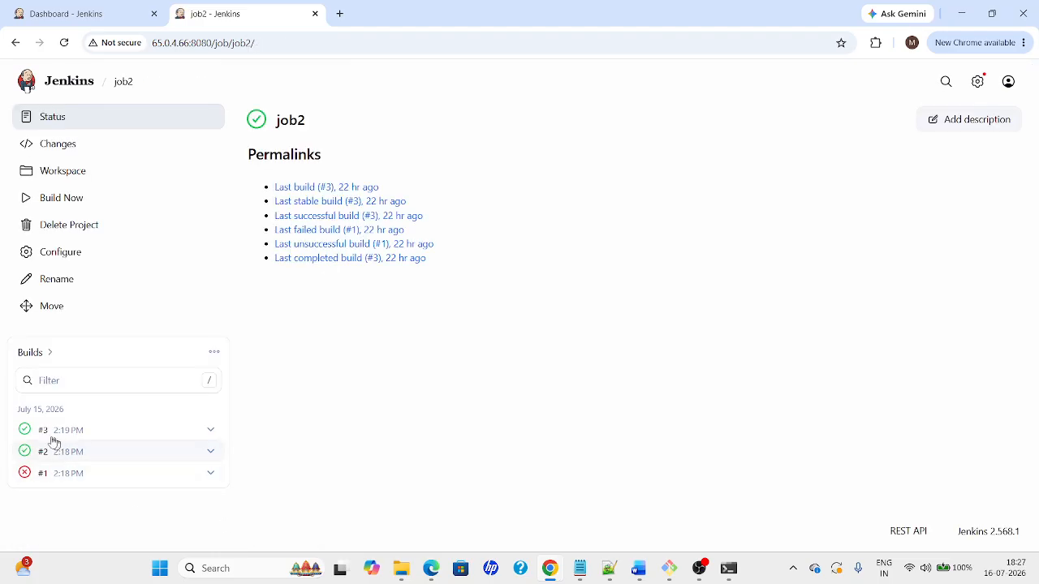
Build job2 once more, then select safeRestart in the guide's Restart Jenkins bullets
{"action": "left_click", "coordinate": [44, 208]}
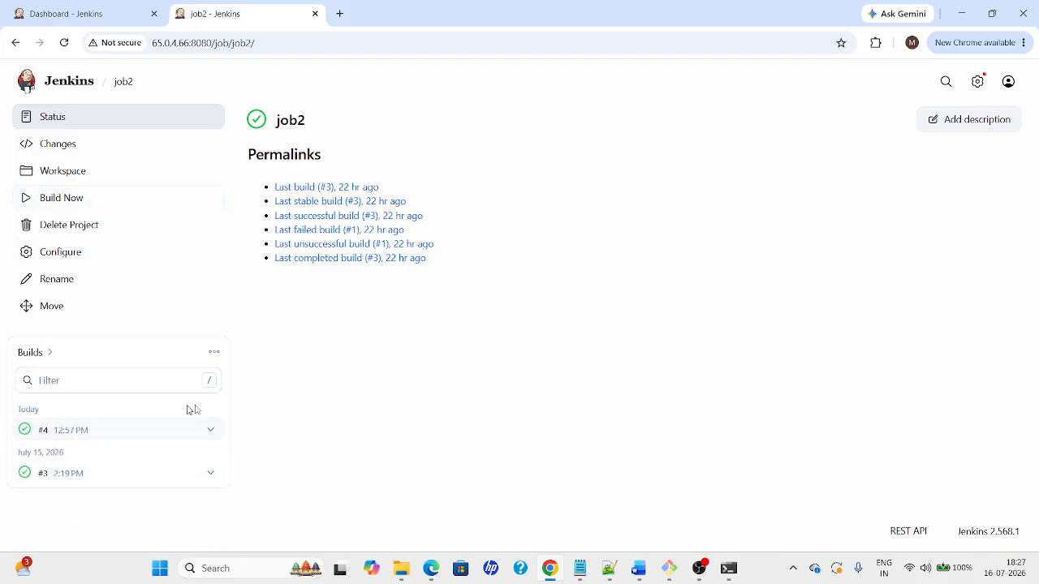
{"action": "key", "text": "alt+Tab"}
{"action": "key", "text": "alt+Tab"}
{"action": "key", "text": "alt+Tab"}
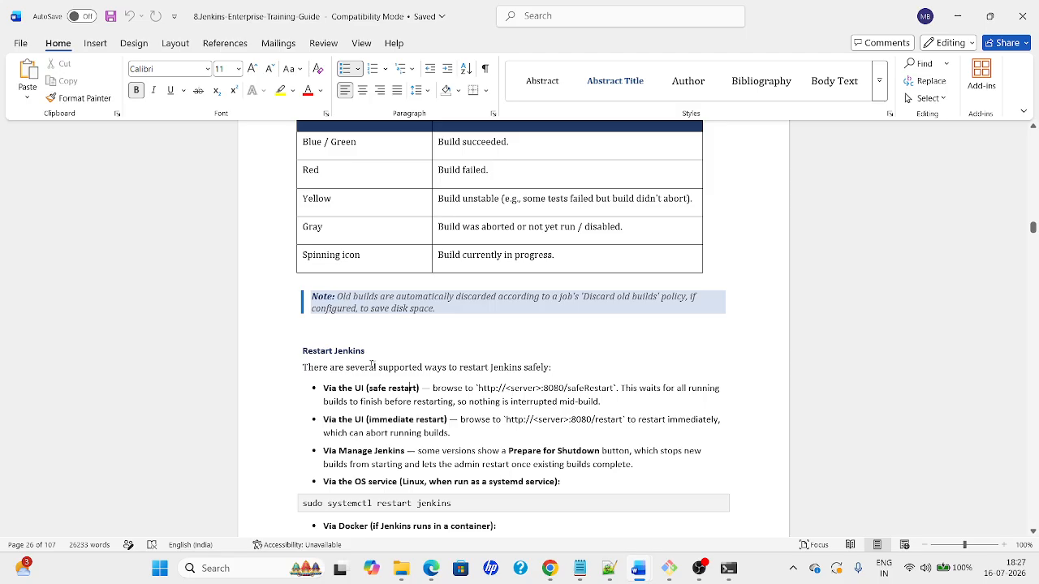
{"action": "left_click", "coordinate": [411, 370]}
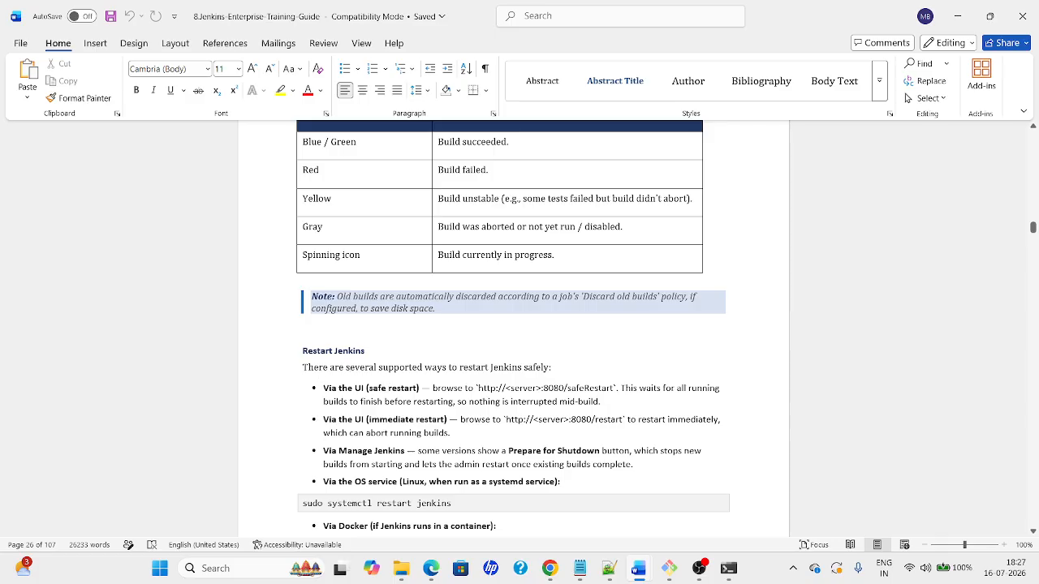
{"action": "left_click_drag", "start_coordinate": [323, 388], "coordinate": [571, 483]}
{"action": "left_click", "coordinate": [372, 405]}
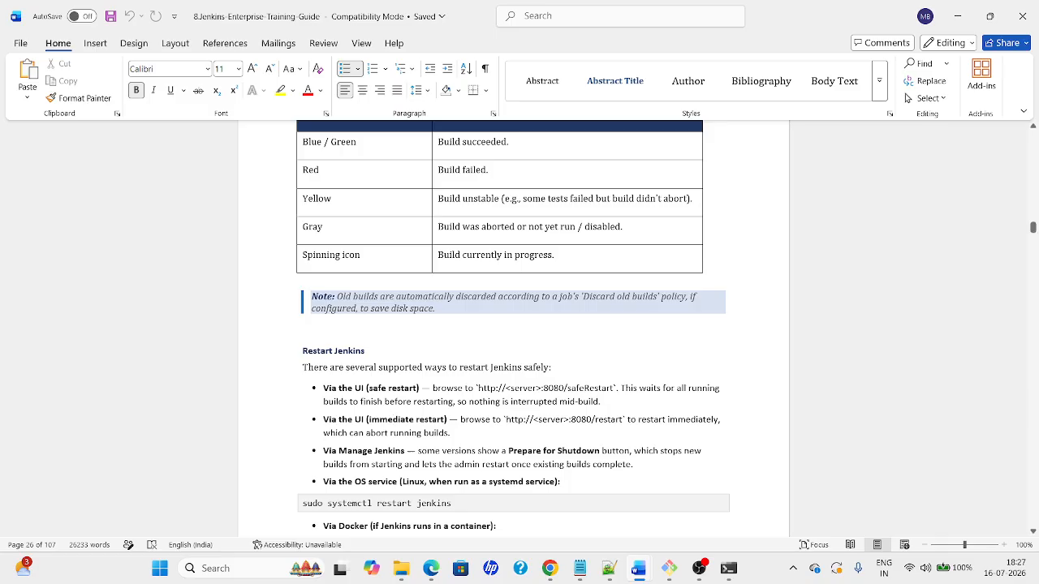
{"action": "double_click", "coordinate": [592, 389]}
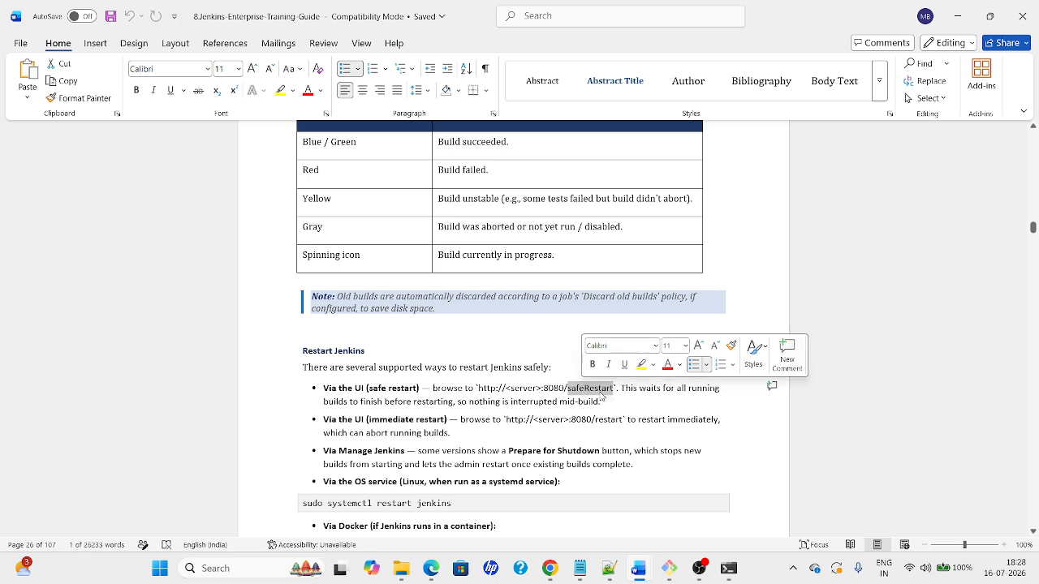
Load localhost:8080/safeRestart on the local Jenkins, checking the URL against the guide
{"action": "key", "text": "alt+Tab"}
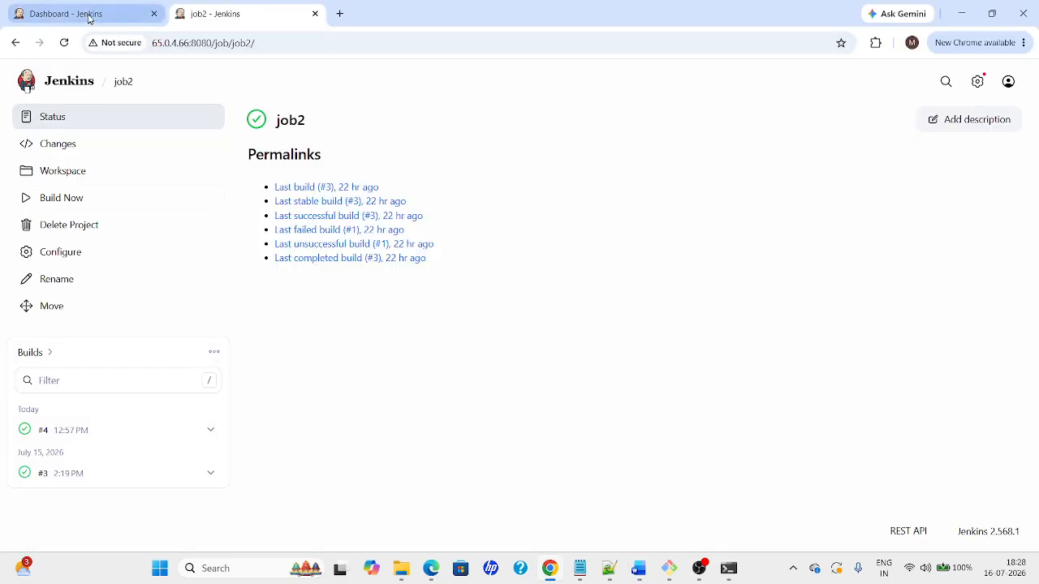
{"action": "left_click", "coordinate": [89, 15]}
{"action": "left_click", "coordinate": [138, 41]}
{"action": "key", "text": "End"}
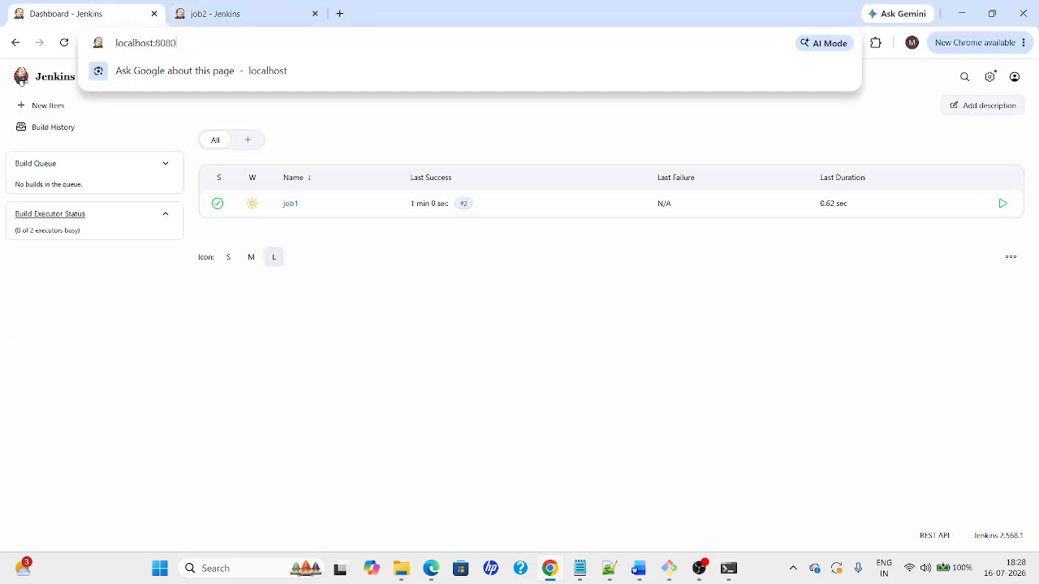
{"action": "type", "text": "/safeRestart"}
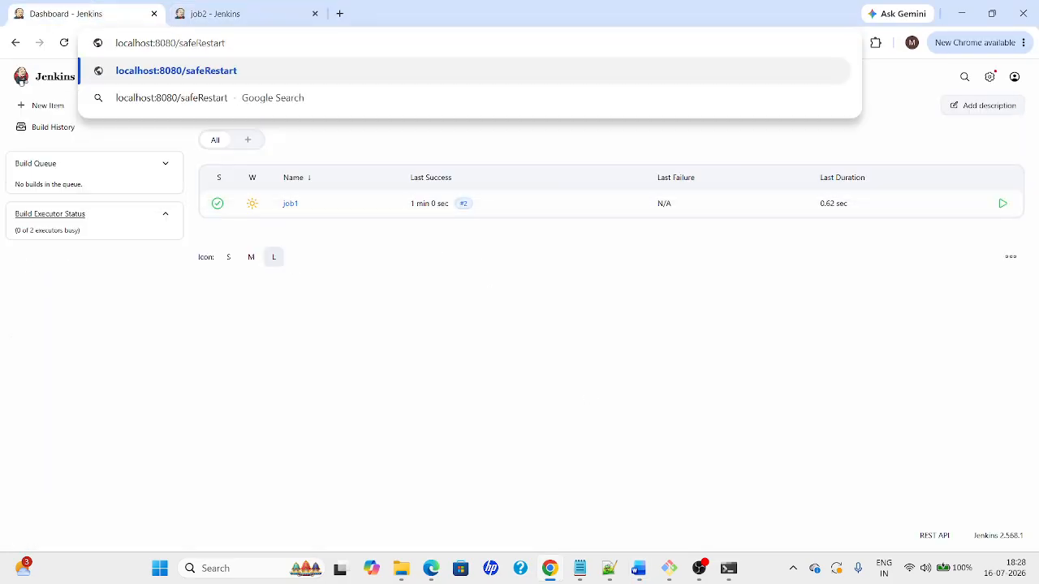
{"action": "key", "text": "alt+Tab"}
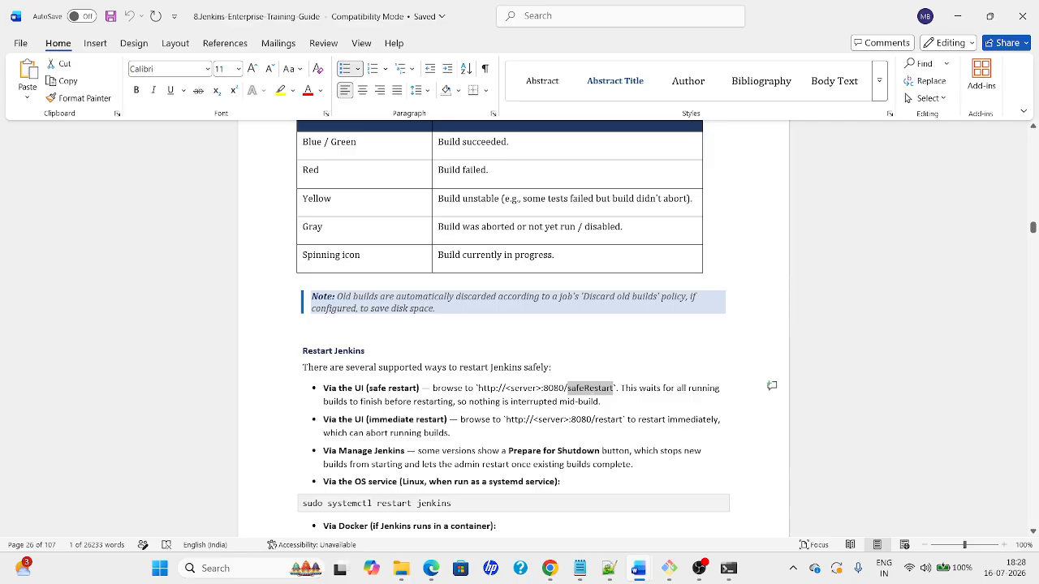
{"action": "key", "text": "alt+Tab"}
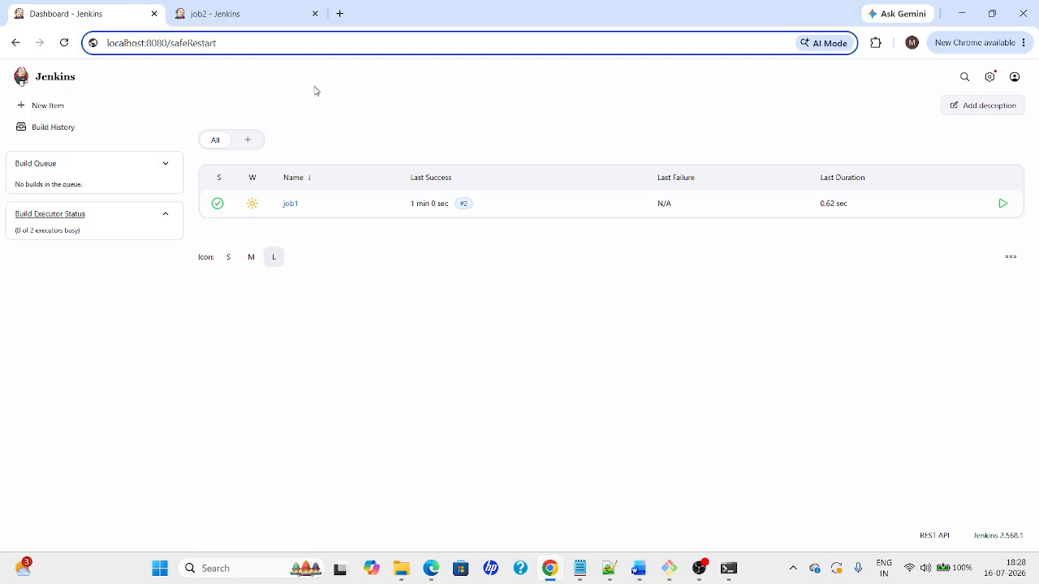
{"action": "key", "text": "Return"}
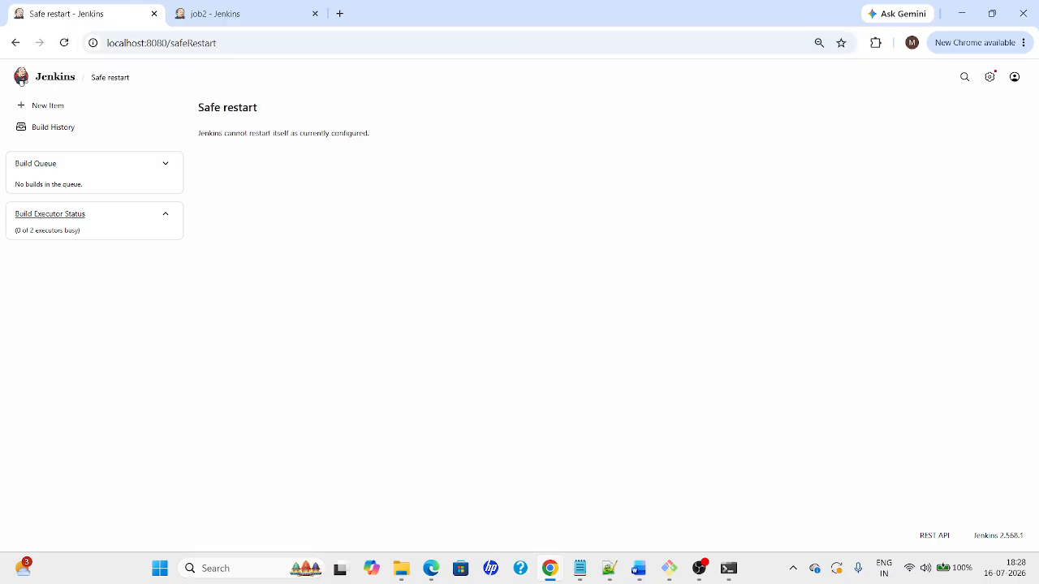
Open Manage Jenkins on the local instance and go to its Plugins page
{"action": "left_click_drag", "start_coordinate": [195, 100], "coordinate": [277, 134]}
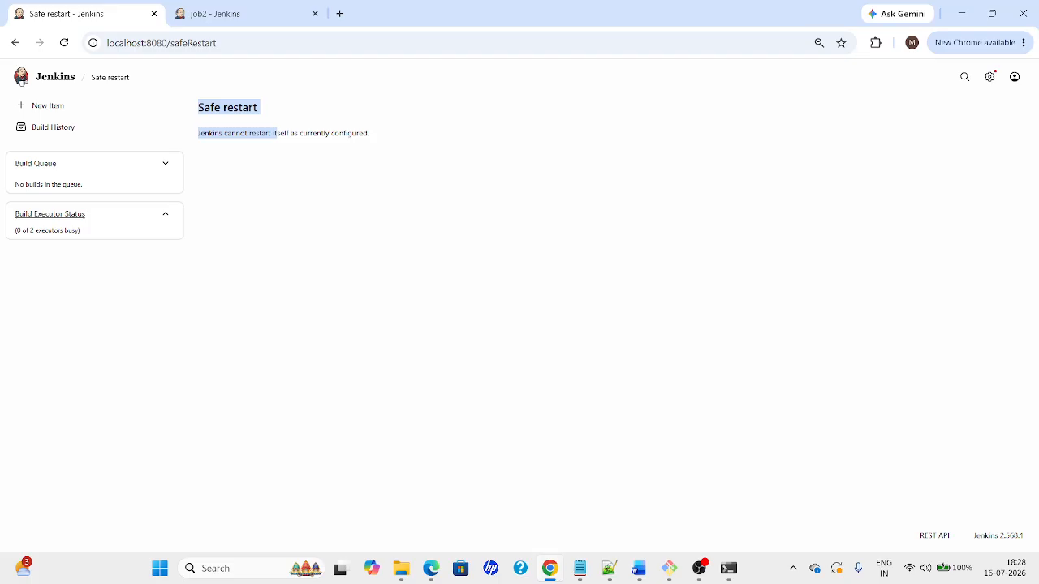
{"action": "left_click", "coordinate": [250, 144]}
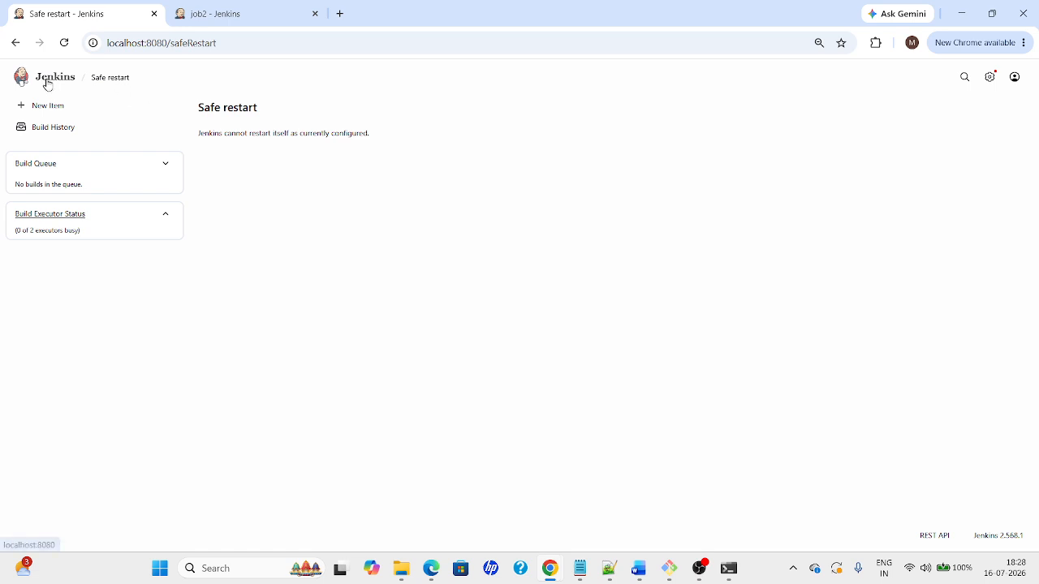
{"action": "left_click", "coordinate": [991, 77]}
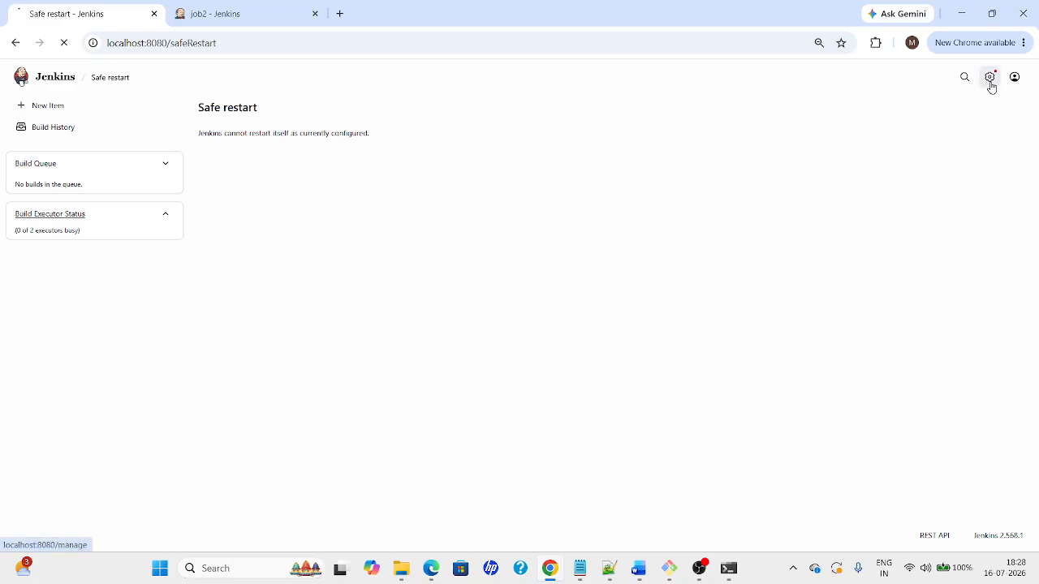
{"action": "left_click", "coordinate": [651, 279]}
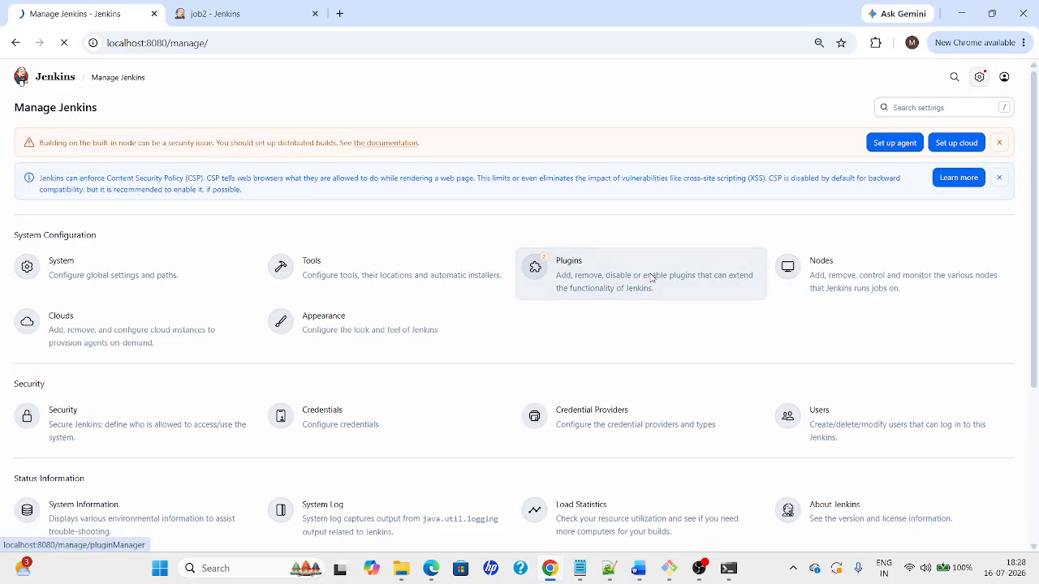
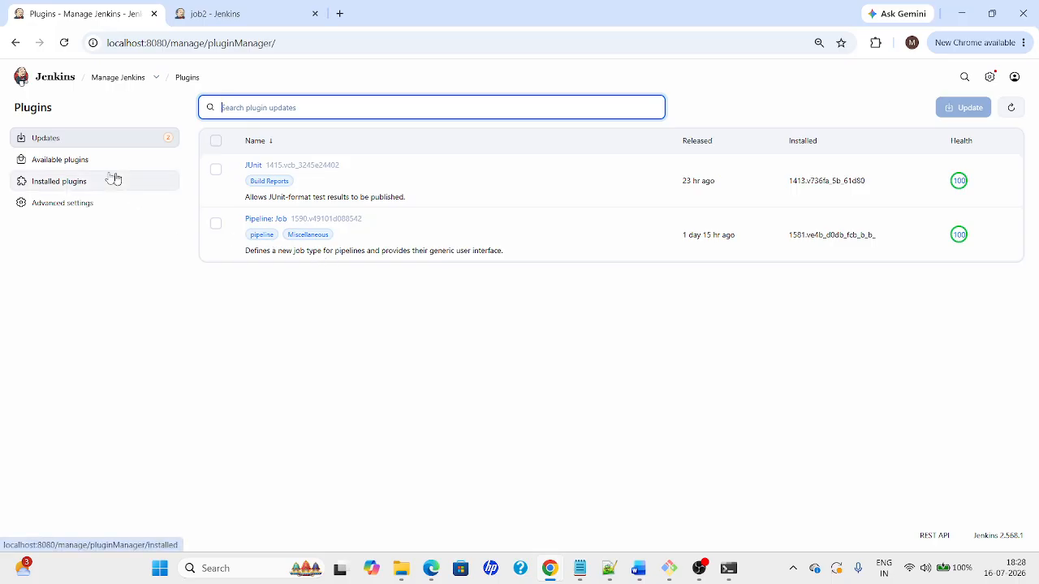
Search the available plugins for 'restart' and install the Safe Restart plugin
{"action": "left_click", "coordinate": [50, 165]}
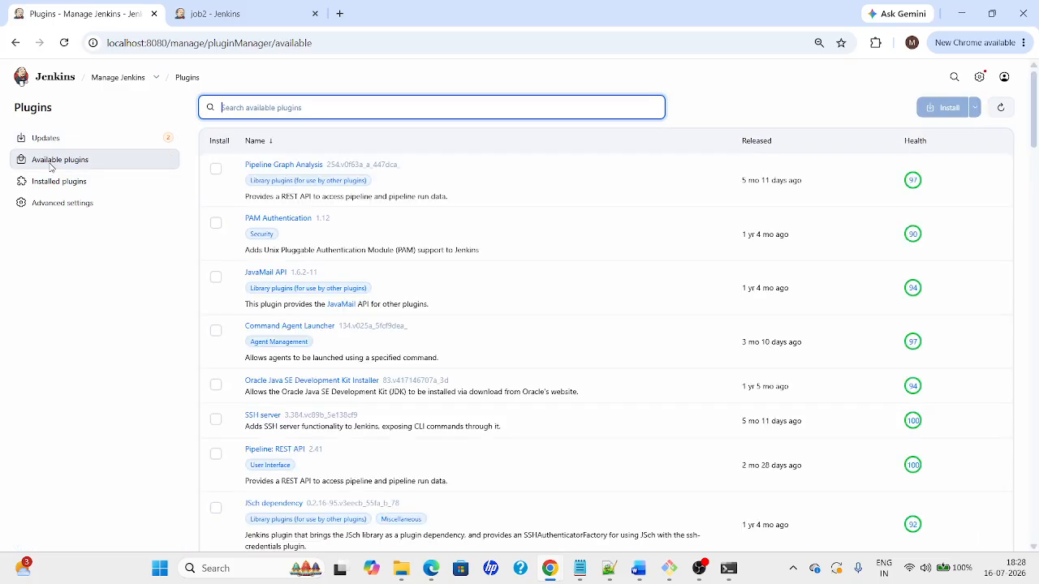
{"action": "type", "text": "rest"}
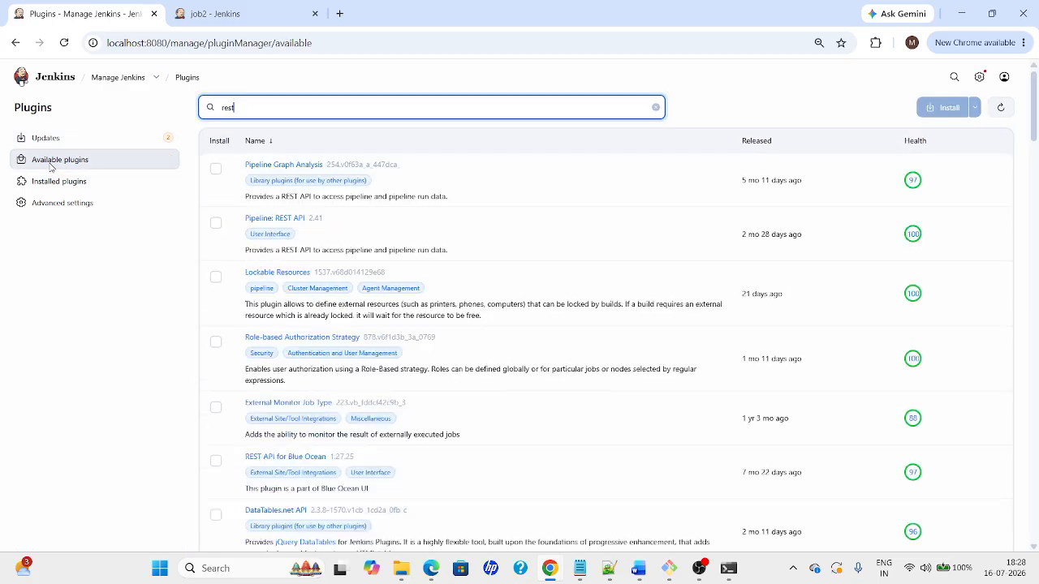
{"action": "type", "text": "art"}
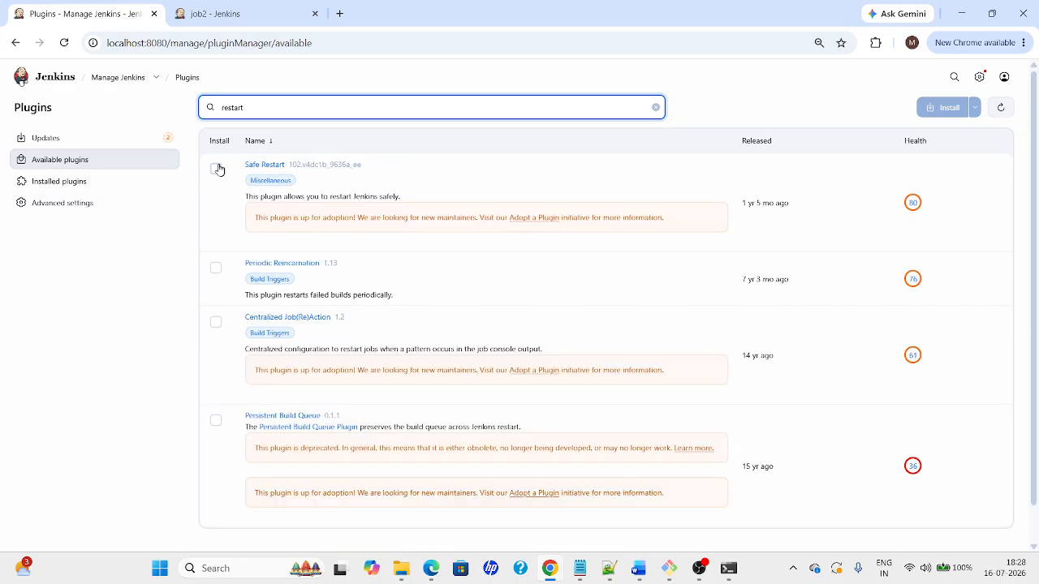
{"action": "left_click", "coordinate": [217, 170]}
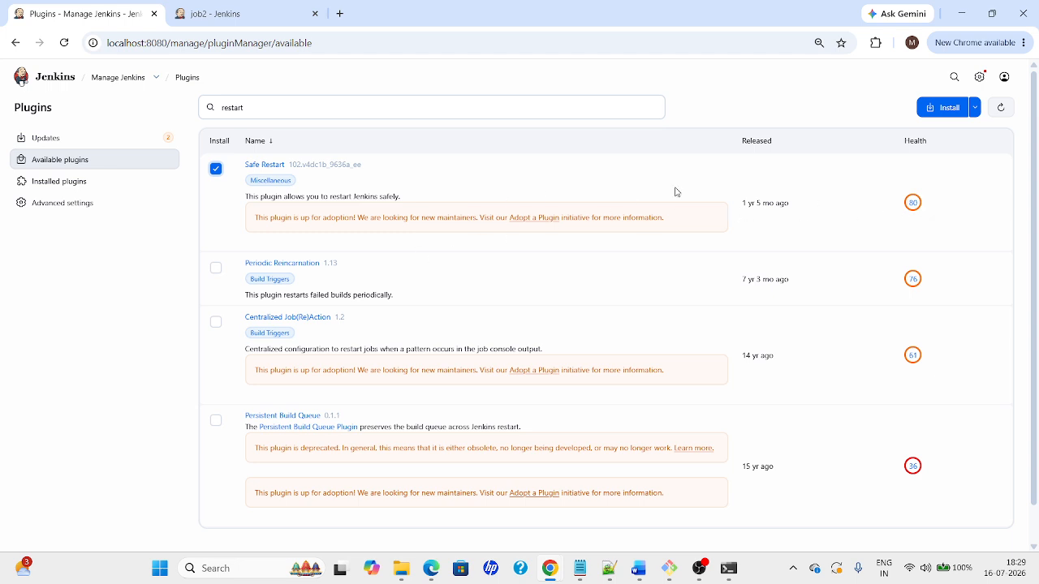
{"action": "left_click", "coordinate": [950, 108]}
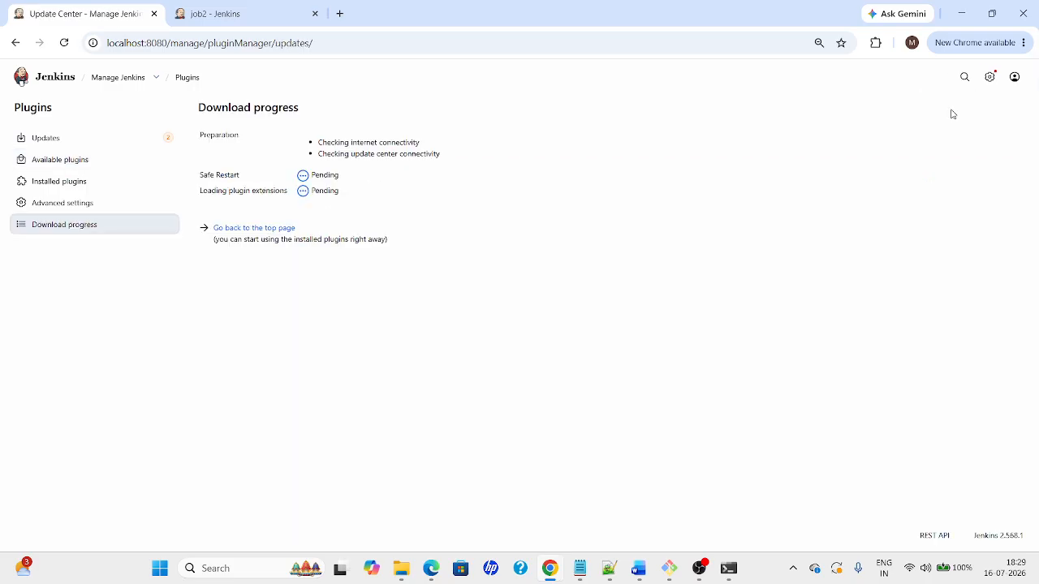
Let the Safe Restart install finish with Success, then return to the dashboard listing job1
{"action": "left_click", "coordinate": [134, 44]}
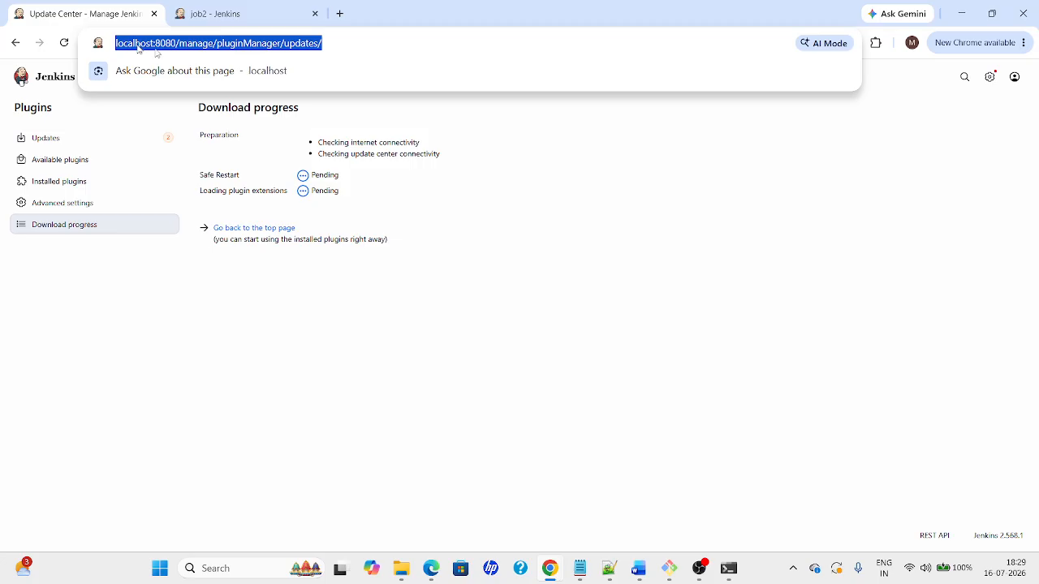
{"action": "left_click", "coordinate": [393, 283]}
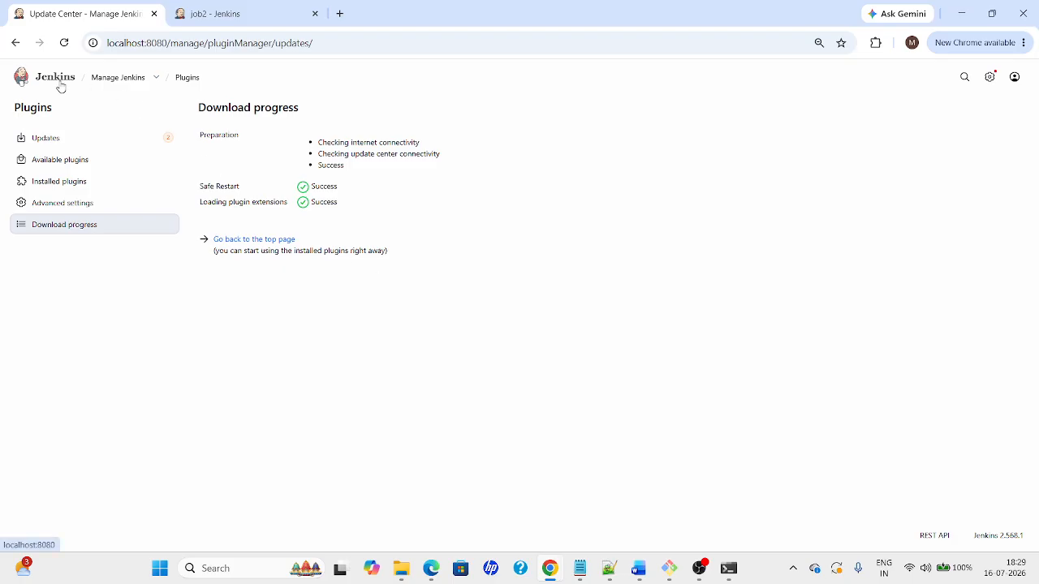
{"action": "left_click", "coordinate": [255, 241]}
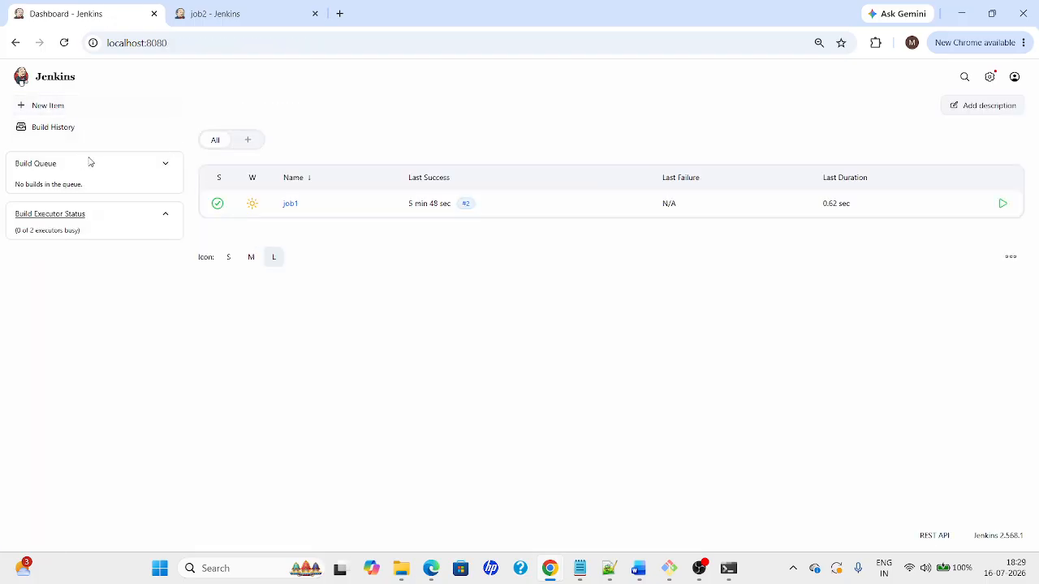
Load localhost:8080/safeRestart, which reports Jenkins cannot restart itself as configured
{"action": "left_click", "coordinate": [168, 42]}
{"action": "left_click", "coordinate": [177, 43]}
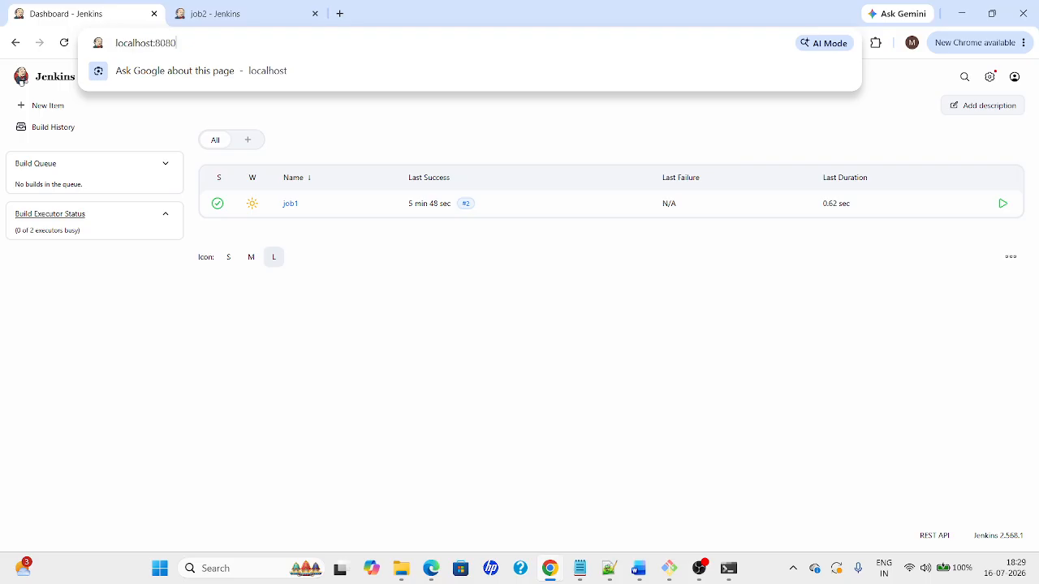
{"action": "type", "text": "/"}
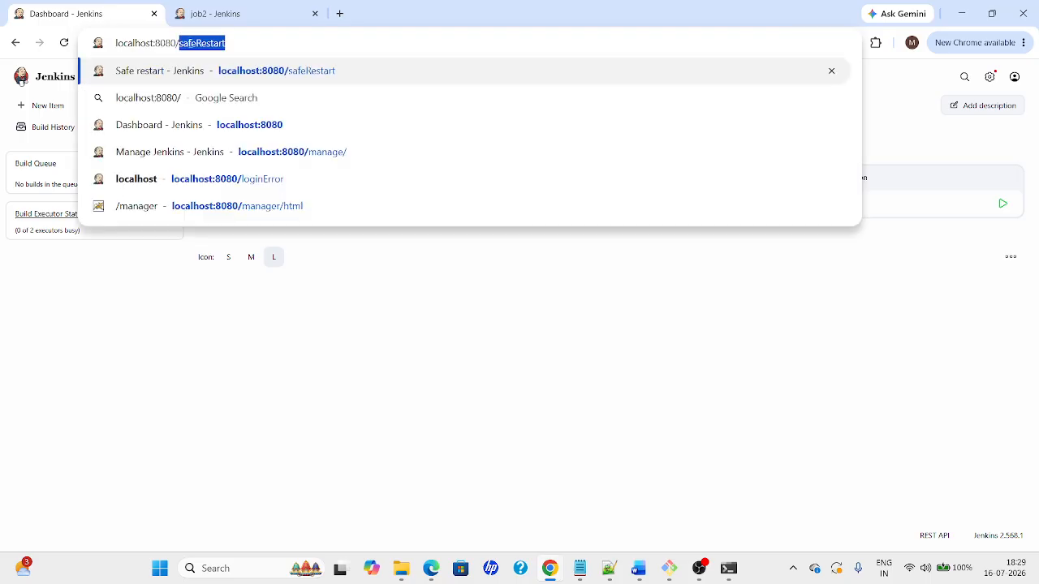
{"action": "key", "text": "Right"}
{"action": "key", "text": "Return"}
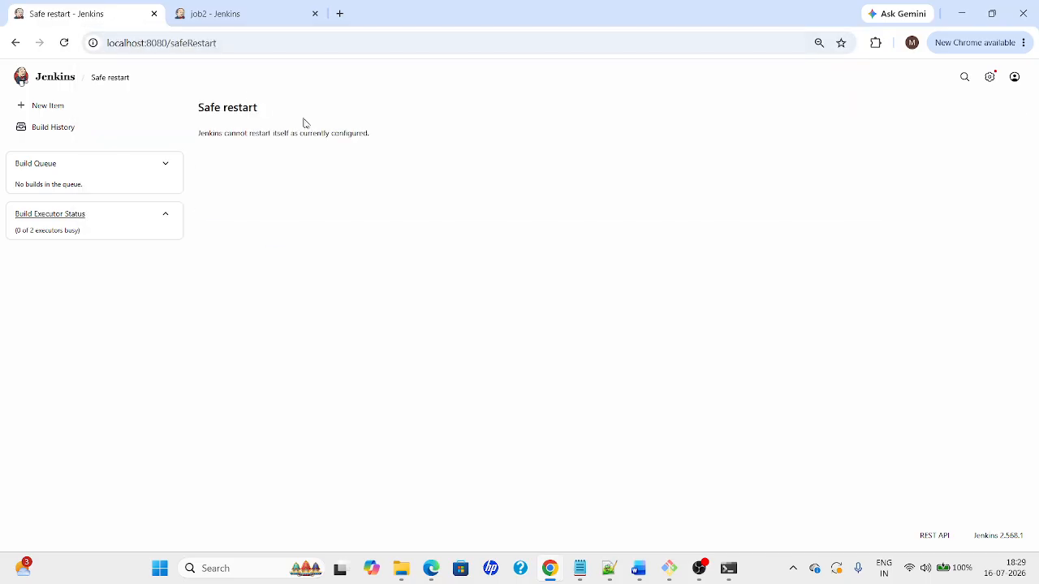
Copy the cannot-restart error message into a new browser tab's search box
{"action": "left_click_drag", "start_coordinate": [198, 133], "coordinate": [411, 127]}
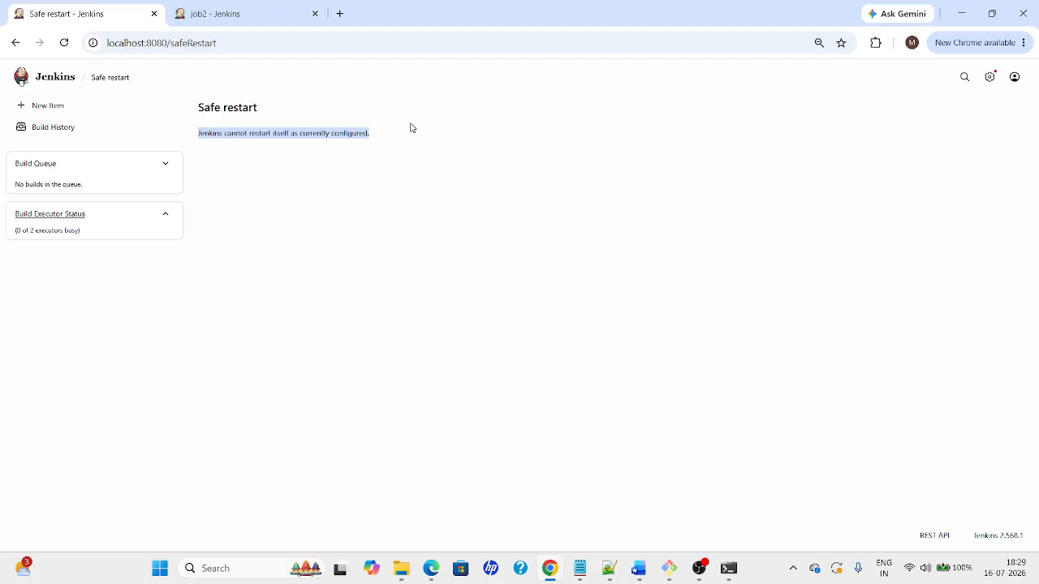
{"action": "left_click", "coordinate": [340, 13]}
{"action": "key", "text": "ctrl+v"}
Google the restart error, note the 'Install as Windows service' advice, and return to the Jenkins dashboard
{"action": "key", "text": "Return"}
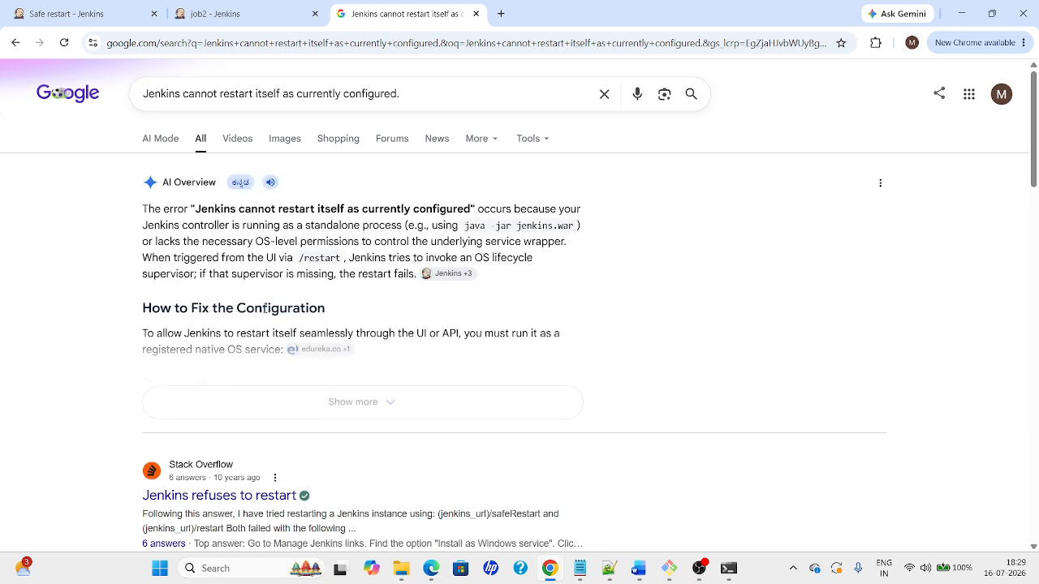
{"action": "left_click", "coordinate": [331, 408]}
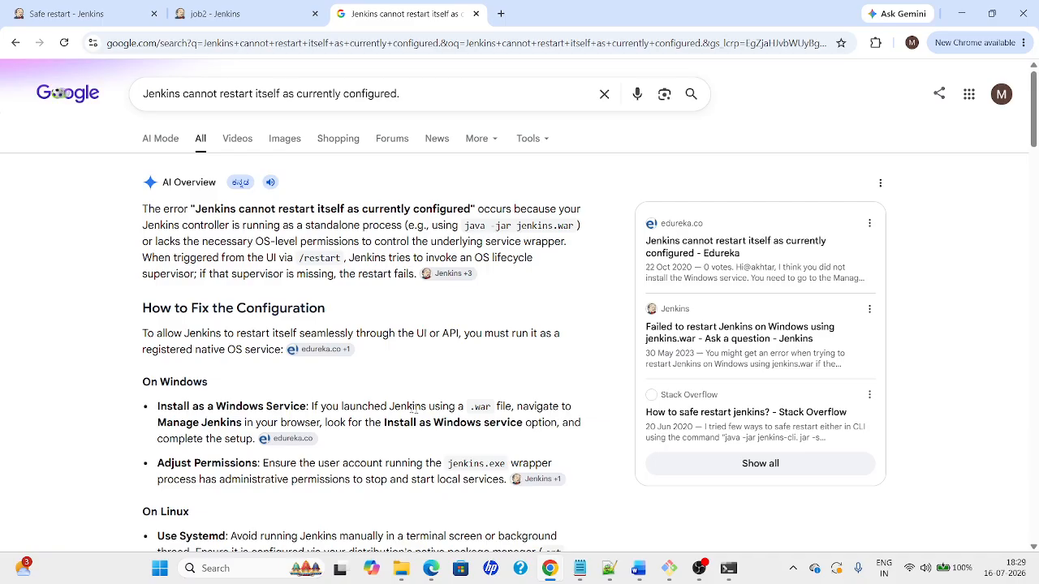
{"action": "scroll", "coordinate": [430, 420], "scroll_direction": "down", "scroll_amount": 2}
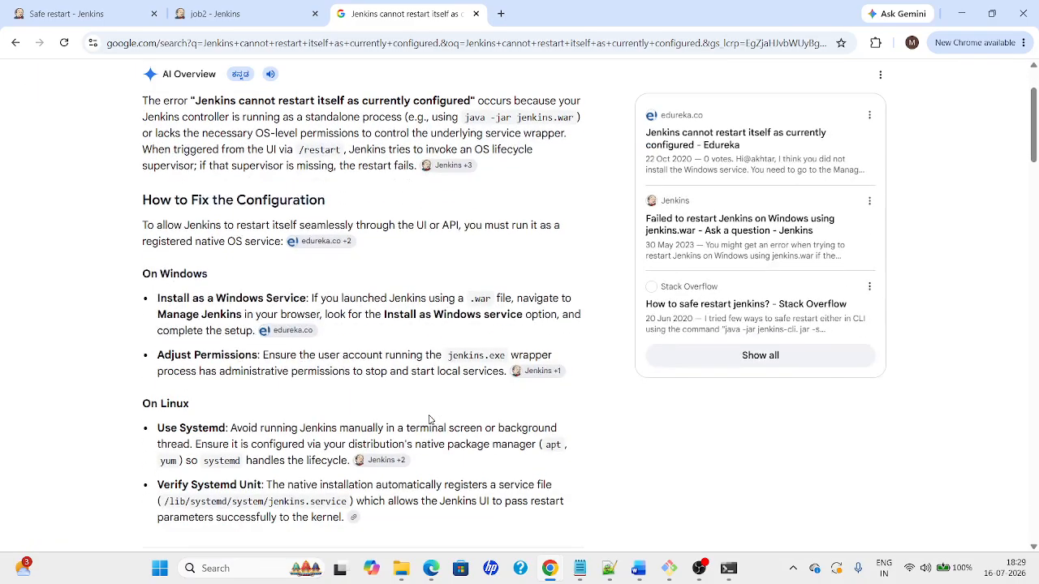
{"action": "scroll", "coordinate": [430, 420], "scroll_direction": "down", "scroll_amount": 1}
{"action": "scroll", "coordinate": [430, 420], "scroll_direction": "down", "scroll_amount": 1}
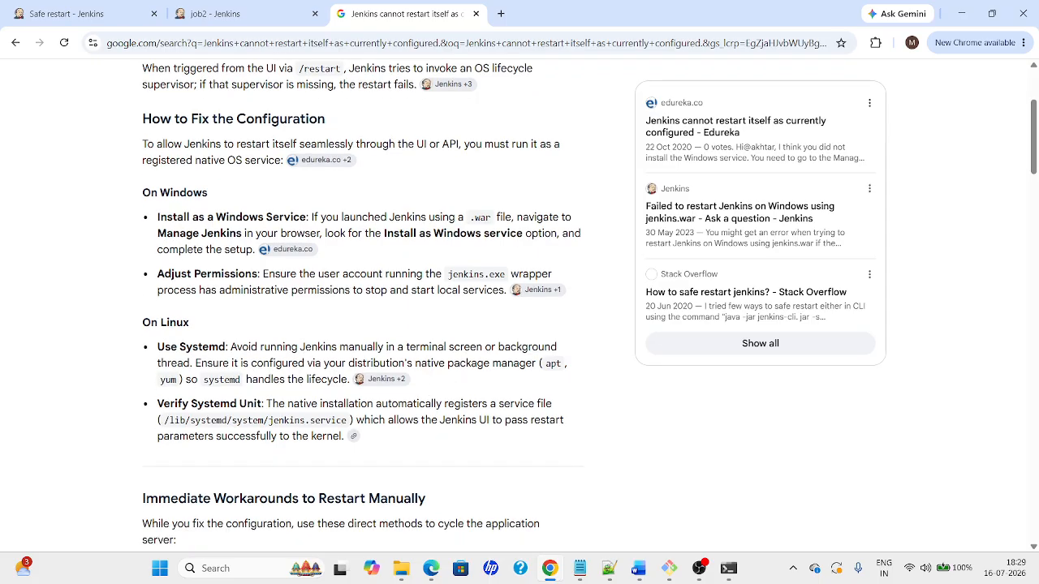
{"action": "left_click_drag", "start_coordinate": [384, 233], "coordinate": [522, 233]}
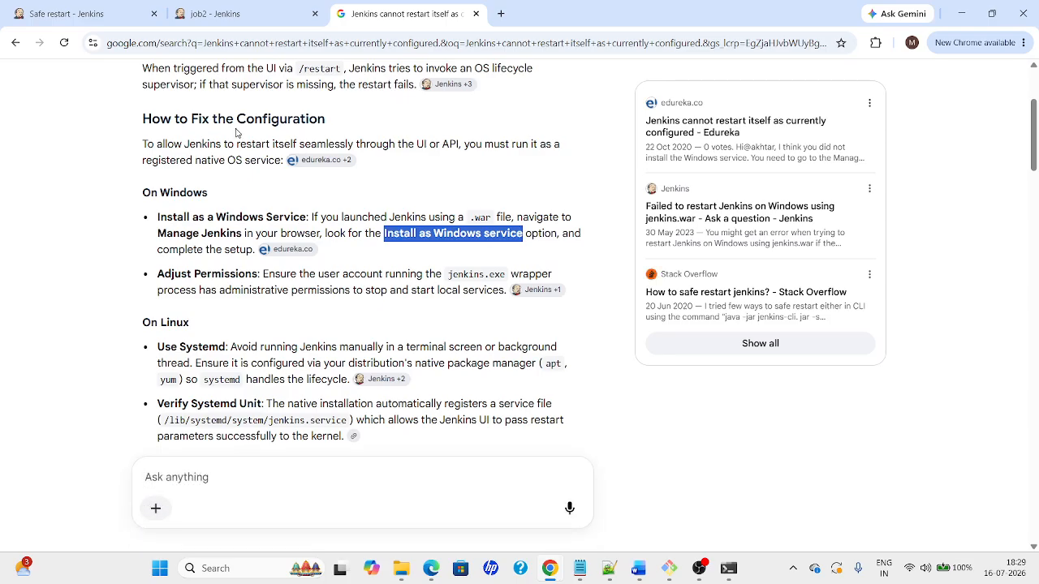
{"action": "left_click", "coordinate": [68, 13]}
{"action": "left_click", "coordinate": [52, 78]}
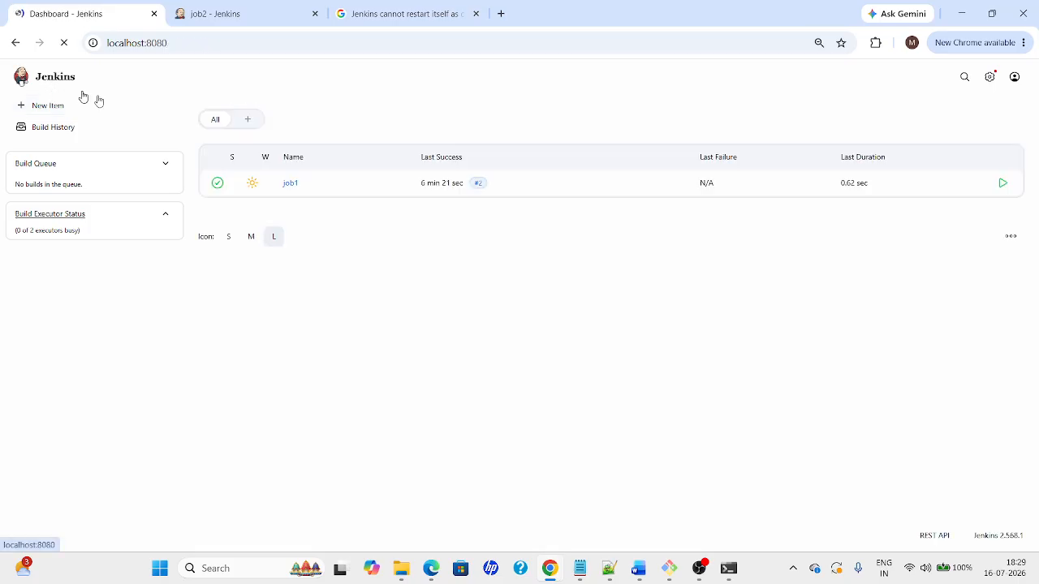
Search the Manage Jenkins page for a Windows service install option
{"action": "left_click", "coordinate": [990, 77]}
{"action": "key", "text": "ctrl+f"}
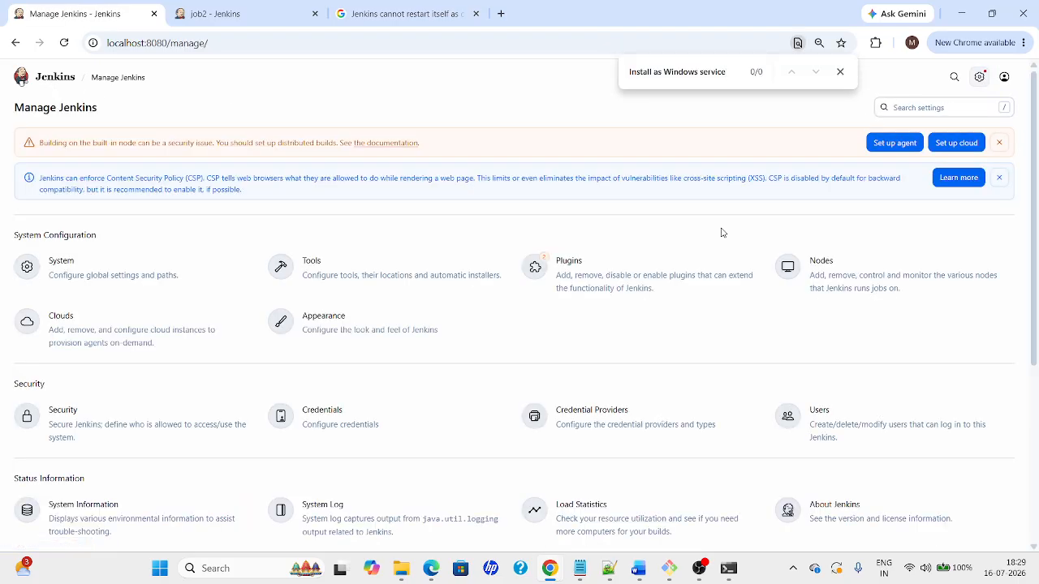
{"action": "left_click", "coordinate": [394, 16]}
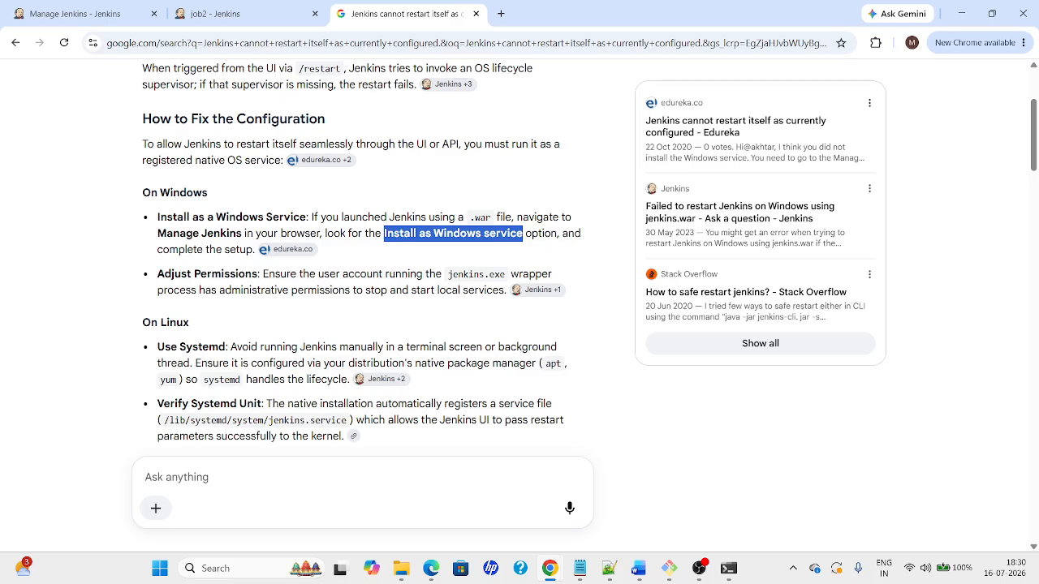
{"action": "left_click", "coordinate": [71, 16]}
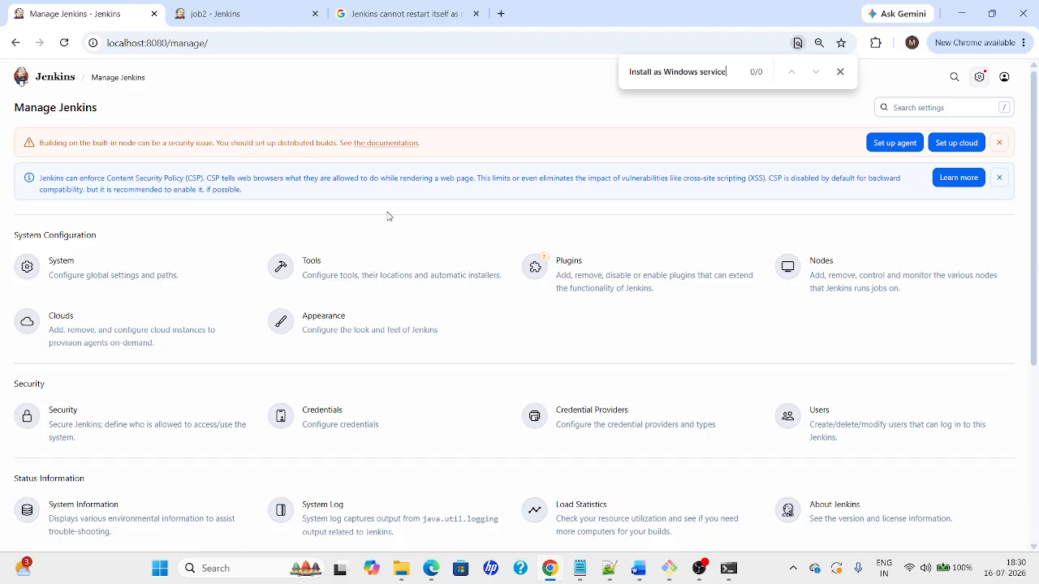
{"action": "key", "text": "ctrl+f"}
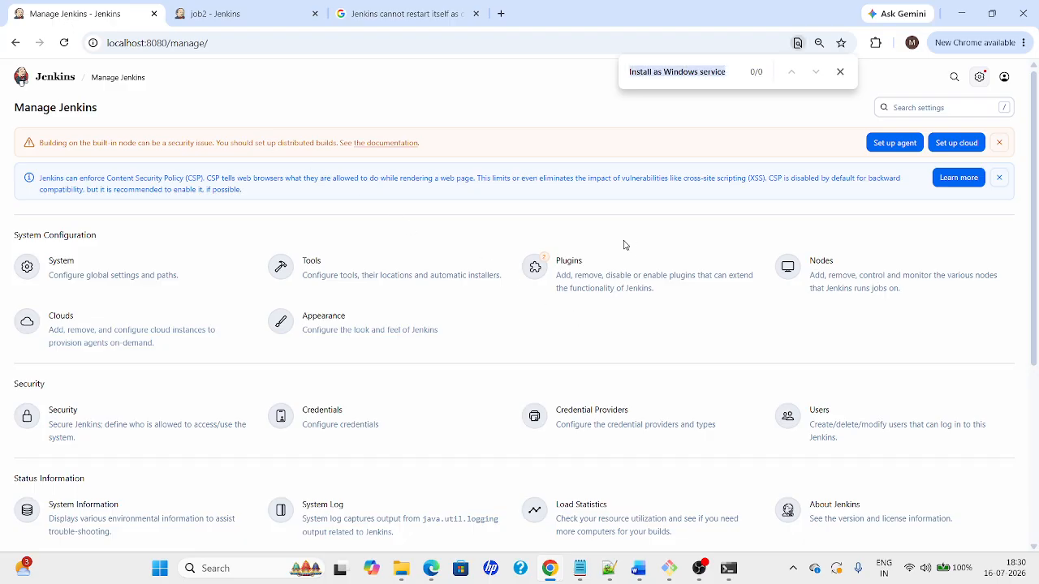
{"action": "type", "text": "windo"}
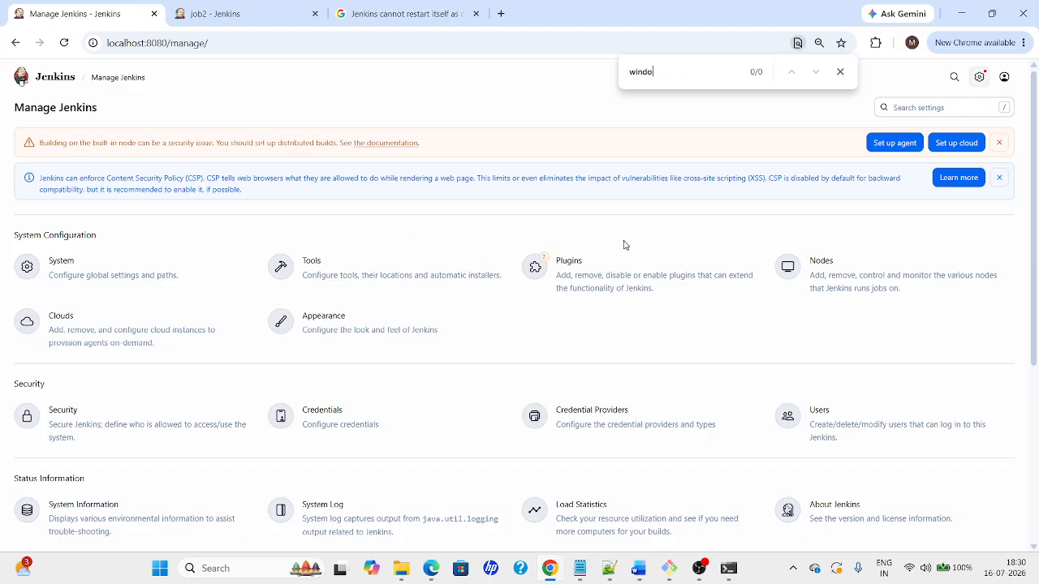
{"action": "type", "text": "n"}
{"action": "key", "text": "BackSpace"}
{"action": "key", "text": "BackSpace"}
{"action": "key", "text": "BackSpace"}
{"action": "scroll", "coordinate": [1028, 335], "scroll_direction": "down", "scroll_amount": 2}
{"action": "scroll", "coordinate": [1028, 335], "scroll_direction": "down", "scroll_amount": 2}
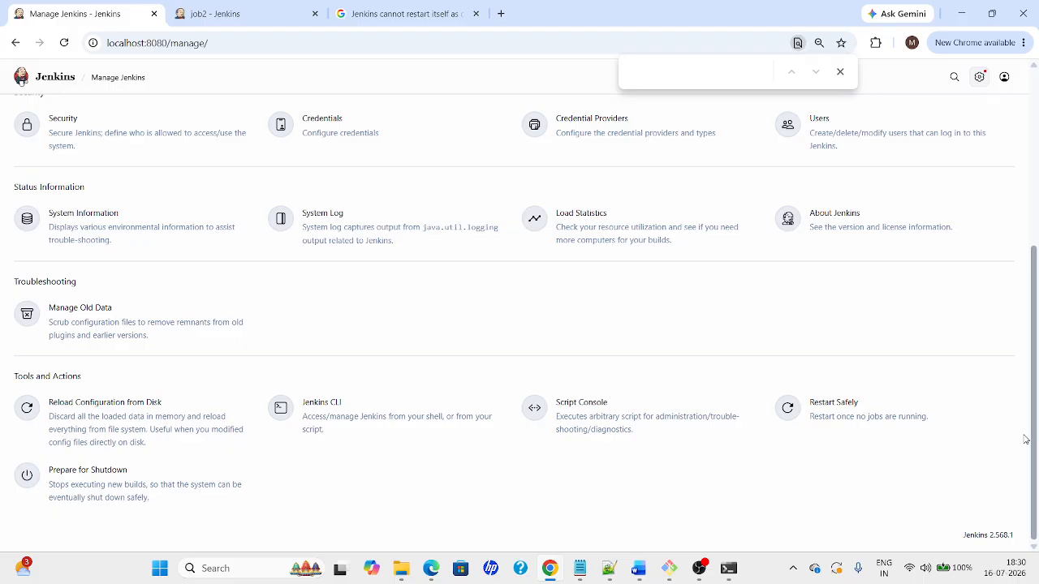
Try Restart Safely, which still cannot restart, then switch to the job2 page
{"action": "left_click", "coordinate": [829, 417]}
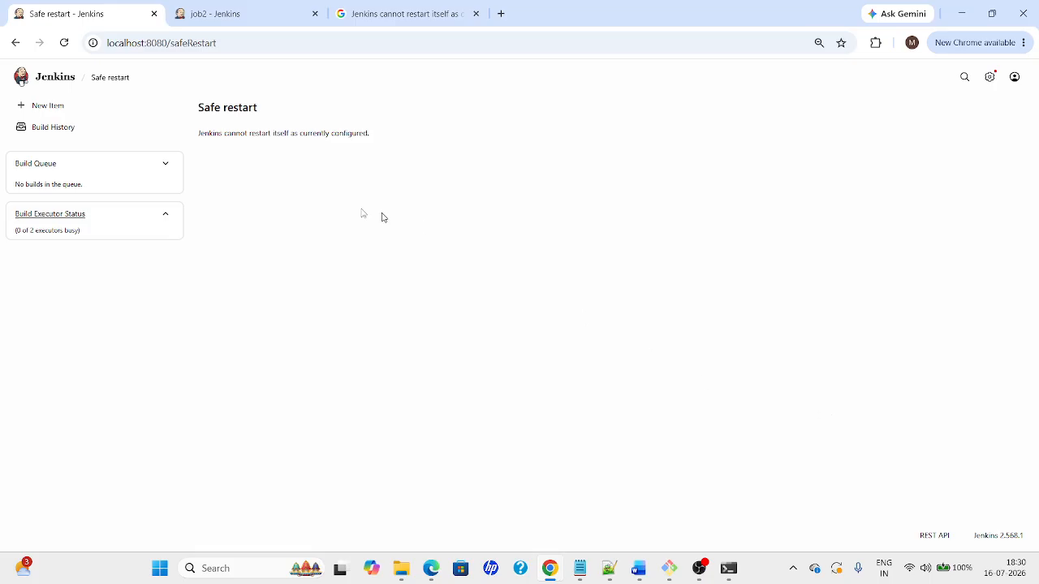
{"action": "left_click", "coordinate": [16, 43]}
{"action": "left_click", "coordinate": [215, 14]}
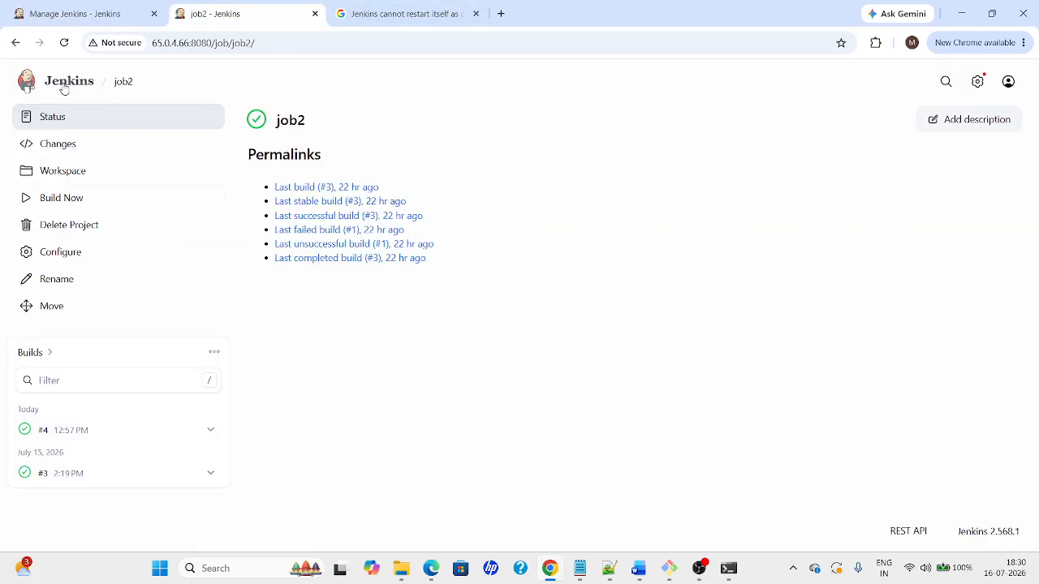
Replace the job path on 65.0.4.66:8080 with 'SafeRestrart', which loads a Not Found page
{"action": "left_click_drag", "start_coordinate": [212, 43], "coordinate": [266, 43]}
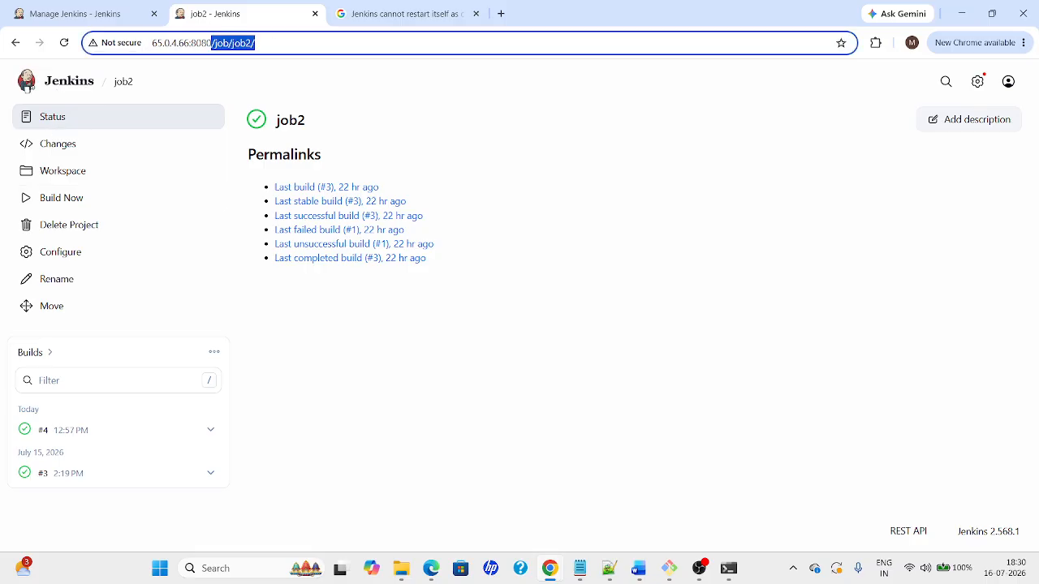
{"action": "key", "text": "BackSpace"}
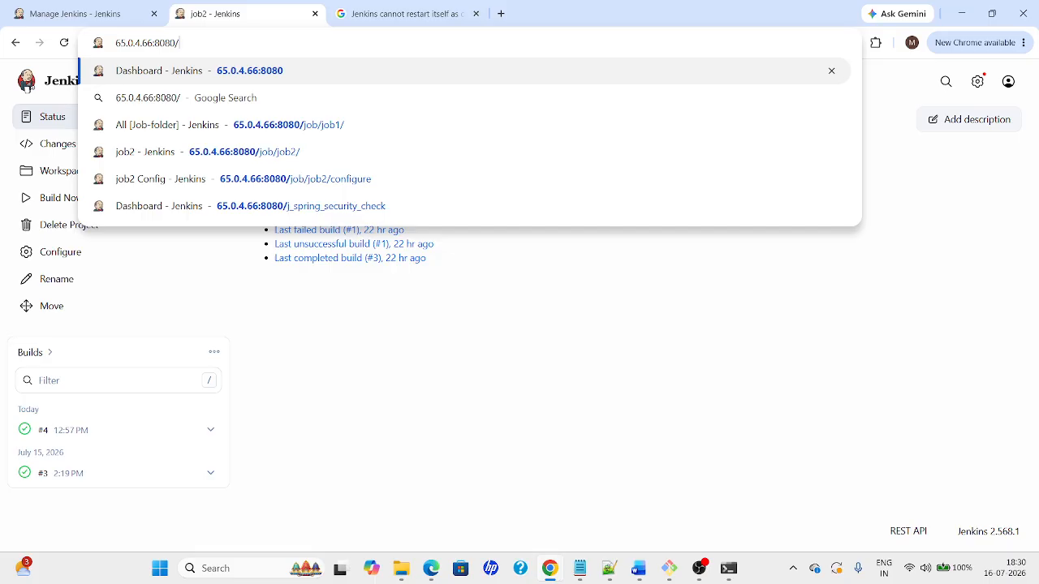
{"action": "type", "text": "Safe"}
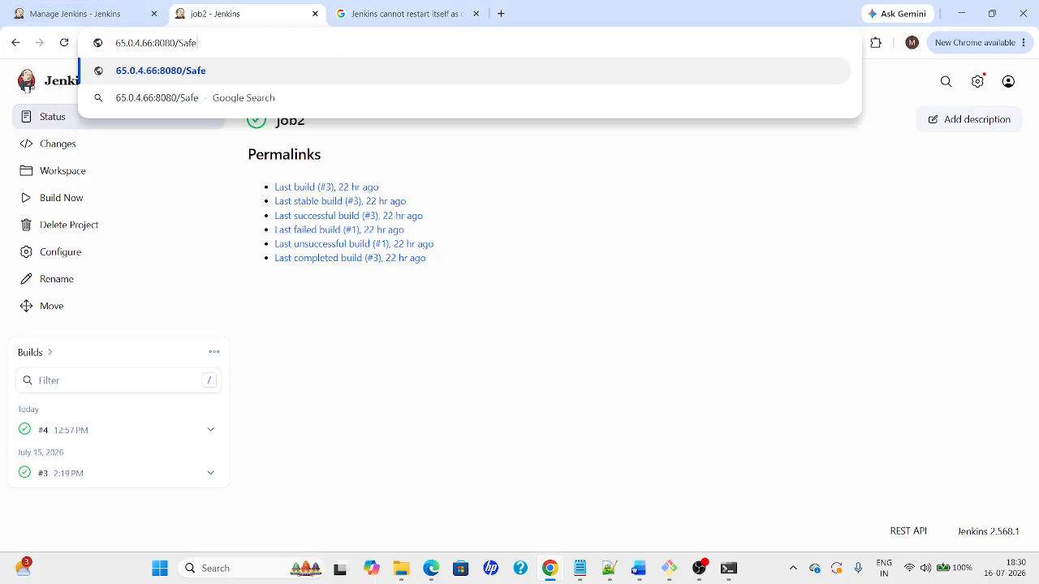
{"action": "type", "text": "Re"}
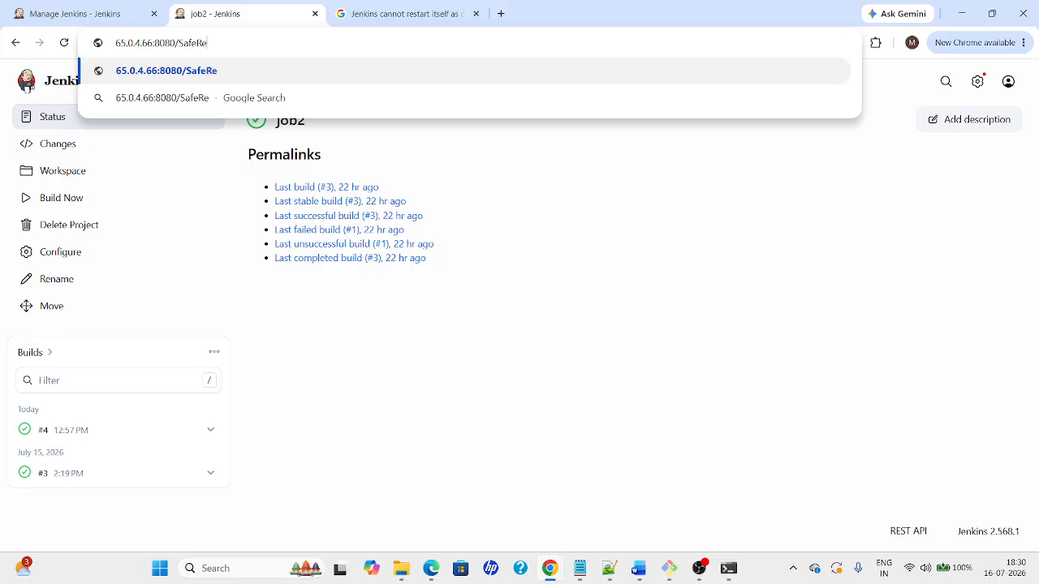
{"action": "type", "text": "strart"}
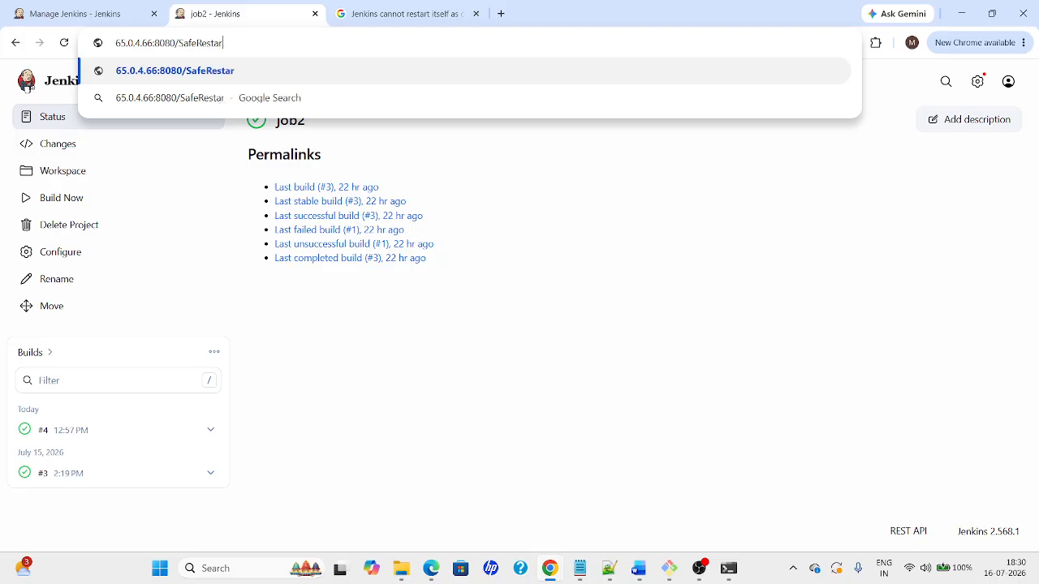
{"action": "key", "text": "Return"}
Check the guide and correct the address to /safeRestart so the Safe restart page loads
{"action": "key", "text": "alt+Tab"}
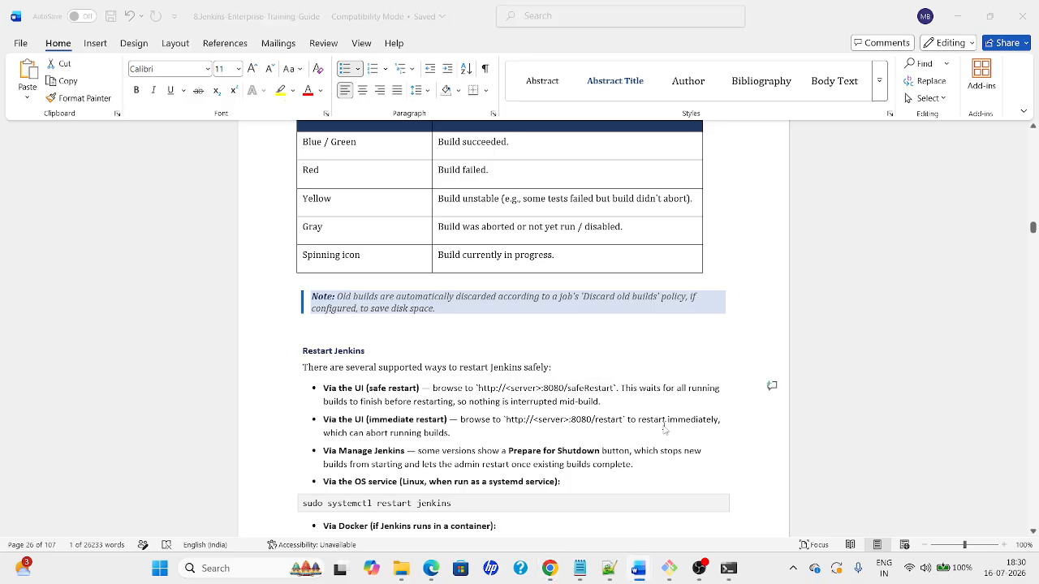
{"action": "key", "text": "alt+Tab"}
{"action": "left_click", "coordinate": [220, 45]}
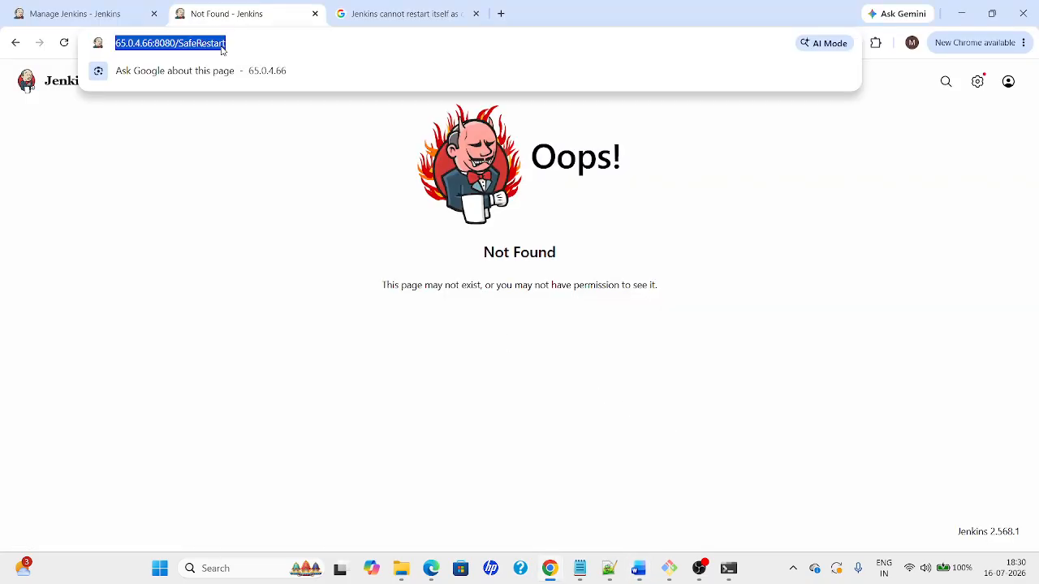
{"action": "left_click", "coordinate": [183, 46]}
{"action": "key", "text": "BackSpace"}
{"action": "type", "text": "s"}
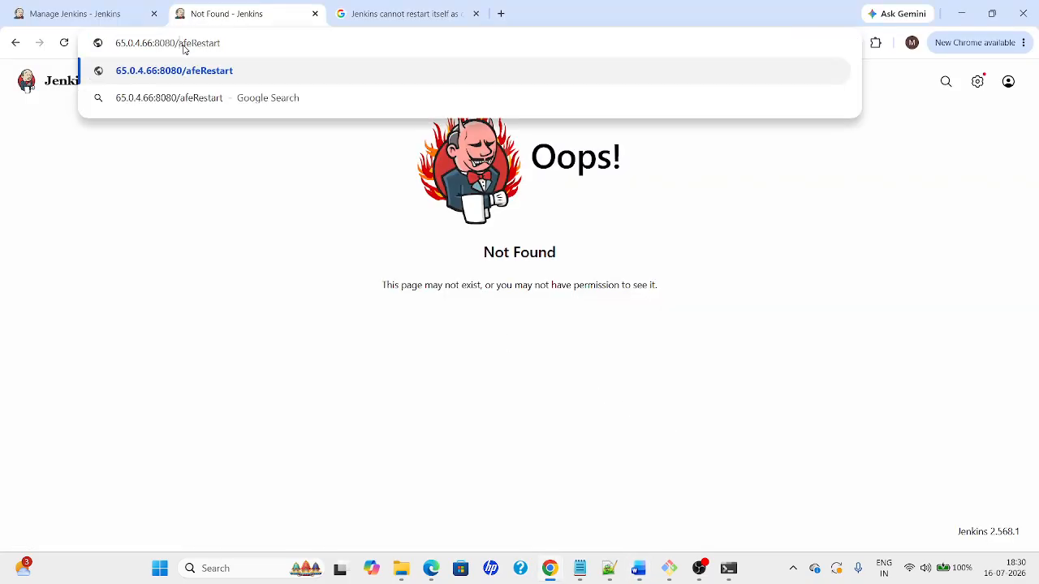
{"action": "key", "text": "Return"}
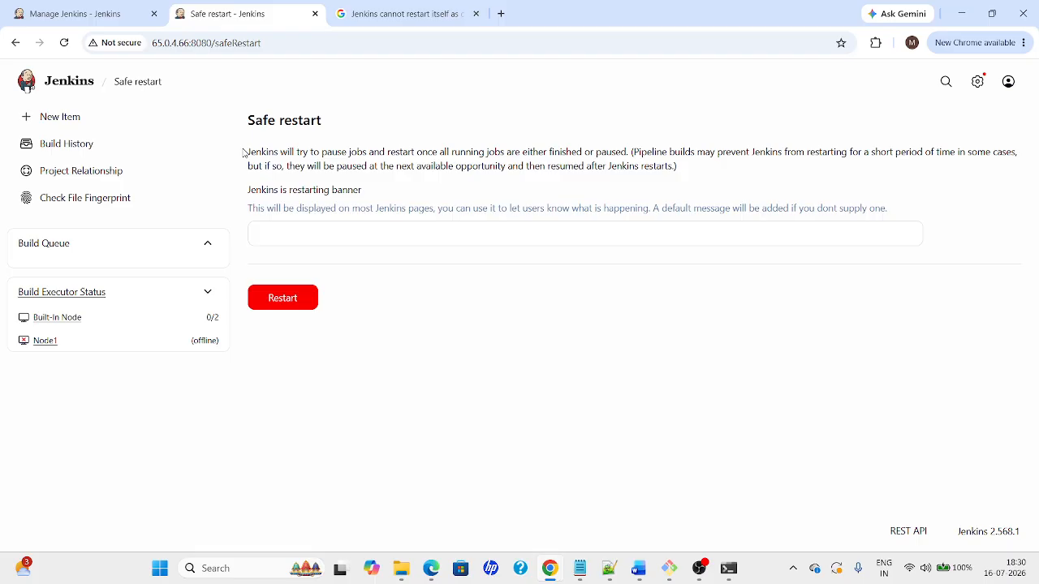
Set the banner message to 'Restarting to update pluging' and launch the safe restart
{"action": "left_click_drag", "start_coordinate": [243, 153], "coordinate": [751, 183]}
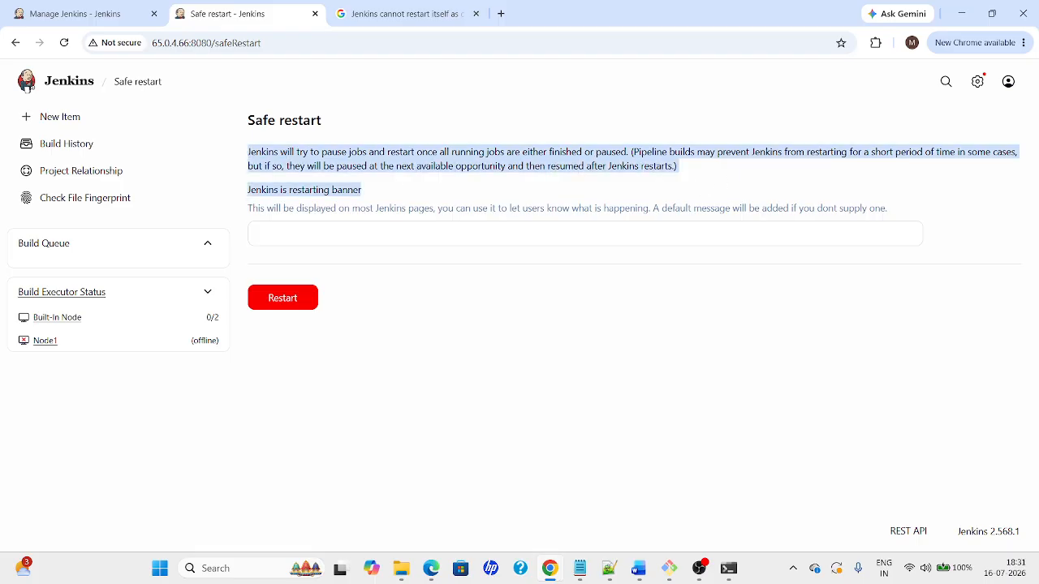
{"action": "left_click", "coordinate": [672, 178]}
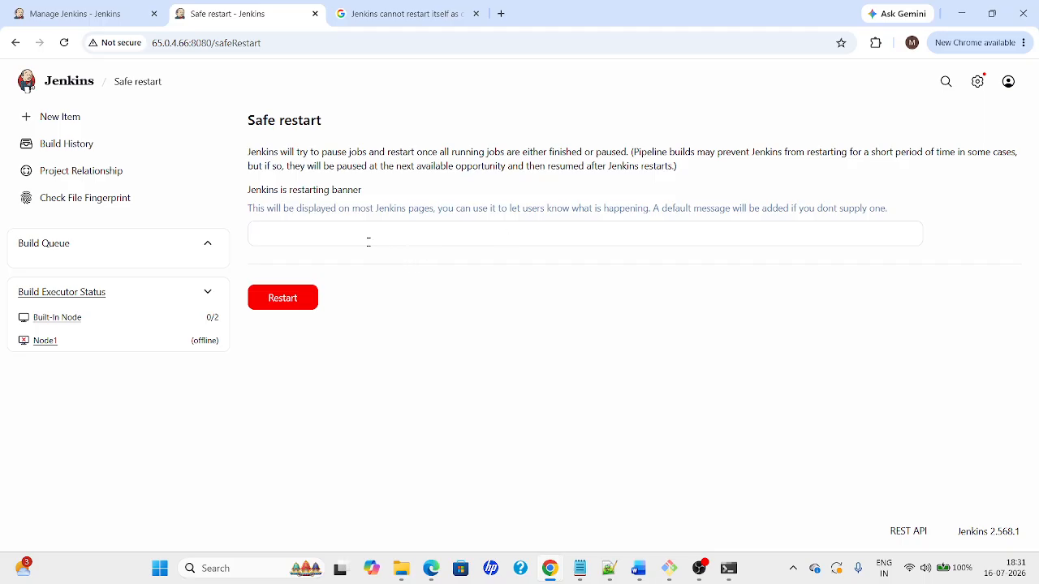
{"action": "left_click", "coordinate": [488, 234]}
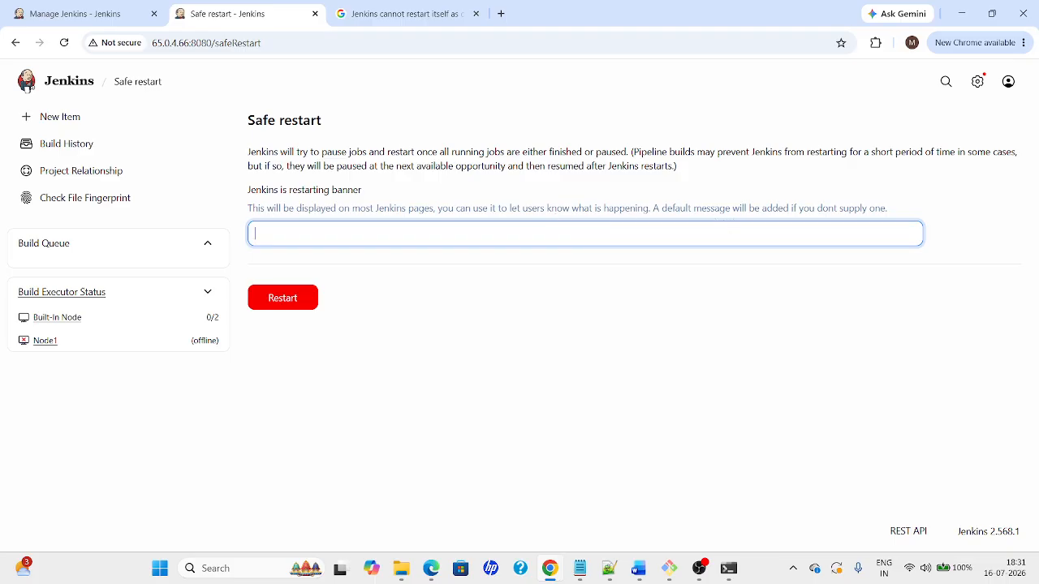
{"action": "type", "text": "Restarting to update plugin"}
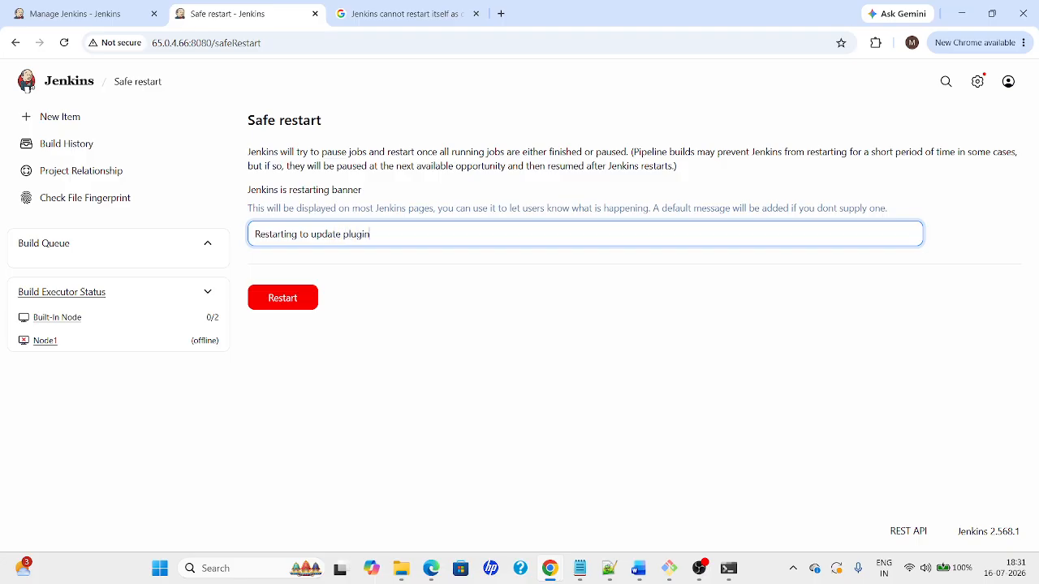
{"action": "type", "text": "g"}
{"action": "left_click", "coordinate": [292, 300]}
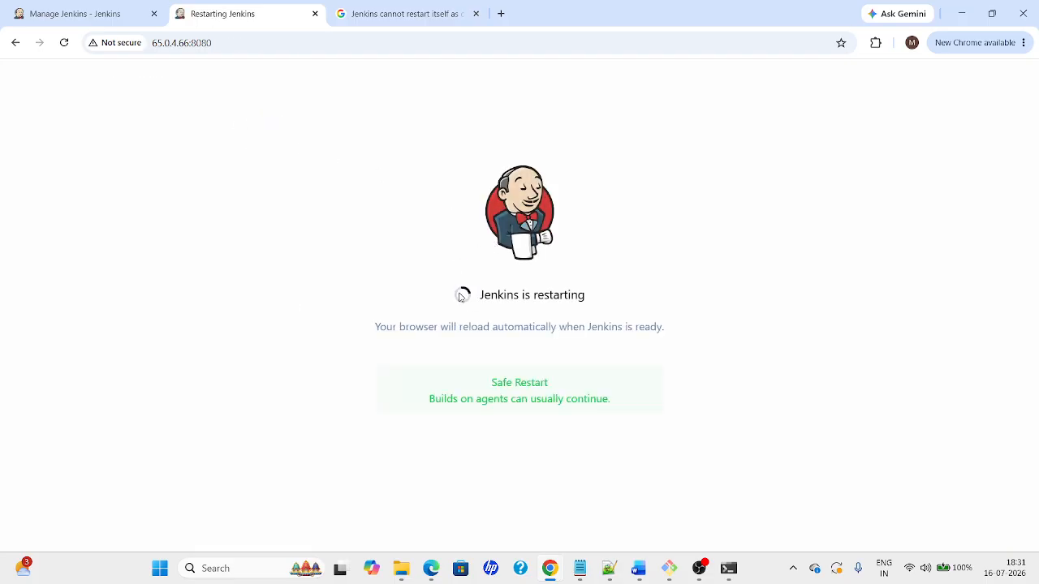
Highlight the restarting status and the note about agent builds continuing, then switch away from the browser
{"action": "left_click_drag", "start_coordinate": [480, 297], "coordinate": [615, 301]}
{"action": "left_click_drag", "start_coordinate": [488, 382], "coordinate": [619, 401]}
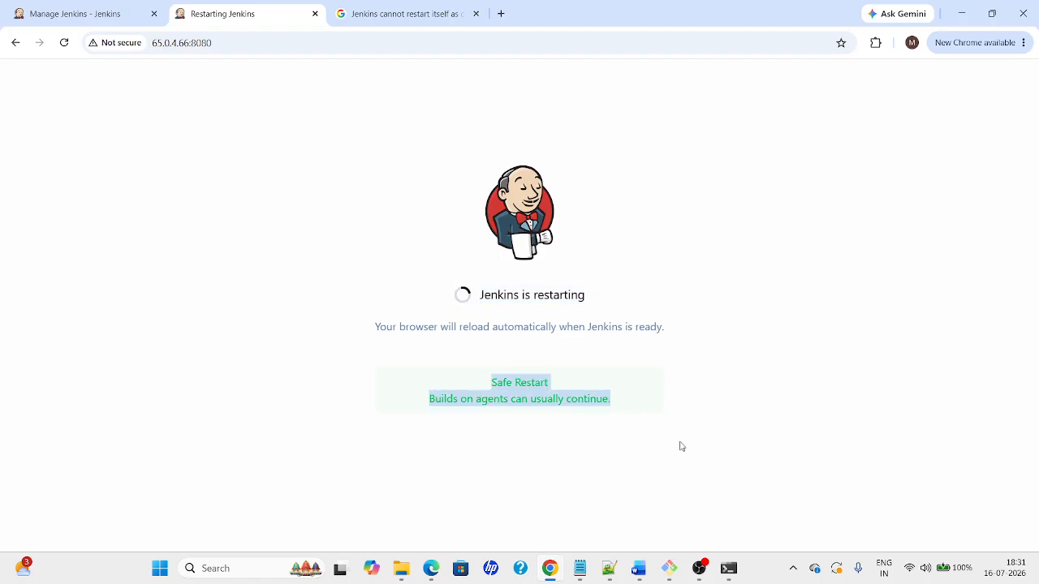
{"action": "key", "text": "alt+Tab"}
{"action": "key", "text": "alt+Tab"}
{"action": "key", "text": "alt+Tab"}
{"action": "key", "text": "alt+Tab"}
{"action": "key", "text": "alt+Tab"}
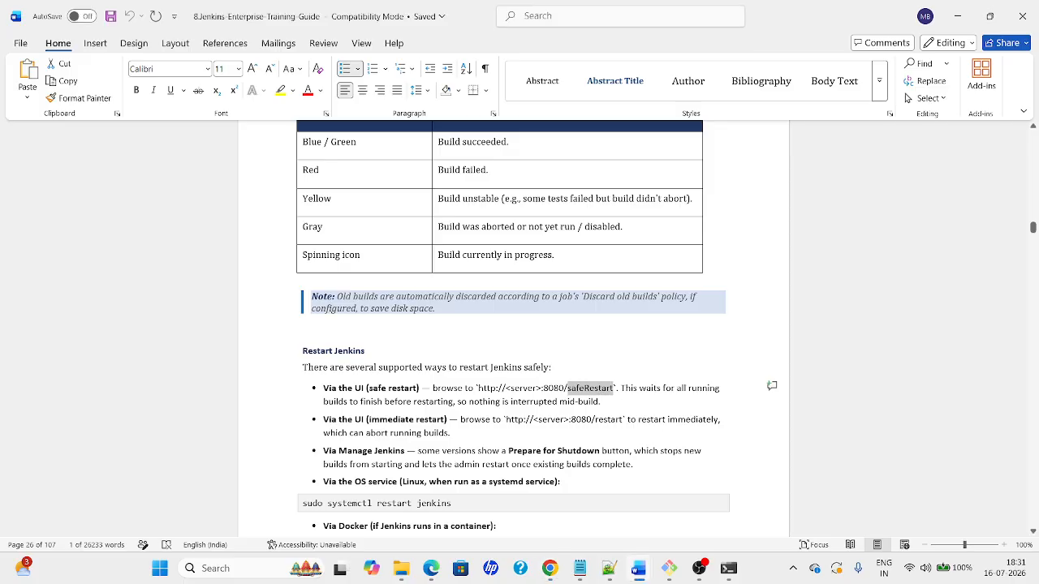
{"action": "left_click", "coordinate": [496, 401]}
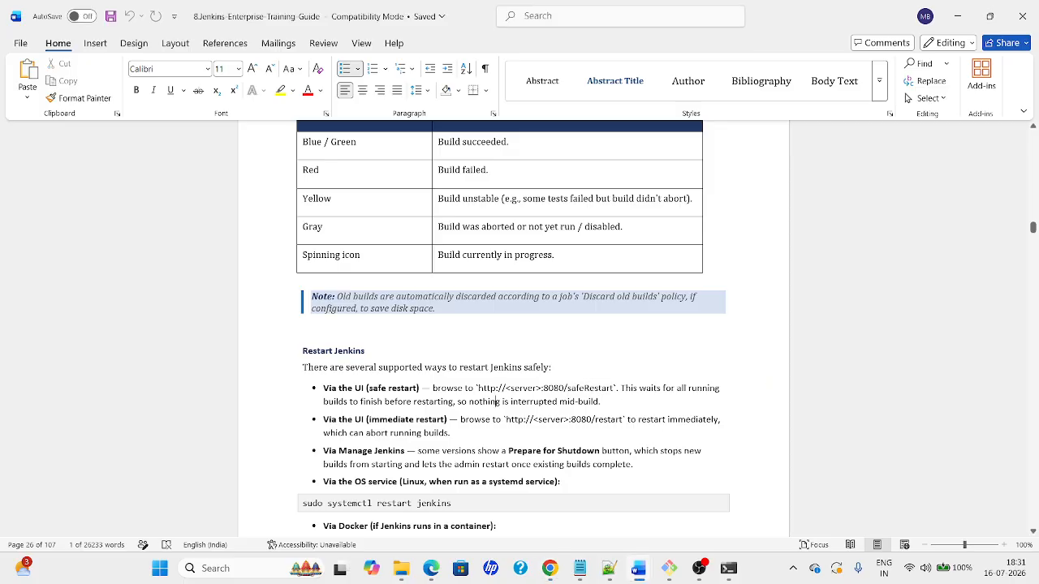
{"action": "left_click", "coordinate": [490, 481]}
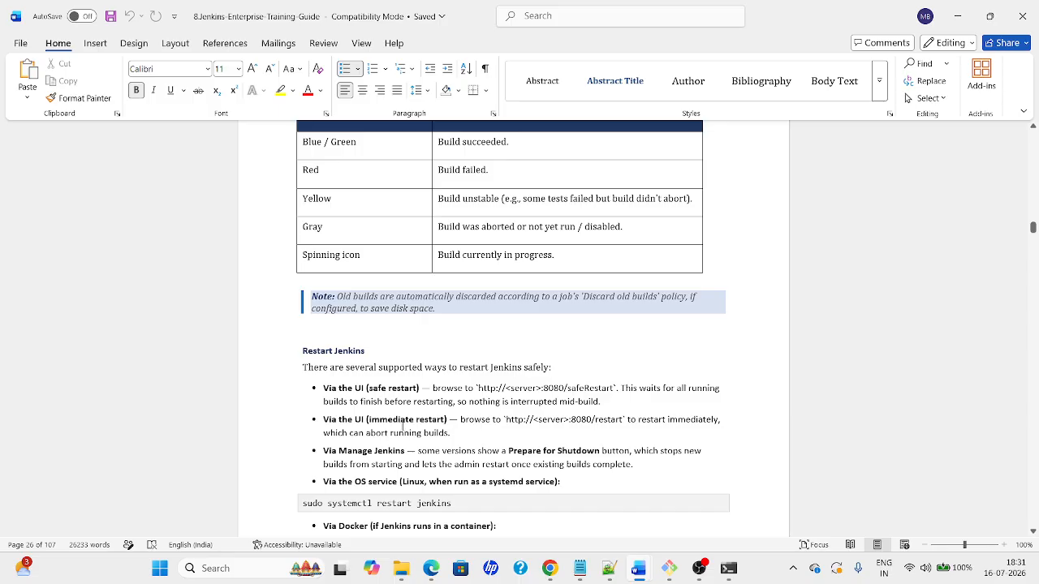
{"action": "left_click", "coordinate": [619, 420]}
Change the local address from manage/ to restart, which also reports Jenkins cannot restart itself
{"action": "key", "text": "alt+Tab"}
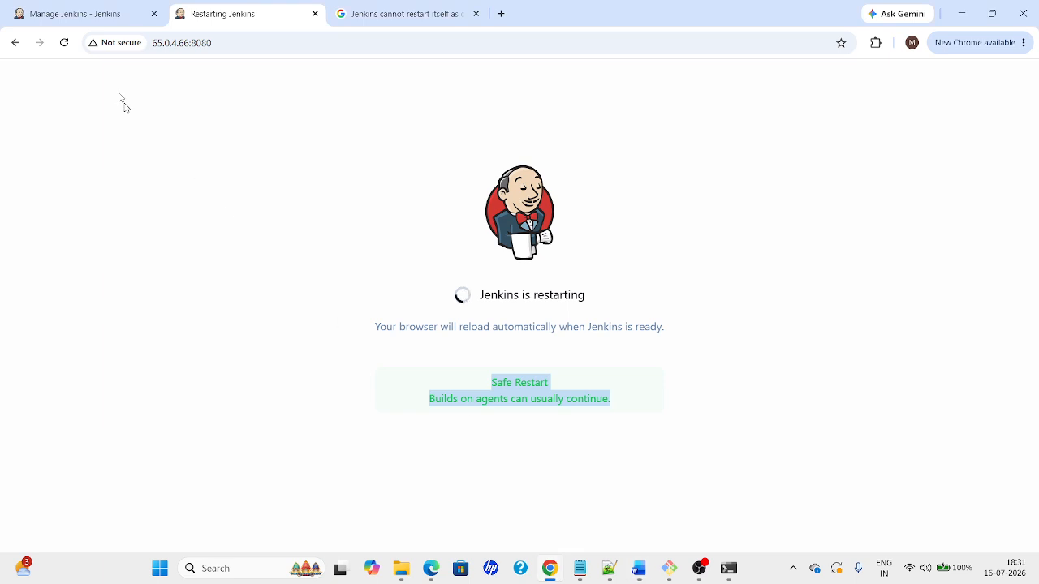
{"action": "left_click", "coordinate": [76, 16]}
{"action": "left_click", "coordinate": [170, 42]}
{"action": "left_click_drag", "start_coordinate": [174, 42], "coordinate": [289, 52]}
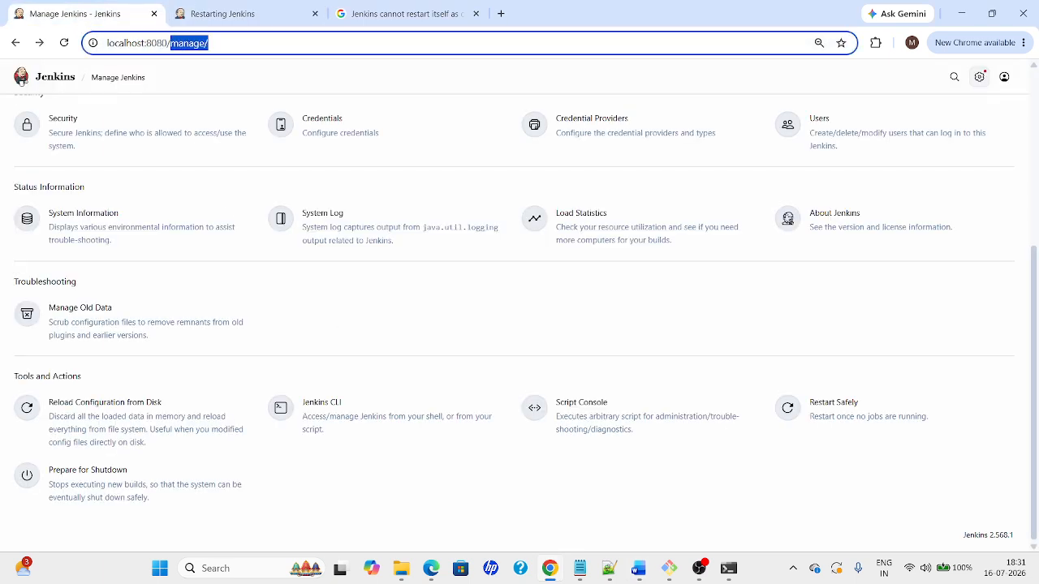
{"action": "key", "text": "BackSpace"}
{"action": "type", "text": "restart"}
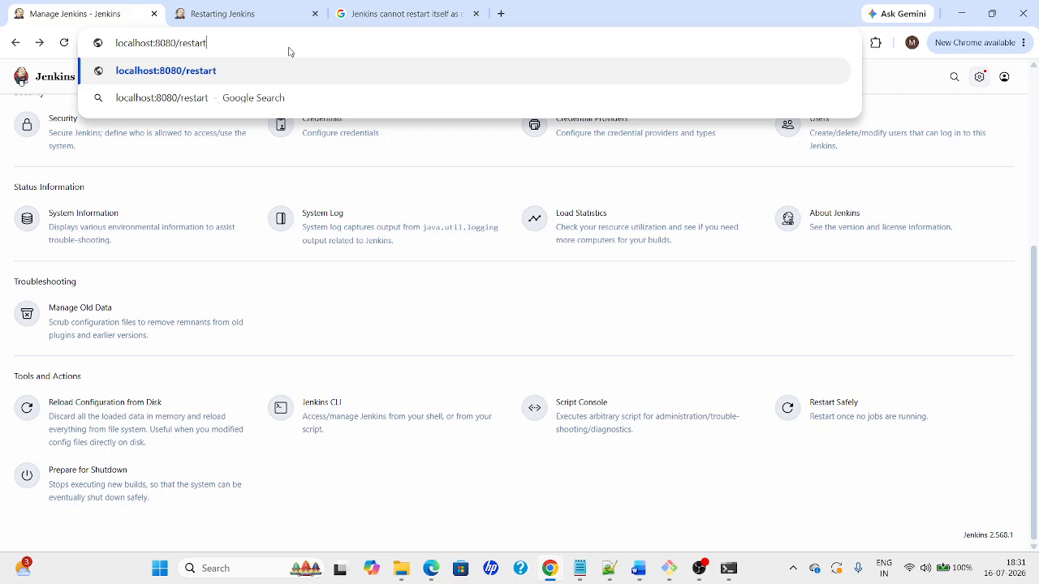
{"action": "key", "text": "Return"}
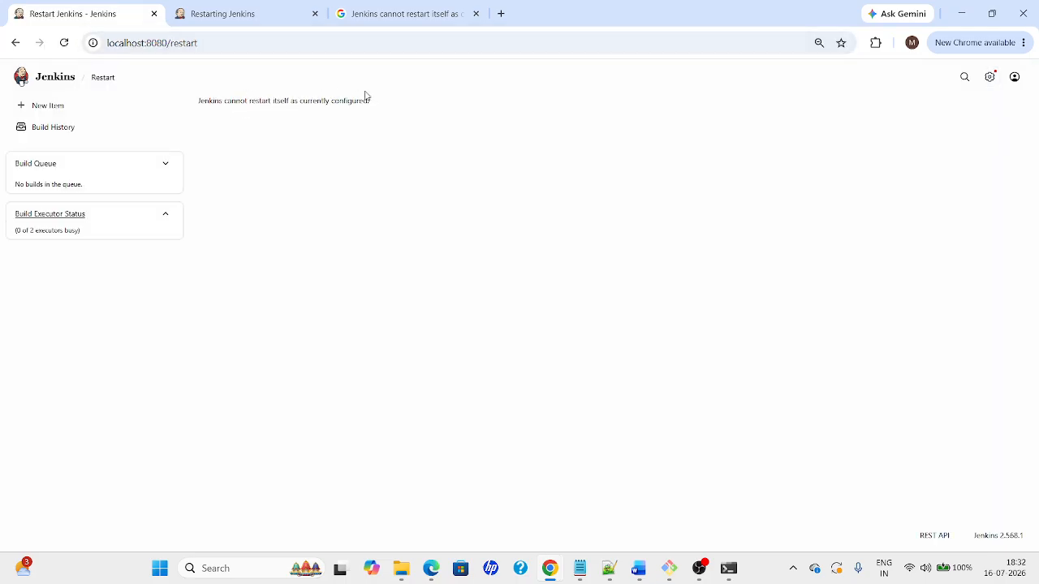
{"action": "left_click", "coordinate": [402, 13]}
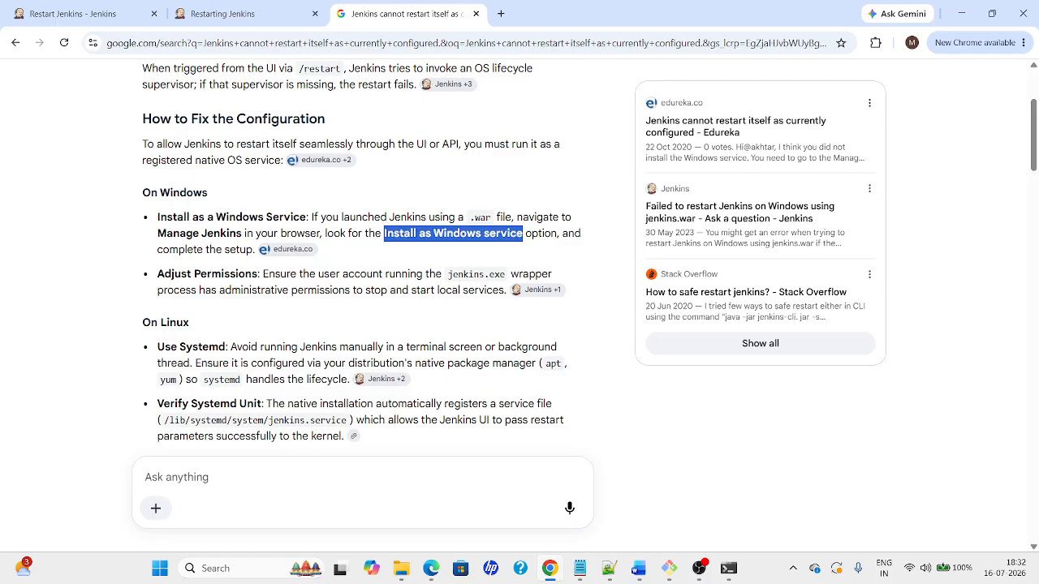
Review Google's advice about jenkins.exe permissions and the .war file, then return to the Jenkins restart tab
{"action": "left_click_drag", "start_coordinate": [448, 274], "coordinate": [510, 277]}
{"action": "left_click", "coordinate": [509, 276]}
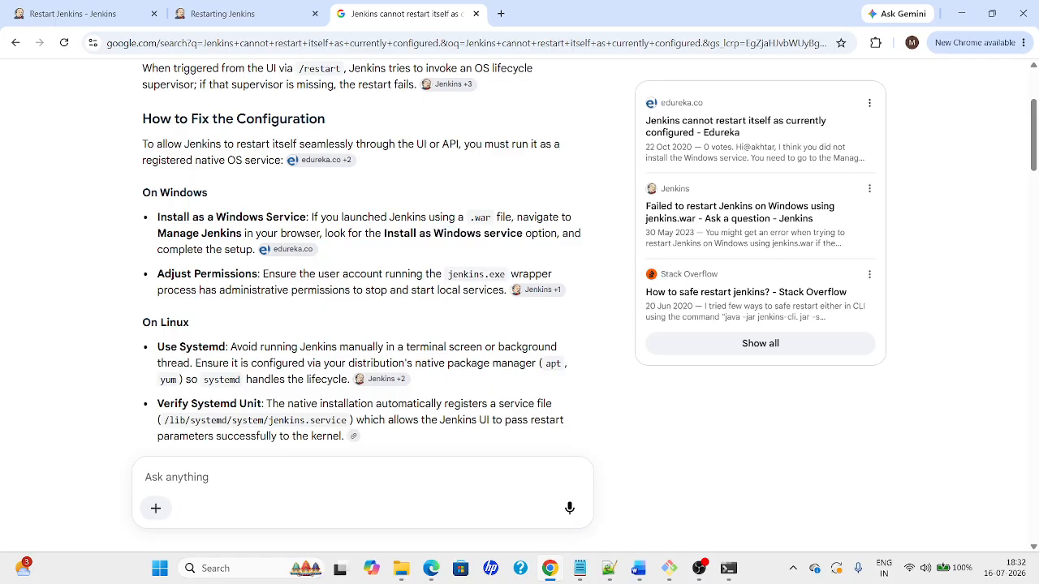
{"action": "left_click_drag", "start_coordinate": [470, 223], "coordinate": [513, 219]}
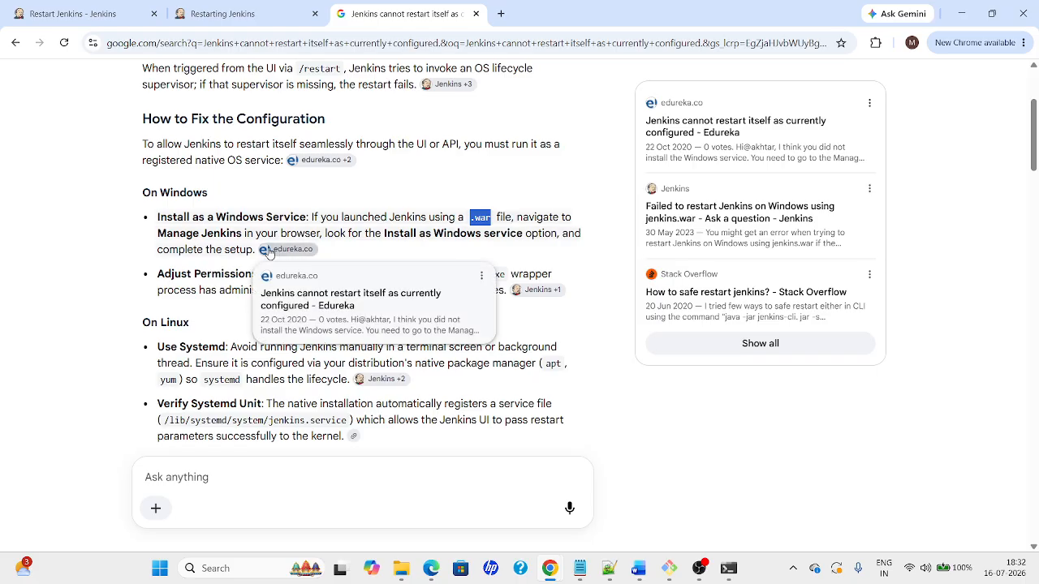
{"action": "left_click", "coordinate": [368, 233]}
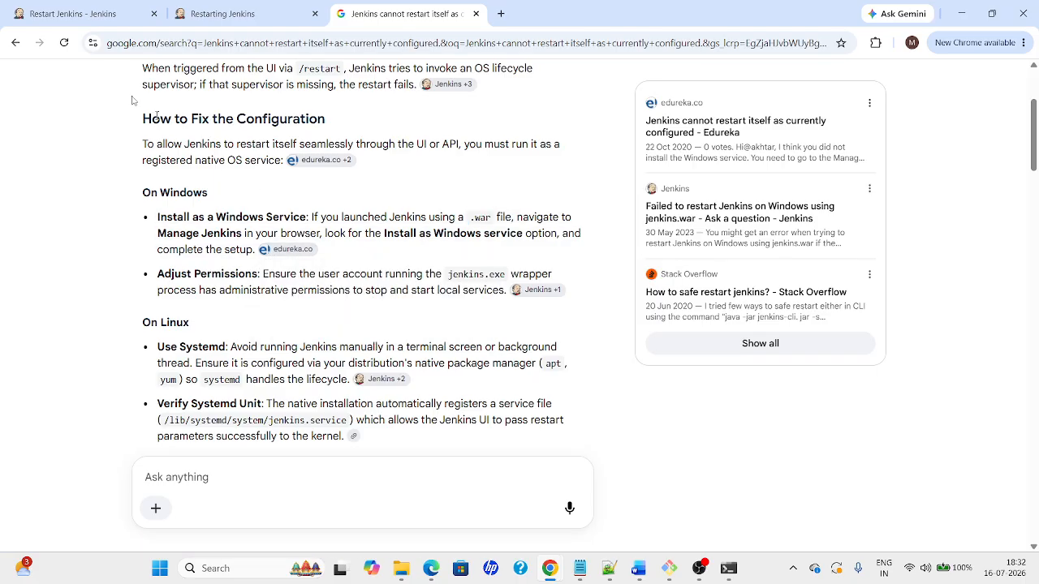
{"action": "left_click", "coordinate": [57, 14]}
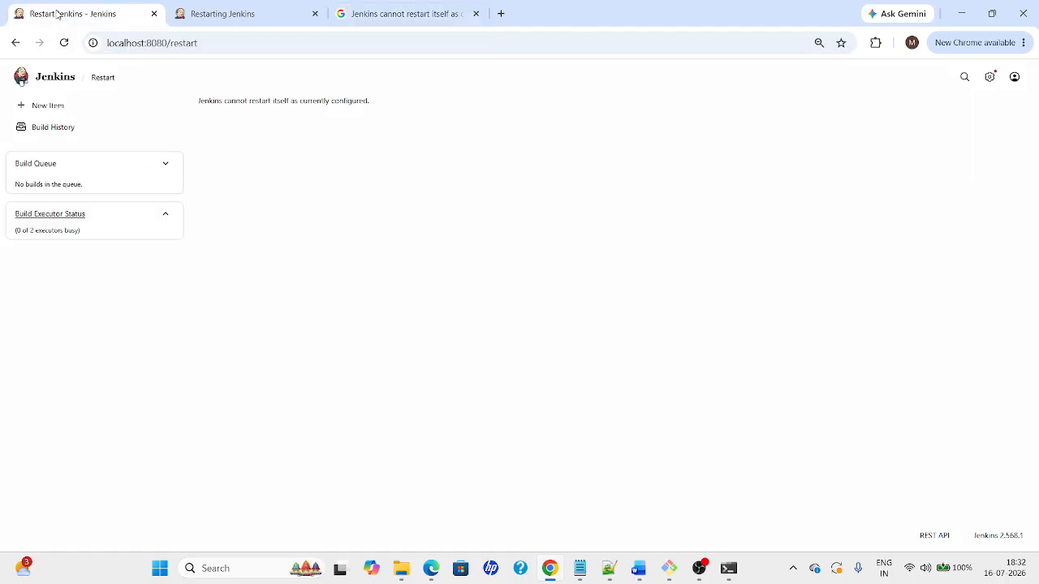
From the dashboard, open Manage Jenkins, view the Plugins page, then go back
{"action": "left_click", "coordinate": [53, 84]}
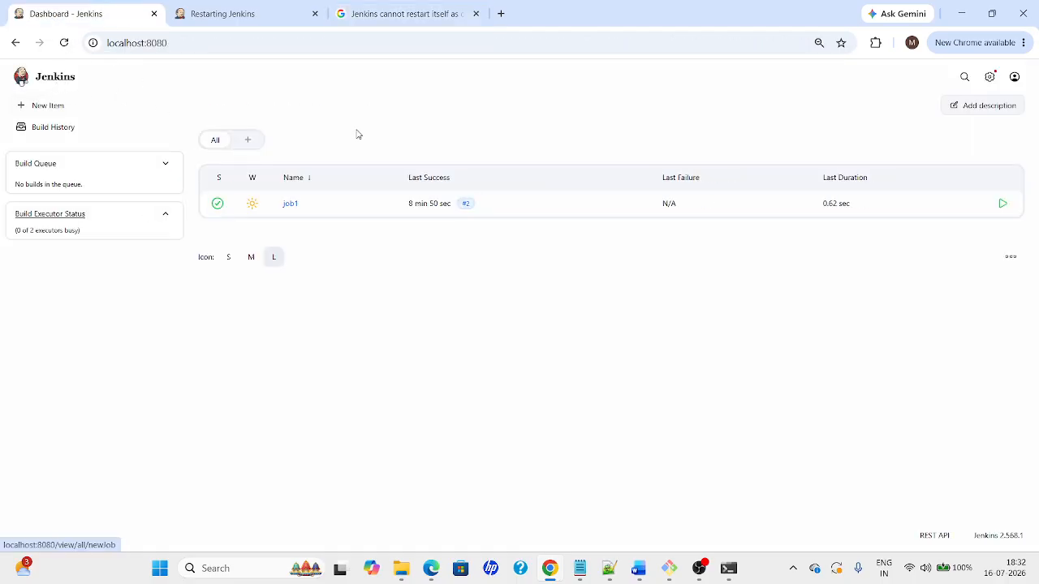
{"action": "left_click", "coordinate": [989, 77]}
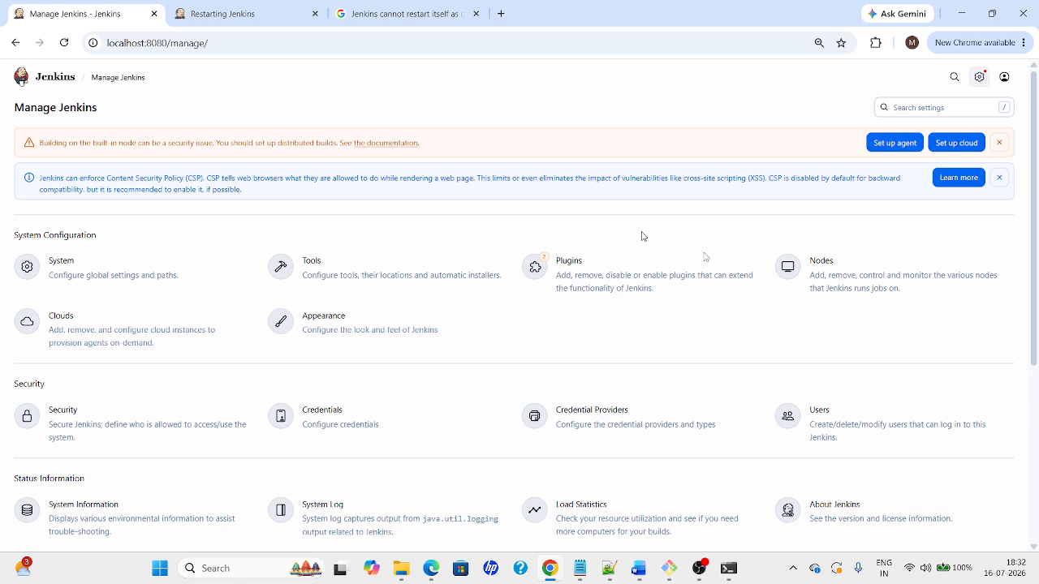
{"action": "left_click", "coordinate": [622, 272]}
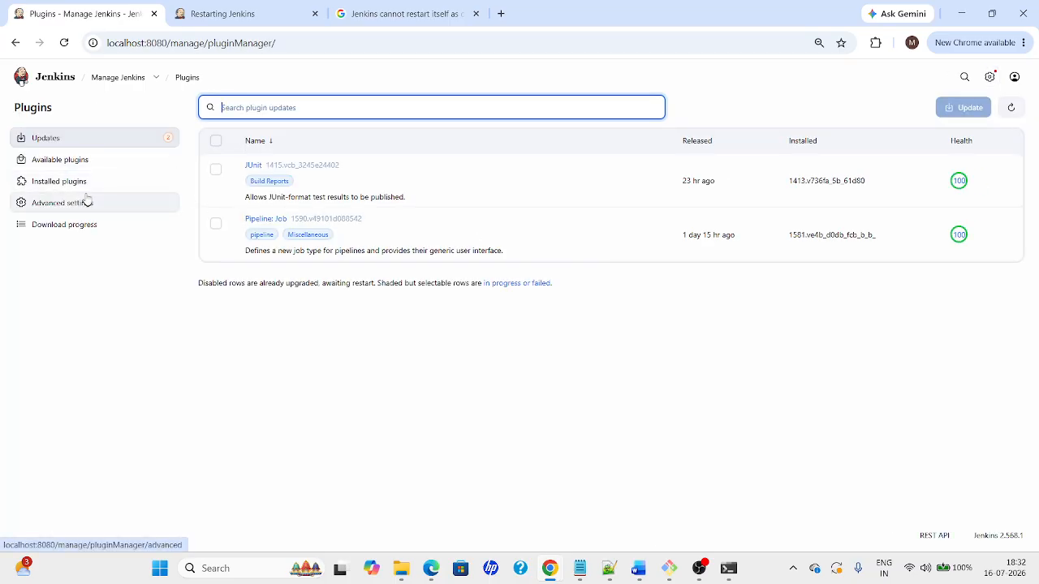
{"action": "left_click", "coordinate": [112, 79]}
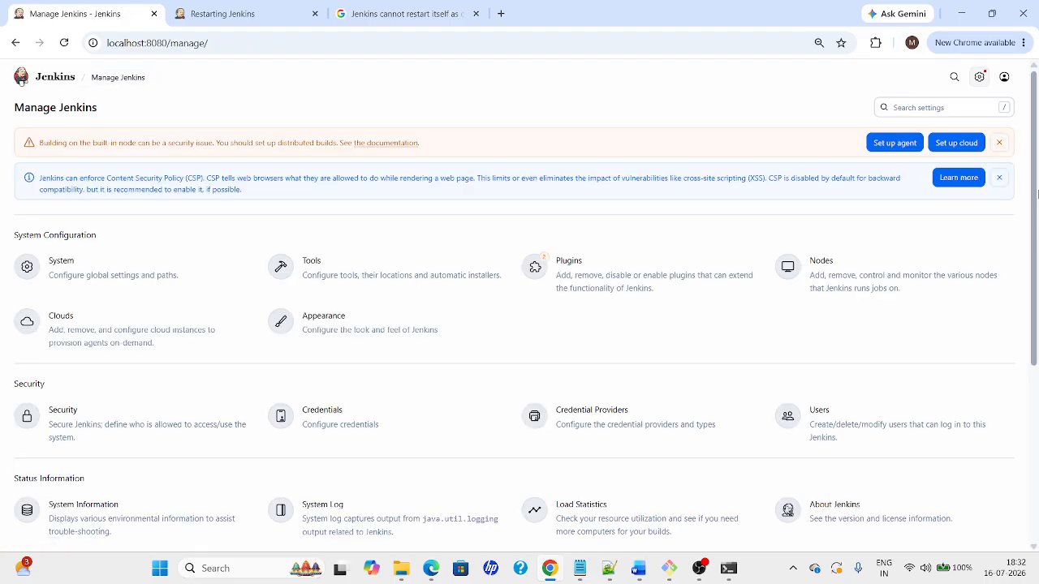
Open the System configuration page and search it for 'windo', finding no matches
{"action": "left_click_drag", "start_coordinate": [1037, 193], "coordinate": [1038, 258]}
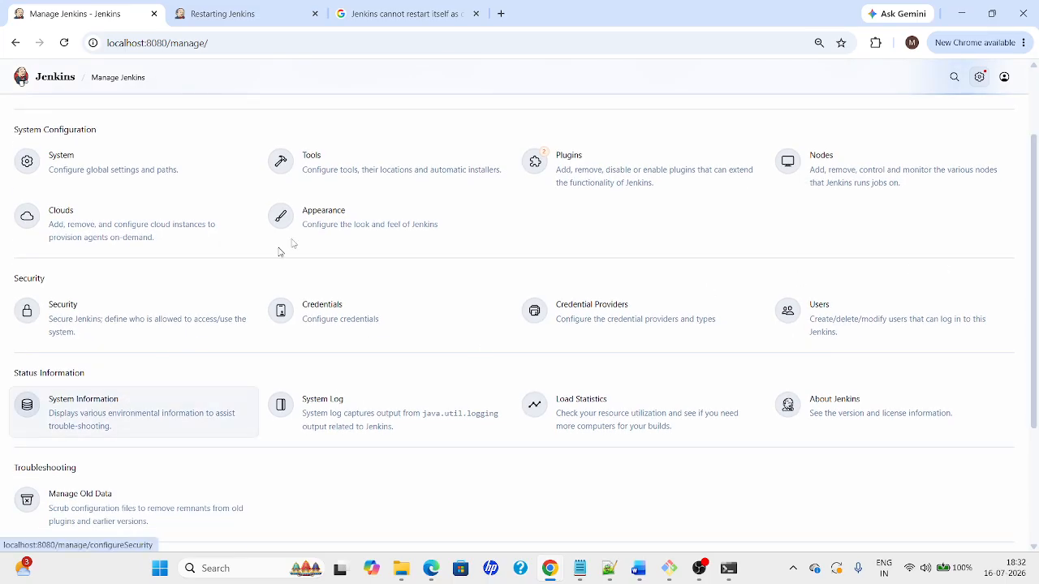
{"action": "left_click", "coordinate": [98, 176]}
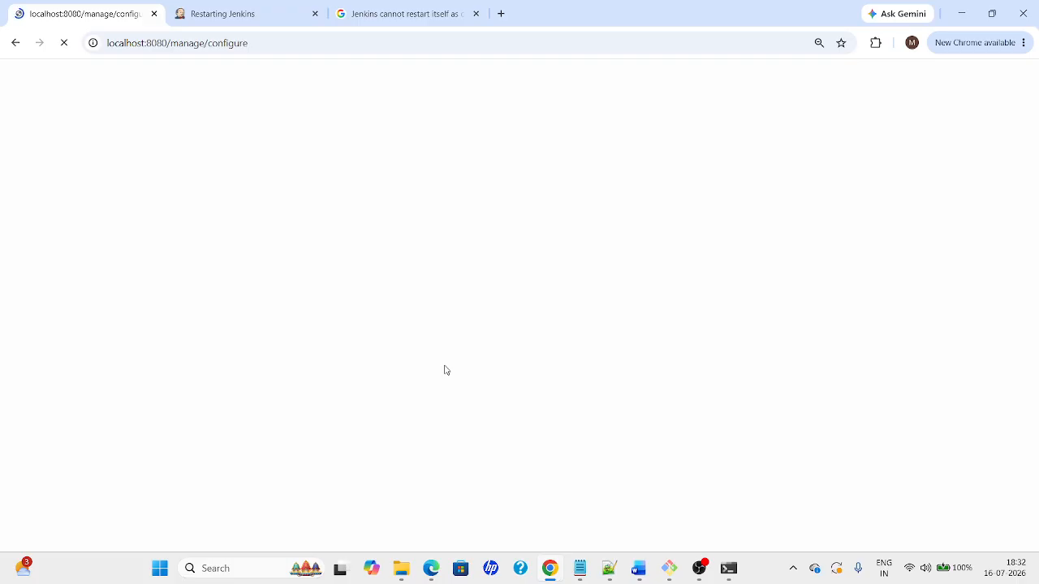
{"action": "left_click", "coordinate": [240, 15]}
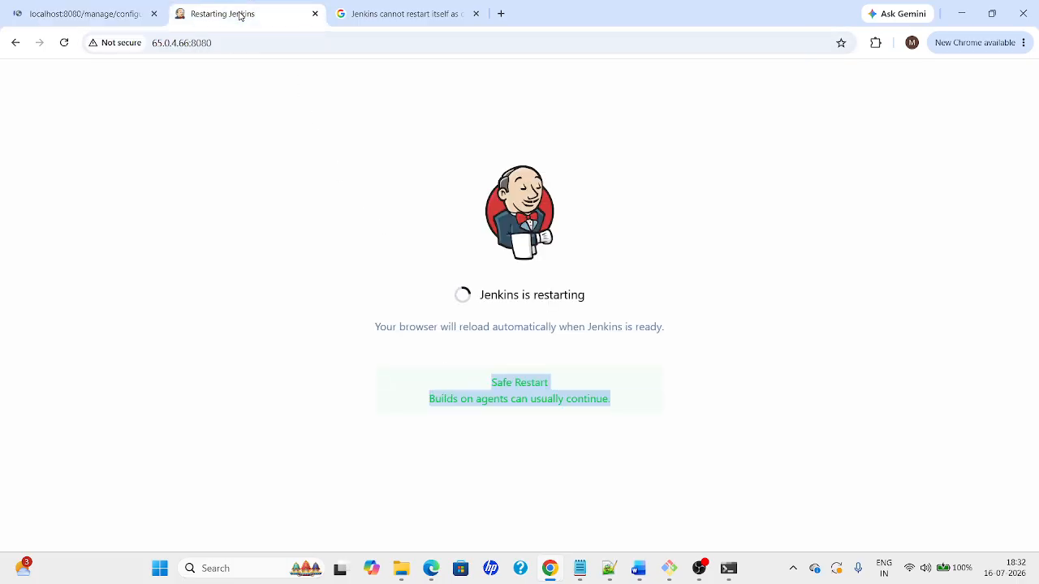
{"action": "left_click_drag", "start_coordinate": [477, 295], "coordinate": [615, 291]}
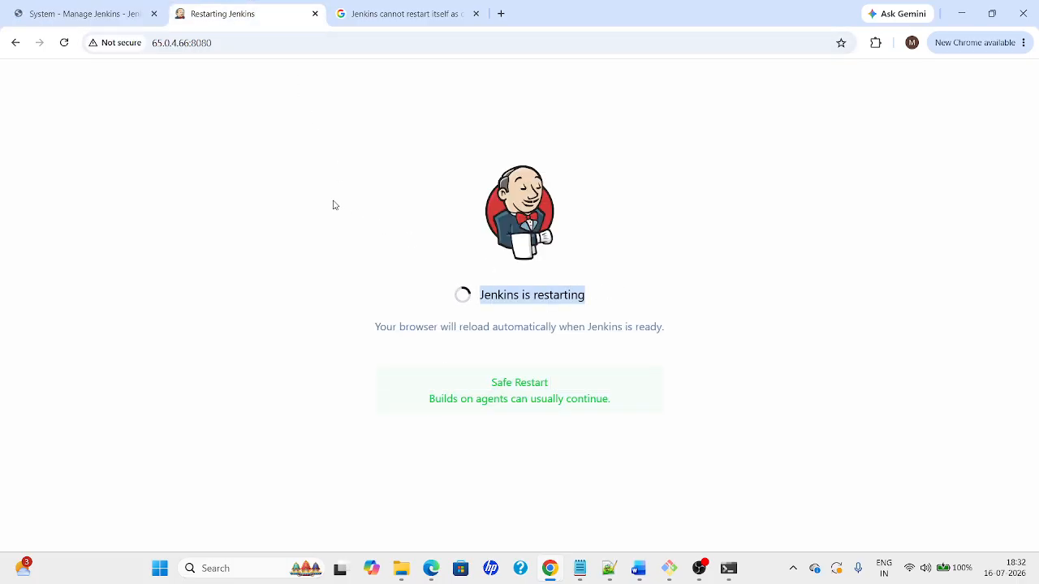
{"action": "left_click", "coordinate": [54, 14]}
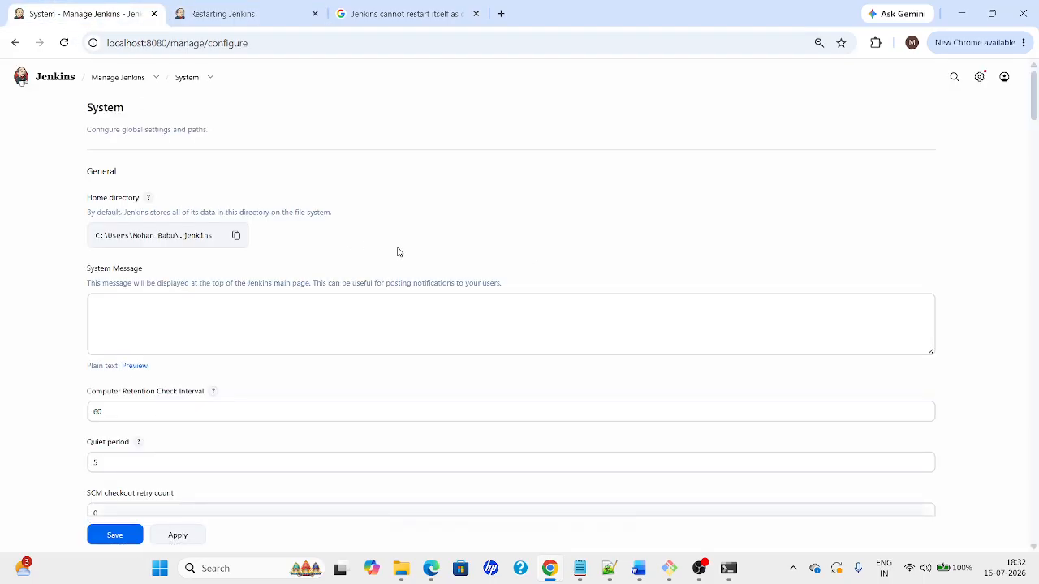
{"action": "key", "text": "ctrl+f"}
{"action": "type", "text": "wi"}
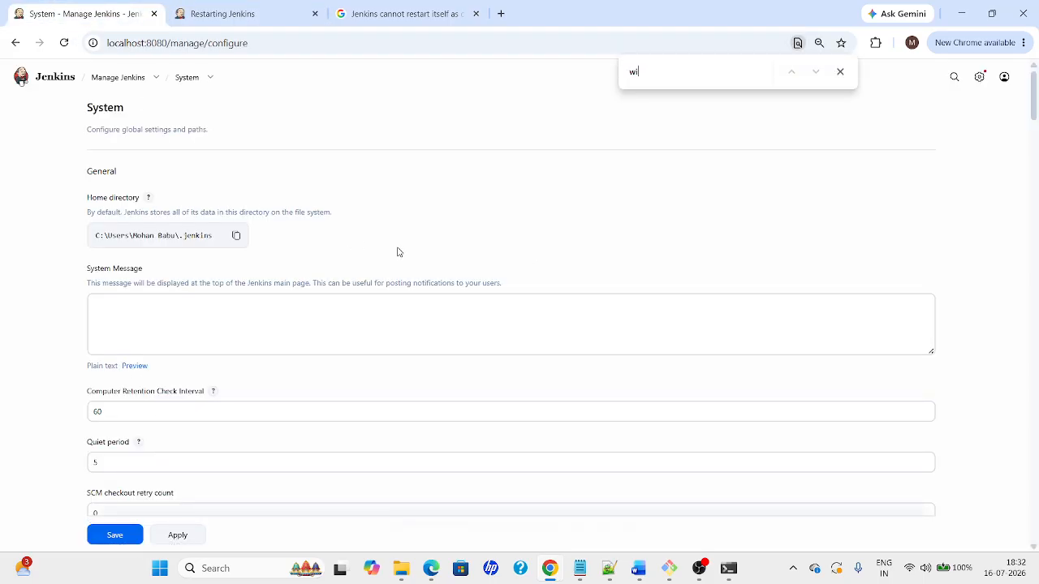
{"action": "type", "text": "ndo"}
{"action": "key", "text": "alt+Tab"}
Go through the guide's restart-method bullets down to the Docker bullet, then return to Chrome
{"action": "left_click", "coordinate": [422, 484]}
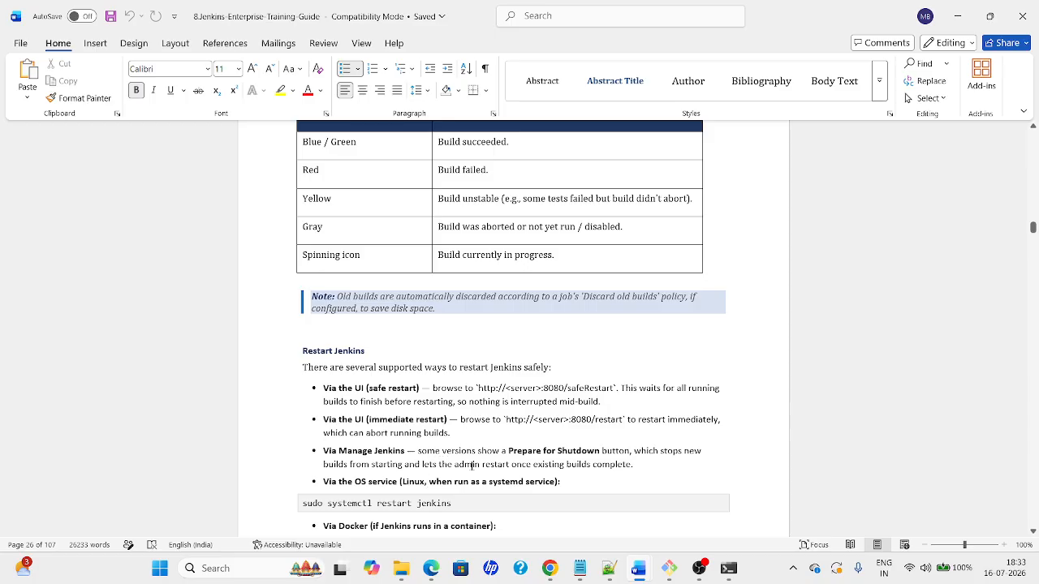
{"action": "left_click", "coordinate": [602, 464]}
{"action": "left_click", "coordinate": [561, 482]}
{"action": "key", "text": "Down"}
{"action": "key", "text": "Down"}
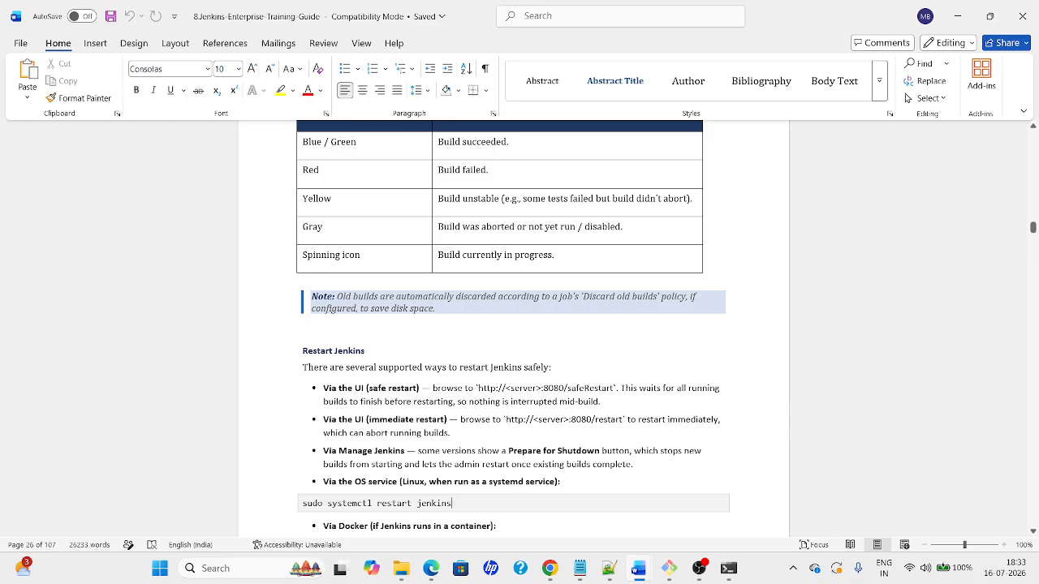
{"action": "key", "text": "alt+Tab"}
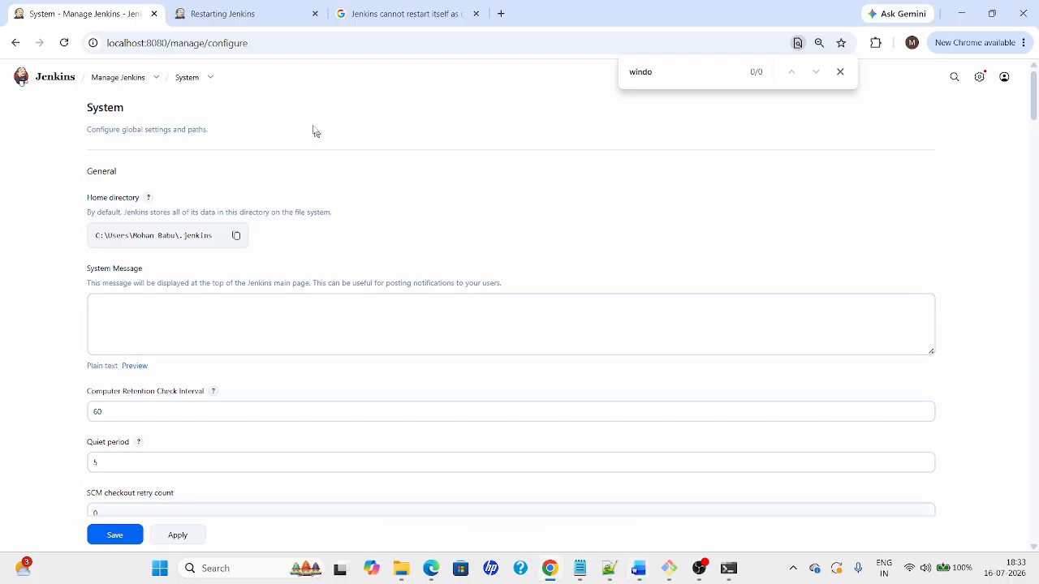
Find Prepare for Shutdown in Manage Jenkins with a 'prepar' page search, open it, and focus Reason
{"action": "left_click", "coordinate": [68, 78]}
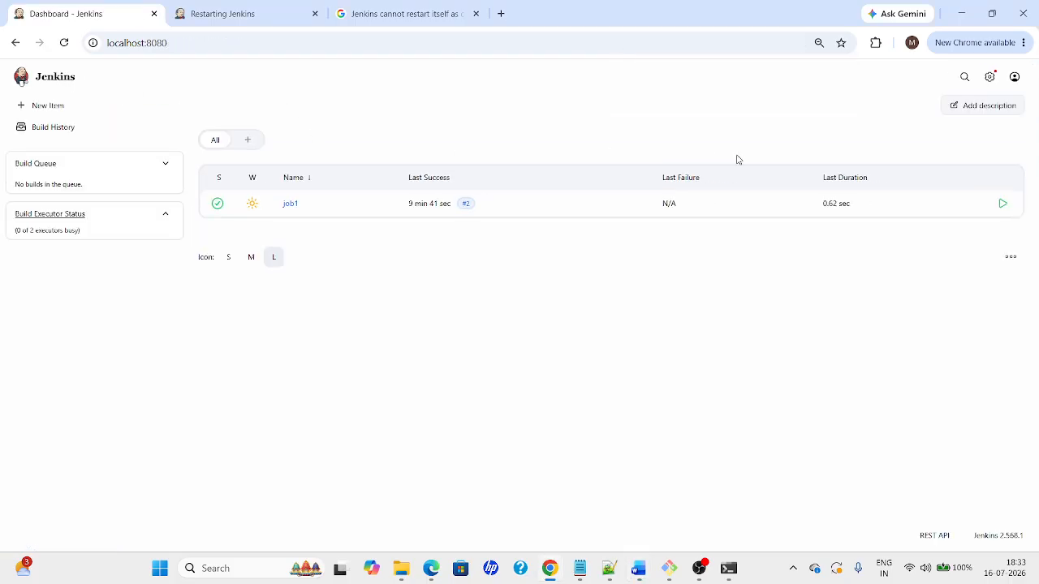
{"action": "left_click", "coordinate": [992, 78]}
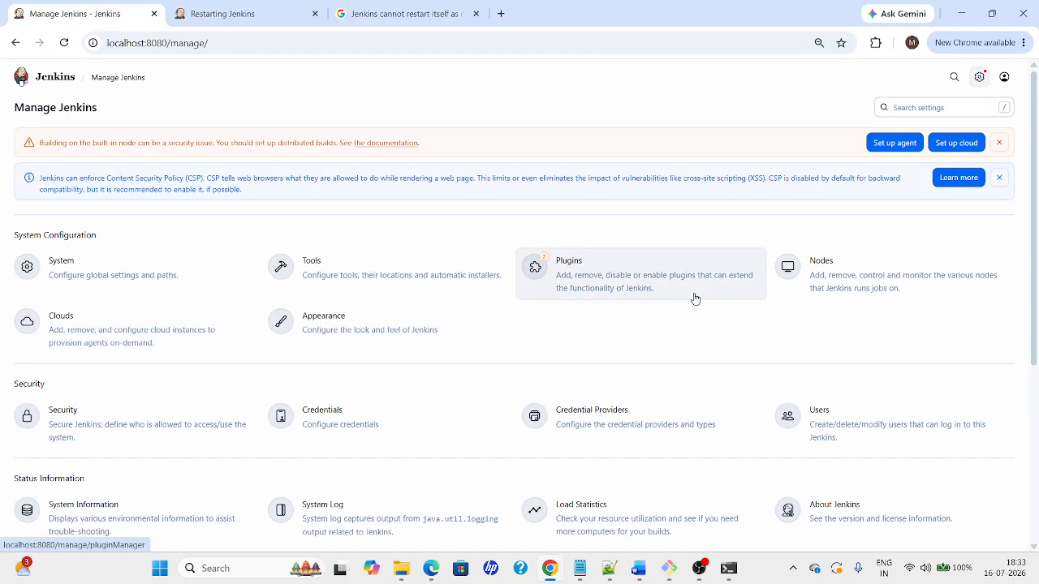
{"action": "key", "text": "ctrl+f"}
{"action": "type", "text": "prepa"}
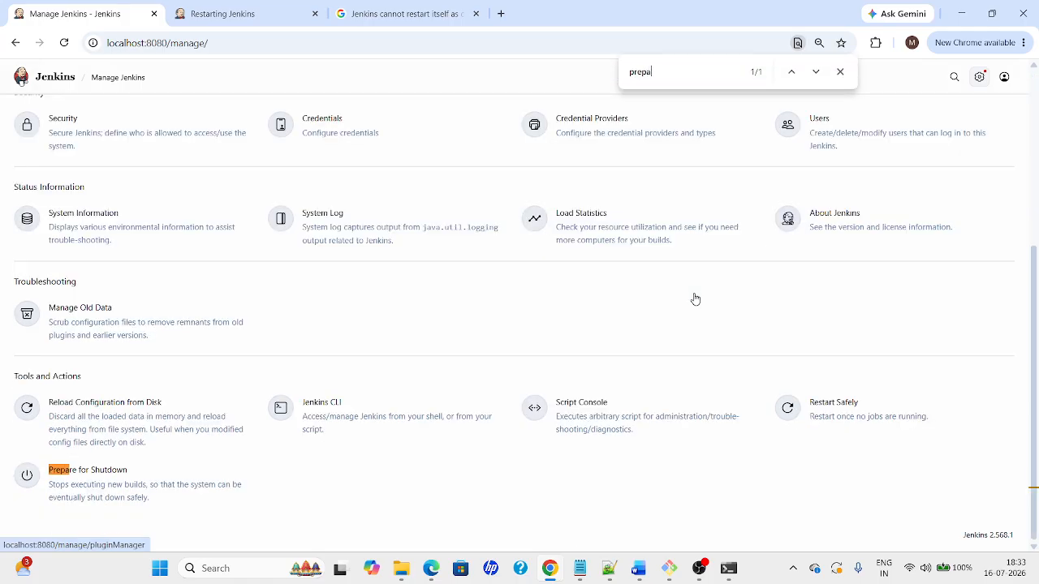
{"action": "type", "text": "r"}
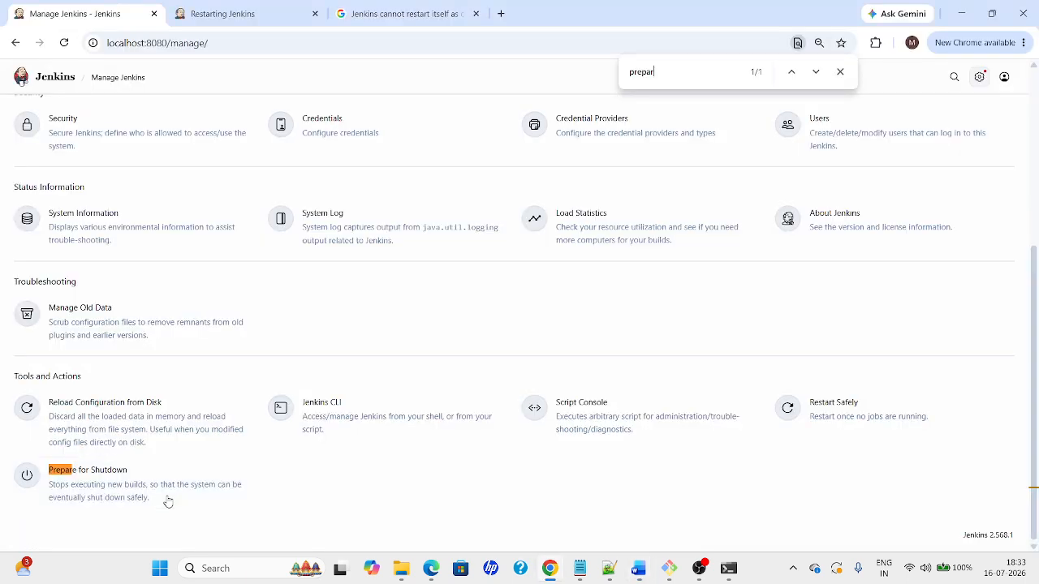
{"action": "left_click", "coordinate": [95, 492]}
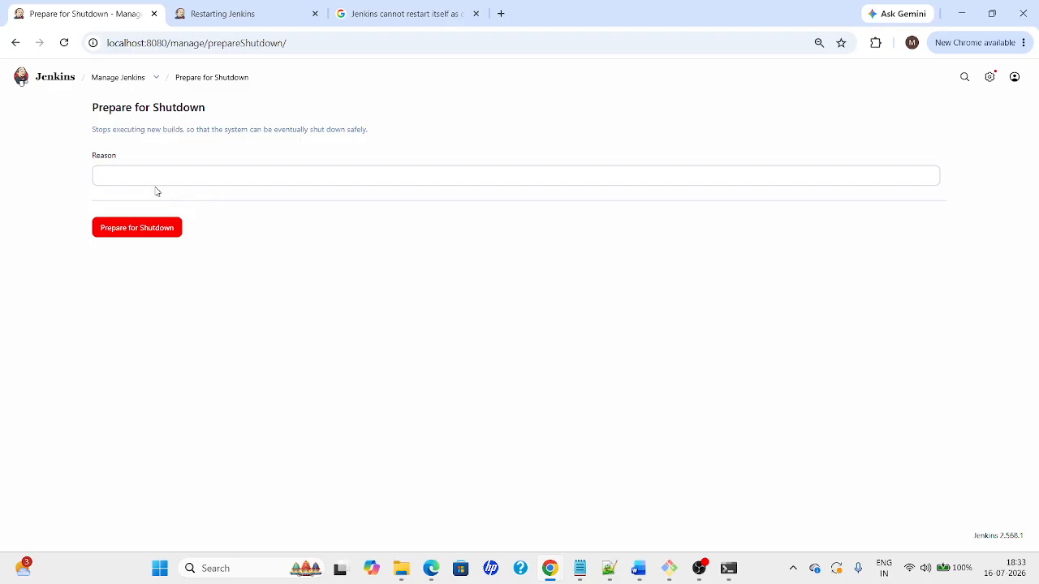
{"action": "left_click", "coordinate": [154, 175]}
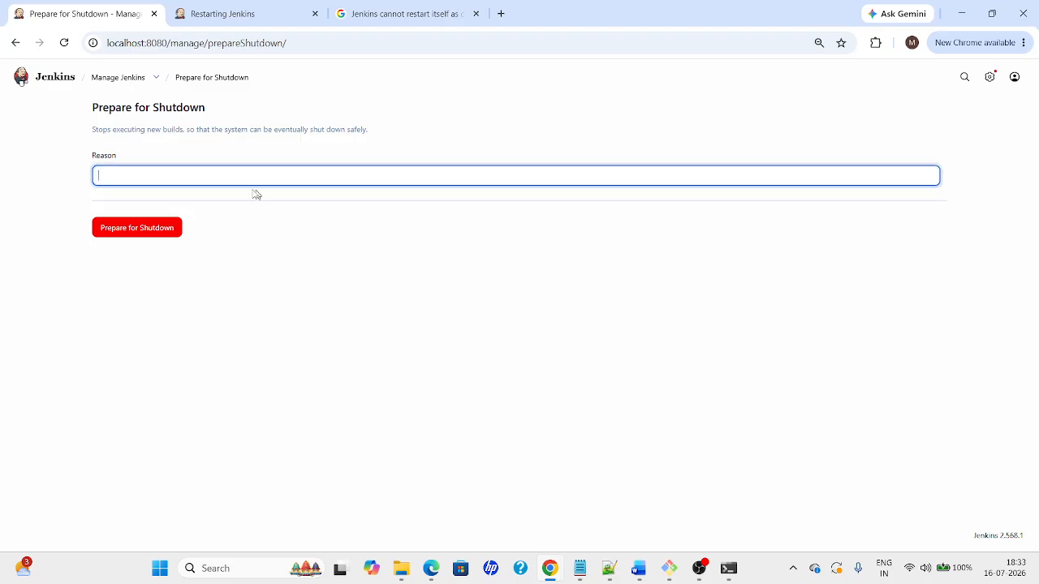
{"action": "key", "text": "alt+Tab"}
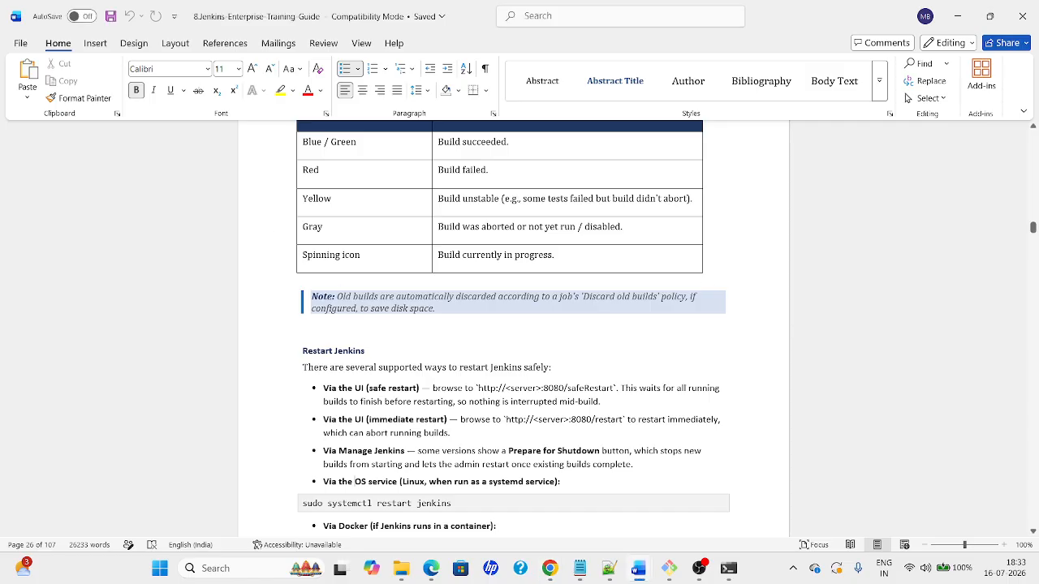
Review the 'sudo systemctl restart jenkins' and 'docker restart jenkins' commands, then move down to Module 3
{"action": "key", "text": "Down"}
{"action": "key", "text": "Down"}
{"action": "key", "text": "Down"}
{"action": "key", "text": "Down"}
{"action": "key", "text": "Down"}
{"action": "key", "text": "Down"}
{"action": "key", "text": "Down"}
{"action": "key", "text": "Down"}
{"action": "key", "text": "Down"}
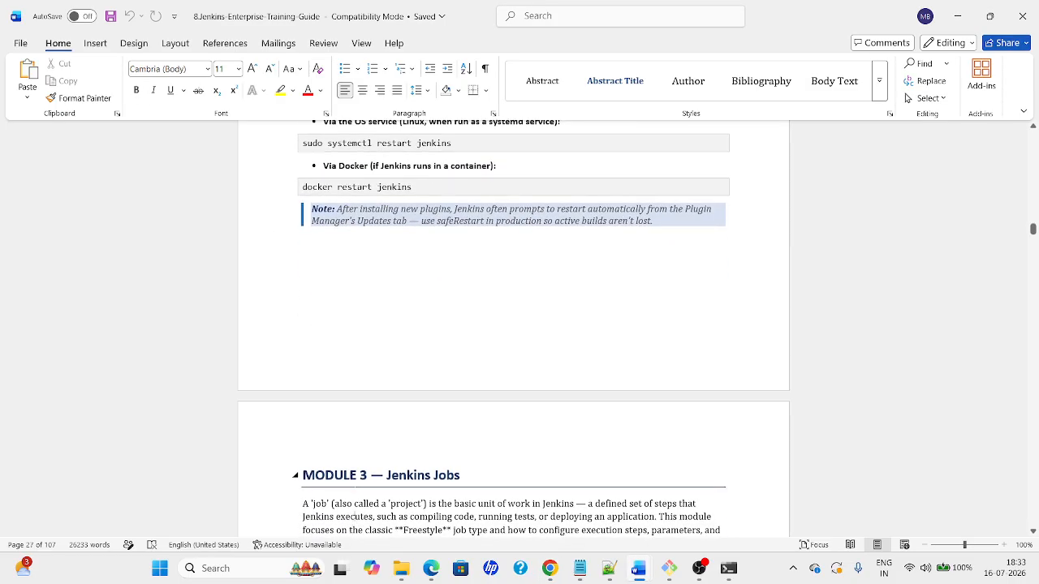
{"action": "key", "text": "Up"}
{"action": "key", "text": "Up"}
{"action": "key", "text": "Up"}
{"action": "key", "text": "Up"}
{"action": "key", "text": "Up"}
{"action": "key", "text": "Up"}
{"action": "key", "text": "Up"}
{"action": "key", "text": "Up"}
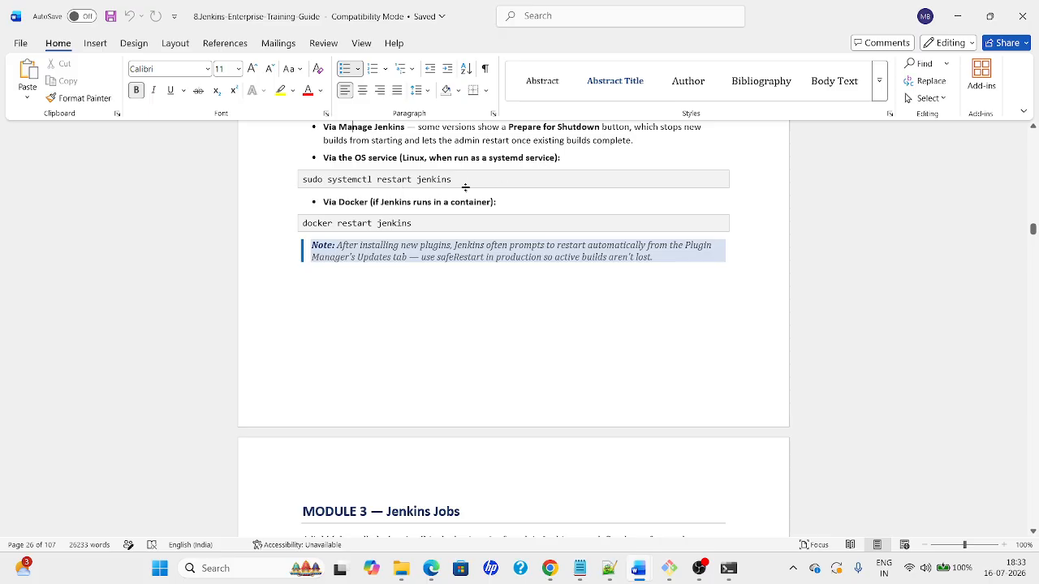
{"action": "left_click_drag", "start_coordinate": [460, 180], "coordinate": [307, 180]}
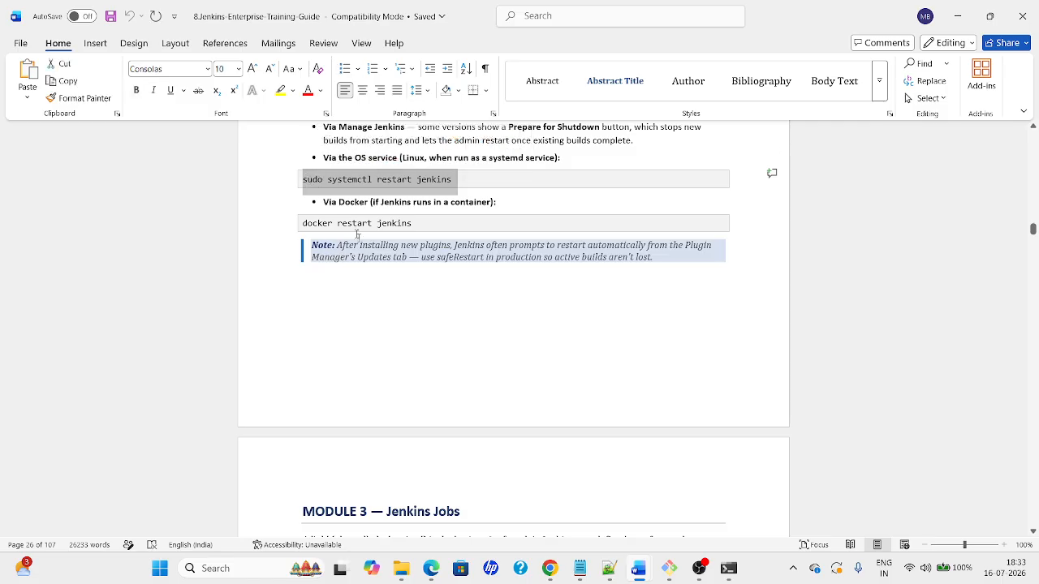
{"action": "left_click", "coordinate": [389, 290]}
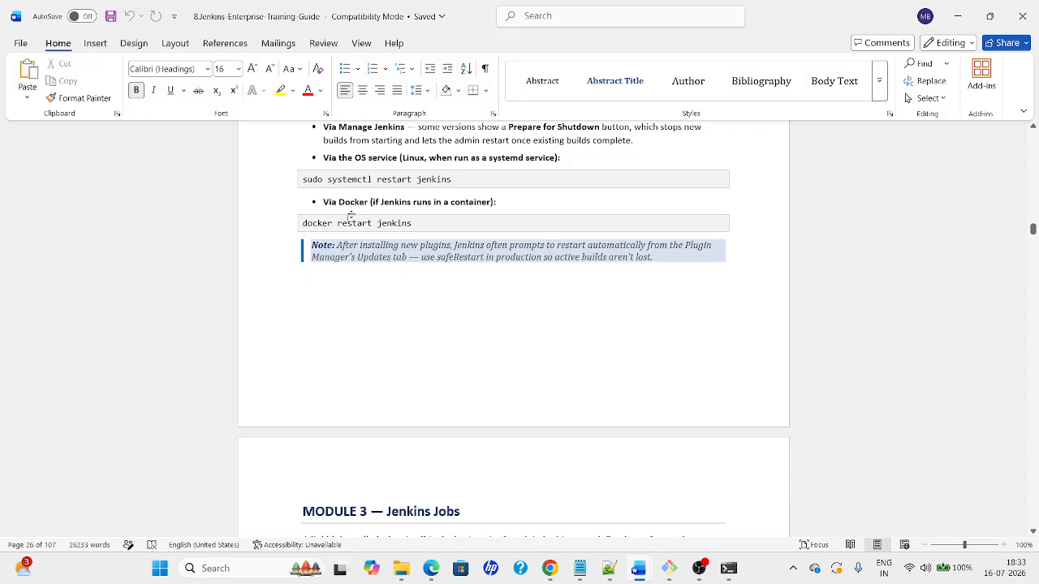
{"action": "left_click_drag", "start_coordinate": [303, 224], "coordinate": [431, 224]}
{"action": "left_click", "coordinate": [403, 224]}
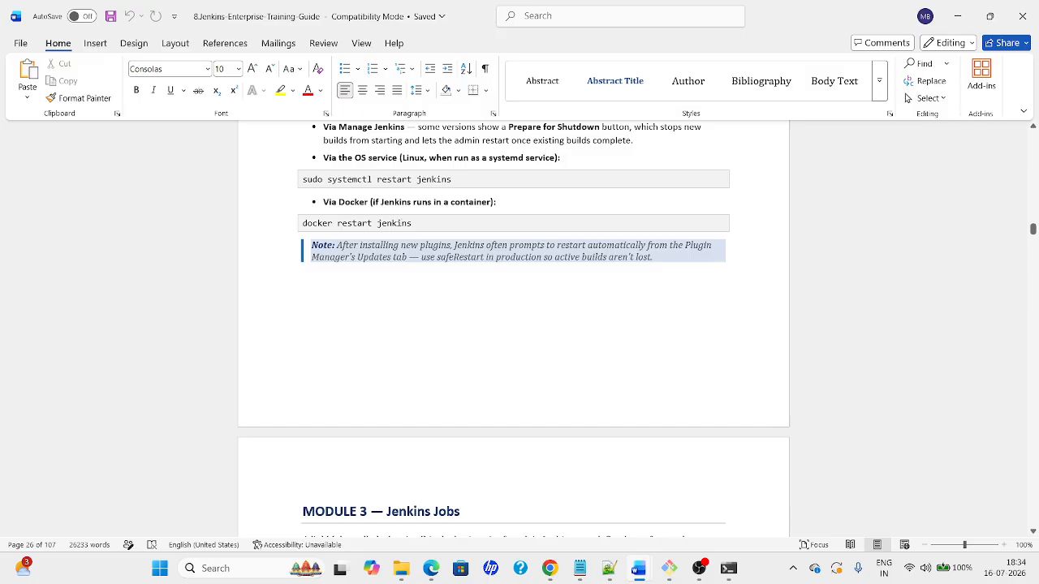
{"action": "key", "text": "Down"}
{"action": "key", "text": "Down"}
{"action": "key", "text": "Down"}
{"action": "key", "text": "Down"}
{"action": "key", "text": "Down"}
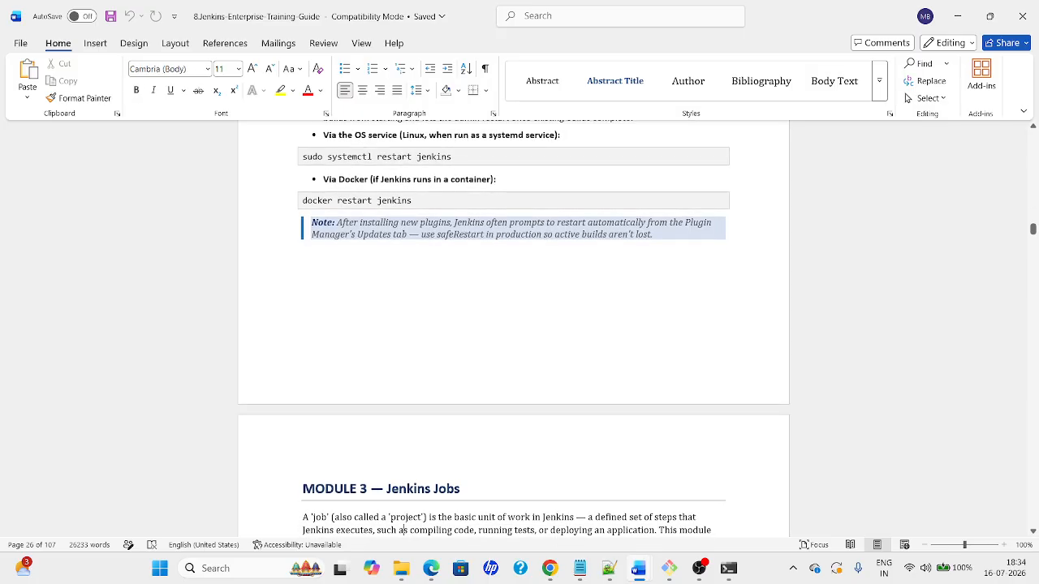
{"action": "key", "text": "Up"}
{"action": "key", "text": "Up"}
{"action": "key", "text": "Up"}
{"action": "key", "text": "Up"}
{"action": "key", "text": "Up"}
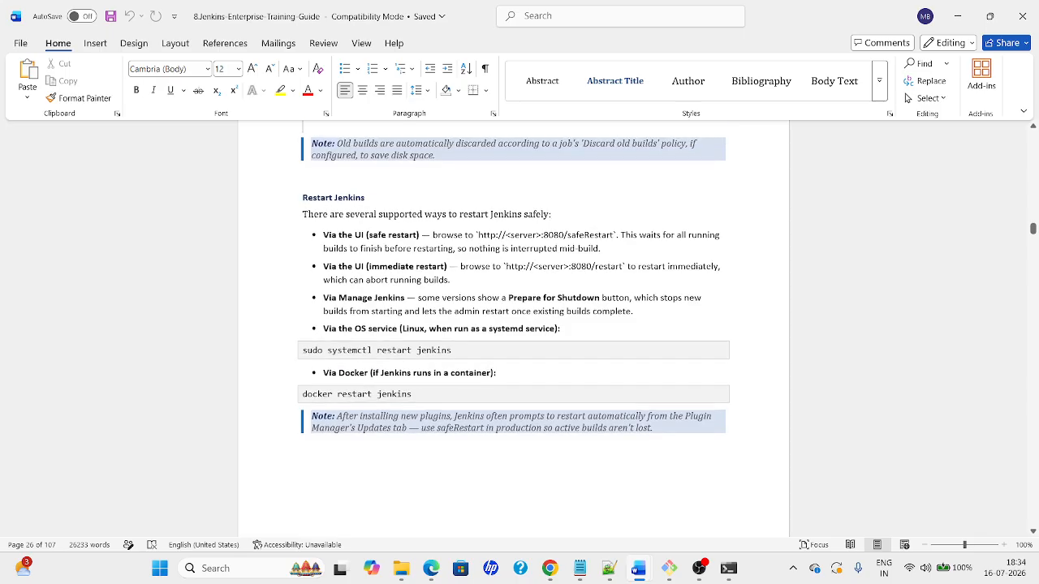
{"action": "key", "text": "Down"}
{"action": "key", "text": "Down"}
{"action": "key", "text": "Down"}
{"action": "key", "text": "Down"}
{"action": "key", "text": "Down"}
{"action": "key", "text": "Down"}
{"action": "key", "text": "Down"}
{"action": "key", "text": "Down"}
{"action": "key", "text": "Down"}
{"action": "key", "text": "Down"}
{"action": "key", "text": "Down"}
{"action": "key", "text": "Down"}
{"action": "key", "text": "Down"}
{"action": "key", "text": "Down"}
{"action": "key", "text": "Down"}
{"action": "key", "text": "Down"}
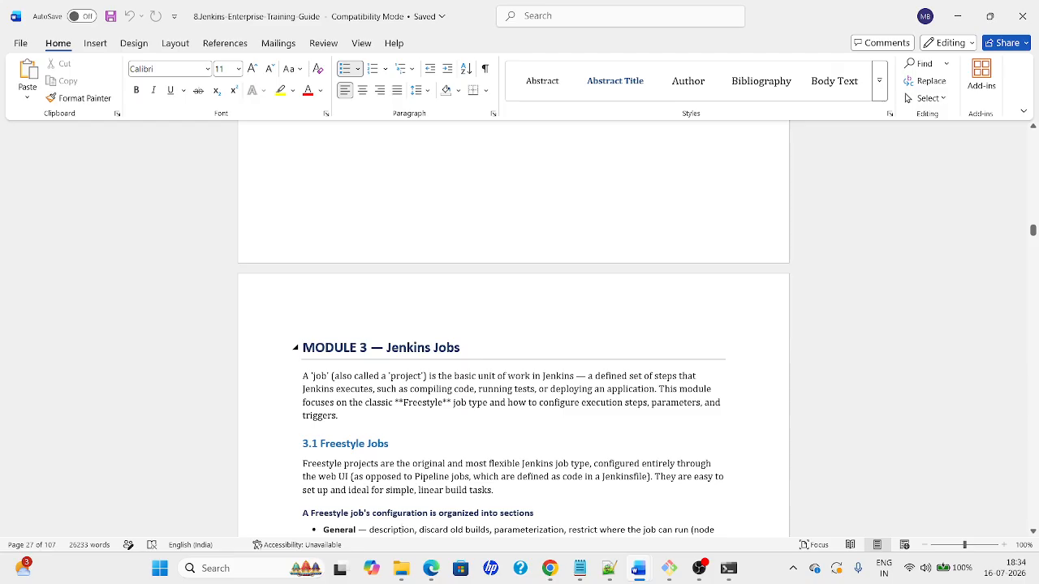
{"action": "key", "text": "Down"}
{"action": "key", "text": "Down"}
{"action": "key", "text": "Down"}
{"action": "key", "text": "Down"}
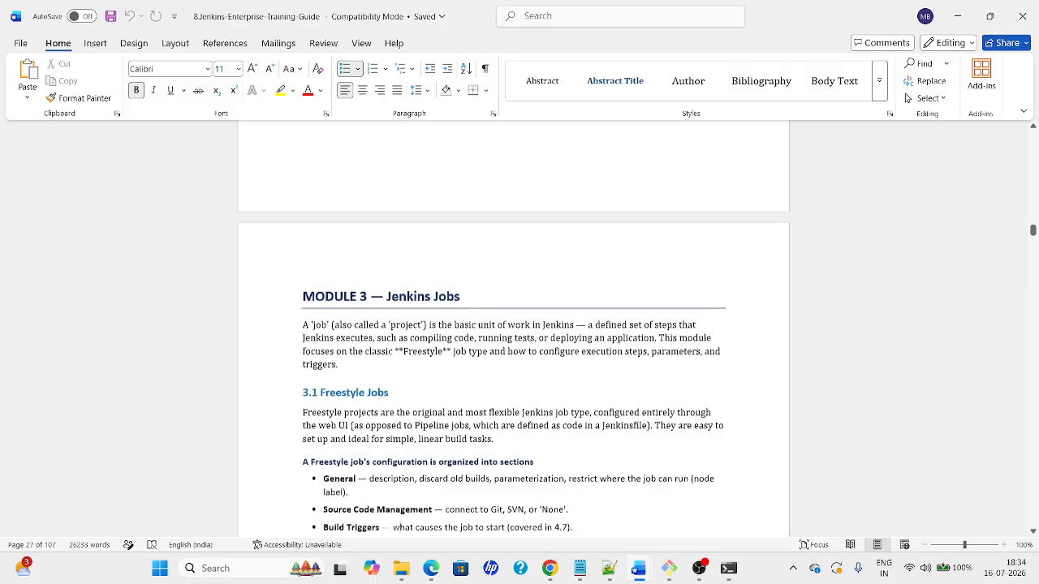
{"action": "key", "text": "Down"}
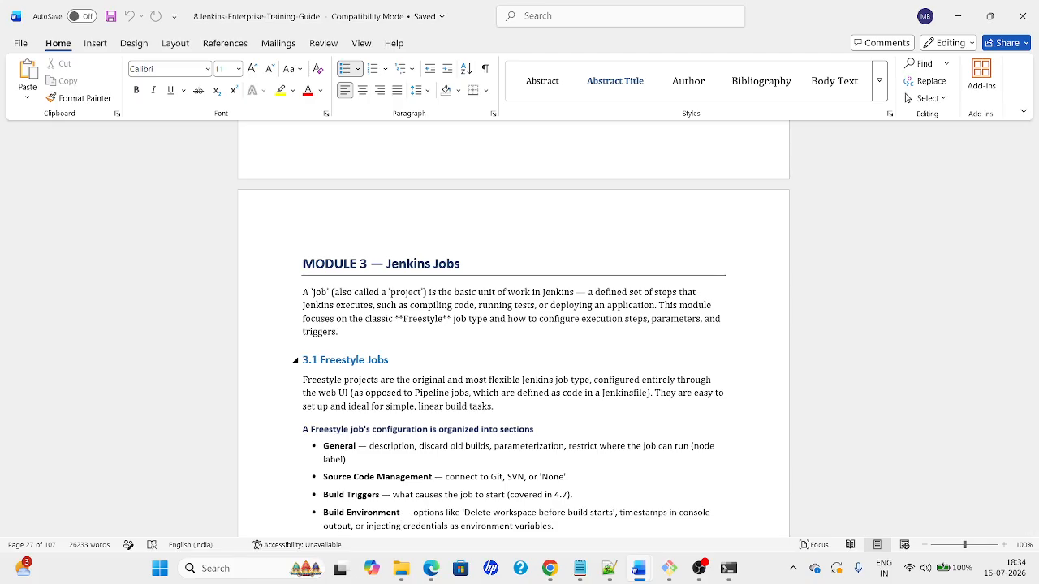
{"action": "scroll", "coordinate": [388, 283], "scroll_direction": "down", "scroll_amount": 3}
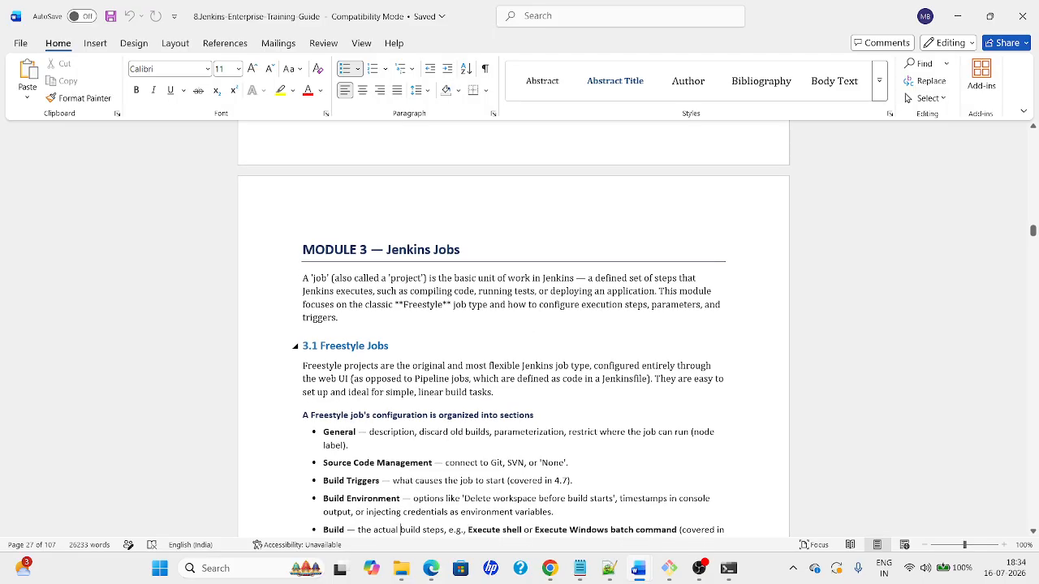
{"action": "left_click", "coordinate": [388, 280]}
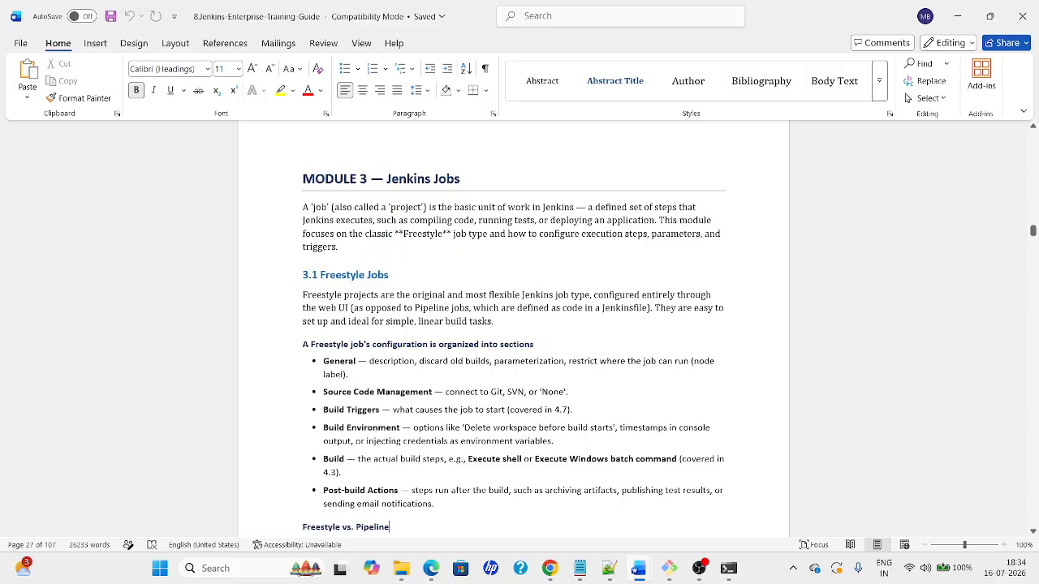
{"action": "double_click", "coordinate": [322, 208]}
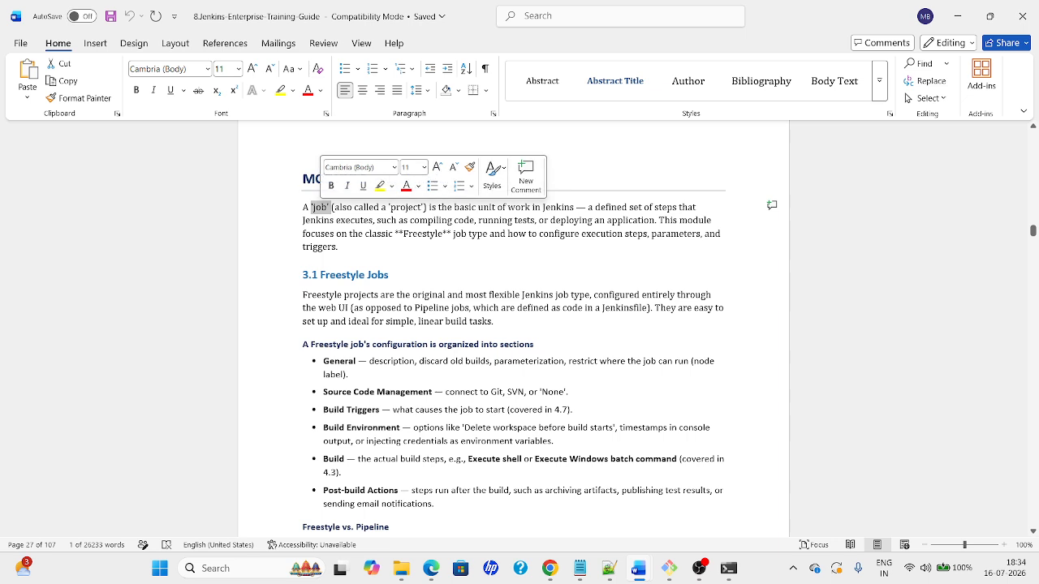
{"action": "left_click", "coordinate": [560, 207]}
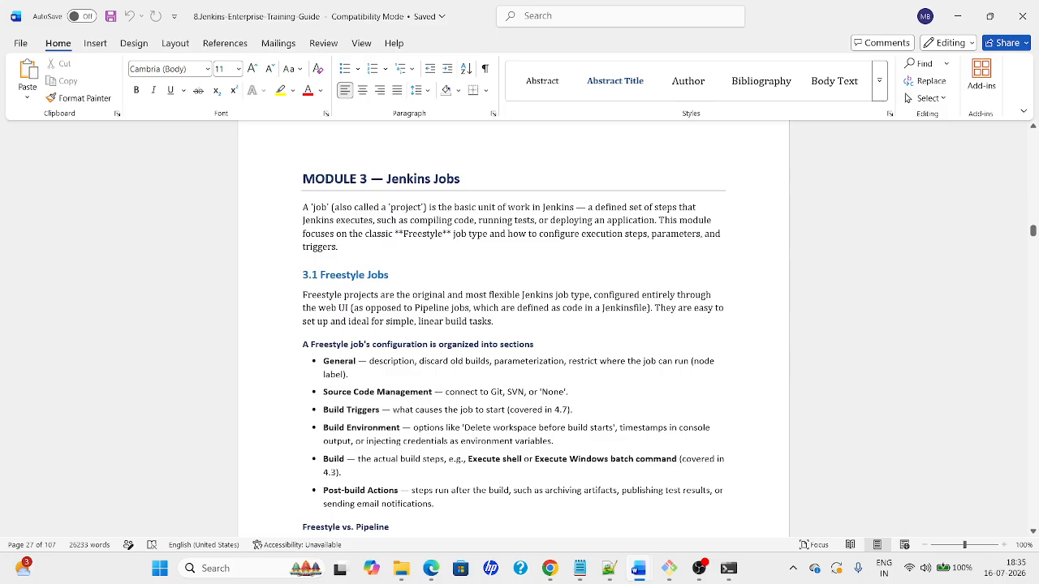
{"action": "double_click", "coordinate": [323, 277]}
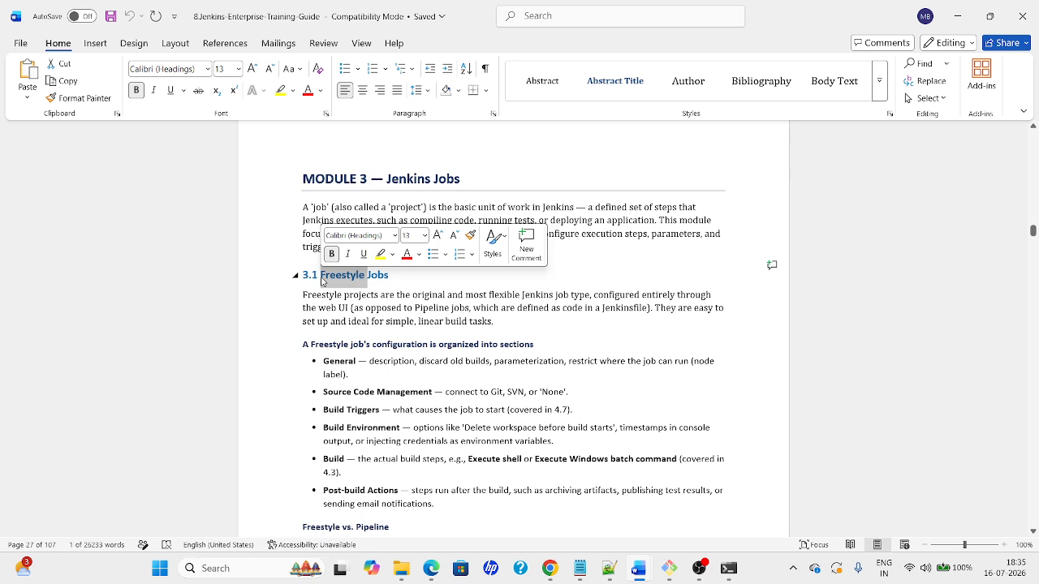
{"action": "left_click", "coordinate": [363, 281]}
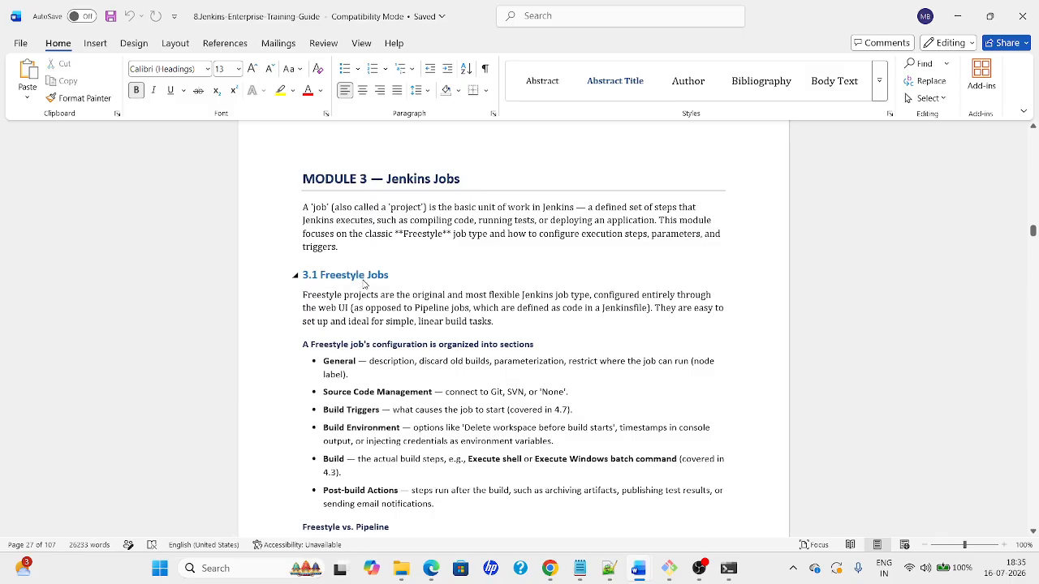
{"action": "left_click", "coordinate": [363, 428]}
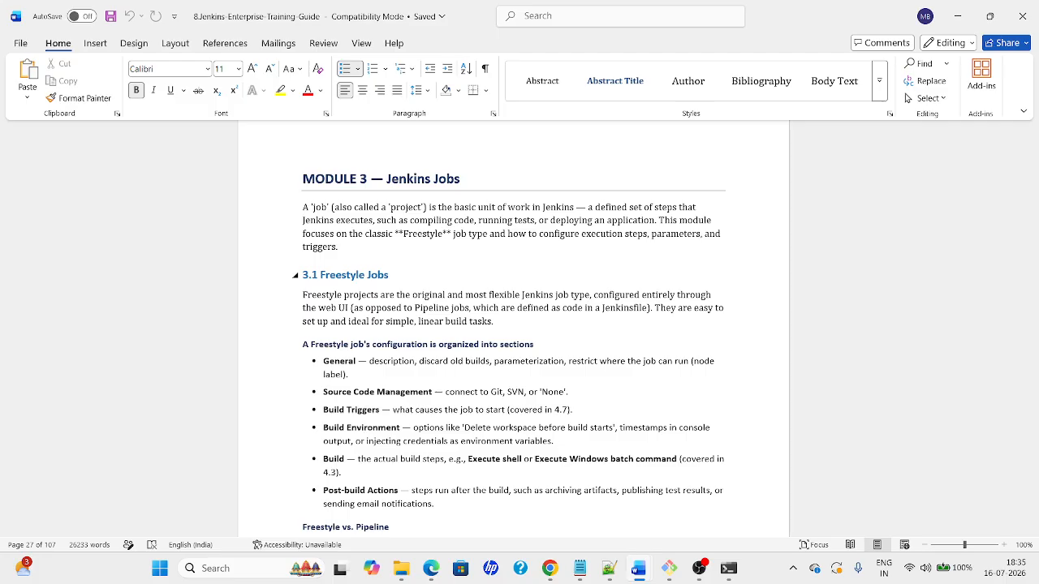
{"action": "key", "text": "Down"}
{"action": "key", "text": "Down"}
{"action": "key", "text": "Down"}
{"action": "key", "text": "Down"}
{"action": "key", "text": "Down"}
{"action": "key", "text": "Down"}
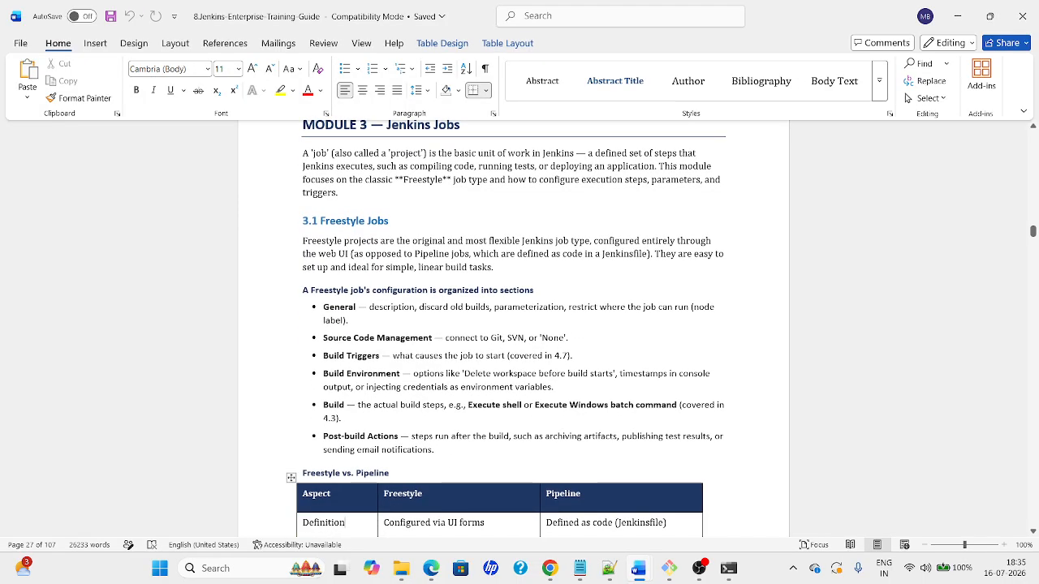
{"action": "key", "text": "Down"}
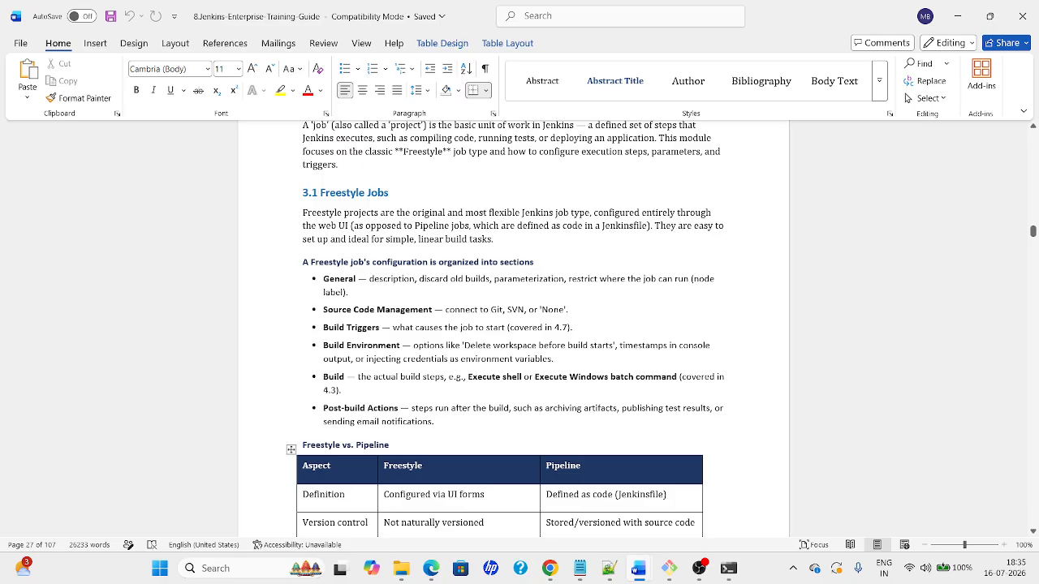
{"action": "double_click", "coordinate": [434, 227]}
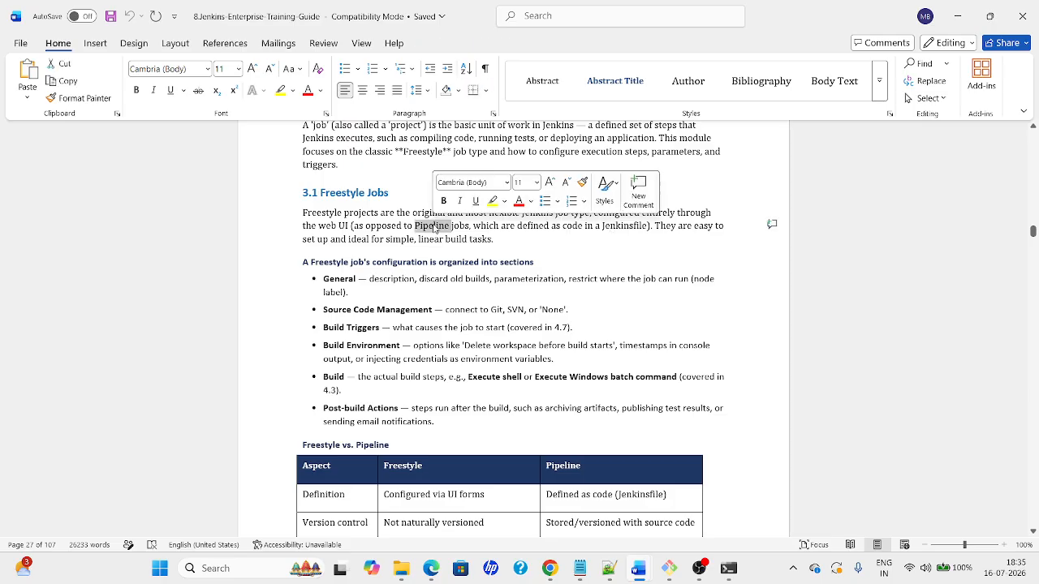
{"action": "left_click", "coordinate": [531, 235]}
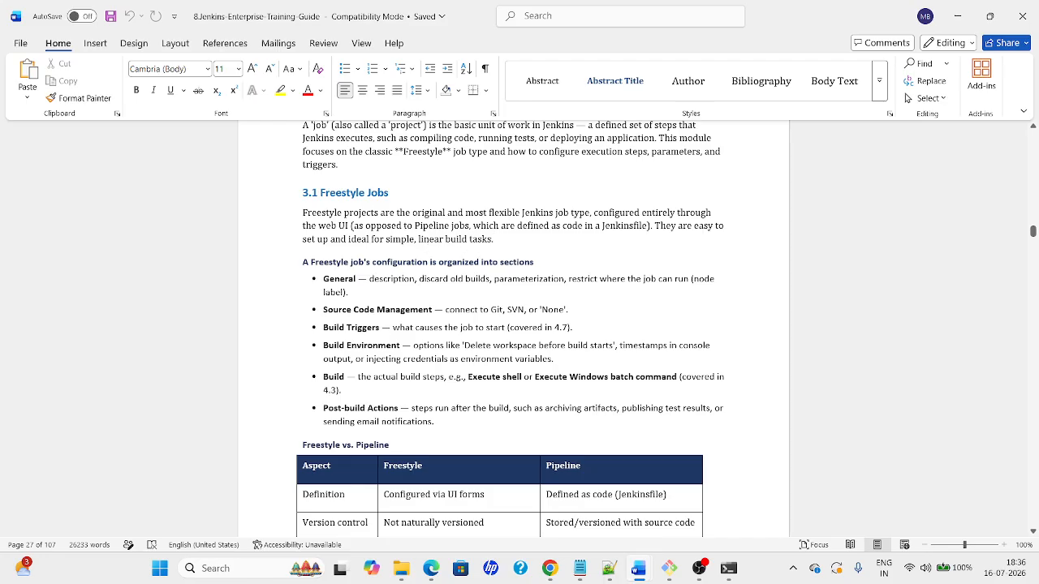
{"action": "left_click", "coordinate": [492, 262]}
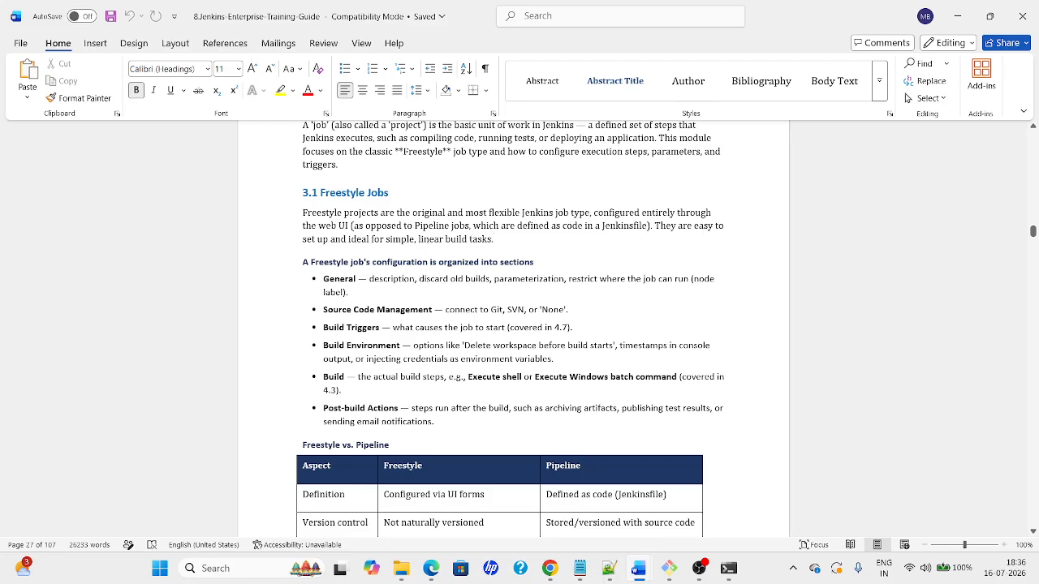
{"action": "left_click", "coordinate": [476, 262]}
{"action": "left_click", "coordinate": [476, 279]}
{"action": "left_click", "coordinate": [473, 377]}
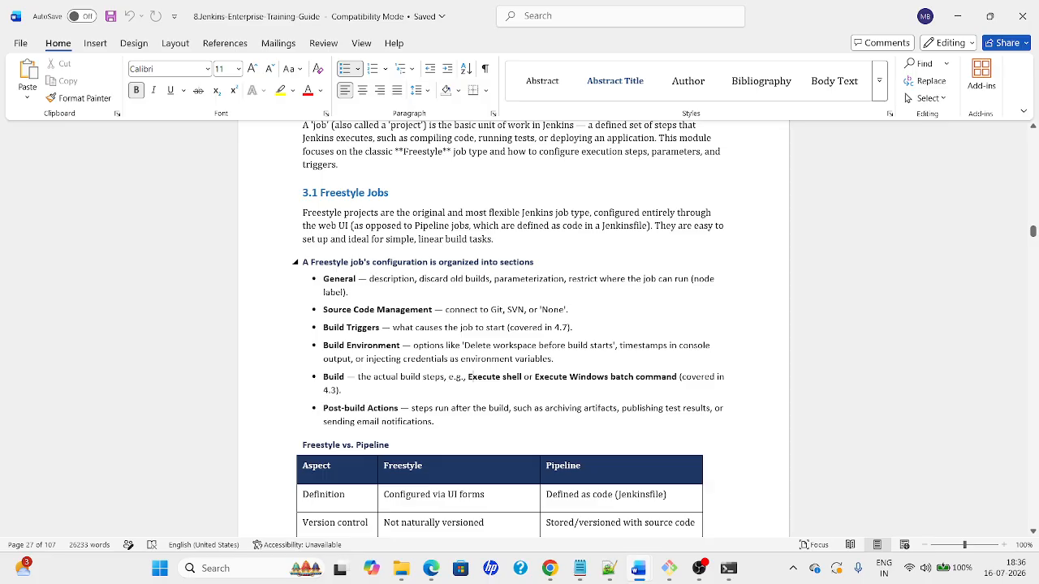
{"action": "left_click", "coordinate": [468, 408]}
{"action": "left_click", "coordinate": [470, 445]}
{"action": "left_click", "coordinate": [471, 495]}
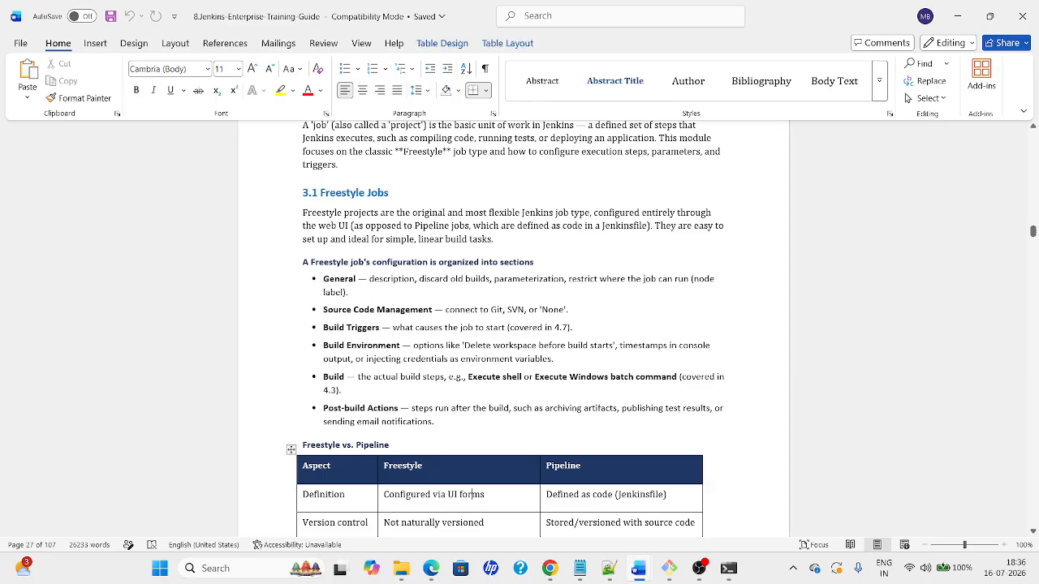
{"action": "double_click", "coordinate": [339, 279]}
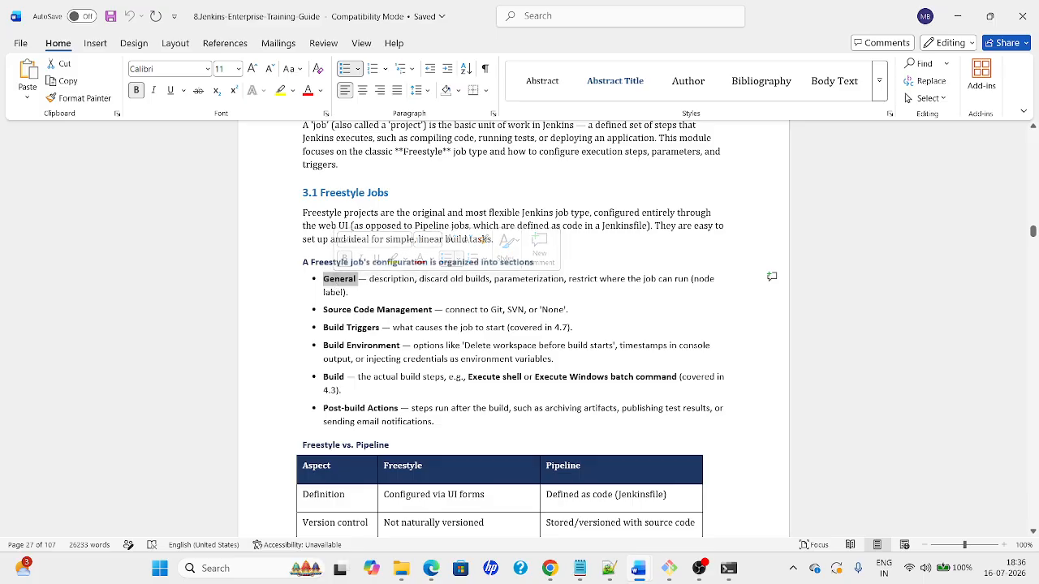
{"action": "left_click", "coordinate": [341, 311]}
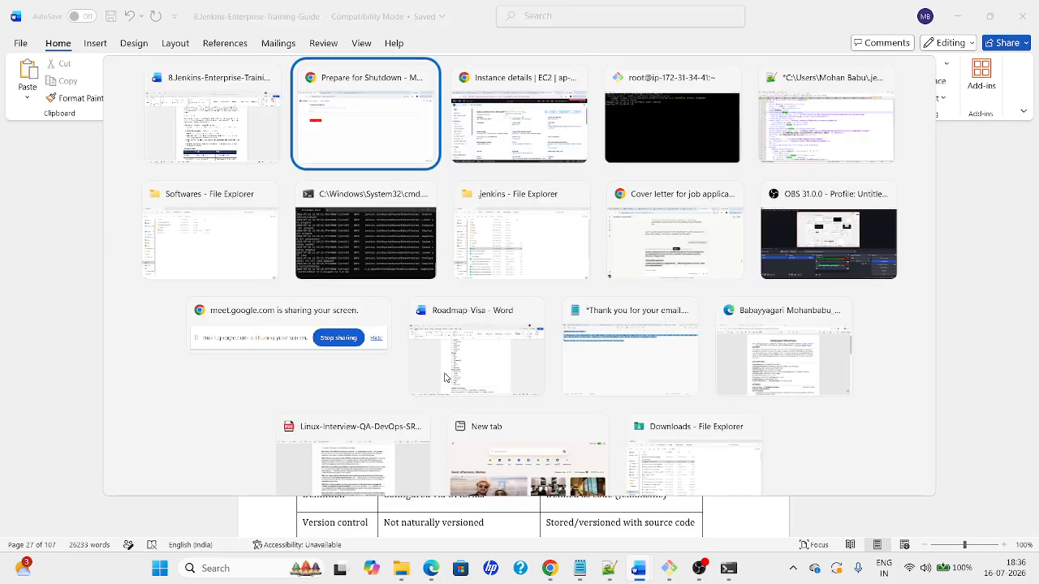
Sign in to Jenkins with the account's username and password
{"action": "key", "text": "alt+Tab"}
{"action": "left_click", "coordinate": [227, 13]}
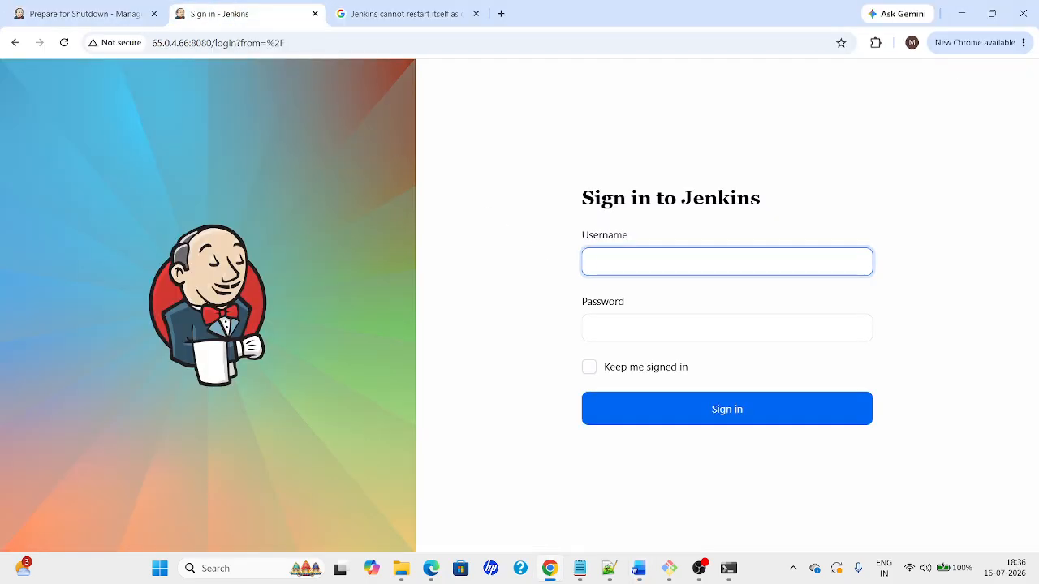
{"action": "type", "text": "mohan"}
{"action": "key", "text": "Tab"}
{"action": "type", "text": "*"}
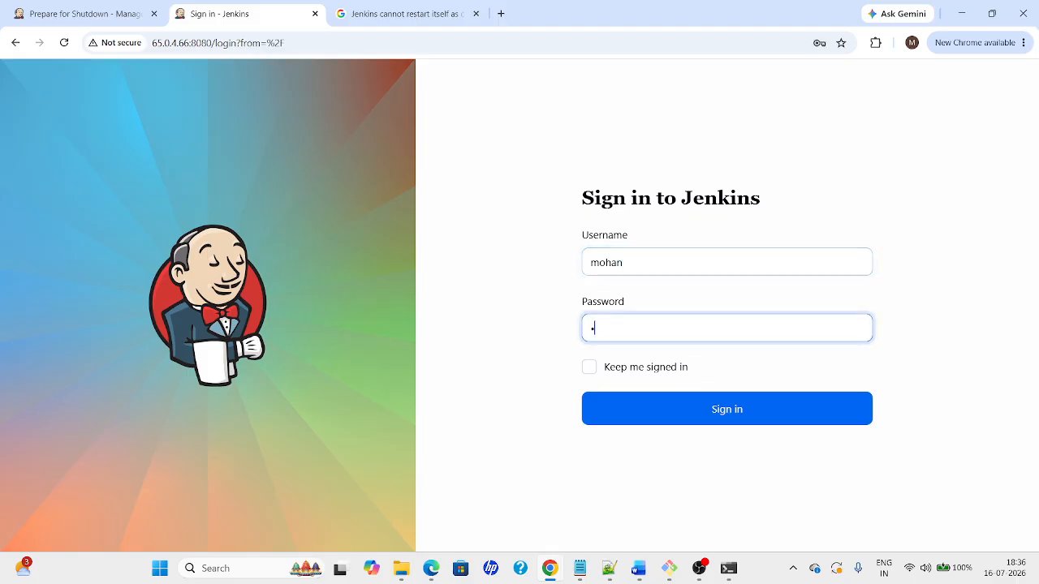
{"action": "type", "text": "****"}
{"action": "key", "text": "Return"}
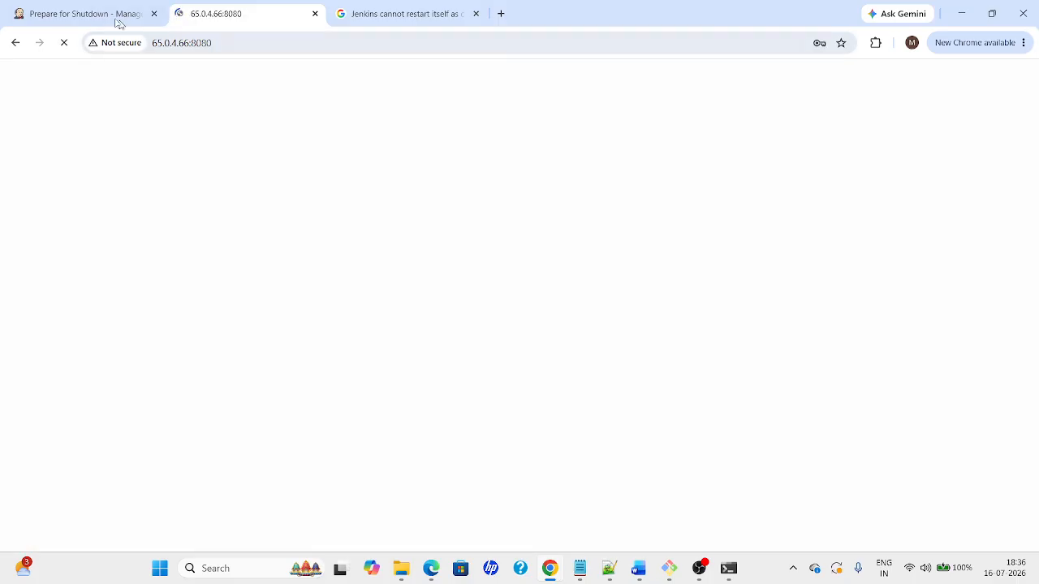
Dismiss the save-password prompts and open New Item from the first dashboard tab
{"action": "left_click", "coordinate": [89, 14]}
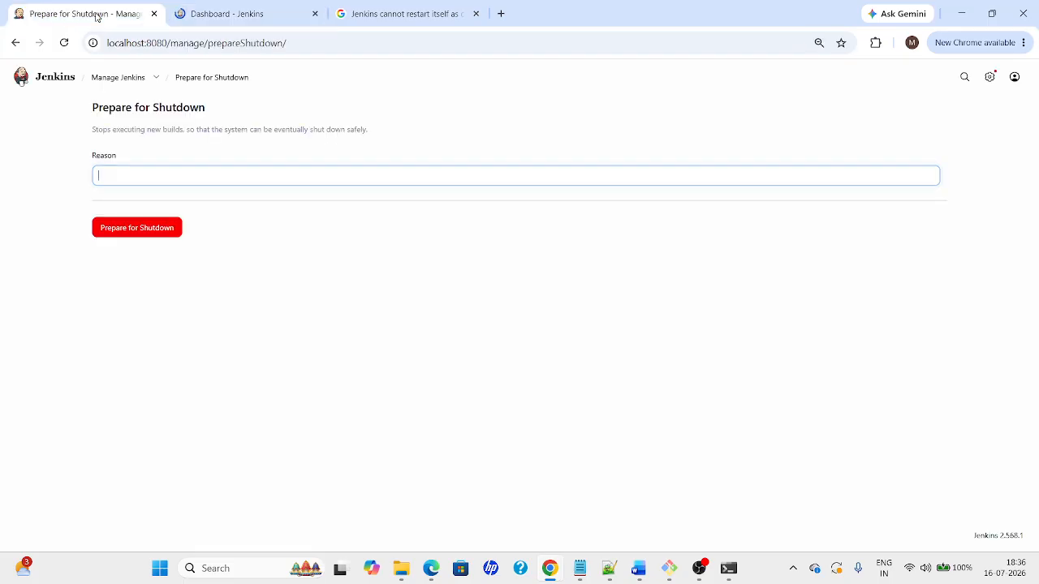
{"action": "left_click", "coordinate": [45, 86]}
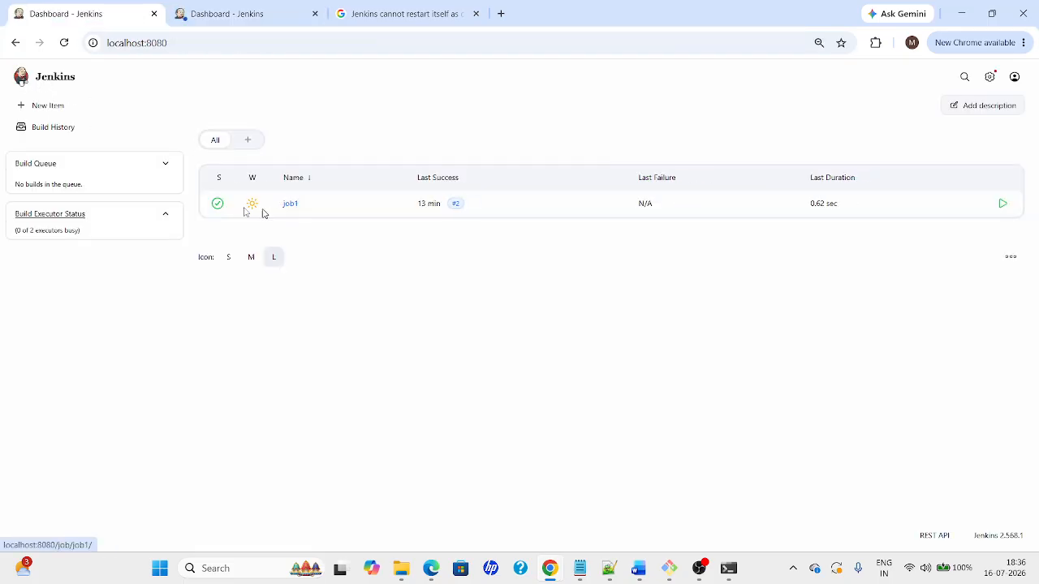
{"action": "left_click", "coordinate": [217, 17]}
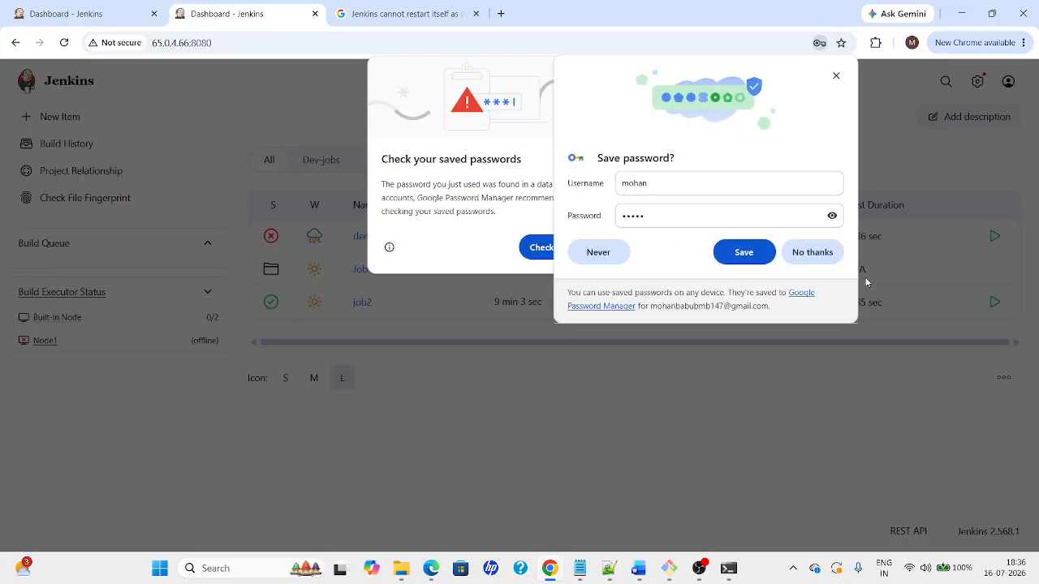
{"action": "left_click", "coordinate": [819, 258]}
{"action": "left_click", "coordinate": [643, 251]}
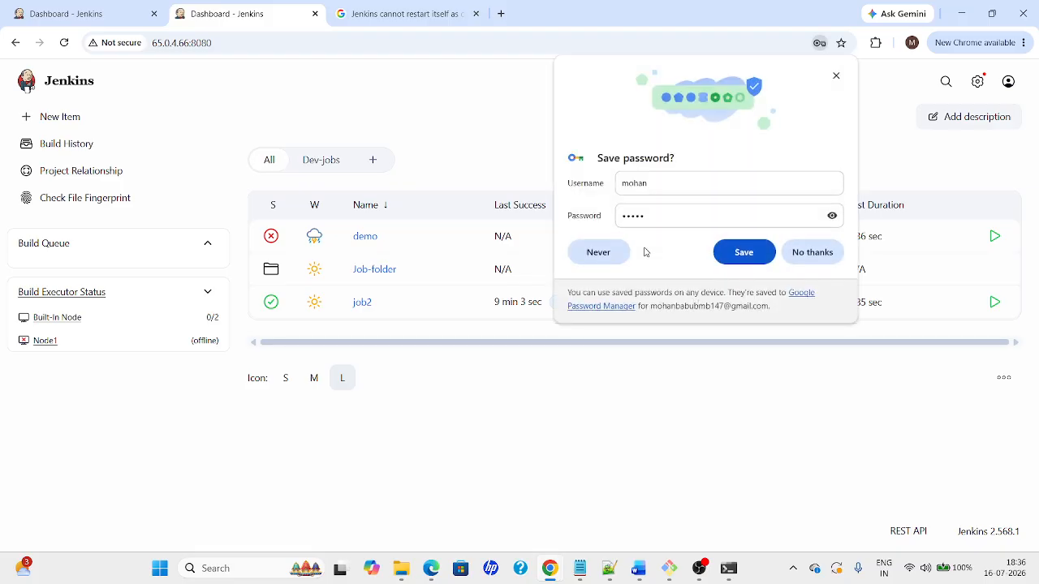
{"action": "left_click", "coordinate": [836, 75]}
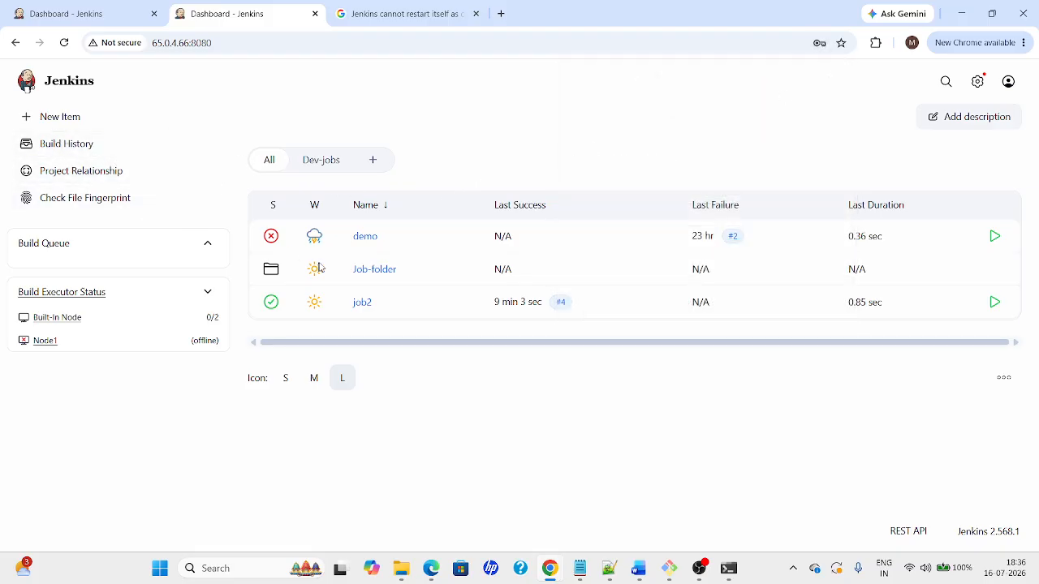
{"action": "left_click", "coordinate": [47, 117]}
{"action": "left_click", "coordinate": [17, 48]}
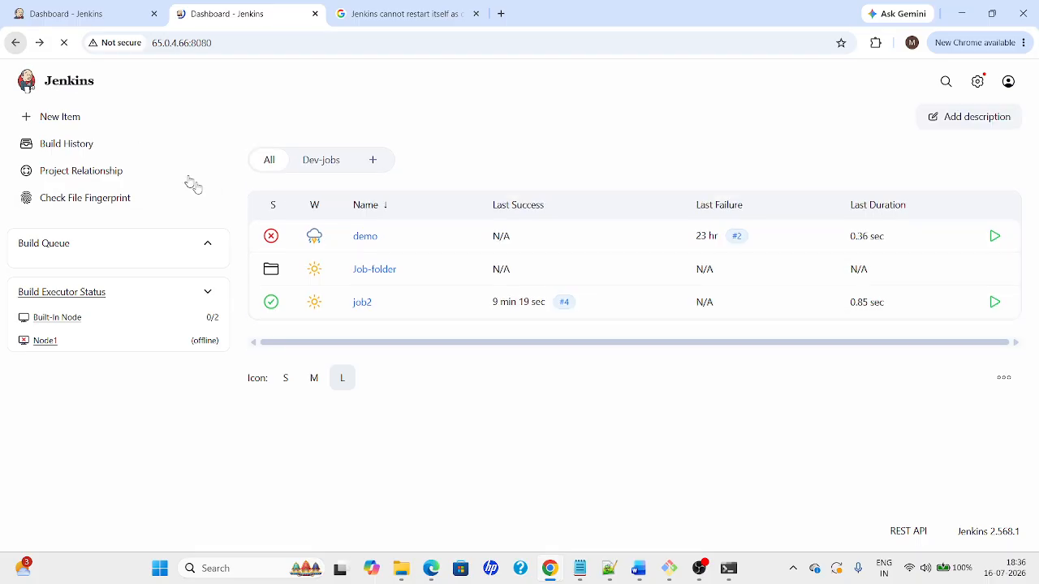
{"action": "left_click", "coordinate": [81, 12]}
{"action": "left_click", "coordinate": [44, 114]}
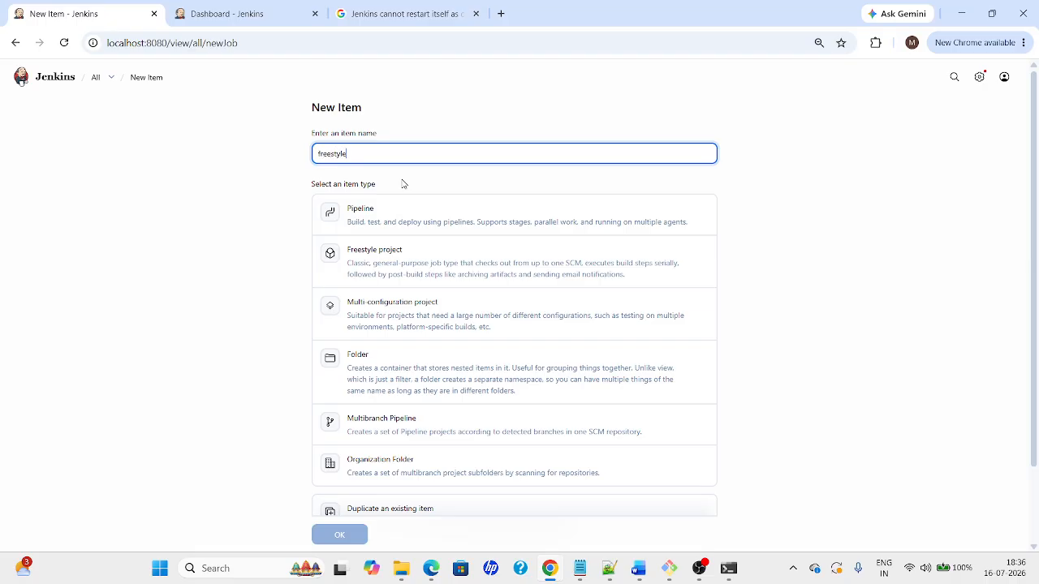
Enter 'freestyle-demo' as the item name, choose Freestyle project, and confirm with OK
{"action": "key", "text": "ctrl+plus"}
{"action": "key", "text": "ctrl+plus"}
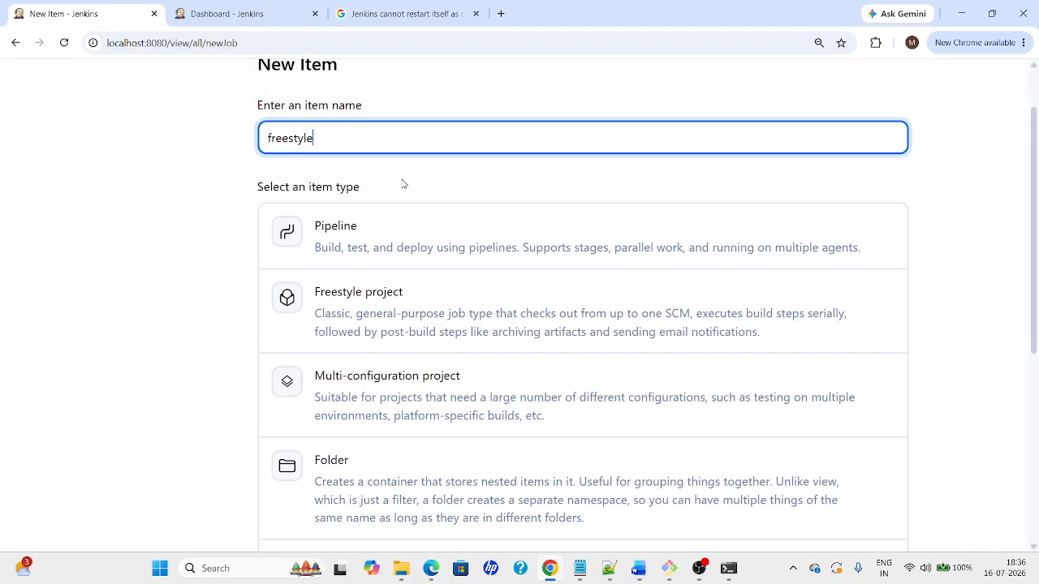
{"action": "type", "text": "freestyle-dem"}
{"action": "key", "text": "ctrl+minus"}
{"action": "key", "text": "ctrl+minus"}
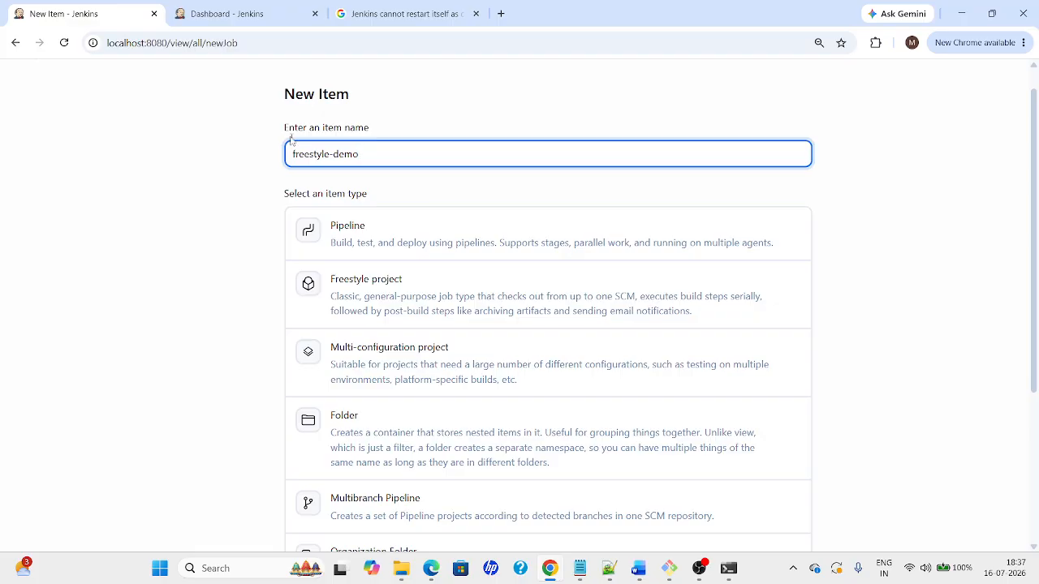
{"action": "left_click_drag", "start_coordinate": [1035, 191], "coordinate": [1036, 263]}
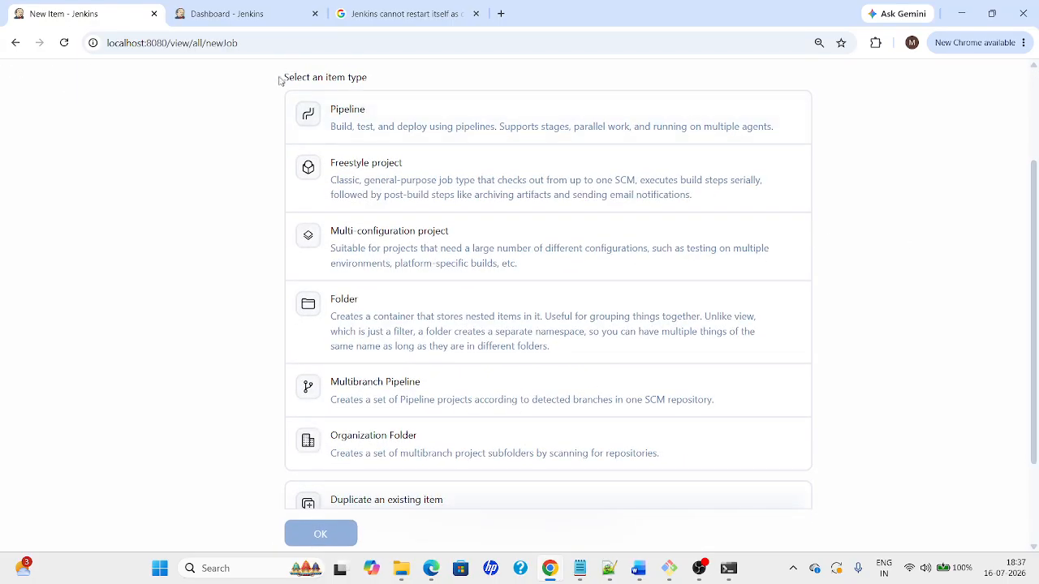
{"action": "left_click_drag", "start_coordinate": [280, 82], "coordinate": [393, 78]}
{"action": "left_click", "coordinate": [306, 223]}
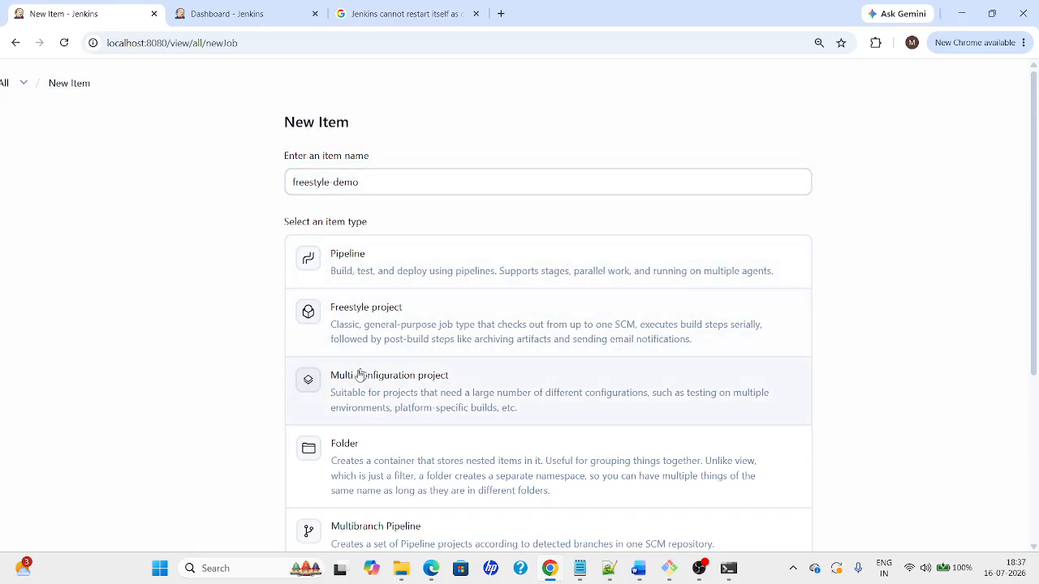
{"action": "scroll", "coordinate": [989, 307], "scroll_direction": "down", "scroll_amount": 2}
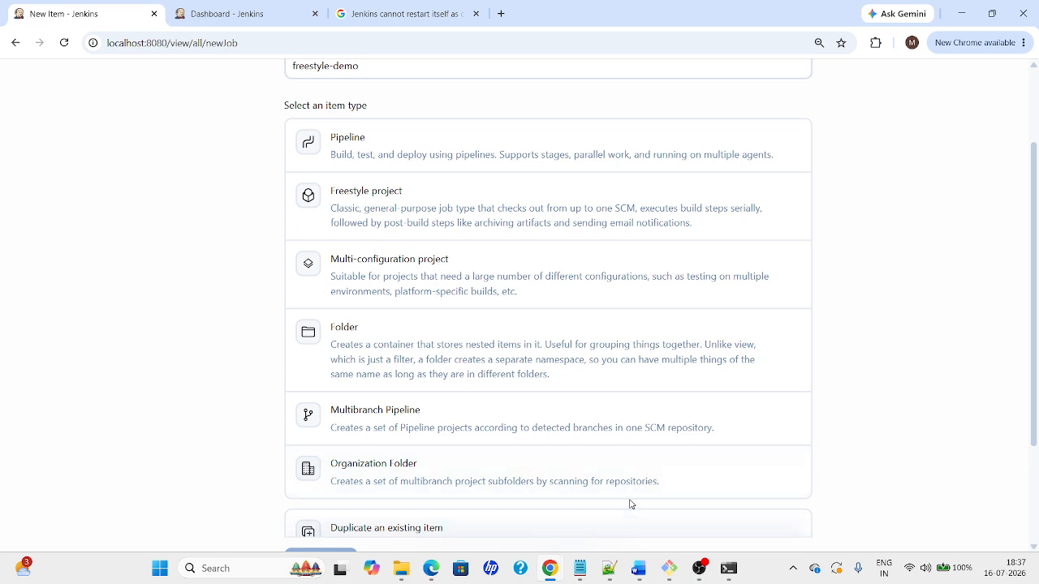
{"action": "left_click_drag", "start_coordinate": [1038, 410], "coordinate": [1026, 366]}
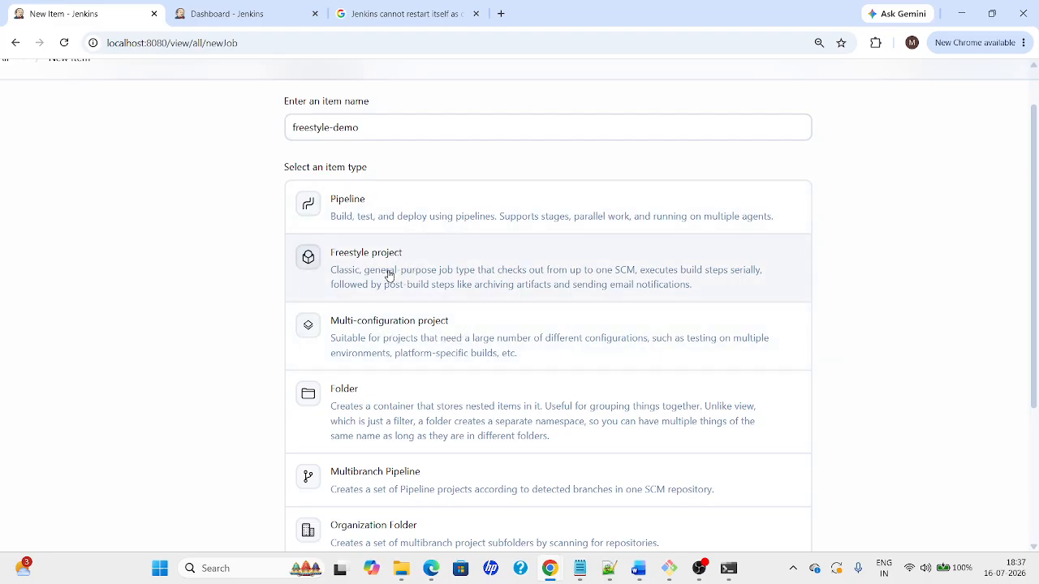
{"action": "left_click", "coordinate": [446, 283]}
{"action": "scroll", "coordinate": [861, 238], "scroll_direction": "down", "scroll_amount": 3}
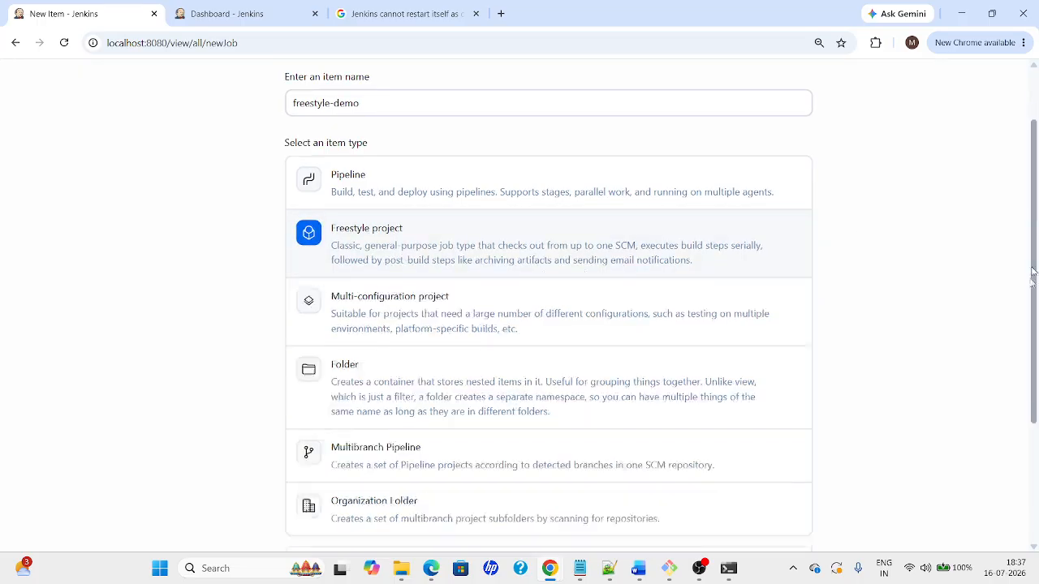
{"action": "left_click", "coordinate": [323, 471]}
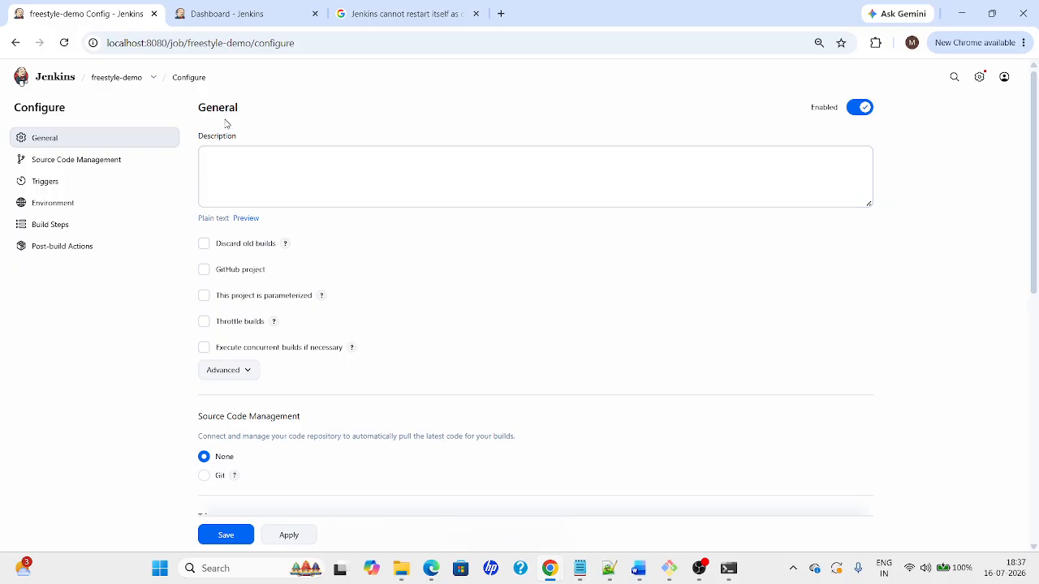
{"action": "left_click_drag", "start_coordinate": [198, 107], "coordinate": [255, 110]}
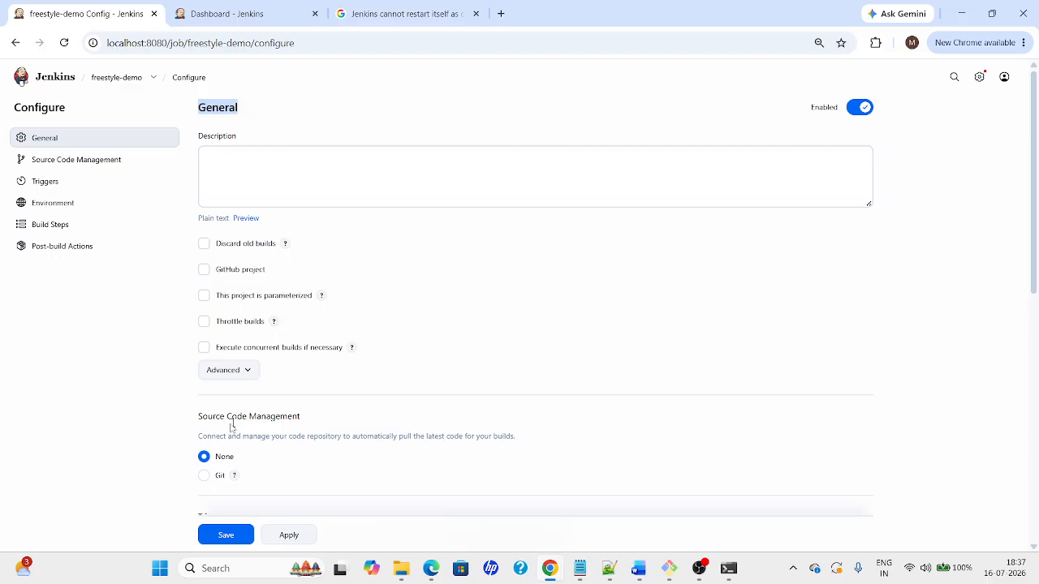
{"action": "left_click_drag", "start_coordinate": [198, 415], "coordinate": [346, 417]}
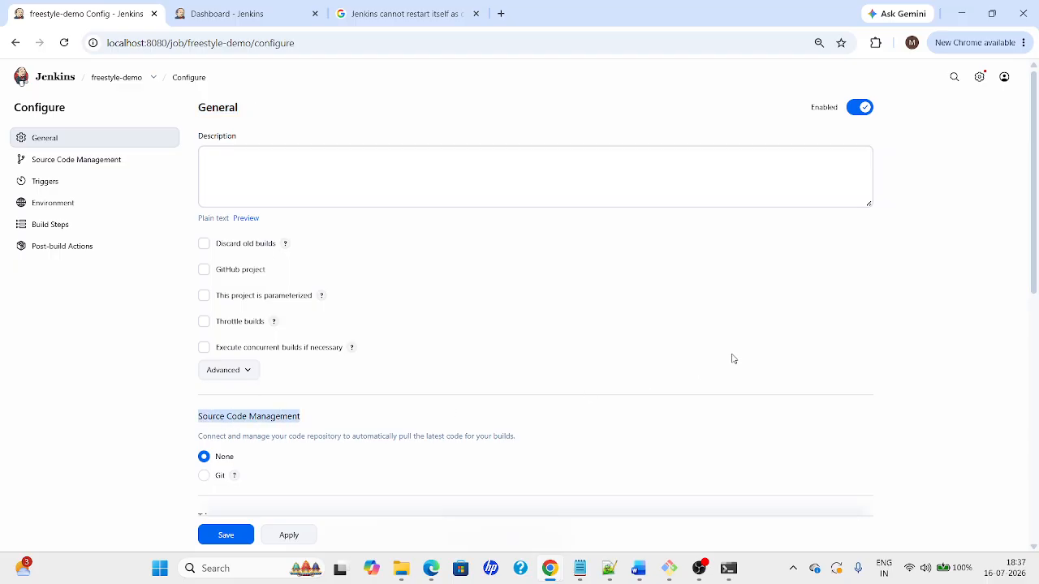
{"action": "scroll", "coordinate": [1037, 207], "scroll_direction": "down", "scroll_amount": 5}
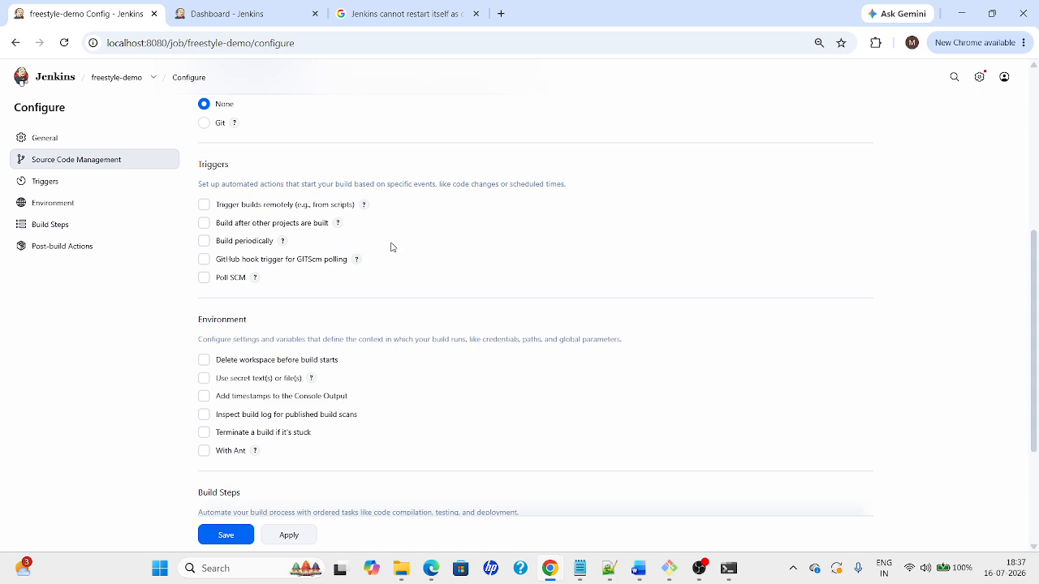
{"action": "double_click", "coordinate": [199, 164]}
{"action": "left_click_drag", "start_coordinate": [199, 325], "coordinate": [305, 327]}
{"action": "scroll", "coordinate": [714, 304], "scroll_direction": "down", "scroll_amount": 3}
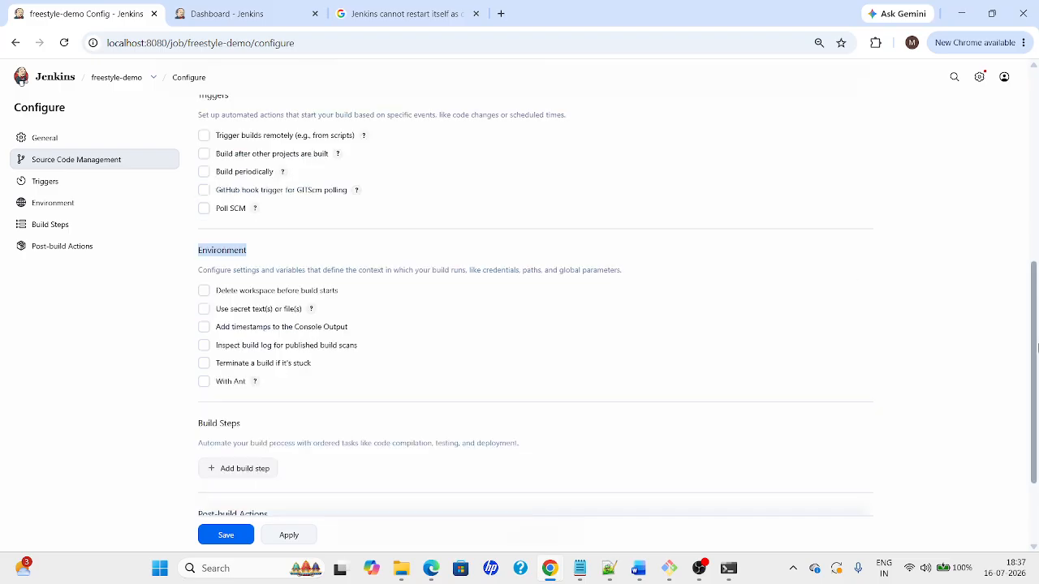
{"action": "left_click_drag", "start_coordinate": [242, 307], "coordinate": [188, 305]}
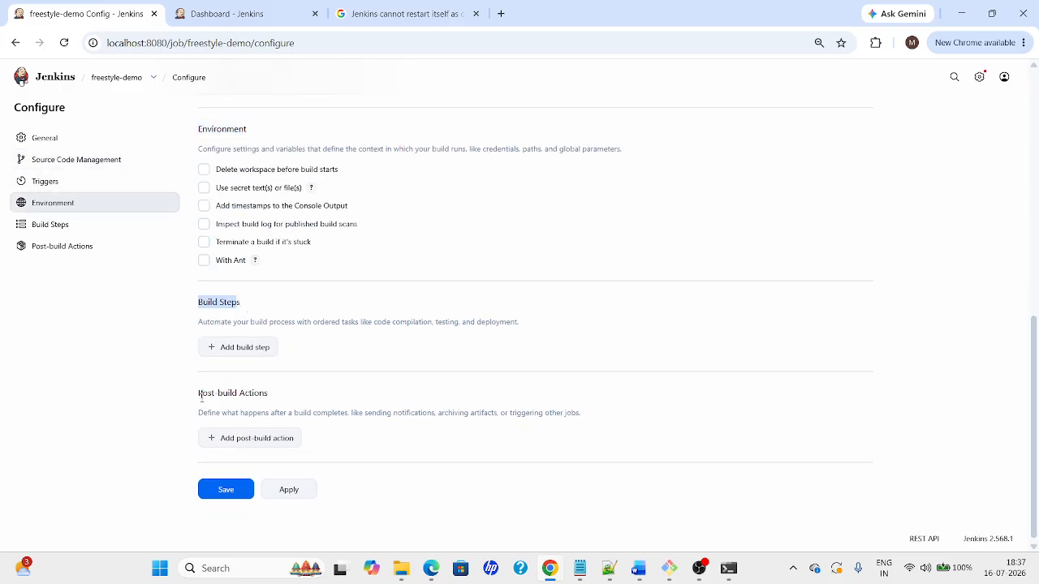
{"action": "left_click_drag", "start_coordinate": [196, 397], "coordinate": [332, 394]}
{"action": "left_click_drag", "start_coordinate": [1035, 416], "coordinate": [1038, 162]}
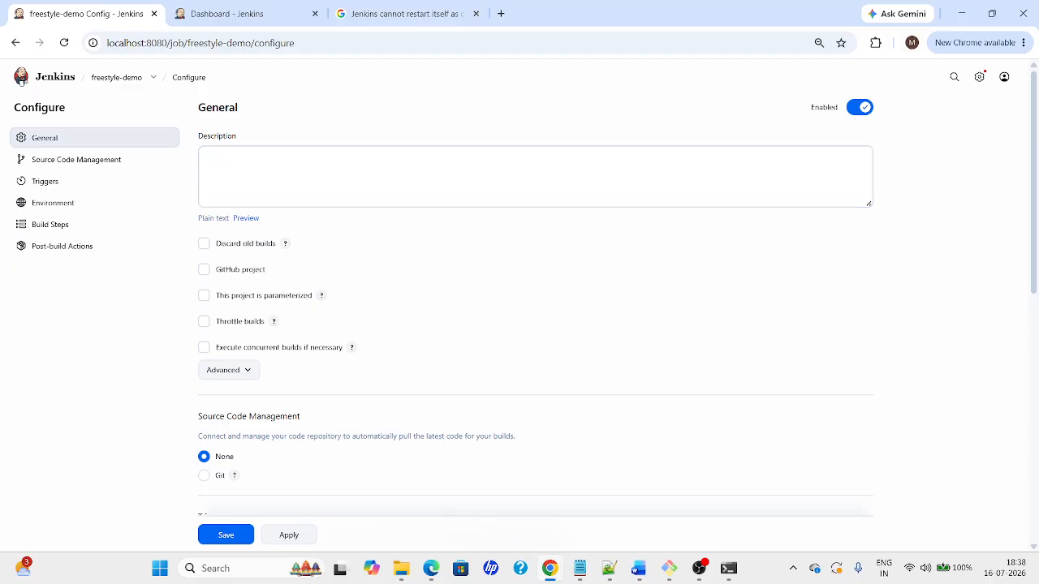
{"action": "left_click_drag", "start_coordinate": [196, 102], "coordinate": [278, 125]}
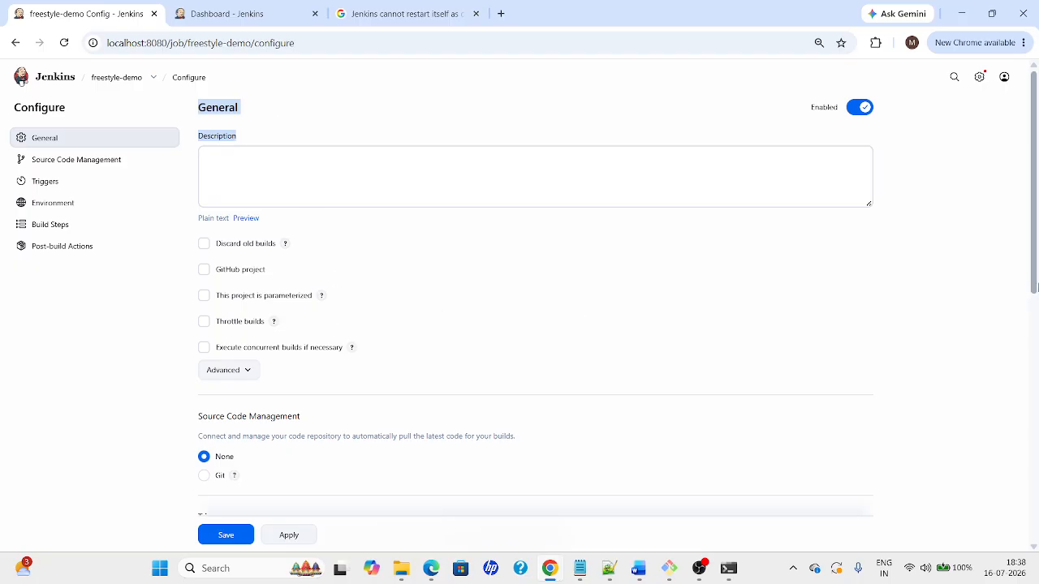
{"action": "scroll", "coordinate": [666, 313], "scroll_direction": "down", "scroll_amount": 2}
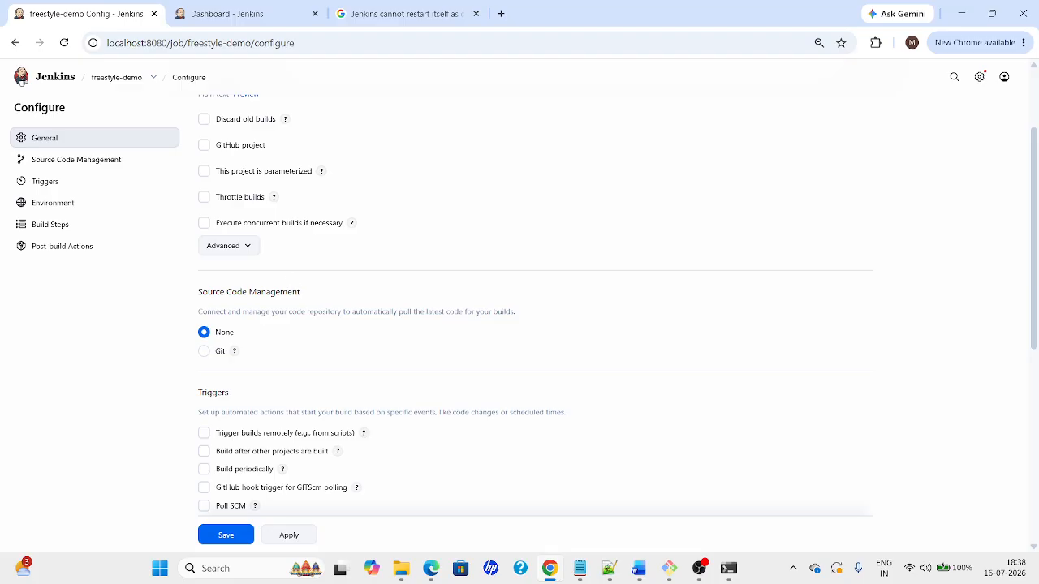
{"action": "left_click_drag", "start_coordinate": [302, 293], "coordinate": [193, 299]}
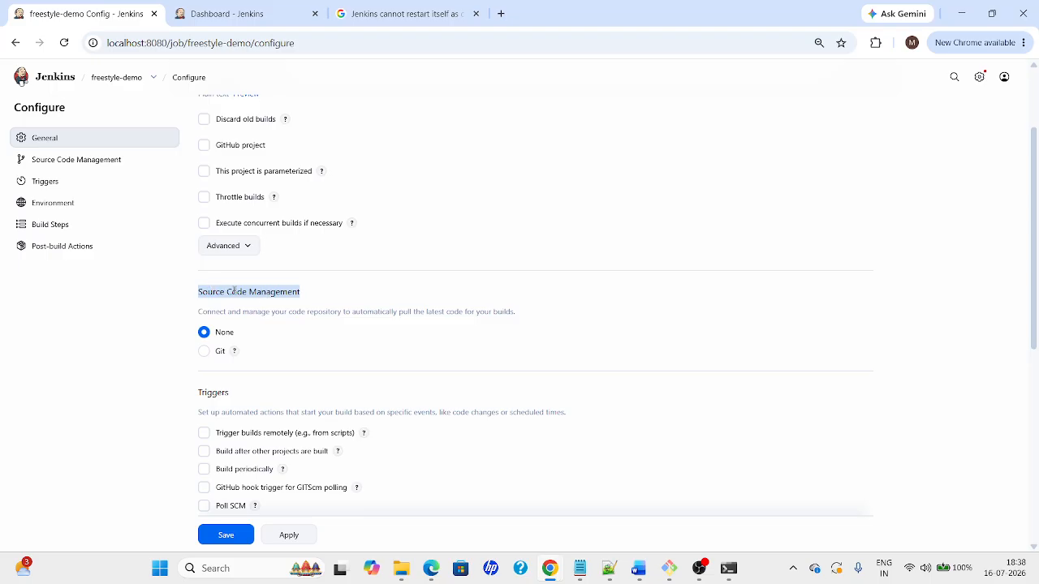
{"action": "left_click_drag", "start_coordinate": [195, 394], "coordinate": [260, 398]}
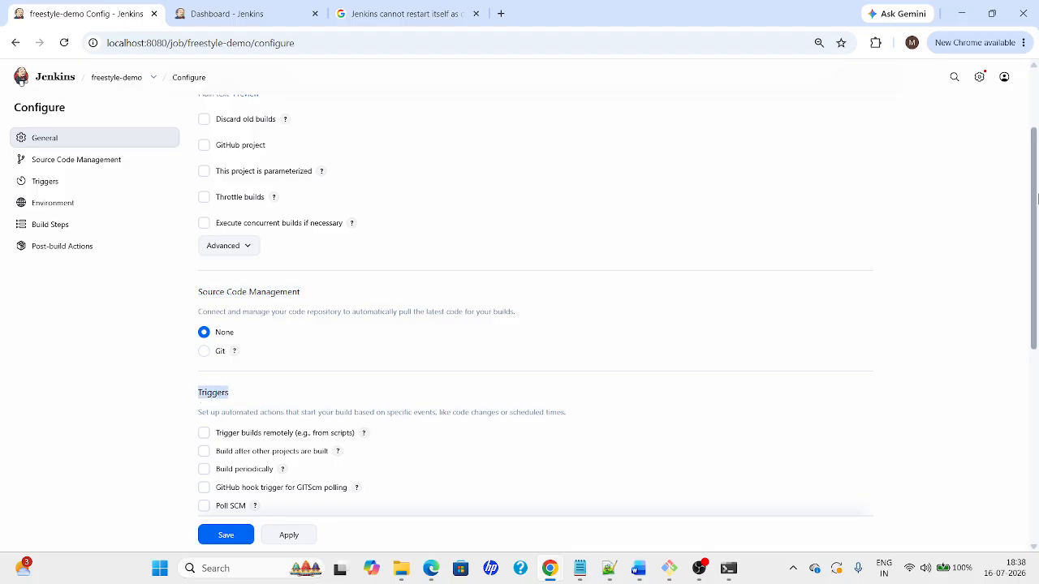
{"action": "left_click_drag", "start_coordinate": [1037, 199], "coordinate": [1038, 250]}
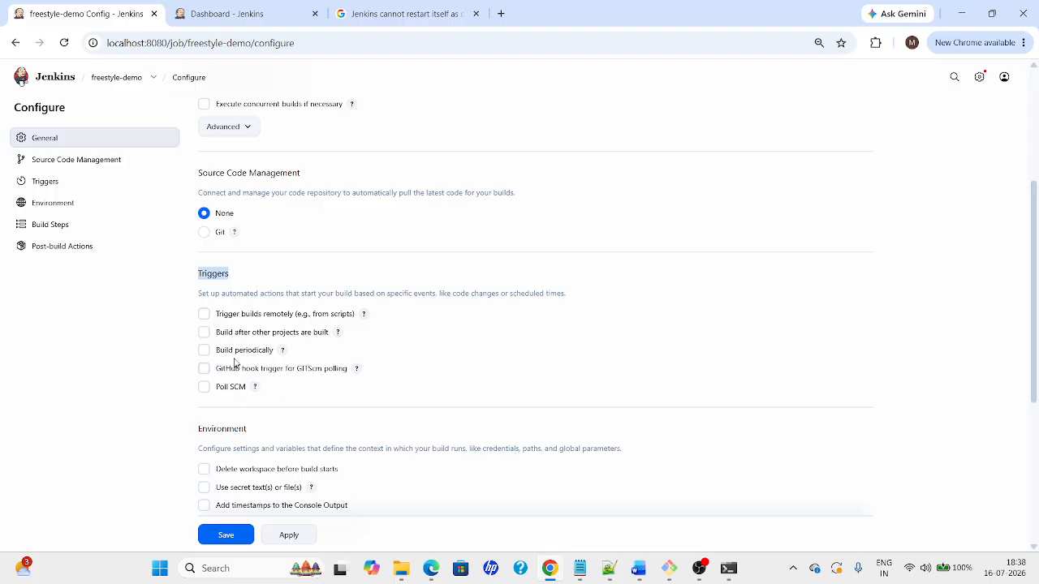
{"action": "scroll", "coordinate": [1038, 290], "scroll_direction": "down", "scroll_amount": 2}
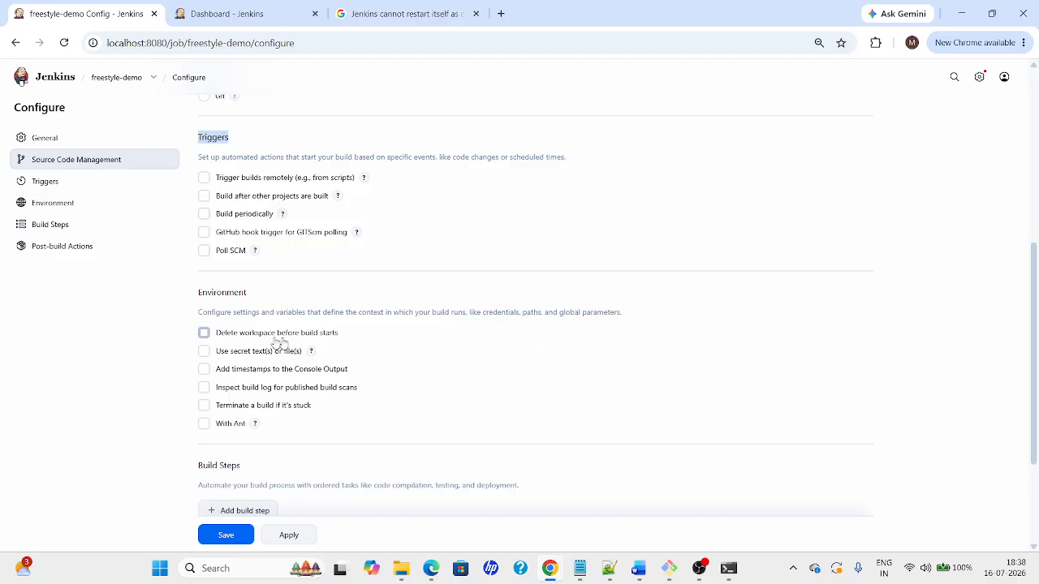
{"action": "left_click_drag", "start_coordinate": [195, 294], "coordinate": [342, 311]}
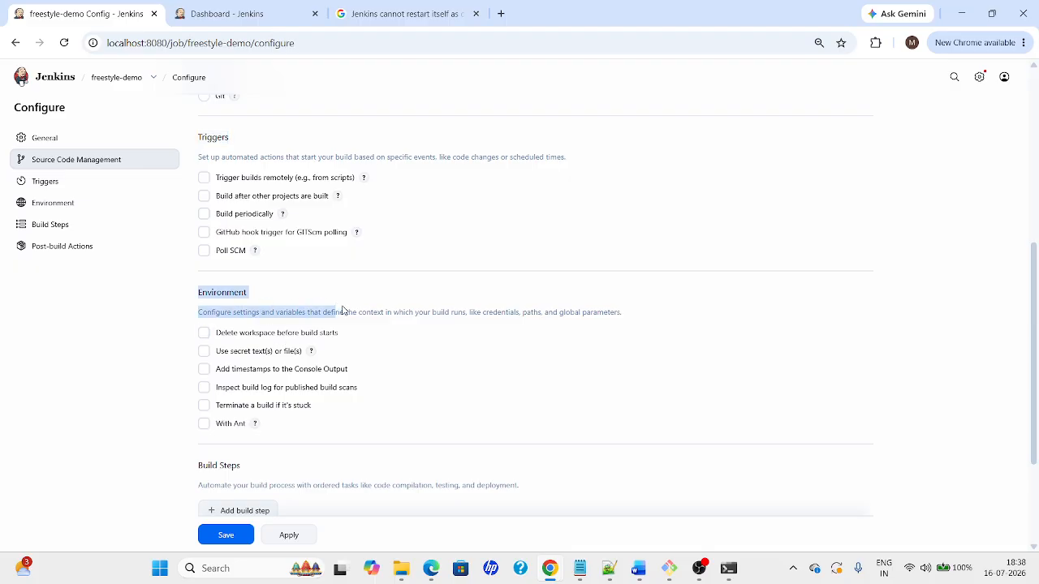
{"action": "scroll", "coordinate": [525, 361], "scroll_direction": "down", "scroll_amount": 2}
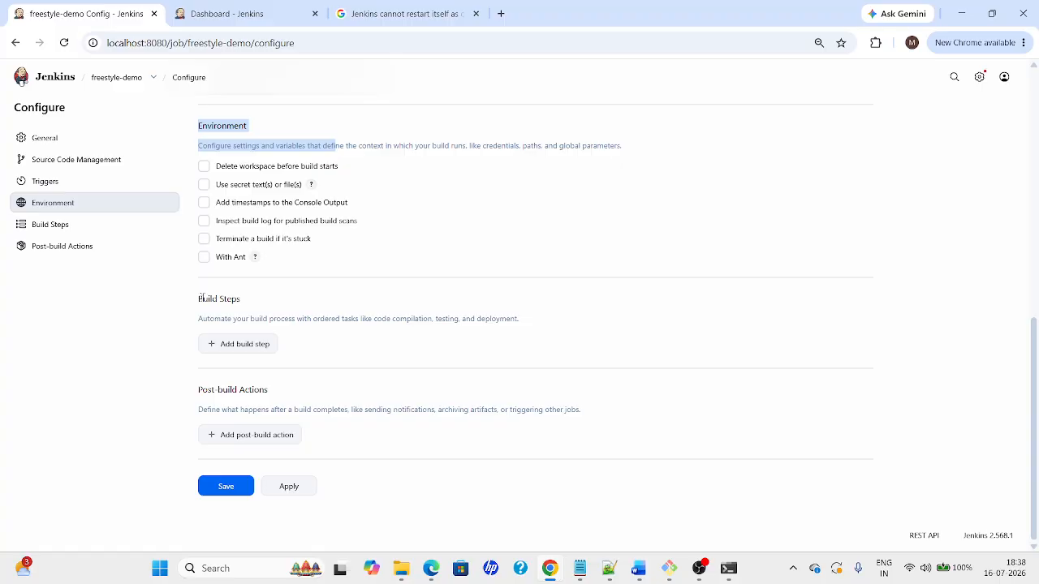
{"action": "left_click_drag", "start_coordinate": [199, 302], "coordinate": [273, 308]}
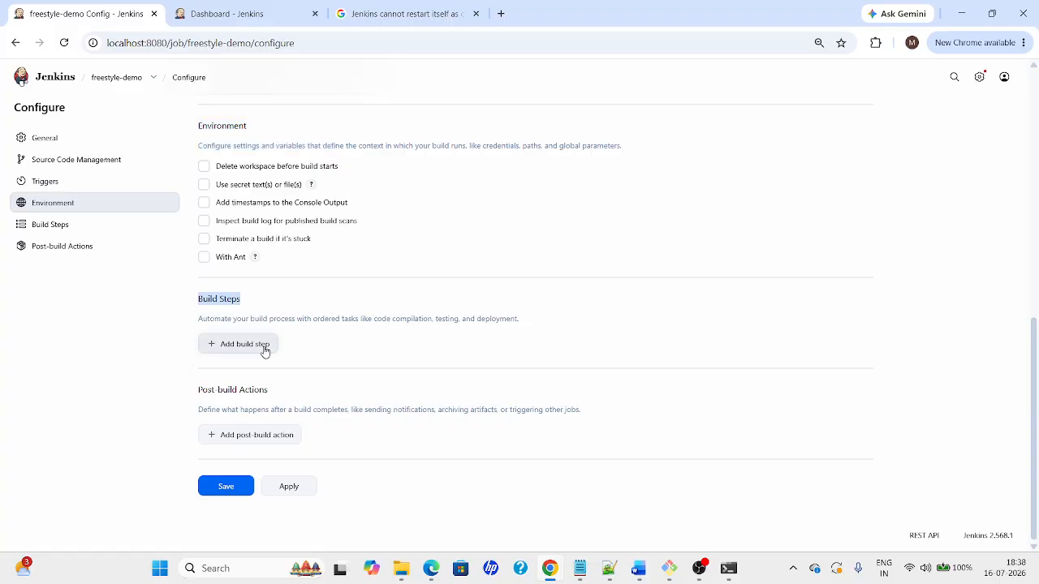
{"action": "left_click", "coordinate": [266, 344]}
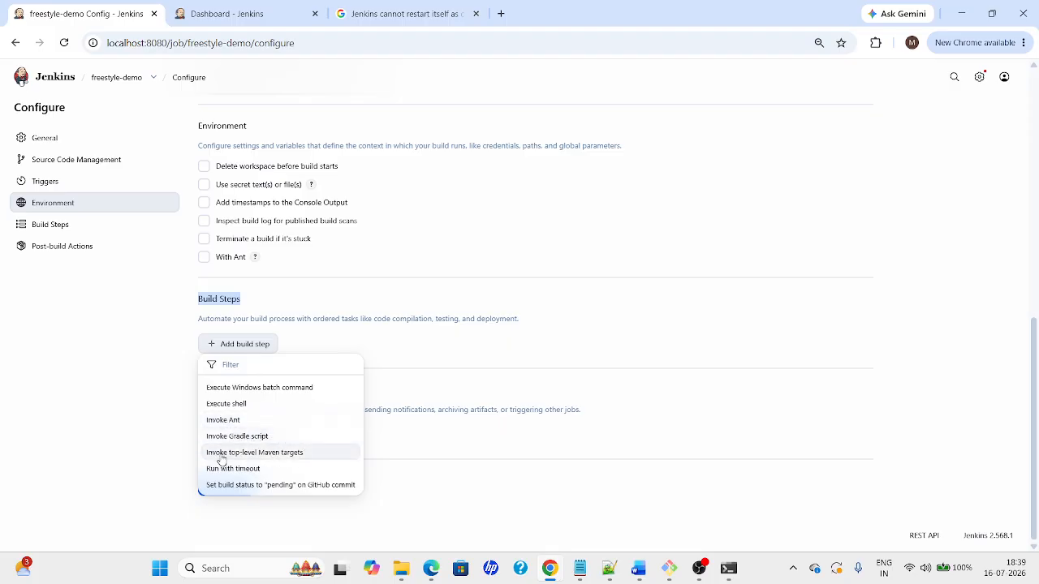
{"action": "left_click", "coordinate": [221, 452]}
{"action": "left_click", "coordinate": [241, 388]}
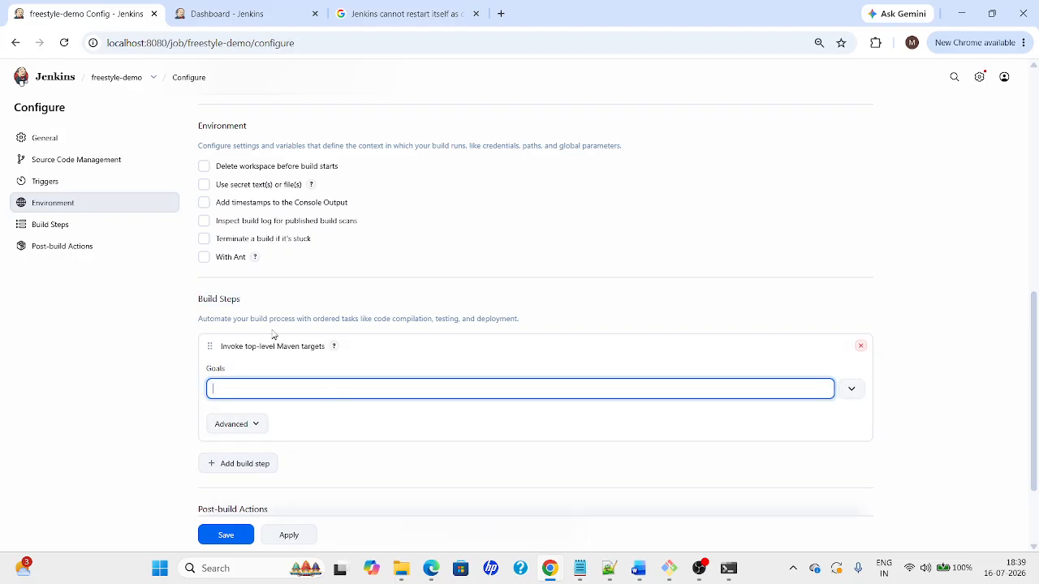
{"action": "left_click", "coordinate": [860, 346]}
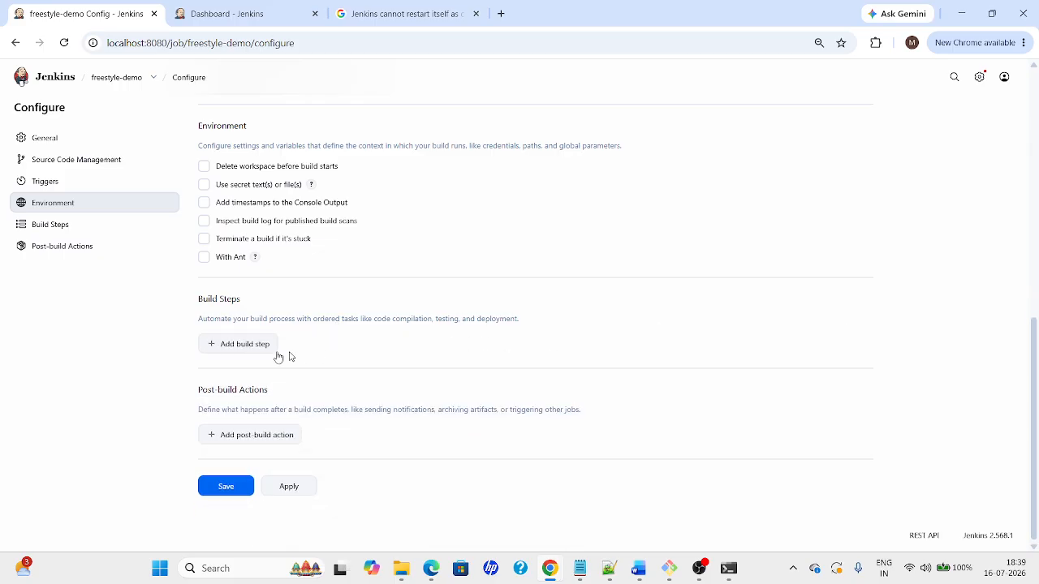
{"action": "left_click", "coordinate": [243, 344]}
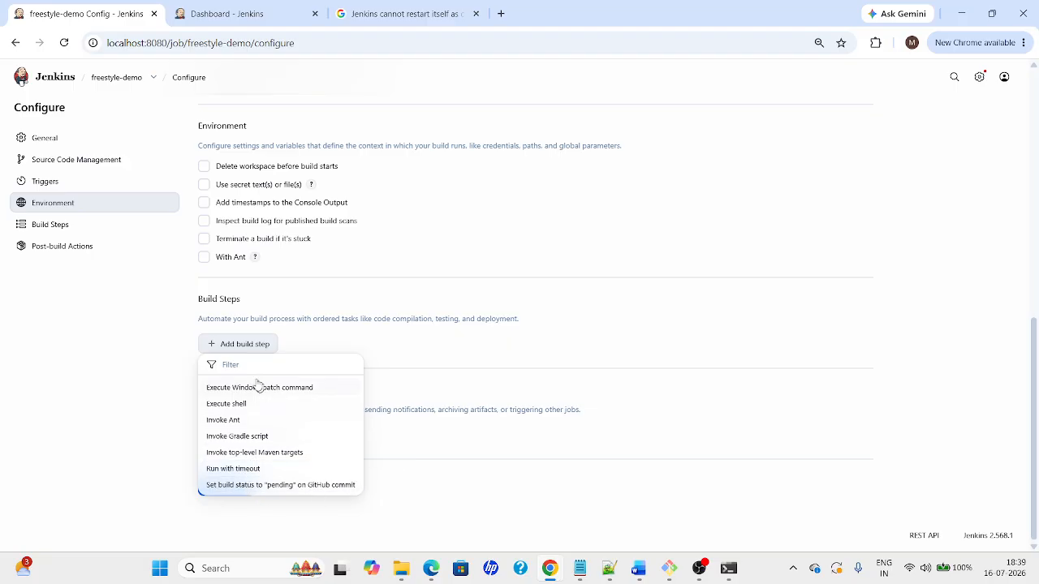
{"action": "left_click", "coordinate": [154, 355]}
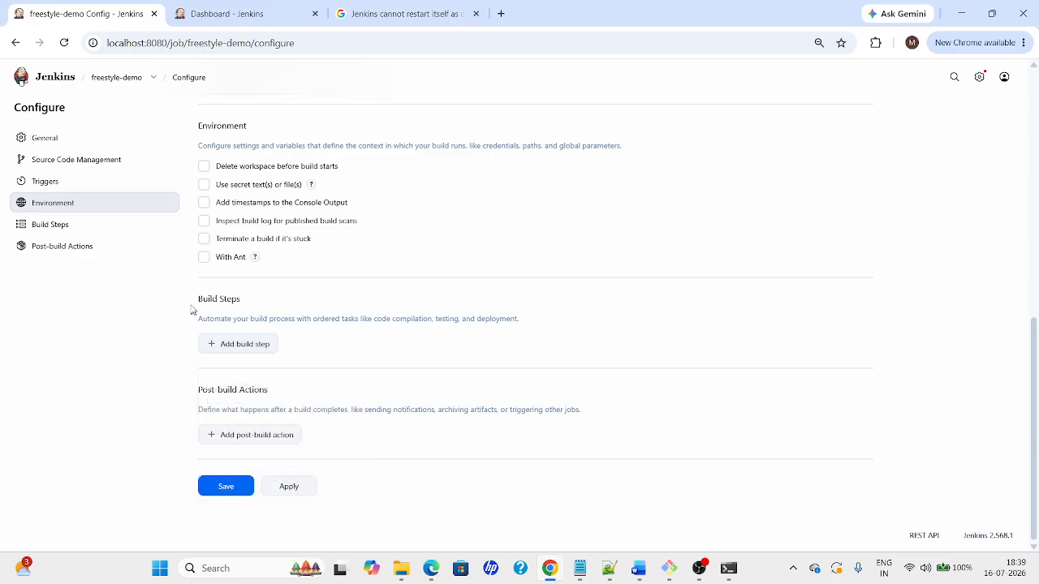
{"action": "left_click_drag", "start_coordinate": [195, 299], "coordinate": [550, 325]}
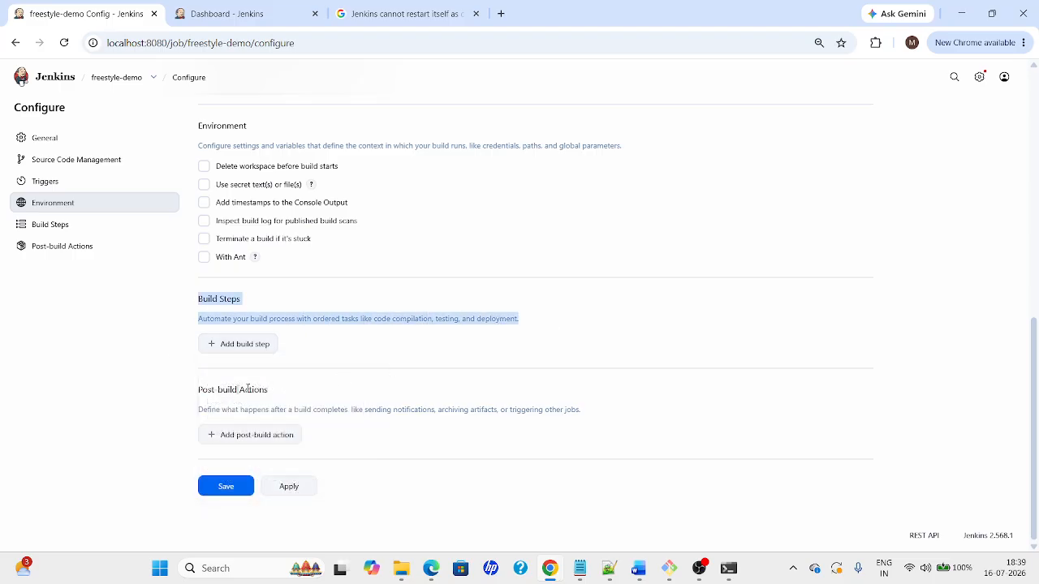
{"action": "left_click_drag", "start_coordinate": [184, 391], "coordinate": [593, 415]}
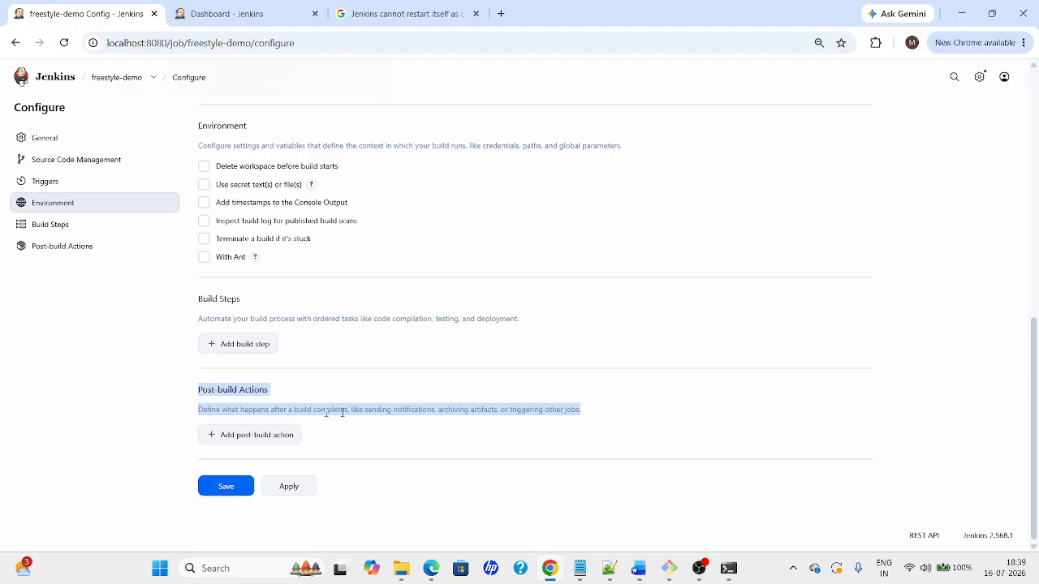
{"action": "left_click", "coordinate": [257, 439]}
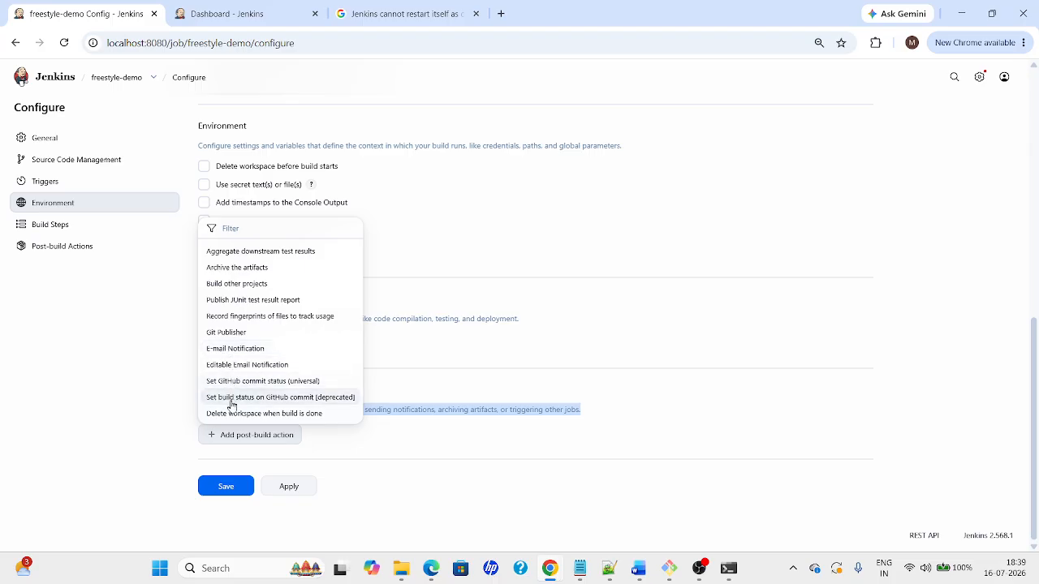
{"action": "left_click", "coordinate": [171, 424]}
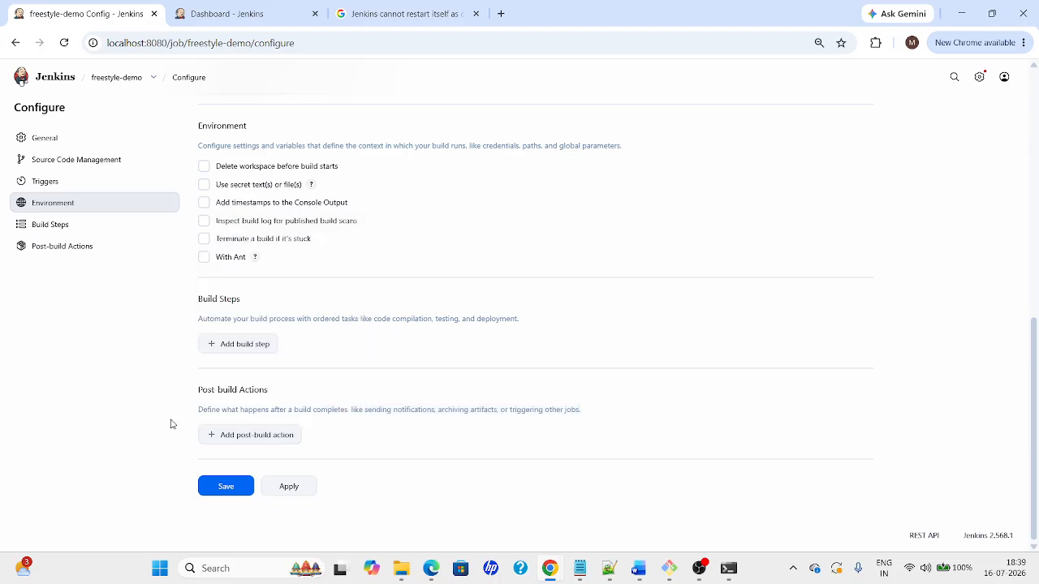
Go over the 3.1 Freestyle Jobs bullets, highlighting 'General' and 'covered in 4.7', down to the comparison table
{"action": "key", "text": "alt+Tab"}
{"action": "key", "text": "alt+Tab"}
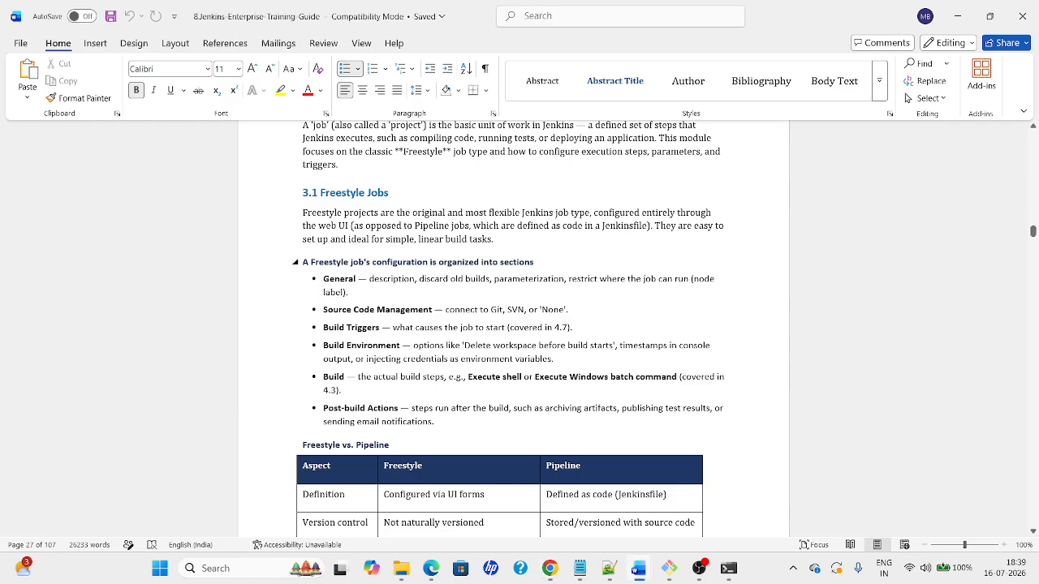
{"action": "double_click", "coordinate": [340, 278]}
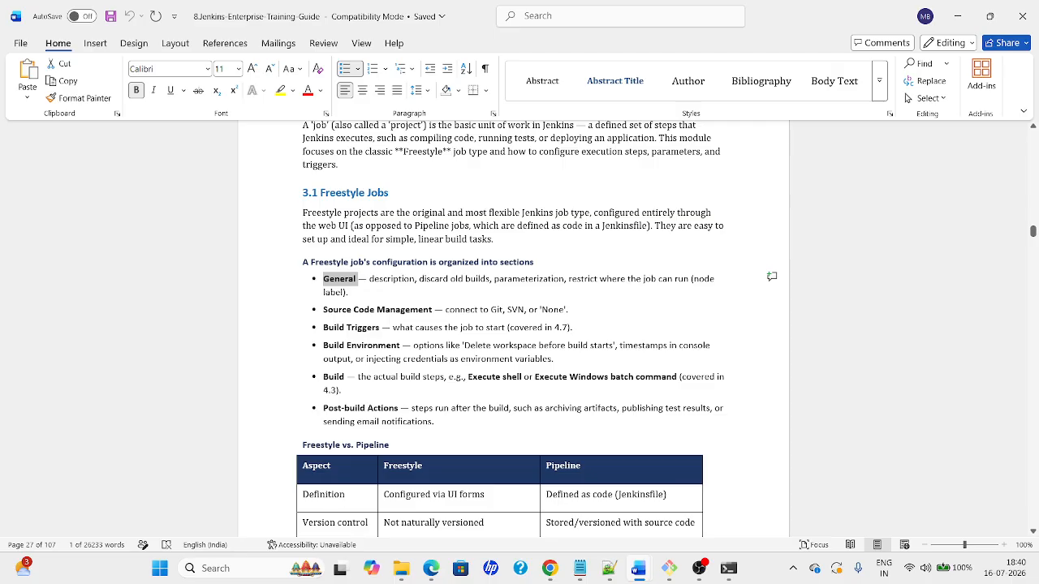
{"action": "left_click", "coordinate": [566, 309]}
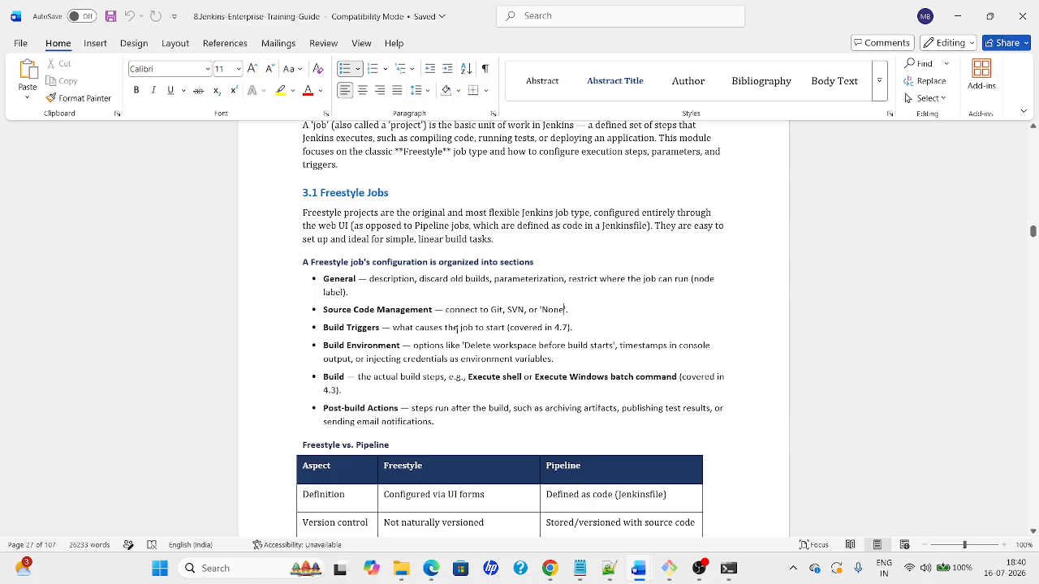
{"action": "left_click_drag", "start_coordinate": [572, 328], "coordinate": [510, 327]}
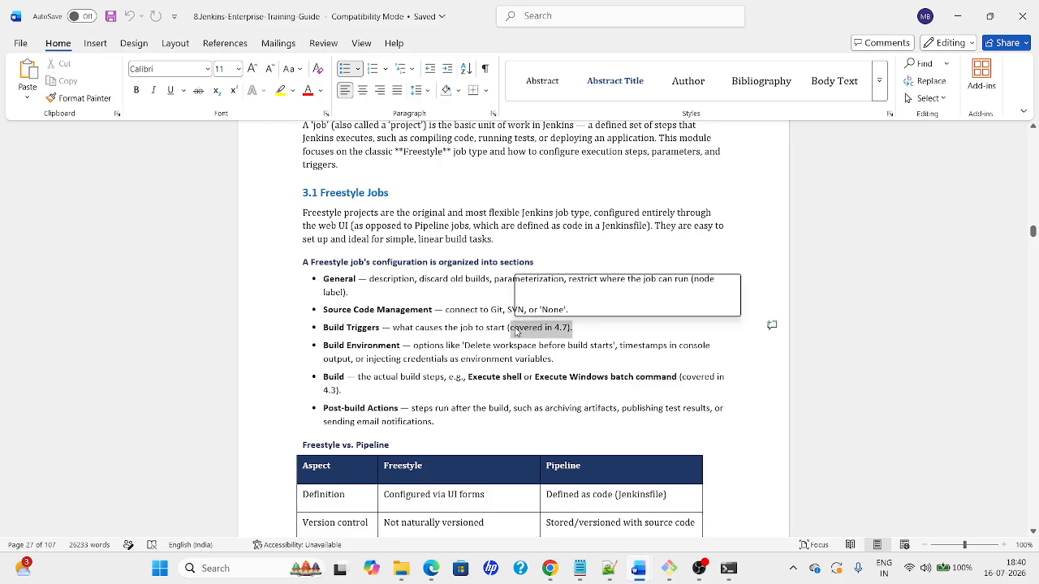
{"action": "left_click", "coordinate": [470, 327]}
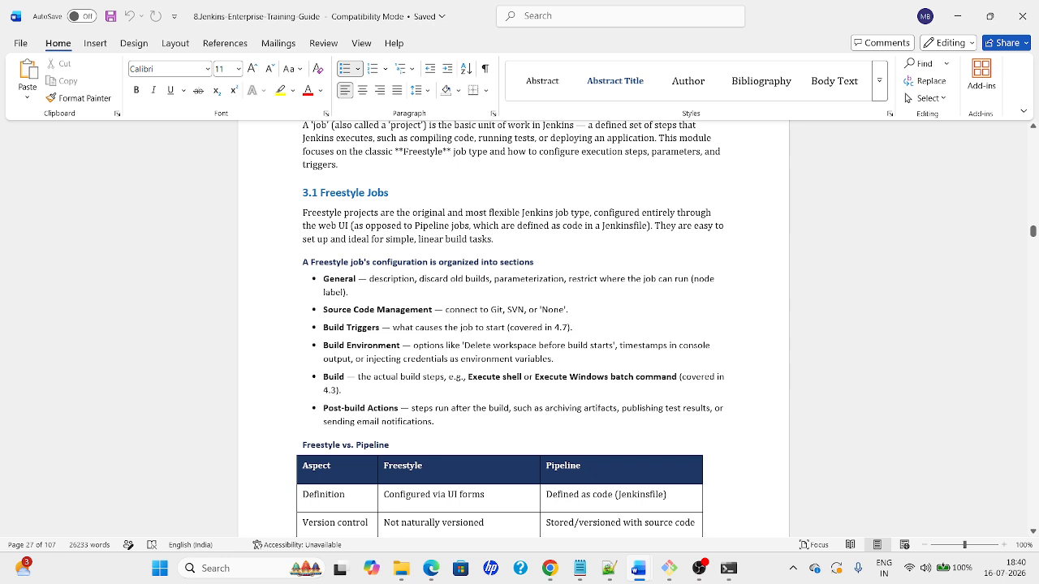
{"action": "left_click", "coordinate": [563, 376]}
{"action": "key", "text": "Down"}
{"action": "key", "text": "Down"}
{"action": "key", "text": "Down"}
{"action": "key", "text": "Down"}
{"action": "key", "text": "Down"}
{"action": "key", "text": "Down"}
{"action": "key", "text": "Down"}
{"action": "key", "text": "Down"}
{"action": "key", "text": "Down"}
{"action": "key", "text": "Down"}
{"action": "key", "text": "Down"}
{"action": "key", "text": "Down"}
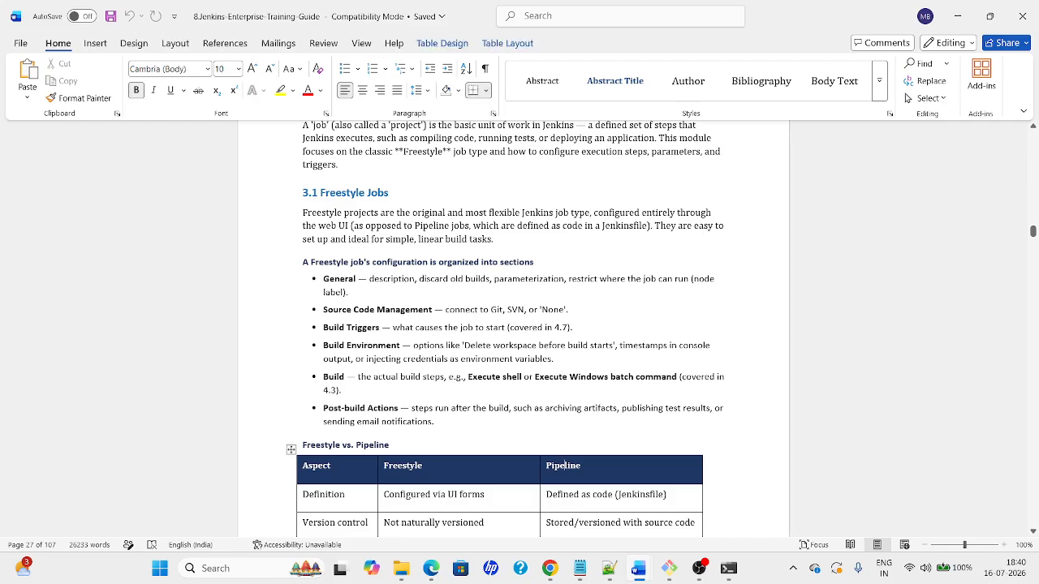
{"action": "key", "text": "Down"}
{"action": "key", "text": "Up"}
{"action": "key", "text": "Up"}
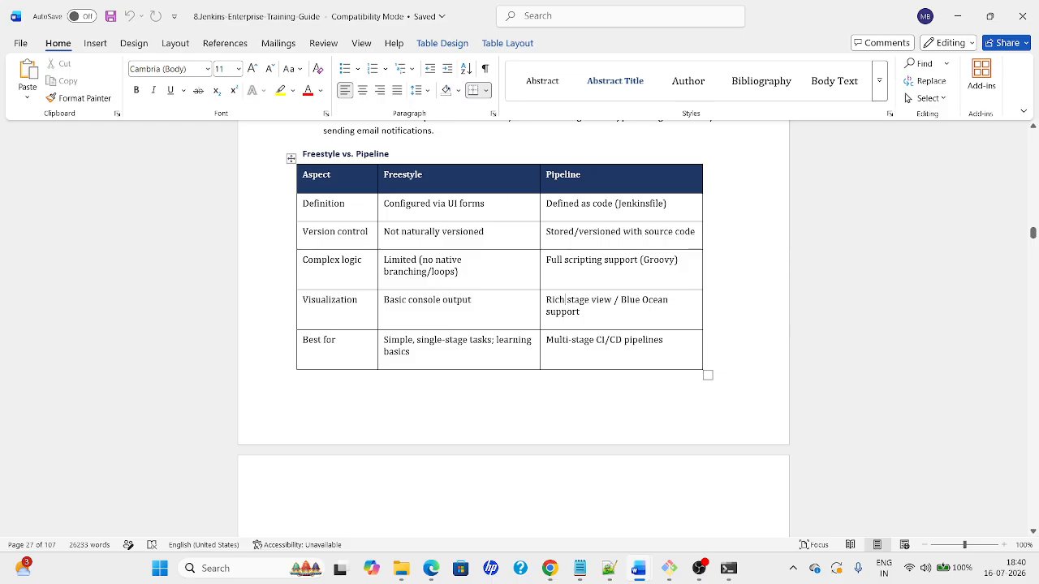
Highlight 'Definition' and 'Jenkinsfile' in the Freestyle vs. Pipeline table
{"action": "double_click", "coordinate": [331, 204]}
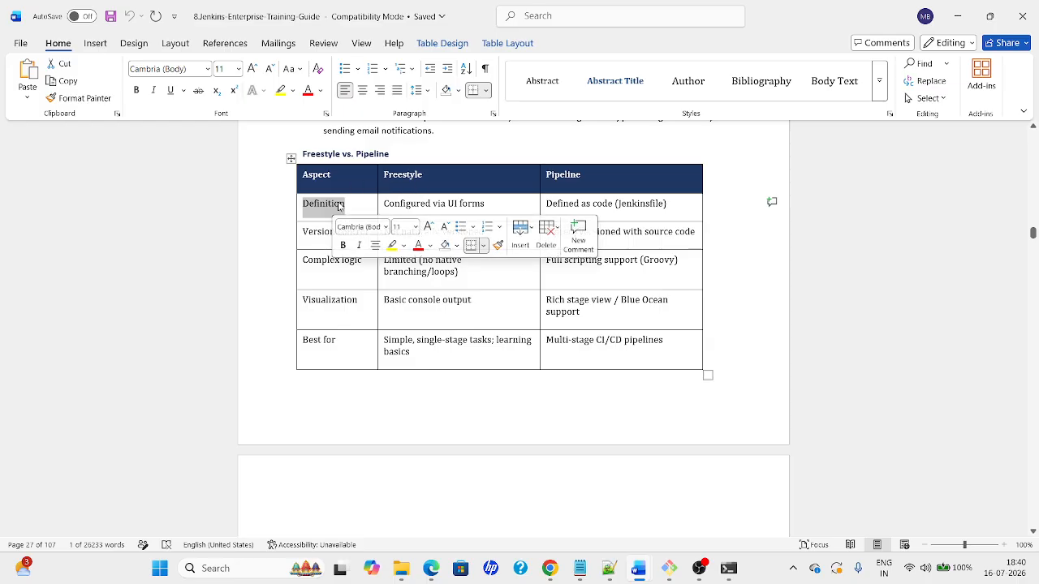
{"action": "left_click", "coordinate": [429, 204]}
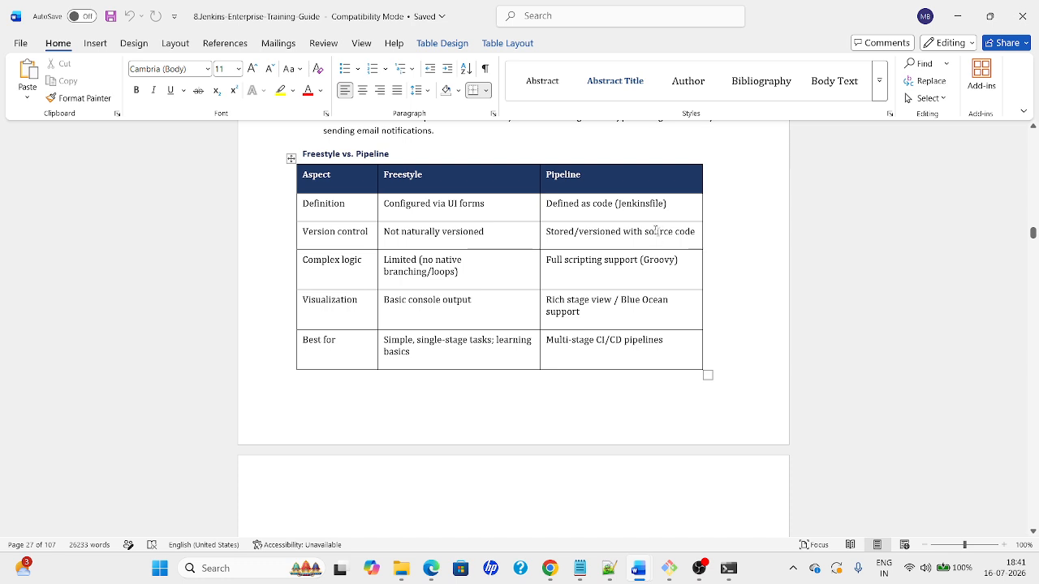
{"action": "double_click", "coordinate": [641, 204]}
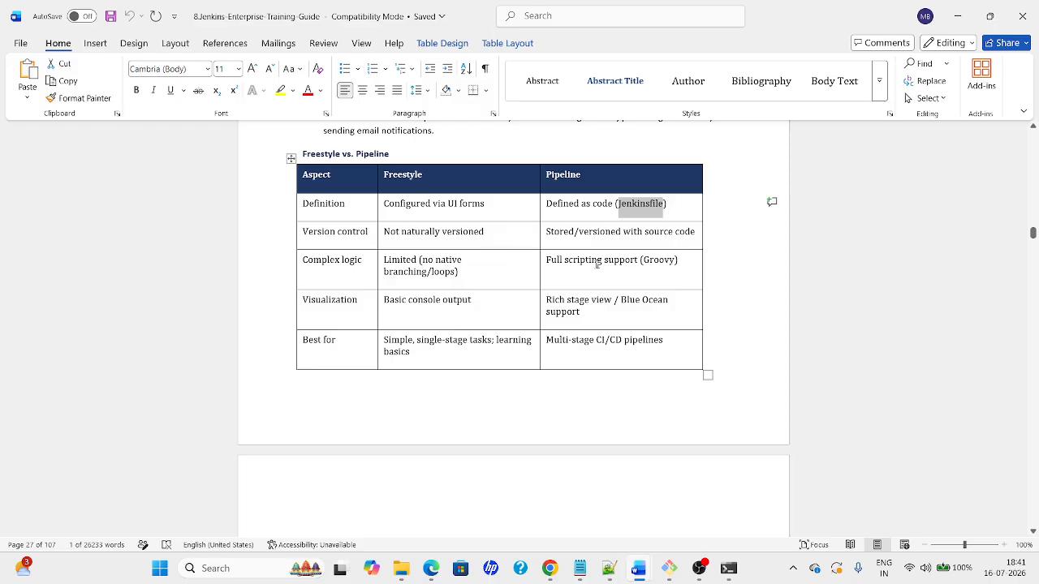
{"action": "left_click", "coordinate": [626, 262]}
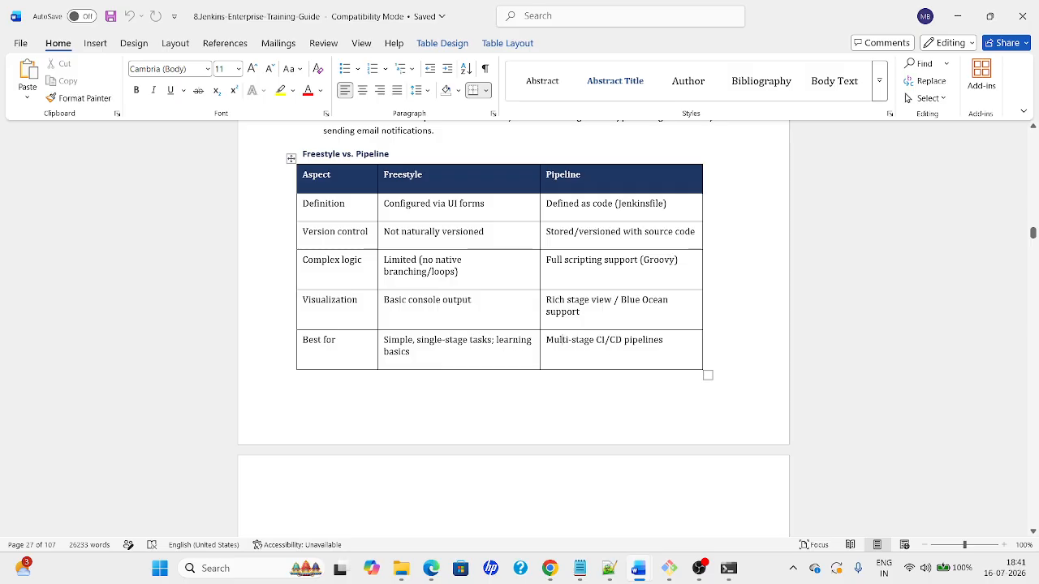
Read on through 3.2 Create Job to 3.3 Execute Shell, then return to the Jenkins configure page
{"action": "key", "text": "Down"}
{"action": "key", "text": "Down"}
{"action": "key", "text": "Down"}
{"action": "key", "text": "Down"}
{"action": "key", "text": "Down"}
{"action": "key", "text": "Down"}
{"action": "key", "text": "Down"}
{"action": "key", "text": "Down"}
{"action": "key", "text": "Down"}
{"action": "key", "text": "Down"}
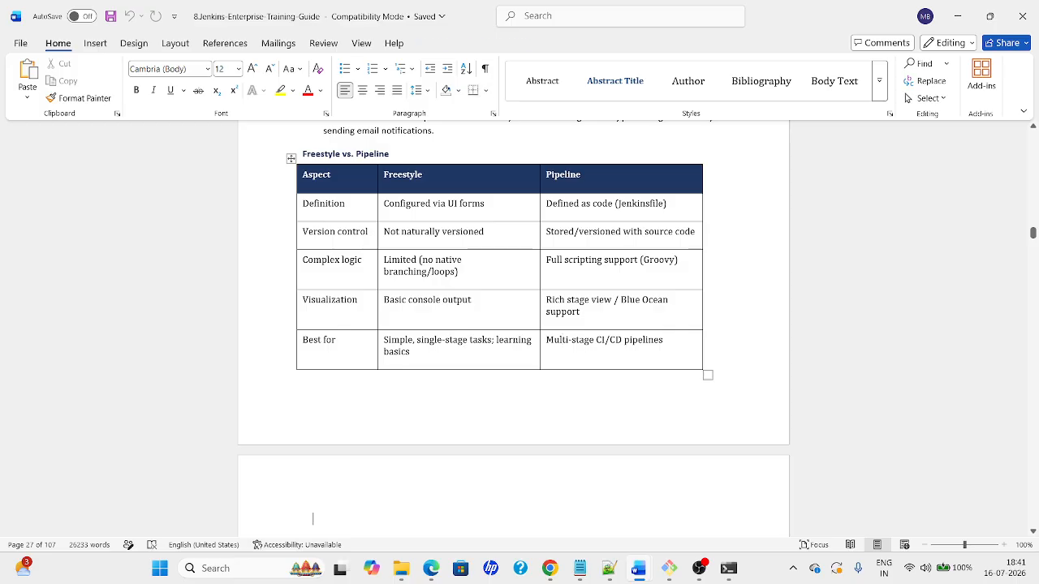
{"action": "key", "text": "Down"}
{"action": "key", "text": "Down"}
{"action": "key", "text": "Down"}
{"action": "key", "text": "Down"}
{"action": "key", "text": "Down"}
{"action": "key", "text": "Down"}
{"action": "key", "text": "Down"}
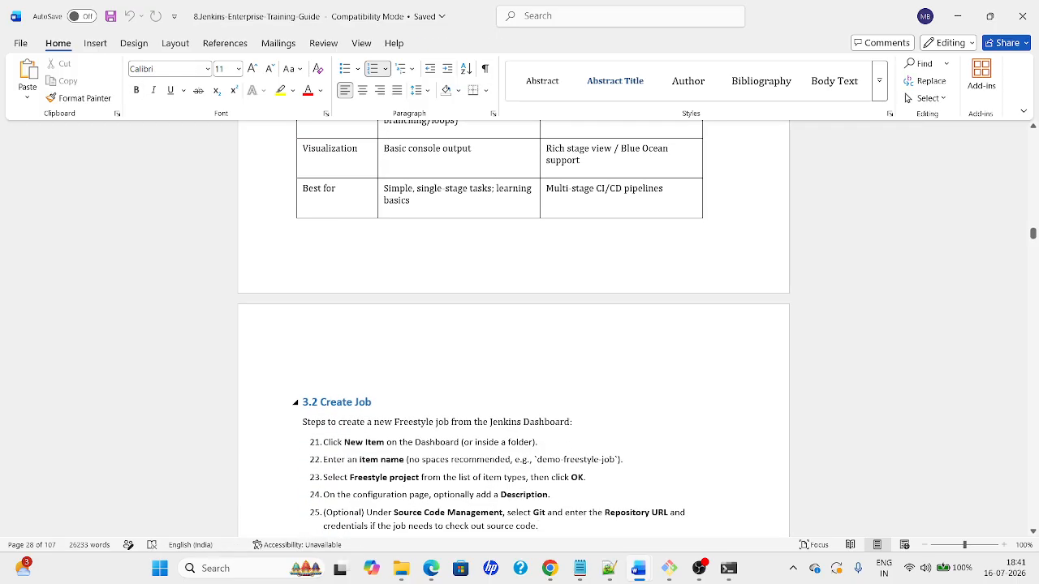
{"action": "key", "text": "Down"}
{"action": "key", "text": "Down"}
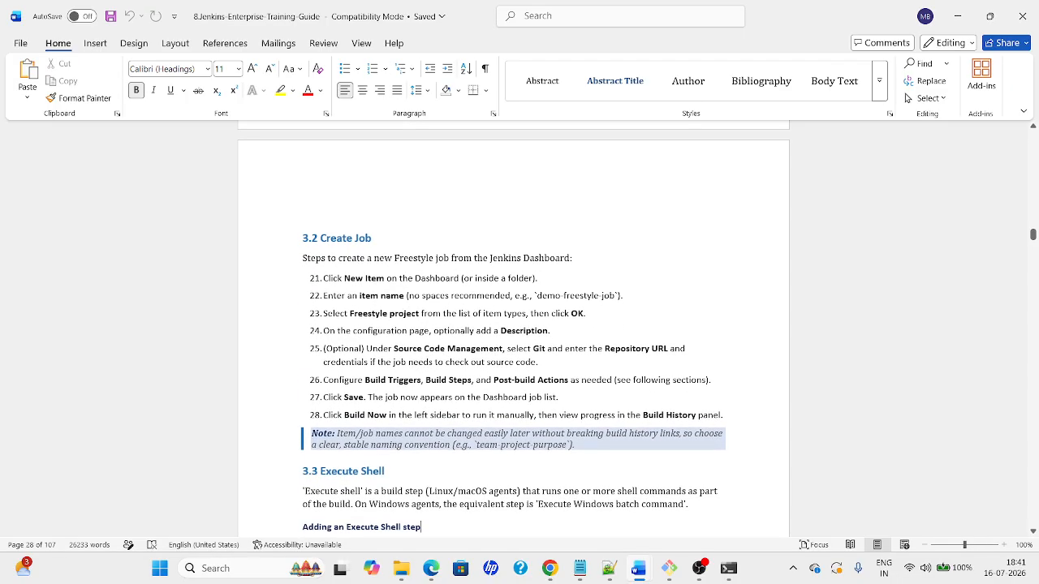
{"action": "left_click", "coordinate": [420, 295]}
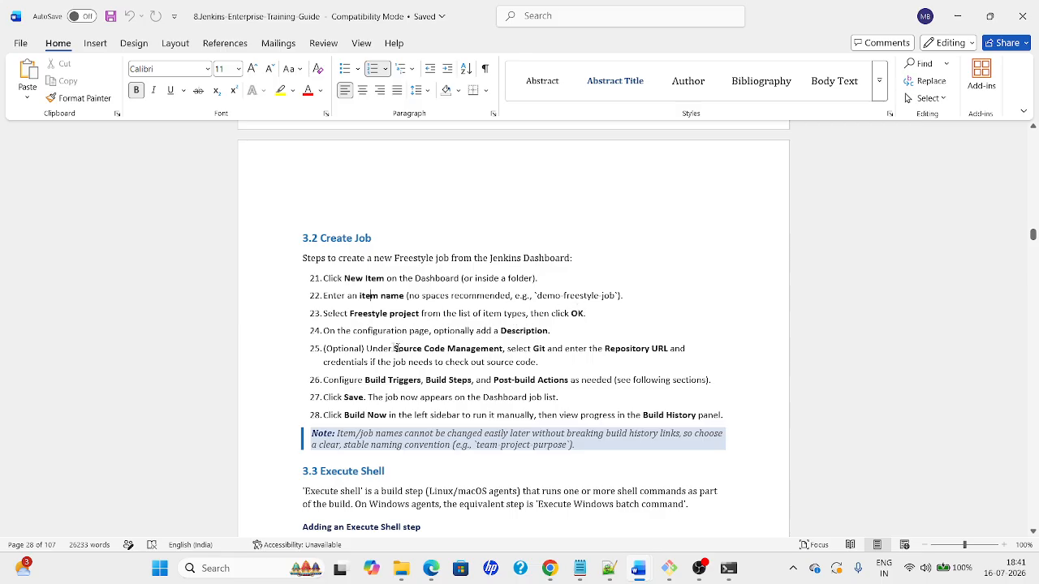
{"action": "key", "text": "alt+Tab"}
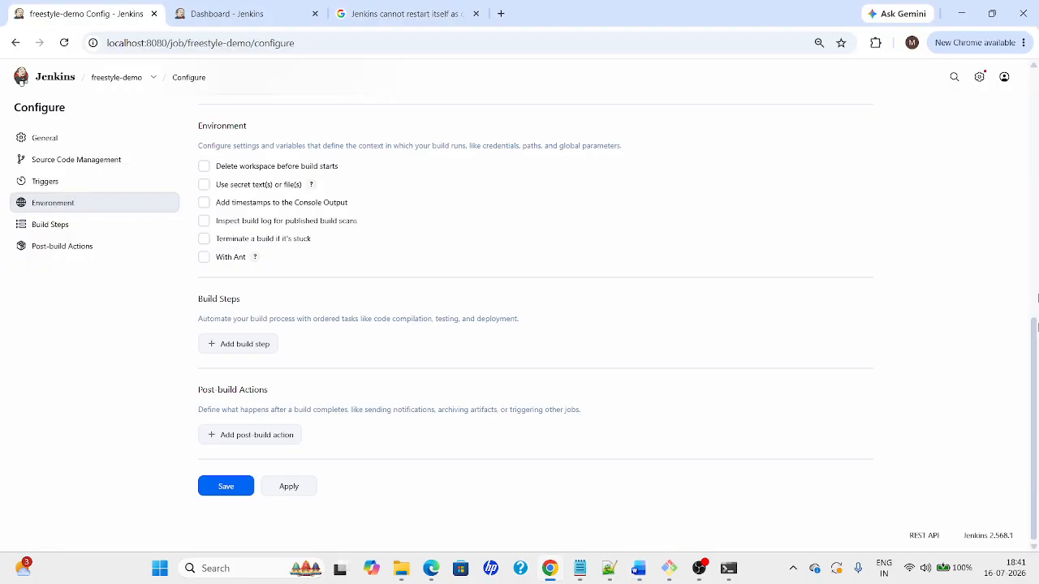
{"action": "scroll", "coordinate": [628, 164], "scroll_direction": "up", "scroll_amount": 10}
Choose Git under Source Code Management on the freestyle-demo Configure page
{"action": "left_click", "coordinate": [244, 24]}
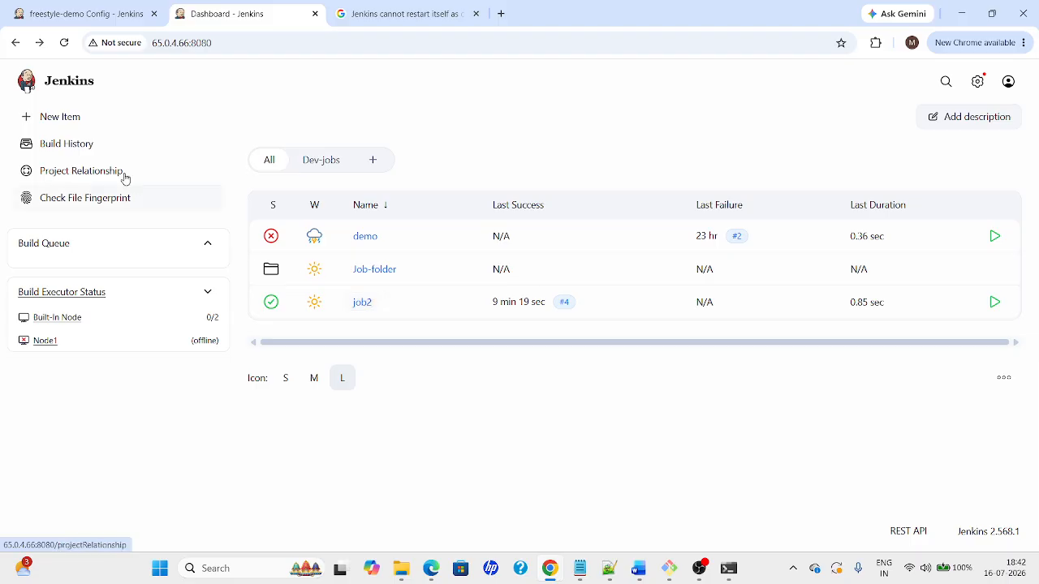
{"action": "left_click", "coordinate": [70, 18]}
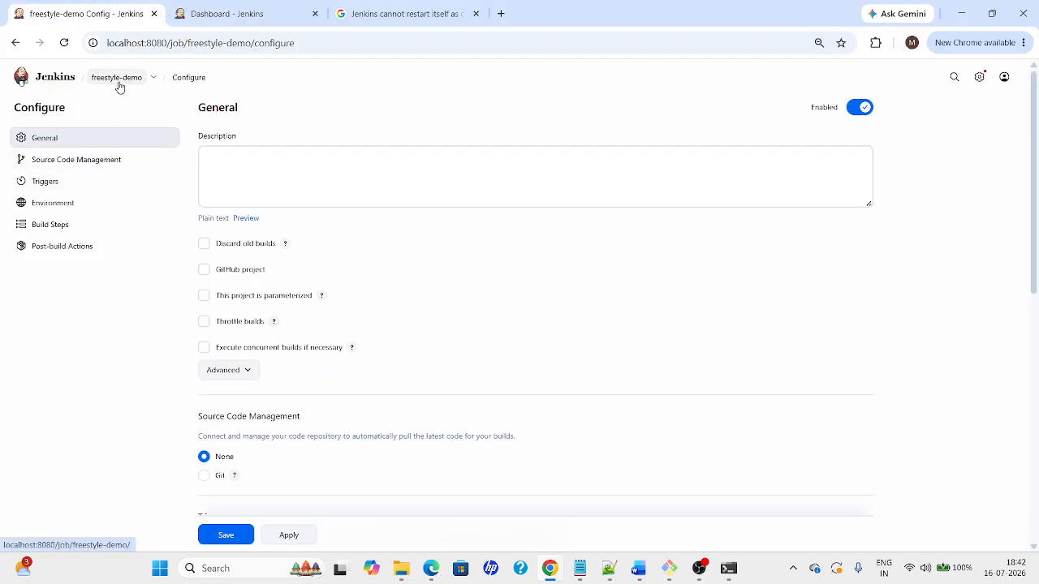
{"action": "scroll", "coordinate": [1038, 247], "scroll_direction": "down", "scroll_amount": 1}
{"action": "scroll", "coordinate": [1038, 248], "scroll_direction": "down", "scroll_amount": 1}
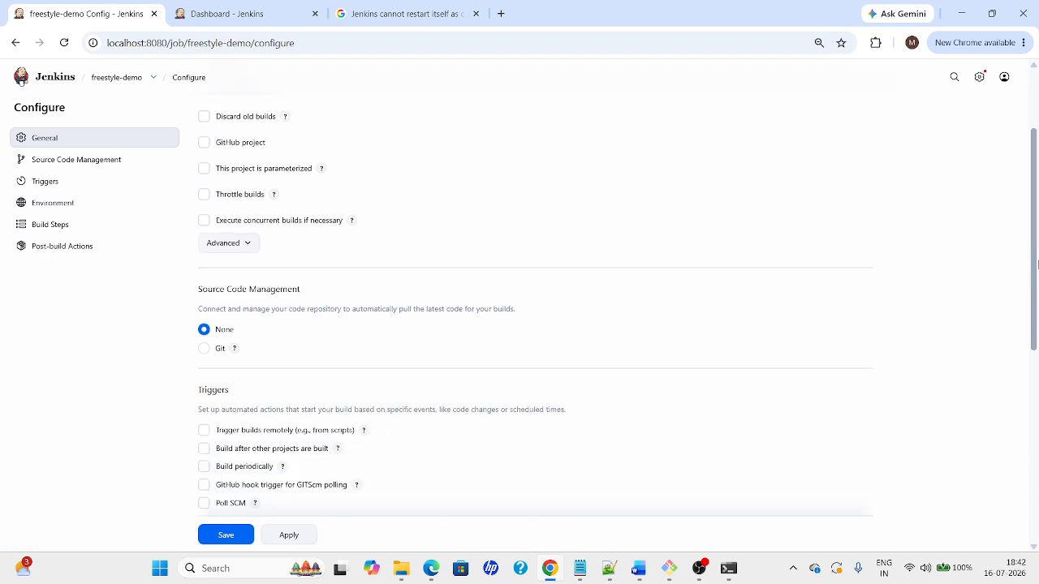
{"action": "left_click", "coordinate": [203, 354]}
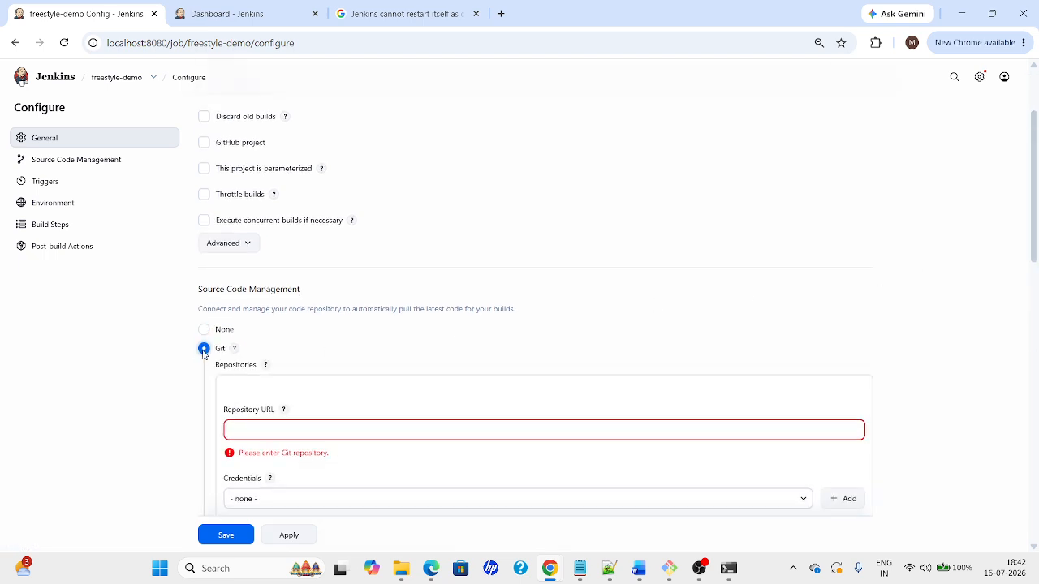
{"action": "left_click", "coordinate": [584, 434]}
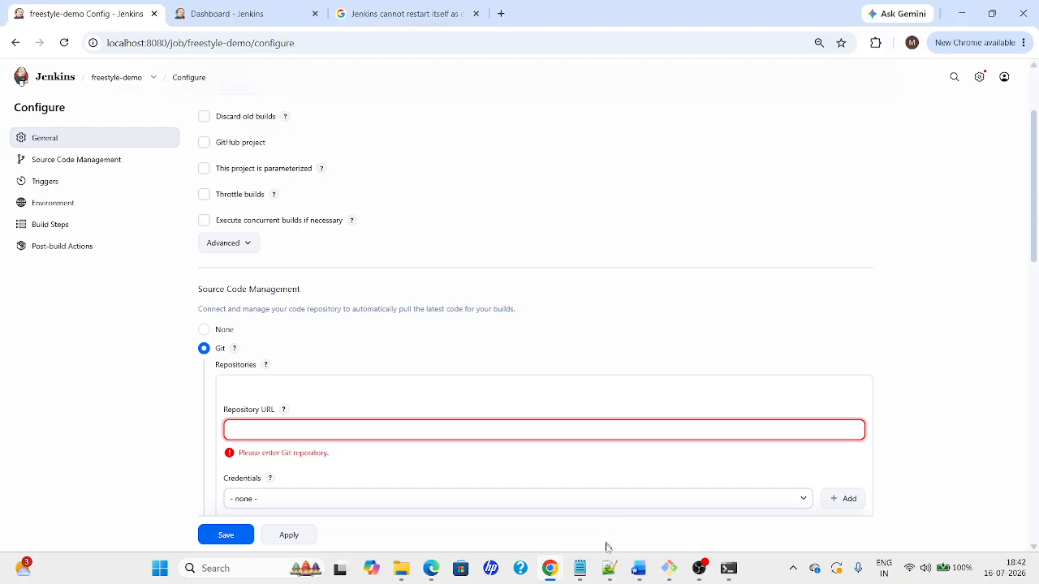
{"action": "mouse_move", "coordinate": [550, 568]}
{"action": "mouse_move", "coordinate": [416, 505]}
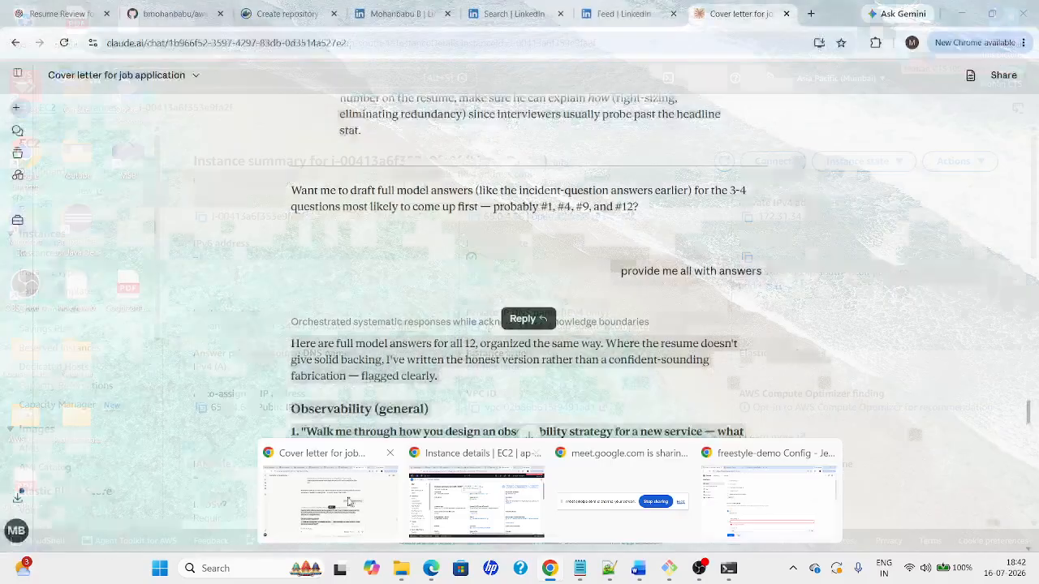
{"action": "left_click", "coordinate": [331, 497]}
Copy the maven-web-application repository's HTTPS clone URL from GitHub and paste it into Repository URL
{"action": "left_click", "coordinate": [237, 18]}
{"action": "left_click", "coordinate": [171, 14]}
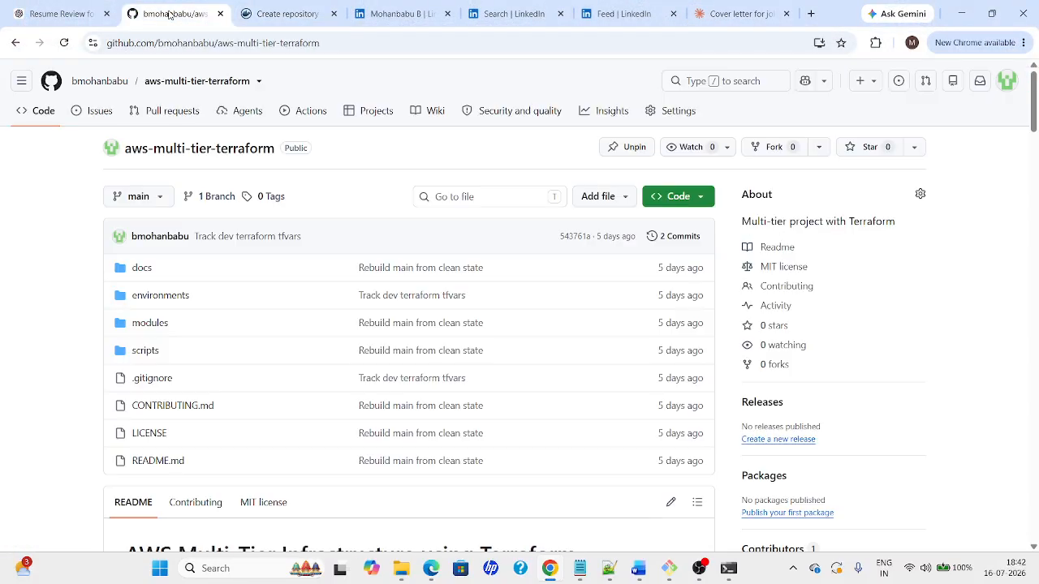
{"action": "left_click", "coordinate": [101, 84]}
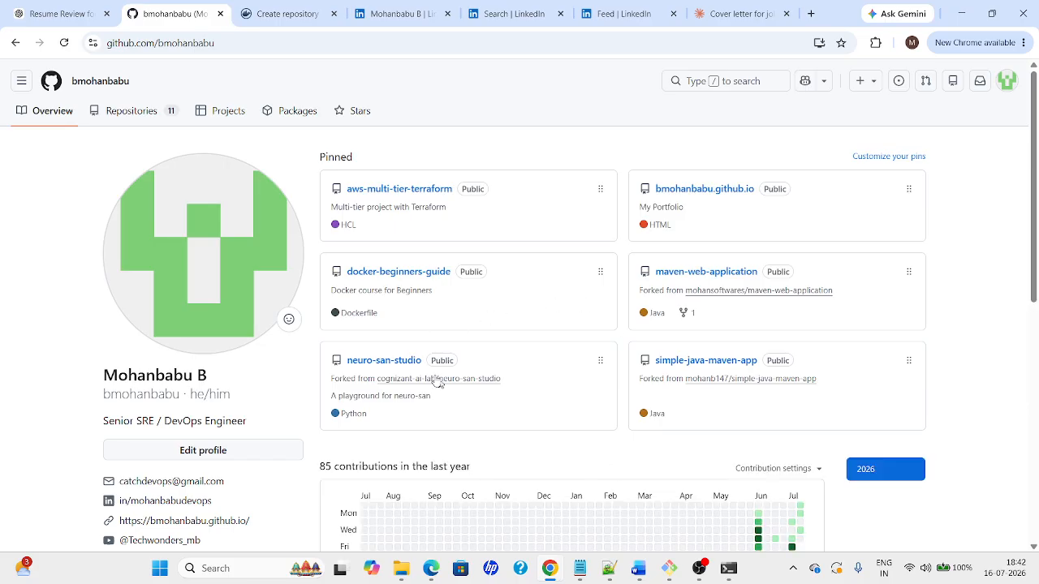
{"action": "left_click", "coordinate": [703, 274]}
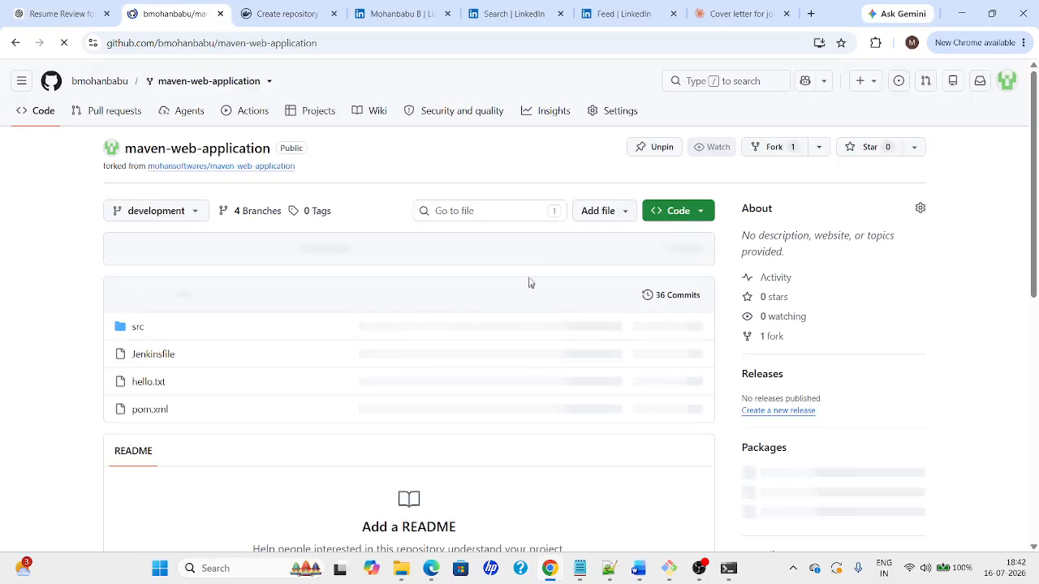
{"action": "left_click", "coordinate": [698, 213]}
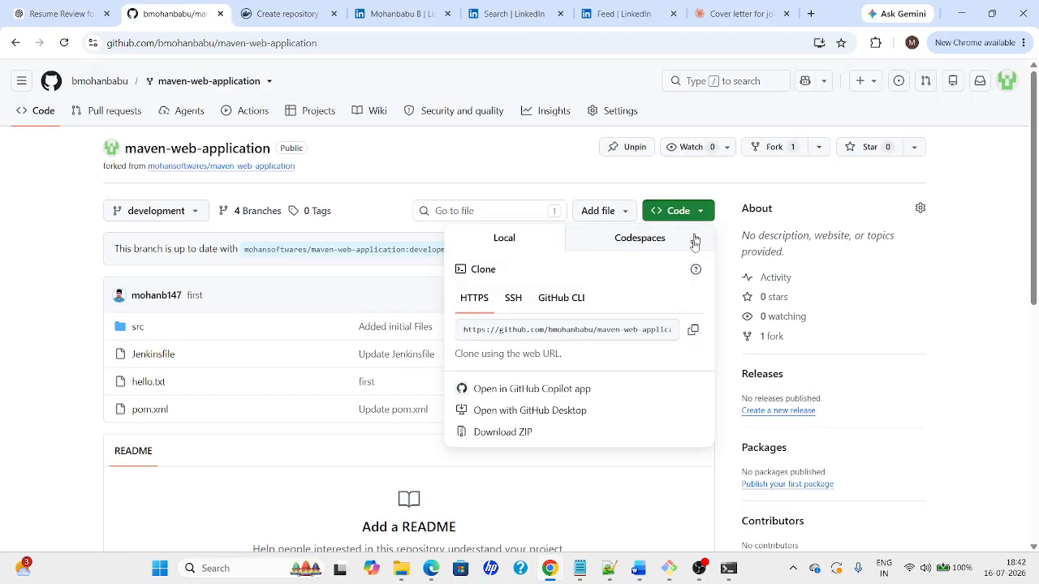
{"action": "left_click", "coordinate": [693, 330]}
{"action": "key", "text": "alt+Tab"}
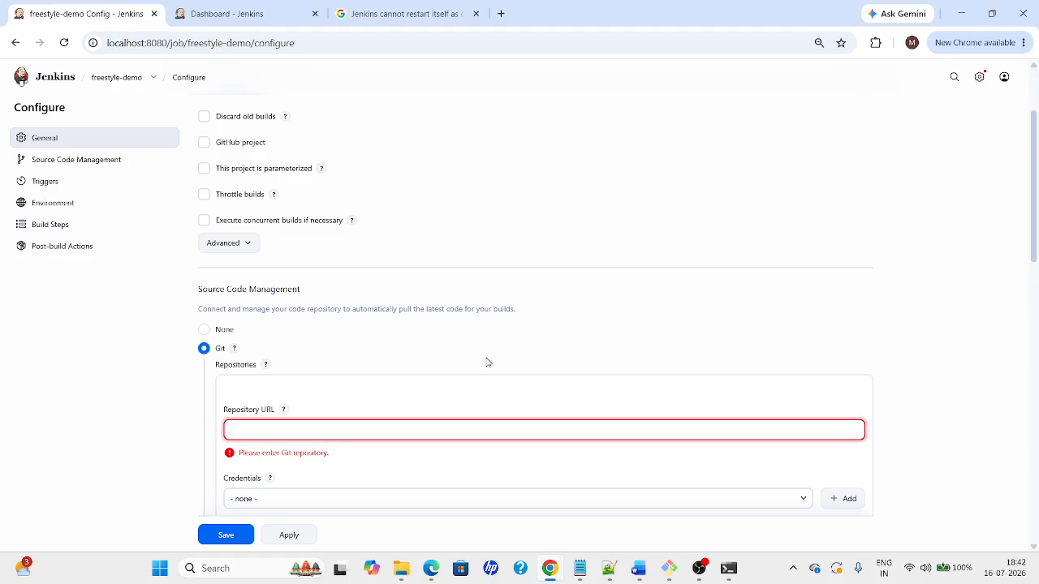
{"action": "key", "text": "ctrl+v"}
Enter the maven-web-application clone URL and start adding a Global credential
{"action": "left_click", "coordinate": [654, 396]}
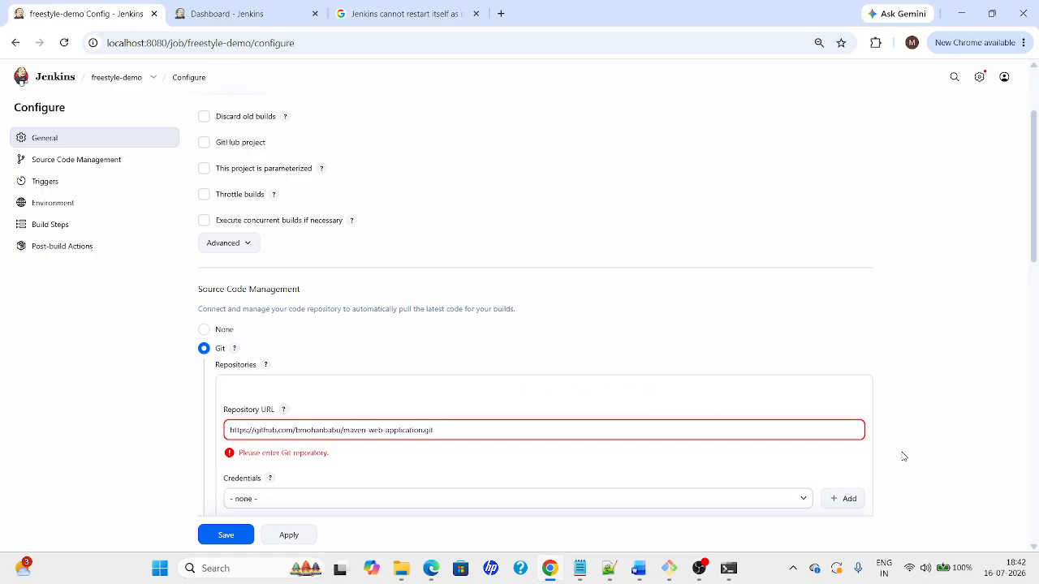
{"action": "left_click", "coordinate": [558, 480]}
{"action": "scroll", "coordinate": [561, 257], "scroll_direction": "down", "scroll_amount": 3}
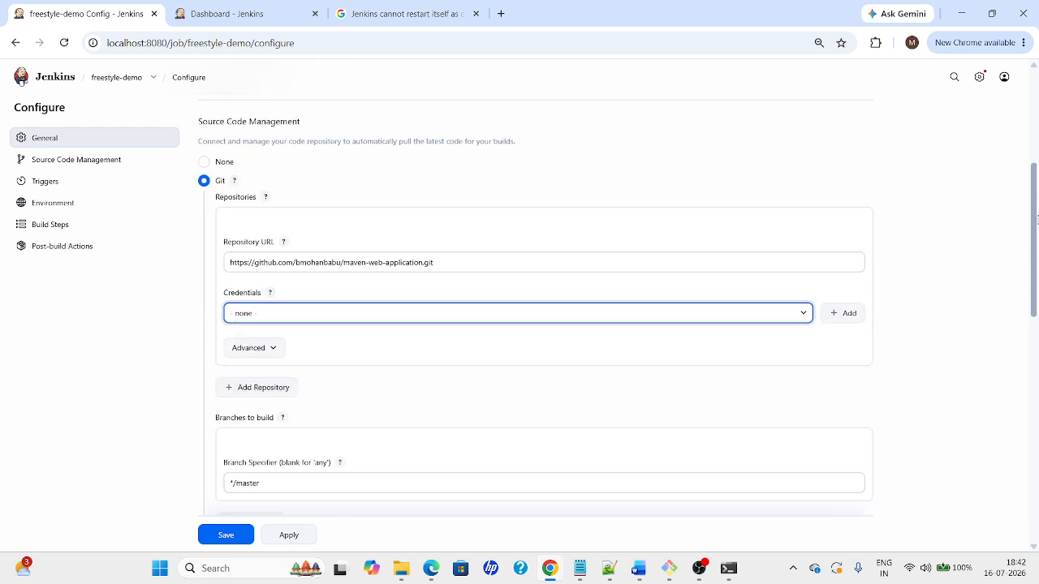
{"action": "left_click", "coordinate": [476, 277]}
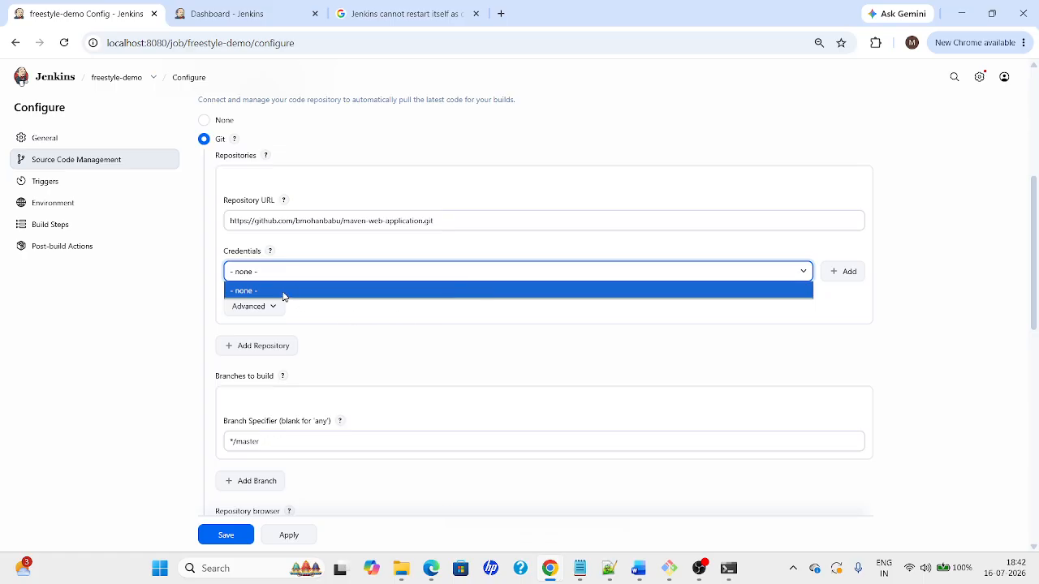
{"action": "left_click", "coordinate": [850, 278]}
{"action": "left_click", "coordinate": [850, 277]}
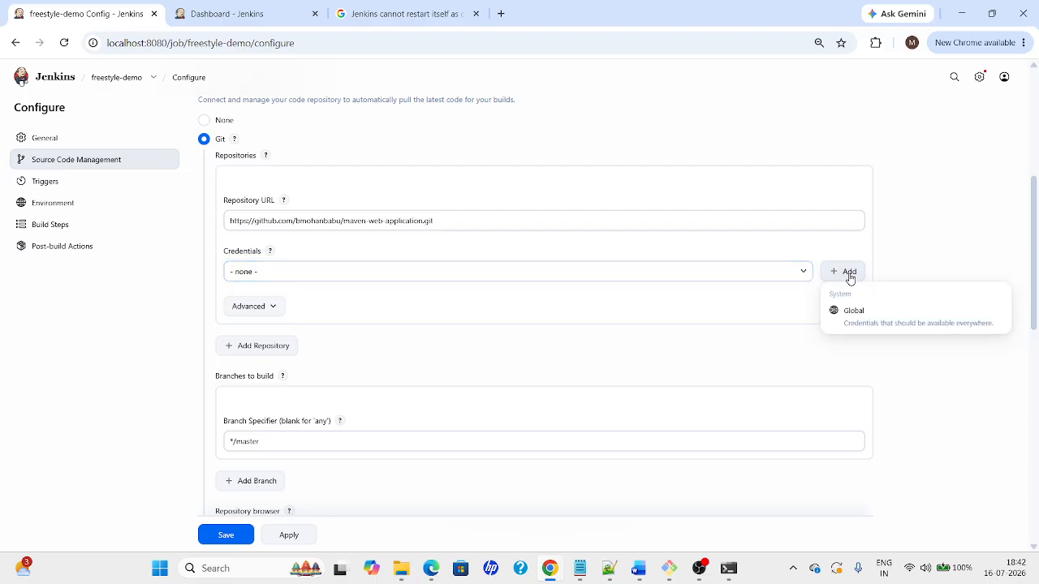
{"action": "left_click", "coordinate": [862, 330]}
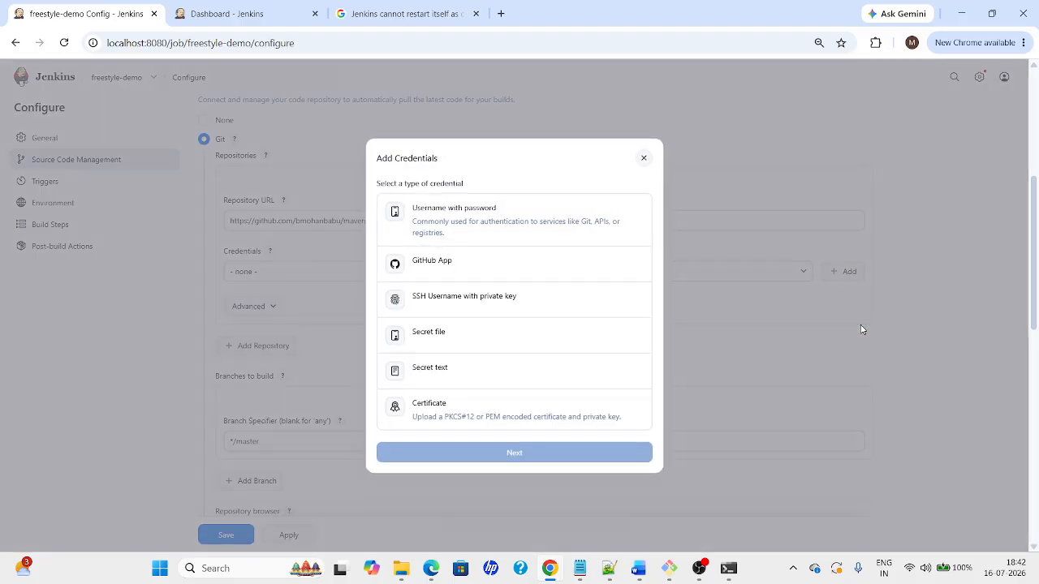
Create a Username with password credential with the GitHub username, password and ID Github
{"action": "left_click", "coordinate": [427, 232]}
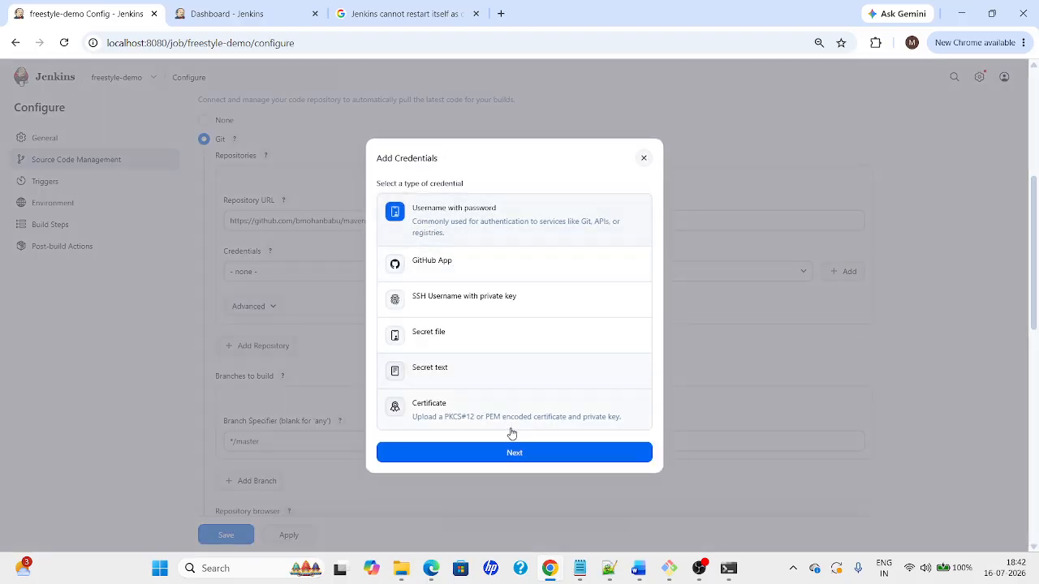
{"action": "left_click", "coordinate": [512, 453]}
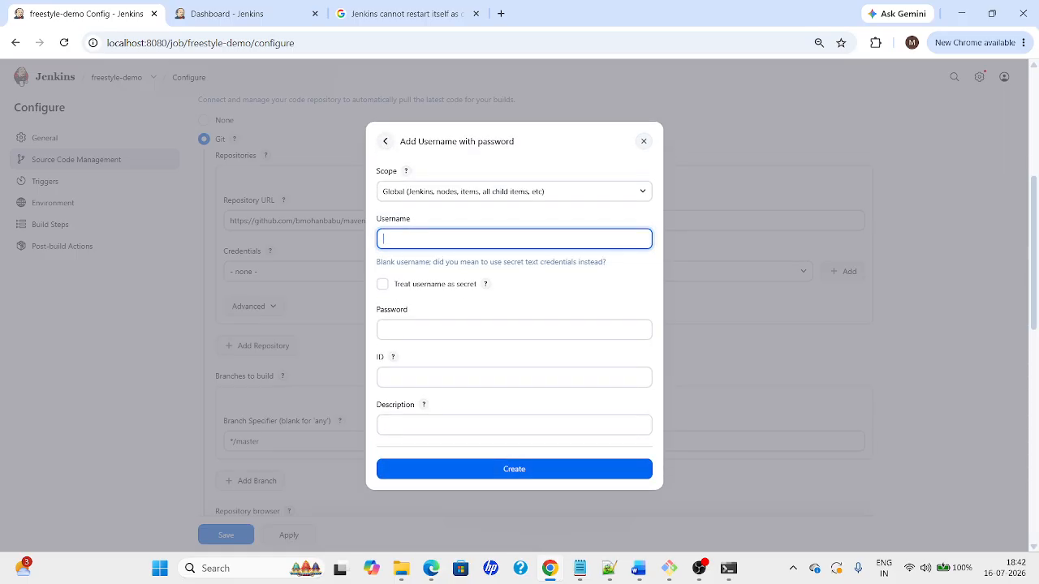
{"action": "type", "text": "bmohanbabu"}
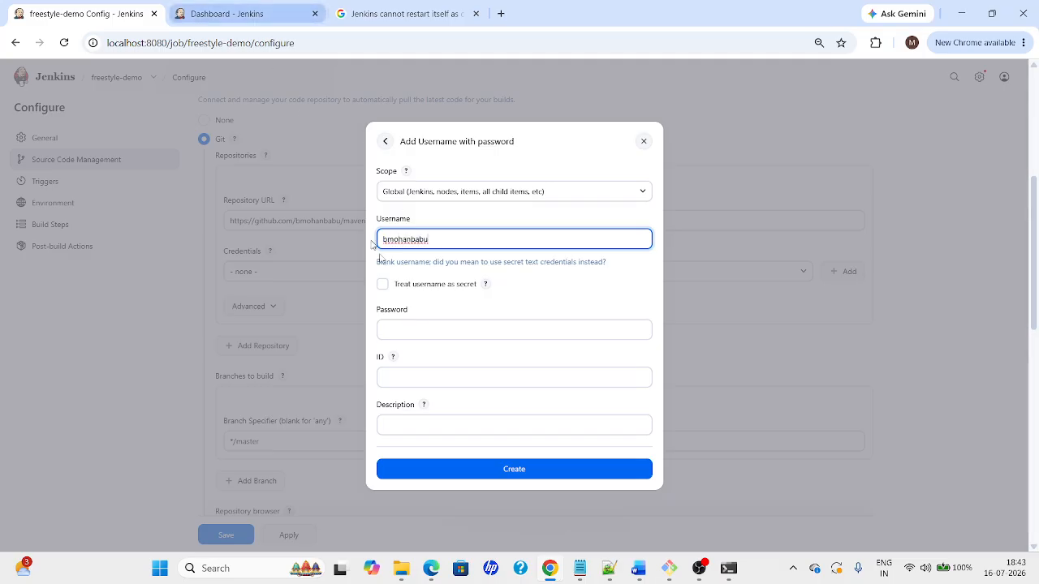
{"action": "left_click", "coordinate": [478, 325]}
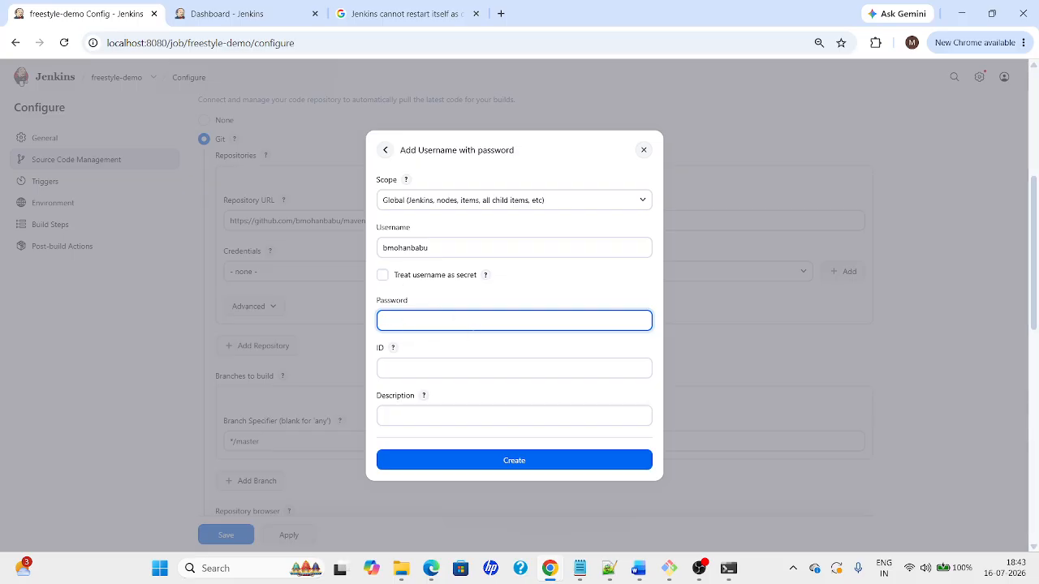
{"action": "type", "text": "•••"}
{"action": "key", "text": "Tab"}
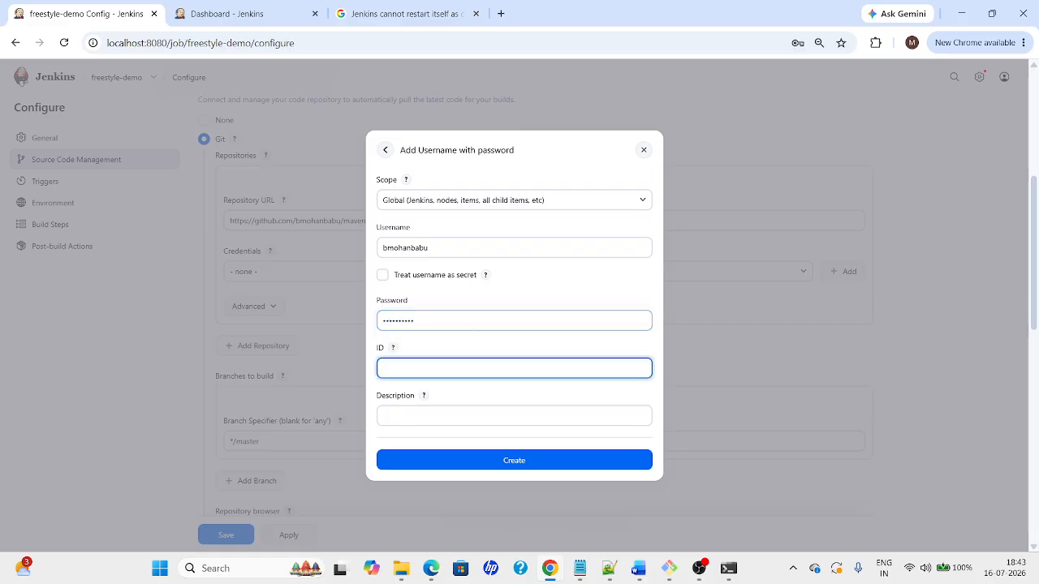
{"action": "type", "text": "Github"}
{"action": "left_click", "coordinate": [499, 460]}
Select the new Github credential and point out the Branches to build setting
{"action": "left_click", "coordinate": [290, 273]}
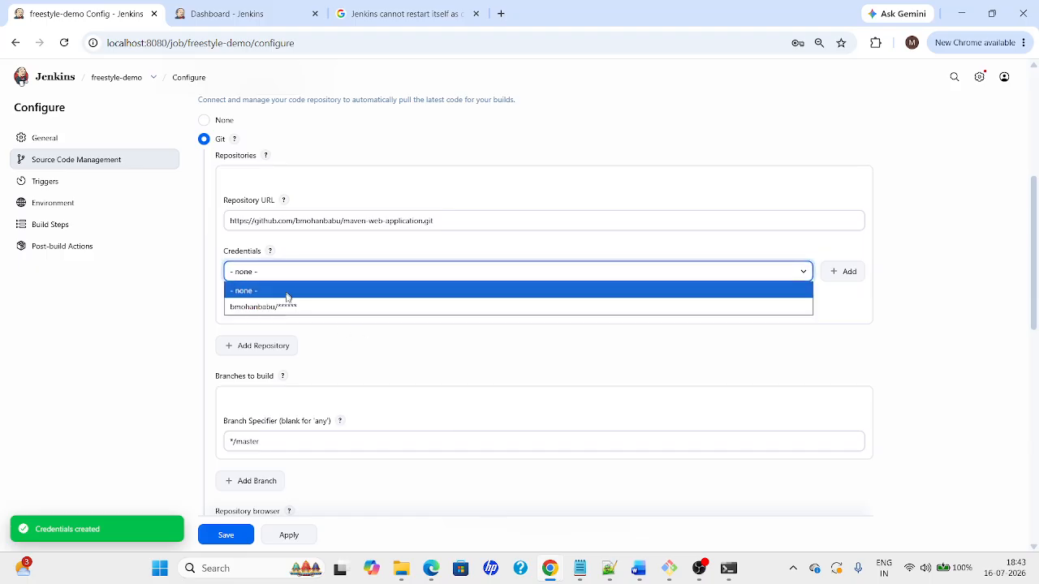
{"action": "left_click", "coordinate": [284, 307]}
{"action": "left_click_drag", "start_coordinate": [1036, 264], "coordinate": [1037, 309]}
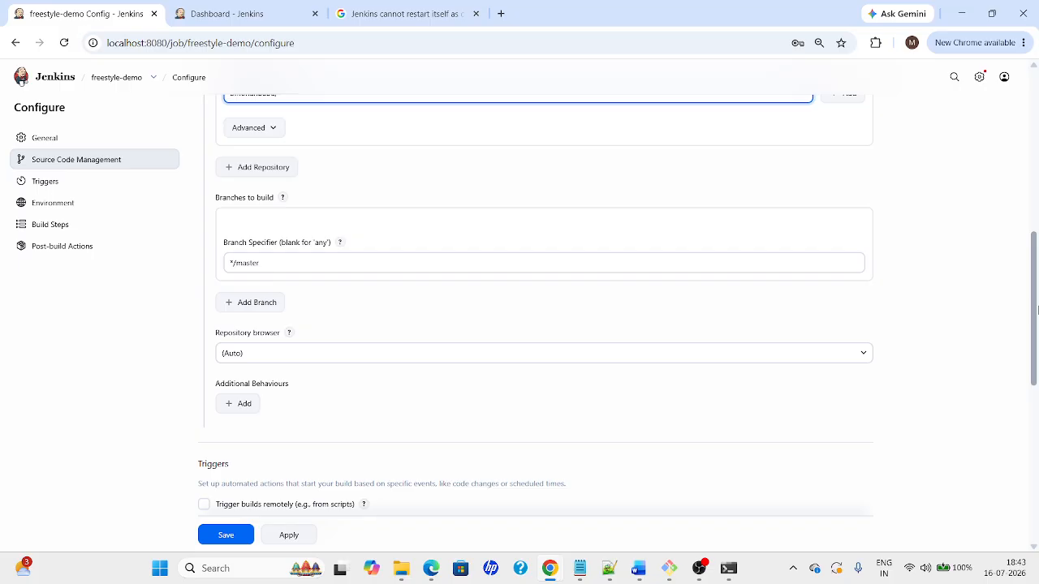
{"action": "left_click_drag", "start_coordinate": [211, 201], "coordinate": [280, 200]}
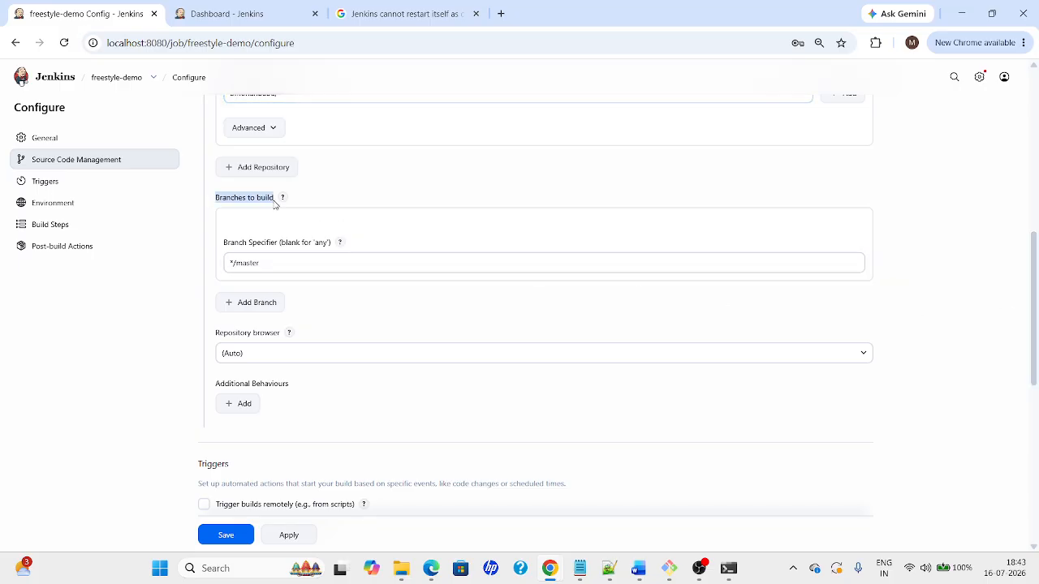
{"action": "key", "text": "alt+Tab"}
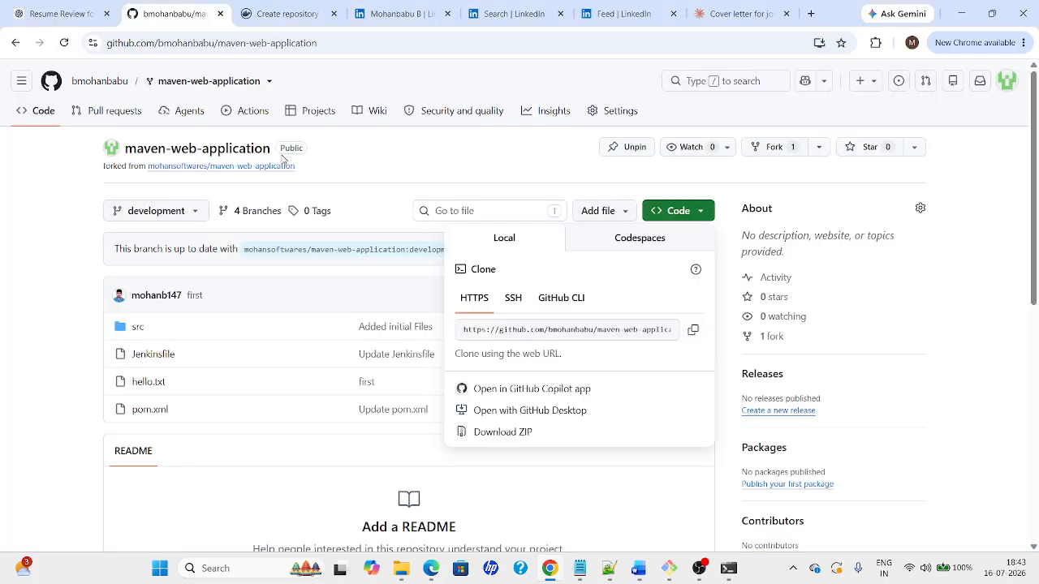
View the repository's master branch on GitHub, then return to the Jenkins configure page
{"action": "left_click", "coordinate": [402, 157]}
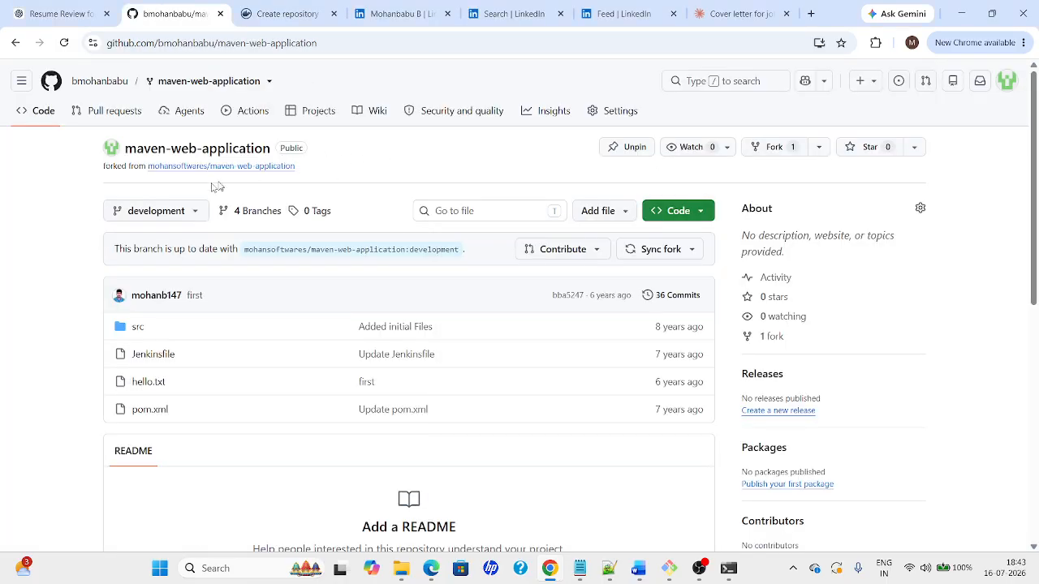
{"action": "left_click", "coordinate": [179, 209]}
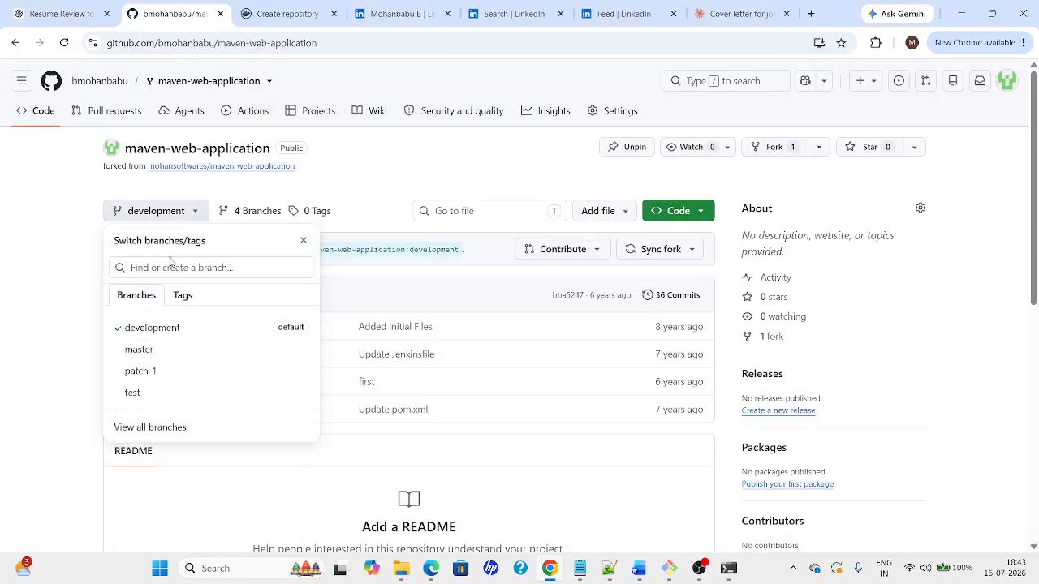
{"action": "left_click", "coordinate": [144, 356]}
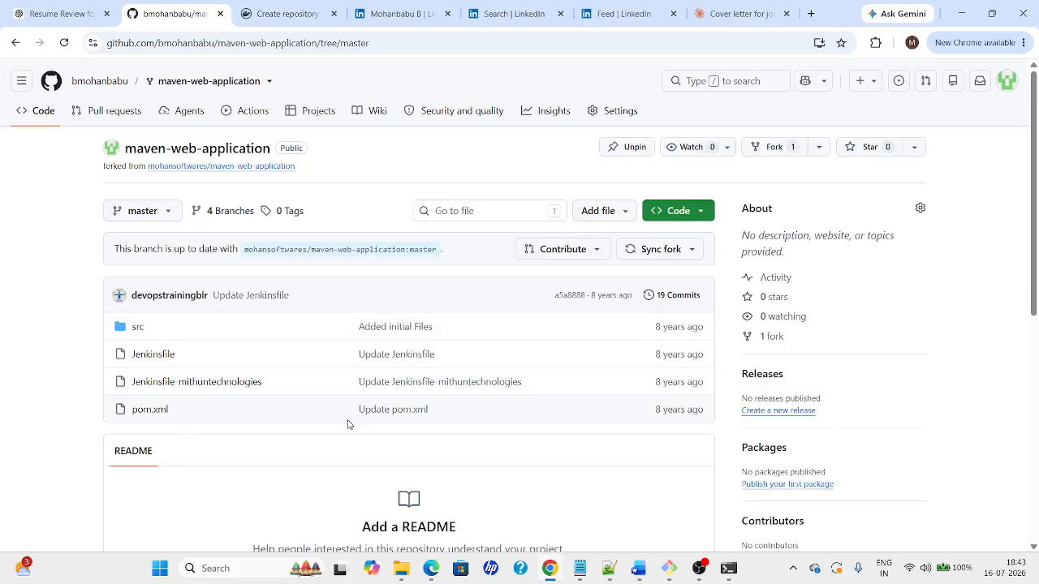
{"action": "key", "text": "alt+Tab"}
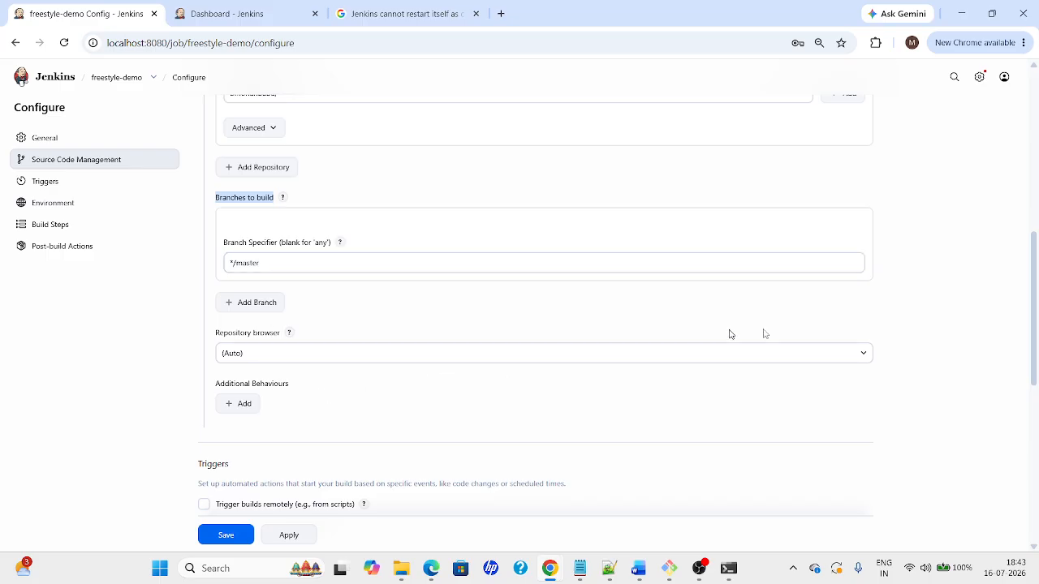
Apply and save the freestyle-demo configuration, then run Build Now to start build #1
{"action": "left_click_drag", "start_coordinate": [1036, 382], "coordinate": [1036, 538]}
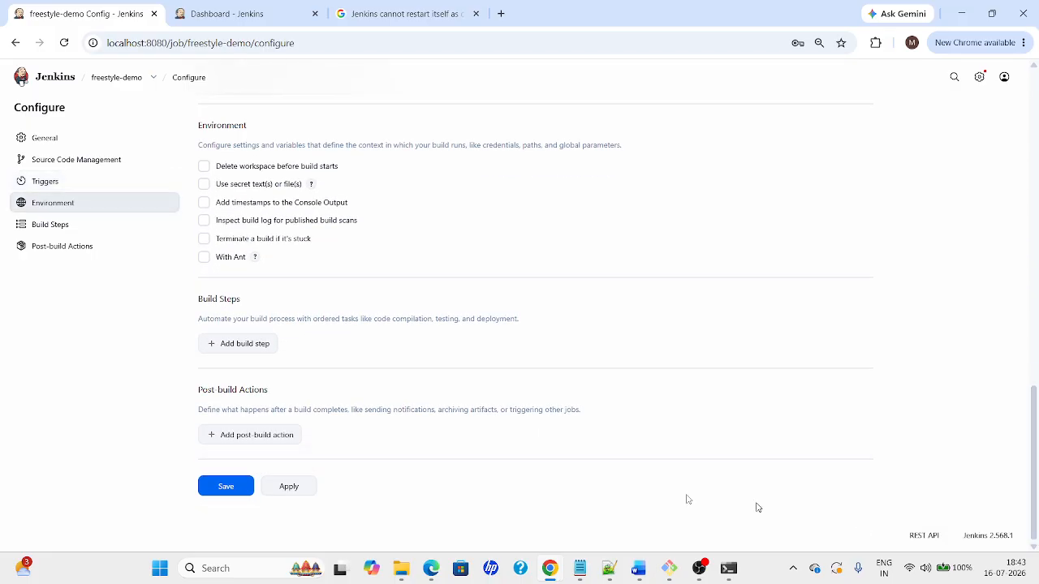
{"action": "left_click", "coordinate": [304, 485]}
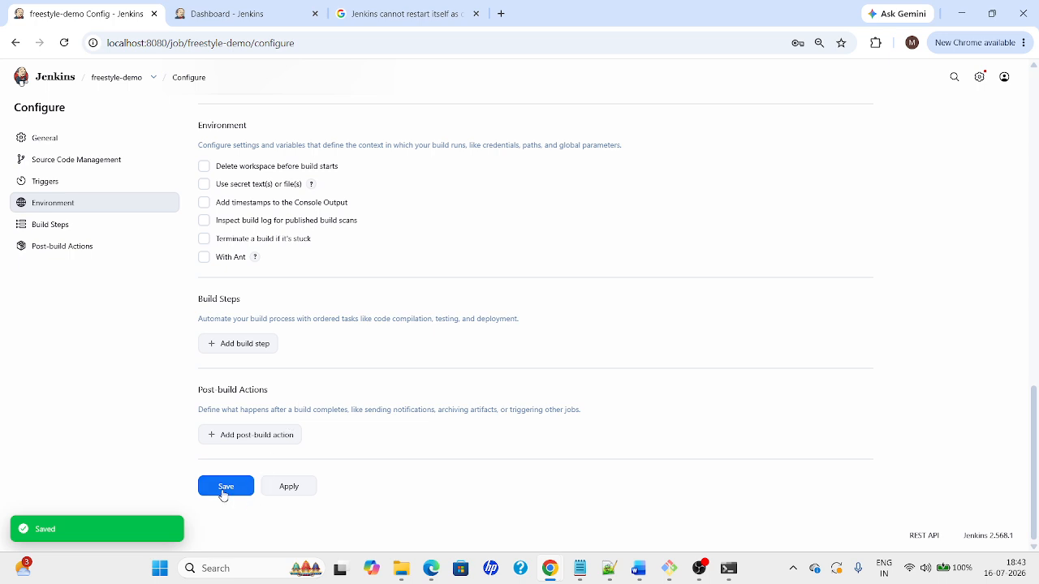
{"action": "left_click", "coordinate": [224, 496]}
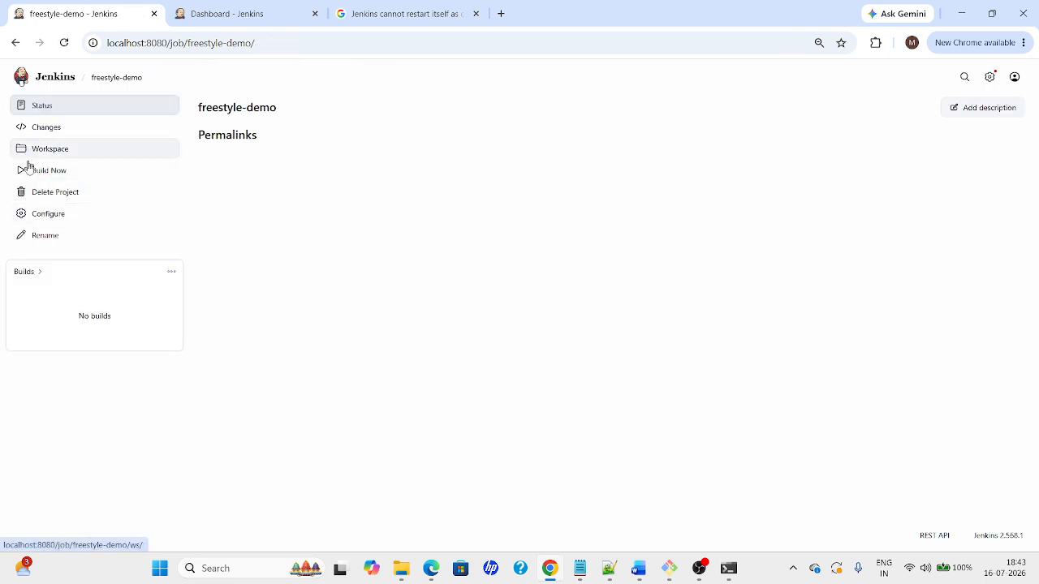
{"action": "left_click", "coordinate": [48, 176]}
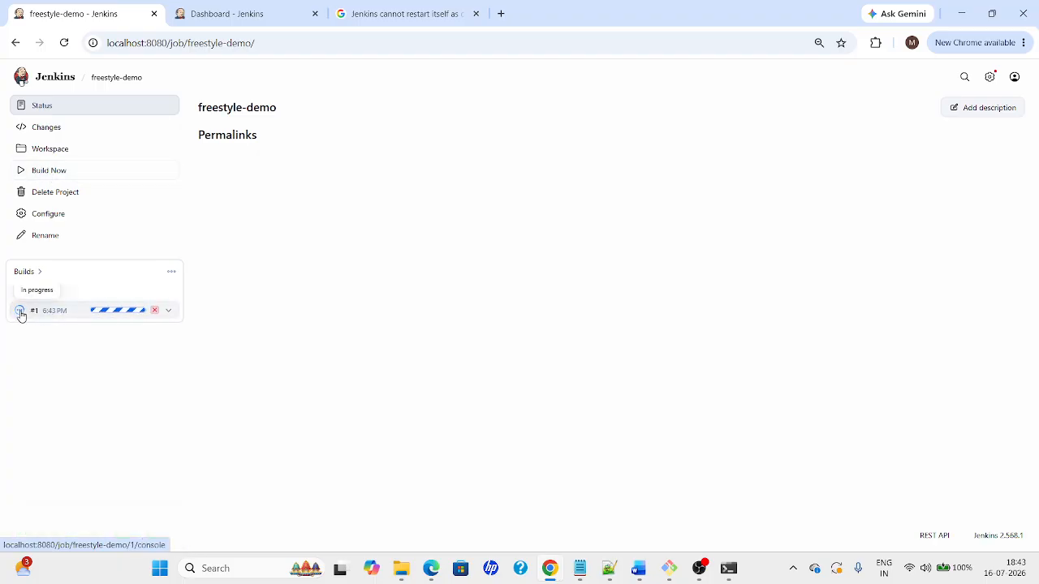
{"action": "key", "text": "alt+Tab"}
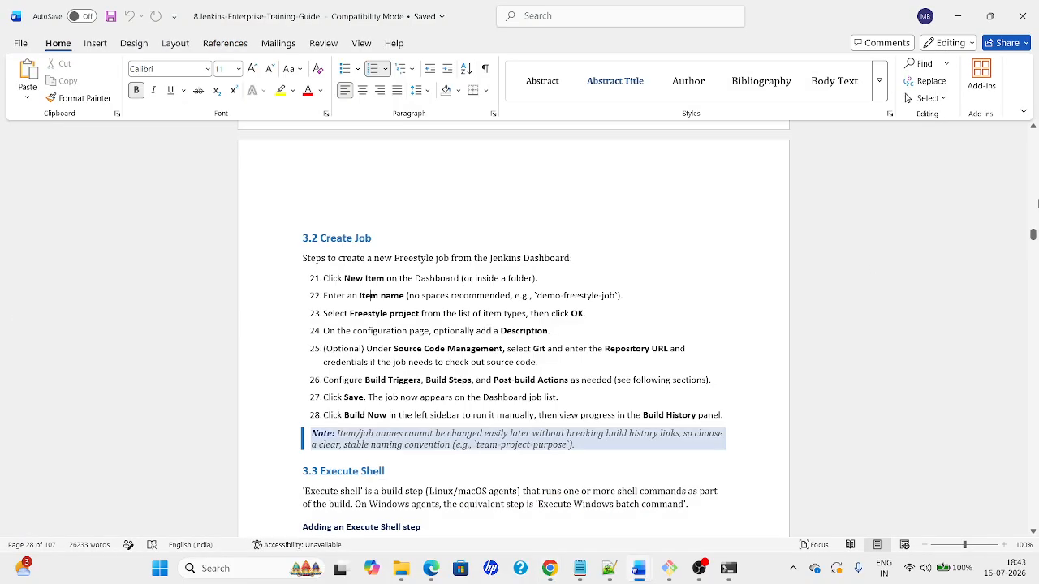
Skim Module 3 of the Word guide, then open freestyle-demo build #1's details in Jenkins
{"action": "scroll", "coordinate": [1038, 203], "scroll_direction": "up", "scroll_amount": 15}
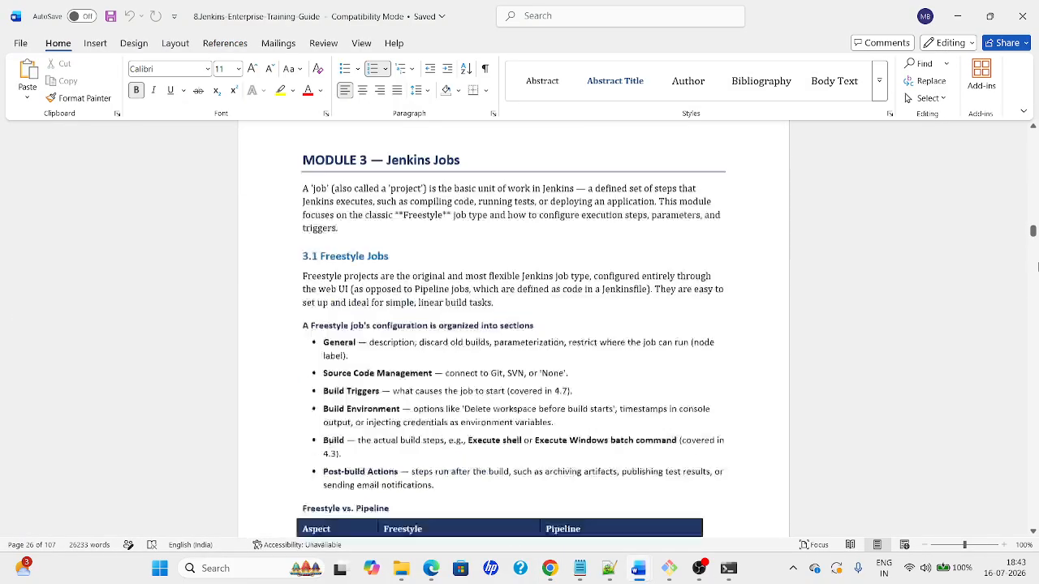
{"action": "scroll", "coordinate": [1037, 266], "scroll_direction": "down", "scroll_amount": 3}
{"action": "scroll", "coordinate": [1036, 235], "scroll_direction": "up", "scroll_amount": 8}
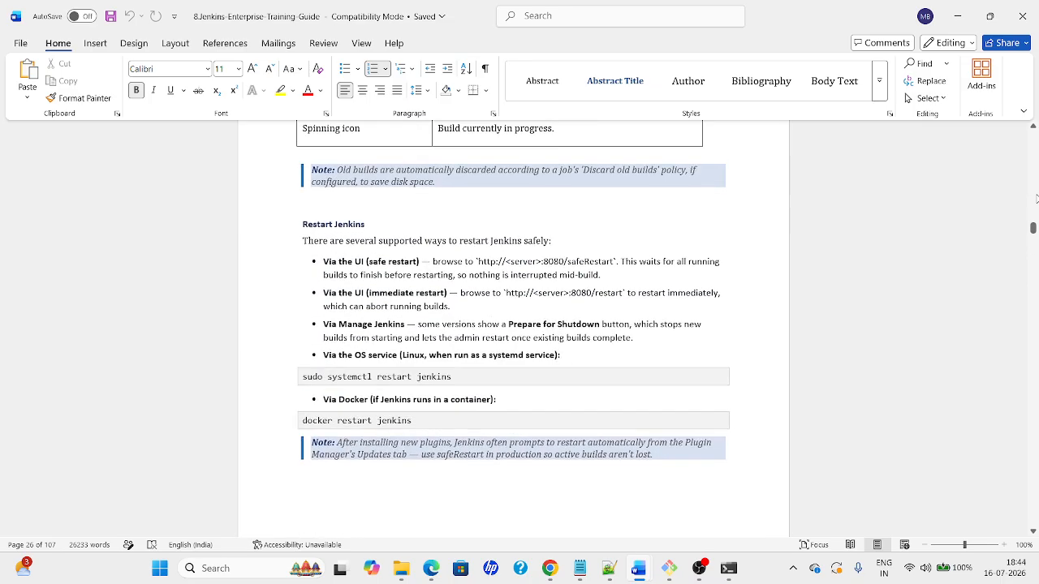
{"action": "scroll", "coordinate": [1037, 198], "scroll_direction": "up", "scroll_amount": 5}
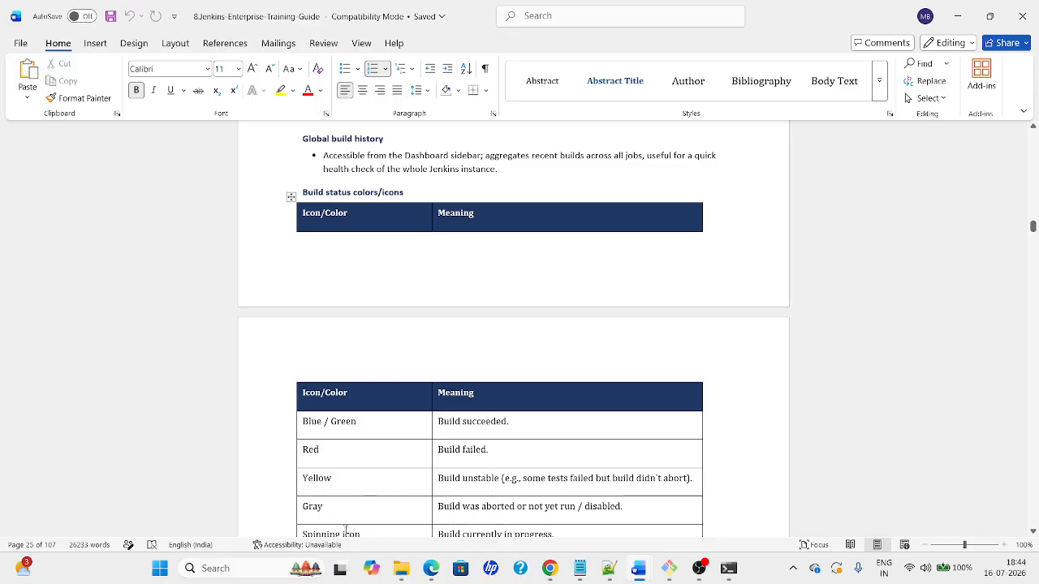
{"action": "scroll", "coordinate": [1033, 226], "scroll_direction": "down", "scroll_amount": 1}
{"action": "key", "text": "alt+Tab"}
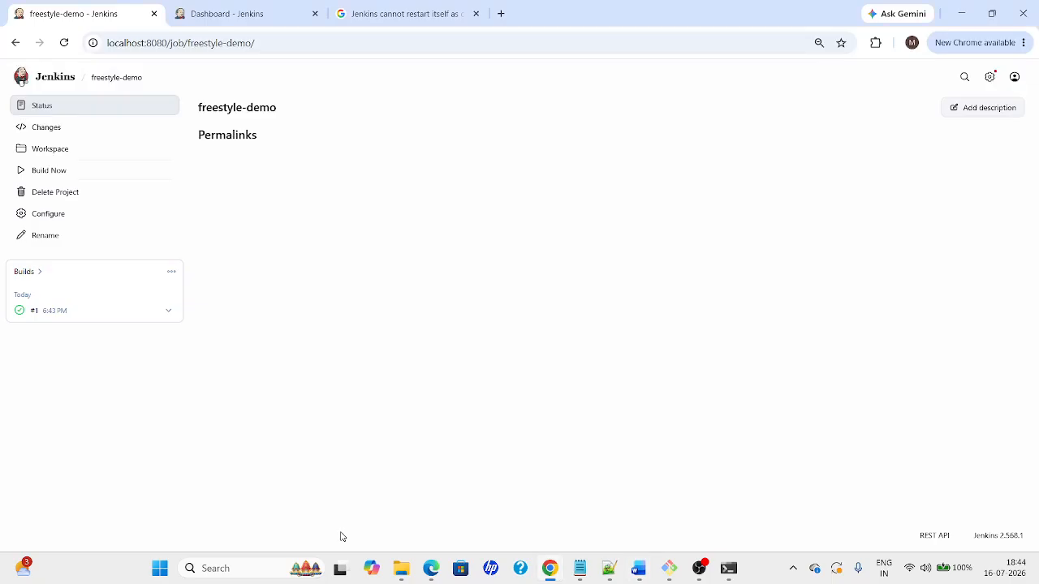
{"action": "key", "text": "alt+Tab"}
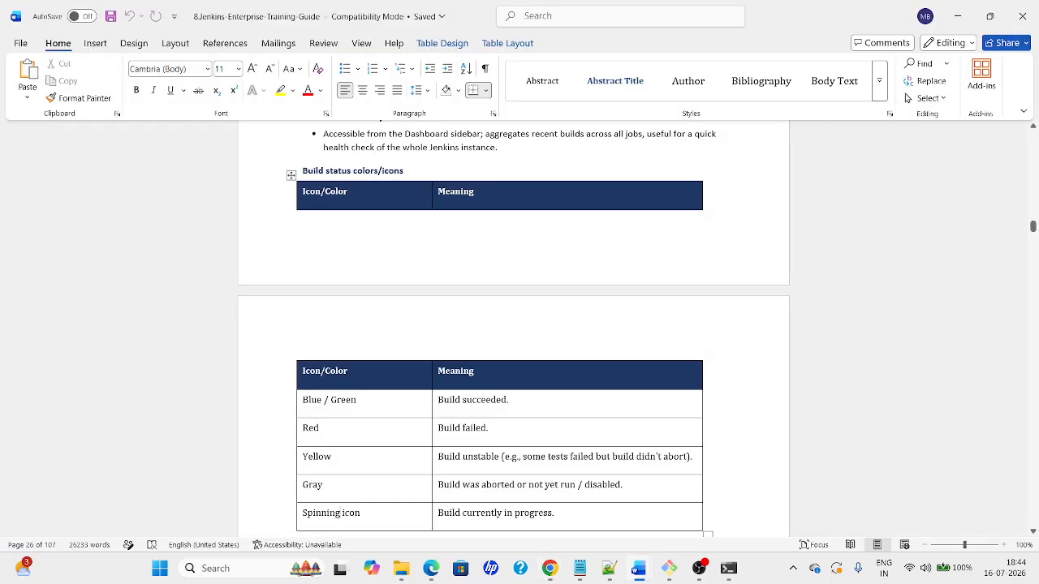
{"action": "key", "text": "alt+Tab"}
{"action": "left_click", "coordinate": [42, 310]}
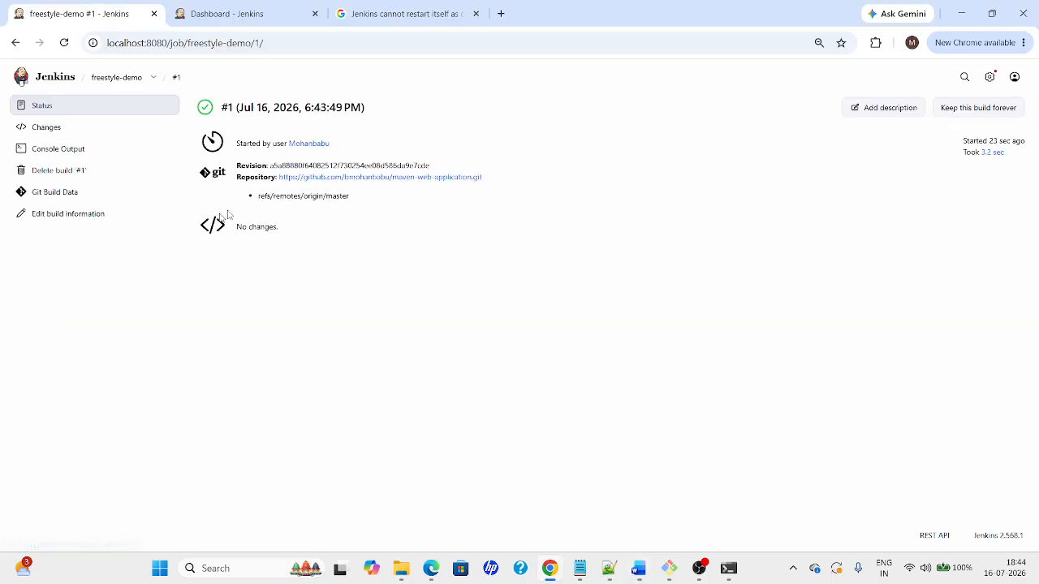
Open build #1's Console Output and highlight the clone log and workspace path
{"action": "left_click", "coordinate": [45, 129]}
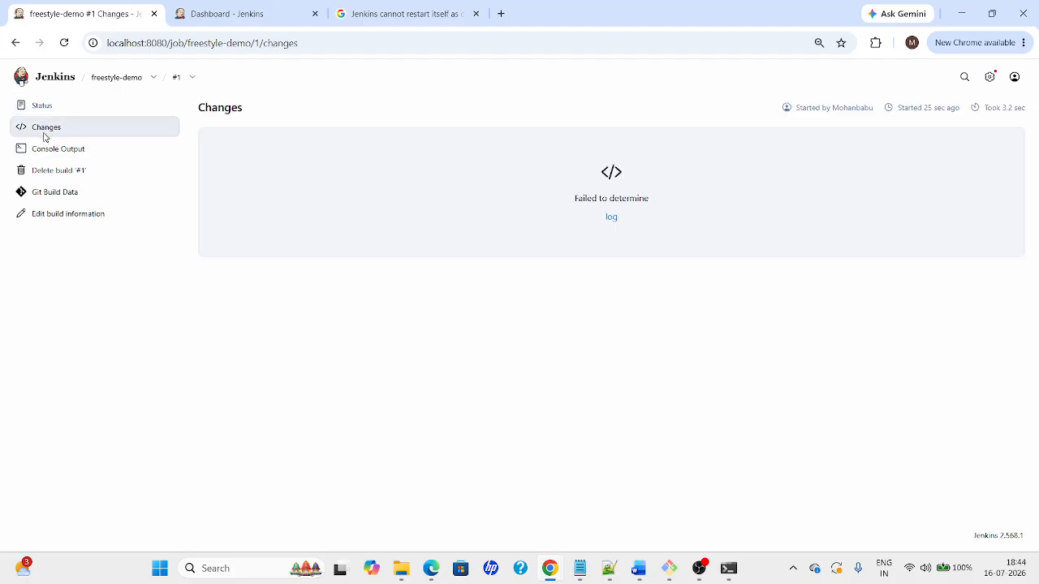
{"action": "left_click", "coordinate": [58, 149]}
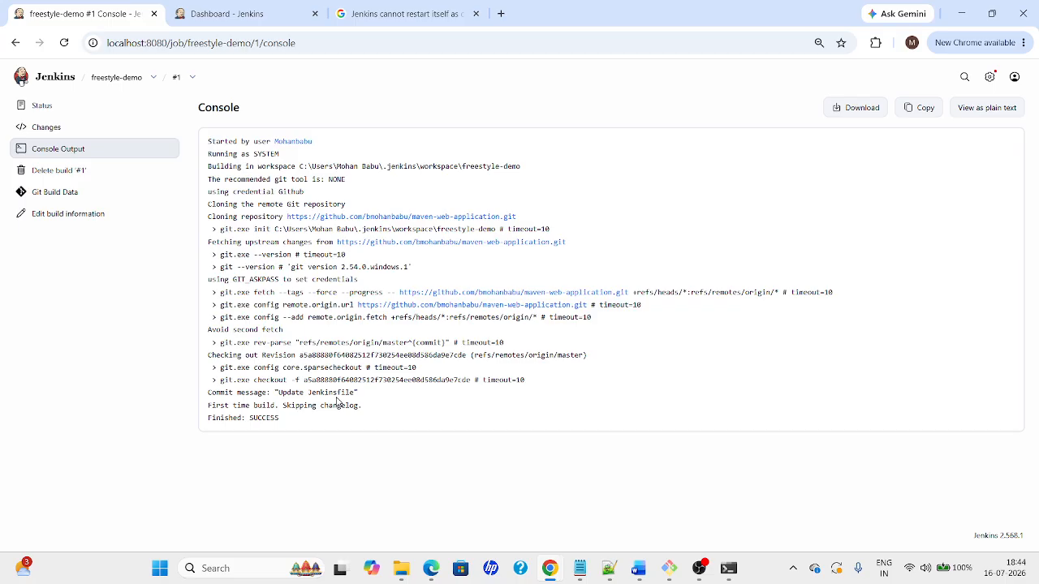
{"action": "left_click_drag", "start_coordinate": [282, 421], "coordinate": [220, 140]}
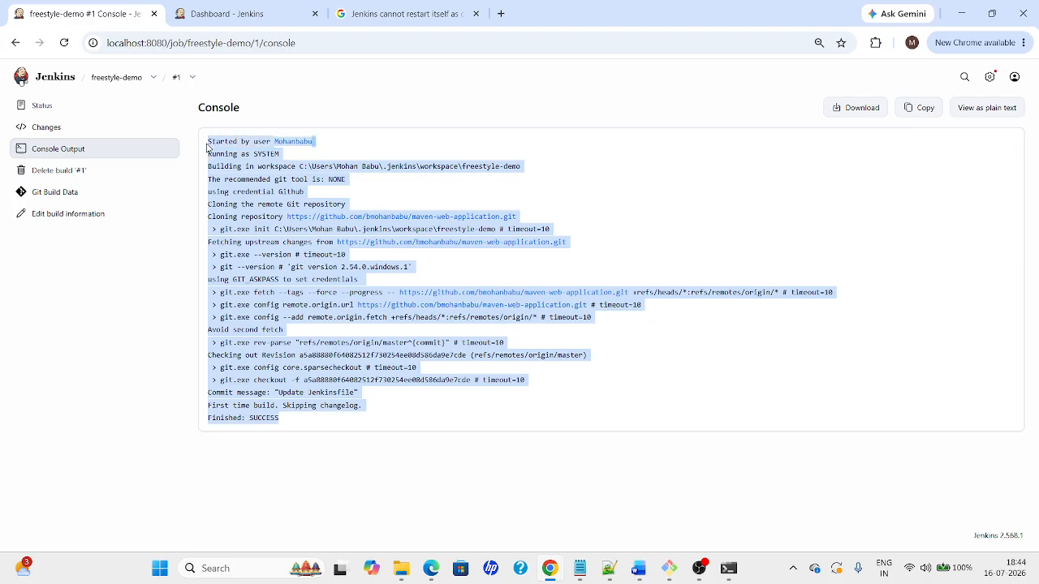
{"action": "left_click", "coordinate": [406, 430]}
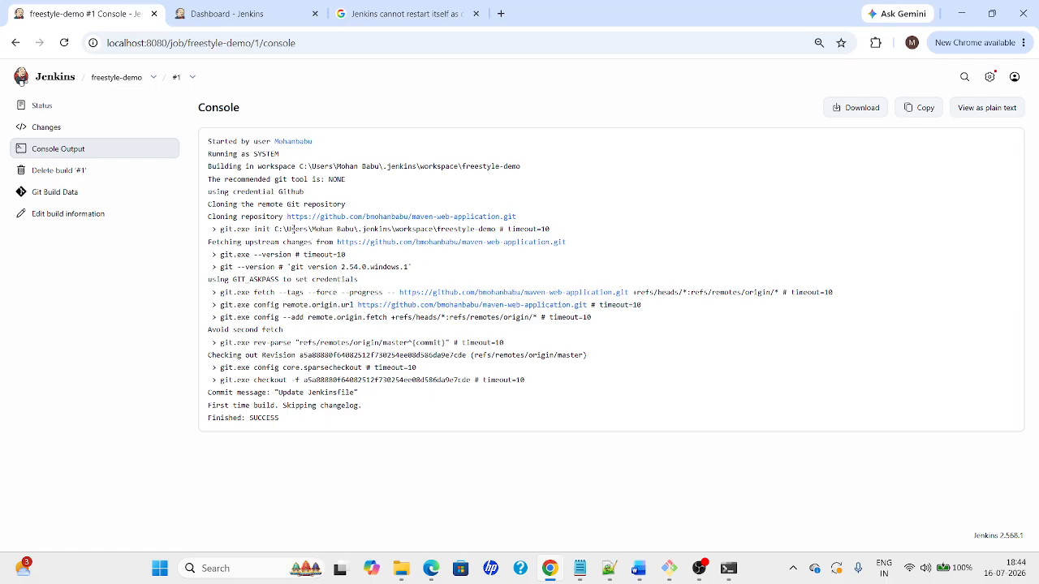
{"action": "left_click_drag", "start_coordinate": [275, 229], "coordinate": [439, 229]}
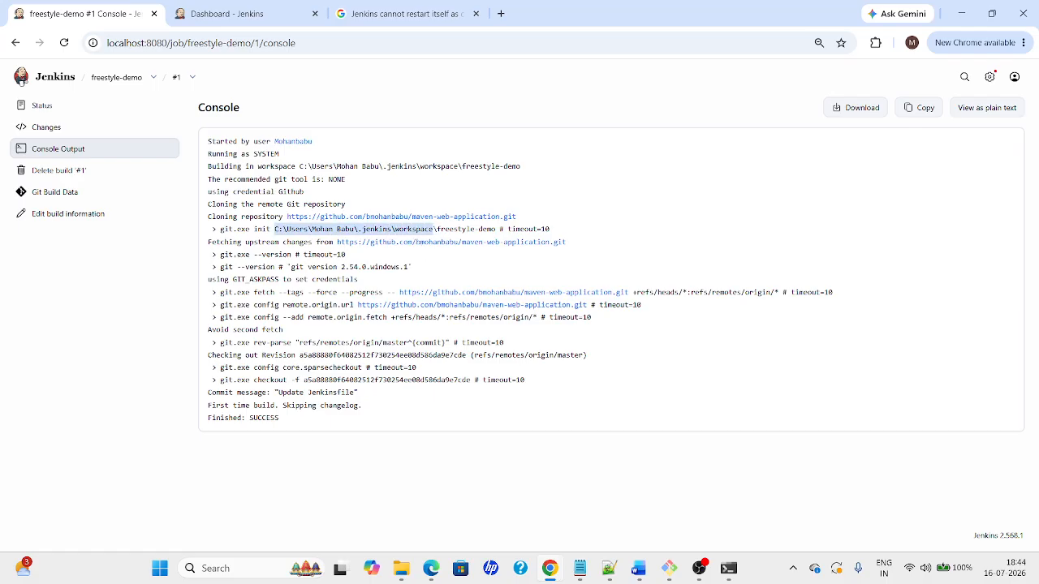
Browse .jenkins > workspace > freestyle-demo in File Explorer, then bring GitHub forward
{"action": "mouse_move", "coordinate": [401, 568]}
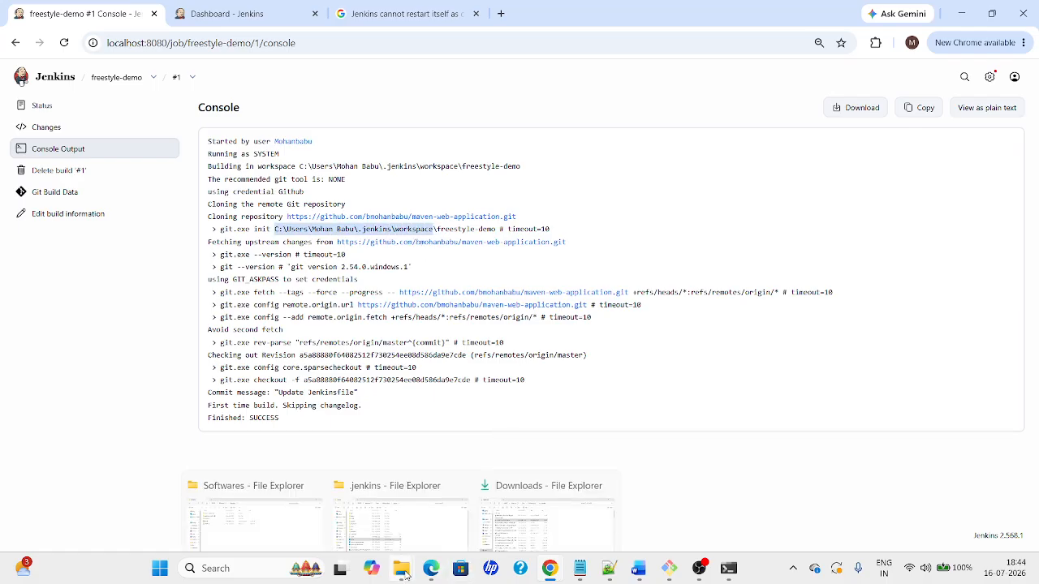
{"action": "left_click", "coordinate": [424, 531]}
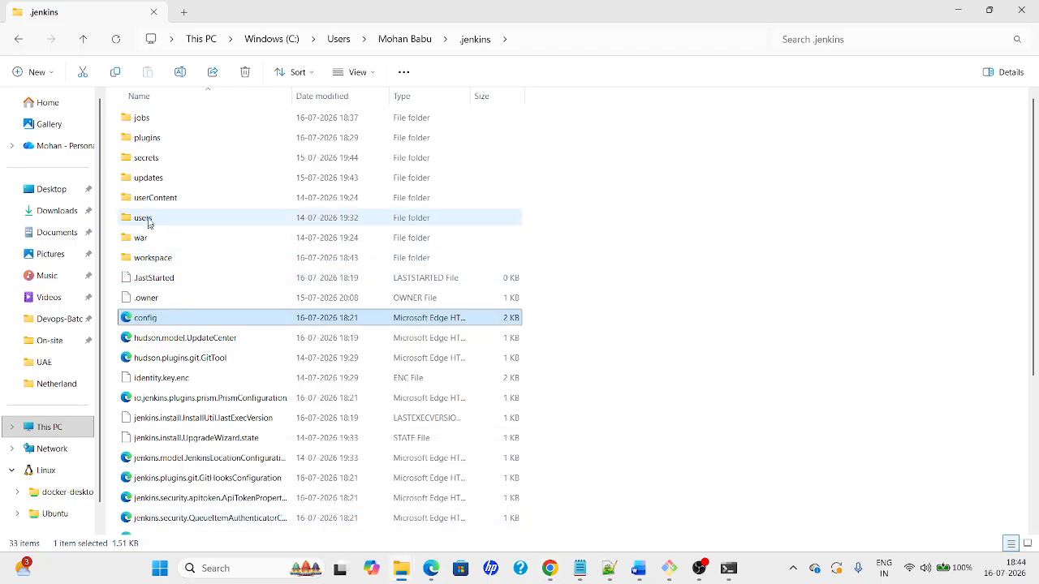
{"action": "double_click", "coordinate": [153, 259]}
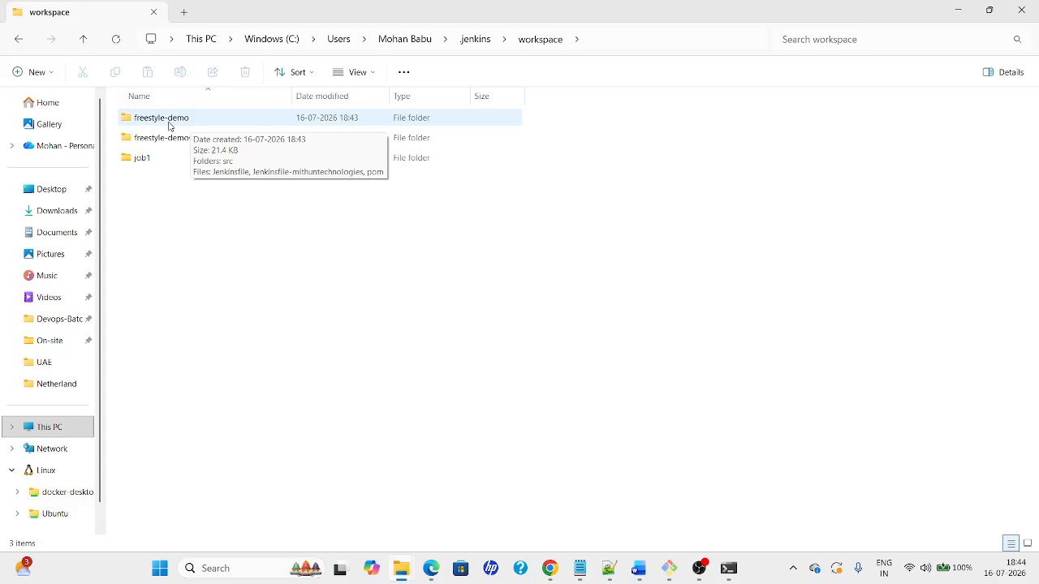
{"action": "left_click", "coordinate": [183, 127]}
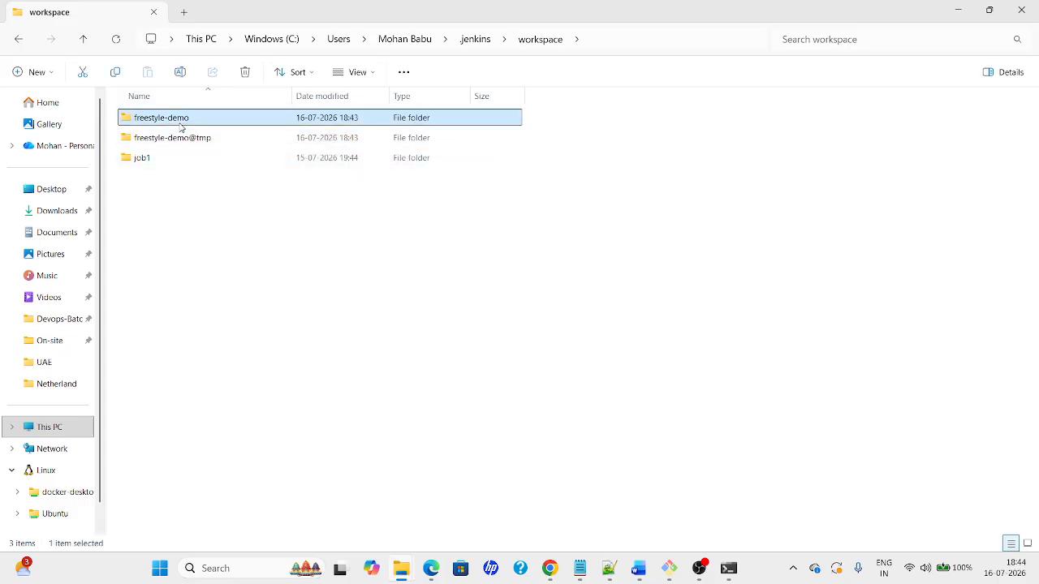
{"action": "double_click", "coordinate": [183, 127]}
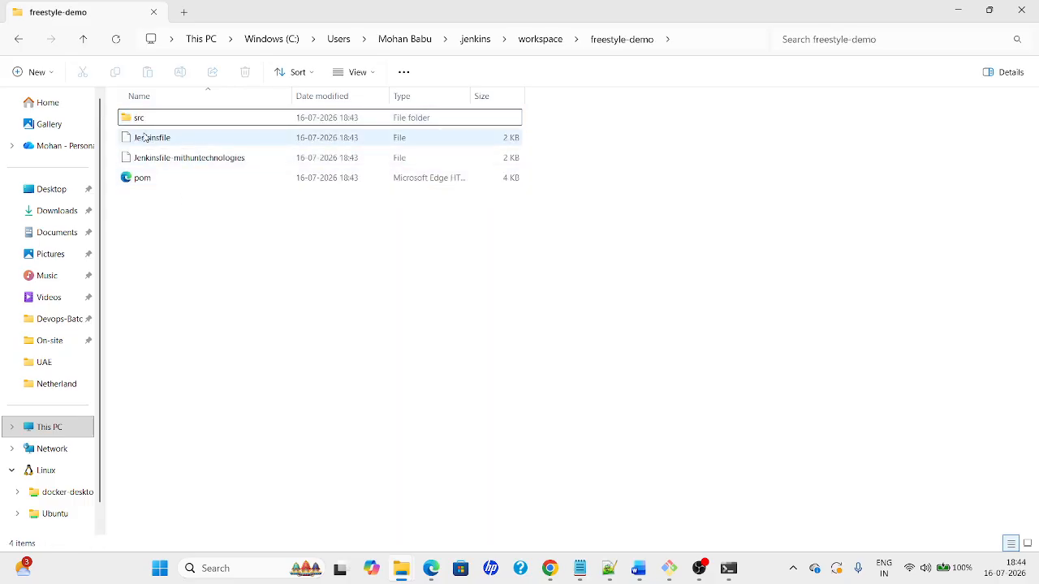
{"action": "key", "text": "alt+Tab"}
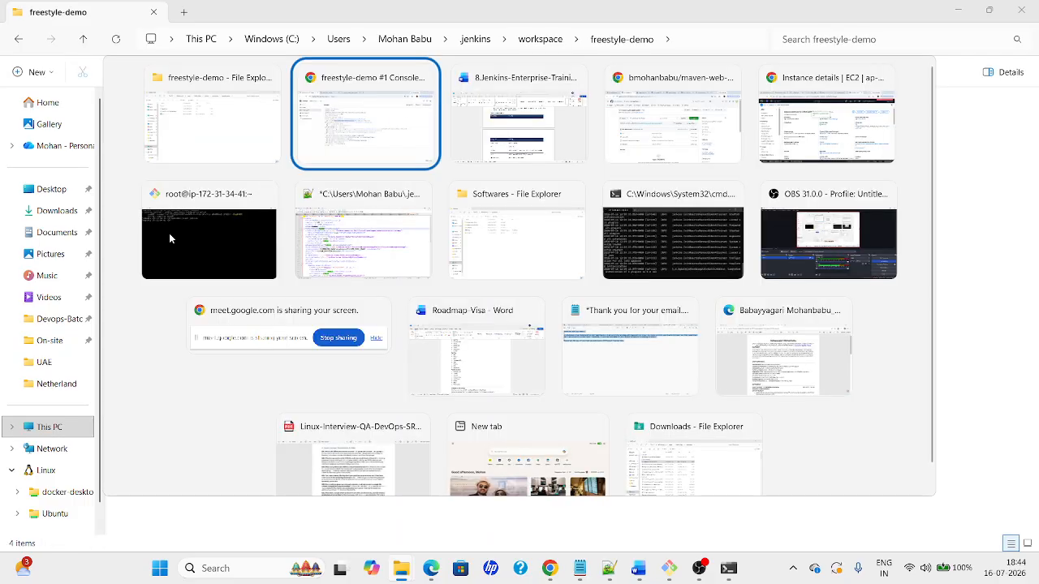
{"action": "key", "text": "Tab"}
{"action": "key", "text": "Tab"}
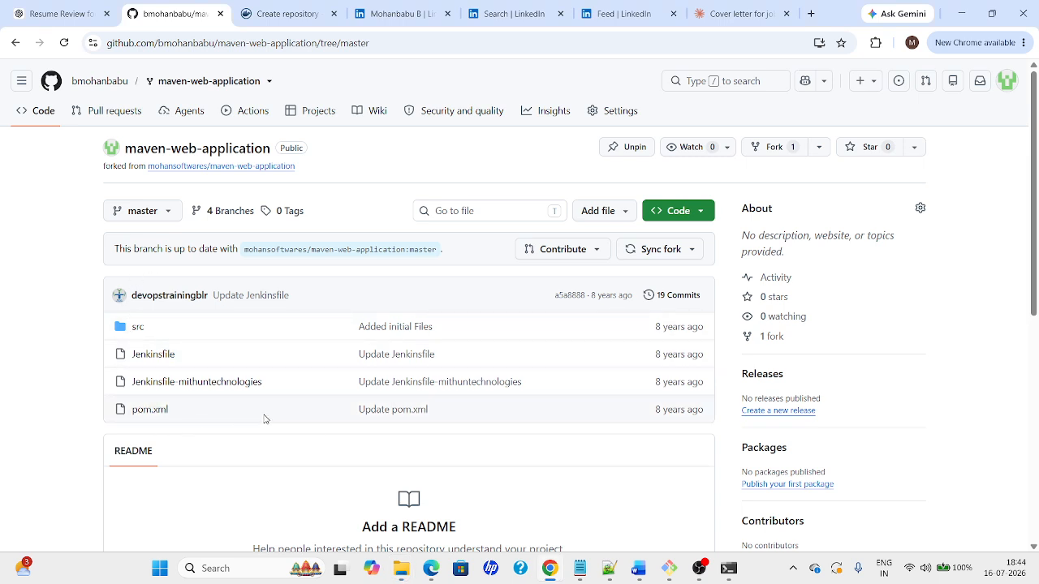
Highlight steps 25 and 26 under 3.2 Create Job in the Word guide, then return to Jenkins
{"action": "key", "text": "alt+Tab"}
{"action": "key", "text": "Tab"}
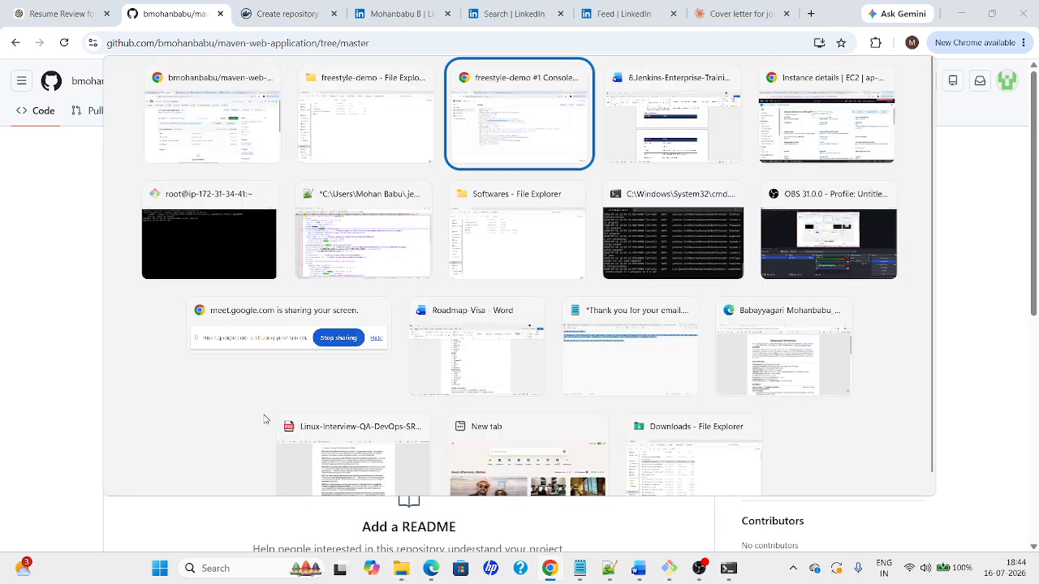
{"action": "key", "text": "Tab"}
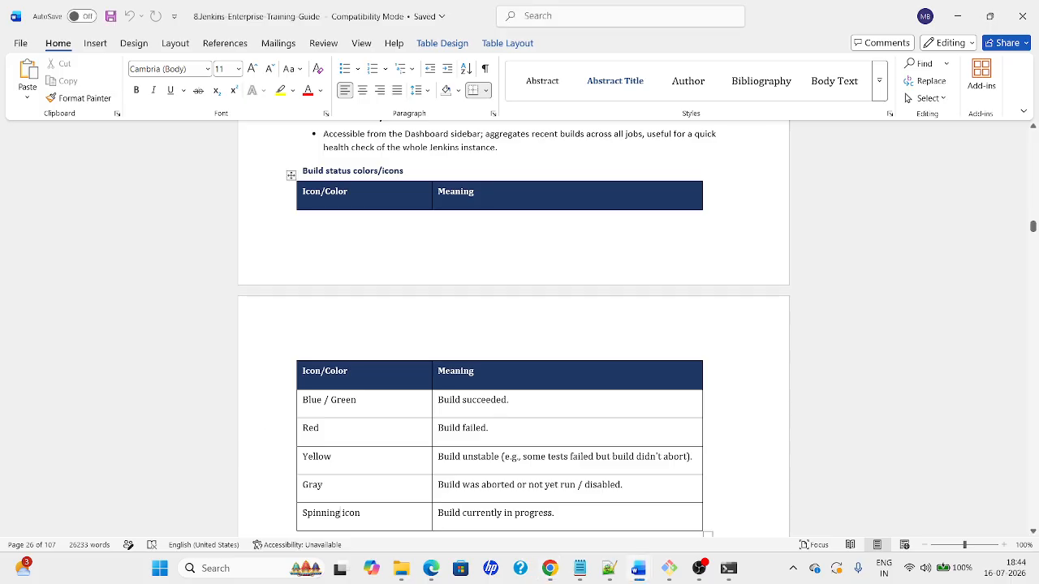
{"action": "scroll", "coordinate": [1036, 442], "scroll_direction": "down", "scroll_amount": 15}
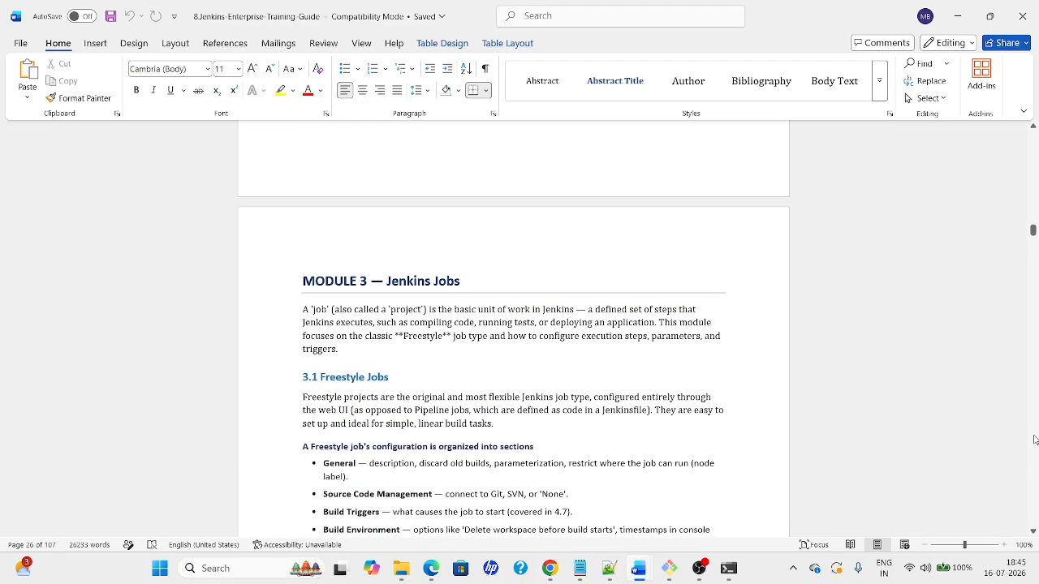
{"action": "scroll", "coordinate": [1035, 440], "scroll_direction": "down", "scroll_amount": 8}
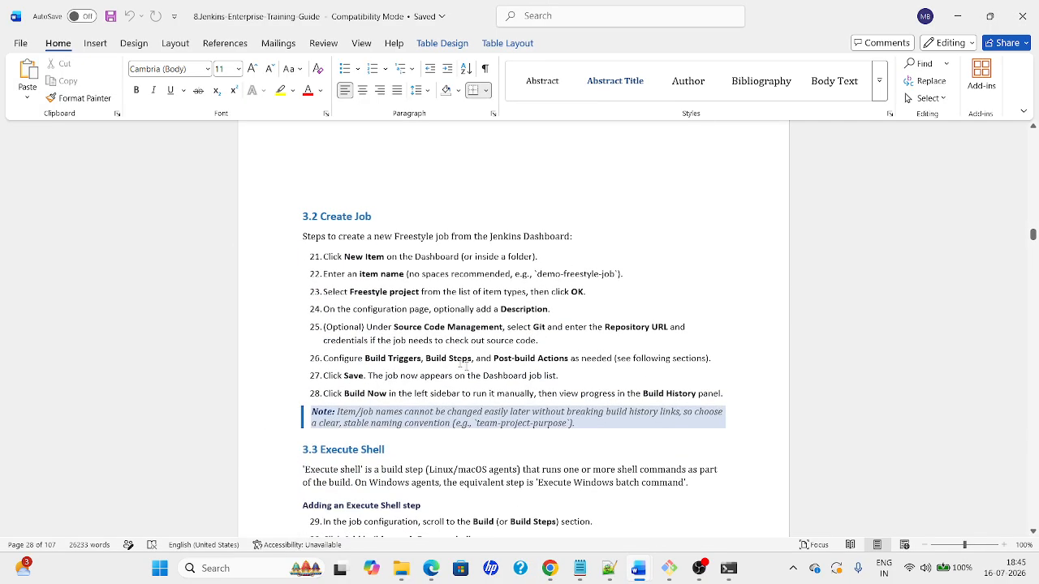
{"action": "left_click_drag", "start_coordinate": [393, 327], "coordinate": [549, 341]}
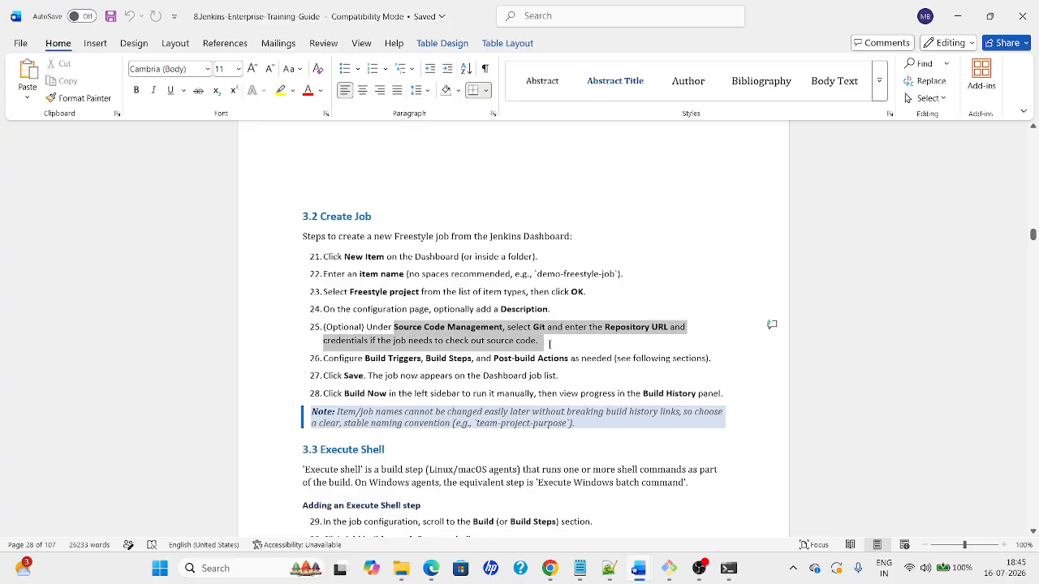
{"action": "left_click", "coordinate": [340, 360]}
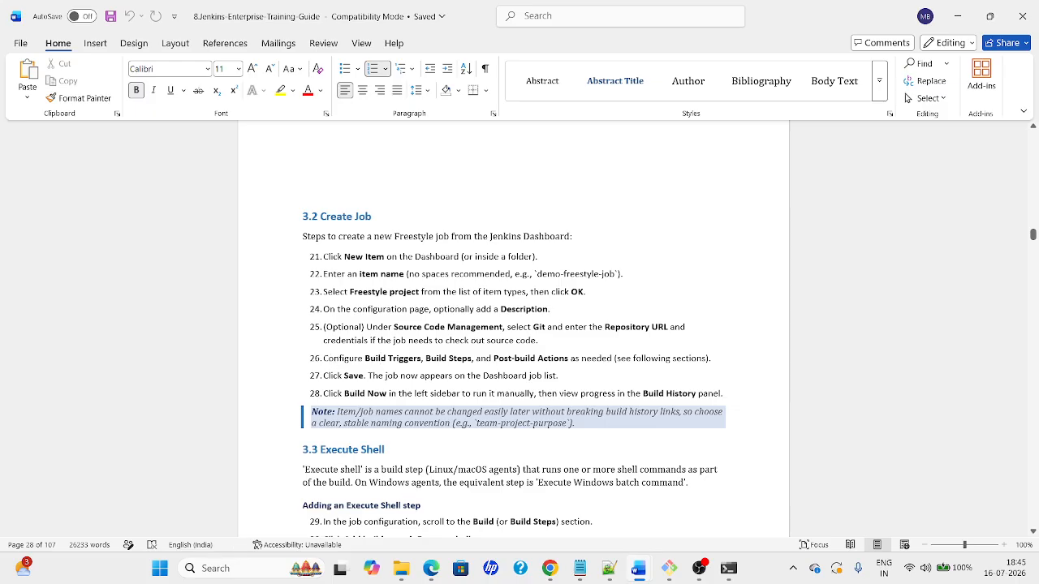
{"action": "left_click_drag", "start_coordinate": [340, 360], "coordinate": [718, 363]}
{"action": "left_click", "coordinate": [543, 375]}
{"action": "key", "text": "Down"}
{"action": "key", "text": "Down"}
{"action": "key", "text": "Down"}
{"action": "key", "text": "Down"}
{"action": "key", "text": "Down"}
{"action": "key", "text": "Down"}
{"action": "key", "text": "Down"}
{"action": "key", "text": "Down"}
{"action": "key", "text": "Down"}
{"action": "key", "text": "Down"}
{"action": "key", "text": "Down"}
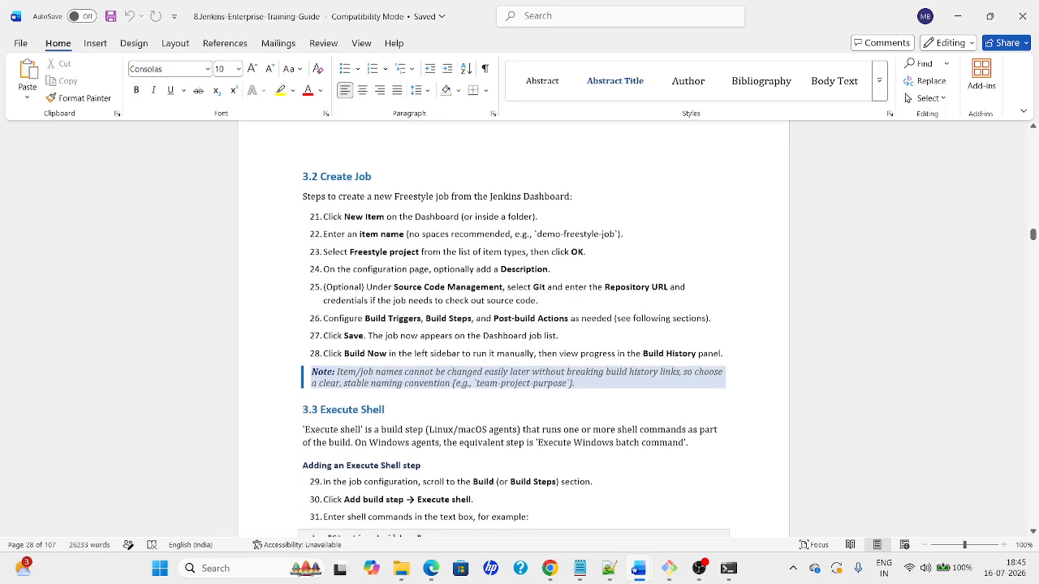
{"action": "key", "text": "alt+Tab"}
{"action": "key", "text": "alt+Tab"}
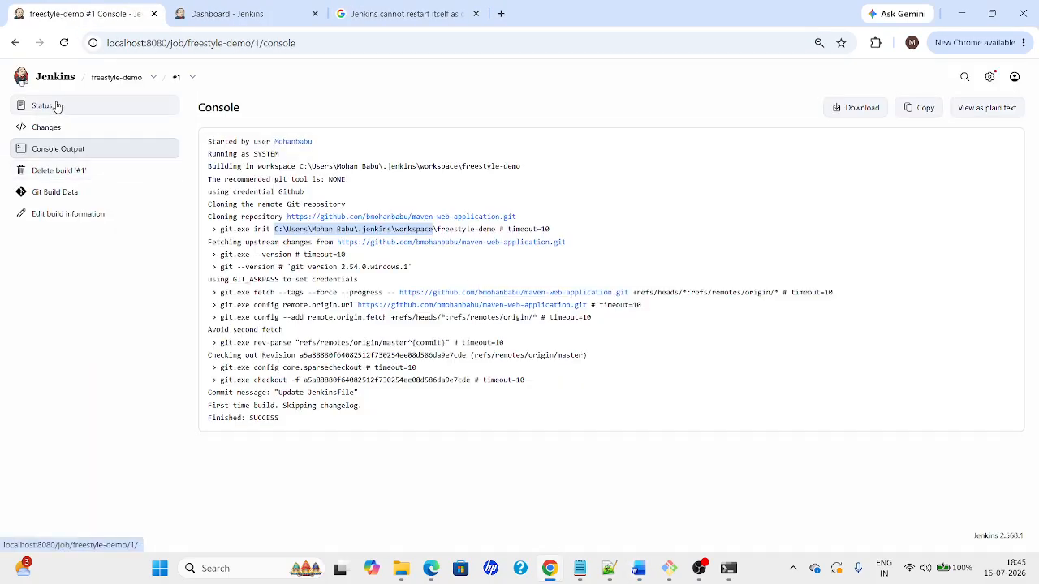
Reopen freestyle-demo's Configure page and tick 'Build after other projects are built' under Triggers
{"action": "left_click", "coordinate": [114, 77]}
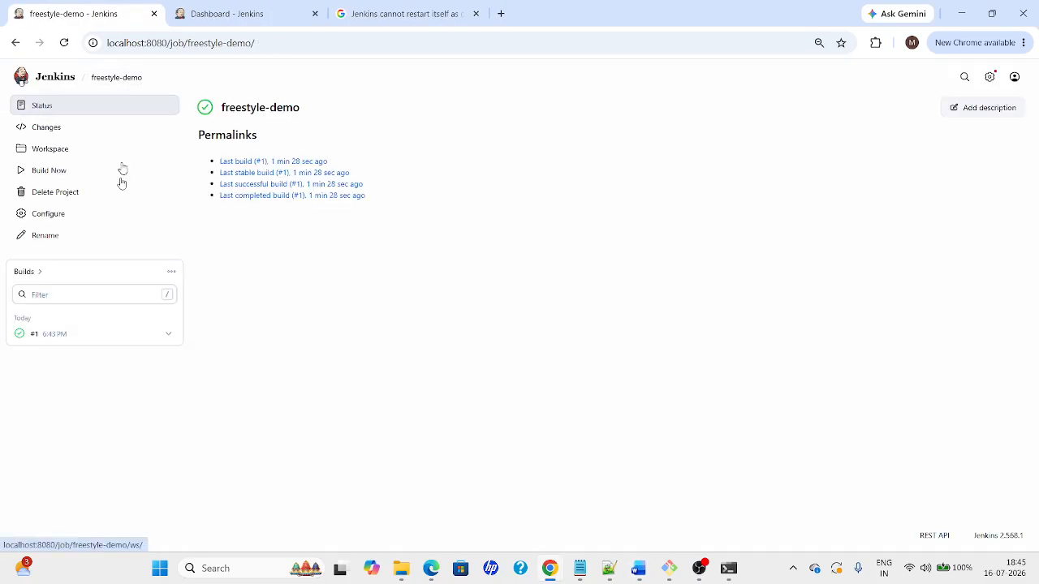
{"action": "left_click", "coordinate": [51, 216]}
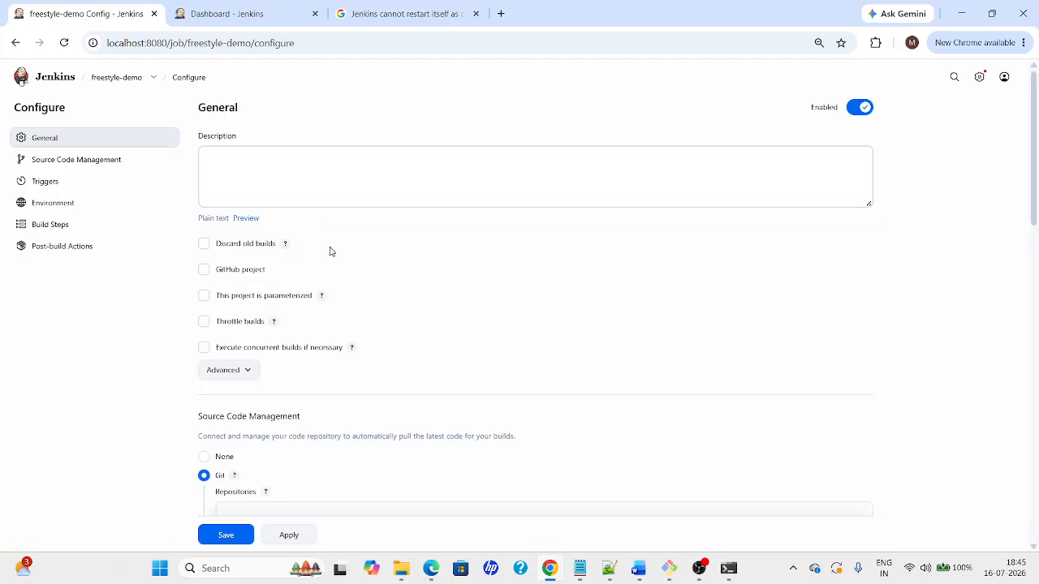
{"action": "scroll", "coordinate": [1034, 304], "scroll_direction": "down", "scroll_amount": 5}
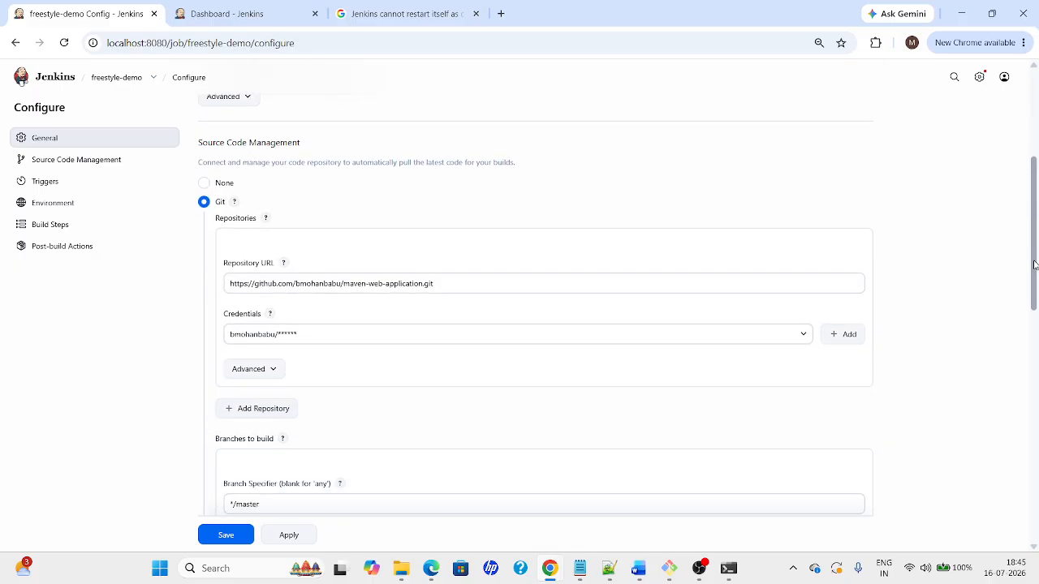
{"action": "left_click_drag", "start_coordinate": [1034, 305], "coordinate": [1036, 408]}
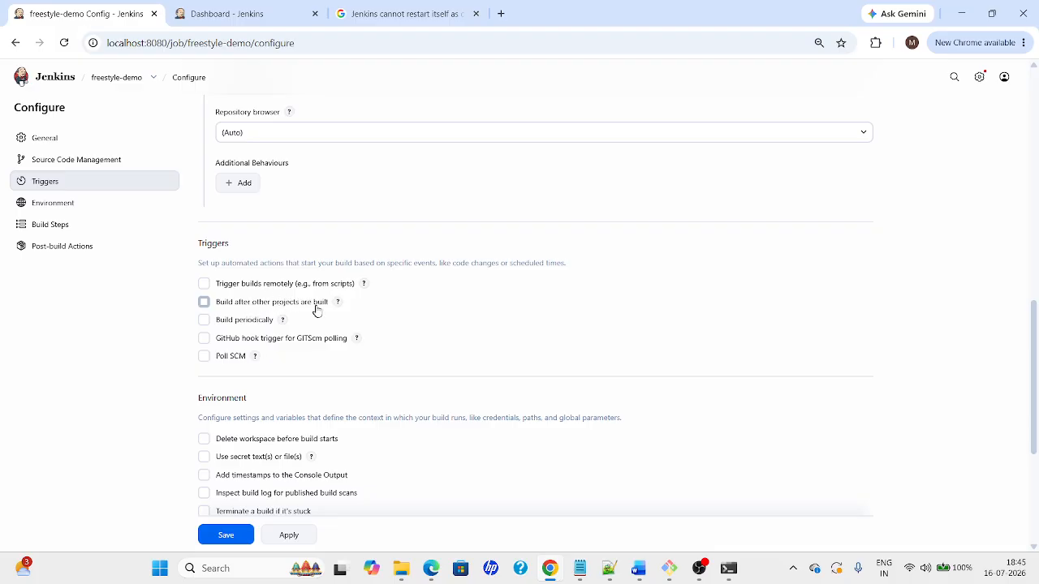
{"action": "left_click", "coordinate": [268, 308]}
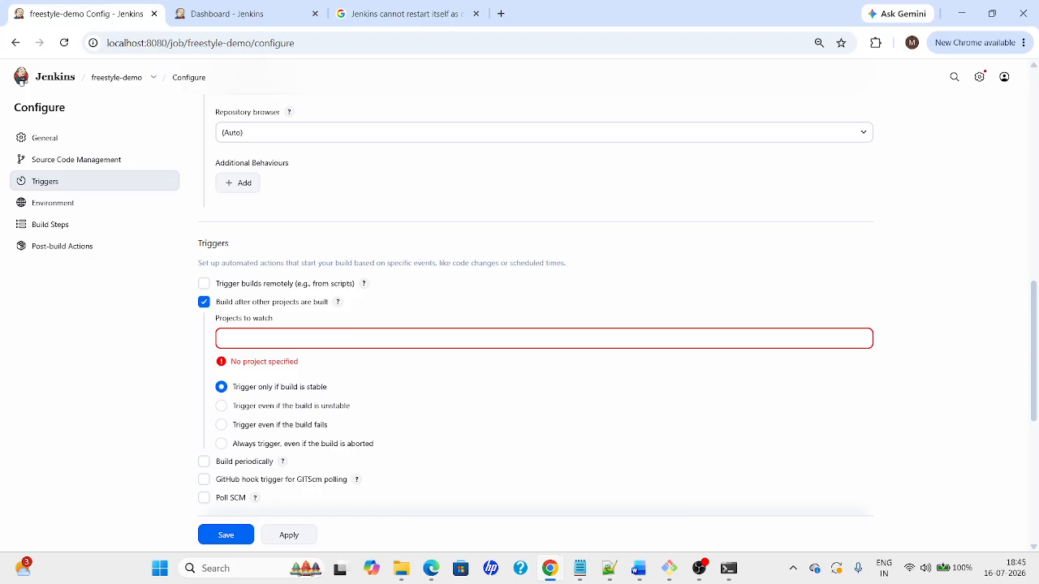
Swap the 'Build after other projects' trigger for Build periodically with schedule * * * * *, then apply
{"action": "left_click", "coordinate": [252, 338]}
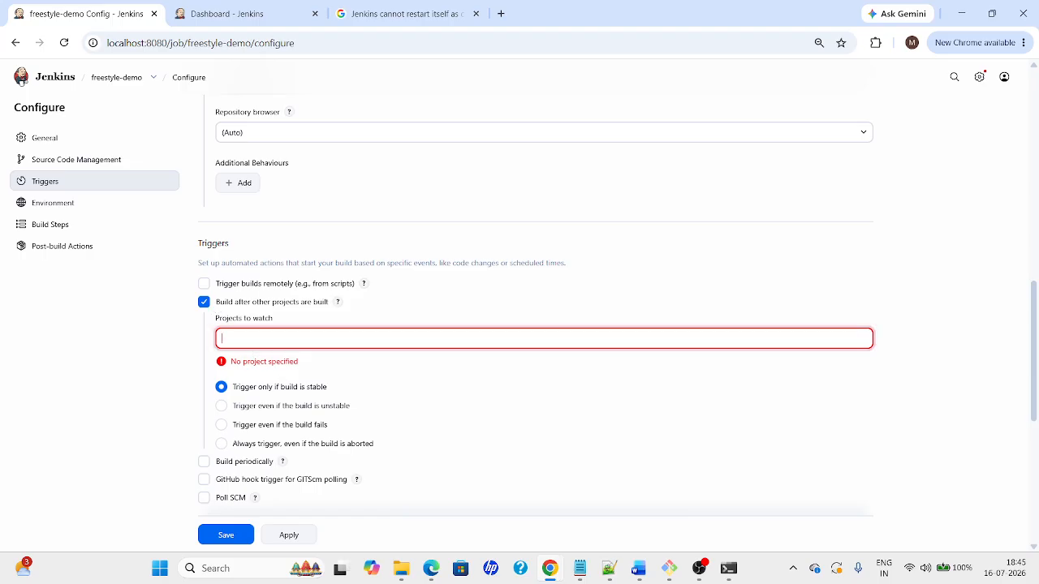
{"action": "left_click", "coordinate": [204, 302]}
{"action": "left_click", "coordinate": [204, 321]}
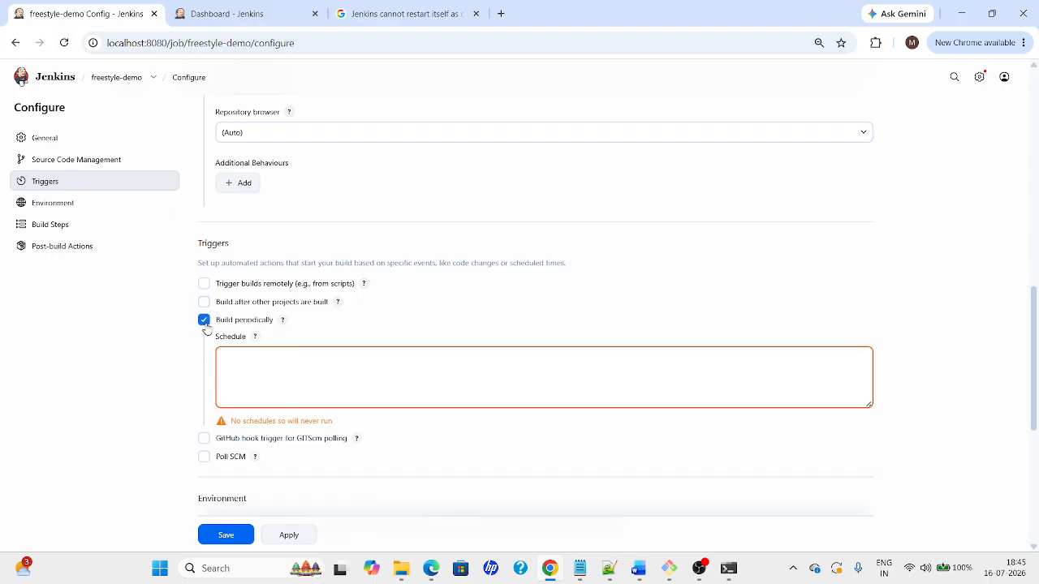
{"action": "left_click", "coordinate": [252, 366]}
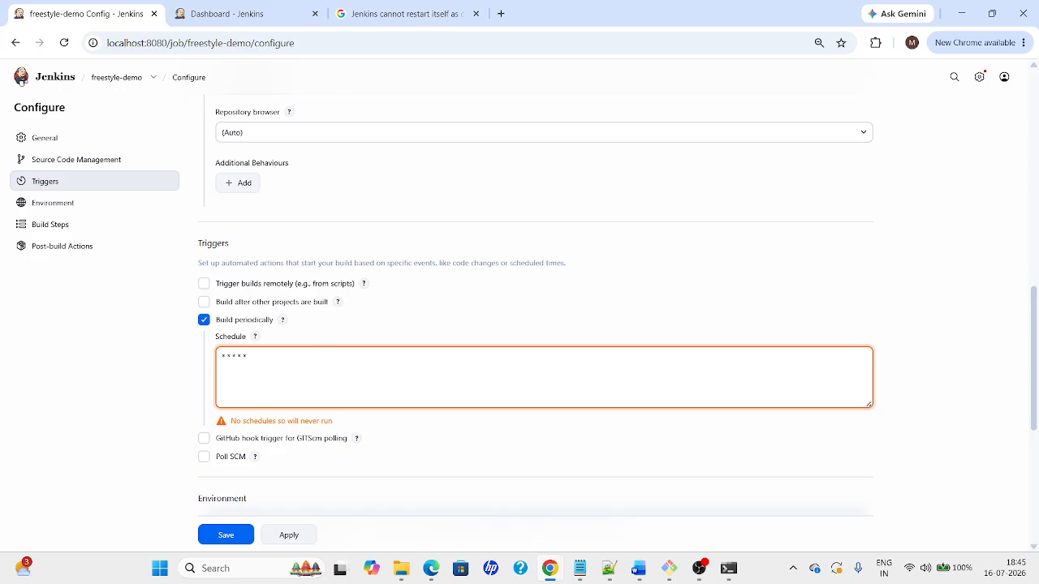
{"action": "left_click", "coordinate": [420, 340]}
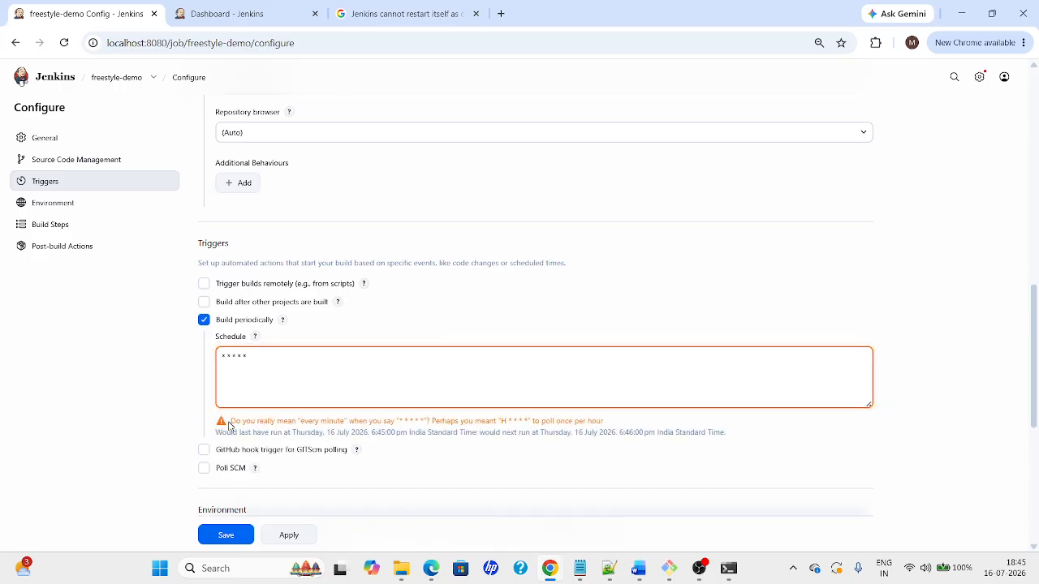
{"action": "left_click_drag", "start_coordinate": [230, 421], "coordinate": [370, 423]}
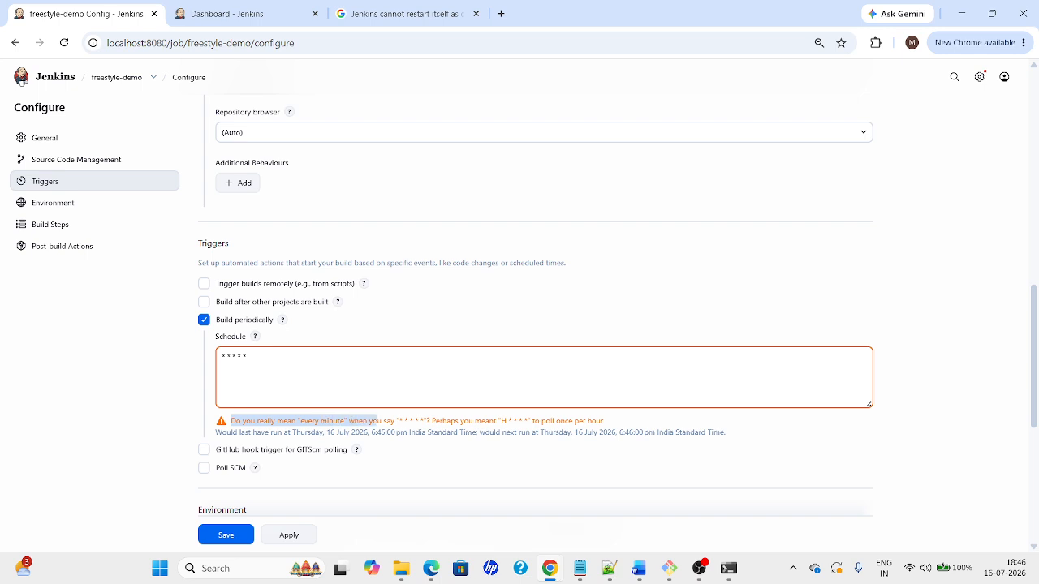
{"action": "left_click", "coordinate": [326, 430]}
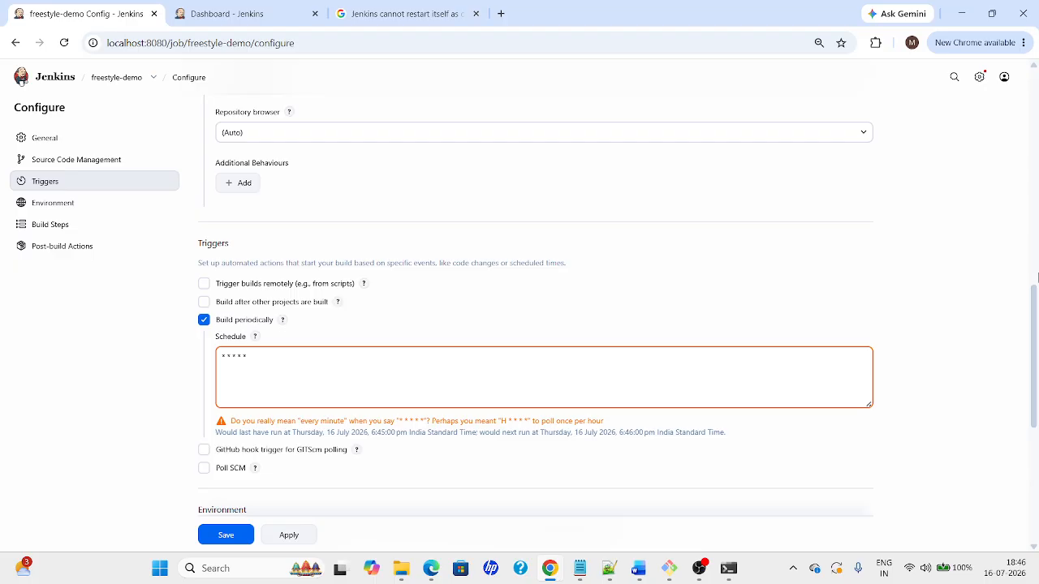
{"action": "left_click_drag", "start_coordinate": [1035, 325], "coordinate": [1035, 410]}
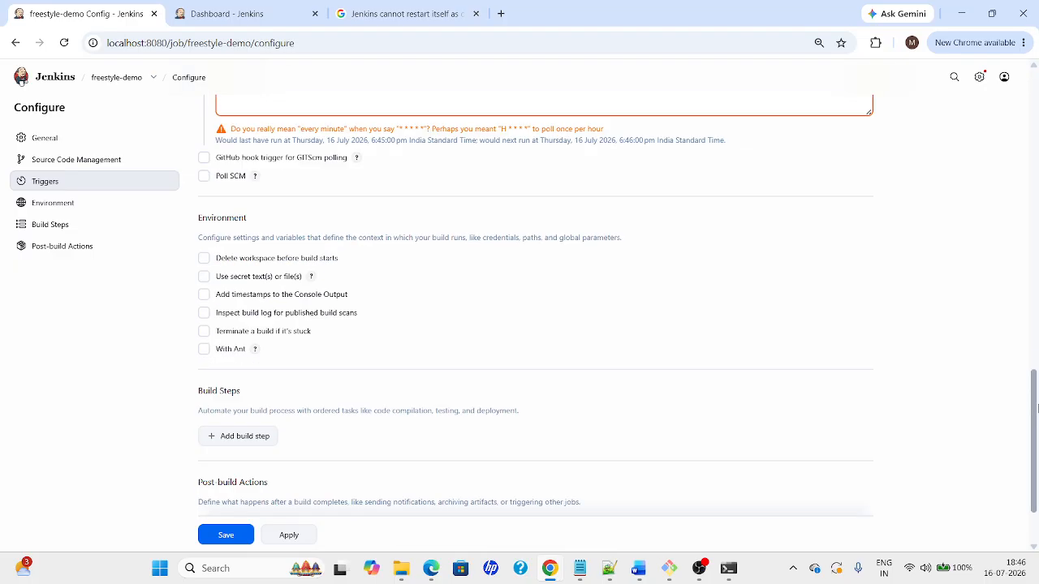
{"action": "left_click", "coordinate": [284, 539]}
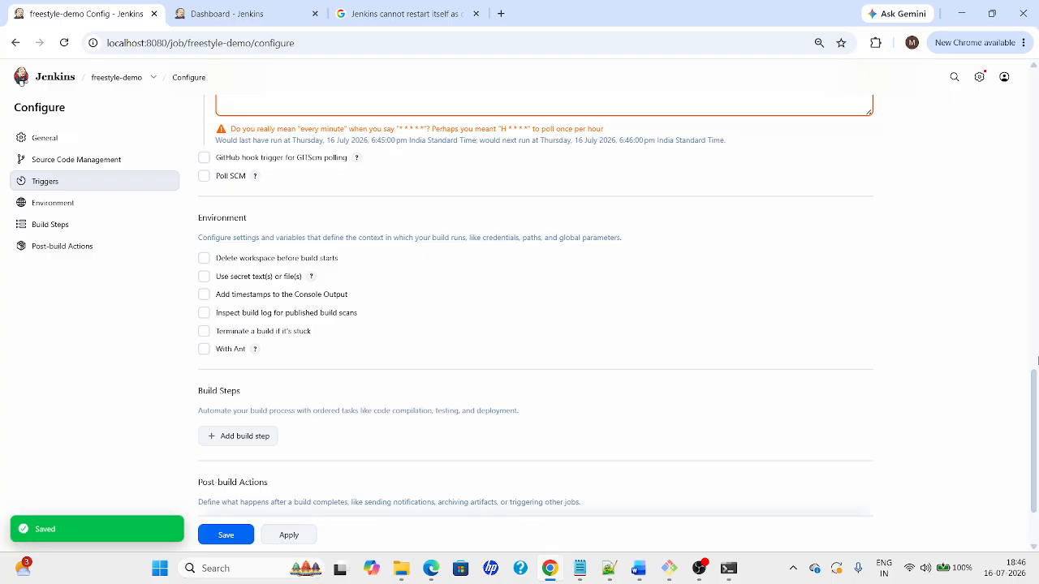
Recheck the * * * * * schedule, apply again and save freestyle-demo's configuration
{"action": "scroll", "coordinate": [379, 284], "scroll_direction": "up", "scroll_amount": 3}
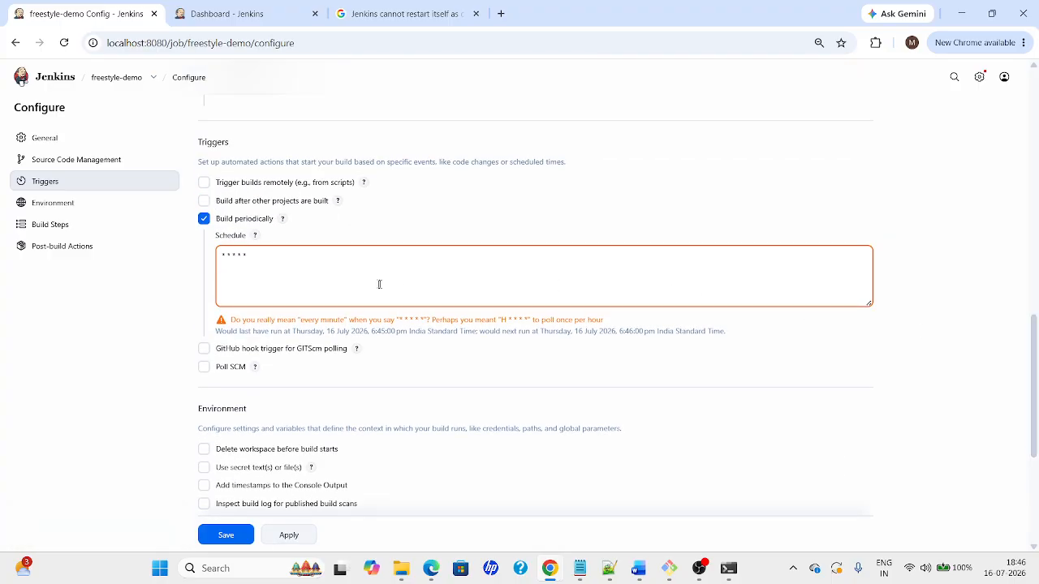
{"action": "left_click", "coordinate": [380, 285]}
{"action": "left_click_drag", "start_coordinate": [246, 253], "coordinate": [204, 252]}
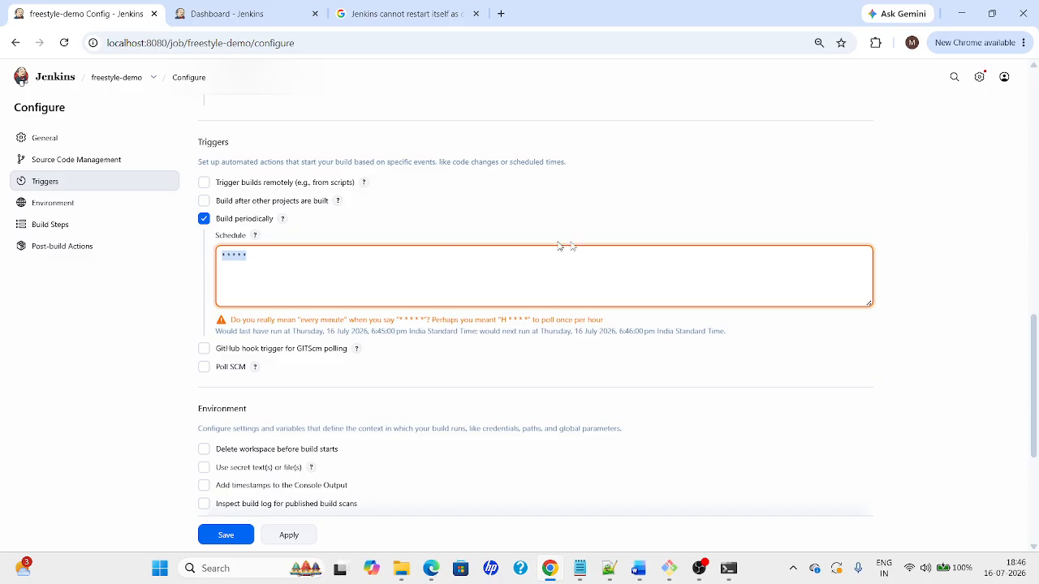
{"action": "scroll", "coordinate": [1036, 392], "scroll_direction": "up", "scroll_amount": 1}
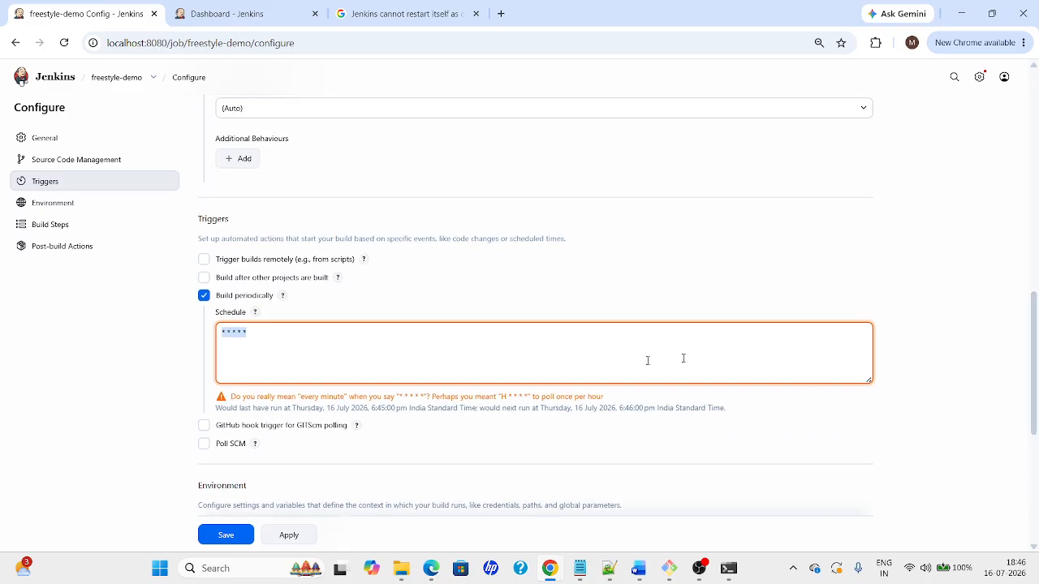
{"action": "left_click", "coordinate": [273, 334]}
{"action": "scroll", "coordinate": [1037, 367], "scroll_direction": "down", "scroll_amount": 5}
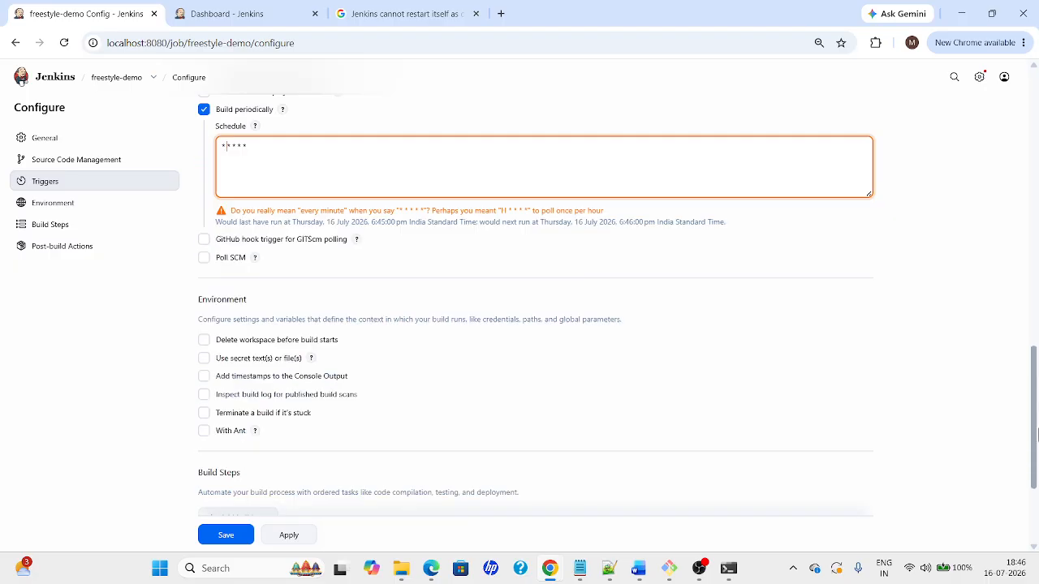
{"action": "left_click", "coordinate": [285, 497]}
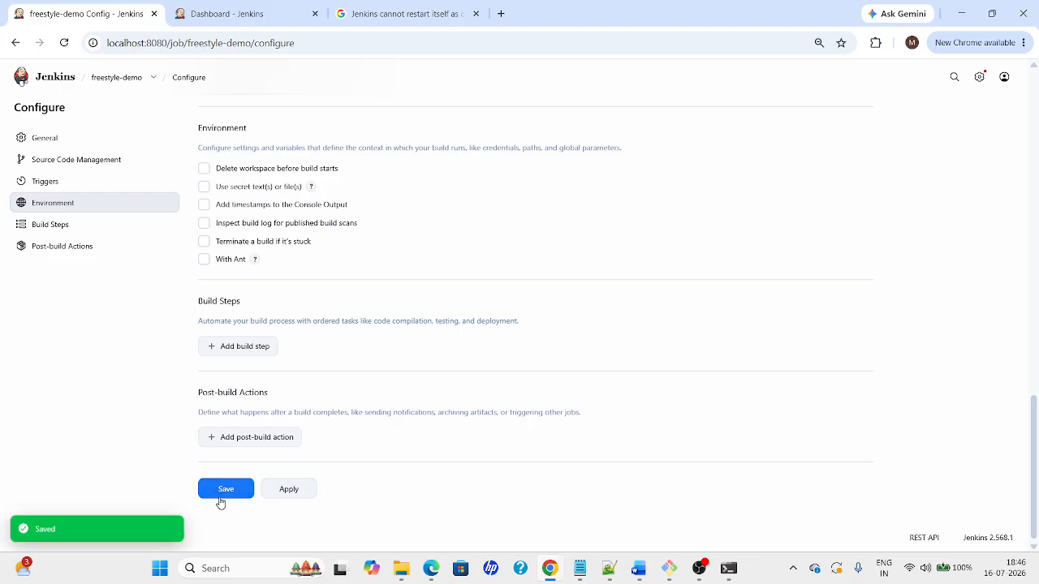
{"action": "left_click", "coordinate": [235, 493]}
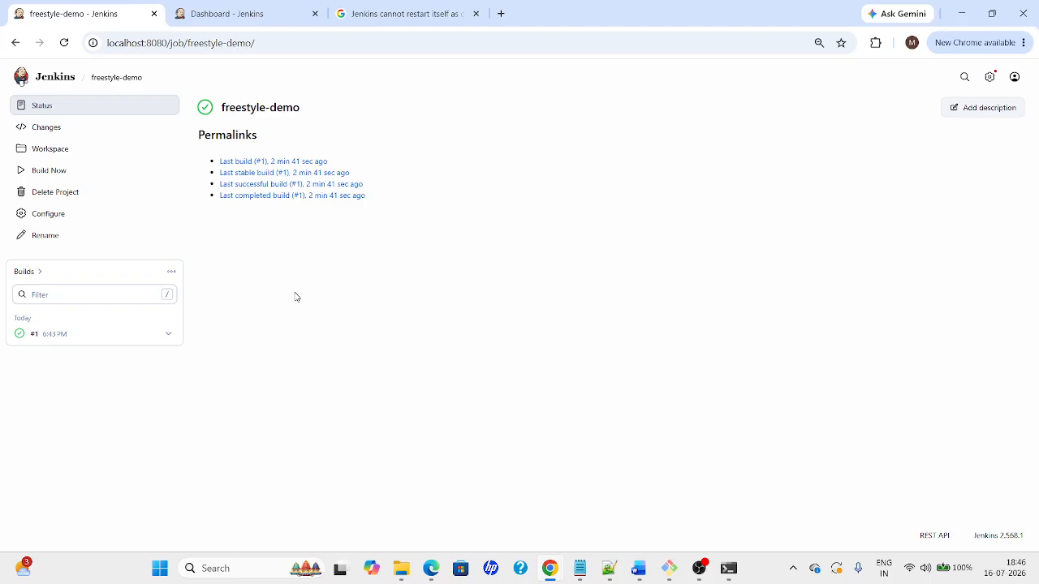
Switch past GitHub to the Word guide at section 3.2 Create Job
{"action": "key", "text": "alt+Tab"}
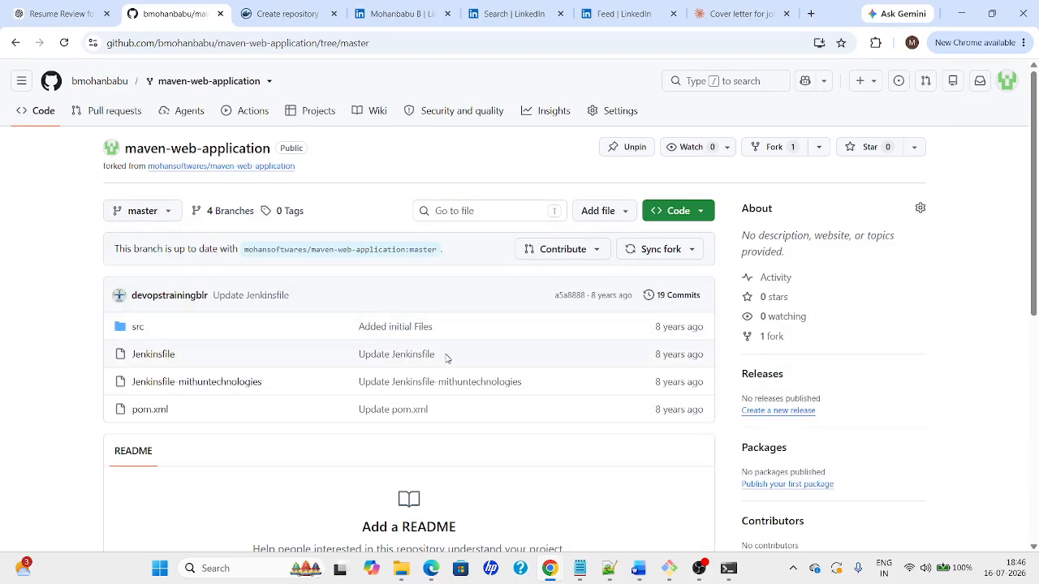
{"action": "key", "text": "alt+Tab"}
{"action": "key", "text": "alt+Tab"}
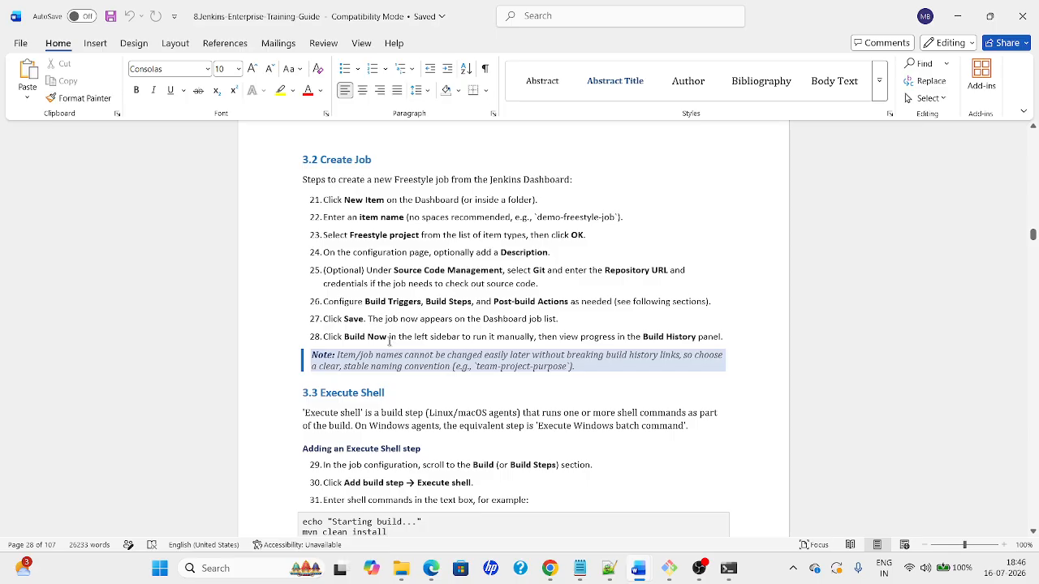
Select the three-line Execute Shell command example in the guide, then return to Jenkins
{"action": "left_click", "coordinate": [517, 414]}
{"action": "left_click", "coordinate": [425, 522]}
{"action": "key", "text": "Down"}
{"action": "key", "text": "Down"}
{"action": "key", "text": "Down"}
{"action": "key", "text": "Down"}
{"action": "key", "text": "Down"}
{"action": "key", "text": "Down"}
{"action": "key", "text": "Down"}
{"action": "key", "text": "Down"}
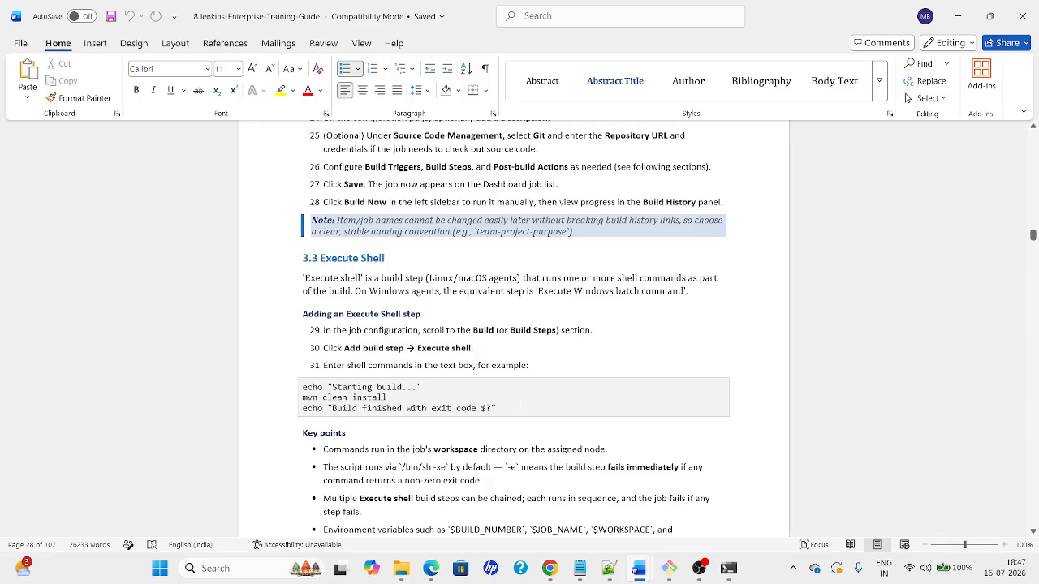
{"action": "left_click_drag", "start_coordinate": [497, 408], "coordinate": [302, 387]}
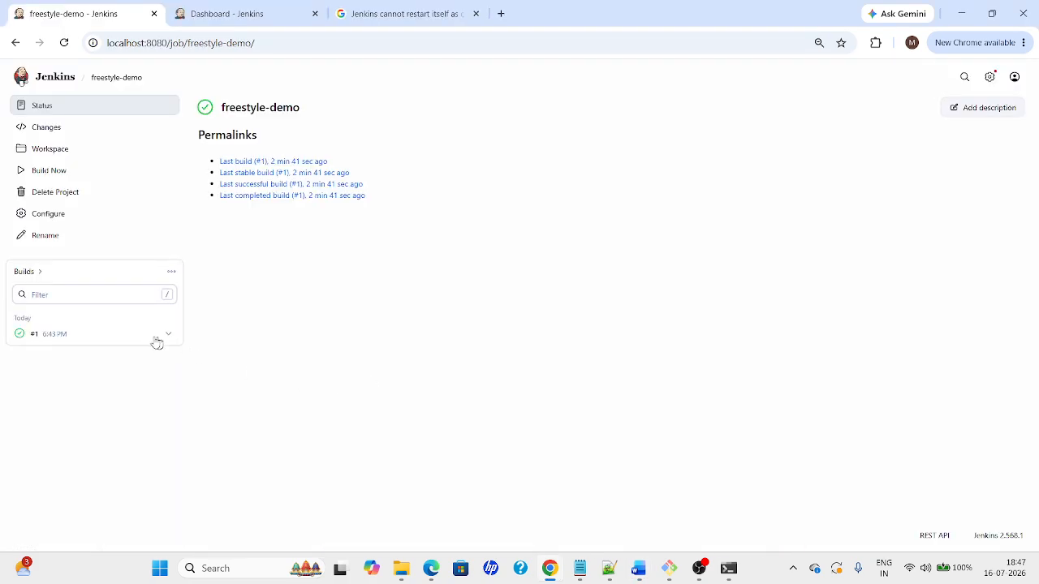
{"action": "key", "text": "alt+Tab"}
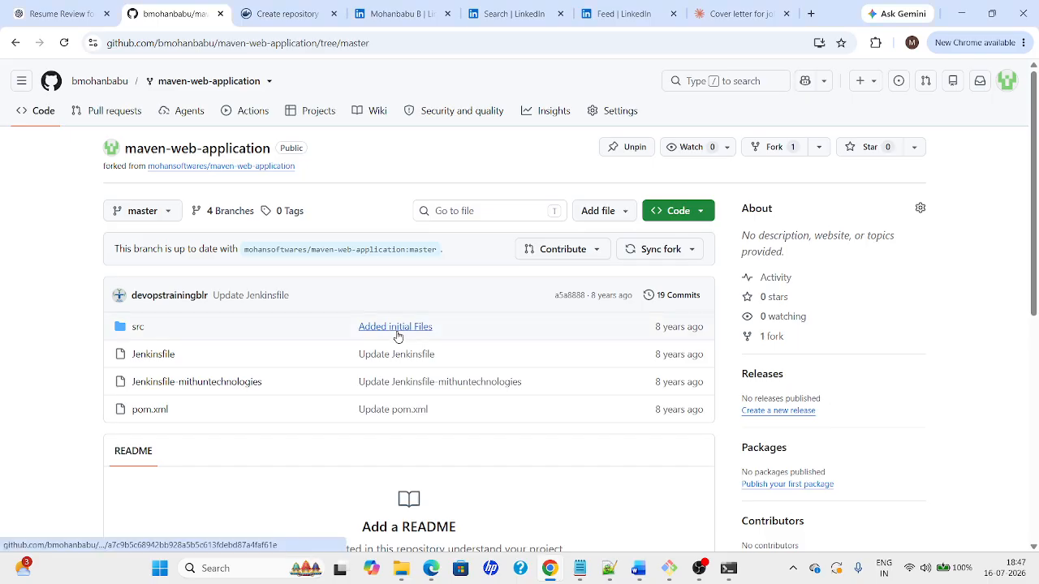
{"action": "key", "text": "alt+Tab"}
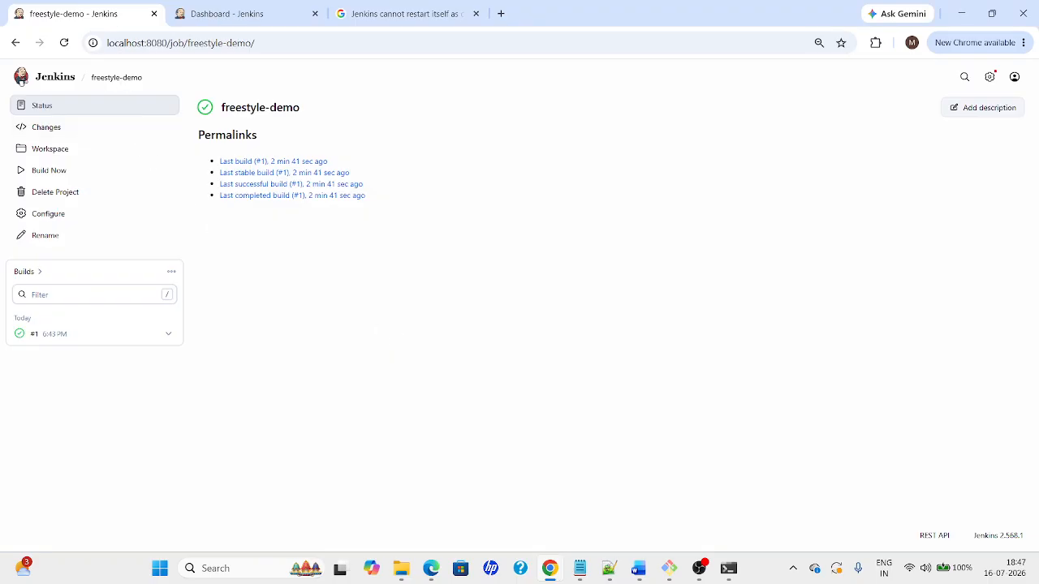
Open freestyle-demo from the dashboard, view build #2's console log and the job's no-changes history
{"action": "left_click", "coordinate": [61, 81]}
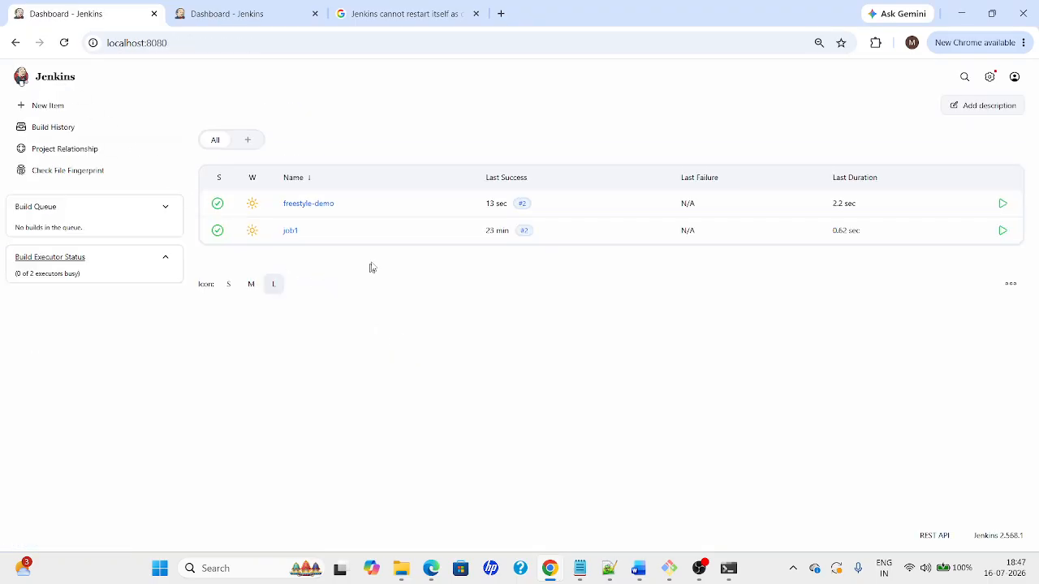
{"action": "left_click", "coordinate": [309, 204]}
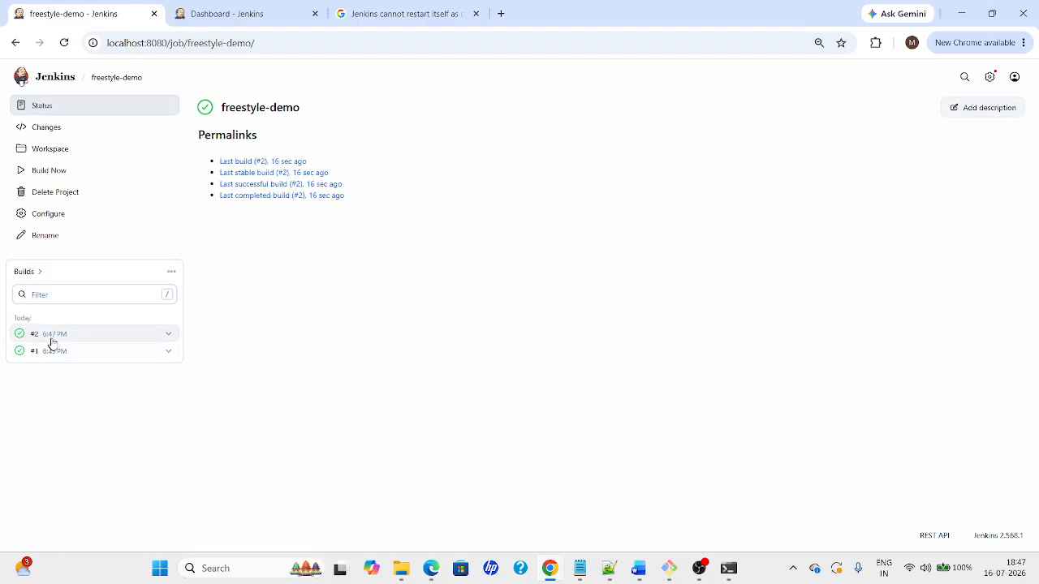
{"action": "left_click", "coordinate": [168, 335]}
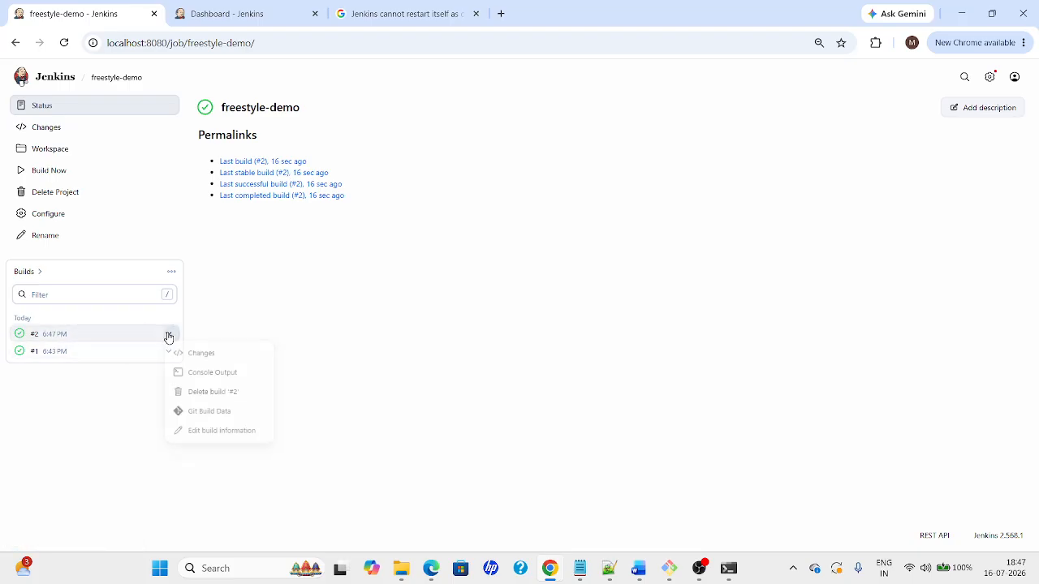
{"action": "left_click", "coordinate": [202, 380]}
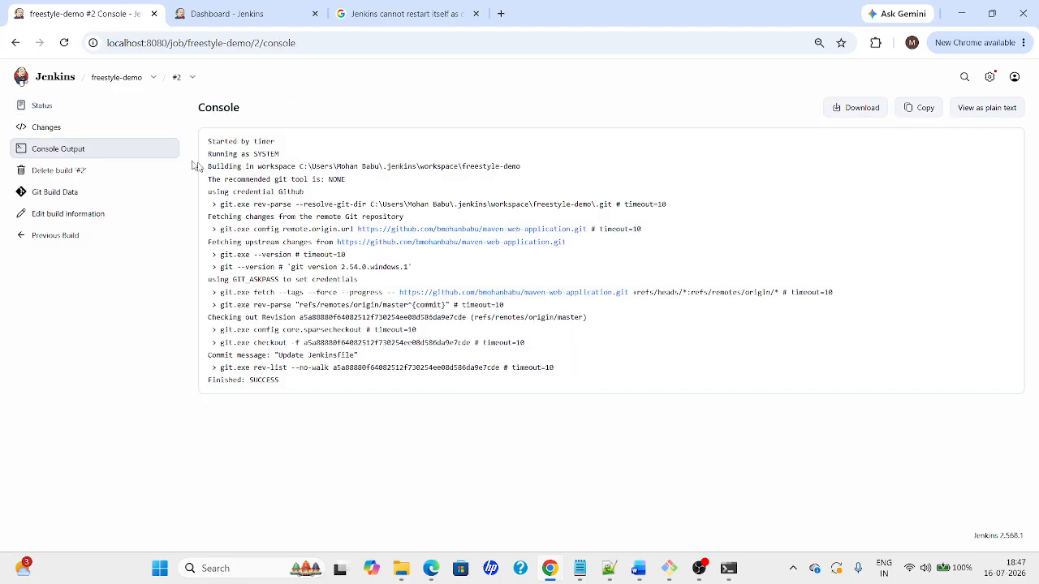
{"action": "left_click", "coordinate": [117, 78]}
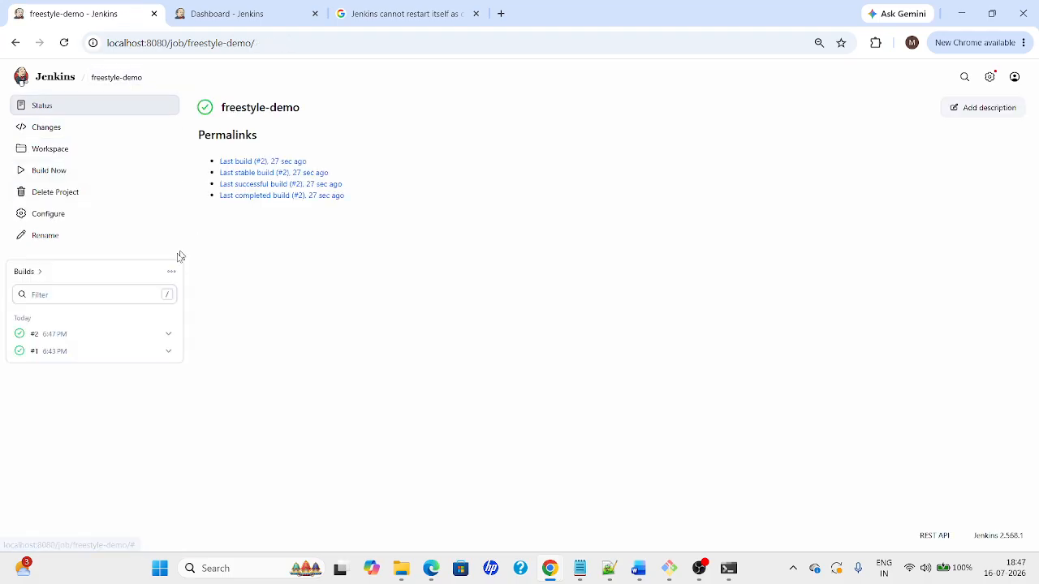
{"action": "left_click", "coordinate": [33, 135]}
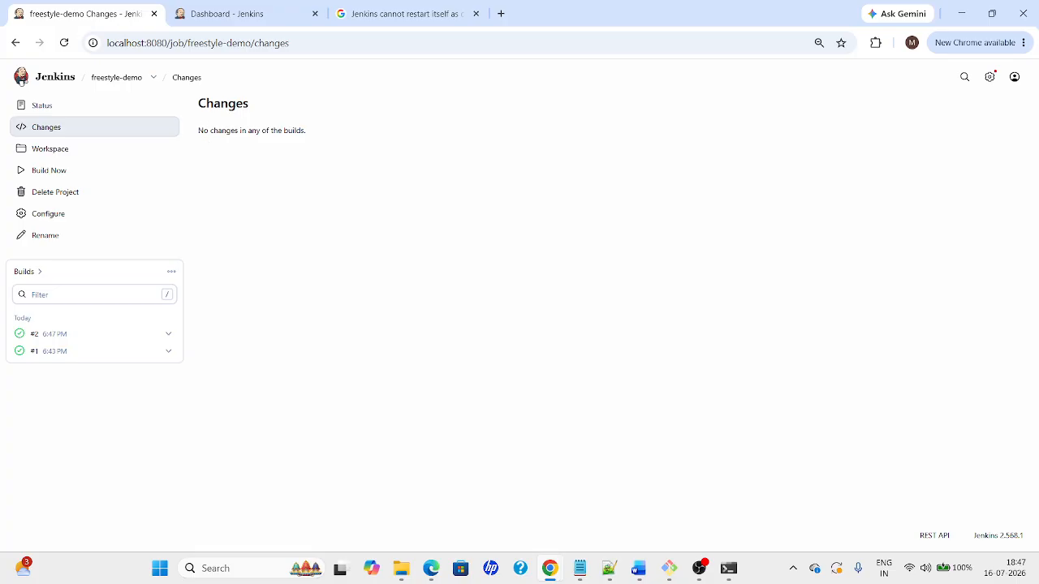
{"action": "left_click_drag", "start_coordinate": [196, 128], "coordinate": [324, 150]}
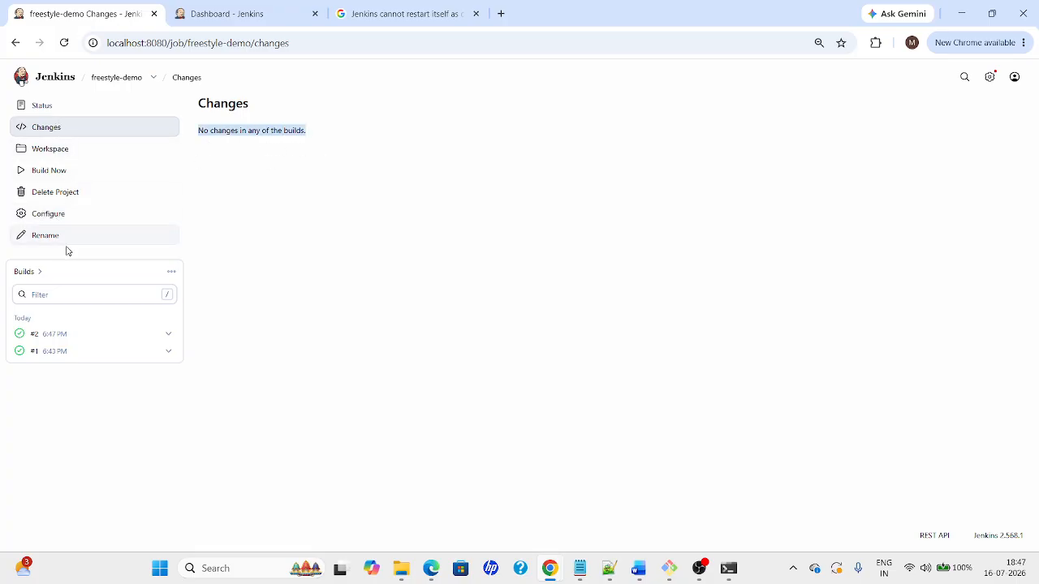
{"action": "left_click", "coordinate": [109, 78]}
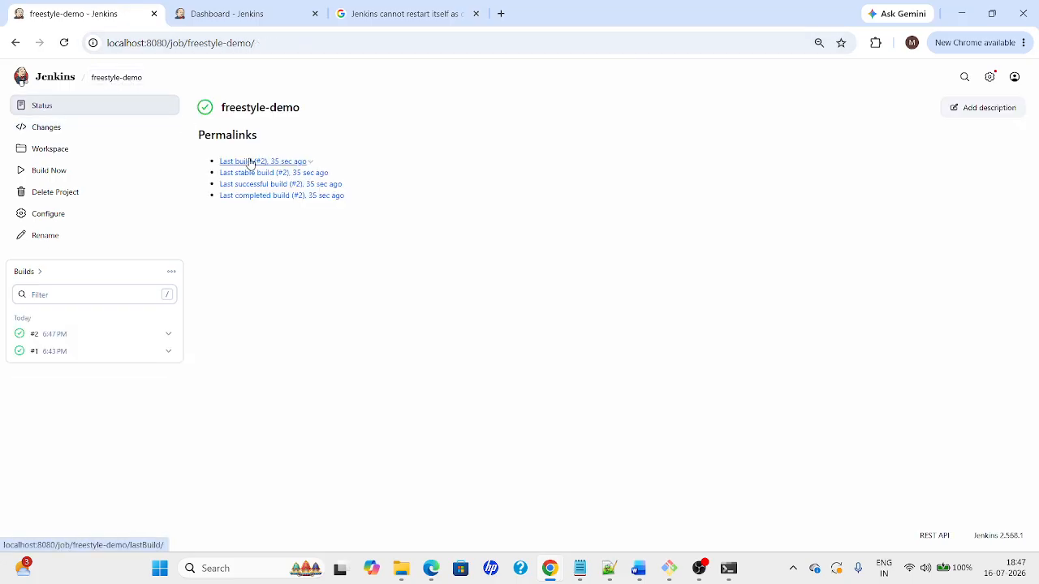
Compare build details: build #2 started by timer versus who started build #1
{"action": "left_click", "coordinate": [44, 337]}
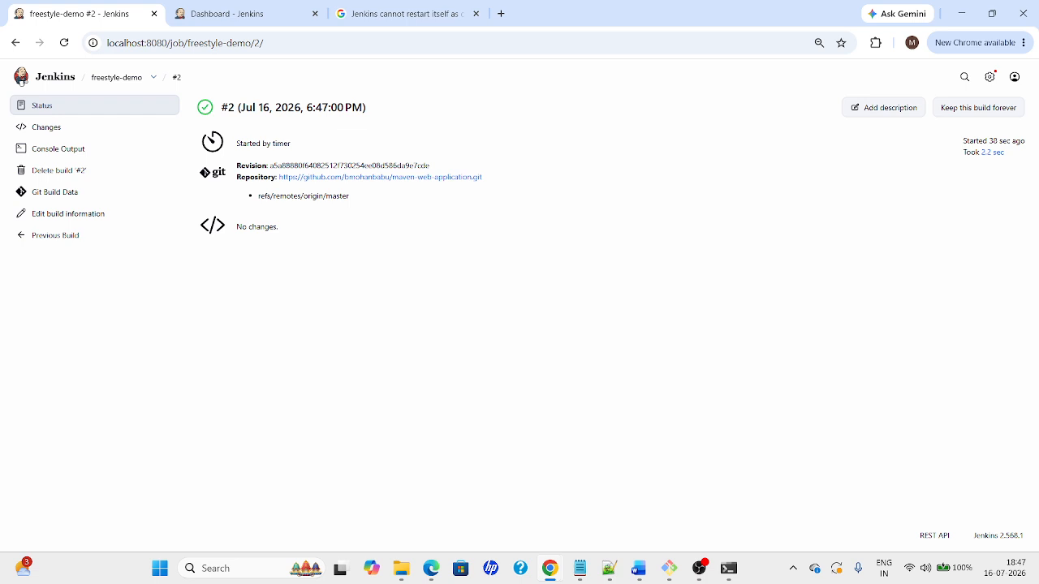
{"action": "left_click_drag", "start_coordinate": [234, 143], "coordinate": [305, 149]}
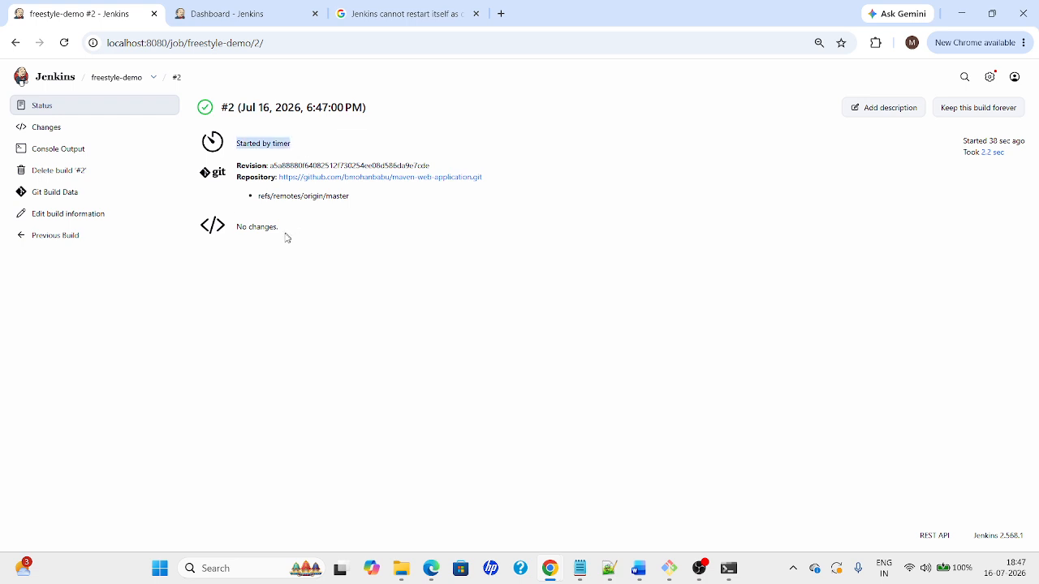
{"action": "left_click", "coordinate": [116, 79]}
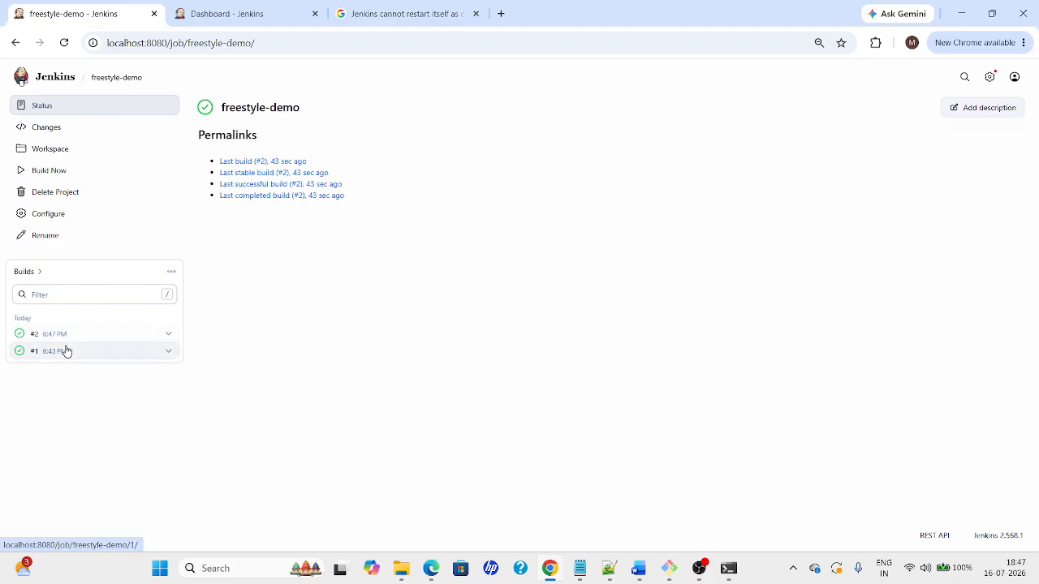
{"action": "left_click", "coordinate": [66, 351]}
{"action": "left_click_drag", "start_coordinate": [234, 149], "coordinate": [360, 146]}
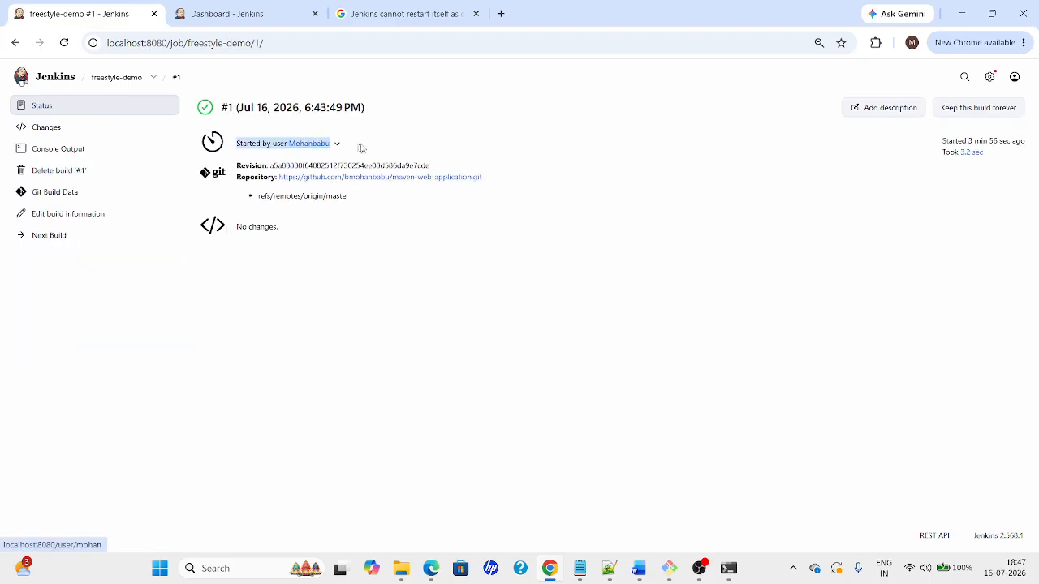
{"action": "left_click", "coordinate": [119, 78]}
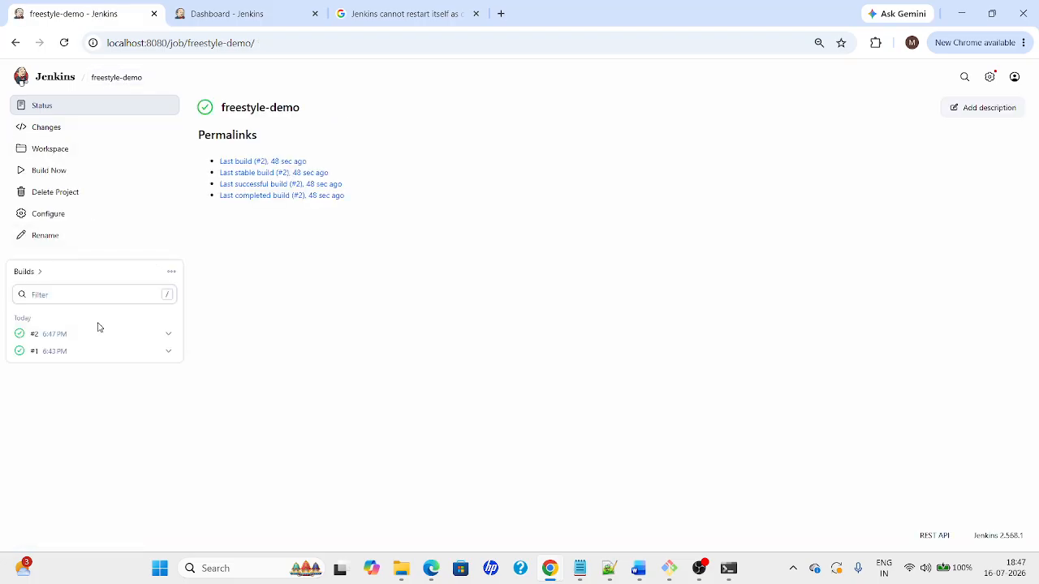
{"action": "key", "text": "alt+Tab"}
{"action": "key", "text": "alt+Tab"}
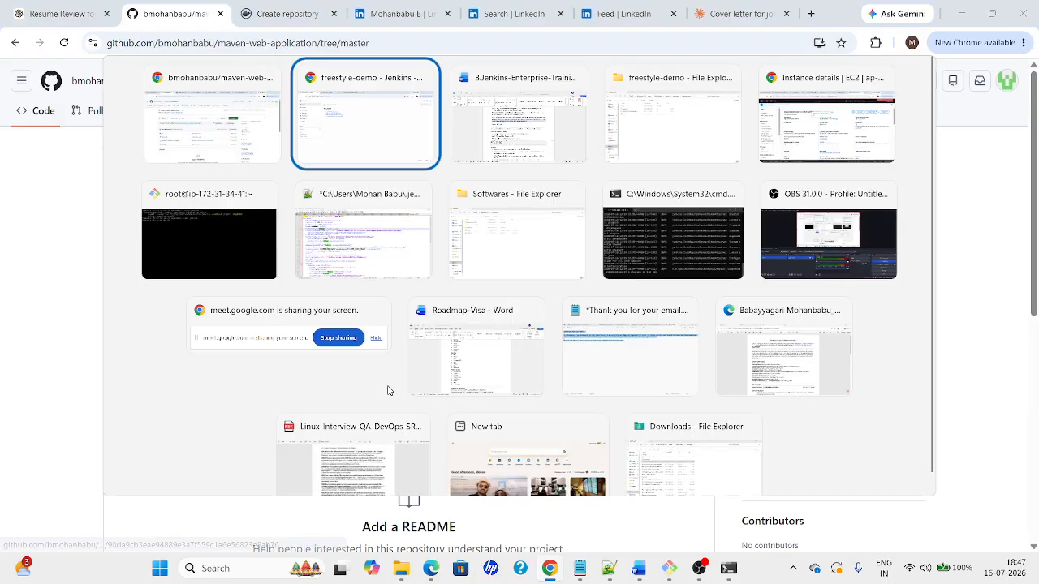
Back in Jenkins, turn off Build periodically for freestyle-demo and apply the change
{"action": "left_click", "coordinate": [479, 341]}
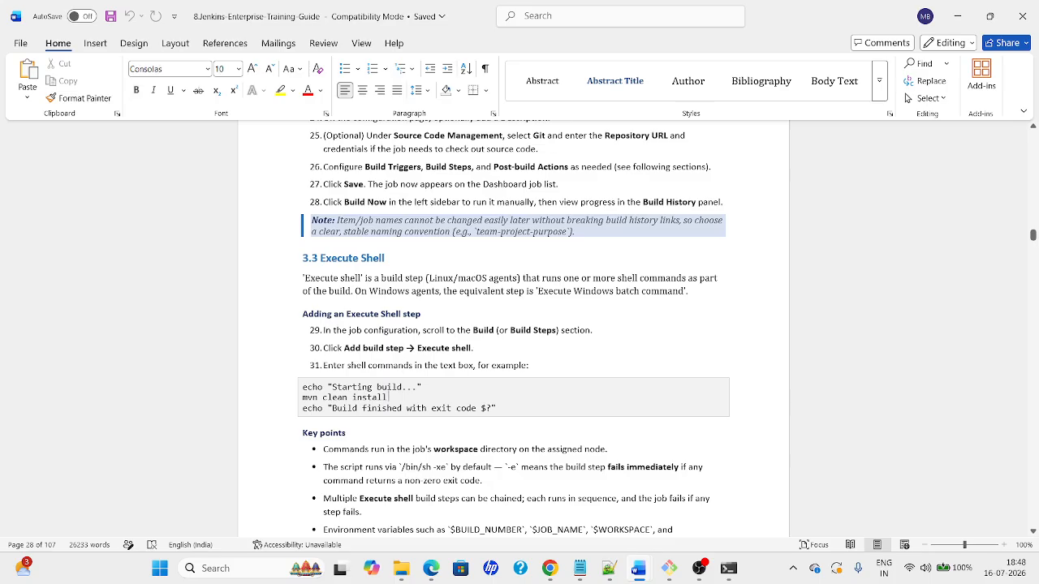
{"action": "key", "text": "alt+Tab"}
{"action": "key", "text": "alt+Tab"}
{"action": "key", "text": "alt+Tab"}
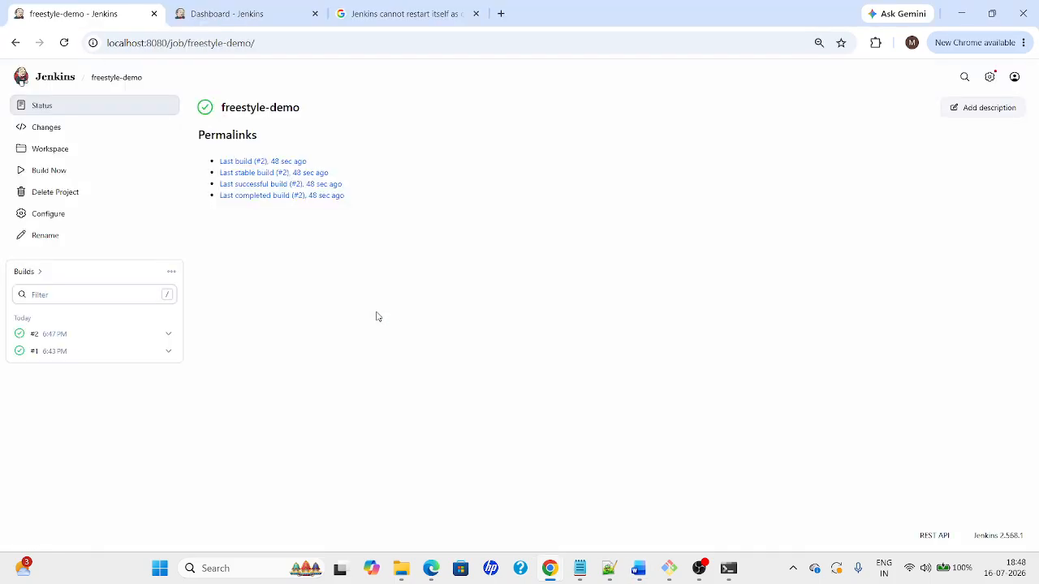
{"action": "left_click", "coordinate": [46, 215]}
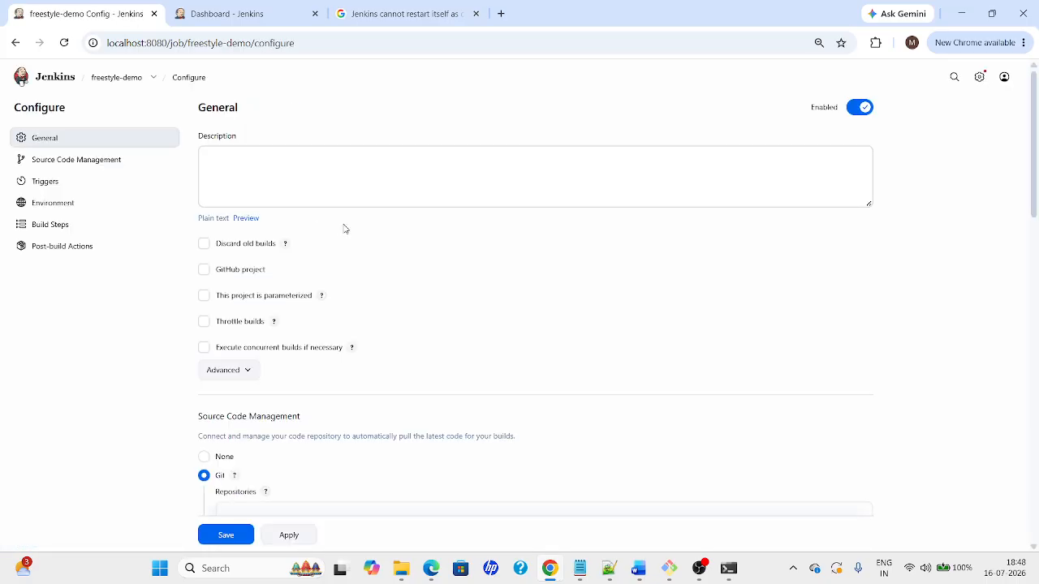
{"action": "left_click_drag", "start_coordinate": [1036, 201], "coordinate": [1036, 417]}
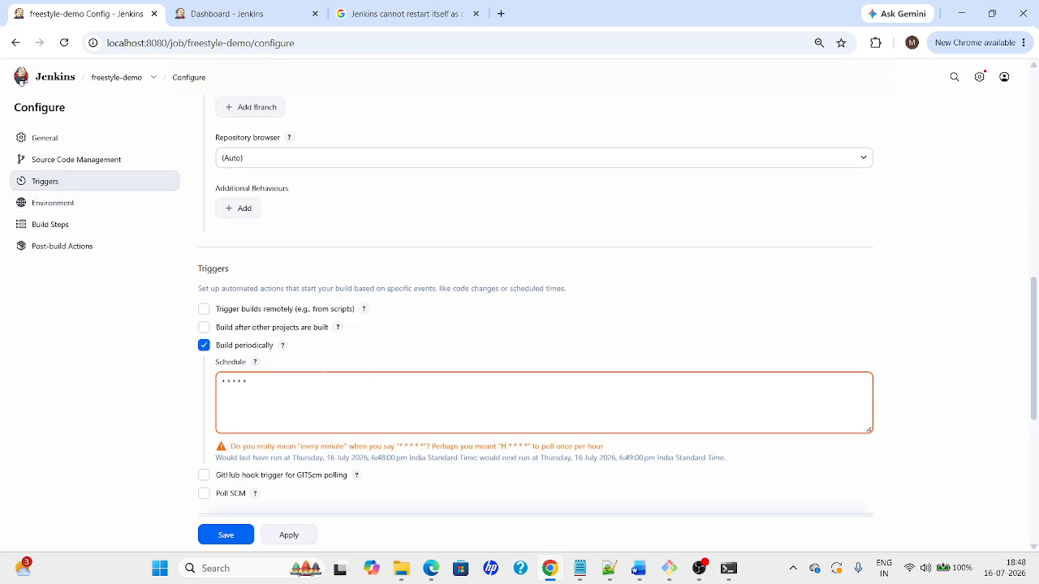
{"action": "left_click", "coordinate": [205, 345]}
{"action": "left_click_drag", "start_coordinate": [1035, 330], "coordinate": [1037, 431]}
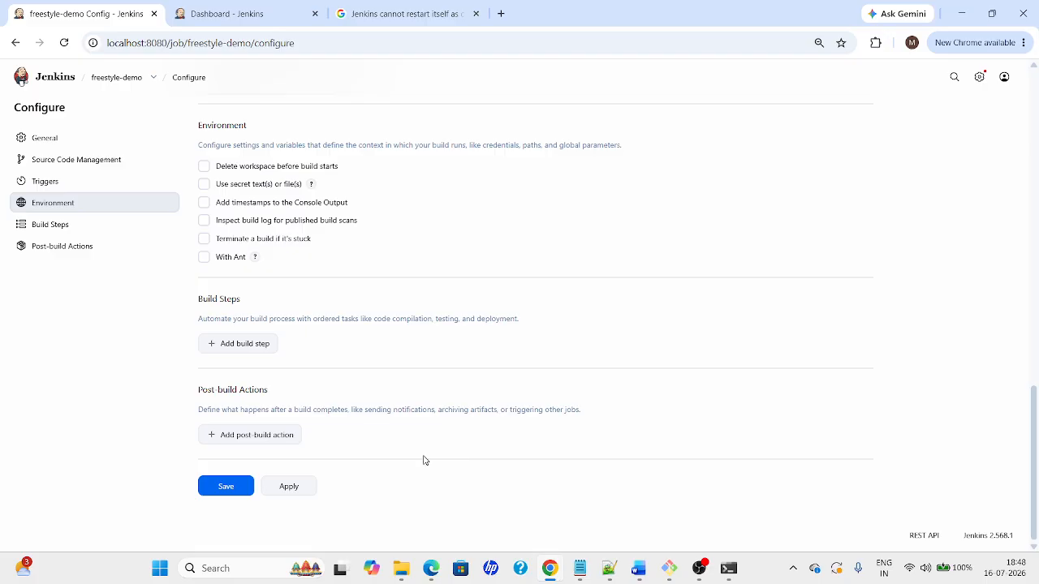
{"action": "left_click", "coordinate": [284, 494]}
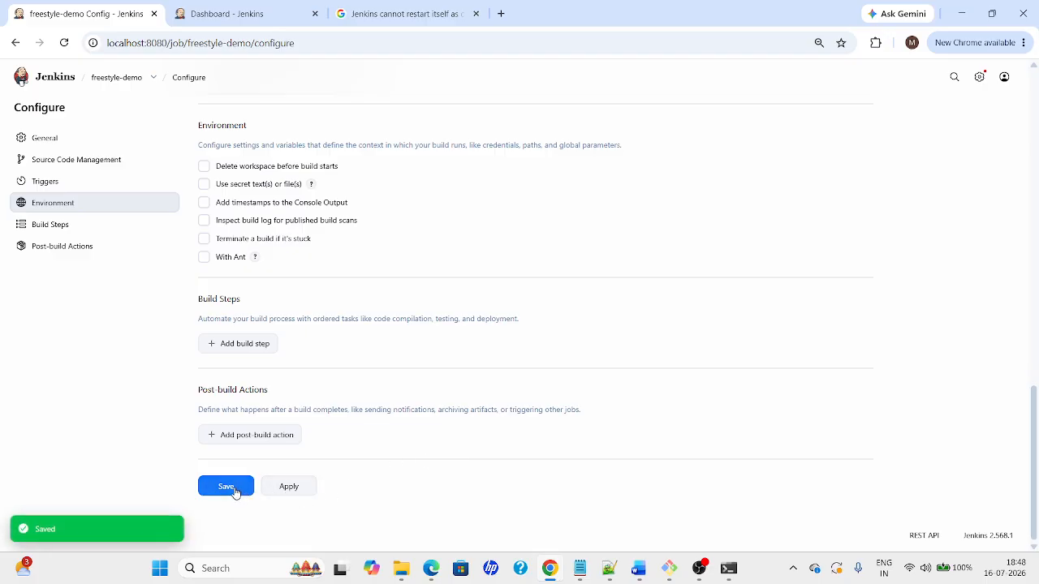
{"action": "left_click", "coordinate": [233, 347]}
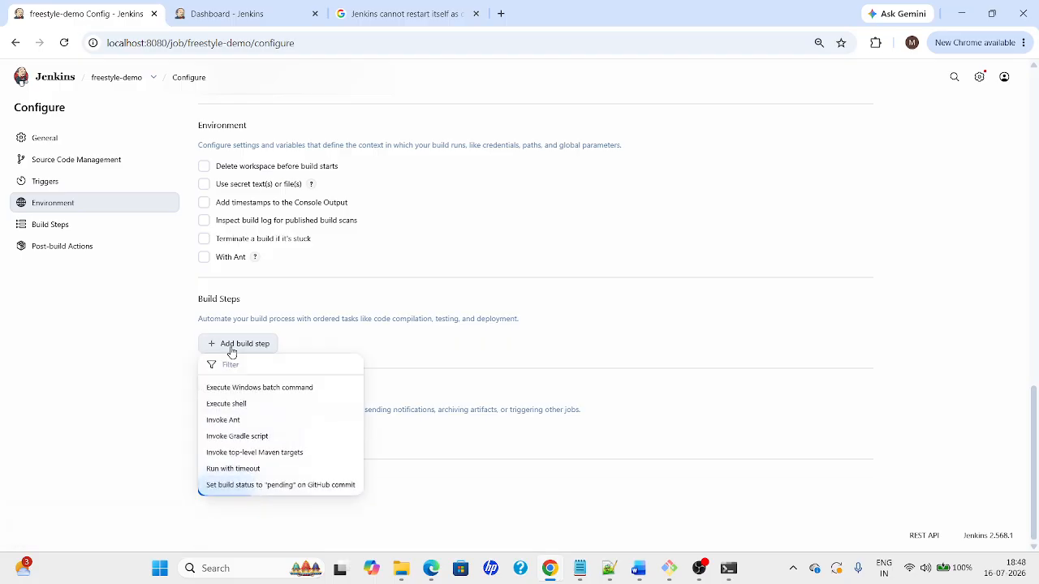
Add an Execute Windows batch command step echoing 'Welcome to Jenkins class' plus mvn --version, and save
{"action": "left_click", "coordinate": [269, 389]}
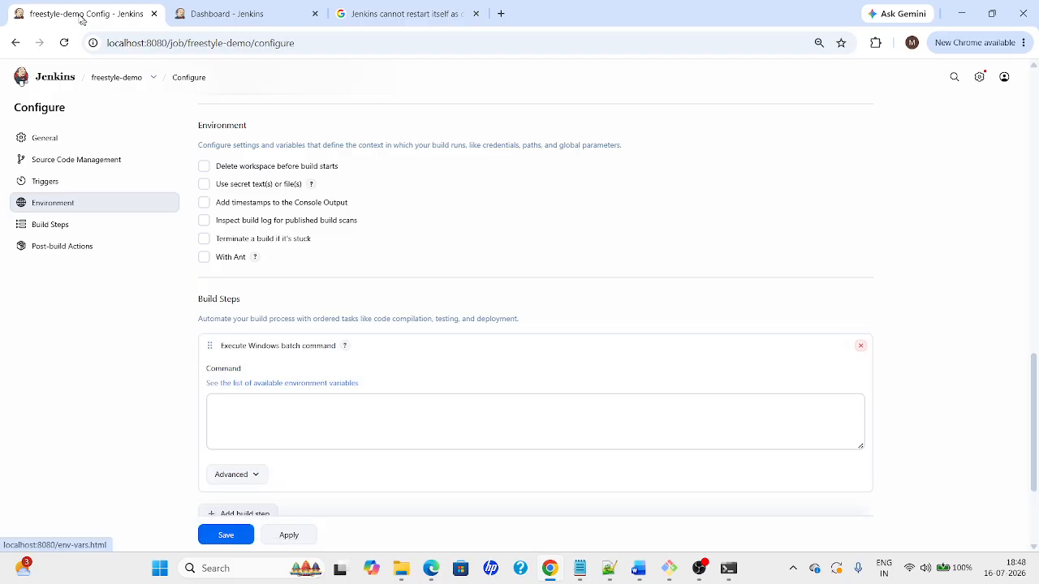
{"action": "left_click", "coordinate": [271, 427]}
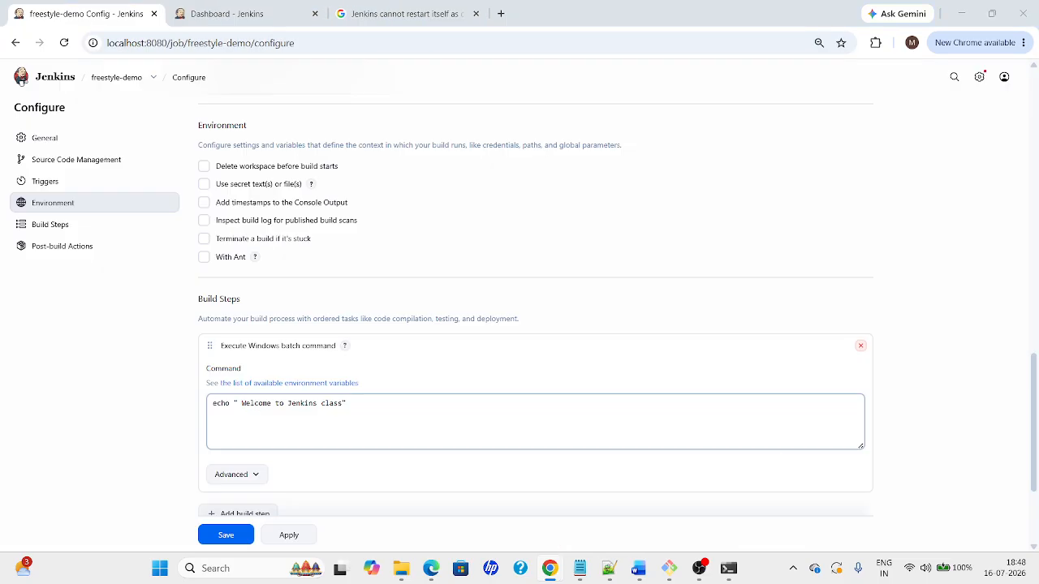
{"action": "key", "text": "Return"}
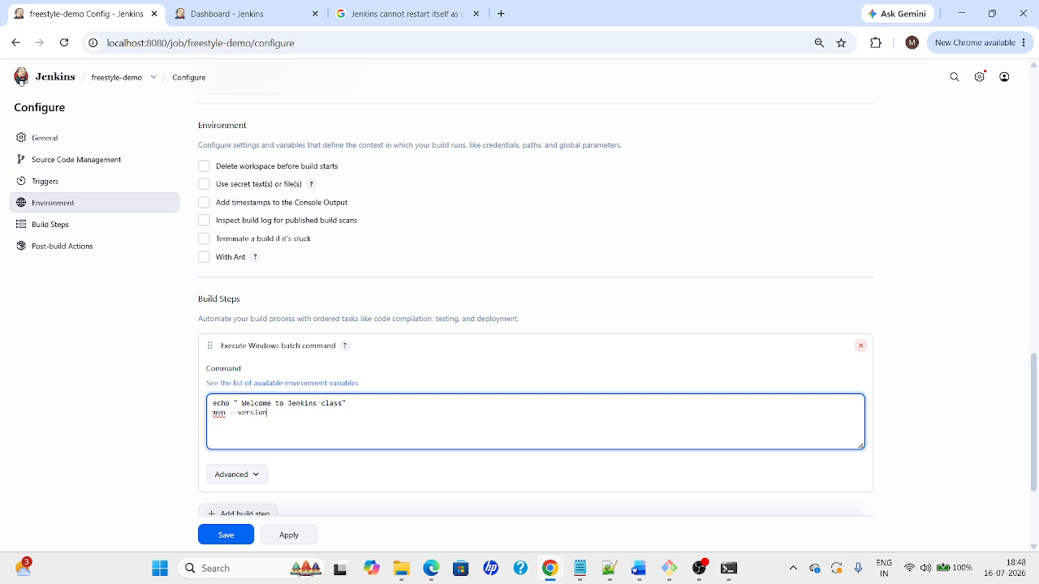
{"action": "left_click", "coordinate": [294, 540]}
{"action": "left_click", "coordinate": [226, 535]}
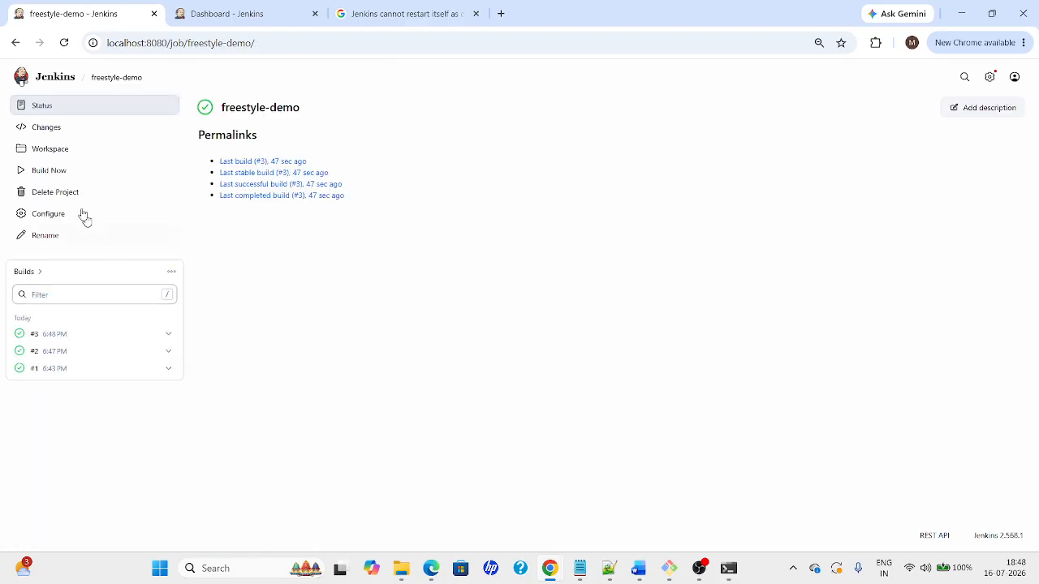
Run a new build (#4) of freestyle-demo and open its console output
{"action": "left_click", "coordinate": [167, 335]}
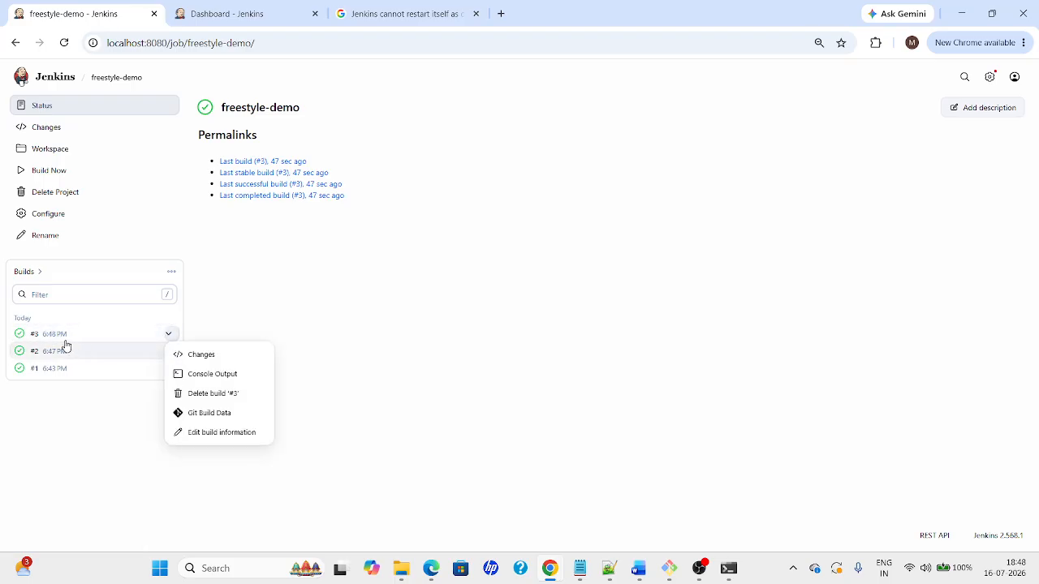
{"action": "left_click", "coordinate": [30, 177]}
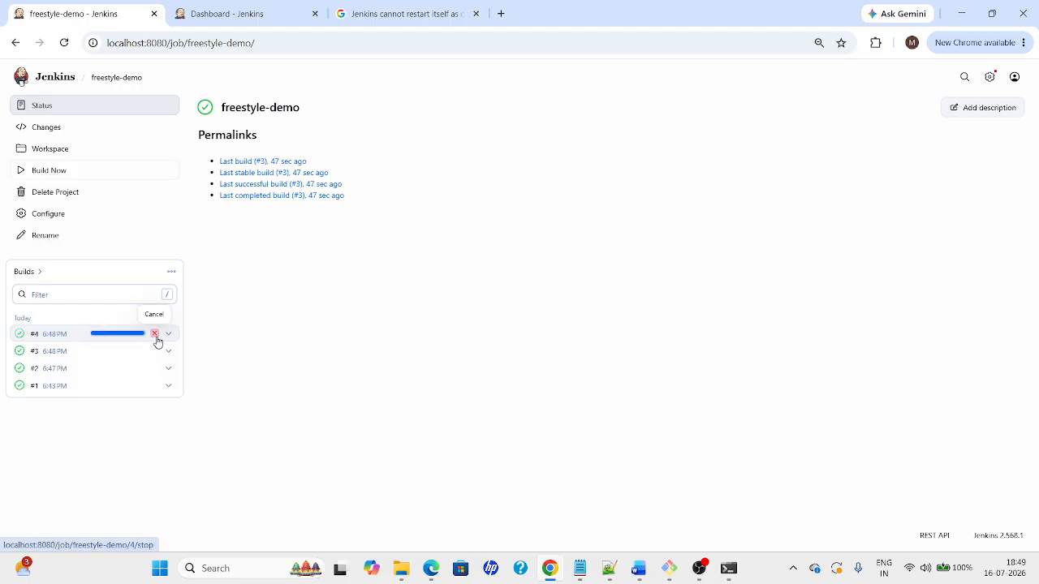
{"action": "left_click", "coordinate": [63, 338]}
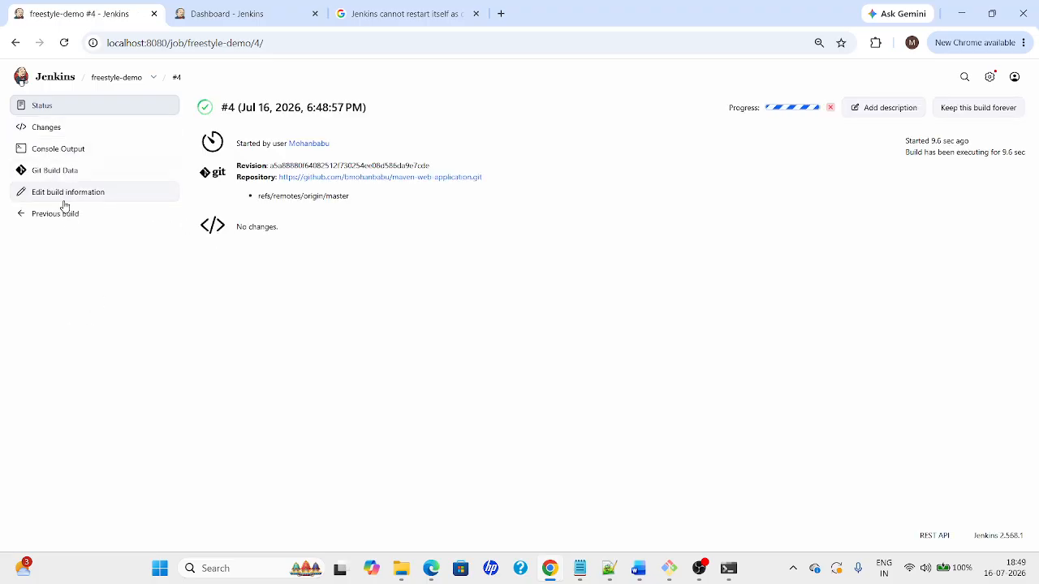
{"action": "left_click", "coordinate": [59, 154]}
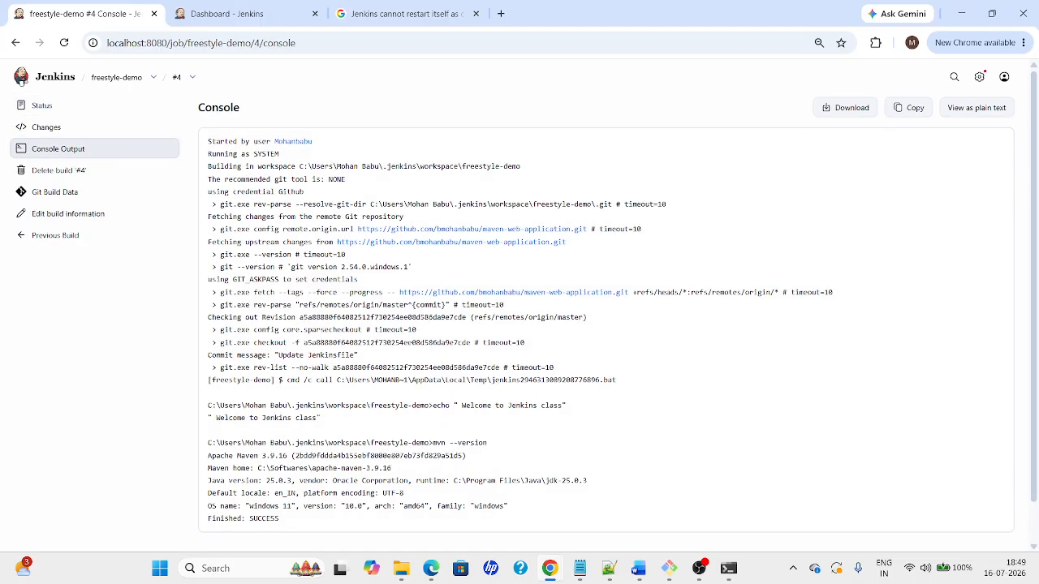
Review the log's git checkout lines, the echo output and the Apache Maven 3.9.16 version
{"action": "left_click_drag", "start_coordinate": [208, 179], "coordinate": [353, 185]}
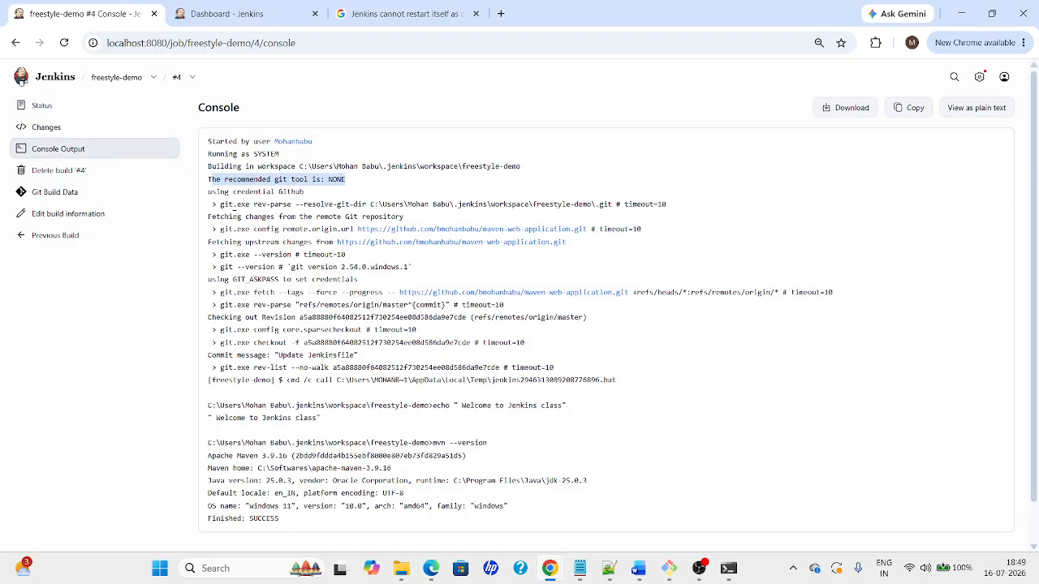
{"action": "left_click_drag", "start_coordinate": [211, 194], "coordinate": [420, 398]}
{"action": "left_click", "coordinate": [355, 424]}
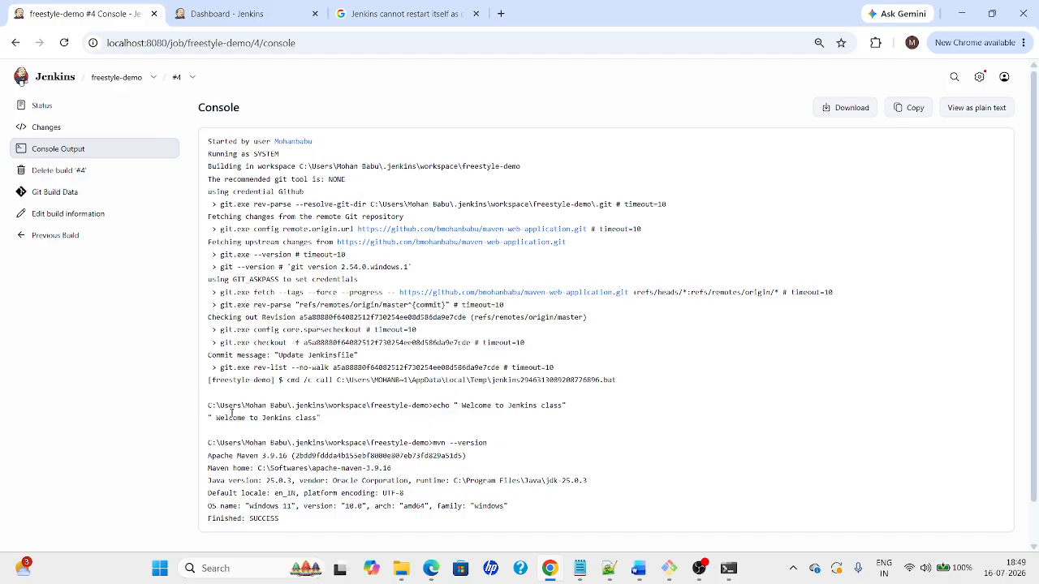
{"action": "left_click_drag", "start_coordinate": [209, 405], "coordinate": [468, 428]}
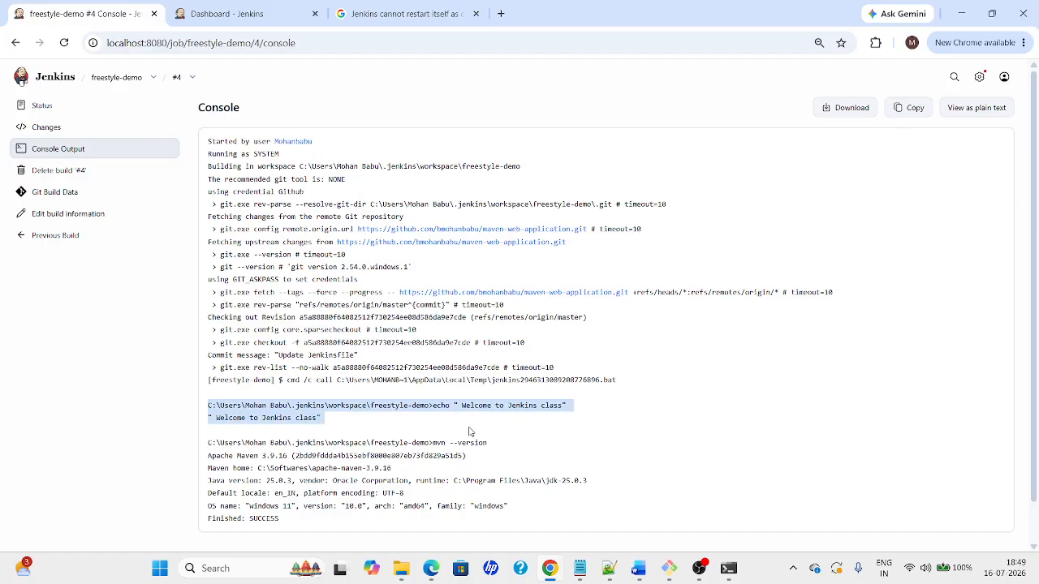
{"action": "left_click", "coordinate": [369, 424]}
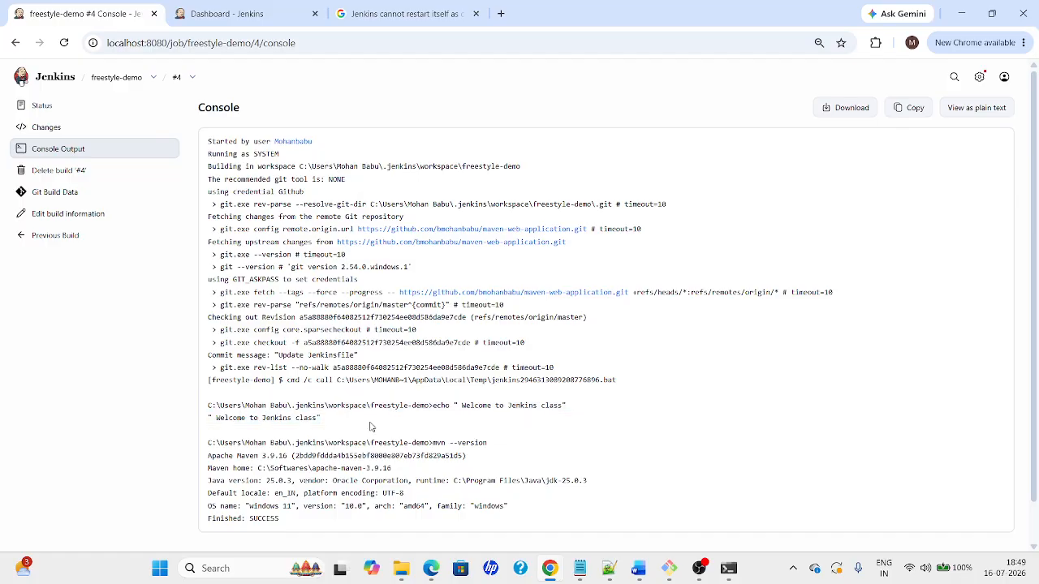
{"action": "scroll", "coordinate": [1038, 444], "scroll_direction": "down", "scroll_amount": 1}
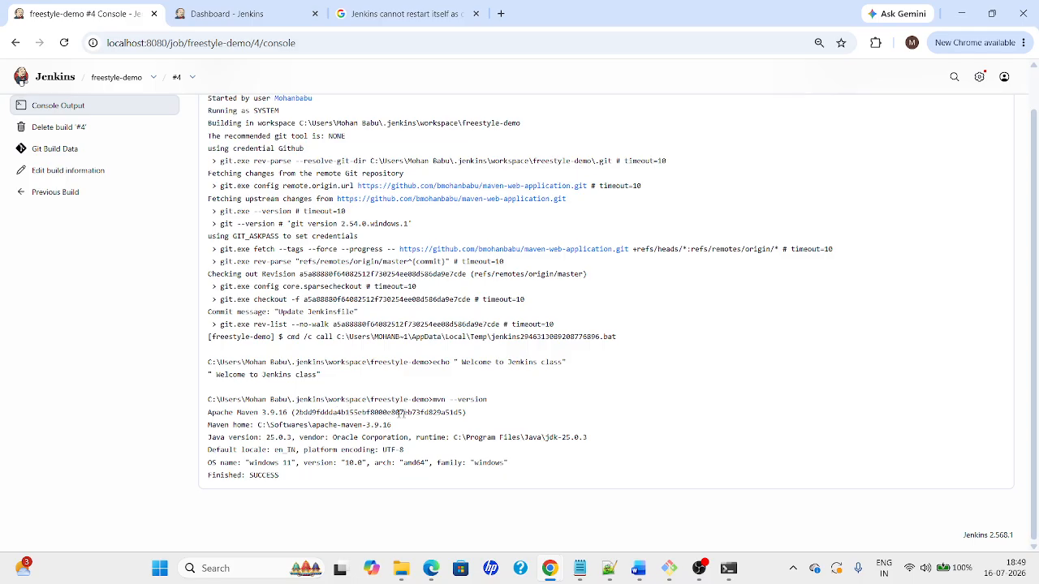
{"action": "left_click_drag", "start_coordinate": [433, 399], "coordinate": [547, 483]}
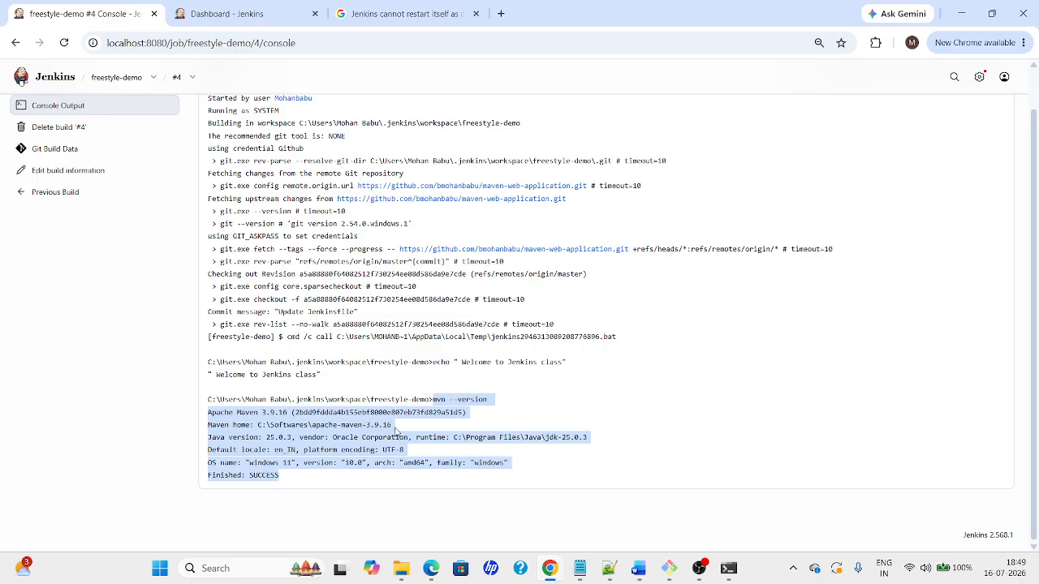
{"action": "left_click", "coordinate": [123, 78]}
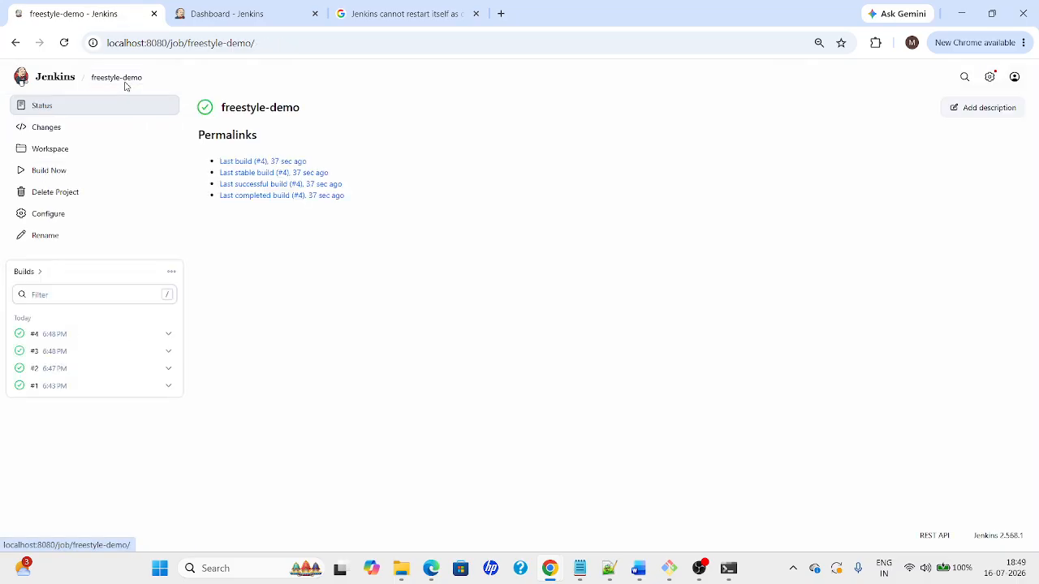
Append mvn clean install as the third line of the batch command and save
{"action": "left_click", "coordinate": [37, 216]}
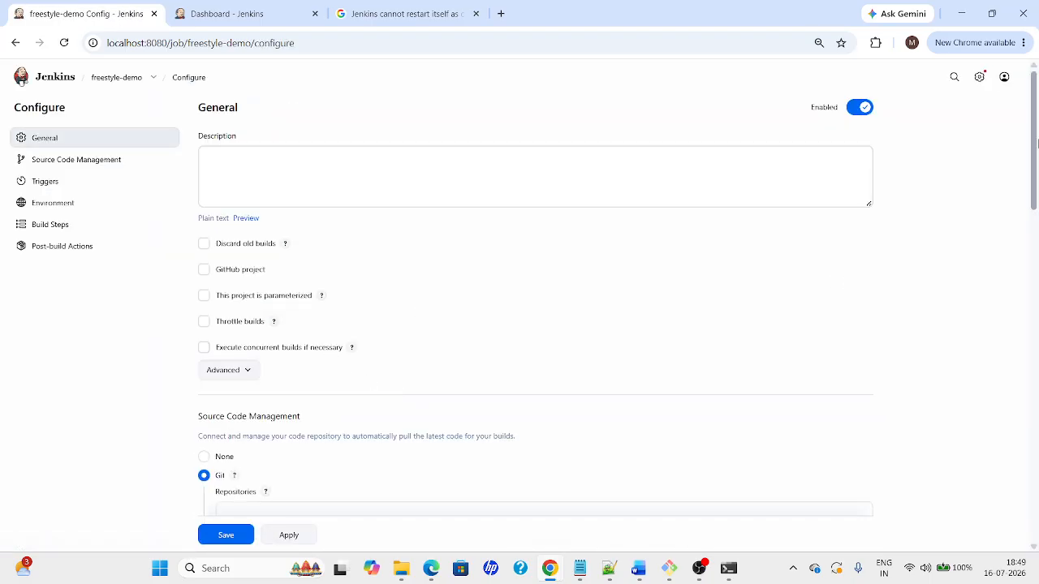
{"action": "left_click_drag", "start_coordinate": [1036, 140], "coordinate": [1038, 349]}
{"action": "scroll", "coordinate": [643, 379], "scroll_direction": "down", "scroll_amount": 4}
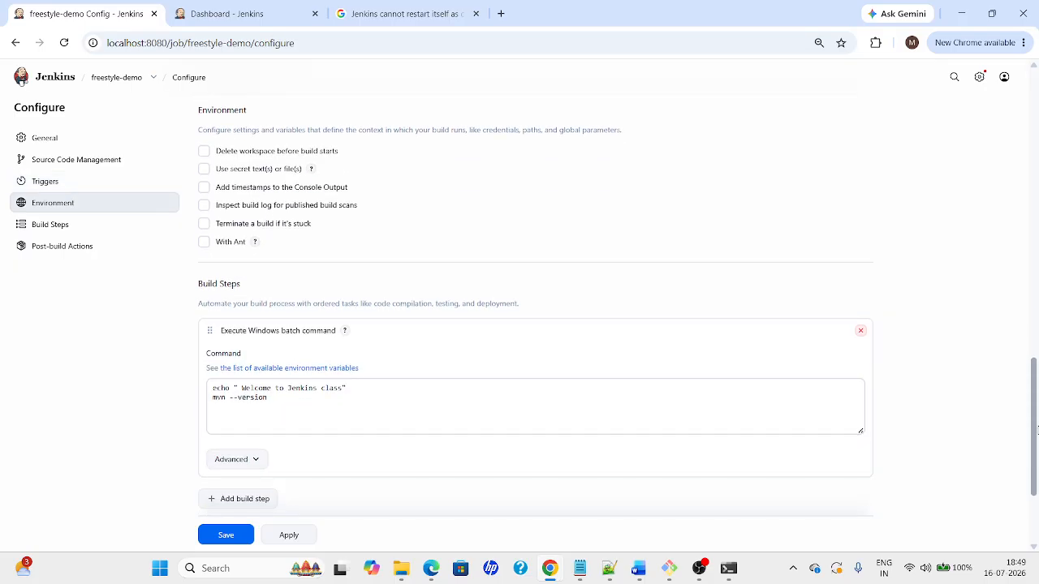
{"action": "left_click", "coordinate": [214, 404]}
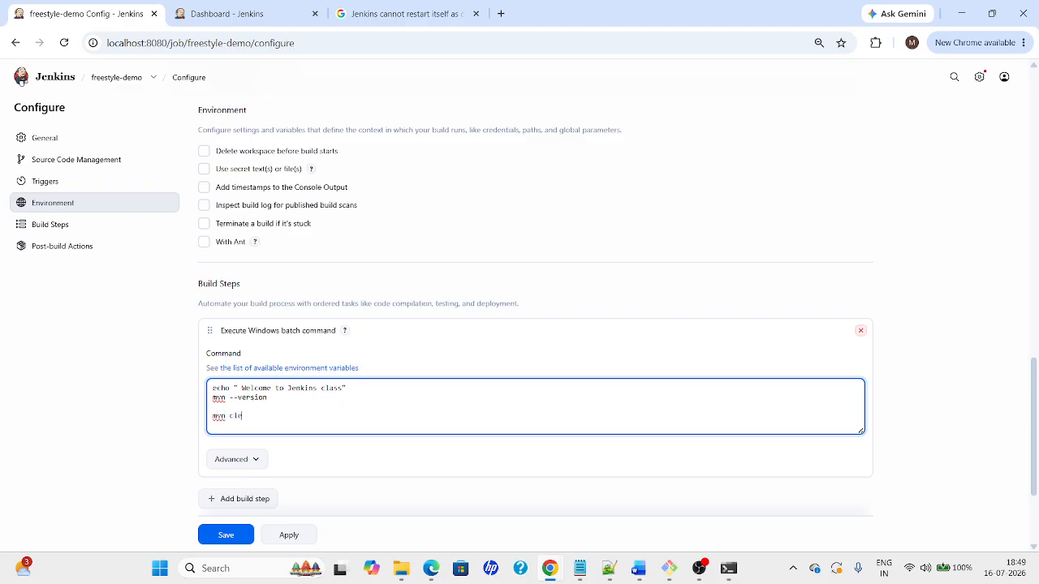
{"action": "type", "text": "ll"}
{"action": "left_click", "coordinate": [289, 535]}
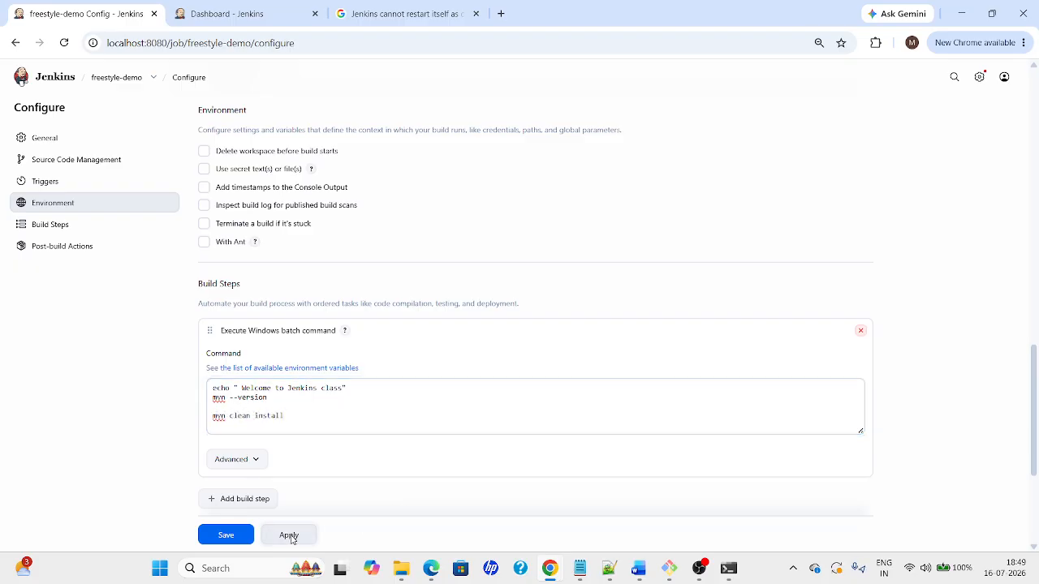
{"action": "left_click", "coordinate": [228, 538]}
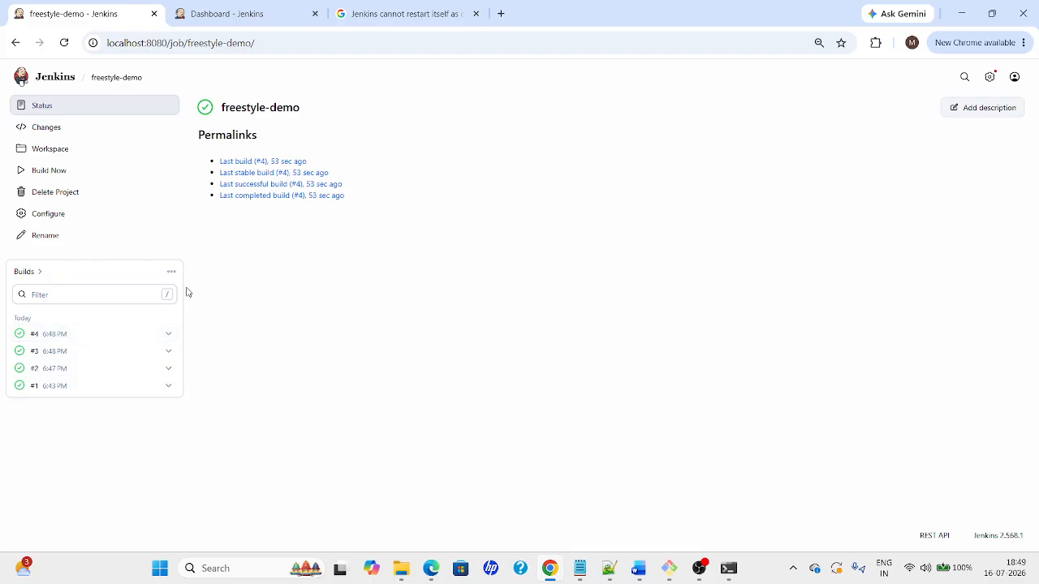
Delete Jenkinsfile-mithuntechnologies from the freestyle-demo workspace folder, then return to Jenkins
{"action": "key", "text": "alt+Tab"}
{"action": "key", "text": "alt+Tab"}
{"action": "key", "text": "alt+Tab"}
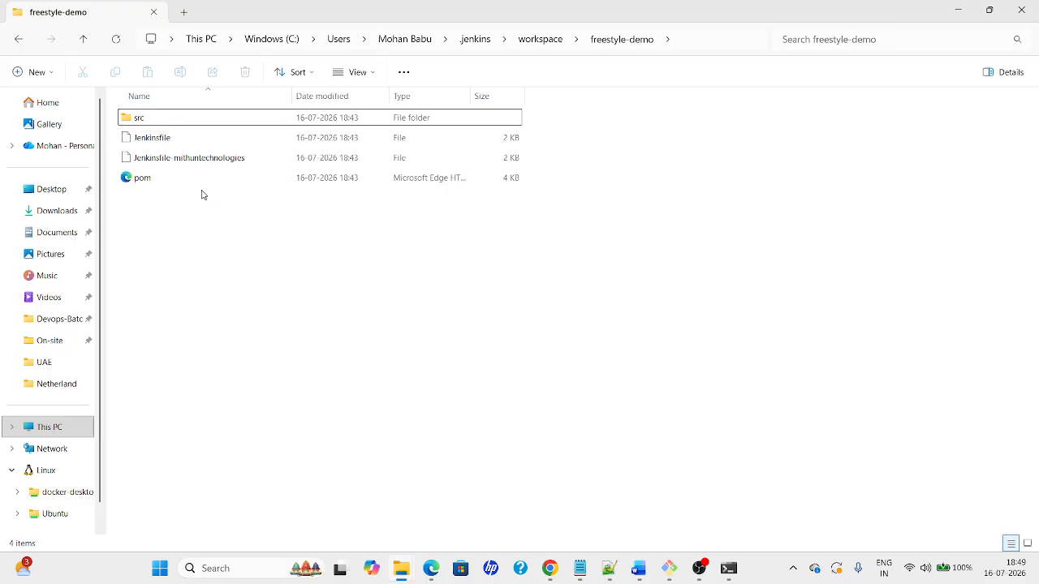
{"action": "left_click", "coordinate": [172, 165]}
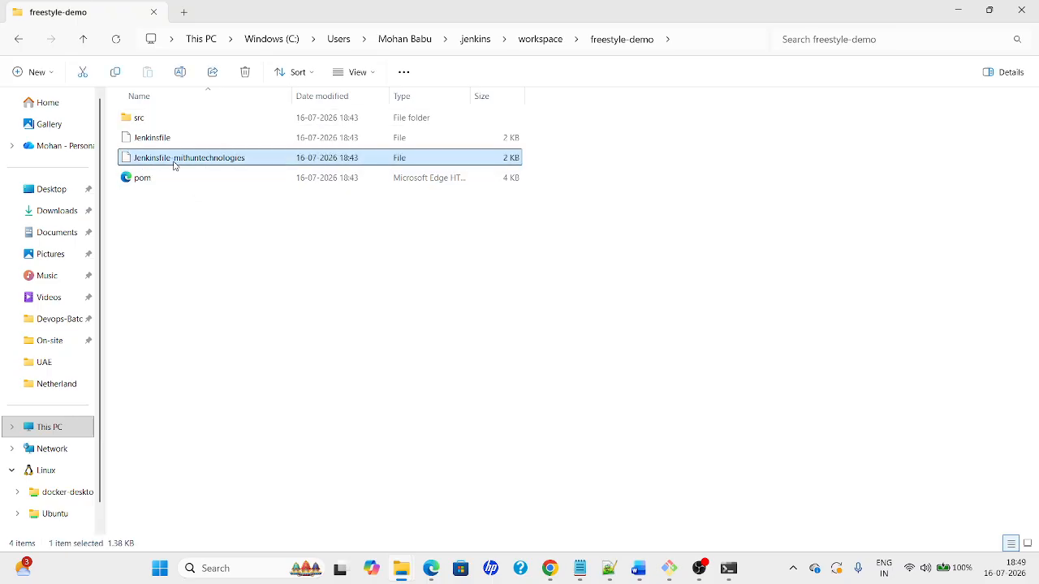
{"action": "key", "text": "Delete"}
{"action": "key", "text": "Return"}
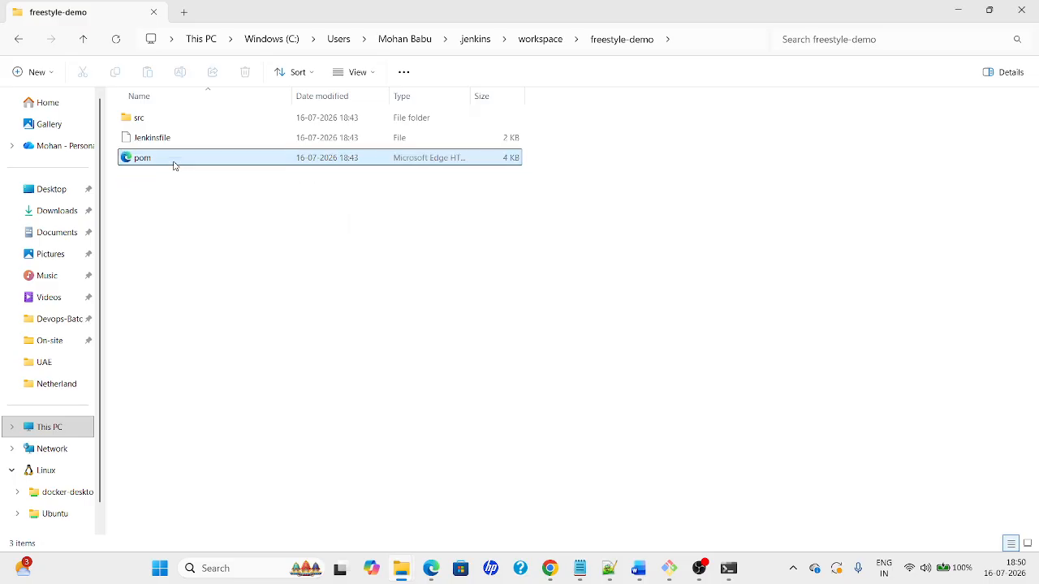
{"action": "double_click", "coordinate": [137, 118]}
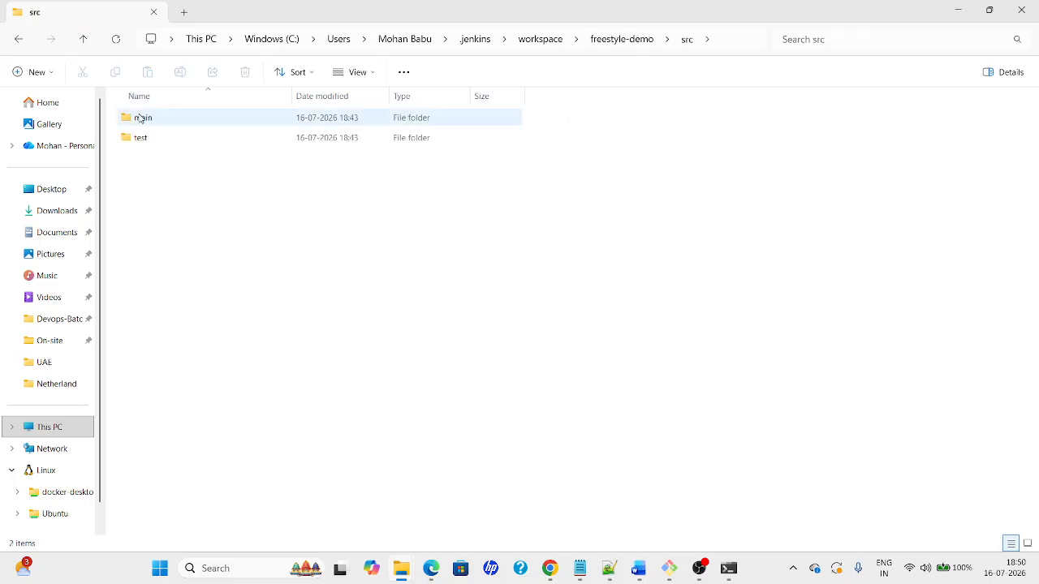
{"action": "key", "text": "alt+Left"}
{"action": "key", "text": "alt+Tab"}
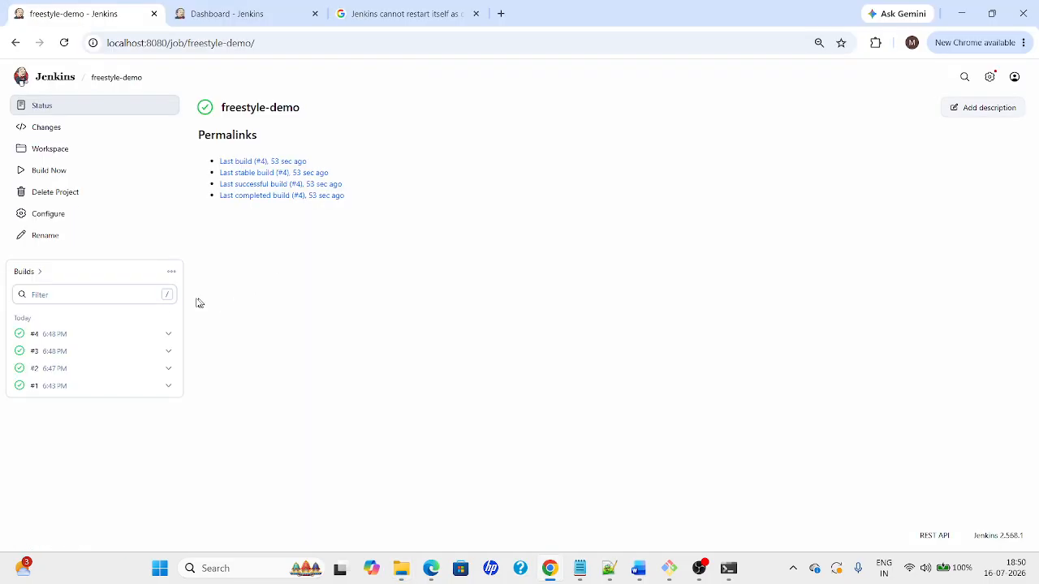
Trigger build #5 of freestyle-demo and review build #4's console log meanwhile
{"action": "left_click", "coordinate": [42, 174]}
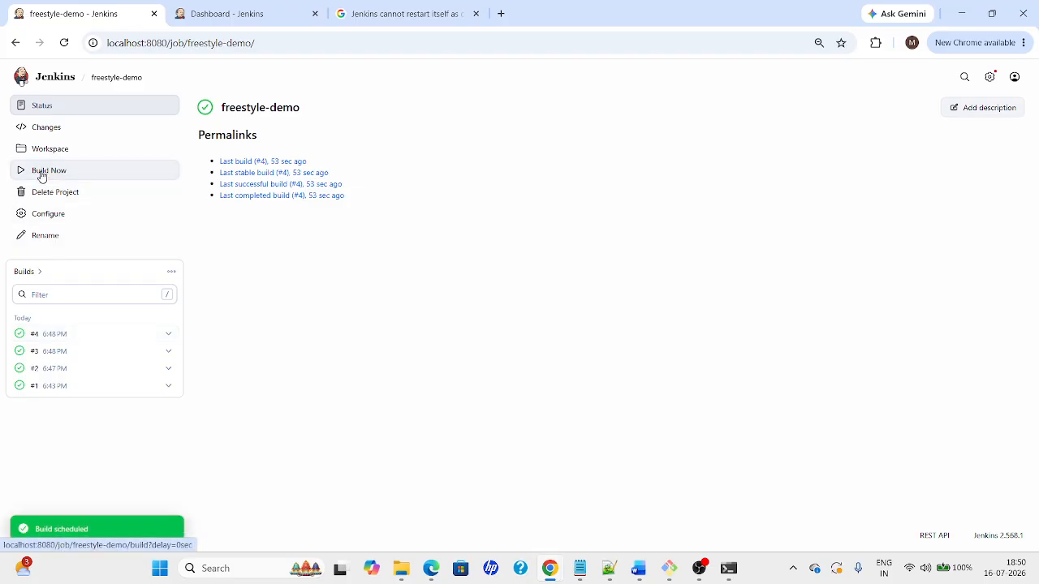
{"action": "key", "text": "alt+Tab"}
{"action": "key", "text": "alt+Tab"}
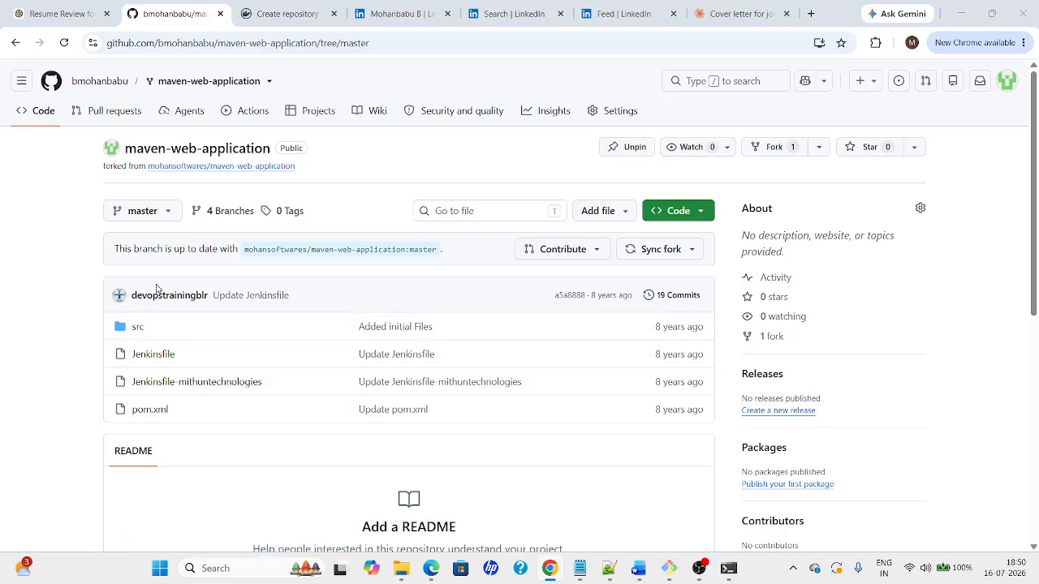
{"action": "key", "text": "alt+Tab"}
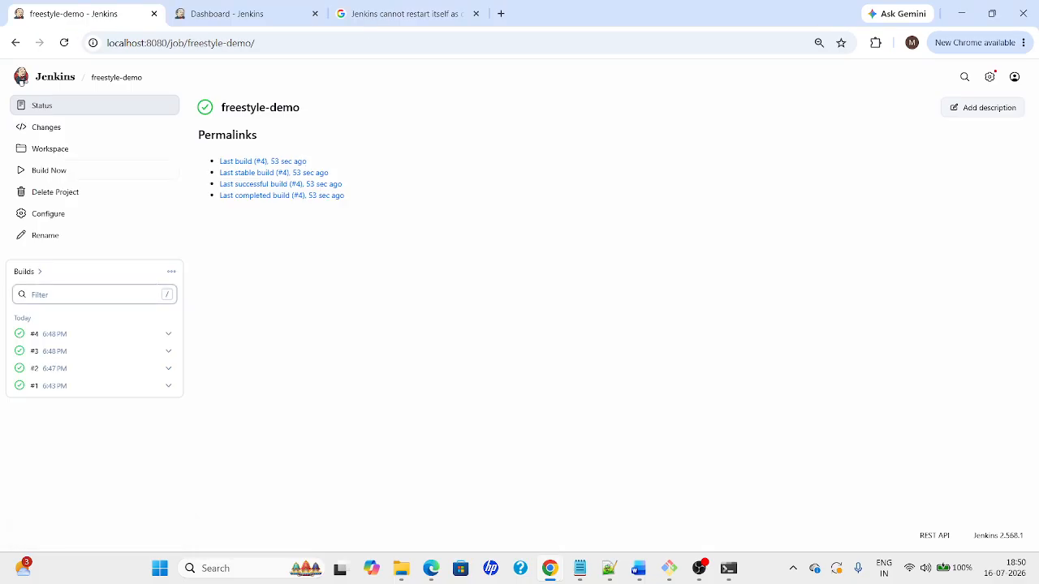
{"action": "left_click", "coordinate": [39, 336]}
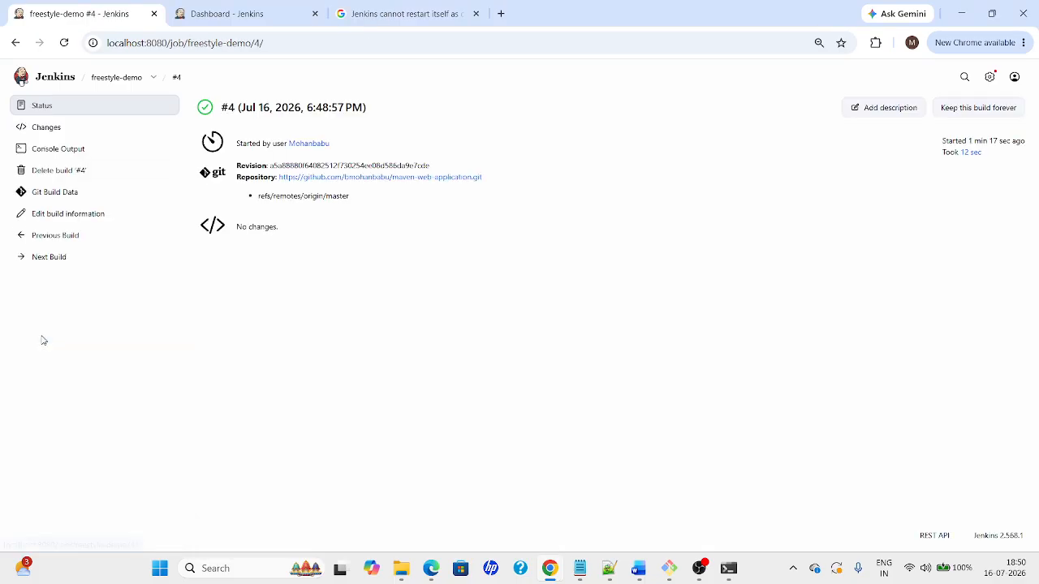
{"action": "left_click", "coordinate": [36, 152]}
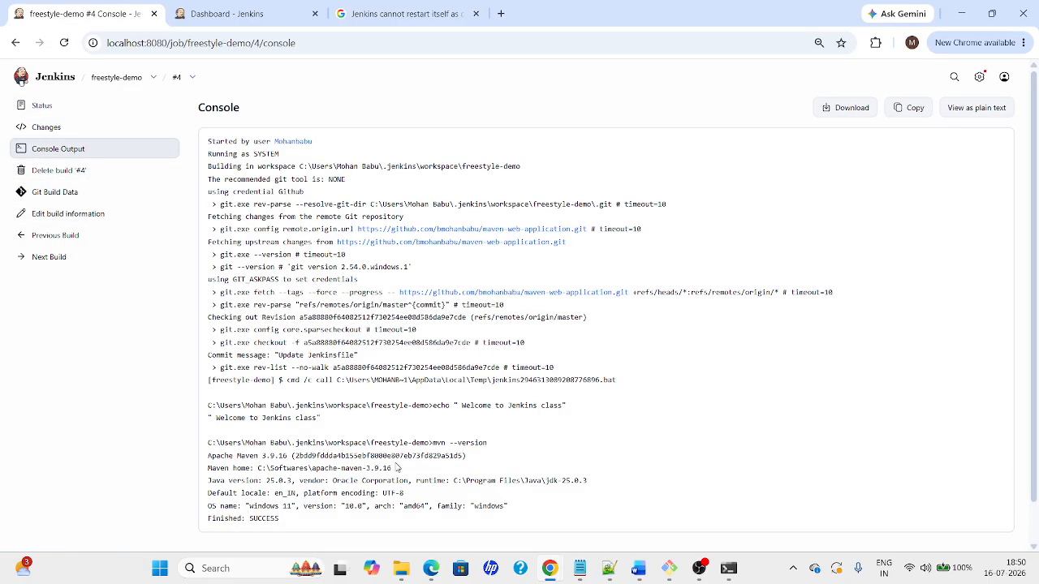
{"action": "scroll", "coordinate": [397, 468], "scroll_direction": "down", "scroll_amount": 1}
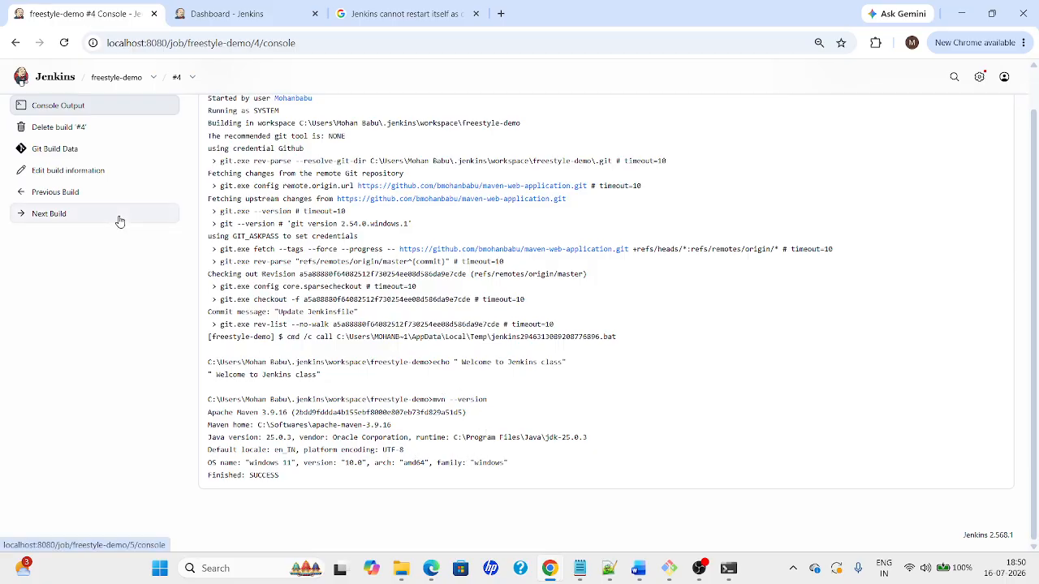
{"action": "left_click", "coordinate": [137, 75]}
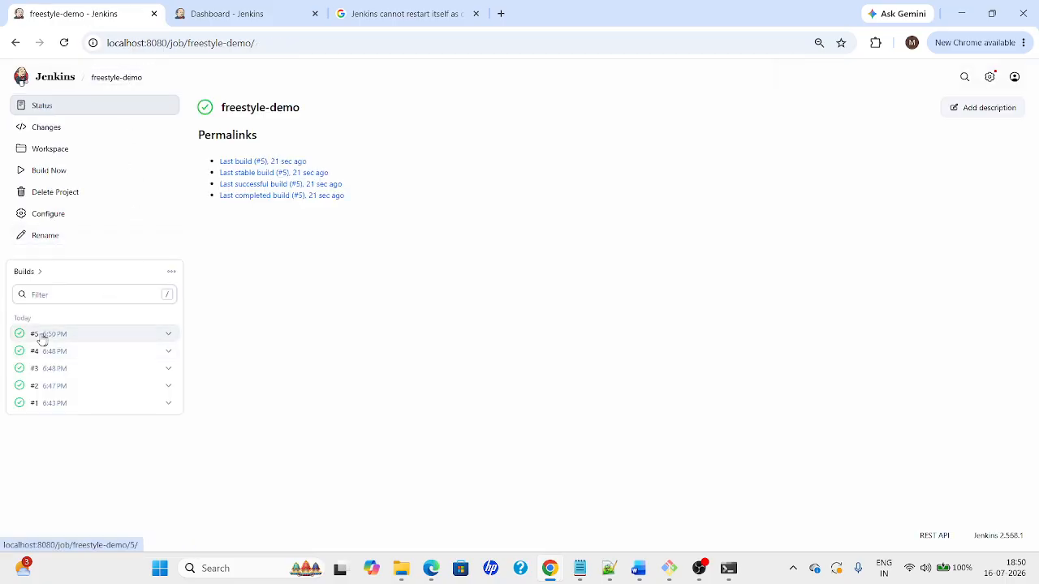
Confirm build #5 finished SUCCESS in its log, then reopen the configuration at the batch Command box
{"action": "left_click", "coordinate": [39, 338]}
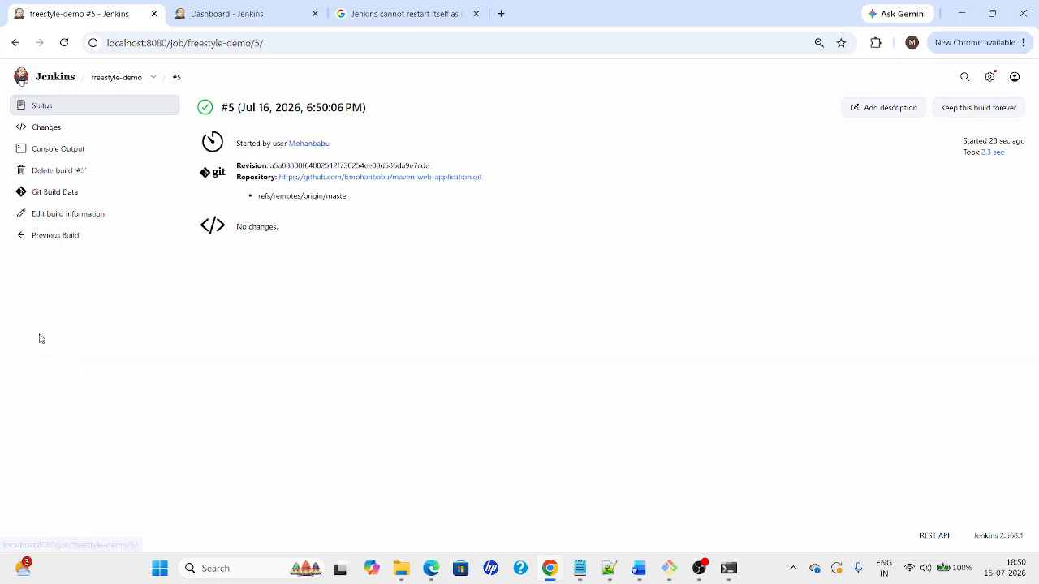
{"action": "left_click", "coordinate": [47, 149]}
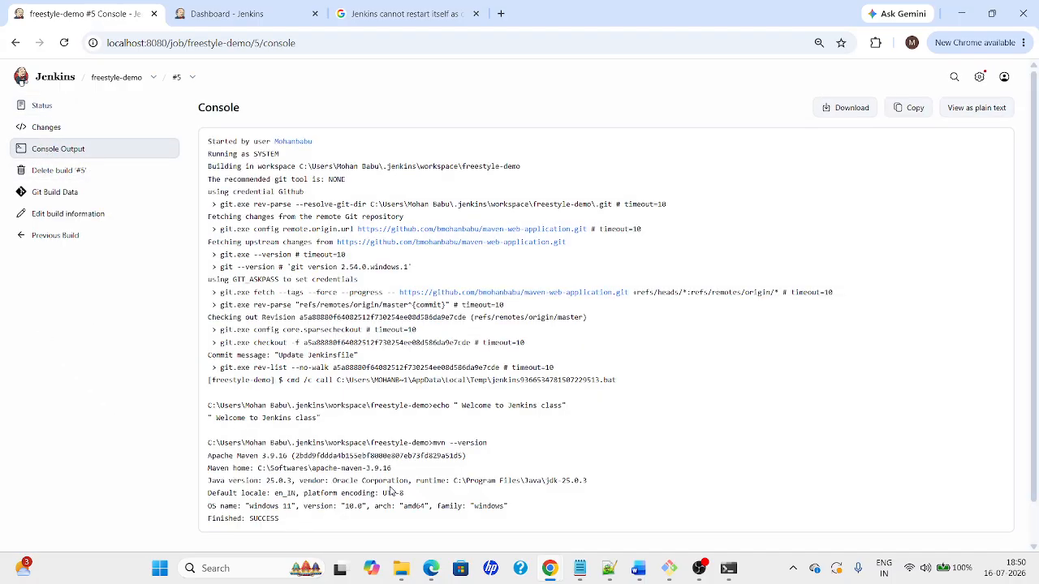
{"action": "scroll", "coordinate": [390, 491], "scroll_direction": "down", "scroll_amount": 1}
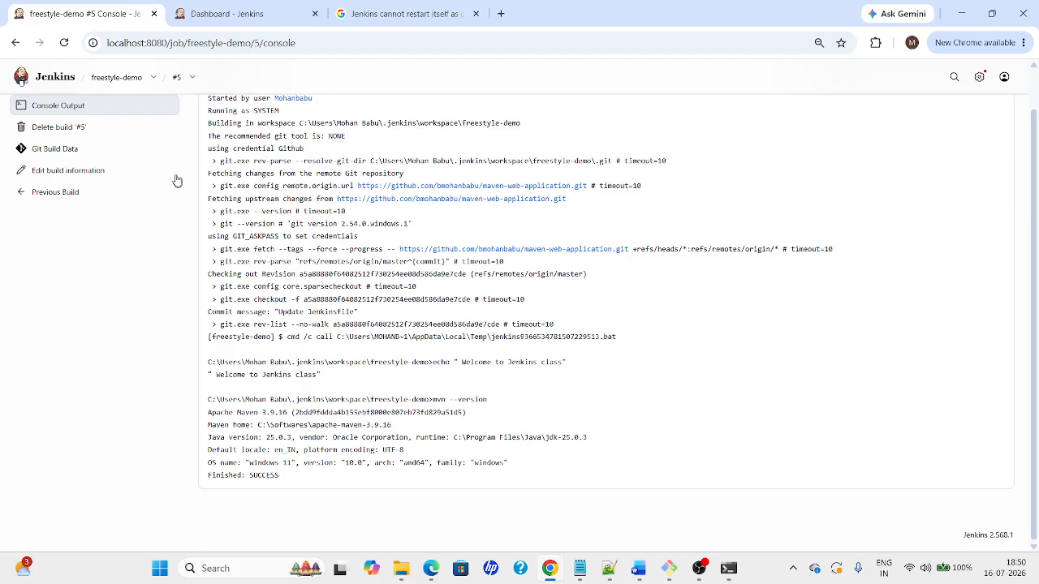
{"action": "left_click", "coordinate": [116, 77]}
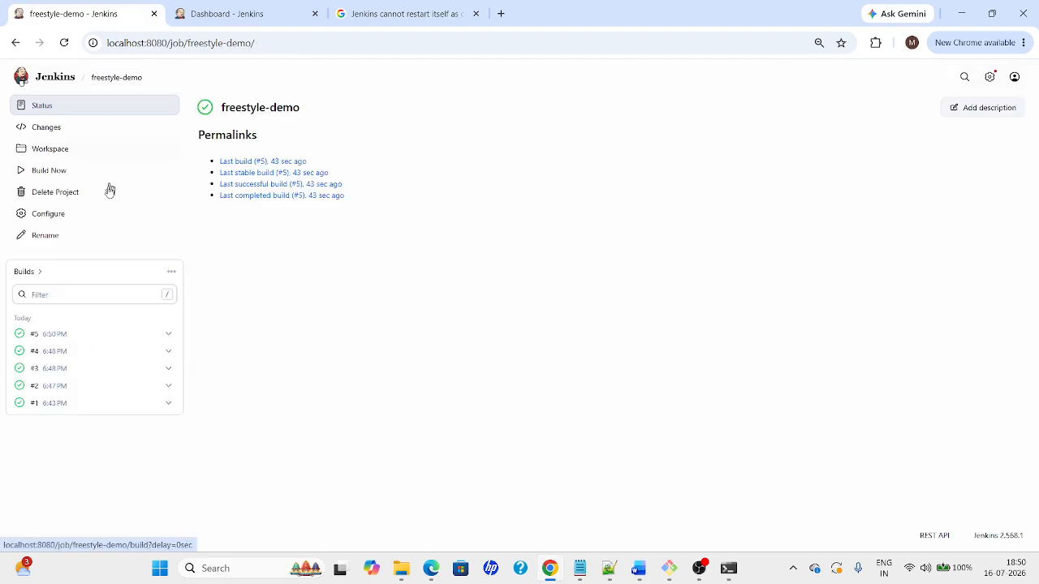
{"action": "left_click", "coordinate": [36, 216]}
{"action": "left_click_drag", "start_coordinate": [1033, 170], "coordinate": [1031, 495]}
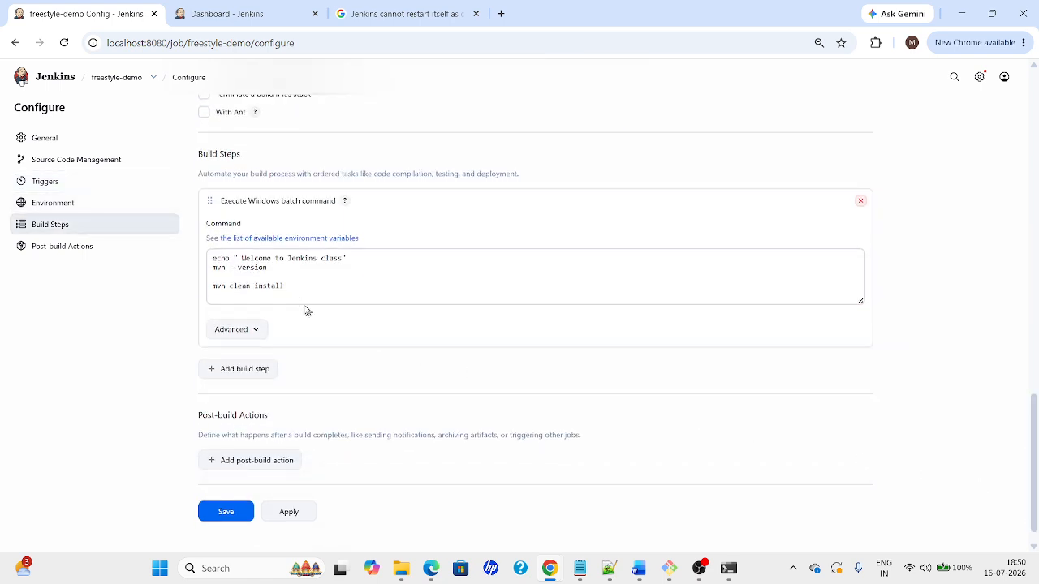
{"action": "left_click", "coordinate": [306, 301]}
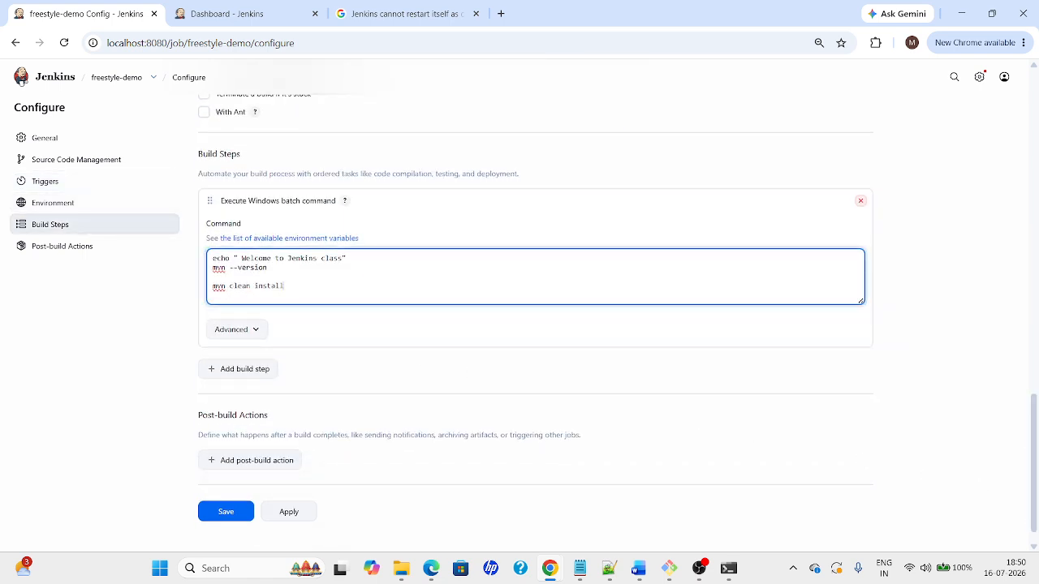
Bring up the freestyle-demo File Explorer window to confirm Jenkinsfile-mithuntechnologies is back, dated 18:50
{"action": "key", "text": "alt+Tab"}
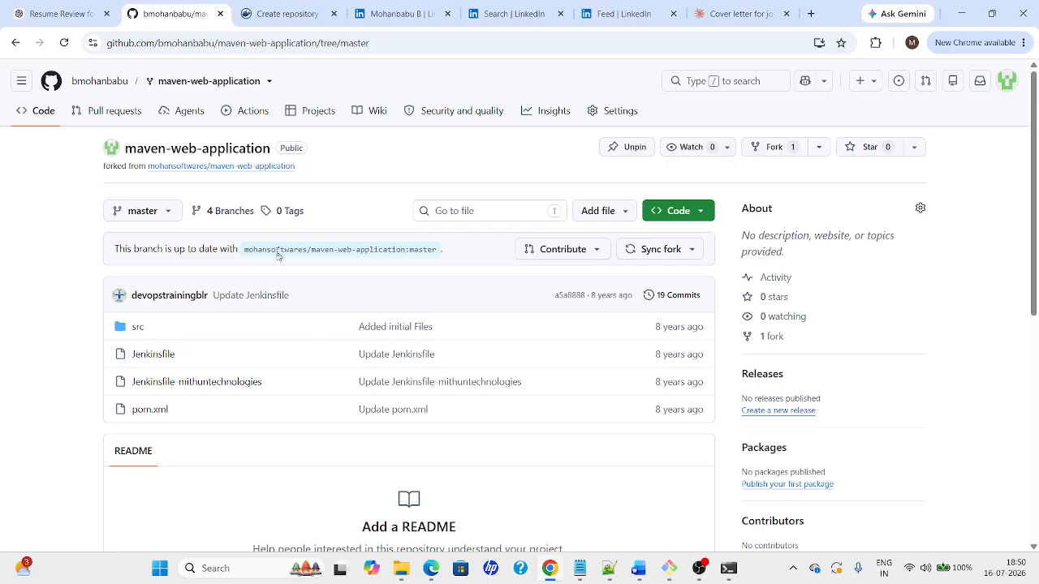
{"action": "key", "text": "alt+Tab"}
{"action": "key", "text": "alt+Tab"}
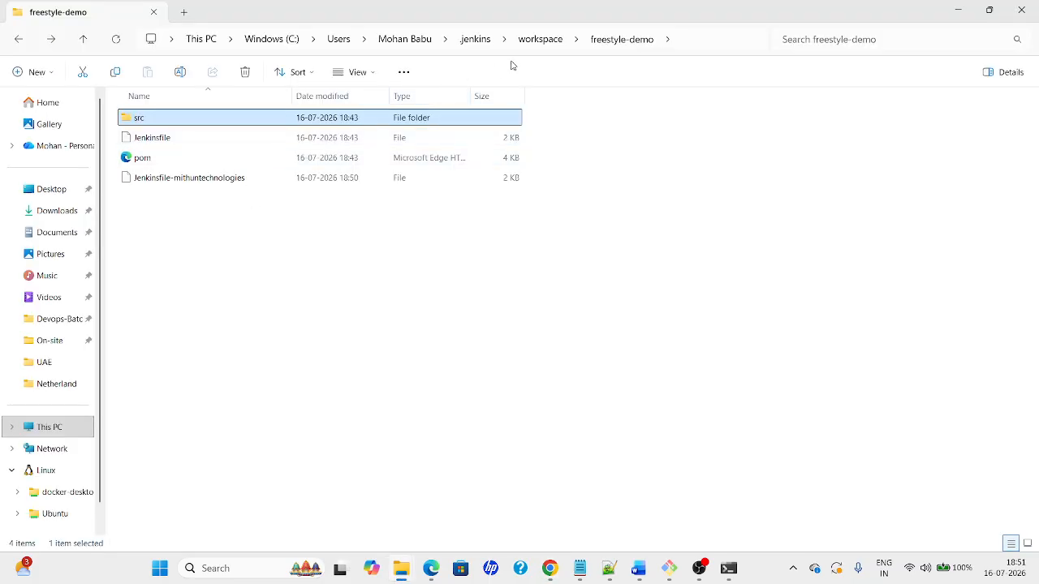
{"action": "key", "text": "alt+Tab"}
{"action": "key", "text": "alt+Tab"}
{"action": "key", "text": "alt+Tab"}
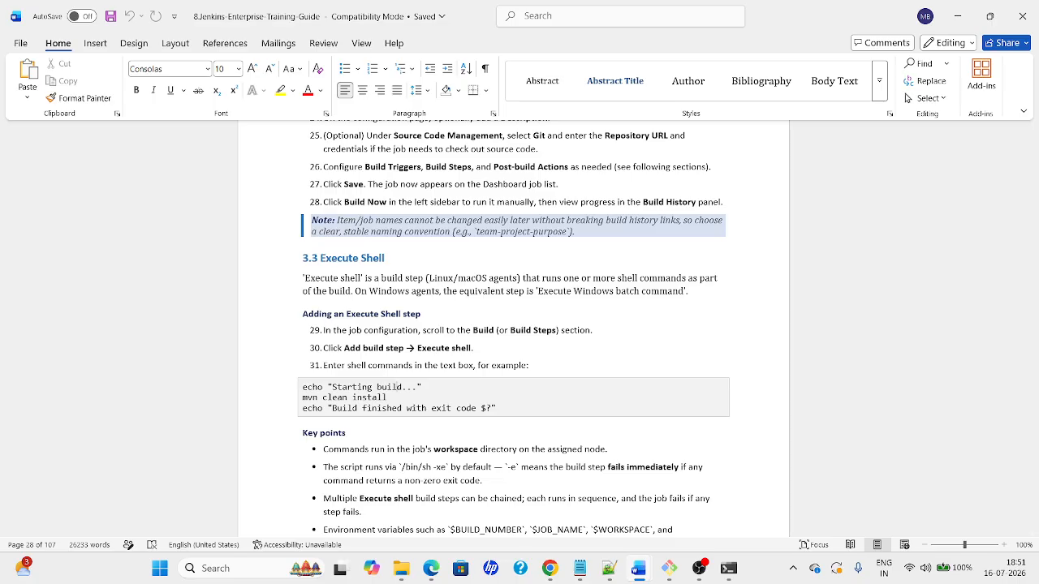
Review the guide's Key points, selecting the $BUILD_NUMBER and $JOB_NAME variables
{"action": "key", "text": "alt+Tab"}
{"action": "key", "text": "alt+Tab"}
{"action": "key", "text": "alt+Tab"}
{"action": "key", "text": "alt+Tab"}
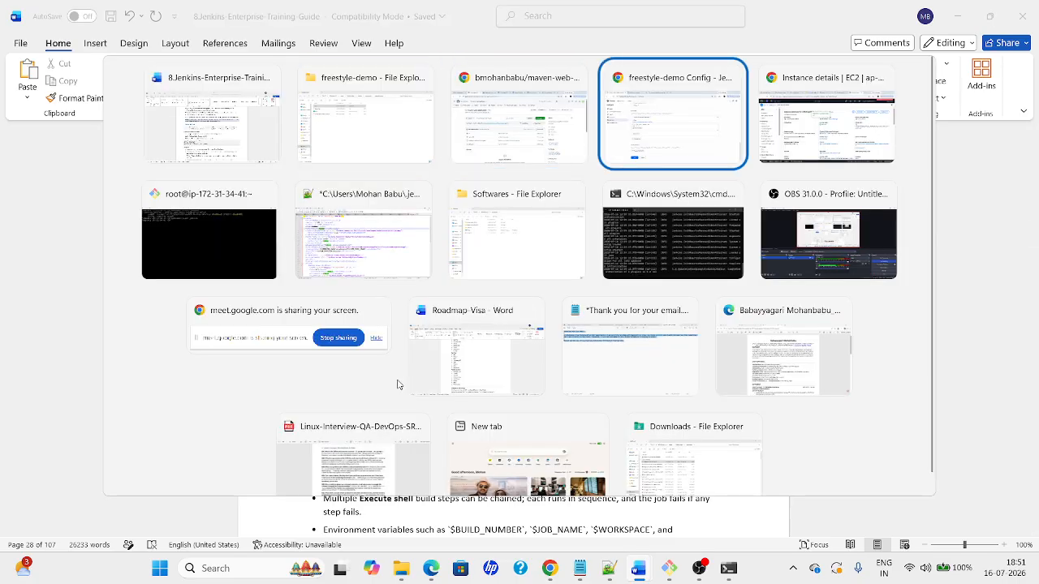
{"action": "key", "text": "alt+Tab"}
{"action": "key", "text": "alt+Tab"}
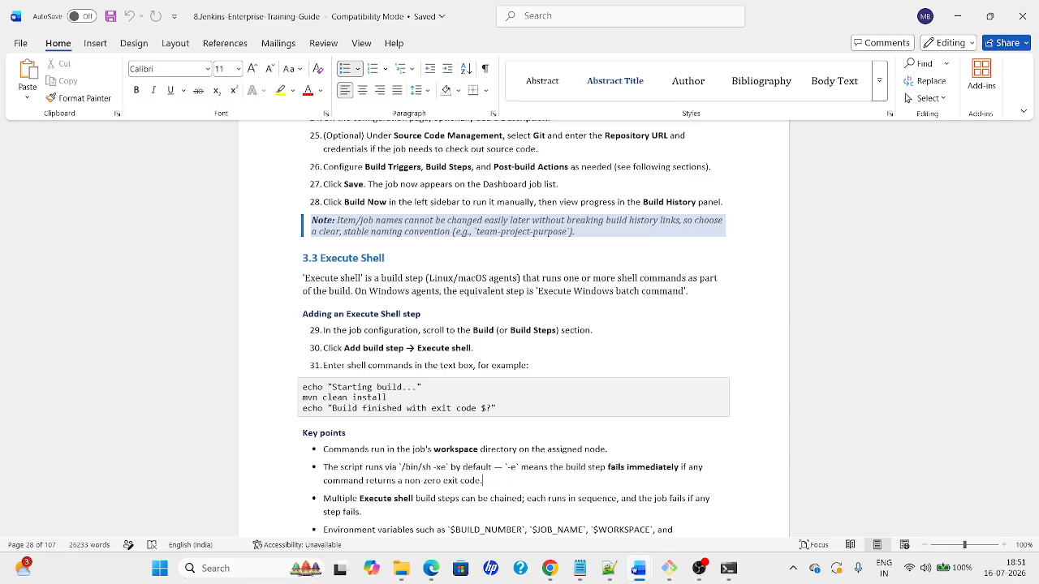
{"action": "key", "text": "Down"}
{"action": "key", "text": "Down"}
{"action": "key", "text": "Down"}
{"action": "key", "text": "Down"}
{"action": "key", "text": "Down"}
{"action": "key", "text": "Down"}
{"action": "key", "text": "Down"}
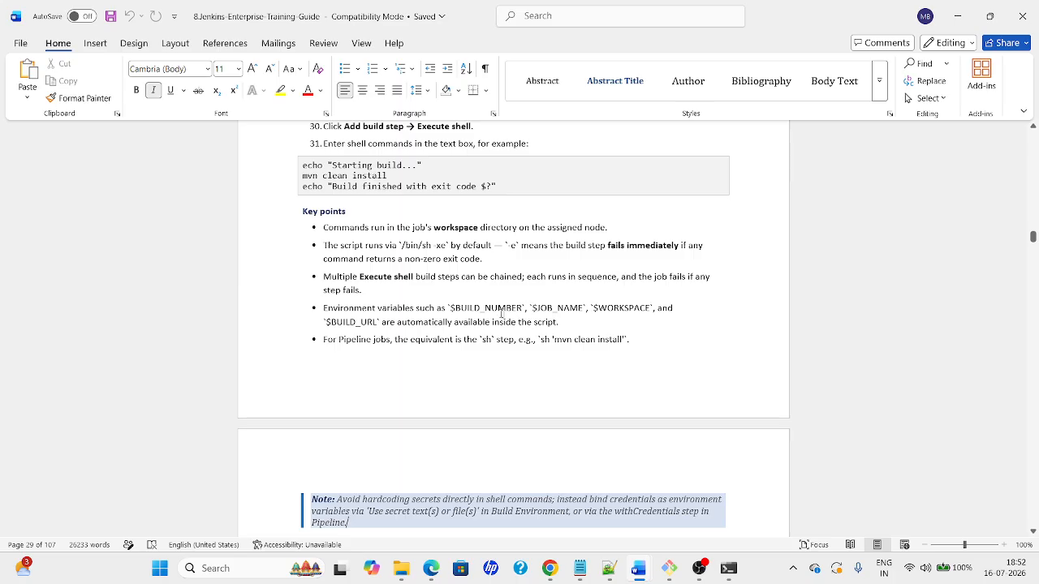
{"action": "double_click", "coordinate": [503, 308]}
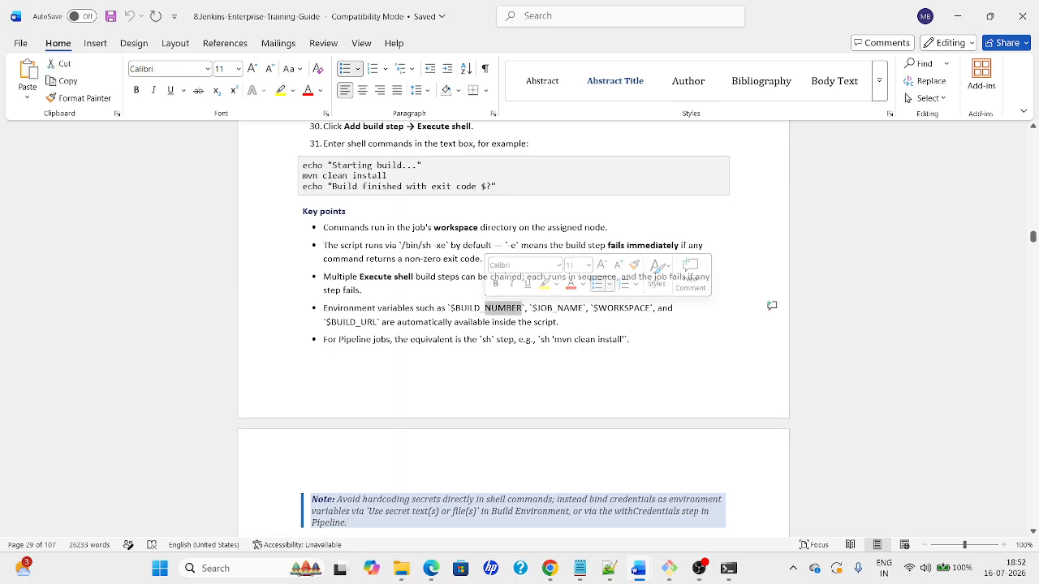
{"action": "left_click_drag", "start_coordinate": [530, 308], "coordinate": [583, 309]}
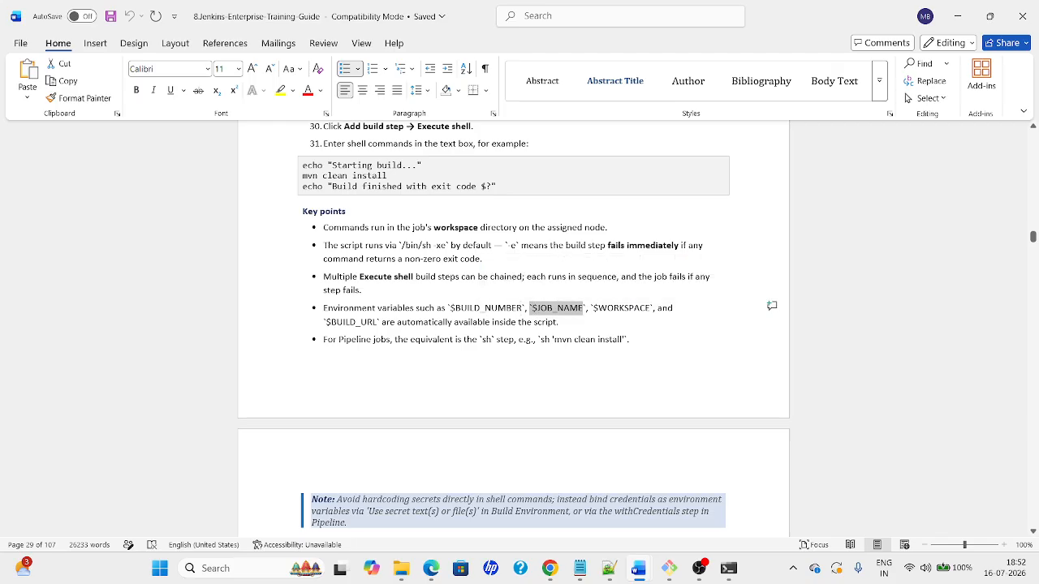
Return to the freestyle-demo configuration page in Chrome
{"action": "key", "text": "alt+Tab"}
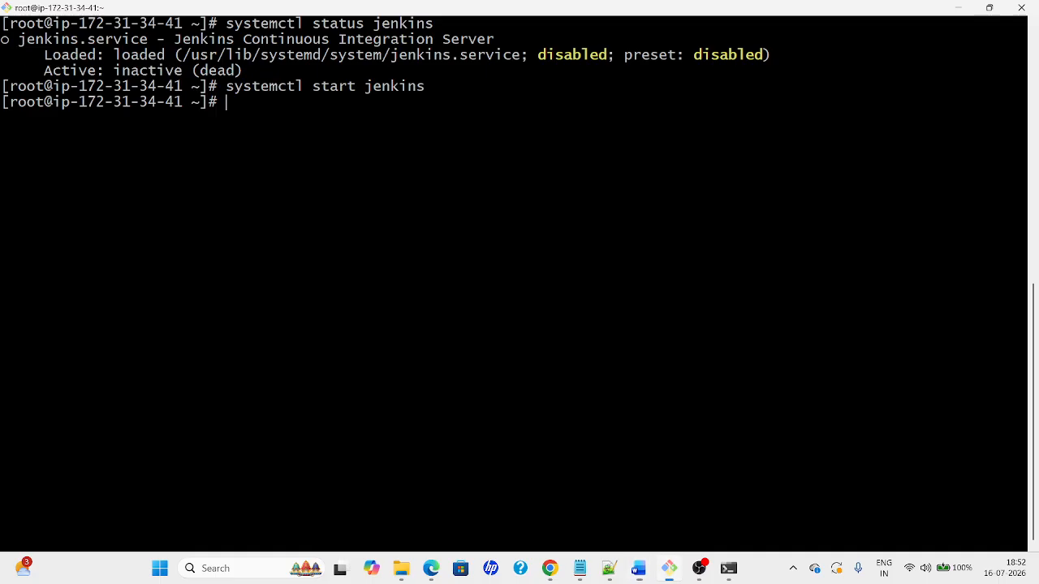
{"action": "key", "text": "alt+Tab"}
{"action": "key", "text": "alt+Tab"}
{"action": "key", "text": "Tab"}
{"action": "key", "text": "Tab"}
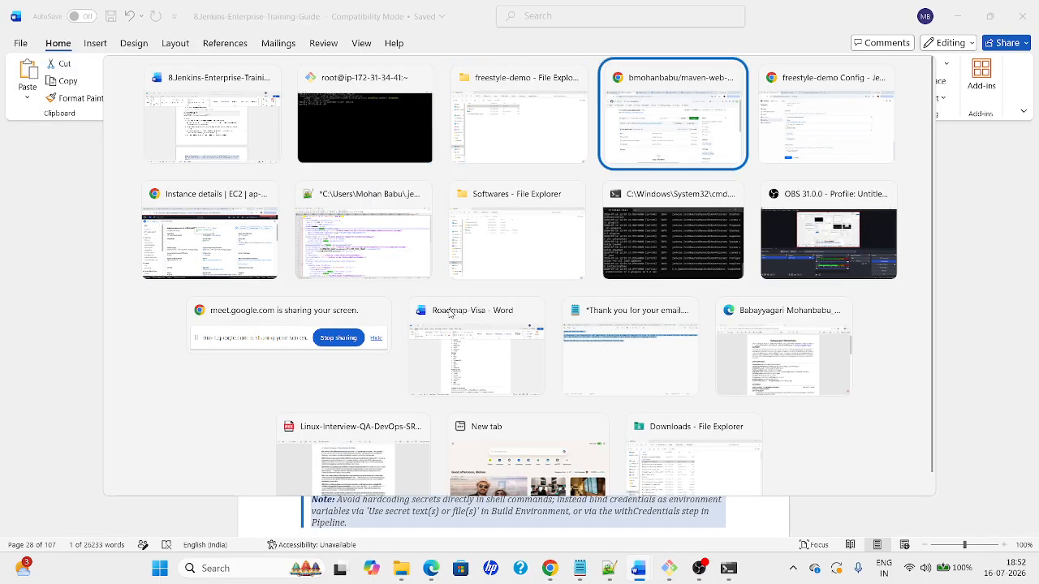
{"action": "key", "text": "Tab"}
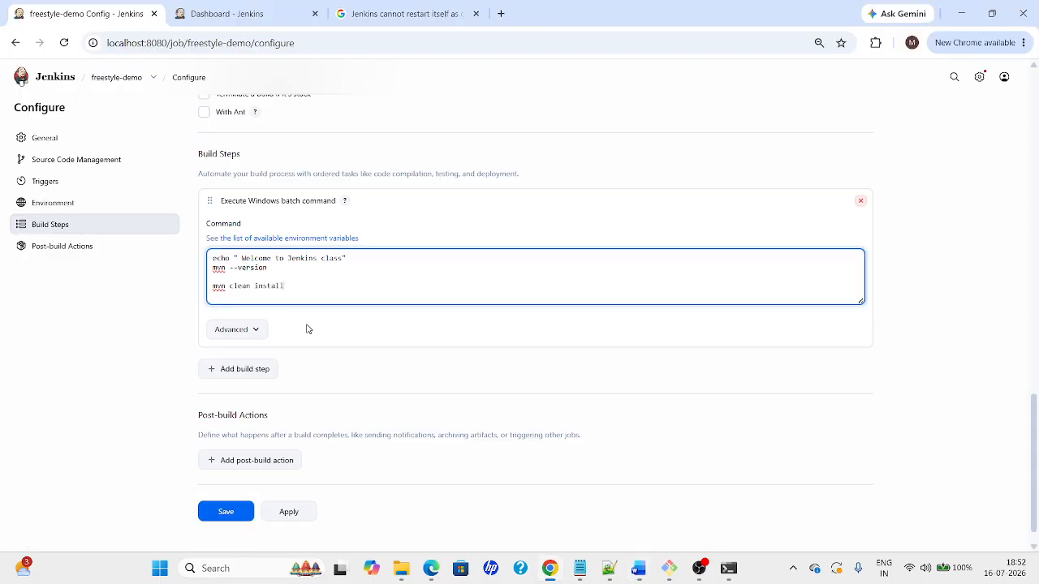
Replace mvn clean install with echo "$JOB_NAME" and echo "$BUILD_NUMBER" in the batch command
{"action": "left_click_drag", "start_coordinate": [293, 288], "coordinate": [192, 291]}
{"action": "type", "text": "echo \"`$JOB_NAME"}
{"action": "key", "text": "BackSpace"}
{"action": "type", "text": "echo \"$BUILD_NUMB"}
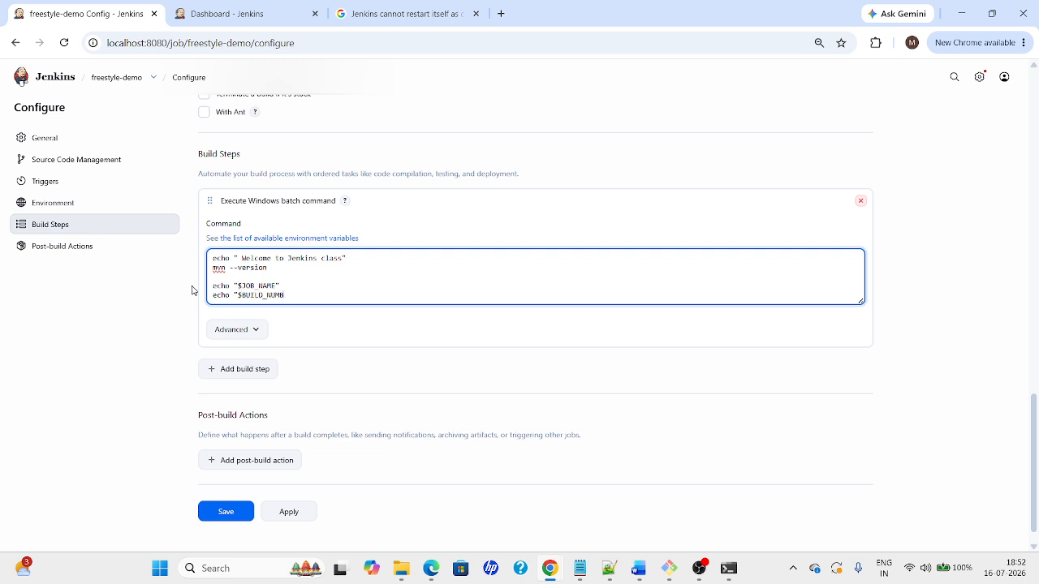
{"action": "type", "text": "ER\""}
{"action": "key", "text": "Return"}
{"action": "left_click_drag", "start_coordinate": [239, 295], "coordinate": [292, 296]}
Apply and save the freestyle-demo configuration, then schedule a new build
{"action": "left_click", "coordinate": [306, 521]}
{"action": "left_click", "coordinate": [241, 513]}
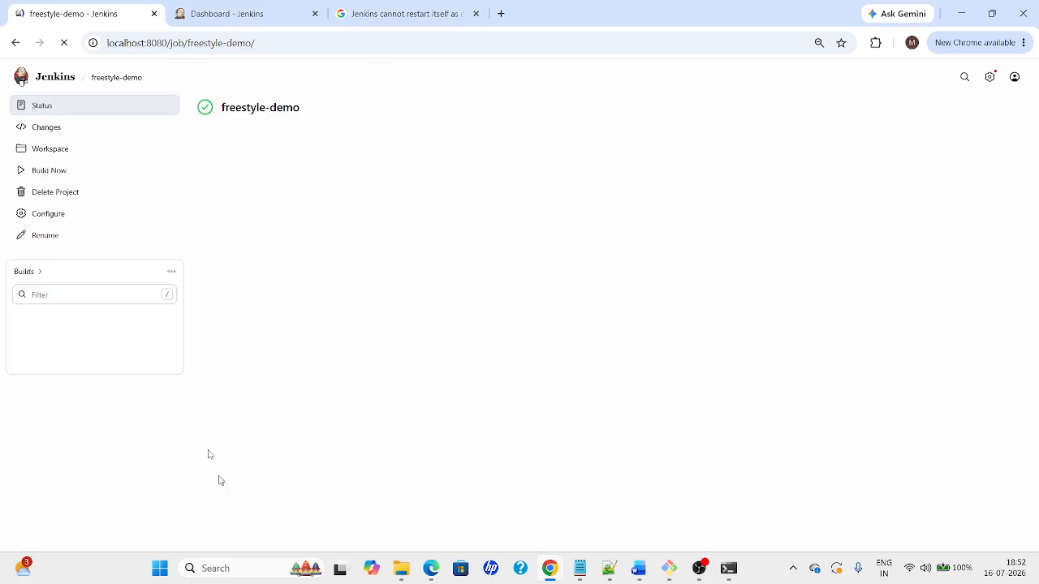
{"action": "left_click", "coordinate": [48, 171]}
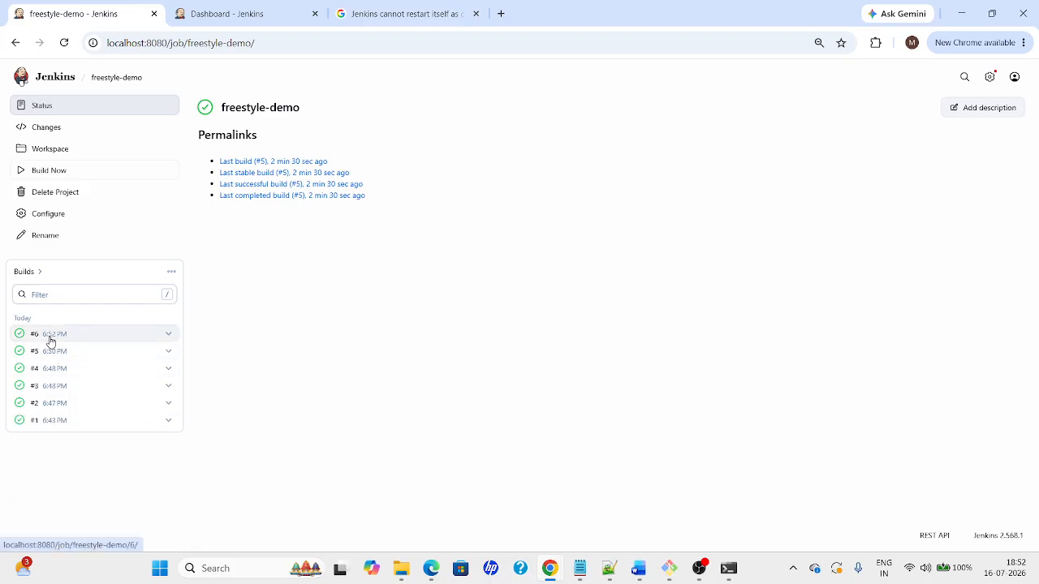
Inspect build #6's console output, then go back to the freestyle-demo job page
{"action": "left_click", "coordinate": [50, 336]}
{"action": "left_click", "coordinate": [89, 158]}
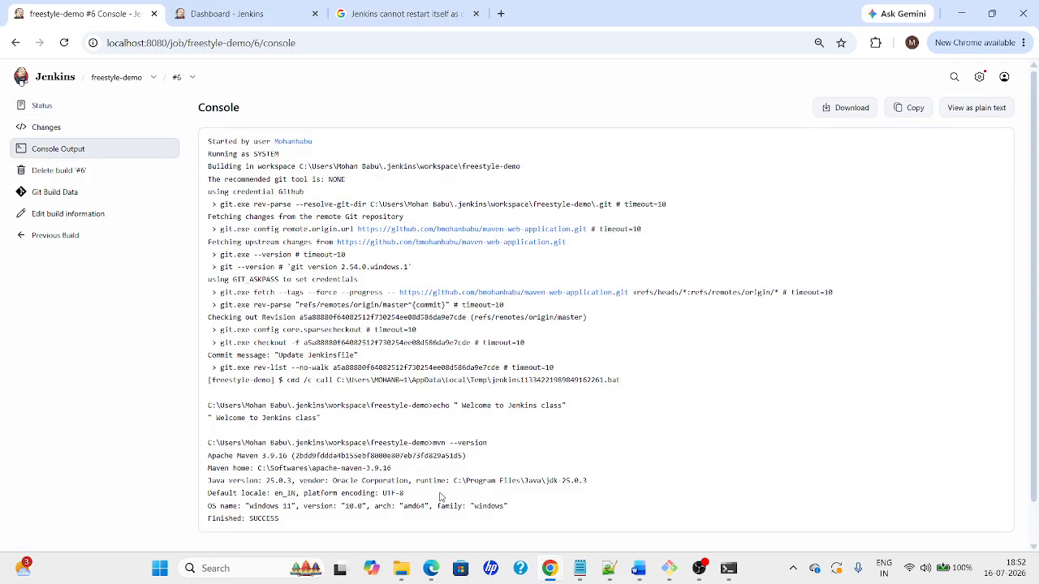
{"action": "scroll", "coordinate": [441, 497], "scroll_direction": "down", "scroll_amount": 1}
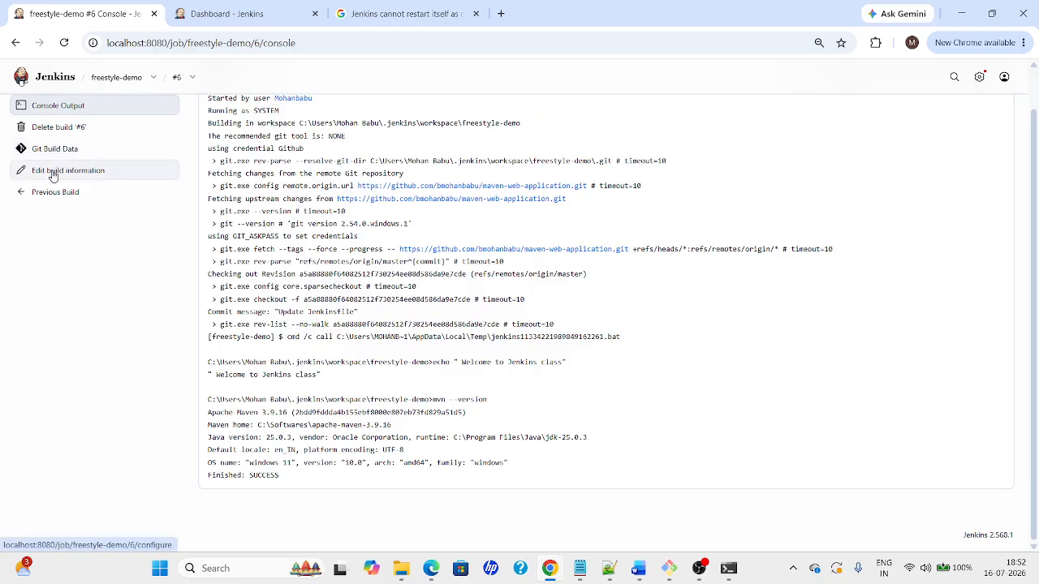
{"action": "scroll", "coordinate": [297, 190], "scroll_direction": "up", "scroll_amount": 1}
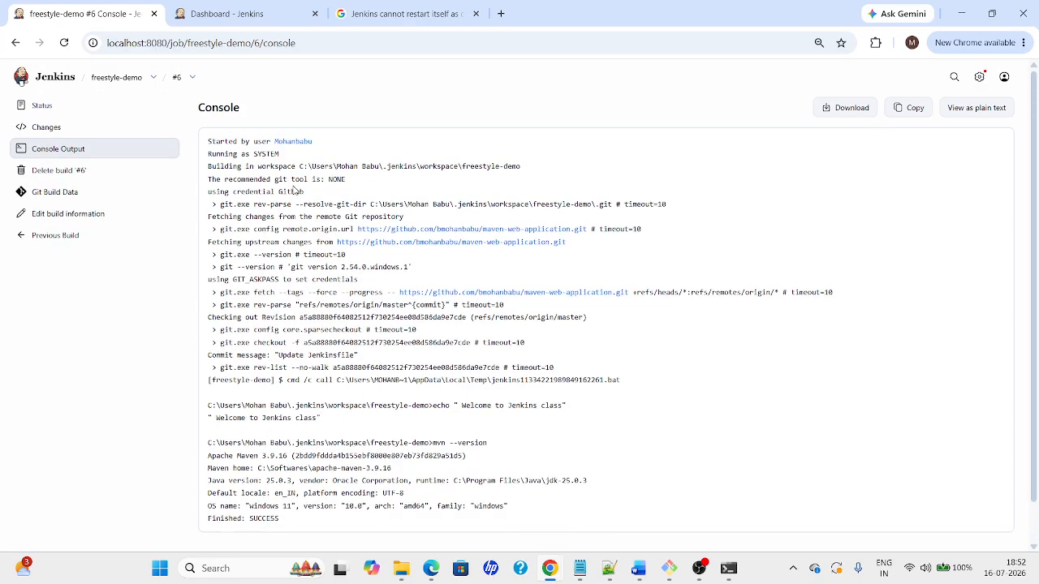
{"action": "left_click", "coordinate": [52, 214]}
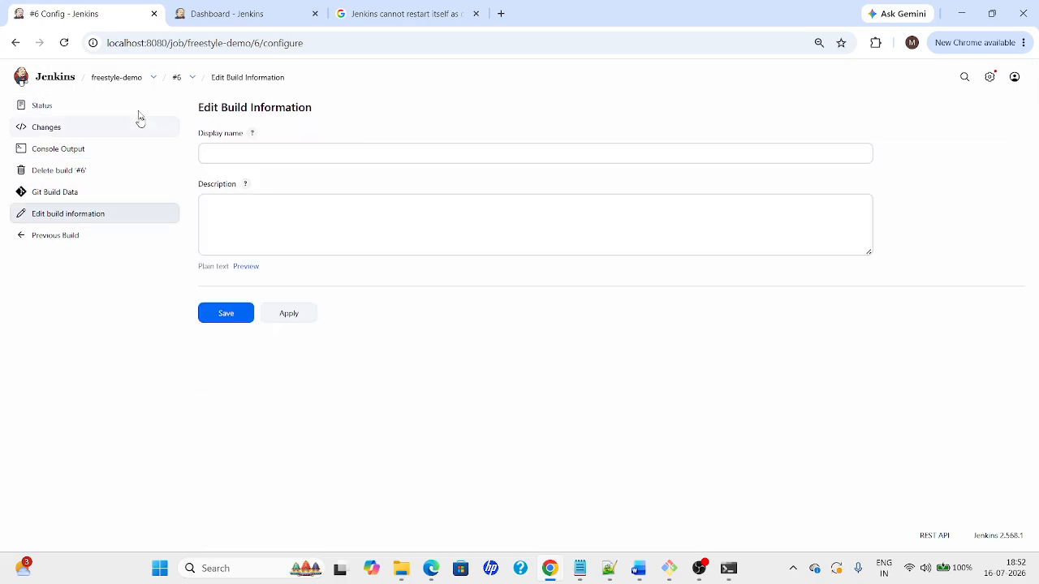
{"action": "left_click", "coordinate": [116, 77]}
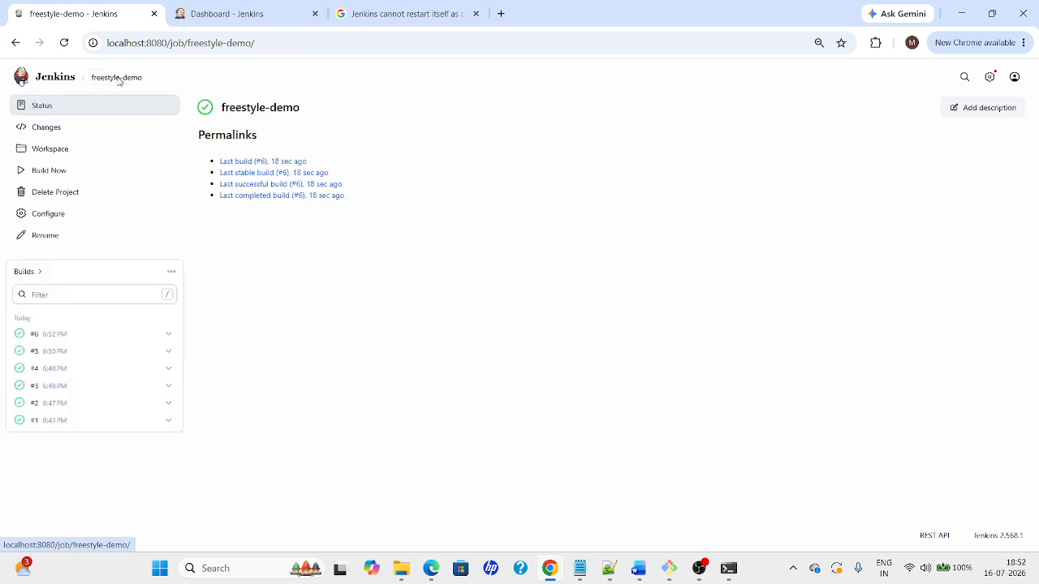
Delete the old command lines so the batch command only echoes $JOB_NAME and $BUILD_NUMBER, and save
{"action": "left_click", "coordinate": [27, 219]}
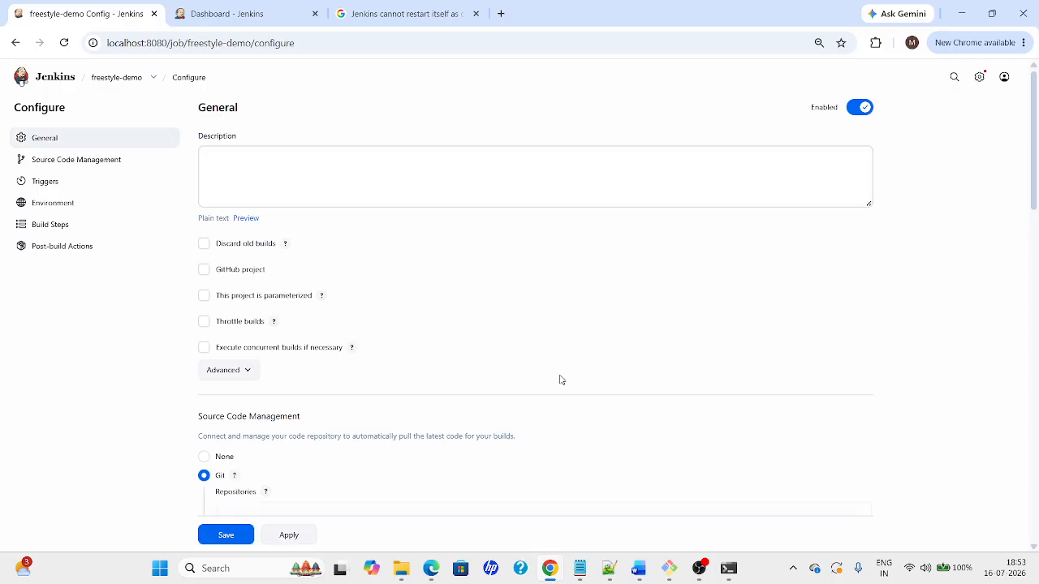
{"action": "left_click_drag", "start_coordinate": [1035, 175], "coordinate": [1035, 491]}
{"action": "left_click_drag", "start_coordinate": [267, 299], "coordinate": [213, 289]}
{"action": "key", "text": "BackSpace"}
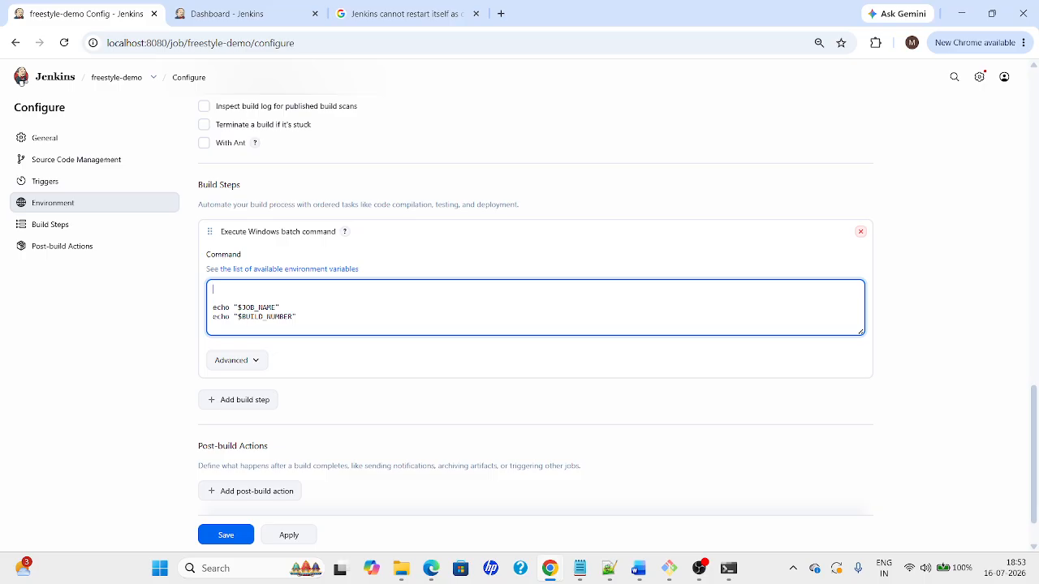
{"action": "key", "text": "Delete"}
{"action": "key", "text": "Delete"}
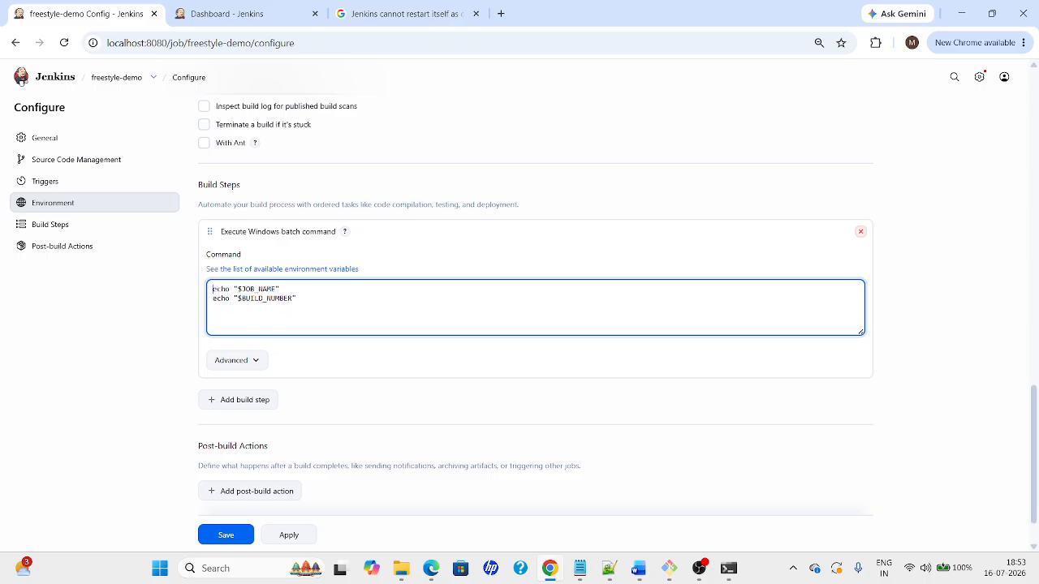
{"action": "left_click", "coordinate": [287, 536]}
{"action": "left_click", "coordinate": [231, 538]}
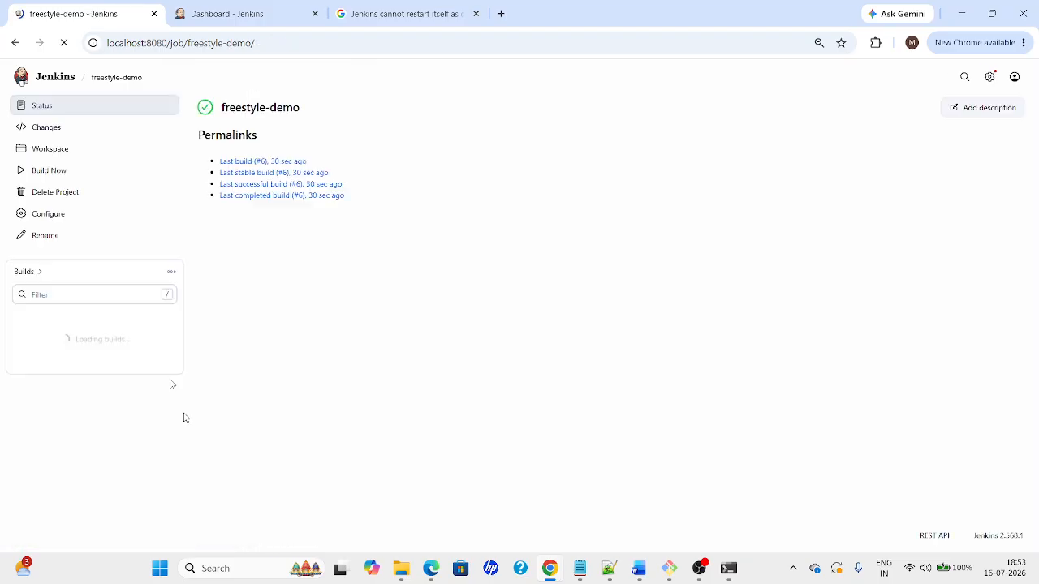
Run build #7 and check its console output for the echoed $JOB_NAME
{"action": "left_click", "coordinate": [41, 170]}
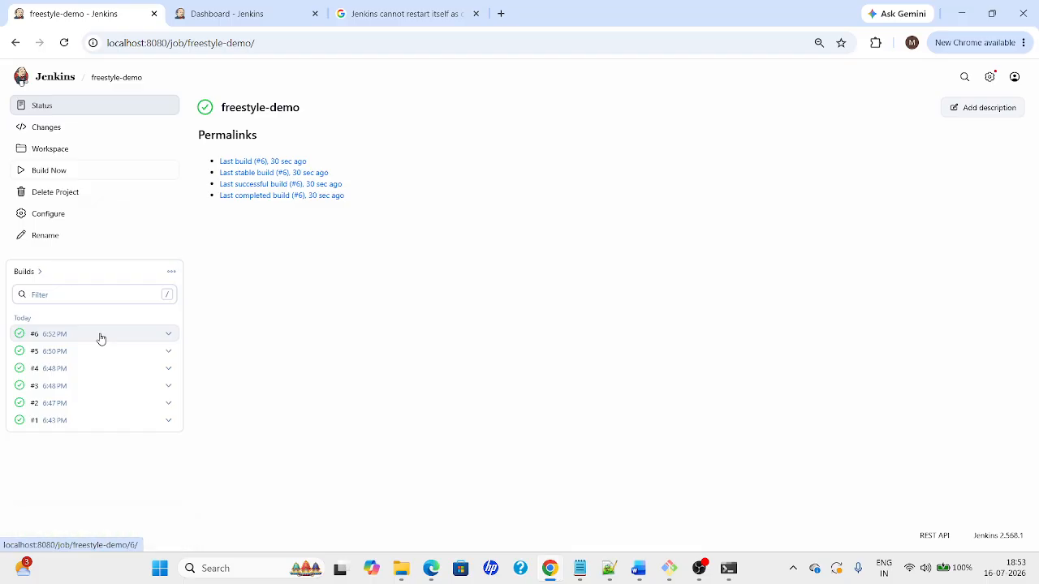
{"action": "left_click", "coordinate": [51, 342]}
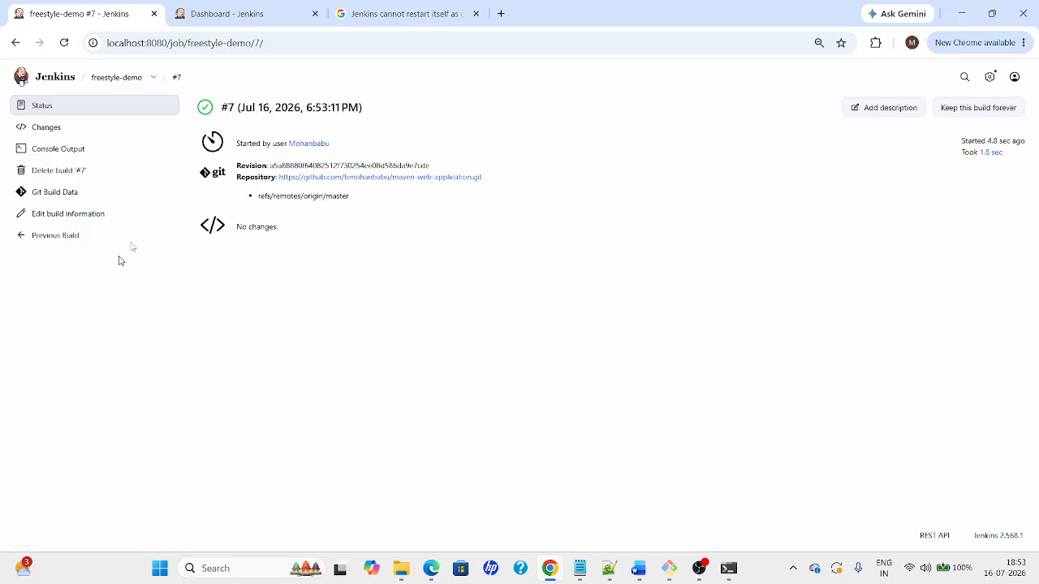
{"action": "left_click", "coordinate": [25, 151]}
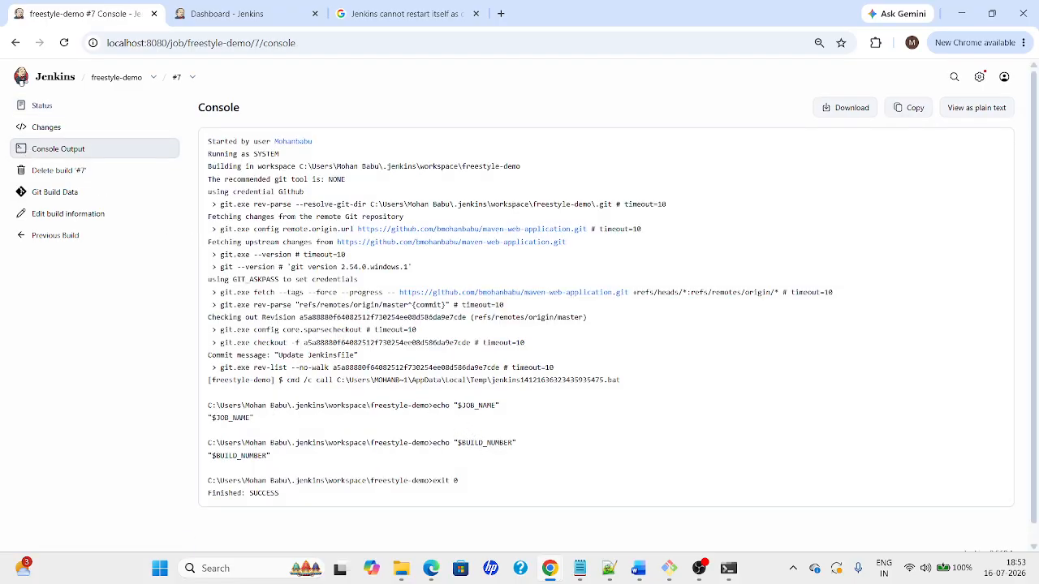
{"action": "left_click_drag", "start_coordinate": [459, 405], "coordinate": [523, 405]}
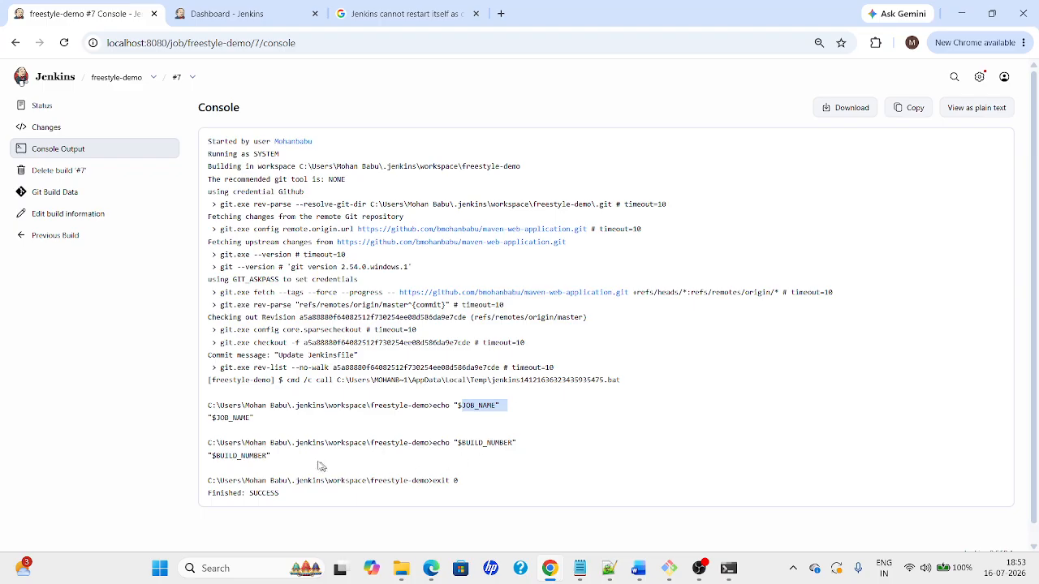
{"action": "key", "text": "alt+Tab"}
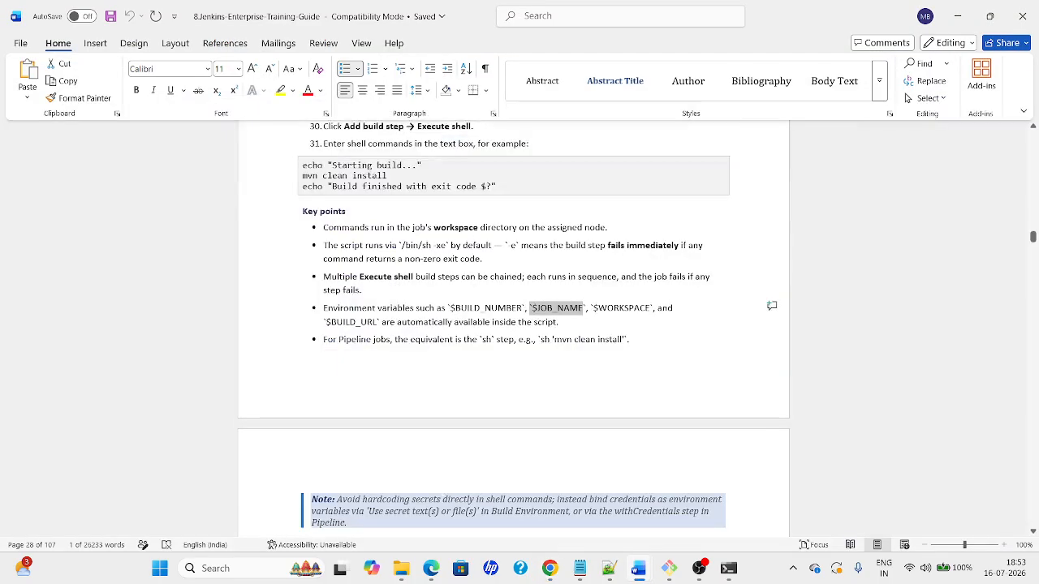
Bring the Word guide forward at the $JOB_NAME key points and move down toward section 3.4
{"action": "key", "text": "alt+Tab"}
{"action": "key", "text": "alt+Tab"}
{"action": "left_click", "coordinate": [591, 340]}
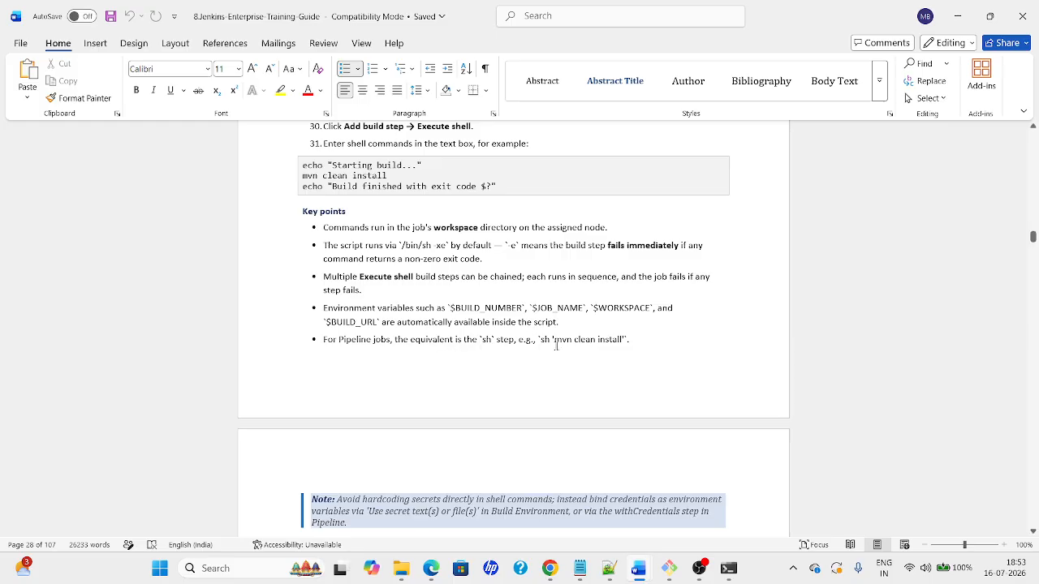
{"action": "double_click", "coordinate": [493, 340]}
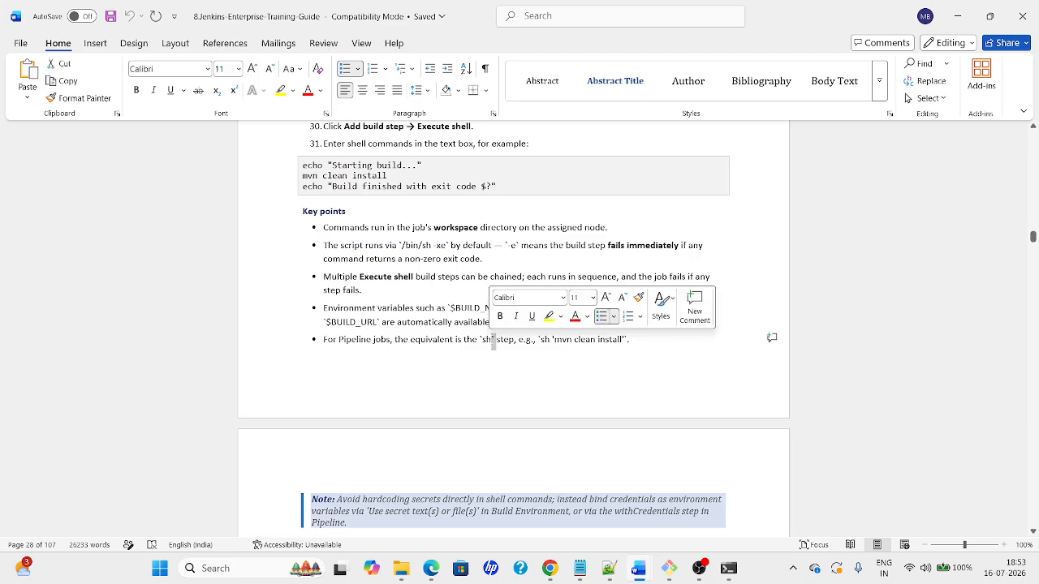
{"action": "left_click", "coordinate": [457, 340]}
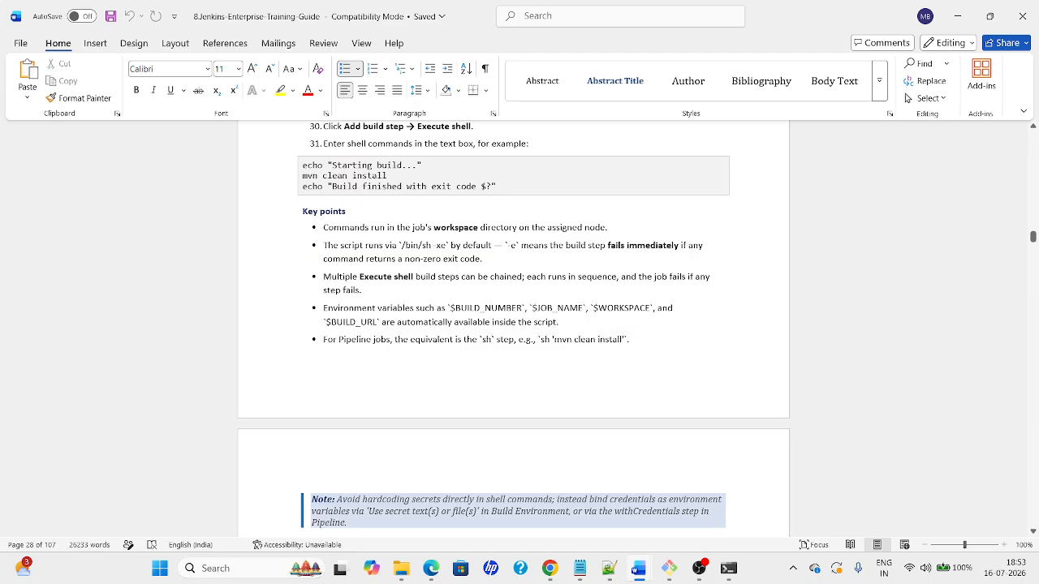
{"action": "key", "text": "Down"}
{"action": "key", "text": "Down"}
{"action": "key", "text": "Down"}
{"action": "key", "text": "Down"}
{"action": "key", "text": "Down"}
{"action": "key", "text": "Down"}
{"action": "key", "text": "Down"}
{"action": "key", "text": "Down"}
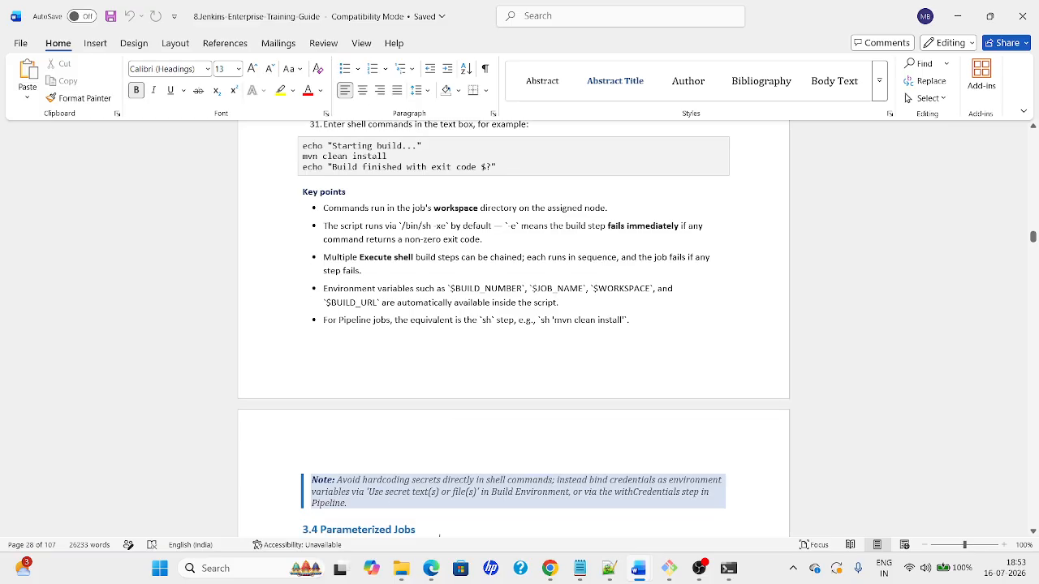
Read through 3.4 Parameterized Jobs to 3.5 Choice Parameters, then return to Jenkins' build #7 console
{"action": "key", "text": "Down"}
{"action": "key", "text": "Down"}
{"action": "key", "text": "Down"}
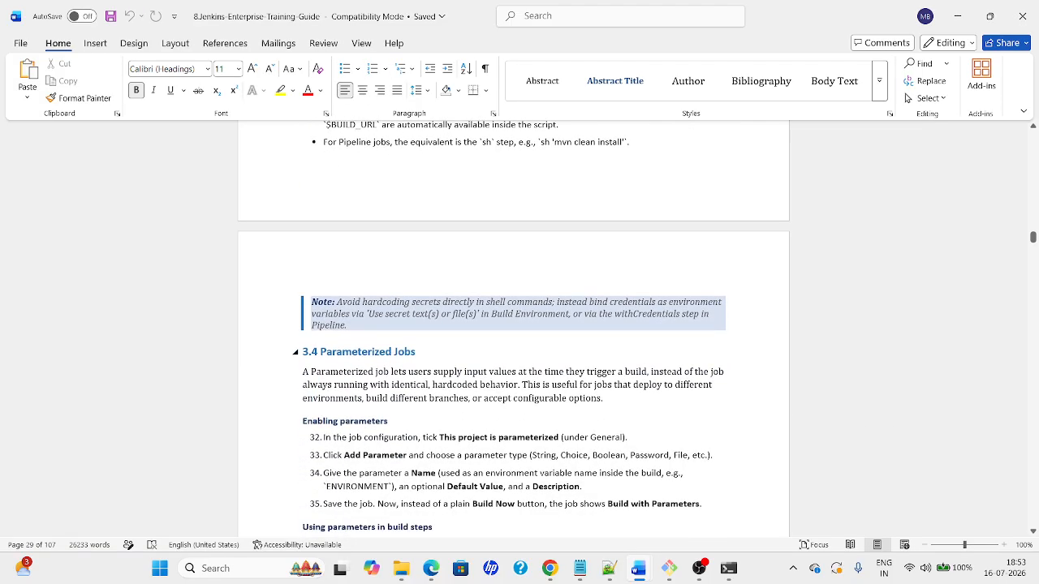
{"action": "key", "text": "Down"}
{"action": "key", "text": "Down"}
{"action": "key", "text": "Down"}
{"action": "key", "text": "Up"}
{"action": "key", "text": "Up"}
{"action": "key", "text": "Up"}
{"action": "key", "text": "Up"}
{"action": "key", "text": "Up"}
{"action": "key", "text": "Up"}
{"action": "key", "text": "Up"}
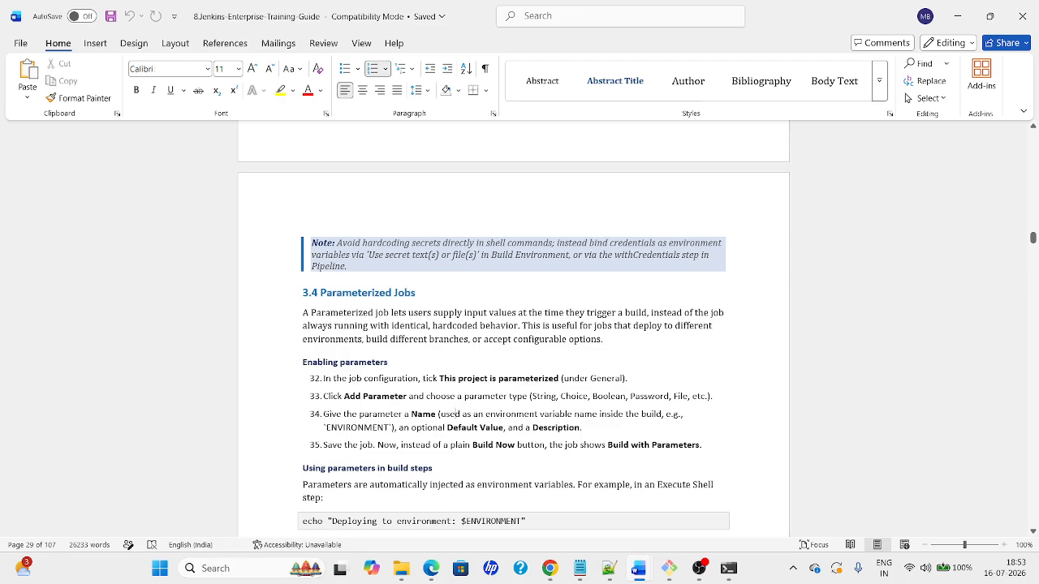
{"action": "key", "text": "Down"}
{"action": "key", "text": "Down"}
{"action": "key", "text": "Down"}
{"action": "key", "text": "Down"}
{"action": "key", "text": "Down"}
{"action": "key", "text": "Down"}
{"action": "key", "text": "Down"}
{"action": "key", "text": "Down"}
{"action": "key", "text": "Down"}
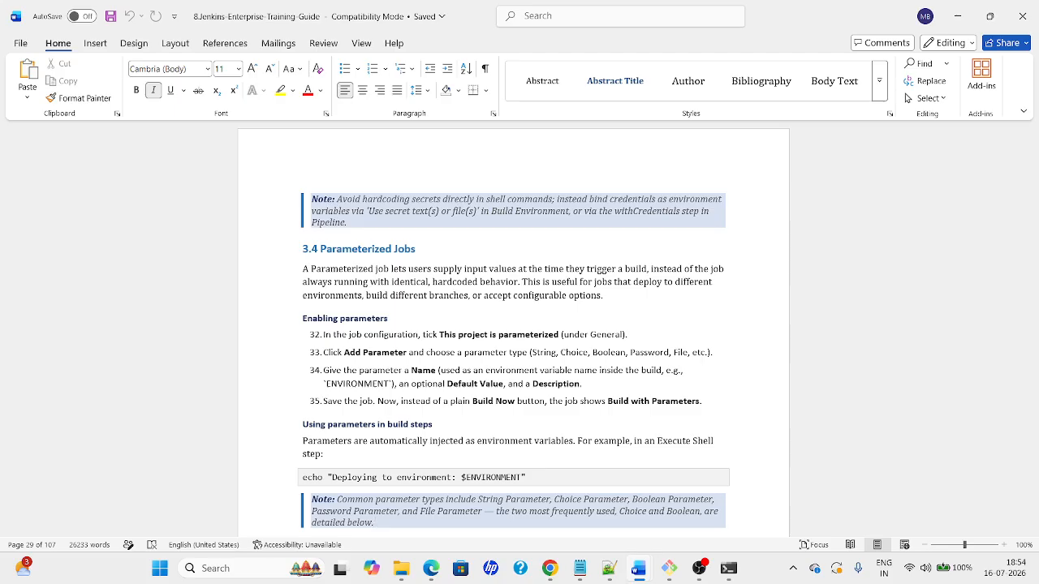
{"action": "key", "text": "Down"}
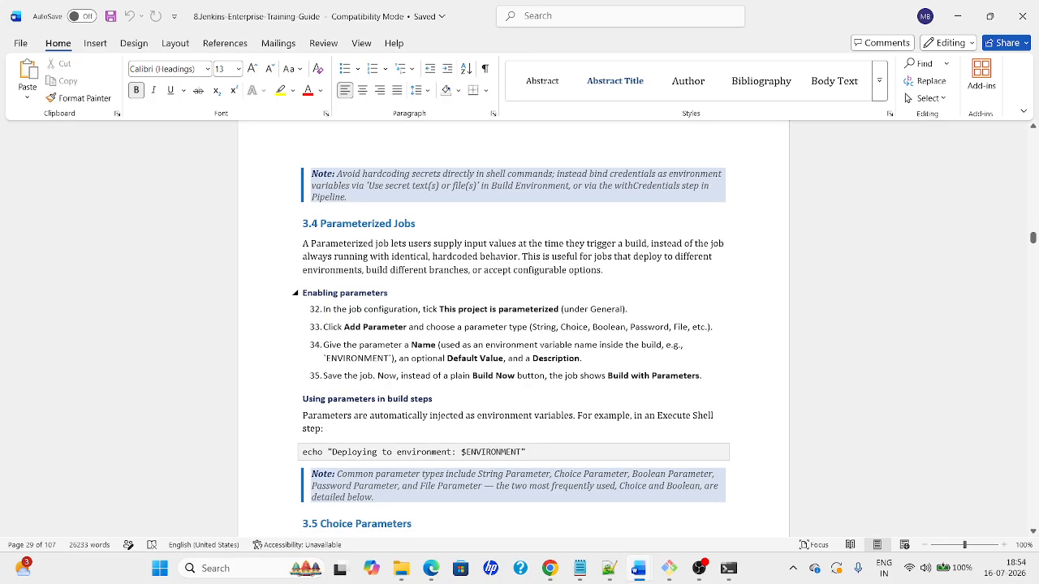
{"action": "key", "text": "Down"}
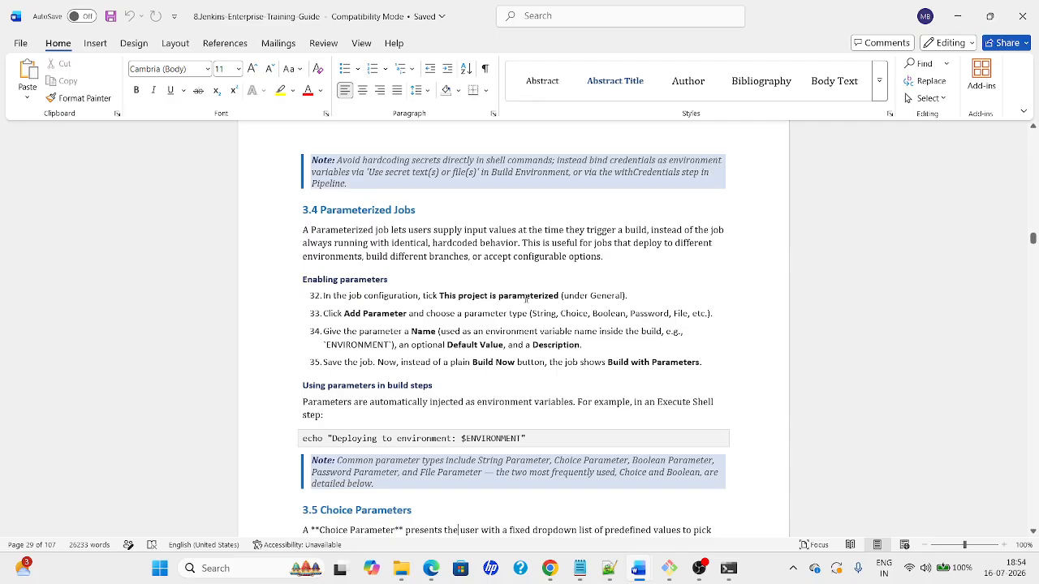
{"action": "key", "text": "alt+Tab"}
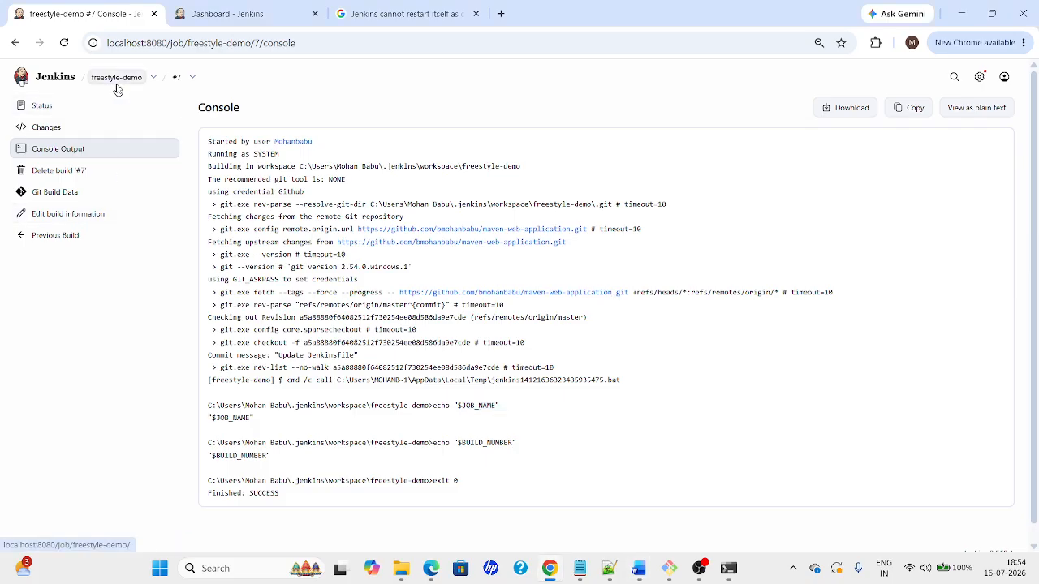
Create a new Freestyle project named 'Parameter-1' from the Jenkins dashboard
{"action": "left_click", "coordinate": [116, 78]}
{"action": "left_click", "coordinate": [215, 16]}
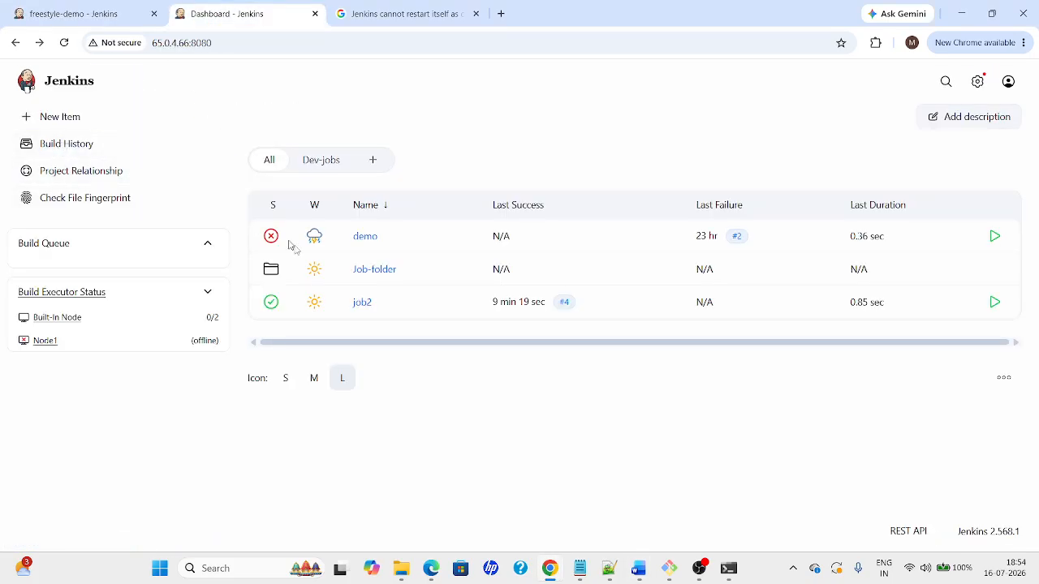
{"action": "left_click", "coordinate": [61, 117]}
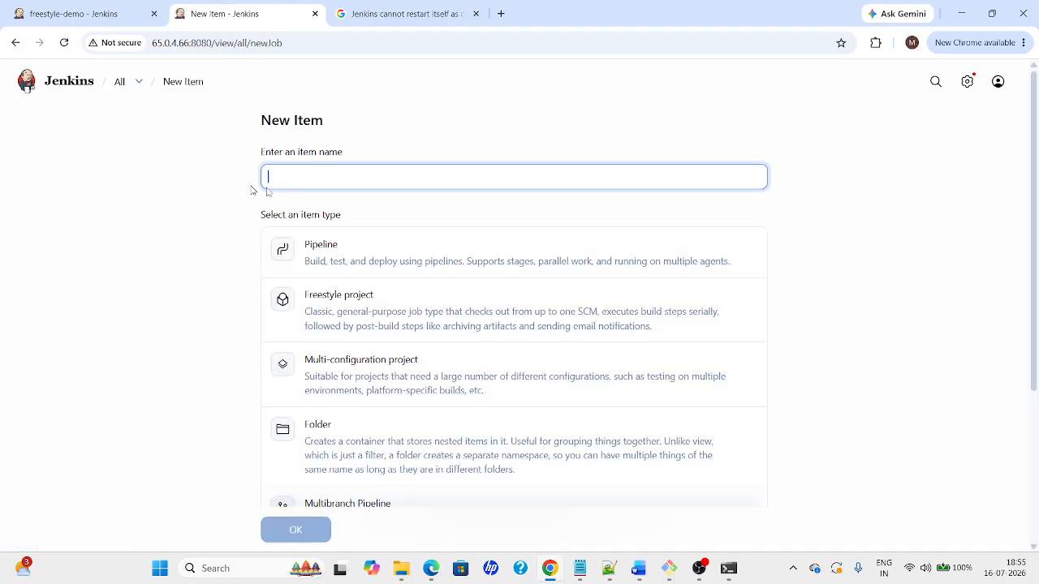
{"action": "left_click", "coordinate": [330, 231]}
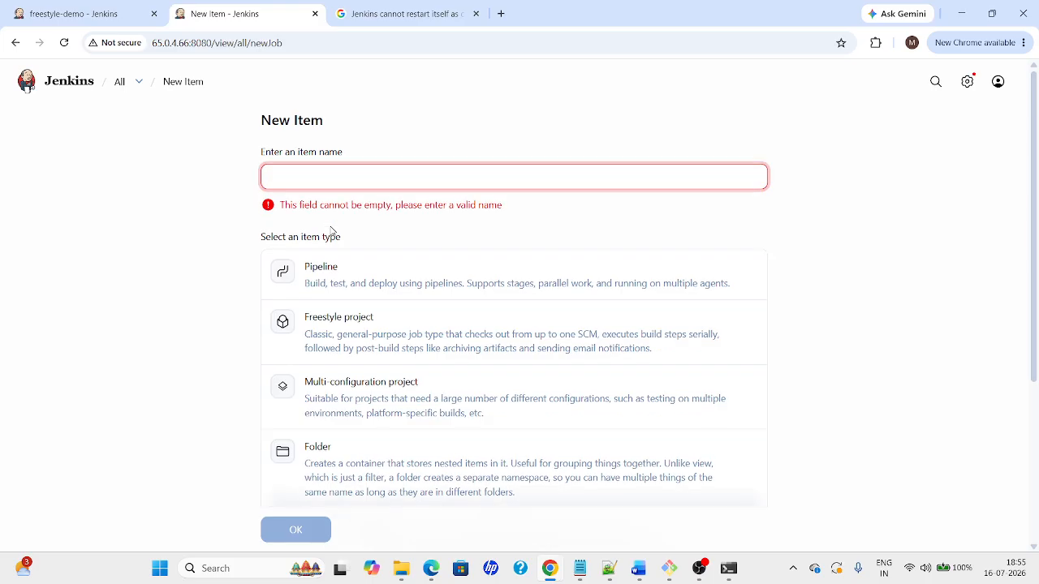
{"action": "type", "text": "P"}
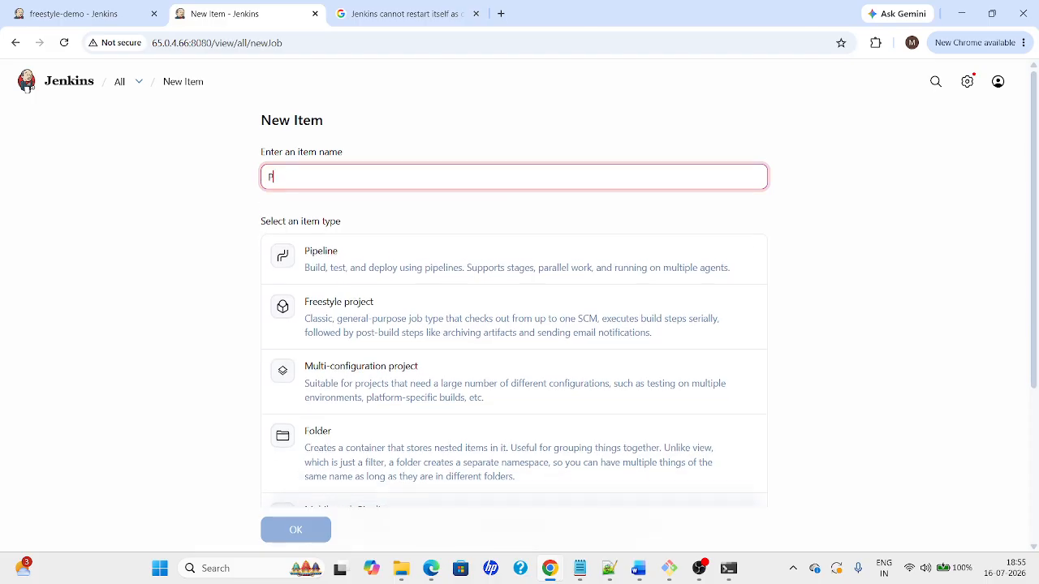
{"action": "type", "text": "arameter-1"}
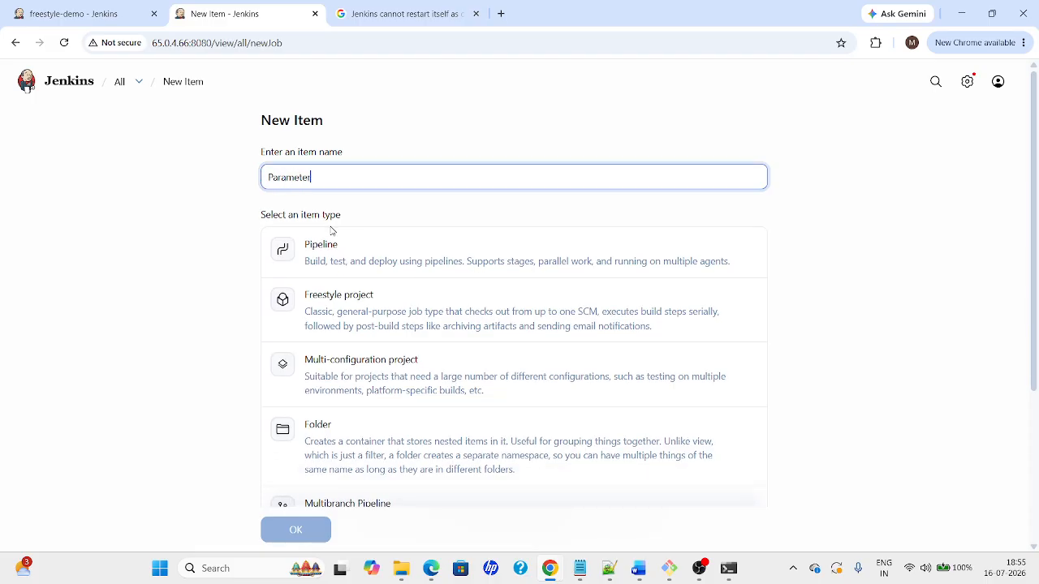
{"action": "left_click", "coordinate": [354, 324]}
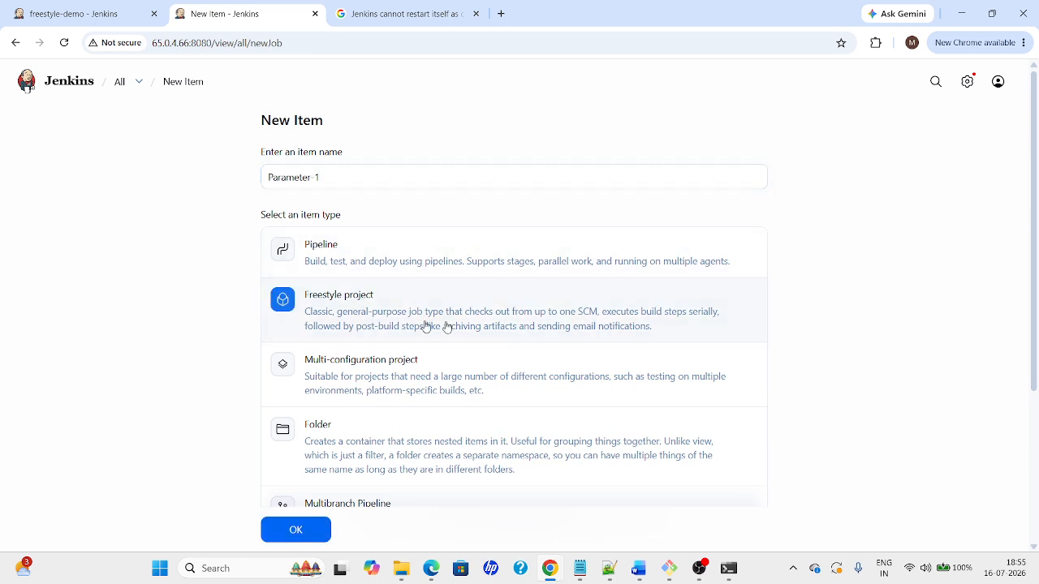
{"action": "left_click", "coordinate": [305, 538]}
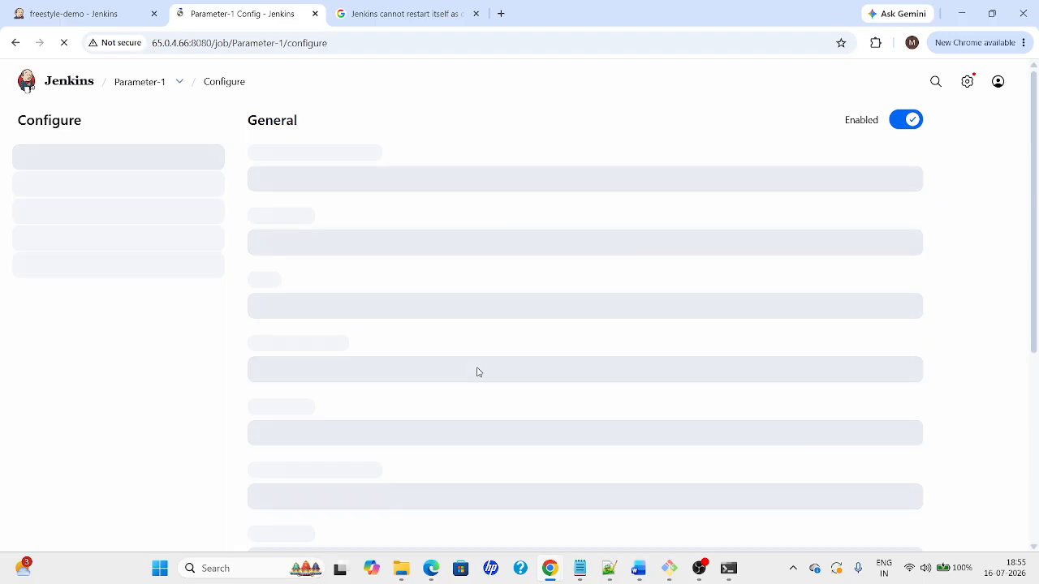
Copy the portfolio repository's HTTPS clone URL from its GitHub Code menu
{"action": "key", "text": "alt+Tab"}
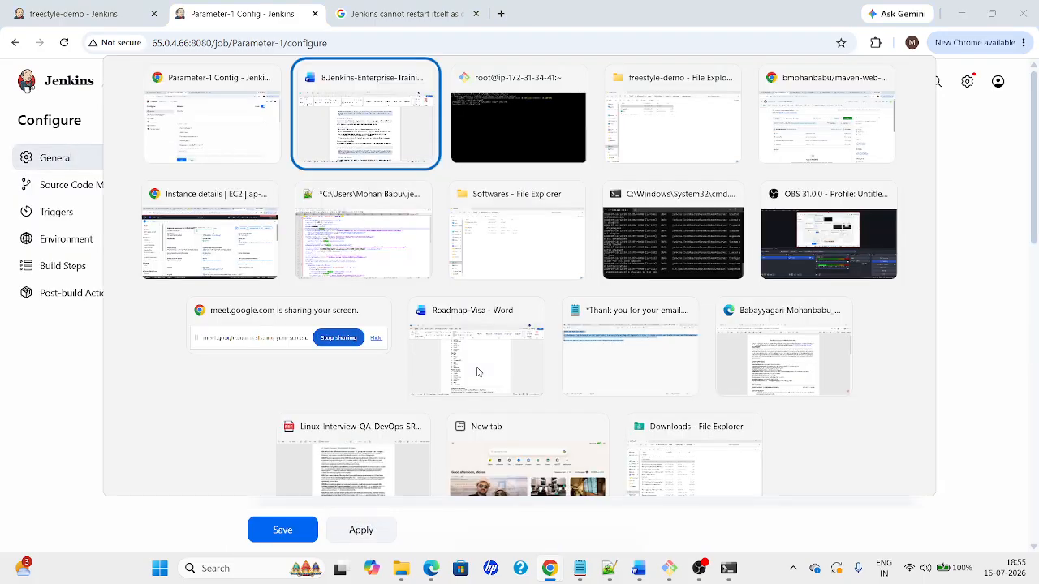
{"action": "key", "text": "Tab"}
{"action": "key", "text": "Tab"}
{"action": "key", "text": "Tab"}
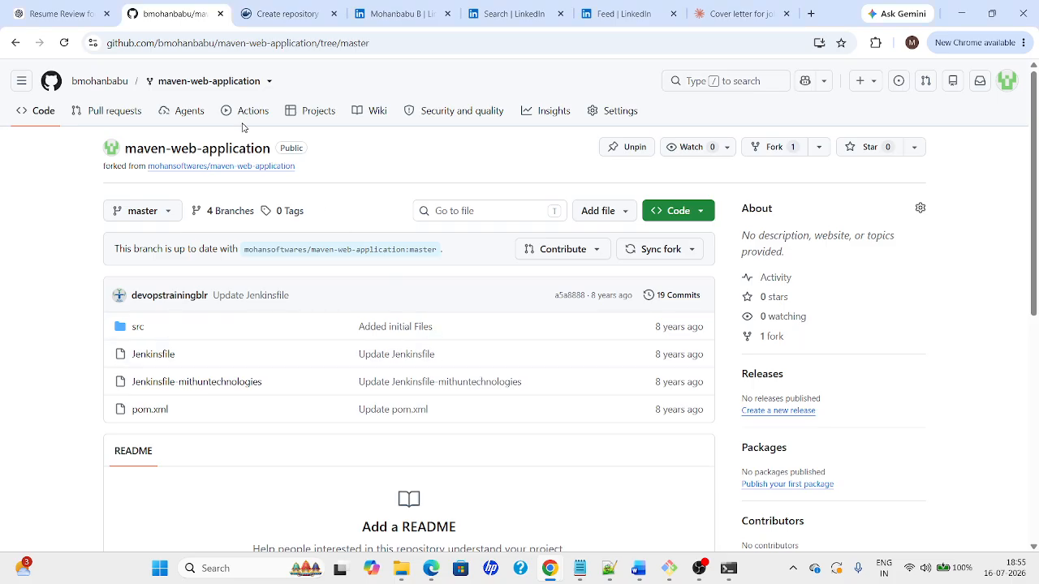
{"action": "left_click", "coordinate": [94, 90]}
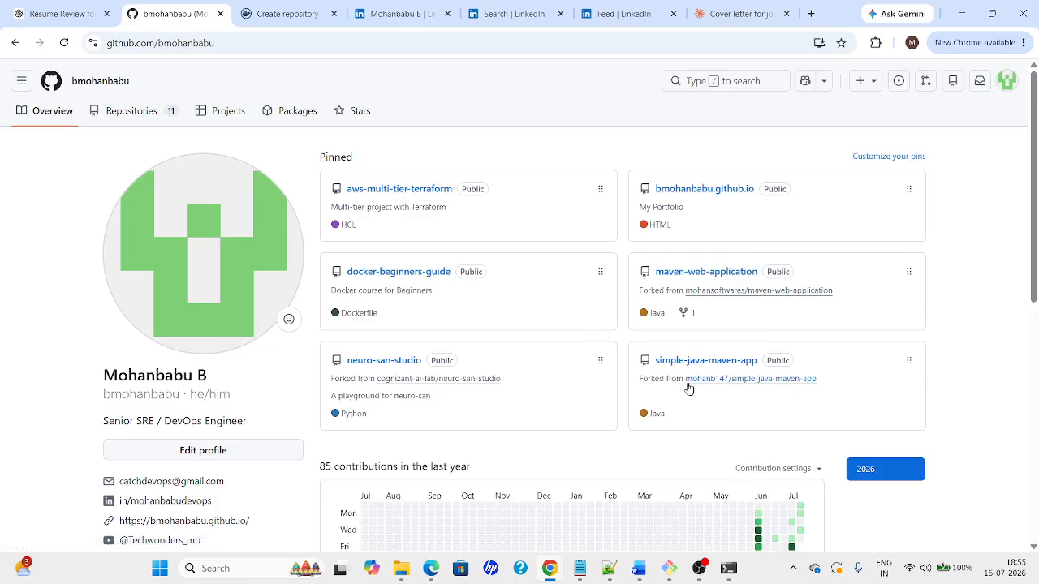
{"action": "left_click", "coordinate": [694, 192]}
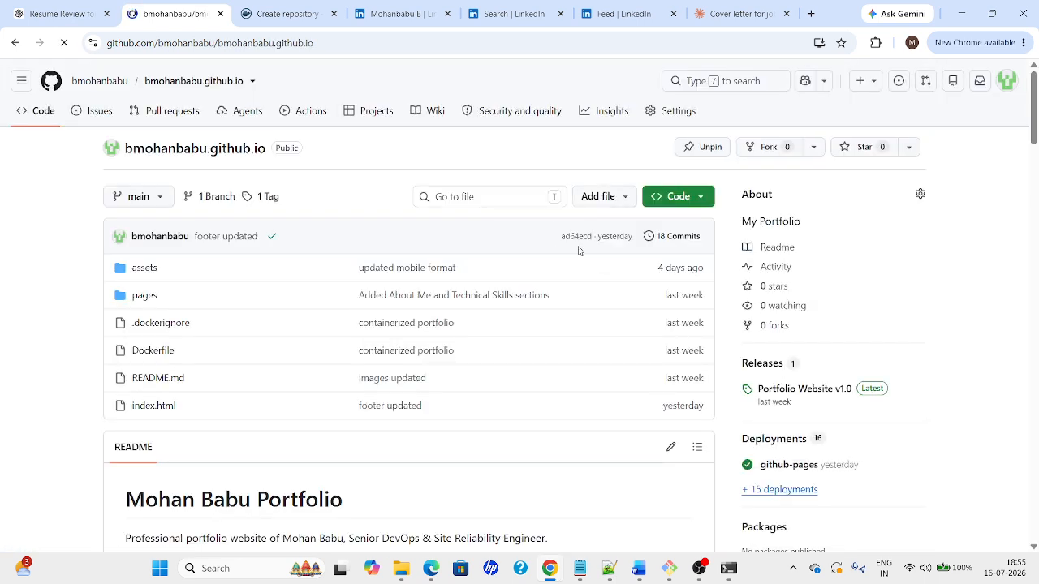
{"action": "left_click", "coordinate": [695, 202]}
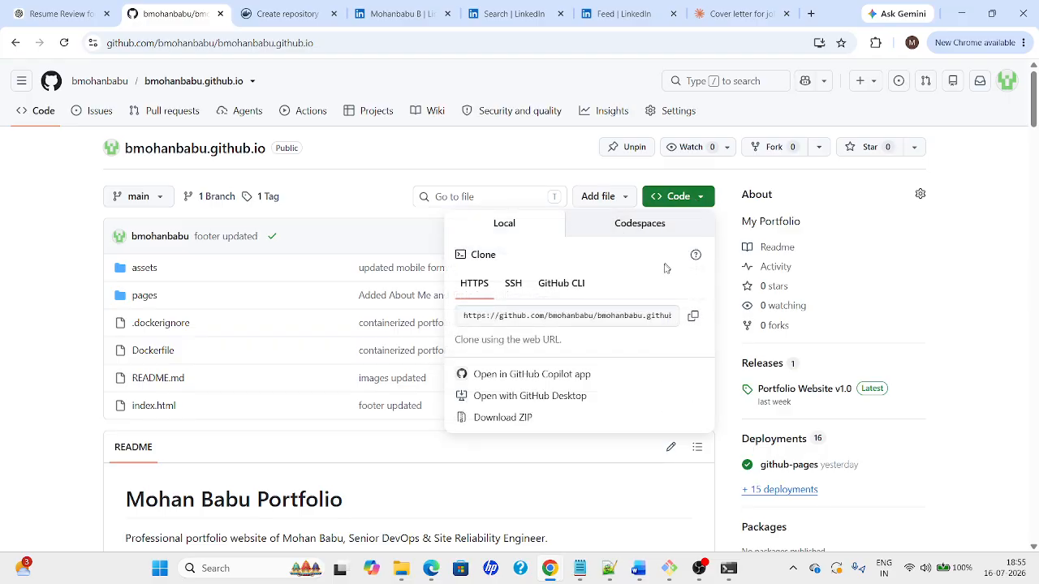
{"action": "left_click", "coordinate": [692, 315]}
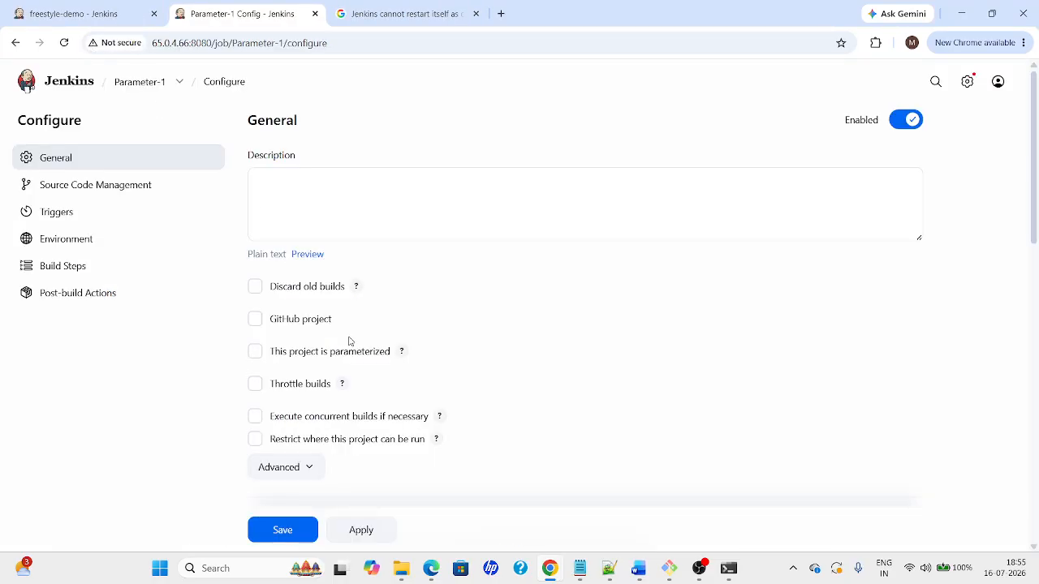
Set Parameter-1's source to Git with the pasted portfolio URL and the saved GitHub credentials
{"action": "left_click_drag", "start_coordinate": [1035, 169], "coordinate": [1035, 293]}
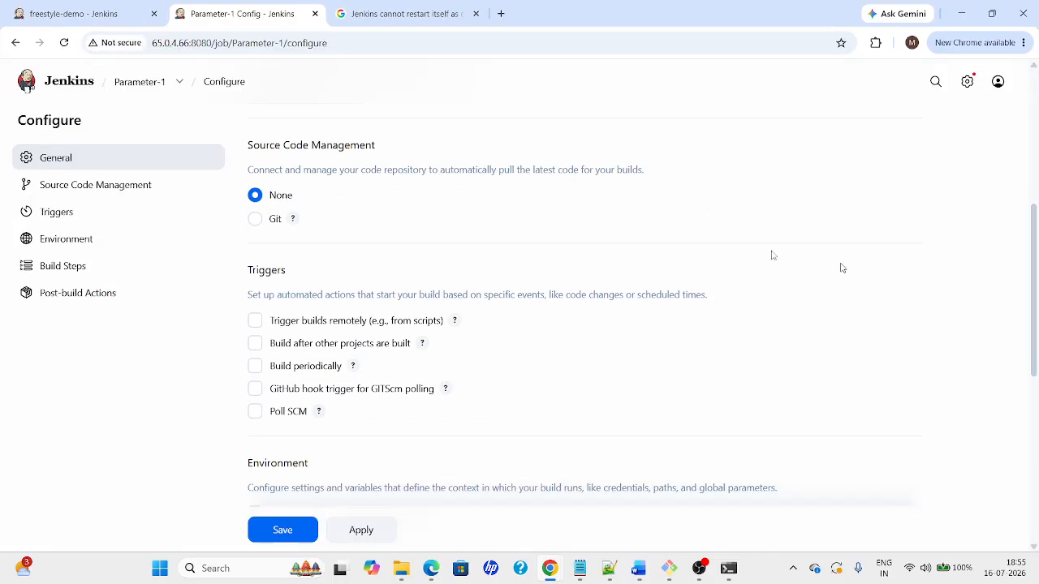
{"action": "left_click", "coordinate": [255, 219]}
{"action": "left_click", "coordinate": [463, 320]}
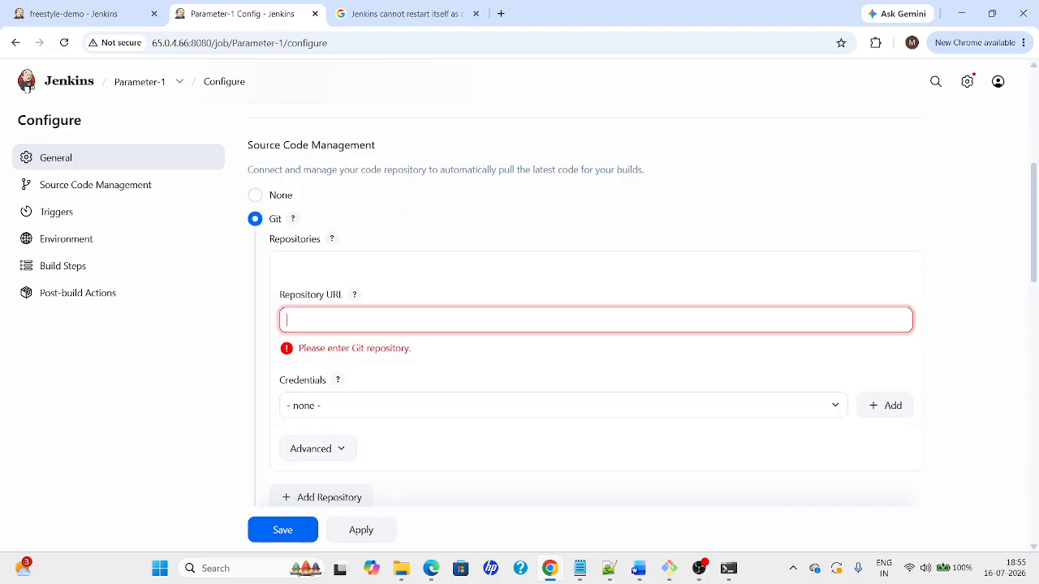
{"action": "key", "text": "ctrl+v"}
{"action": "left_click", "coordinate": [354, 408]}
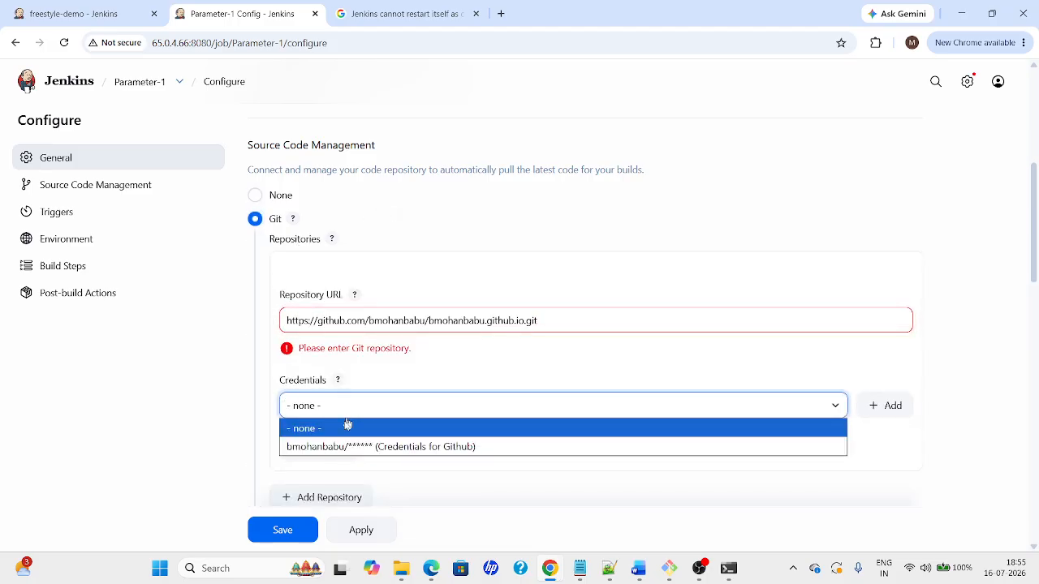
{"action": "left_click", "coordinate": [345, 425]}
{"action": "left_click", "coordinate": [345, 386]}
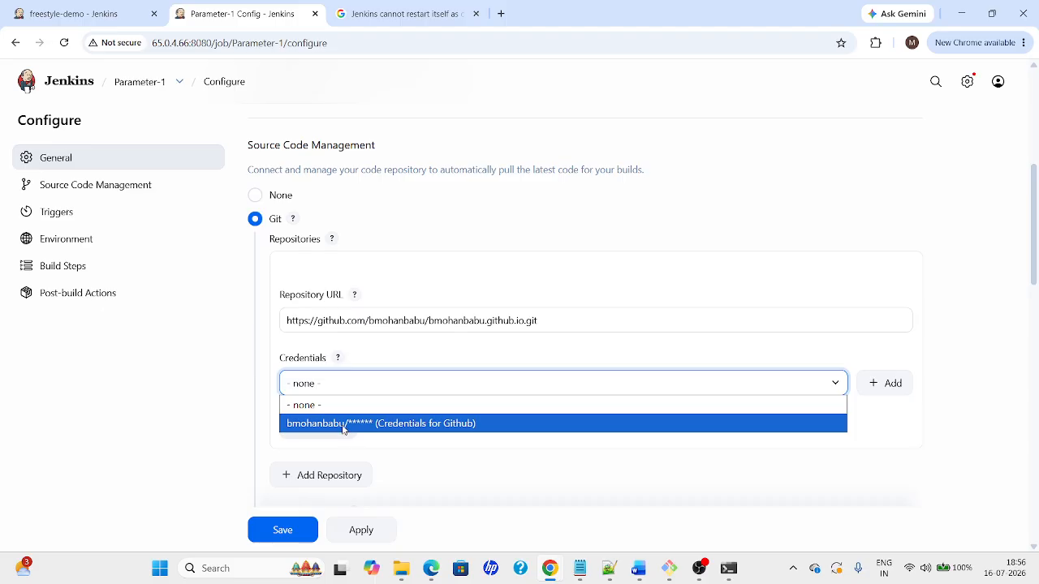
{"action": "left_click", "coordinate": [341, 424]}
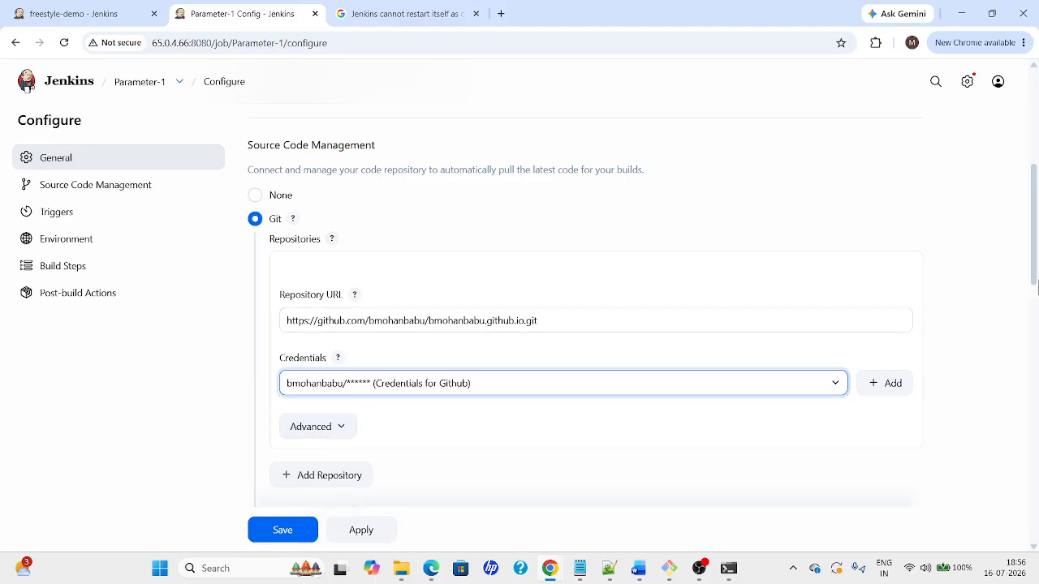
{"action": "left_click_drag", "start_coordinate": [1036, 260], "coordinate": [1036, 322]}
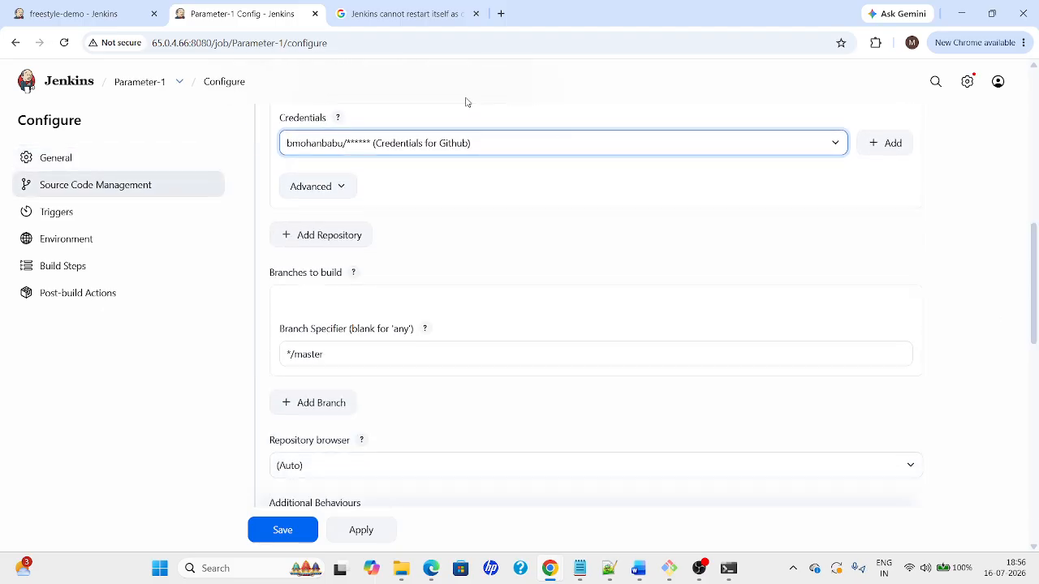
Change the Branch Specifier from */master to */main after checking GitHub's branch name
{"action": "key", "text": "alt+Tab"}
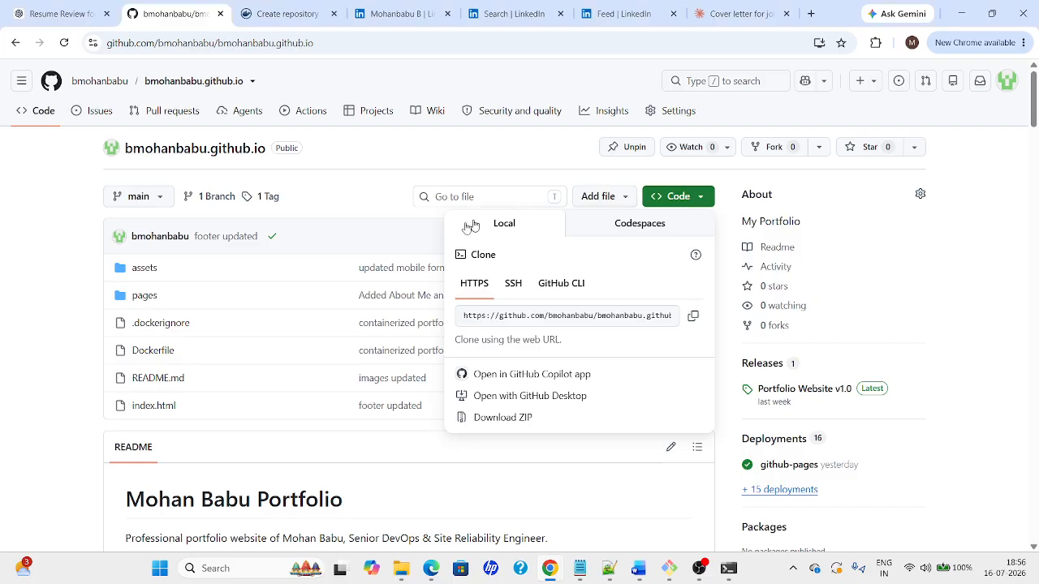
{"action": "key", "text": "alt+Tab"}
{"action": "key", "text": "alt+Tab"}
{"action": "key", "text": "alt+Tab"}
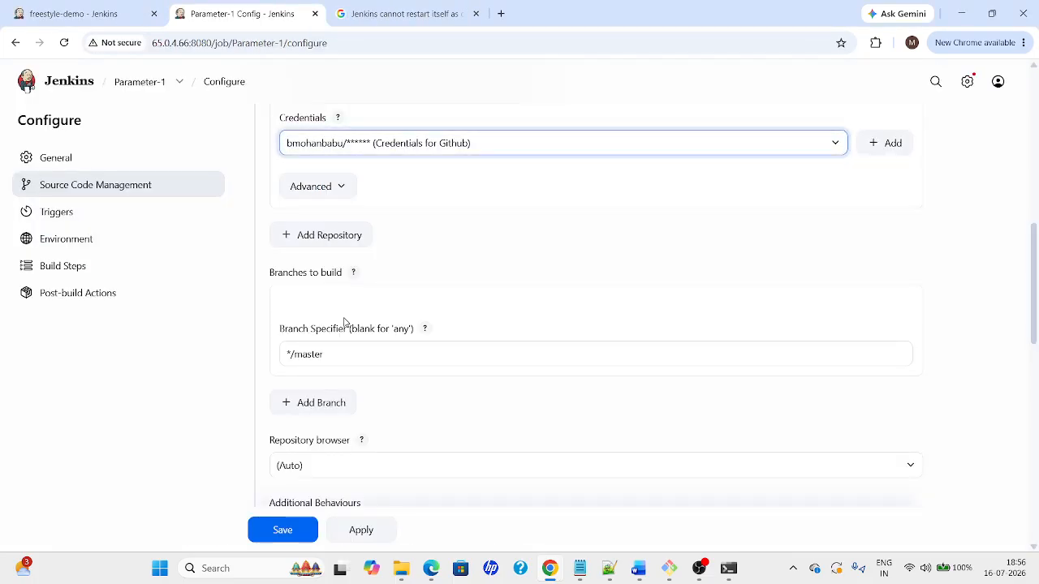
{"action": "left_click_drag", "start_coordinate": [303, 357], "coordinate": [329, 357]}
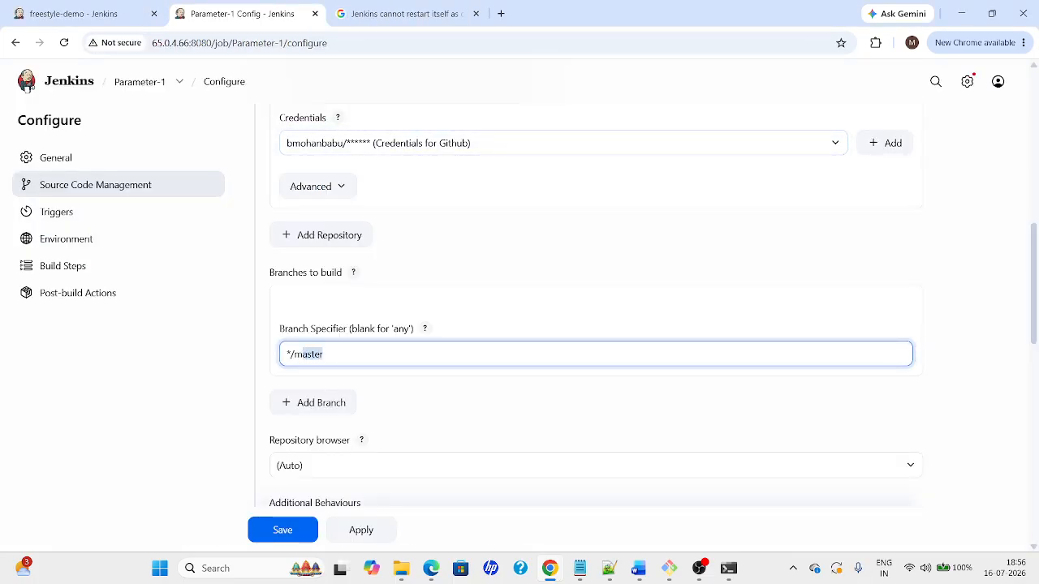
{"action": "key", "text": "BackSpace"}
{"action": "type", "text": "ain"}
{"action": "left_click_drag", "start_coordinate": [1036, 306], "coordinate": [1038, 417]}
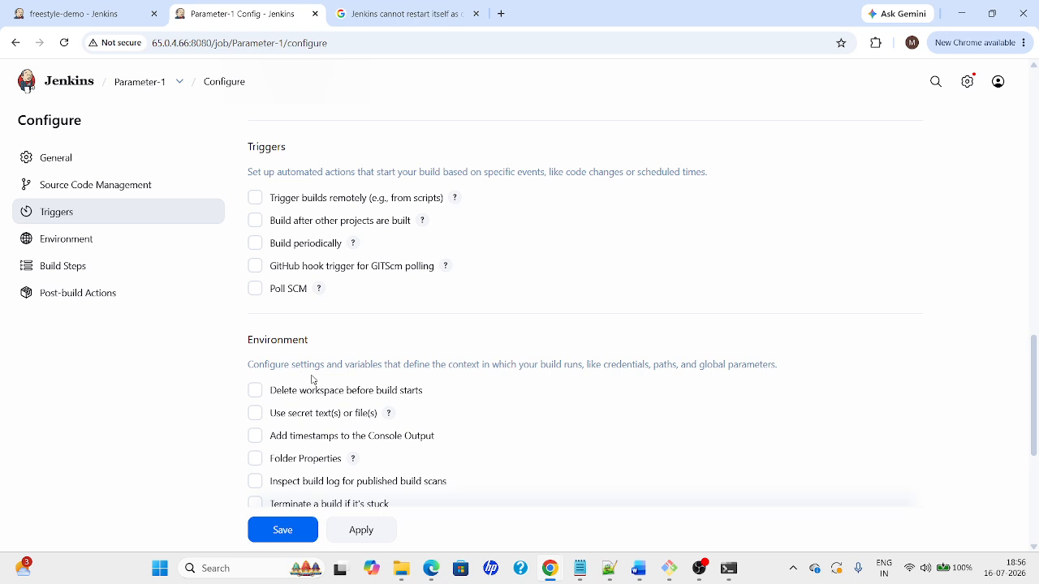
{"action": "left_click_drag", "start_coordinate": [1036, 367], "coordinate": [1038, 440]}
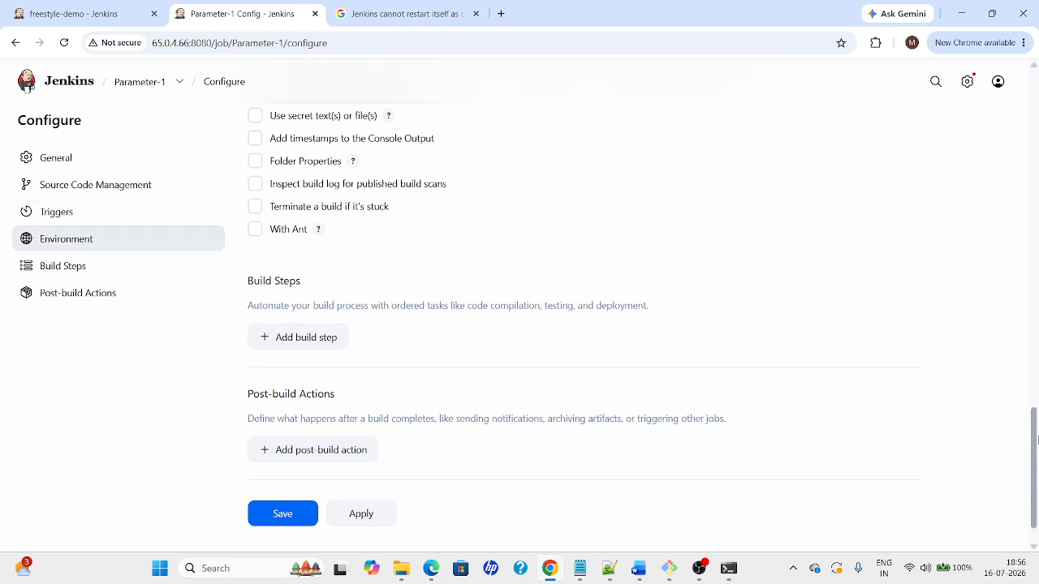
{"action": "key", "text": "alt+Tab"}
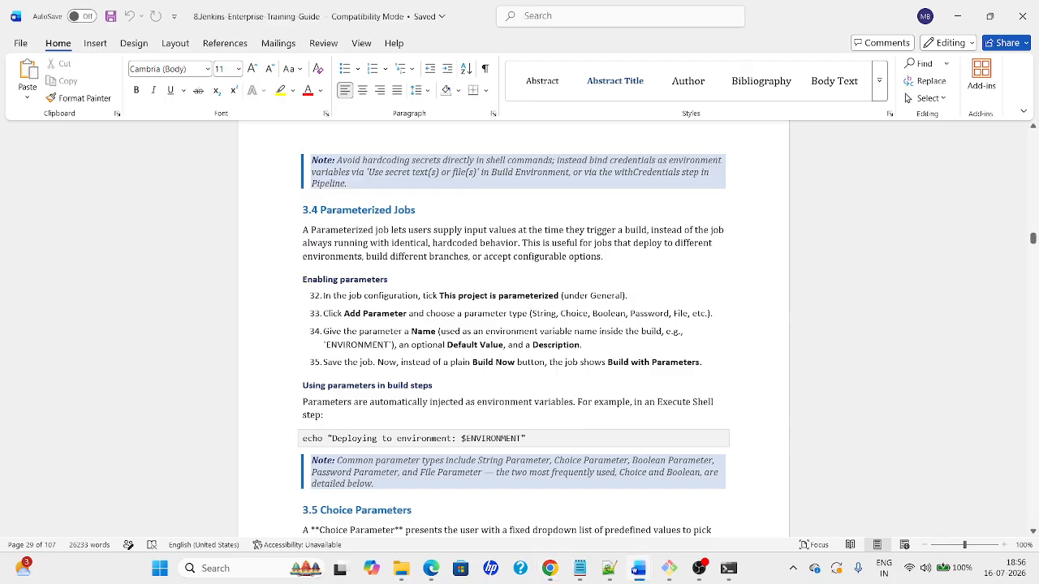
Mark Parameter-1 as parameterized and add a blank String Parameter
{"action": "key", "text": "alt+Tab"}
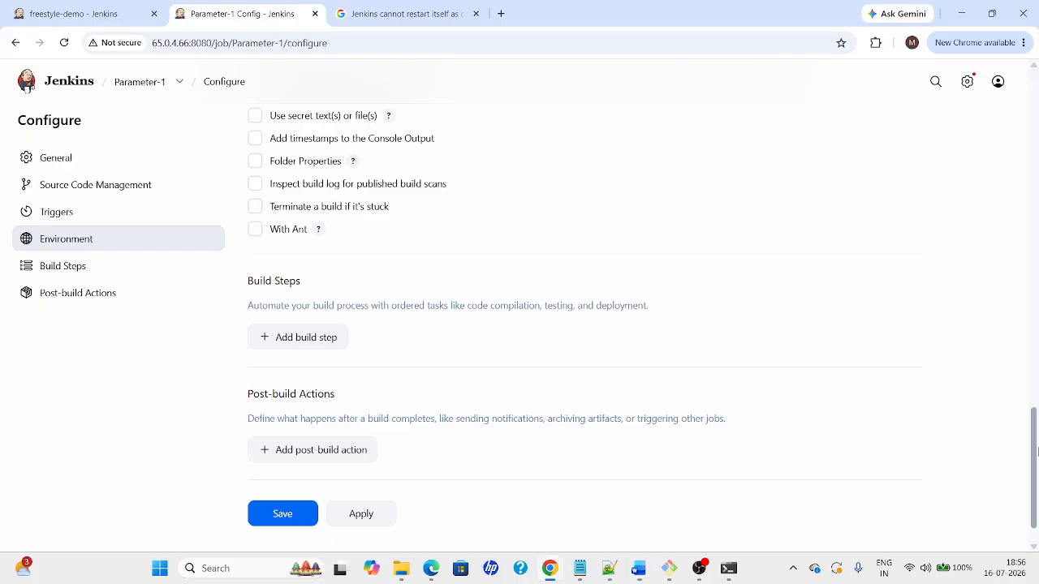
{"action": "left_click_drag", "start_coordinate": [1034, 454], "coordinate": [1034, 114]}
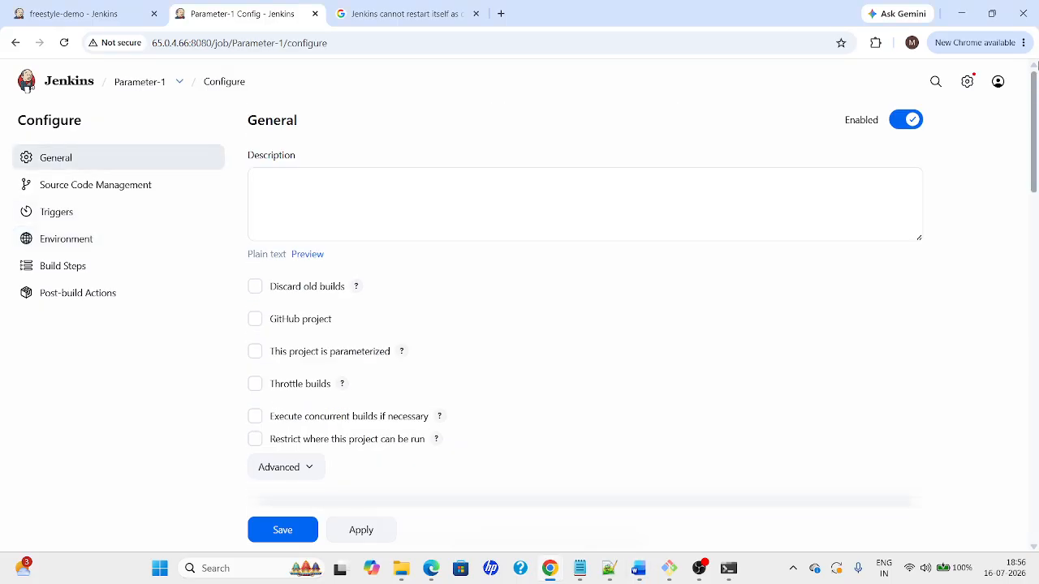
{"action": "left_click", "coordinate": [255, 352]}
{"action": "left_click", "coordinate": [337, 386]}
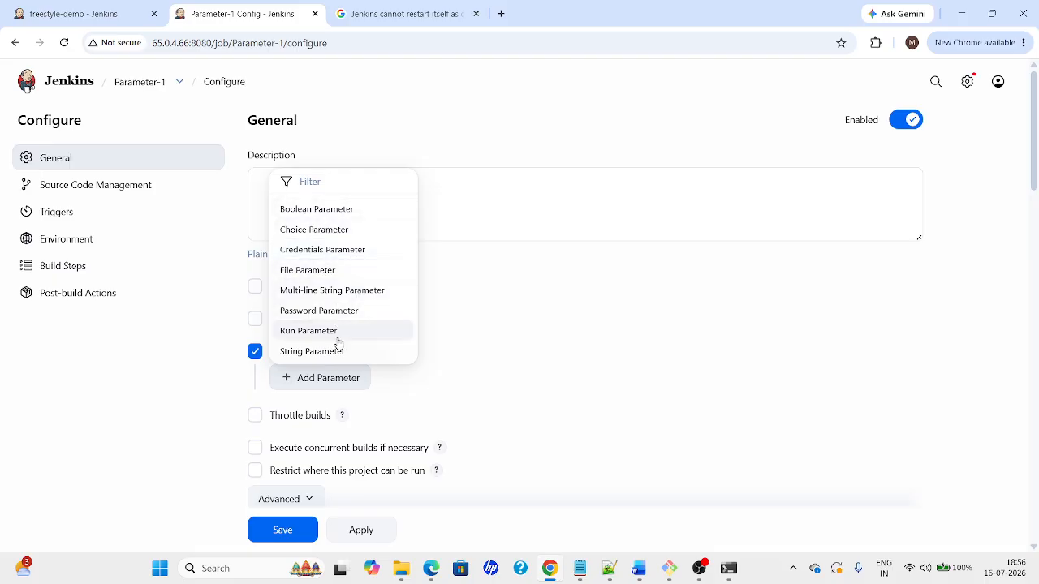
{"action": "key", "text": "alt+Tab"}
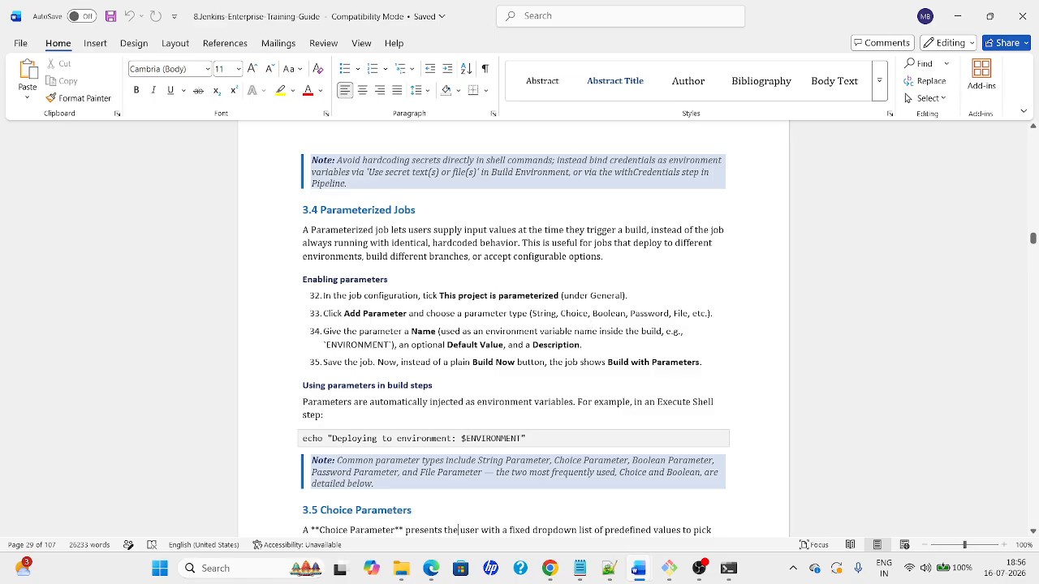
{"action": "key", "text": "alt+Tab"}
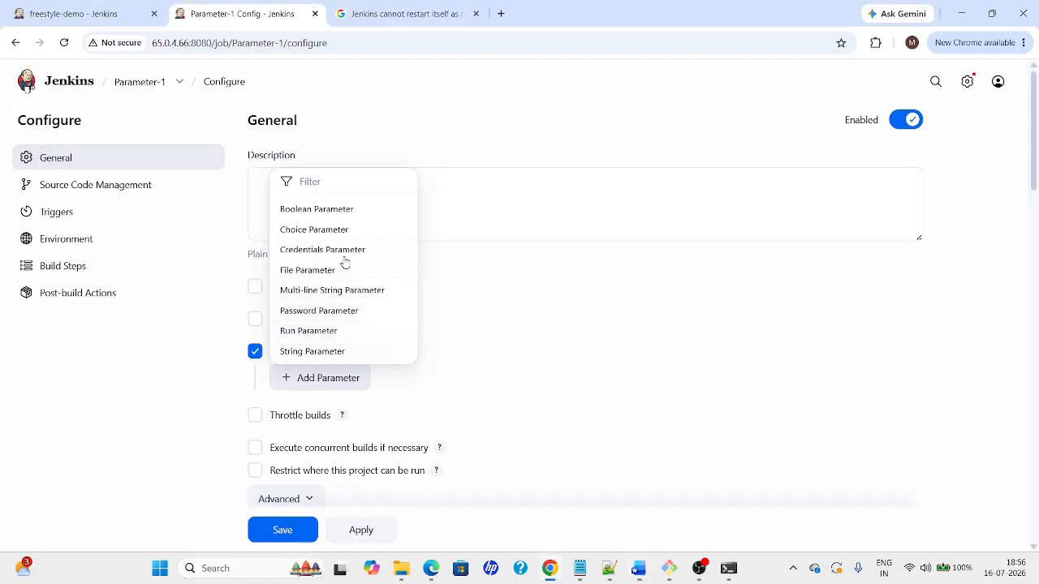
{"action": "left_click", "coordinate": [293, 354]}
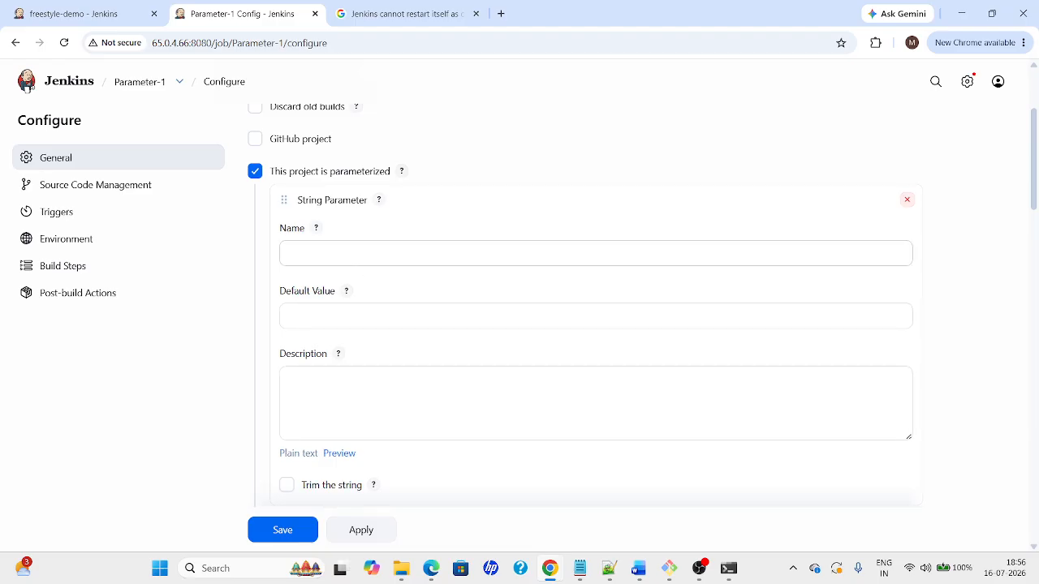
{"action": "left_click", "coordinate": [325, 253]}
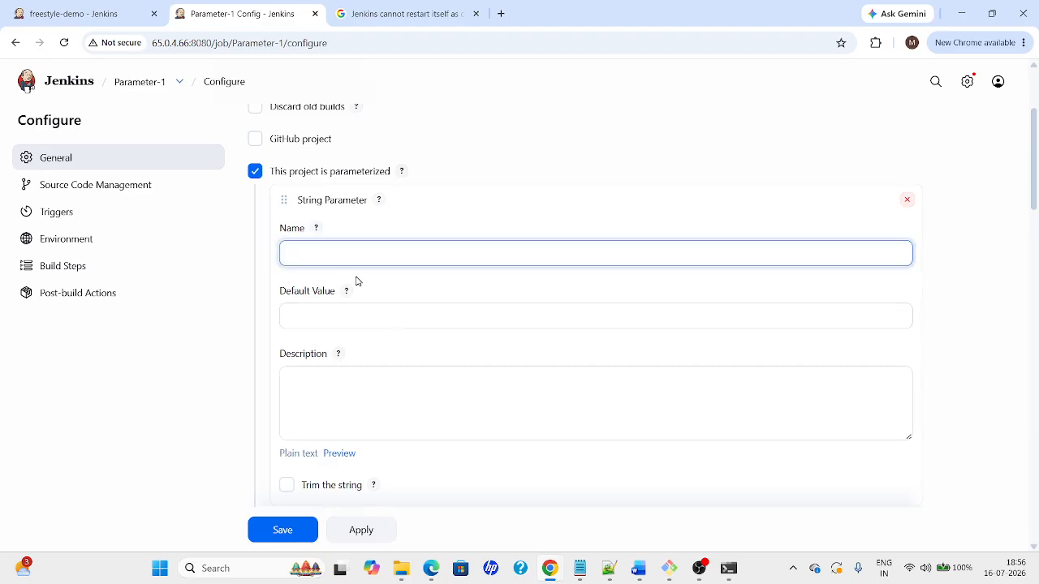
Rename the string parameter from 'demo' to Dev and clear its 'portfolio' default value
{"action": "type", "text": "demo"}
{"action": "key", "text": "Tab"}
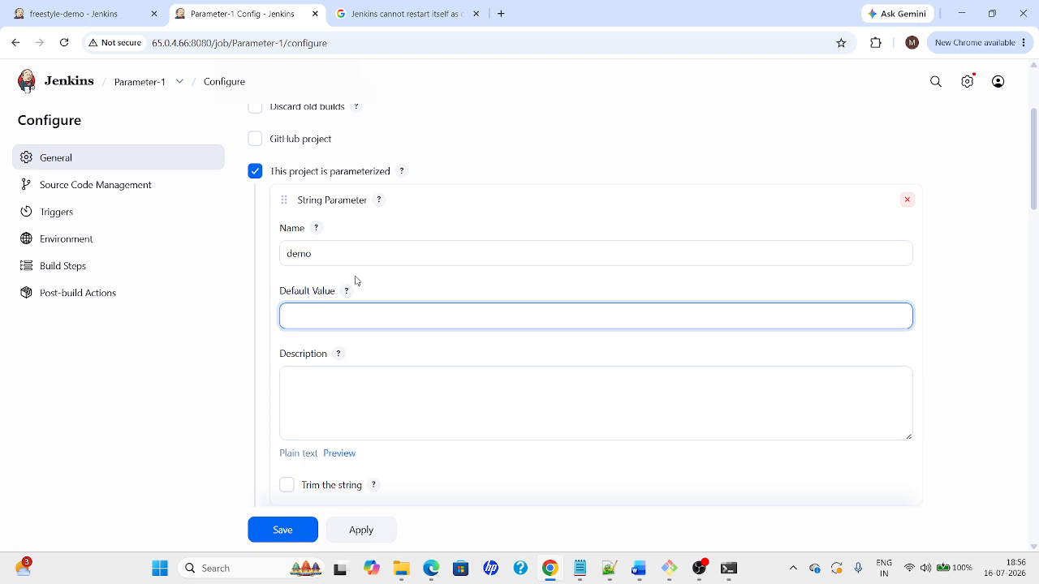
{"action": "type", "text": "portfolio"}
{"action": "key", "text": "alt+Tab"}
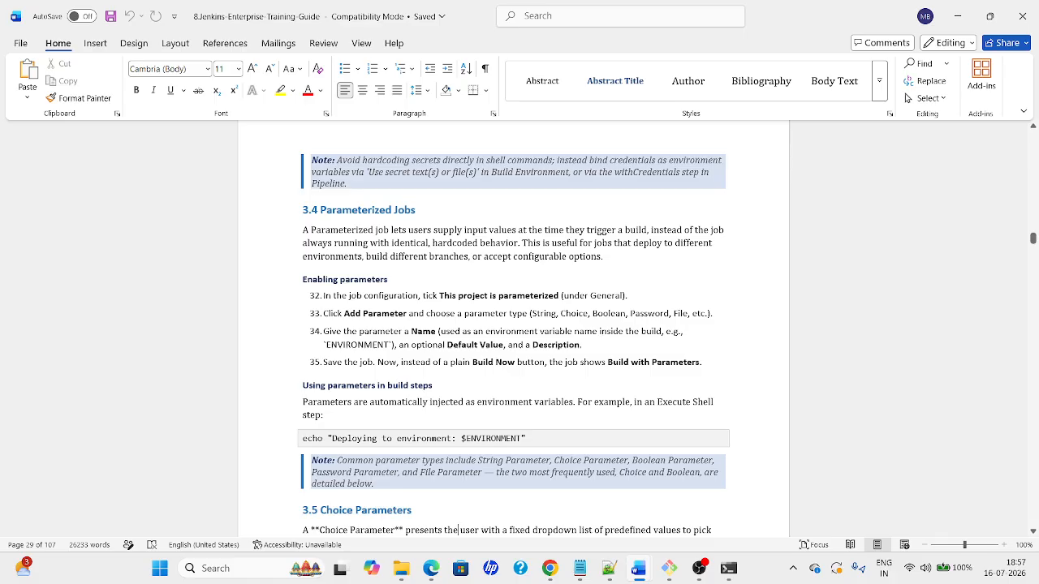
{"action": "key", "text": "alt+Tab"}
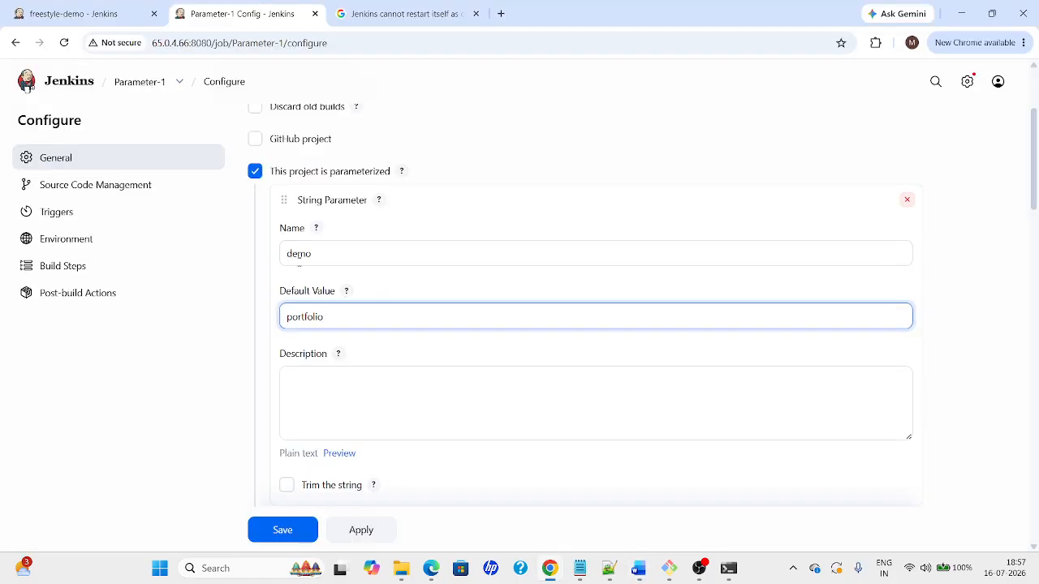
{"action": "double_click", "coordinate": [293, 253]}
{"action": "type", "text": "Dev"}
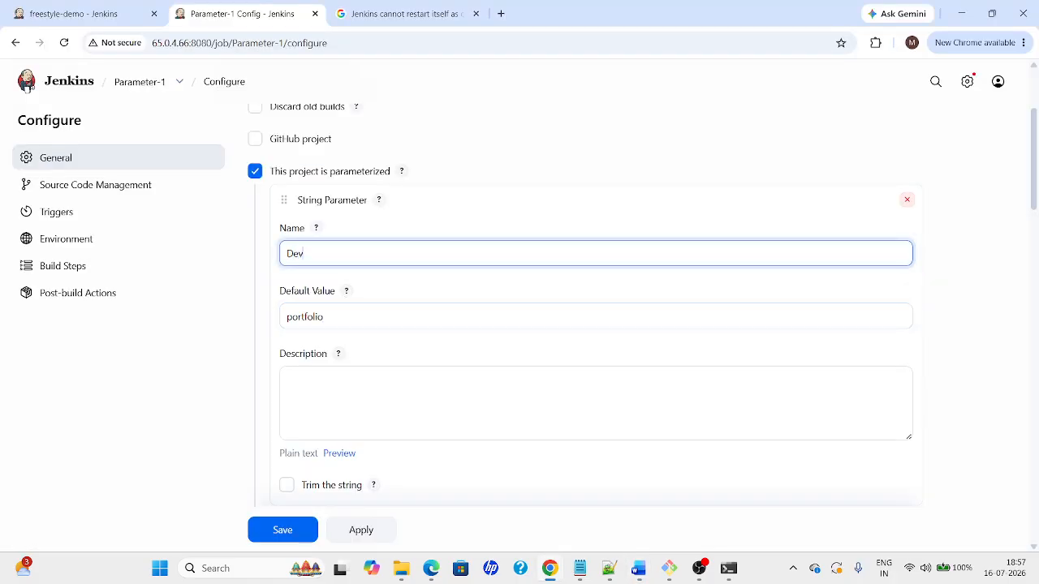
{"action": "key", "text": "alt+Tab"}
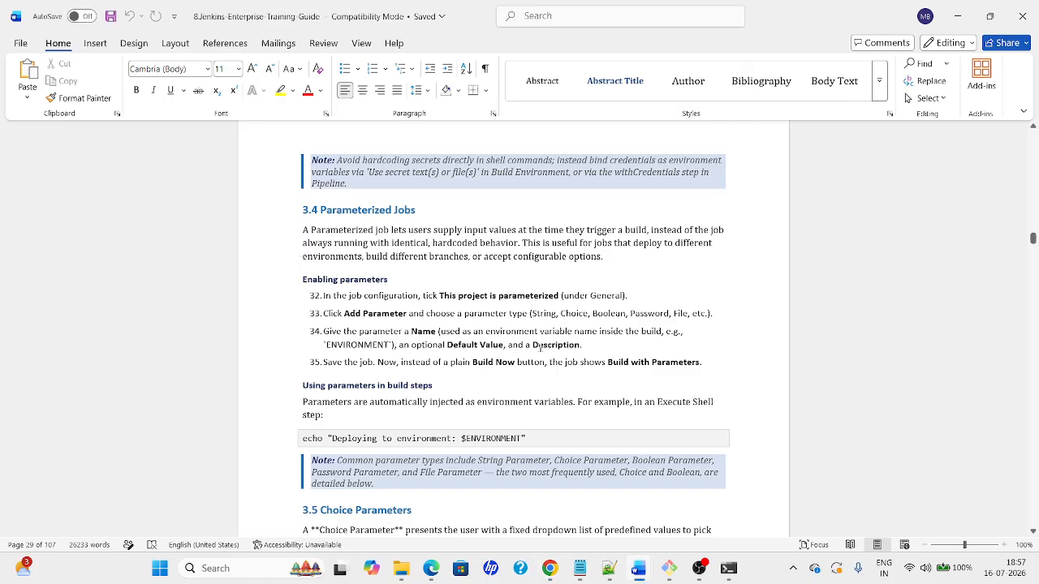
{"action": "key", "text": "alt+Tab"}
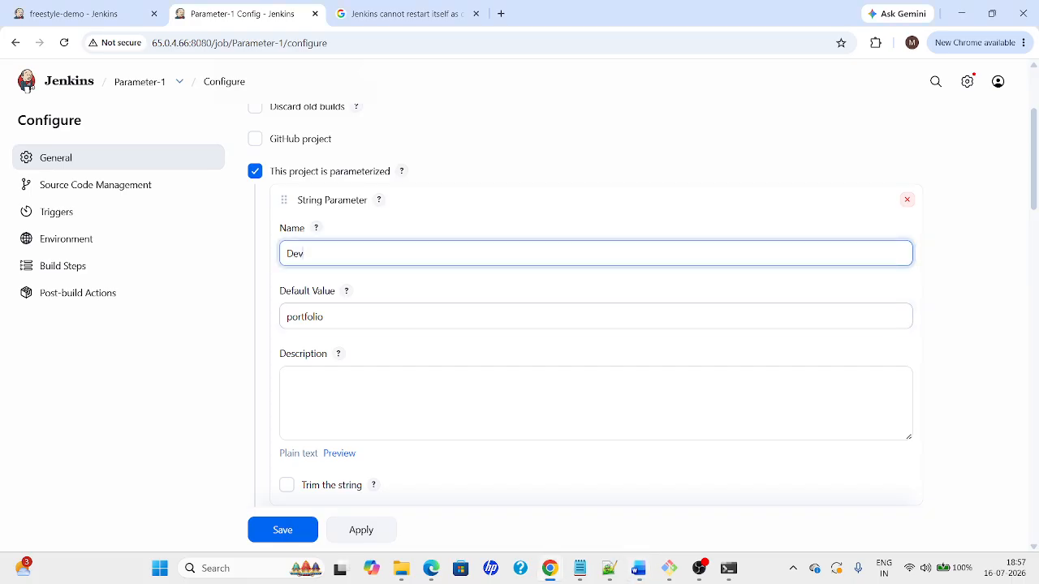
{"action": "key", "text": "Tab"}
{"action": "key", "text": "BackSpace"}
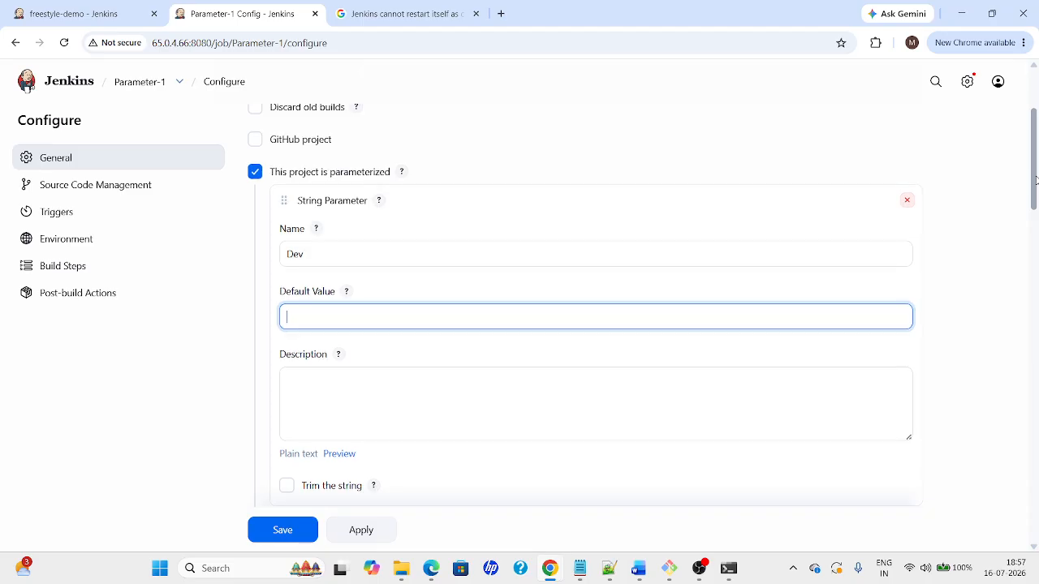
Give the parameter the description 'Parameterized build', then apply and save the job
{"action": "left_click_drag", "start_coordinate": [1036, 180], "coordinate": [1036, 230]}
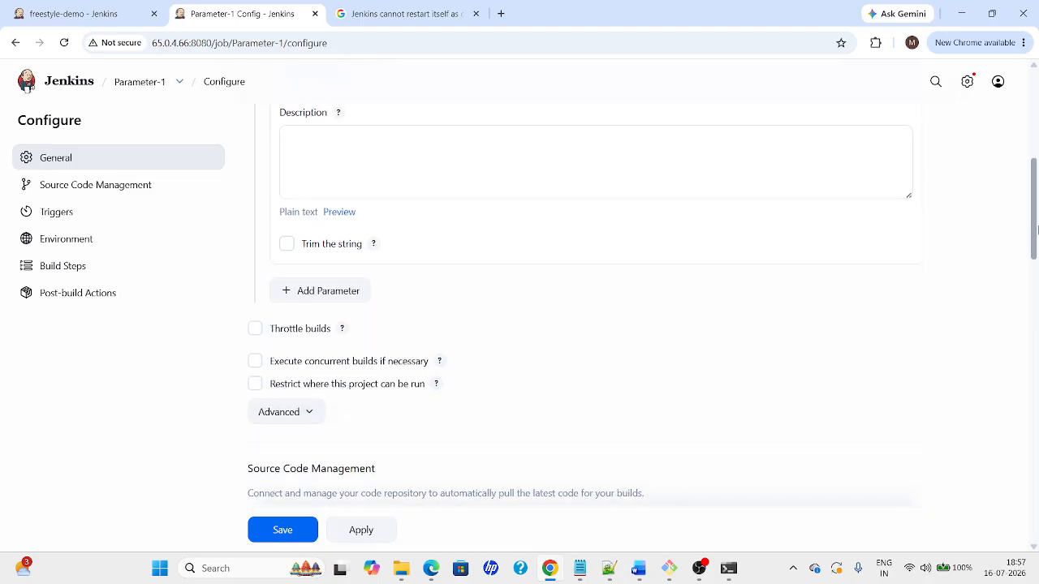
{"action": "left_click", "coordinate": [550, 181]}
{"action": "type", "text": "Param"}
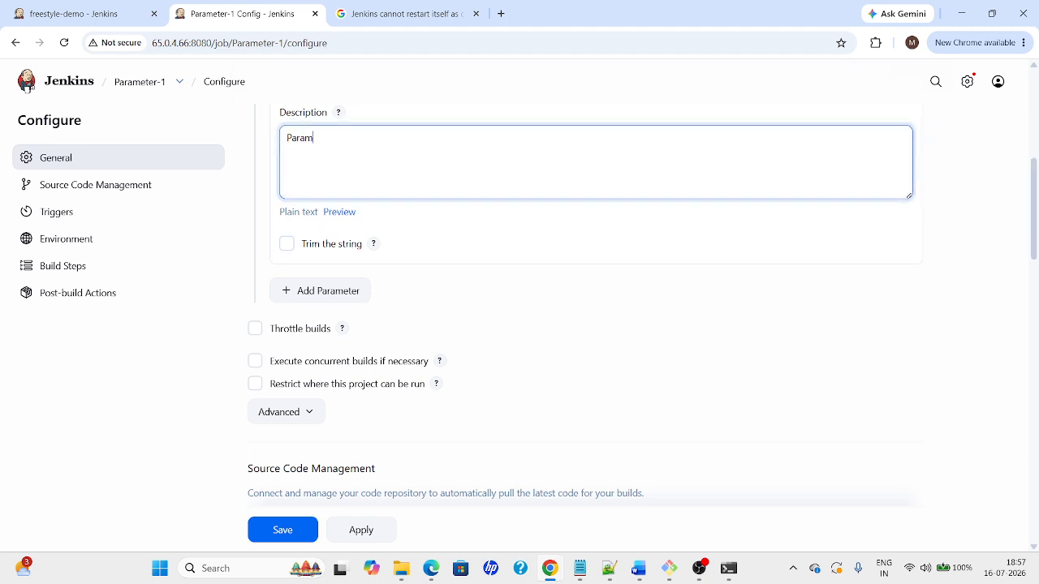
{"action": "type", "text": "eterixe"}
{"action": "key", "text": "BackSpace"}
{"action": "type", "text": "ed build"}
{"action": "key", "text": "alt+Tab"}
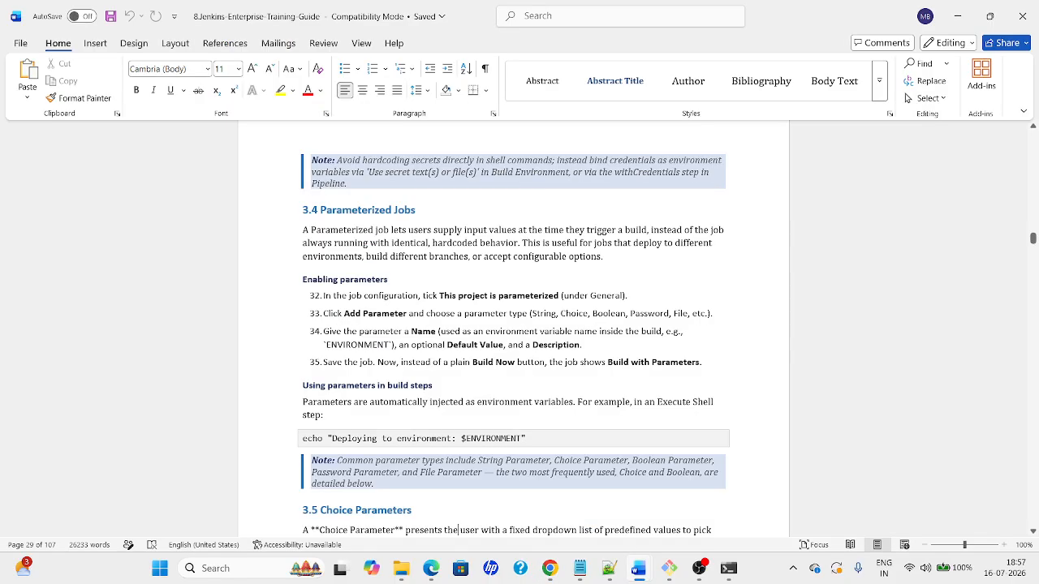
{"action": "key", "text": "alt+Tab"}
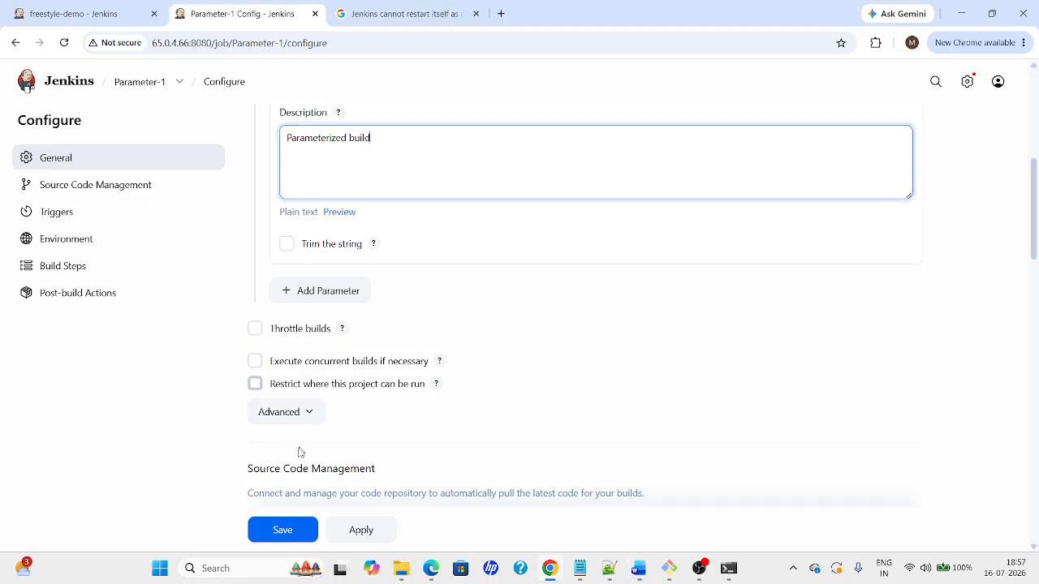
{"action": "left_click", "coordinate": [355, 531]}
{"action": "left_click", "coordinate": [292, 529]}
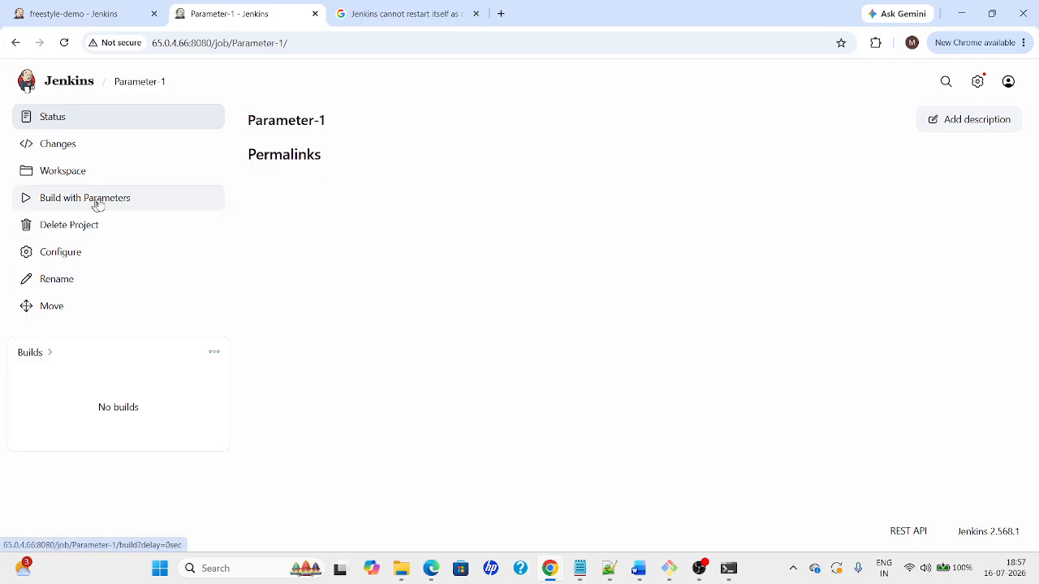
Launch build #1 of Parameter-1 from Build with Parameters, leaving the Dev value empty
{"action": "left_click", "coordinate": [117, 204]}
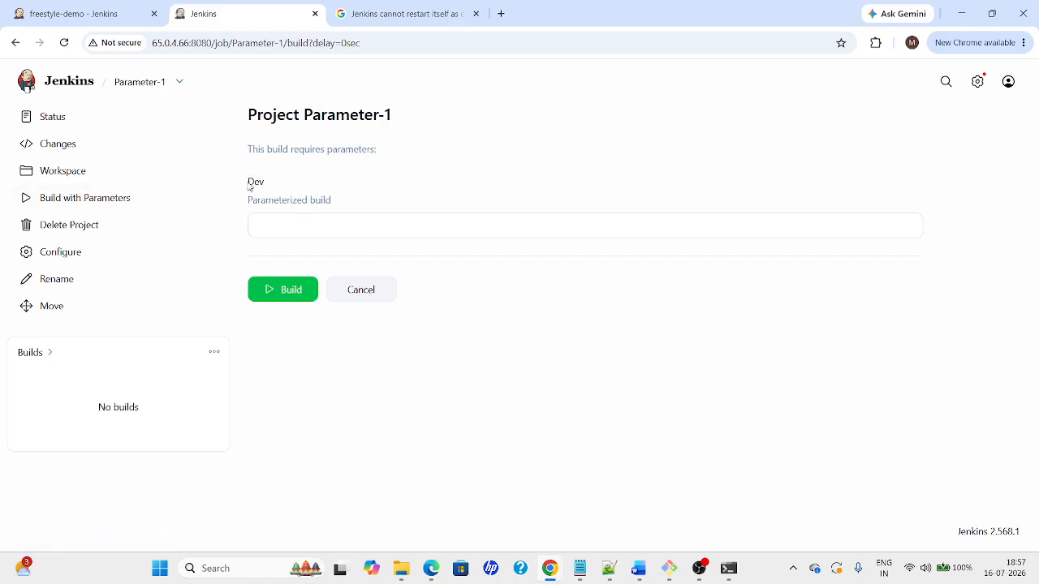
{"action": "left_click_drag", "start_coordinate": [250, 187], "coordinate": [328, 203]}
{"action": "left_click", "coordinate": [365, 226]}
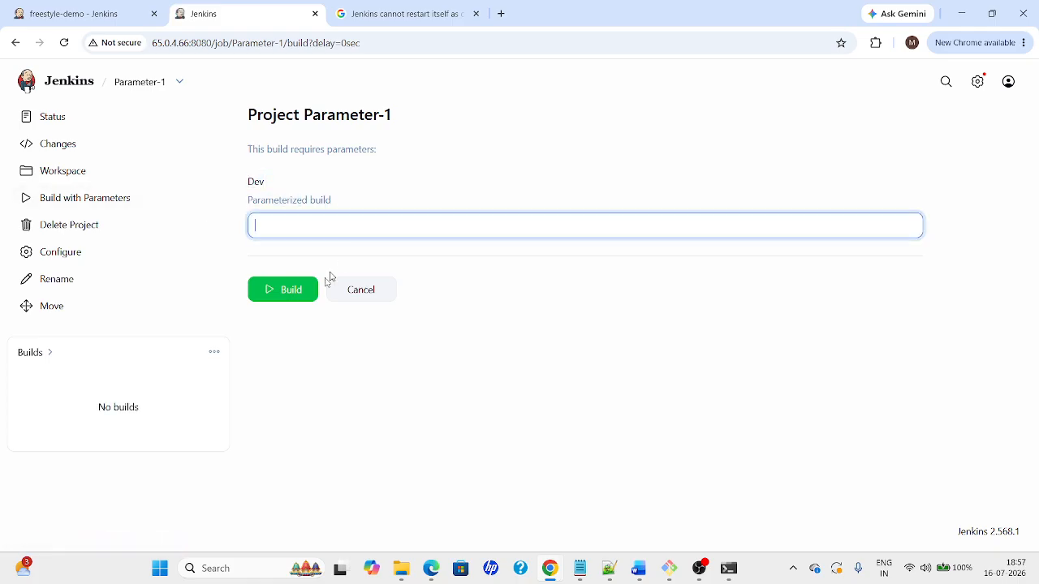
{"action": "left_click", "coordinate": [274, 295]}
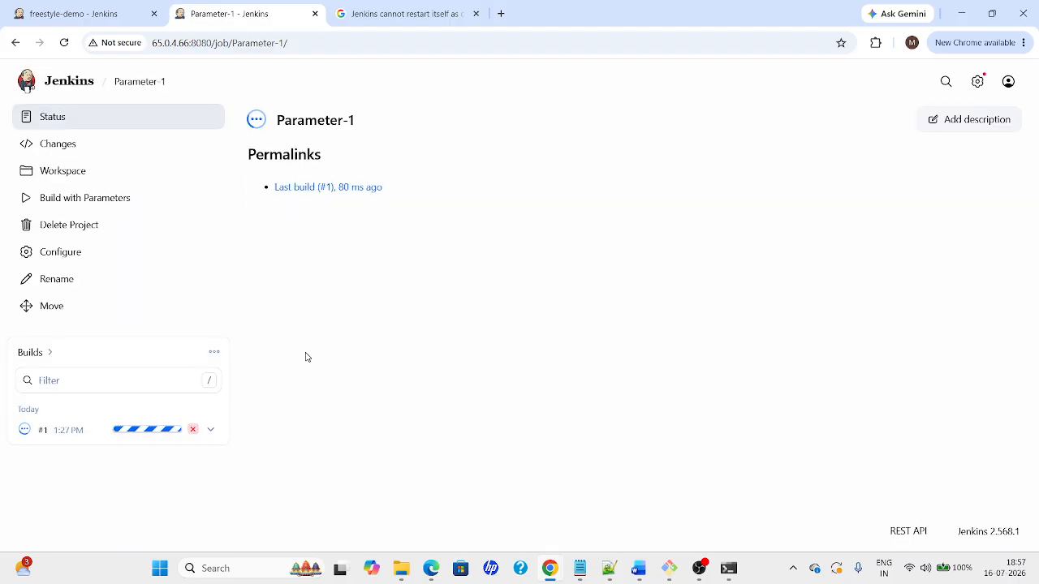
{"action": "key", "text": "alt+Tab"}
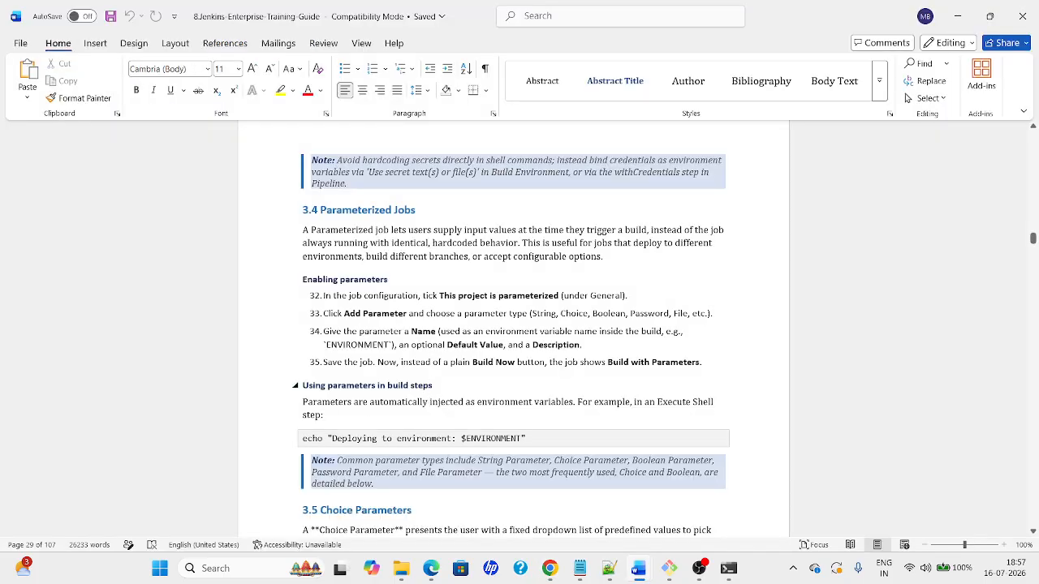
Look over ENVIRONMENT in the guide's echo example and step 34, then return to Jenkins
{"action": "left_click", "coordinate": [425, 438]}
{"action": "double_click", "coordinate": [492, 438]}
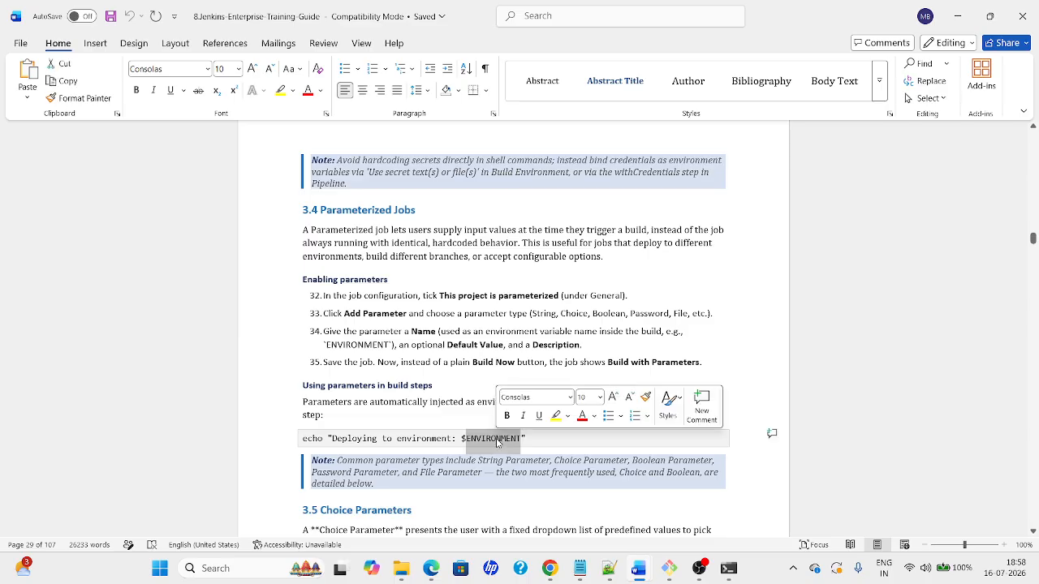
{"action": "double_click", "coordinate": [357, 345]}
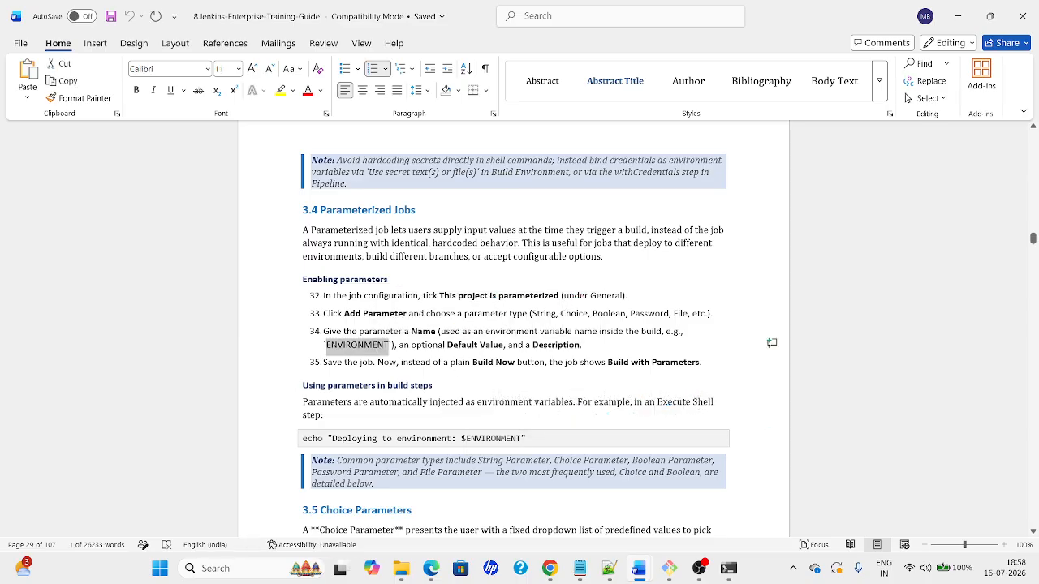
{"action": "left_click", "coordinate": [550, 569]}
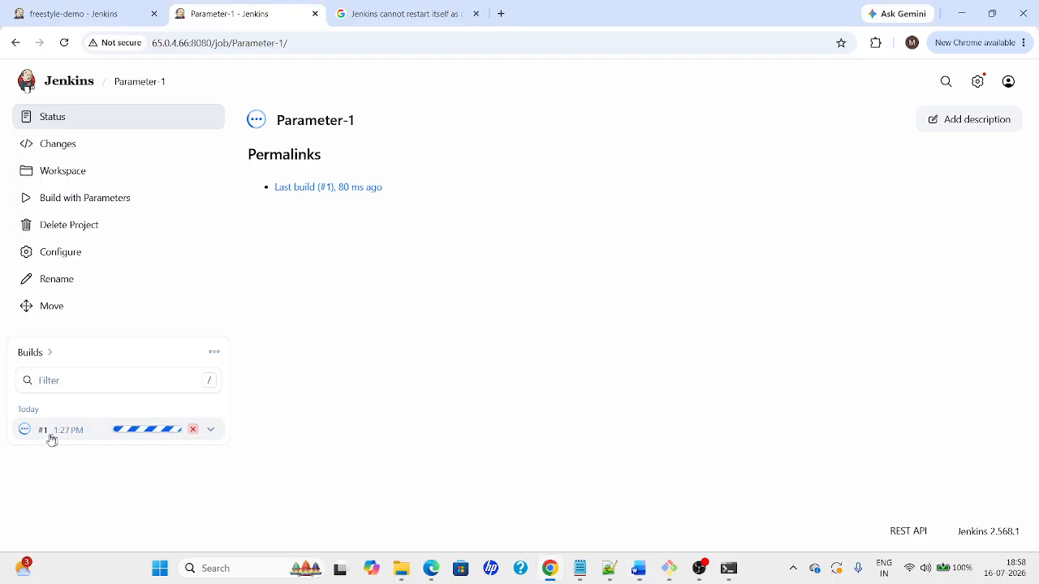
Check build #1's console output, then reopen Parameter-1's Configure page
{"action": "left_click", "coordinate": [22, 431]}
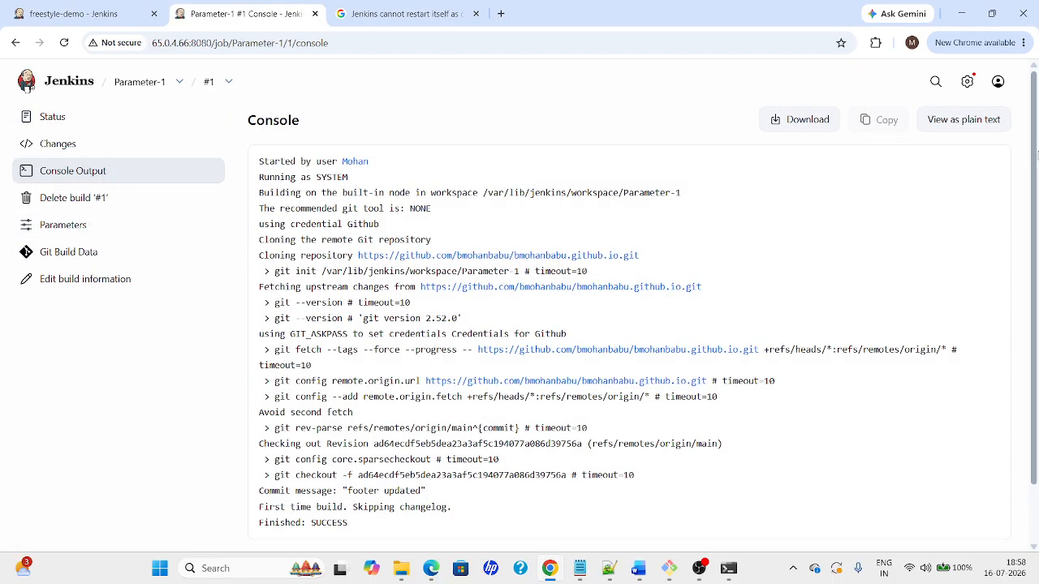
{"action": "scroll", "coordinate": [1036, 174], "scroll_direction": "down", "scroll_amount": 1}
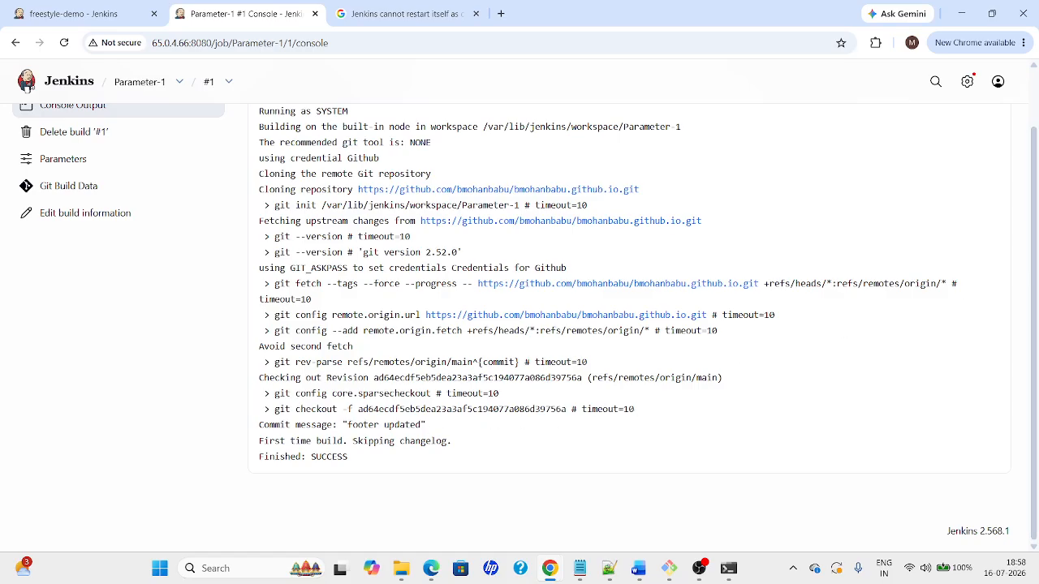
{"action": "scroll", "coordinate": [877, 167], "scroll_direction": "up", "scroll_amount": 1}
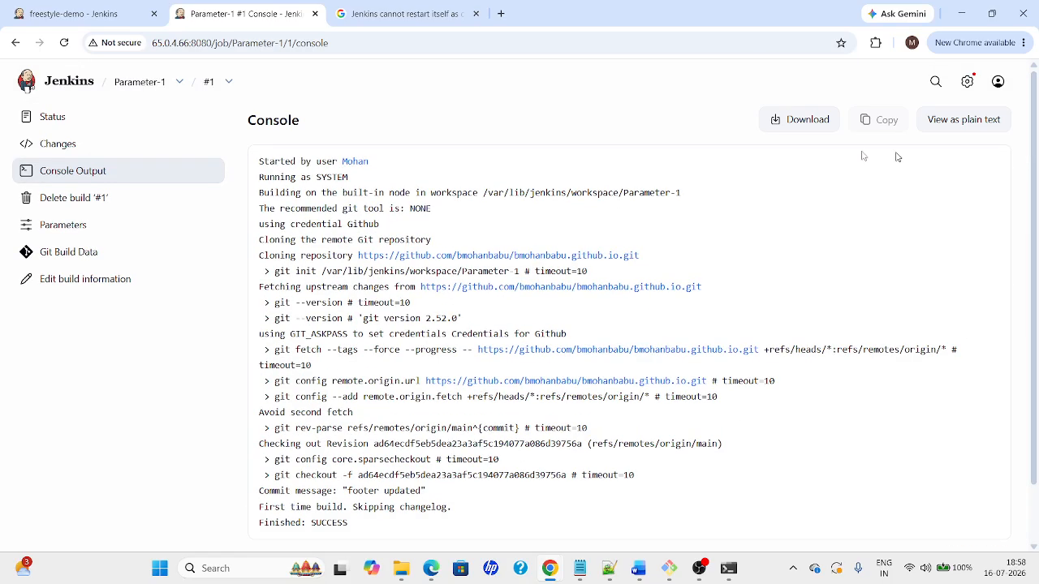
{"action": "left_click", "coordinate": [136, 83]}
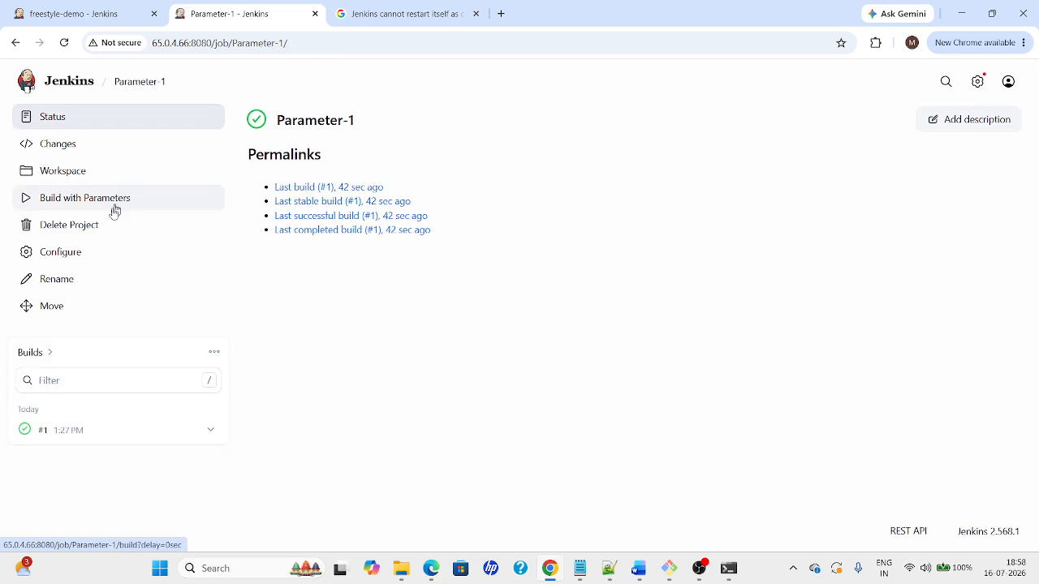
{"action": "left_click", "coordinate": [45, 252]}
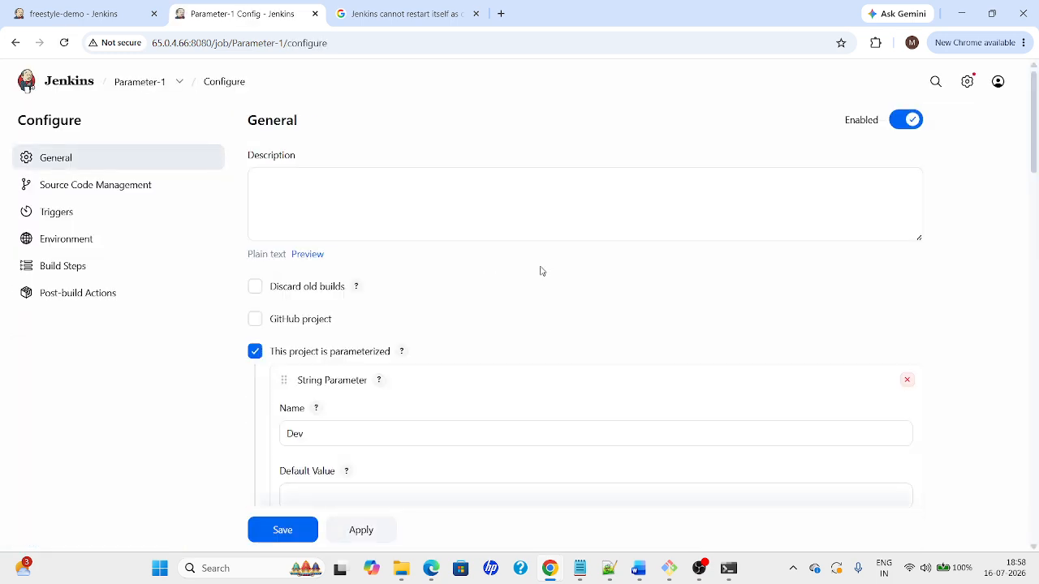
Add an Execute shell build step to Parameter-1
{"action": "left_click_drag", "start_coordinate": [1037, 118], "coordinate": [1035, 453]}
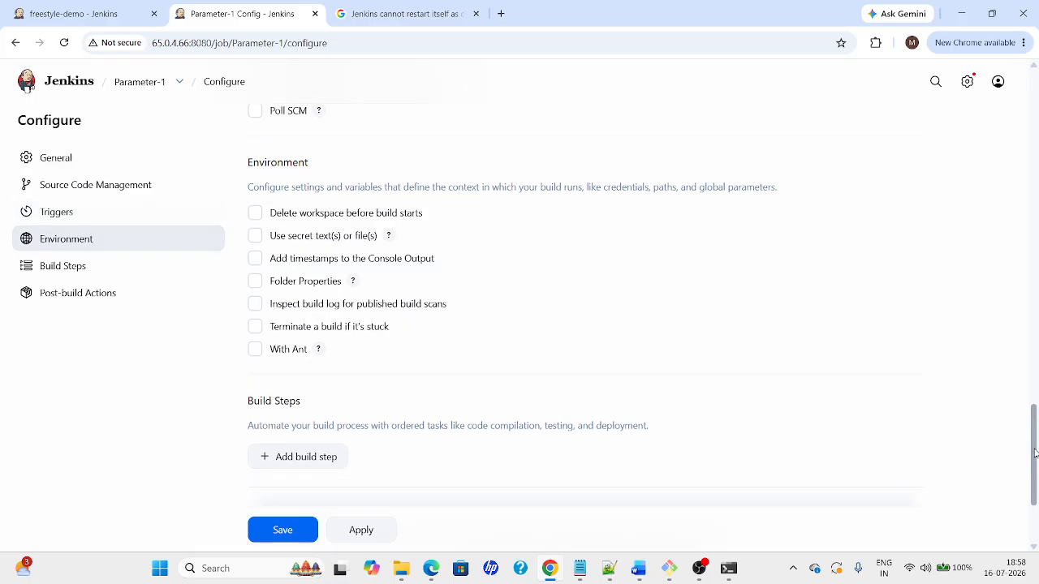
{"action": "left_click", "coordinate": [325, 463]}
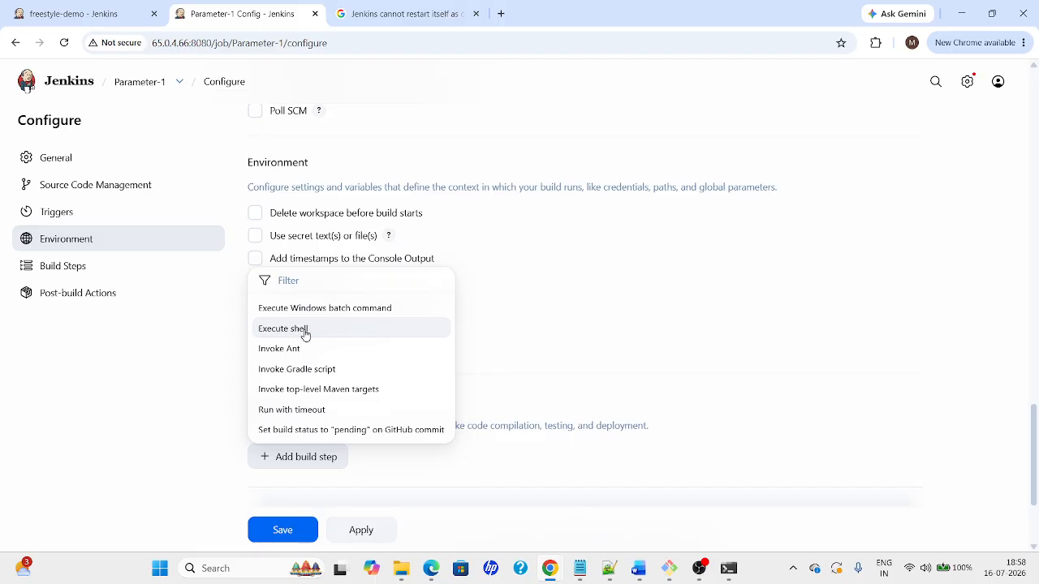
{"action": "left_click", "coordinate": [305, 335]}
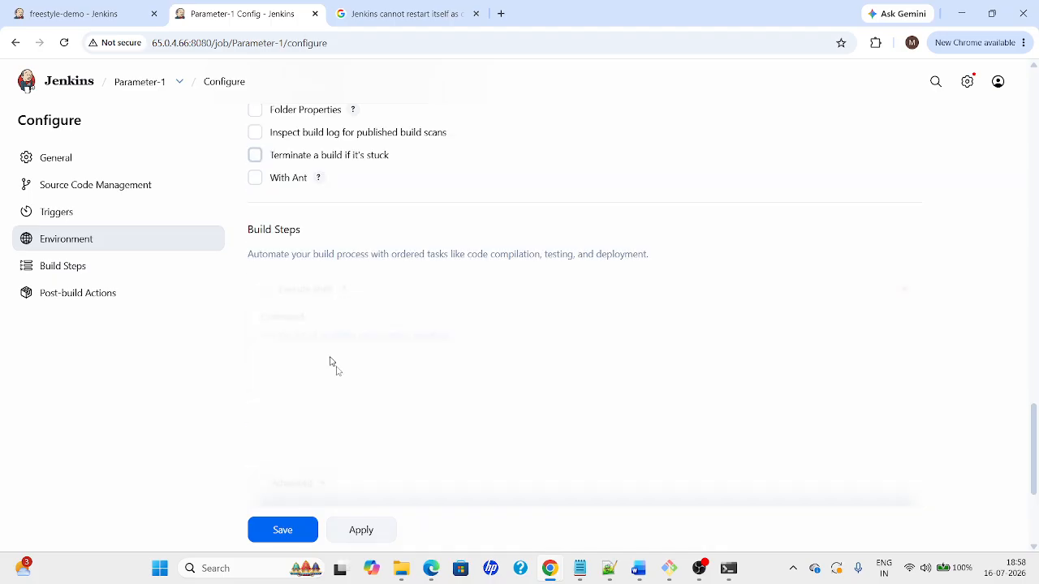
{"action": "left_click", "coordinate": [313, 377]}
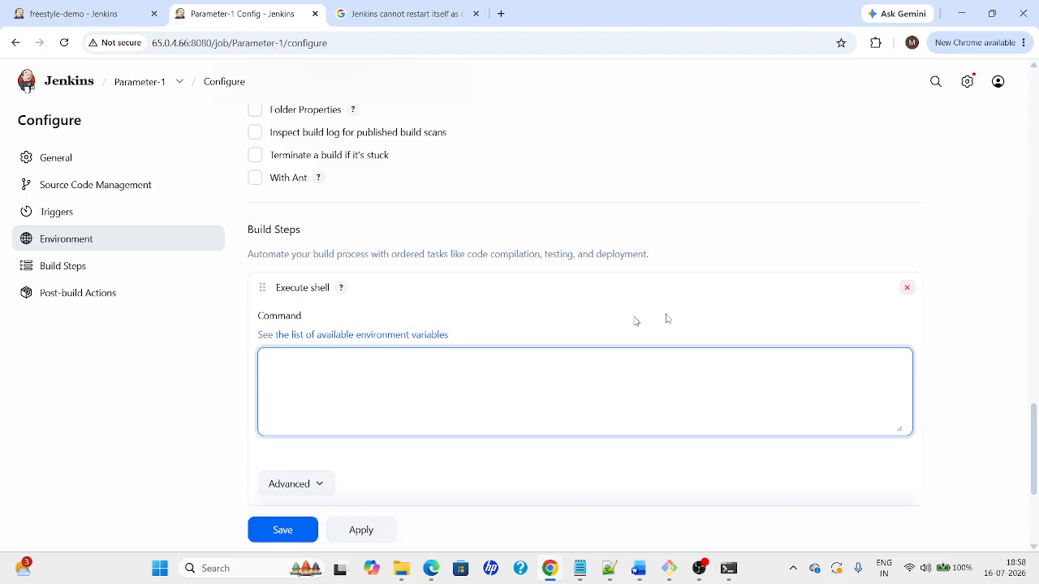
{"action": "left_click_drag", "start_coordinate": [1037, 457], "coordinate": [1020, 151]}
{"action": "scroll", "coordinate": [1010, 122], "scroll_direction": "up", "scroll_amount": 2}
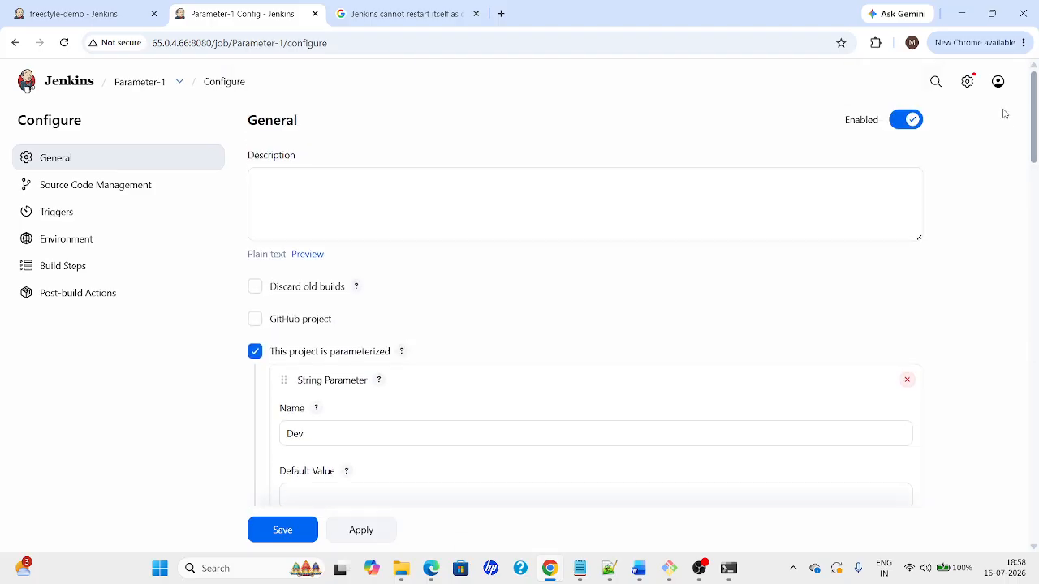
{"action": "scroll", "coordinate": [1006, 154], "scroll_direction": "down", "scroll_amount": 7}
{"action": "scroll", "coordinate": [1007, 243], "scroll_direction": "down", "scroll_amount": 2}
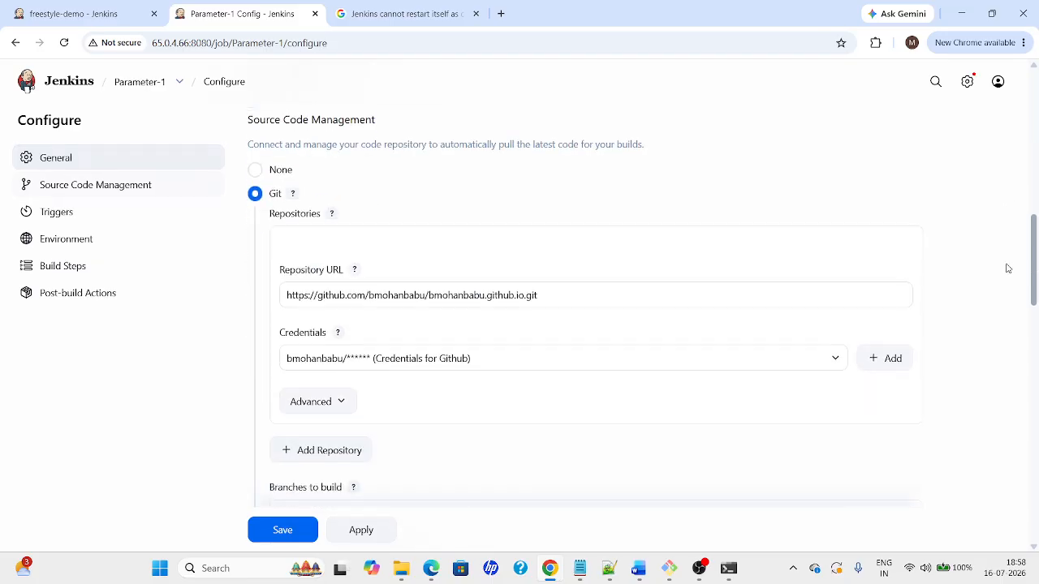
{"action": "scroll", "coordinate": [999, 235], "scroll_direction": "up", "scroll_amount": 2}
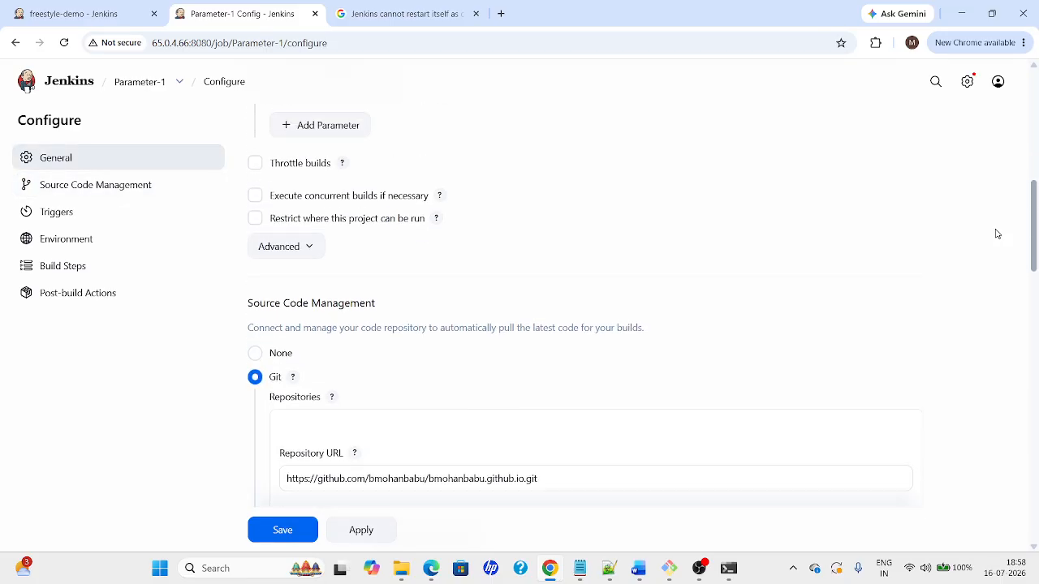
Enter echo "welcome to docker" and a second line starting with docker in the shell command
{"action": "left_click", "coordinate": [256, 219]}
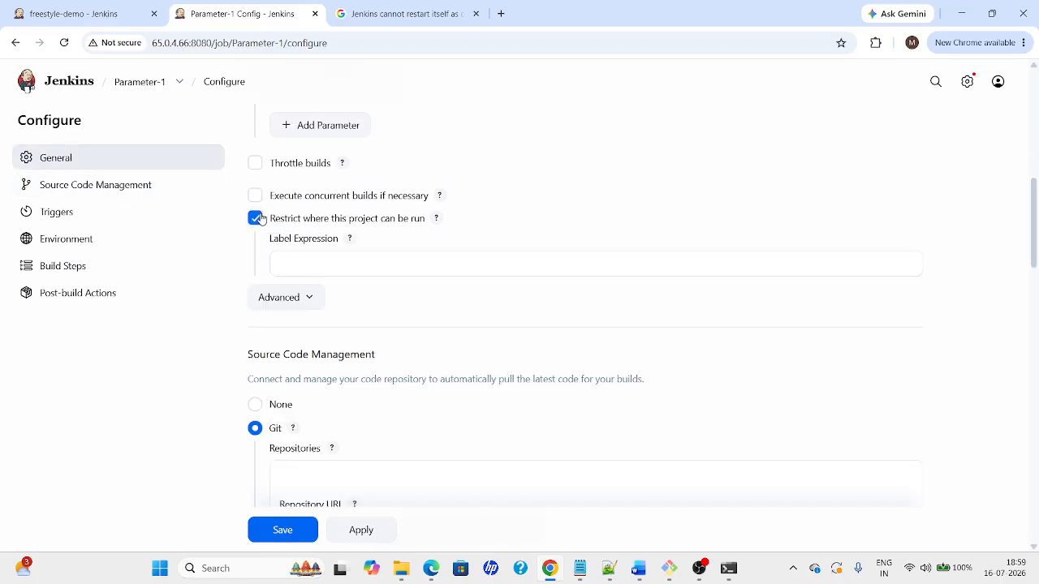
{"action": "left_click", "coordinate": [256, 219]}
{"action": "left_click_drag", "start_coordinate": [1034, 195], "coordinate": [1034, 404]}
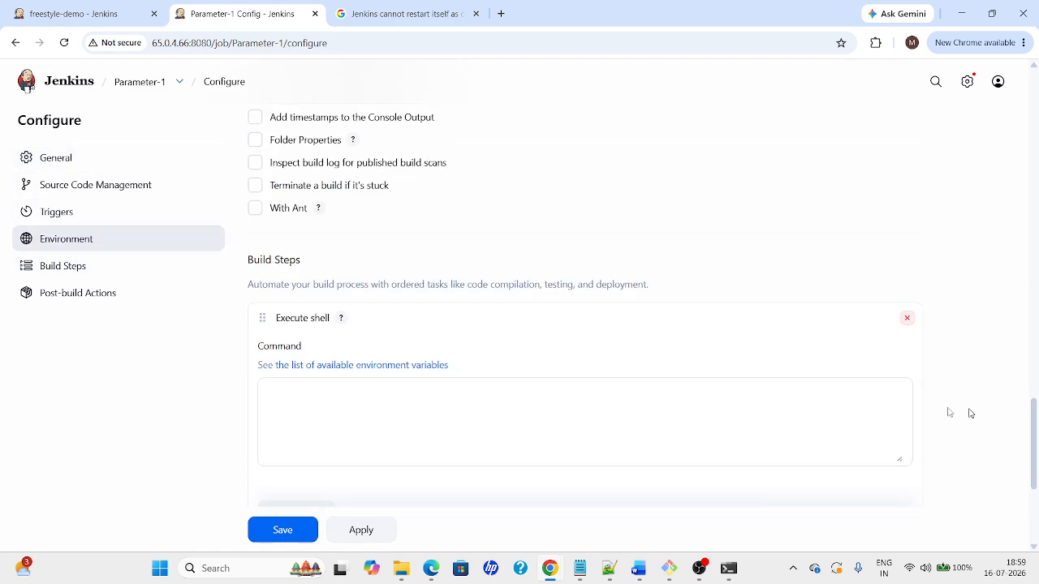
{"action": "left_click", "coordinate": [266, 391]}
{"action": "type", "text": "echo"}
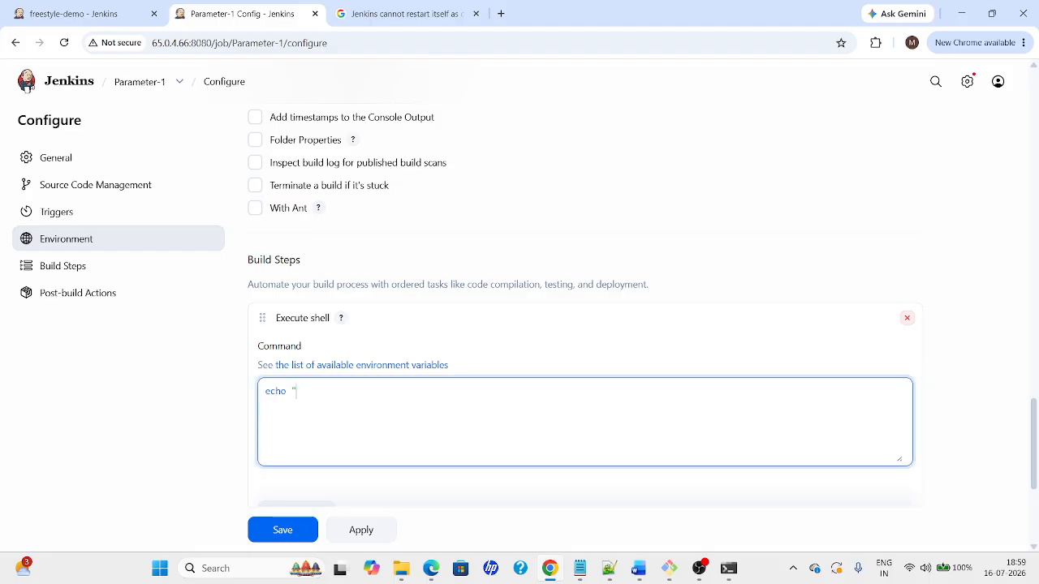
{"action": "type", "text": " \"we"}
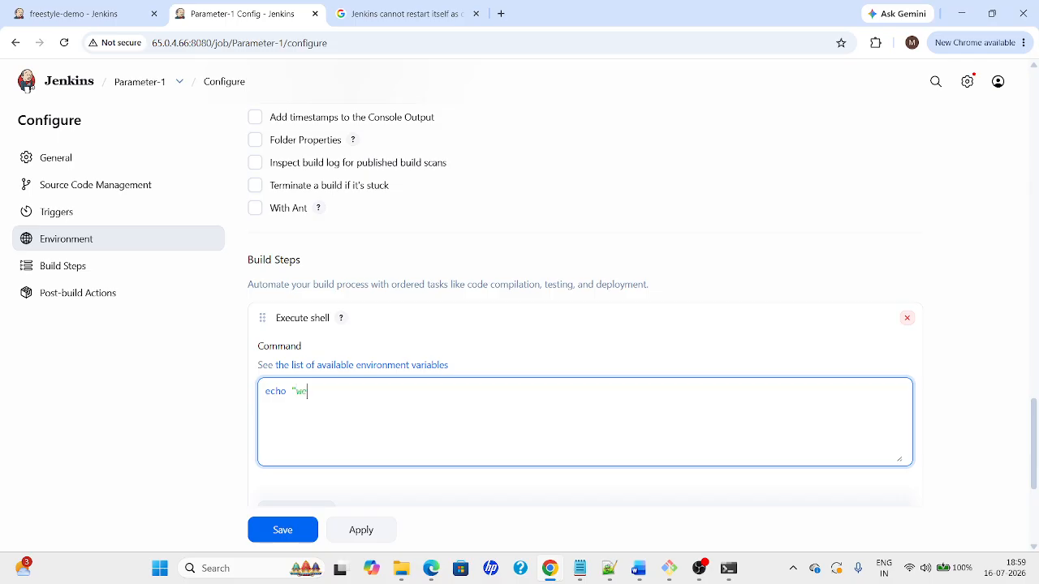
{"action": "type", "text": "lcome to docker\""}
{"action": "key", "text": "Return"}
{"action": "type", "text": "docker"}
Run docker images in the server terminal and come back to the browser
{"action": "key", "text": "alt+Tab"}
{"action": "key", "text": "alt+Tab"}
{"action": "key", "text": "alt+Tab"}
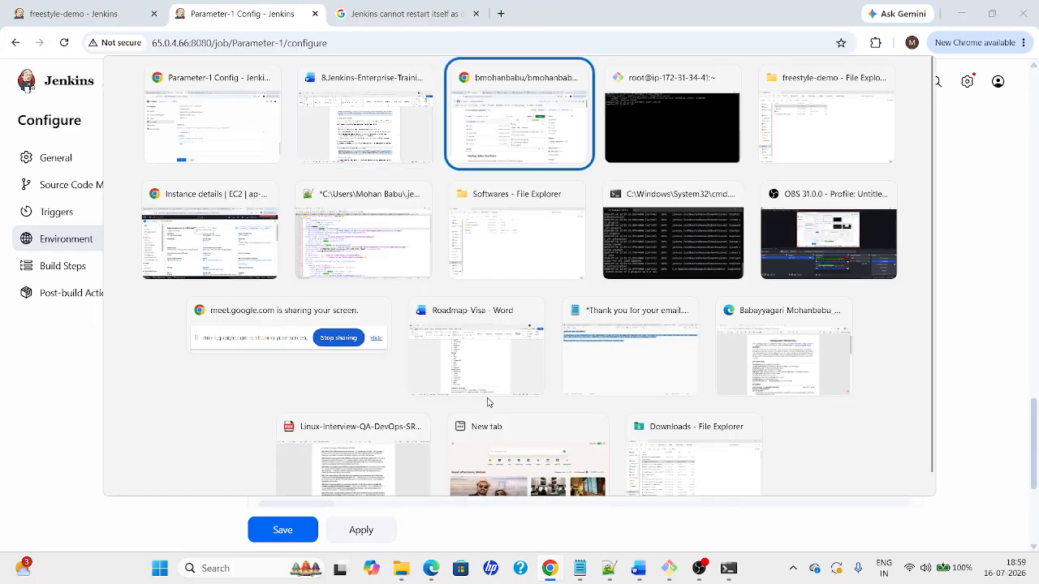
{"action": "type", "text": "docke"}
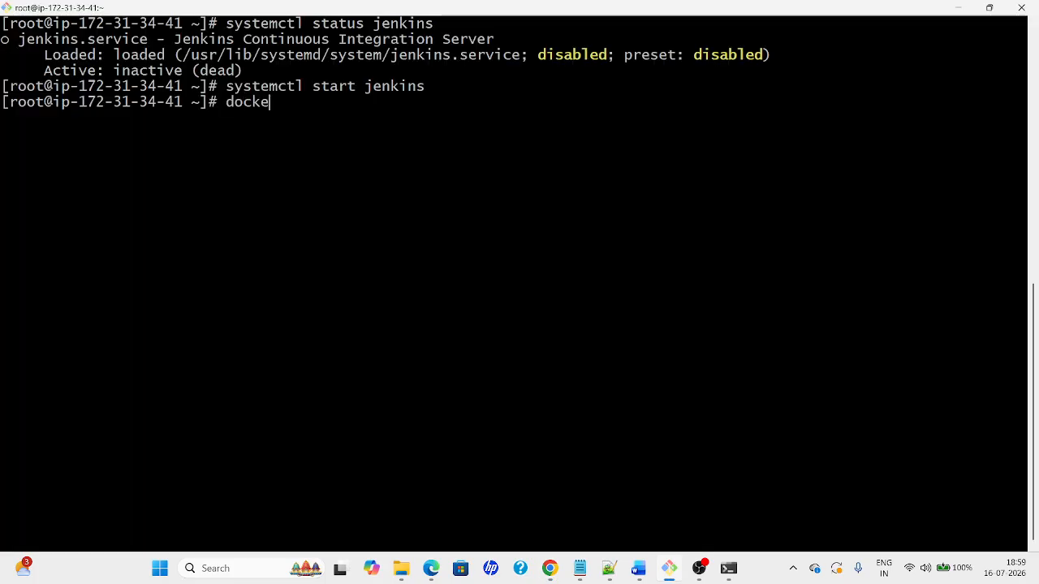
{"action": "type", "text": "r images"}
{"action": "key", "text": "Return"}
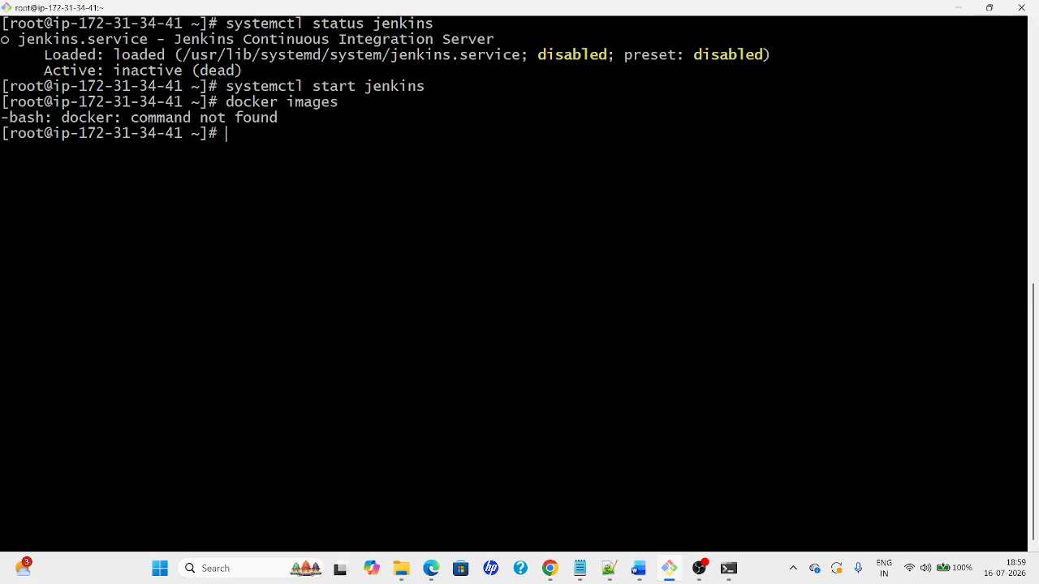
{"action": "key", "text": "alt+Tab"}
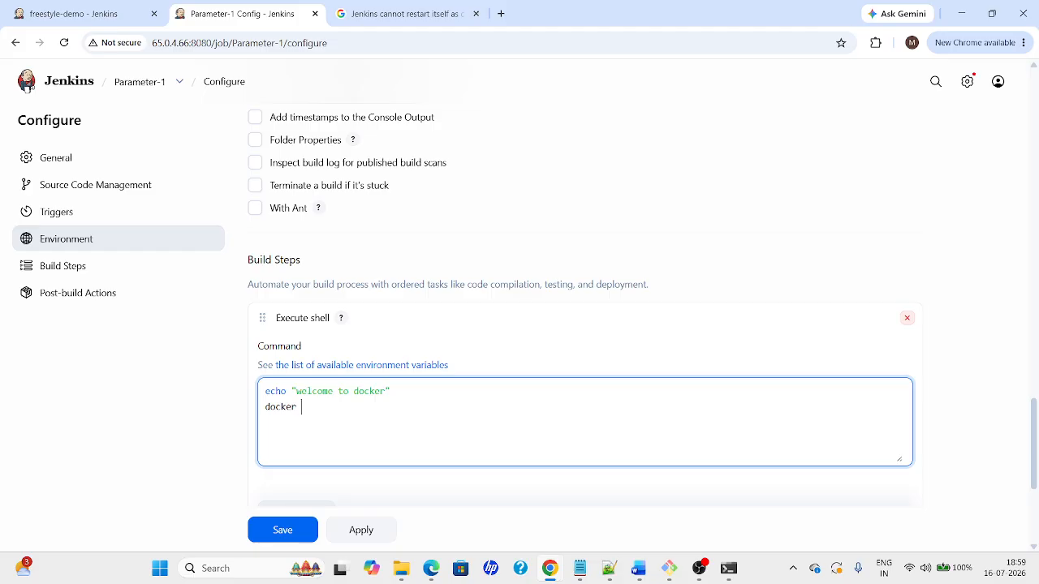
Complete the shell line as docker --version and save Parameter-1's configuration
{"action": "type", "text": "--version"}
{"action": "left_click", "coordinate": [361, 532]}
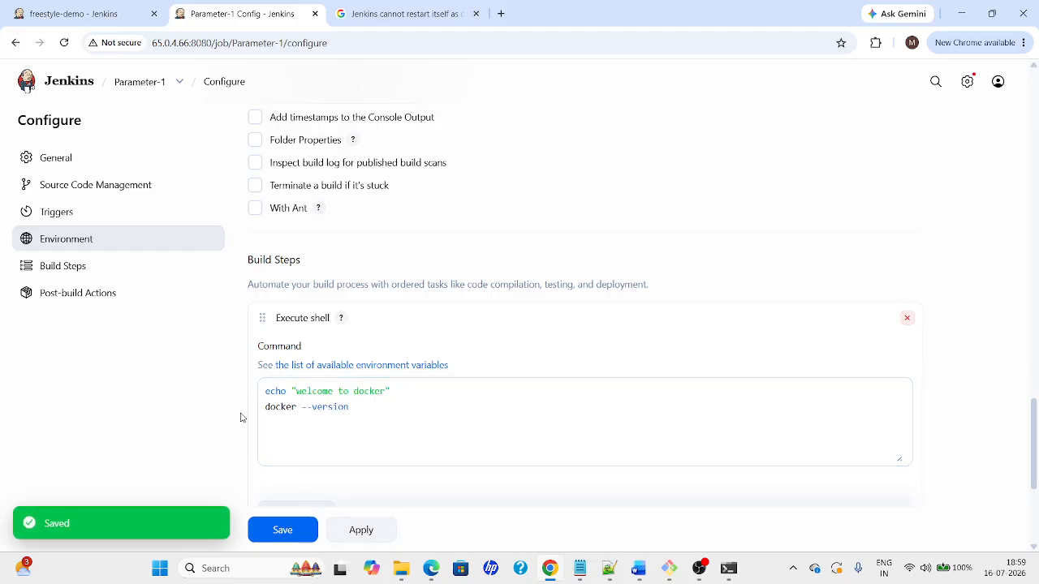
{"action": "left_click", "coordinate": [135, 86]}
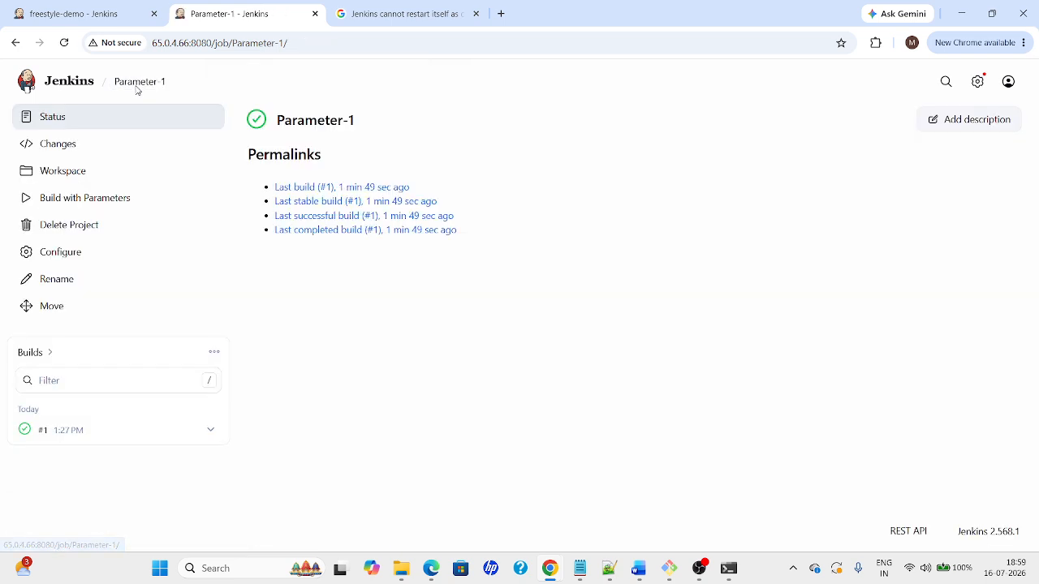
{"action": "left_click", "coordinate": [47, 253]}
{"action": "left_click_drag", "start_coordinate": [1026, 153], "coordinate": [1017, 187]}
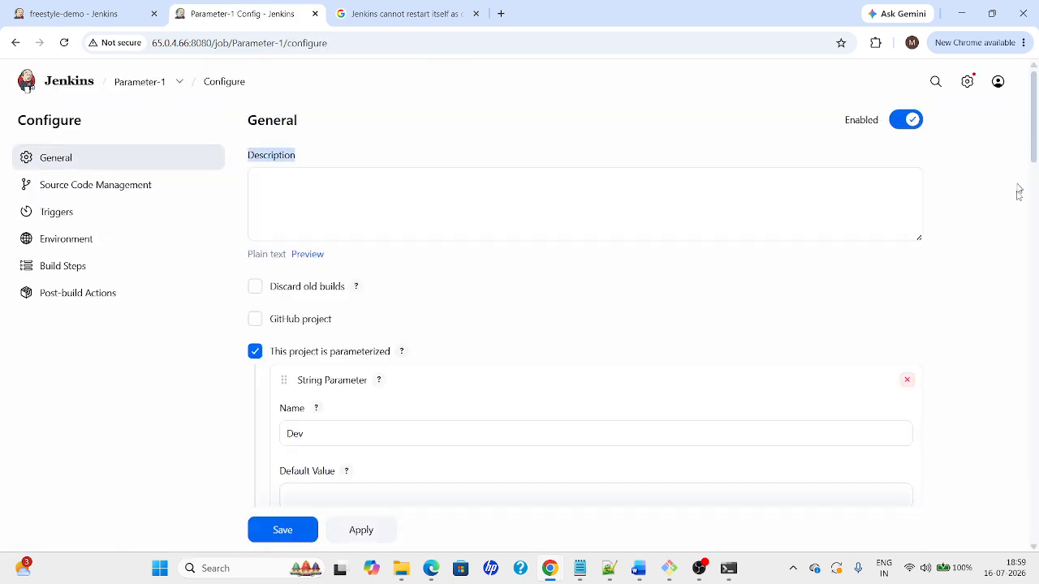
{"action": "left_click_drag", "start_coordinate": [1034, 132], "coordinate": [1030, 500]}
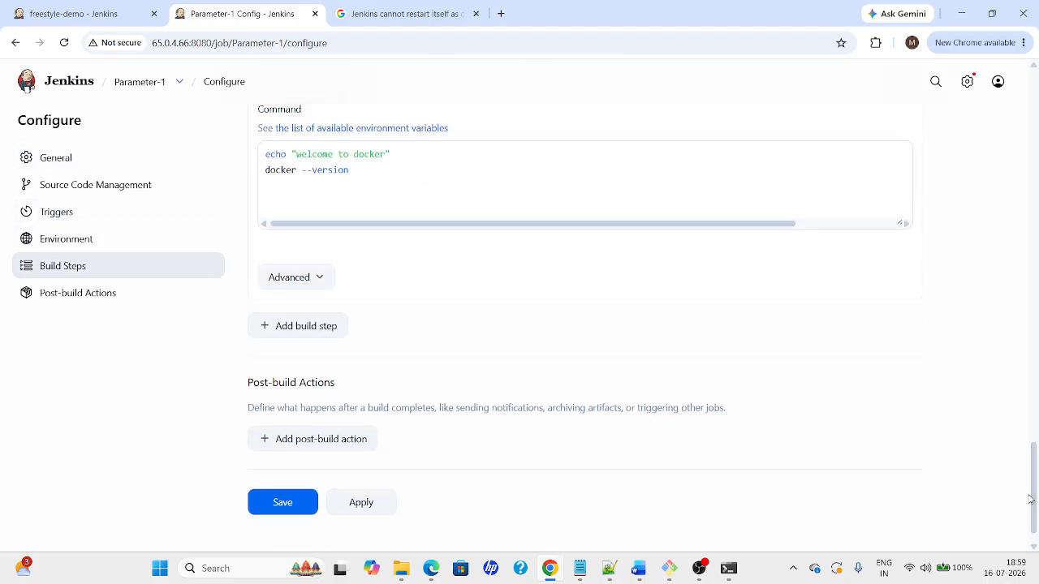
{"action": "left_click", "coordinate": [292, 508]}
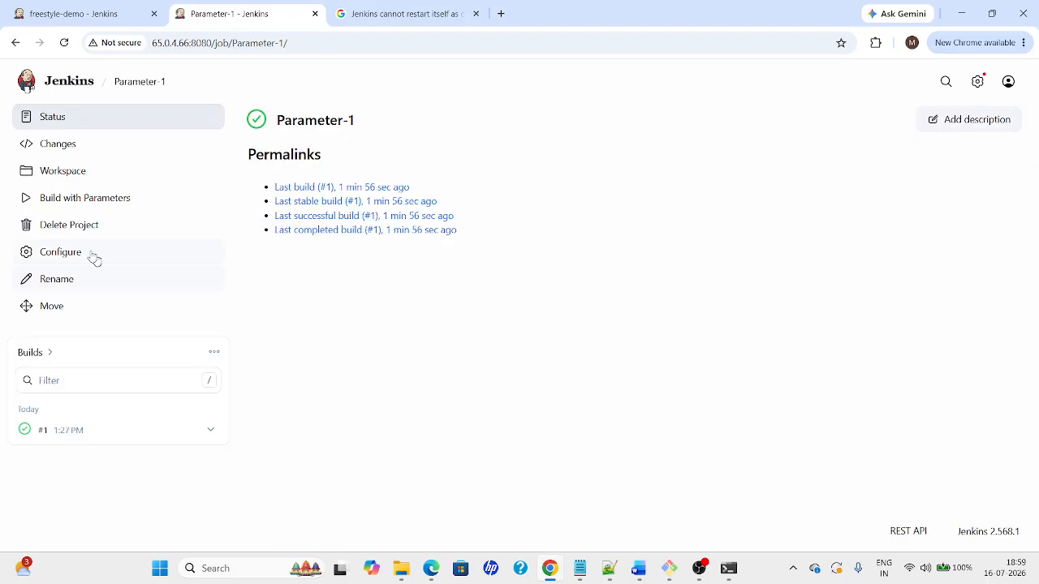
{"action": "left_click", "coordinate": [64, 203]}
Run build #2 of Parameter-1 and open its console output
{"action": "left_click", "coordinate": [361, 234]}
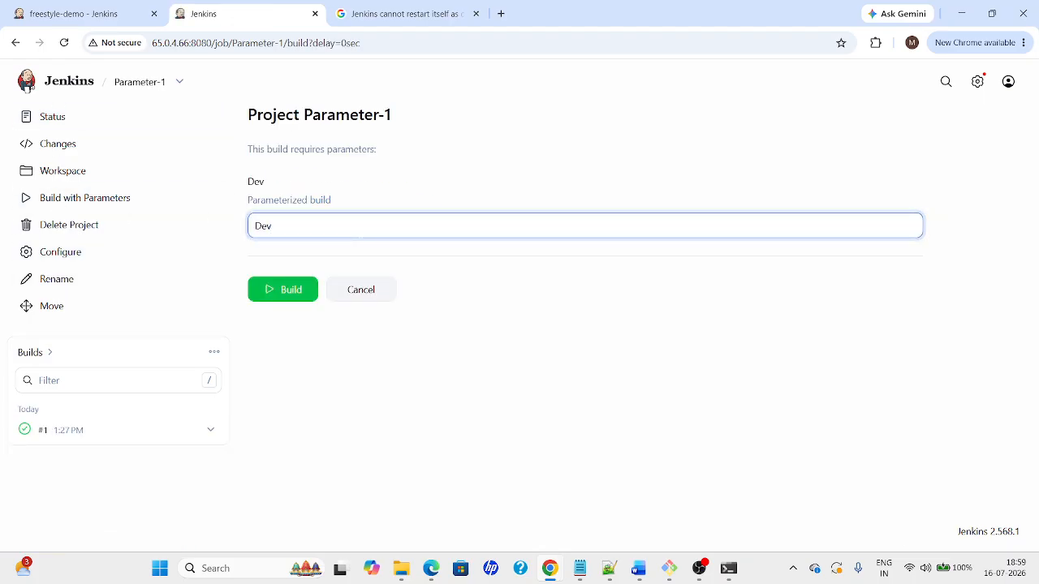
{"action": "left_click", "coordinate": [281, 297]}
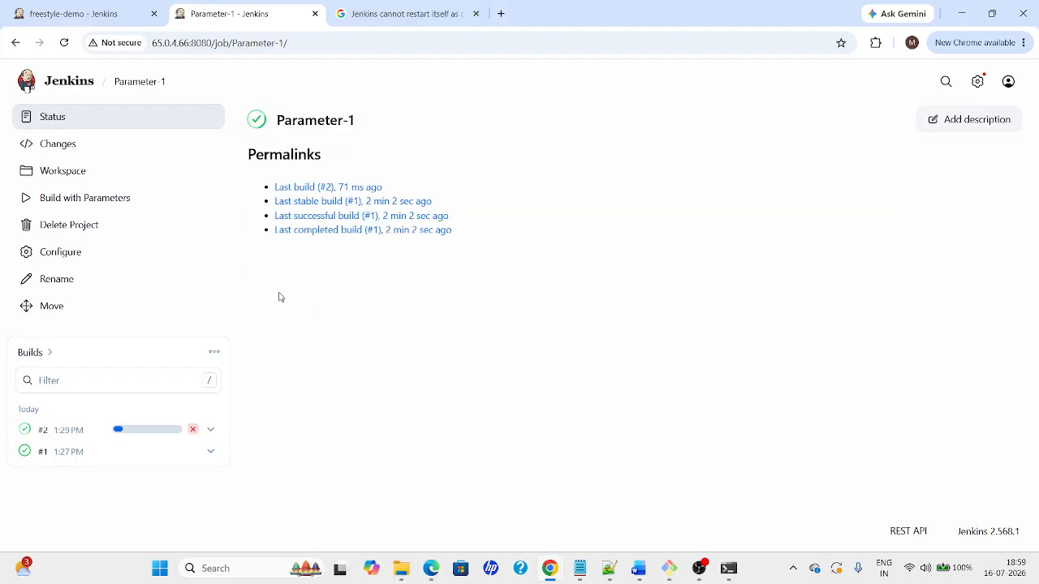
{"action": "left_click", "coordinate": [63, 433]}
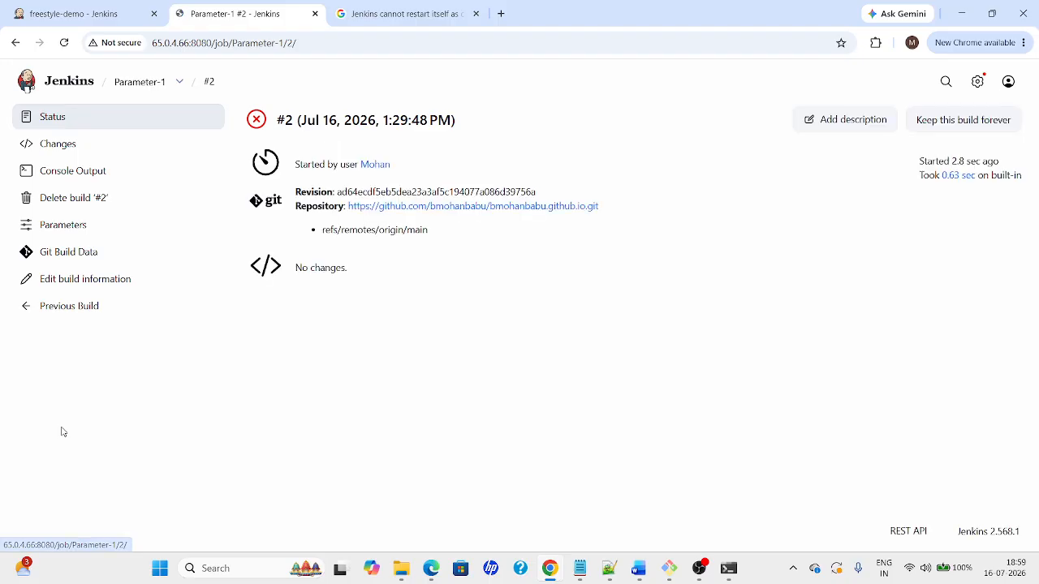
{"action": "left_click", "coordinate": [48, 174]}
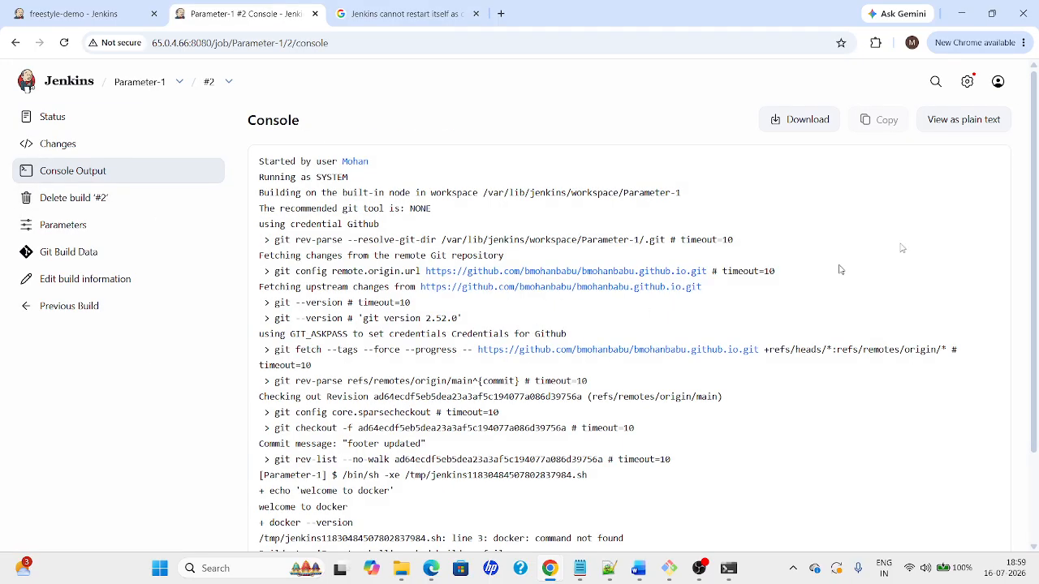
Inspect the welcome to docker output and the docker: command not found error
{"action": "scroll", "coordinate": [841, 269], "scroll_direction": "down", "scroll_amount": 2}
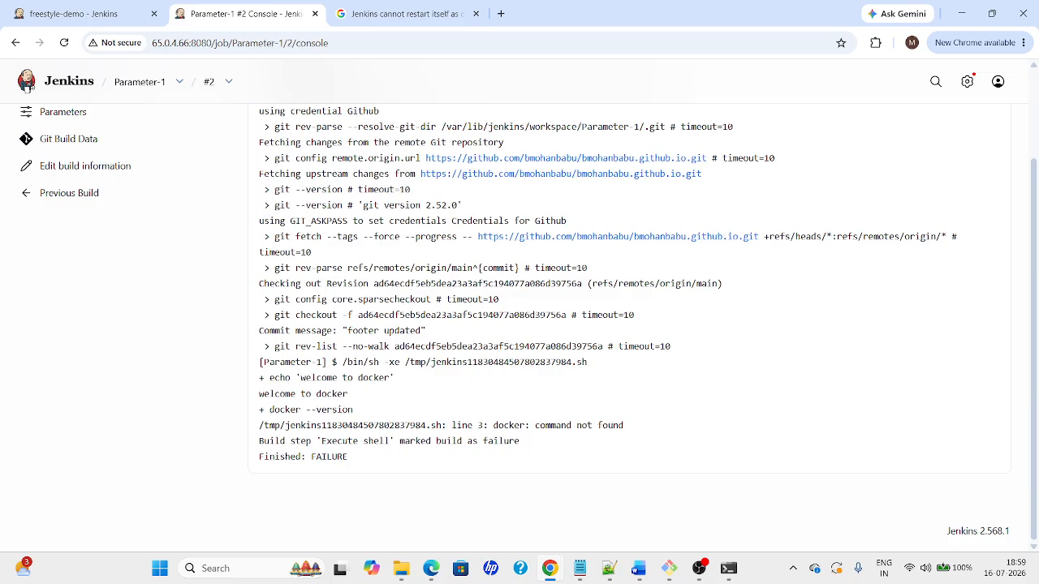
{"action": "left_click_drag", "start_coordinate": [297, 378], "coordinate": [433, 385]}
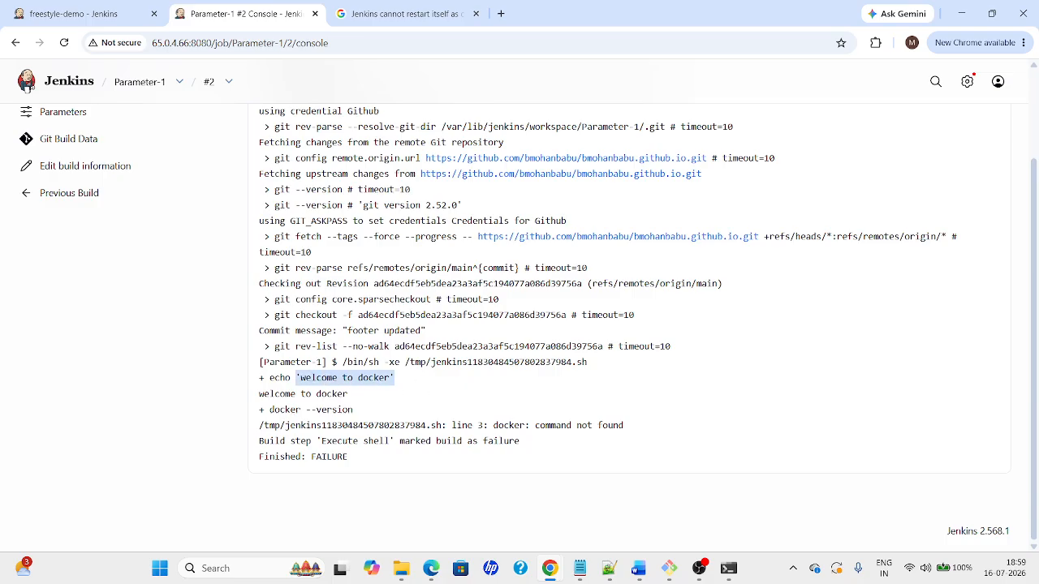
{"action": "left_click_drag", "start_coordinate": [269, 410], "coordinate": [387, 414]}
{"action": "left_click_drag", "start_coordinate": [490, 425], "coordinate": [656, 433]}
{"action": "key", "text": "alt+Tab"}
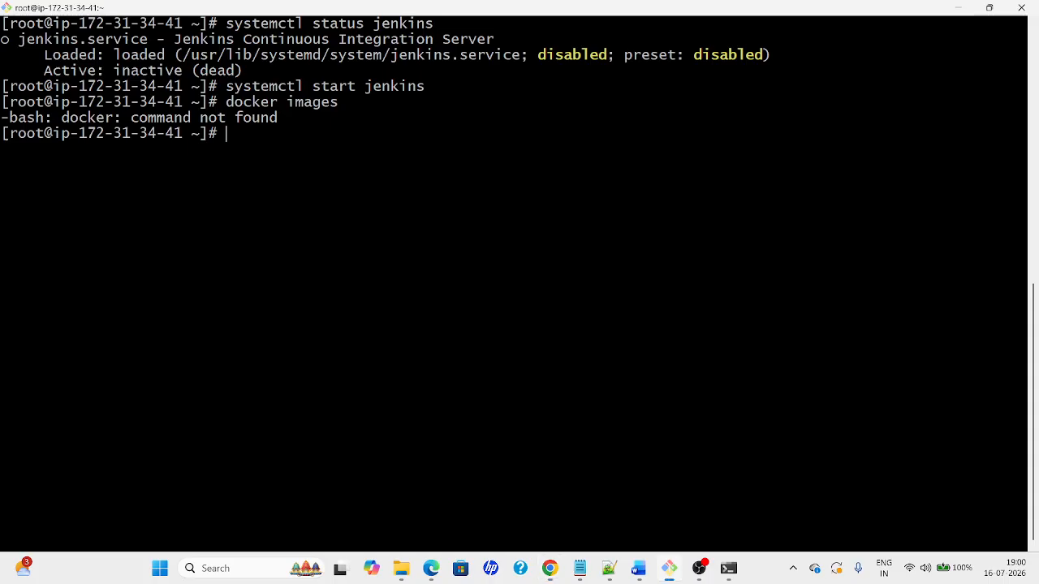
{"action": "key", "text": "alt+Tab"}
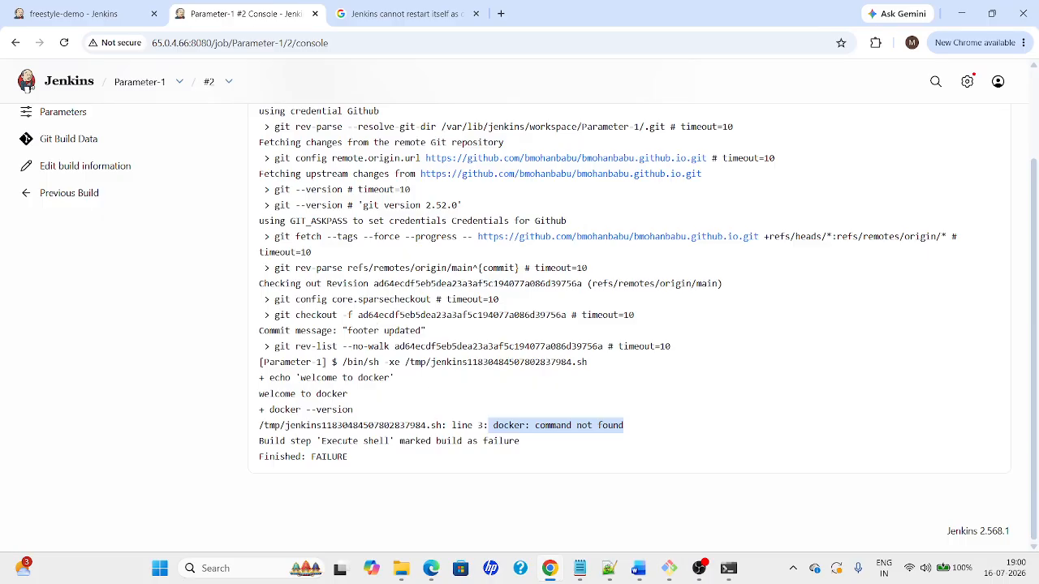
{"action": "scroll", "coordinate": [998, 138], "scroll_direction": "up", "scroll_amount": 2}
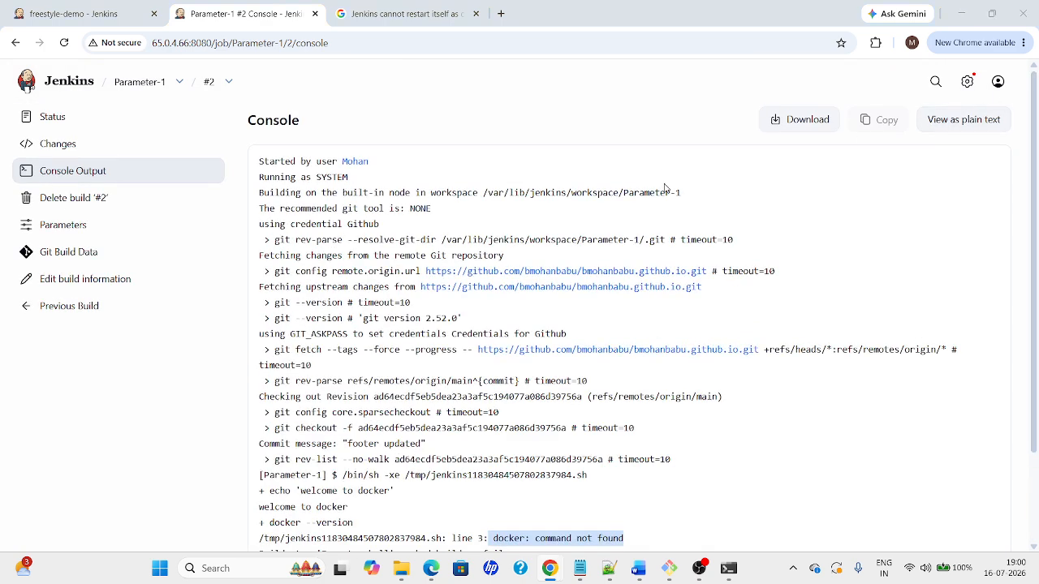
{"action": "key", "text": "alt+Tab"}
{"action": "key", "text": "Tab"}
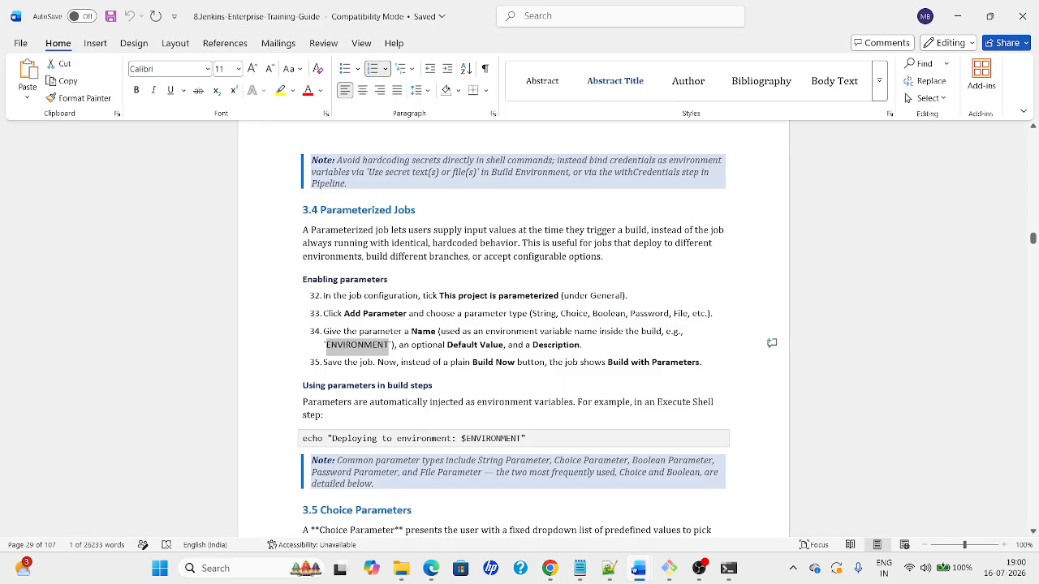
Step through the guide's 3.5 Choice Parameters instructions and the note on parameter types
{"action": "key", "text": "Down"}
{"action": "key", "text": "Down"}
{"action": "key", "text": "Down"}
{"action": "key", "text": "Down"}
{"action": "key", "text": "Down"}
{"action": "key", "text": "Down"}
{"action": "key", "text": "Down"}
{"action": "key", "text": "Down"}
{"action": "key", "text": "Down"}
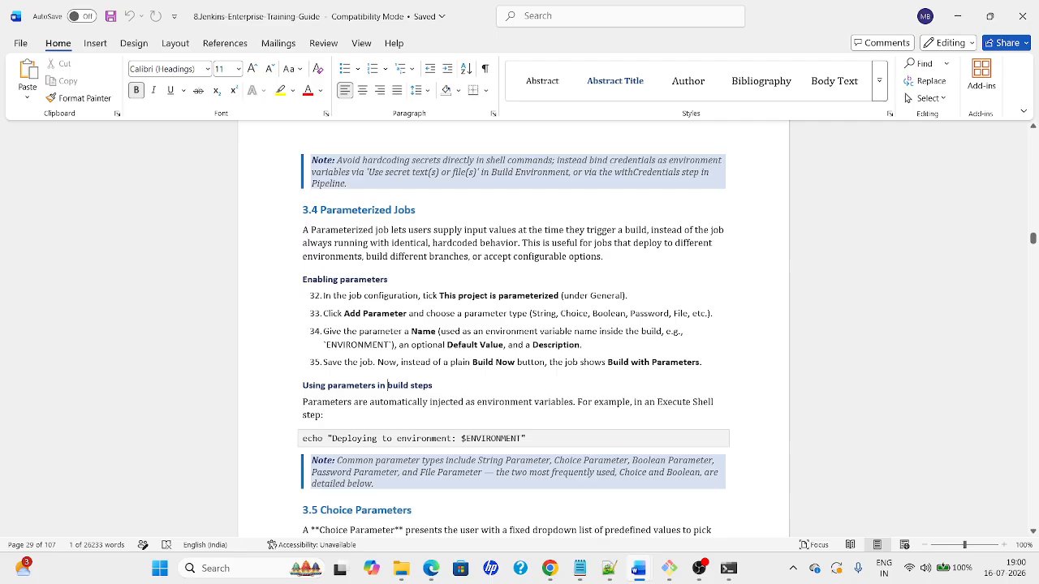
{"action": "key", "text": "Down"}
{"action": "key", "text": "Down"}
{"action": "key", "text": "Down"}
{"action": "key", "text": "Down"}
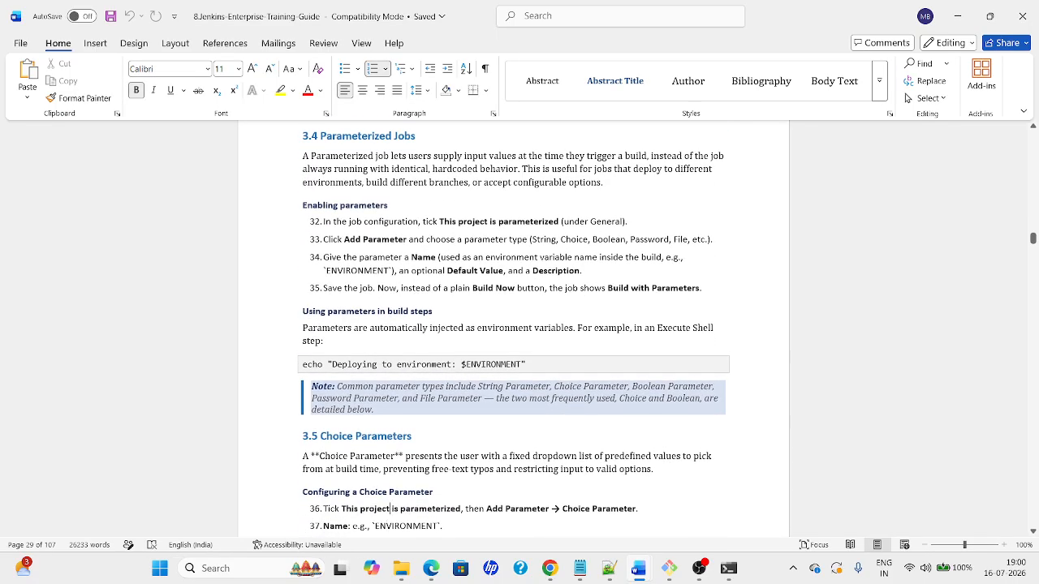
{"action": "key", "text": "Down"}
{"action": "key", "text": "Down"}
{"action": "key", "text": "Down"}
{"action": "key", "text": "Down"}
{"action": "key", "text": "Down"}
{"action": "key", "text": "Down"}
{"action": "key", "text": "Down"}
{"action": "key", "text": "Down"}
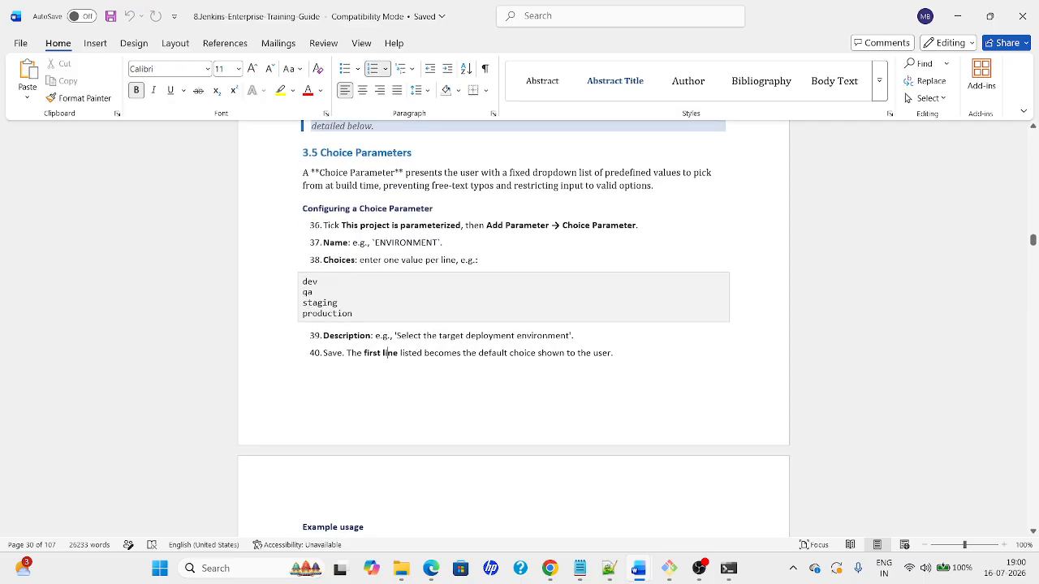
{"action": "key", "text": "Up"}
{"action": "key", "text": "Up"}
{"action": "key", "text": "Up"}
{"action": "key", "text": "Up"}
{"action": "key", "text": "Up"}
{"action": "key", "text": "Up"}
{"action": "key", "text": "Up"}
{"action": "key", "text": "Up"}
{"action": "key", "text": "Up"}
{"action": "key", "text": "Up"}
{"action": "key", "text": "Up"}
{"action": "key", "text": "Up"}
{"action": "key", "text": "Up"}
{"action": "key", "text": "Up"}
{"action": "key", "text": "Up"}
{"action": "key", "text": "Up"}
{"action": "key", "text": "Down"}
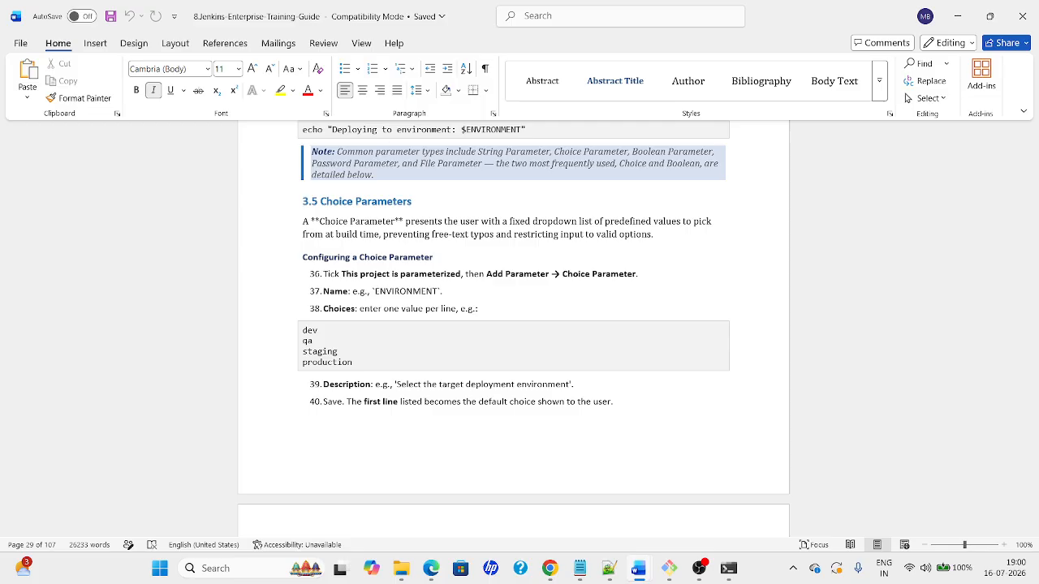
{"action": "key", "text": "alt+Tab"}
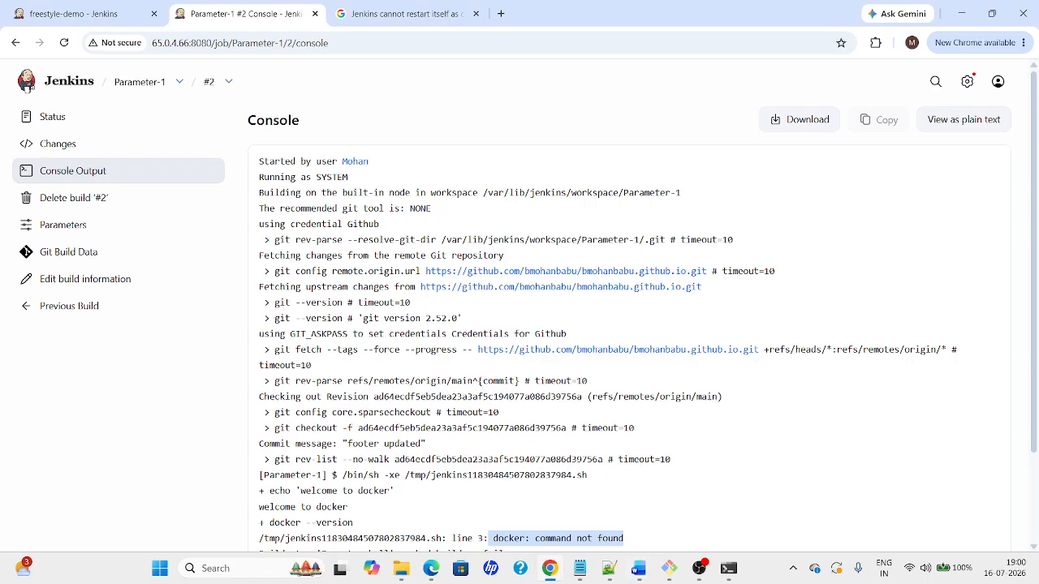
Replace Parameter-1's Dev string parameter with a new Choice Parameter
{"action": "left_click", "coordinate": [141, 91]}
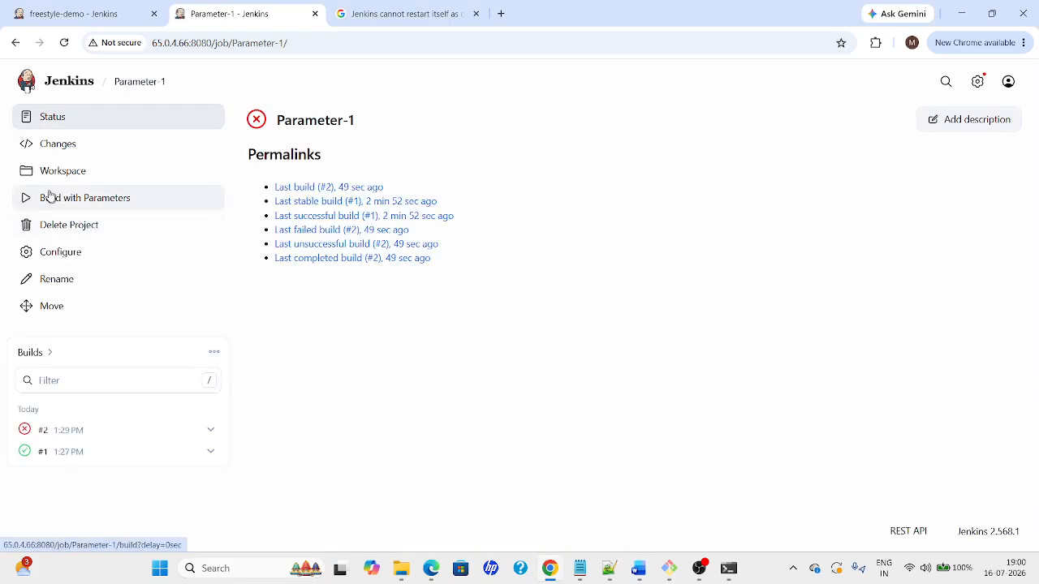
{"action": "left_click", "coordinate": [54, 257]}
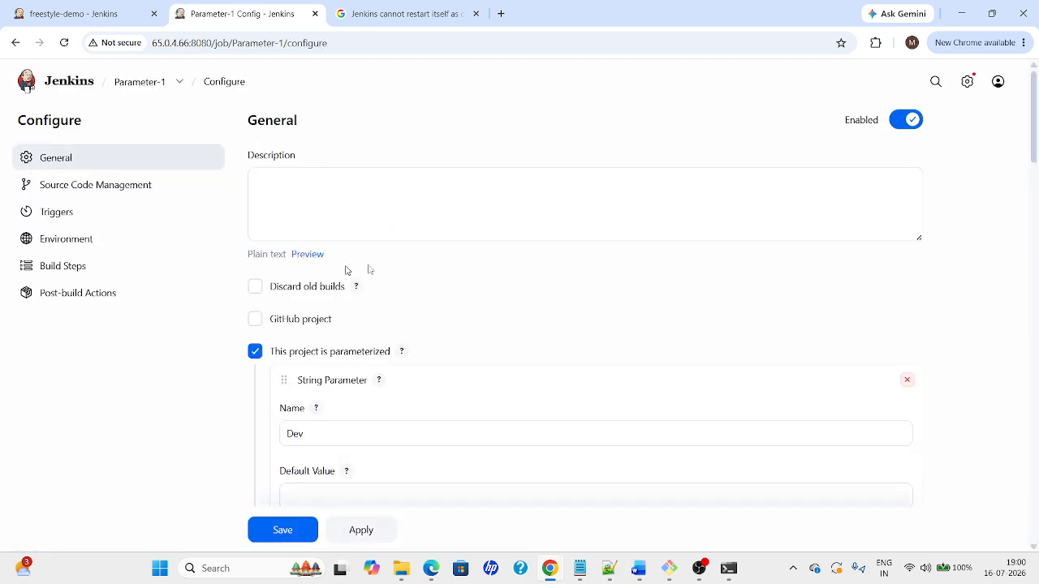
{"action": "left_click_drag", "start_coordinate": [1037, 126], "coordinate": [1037, 167]}
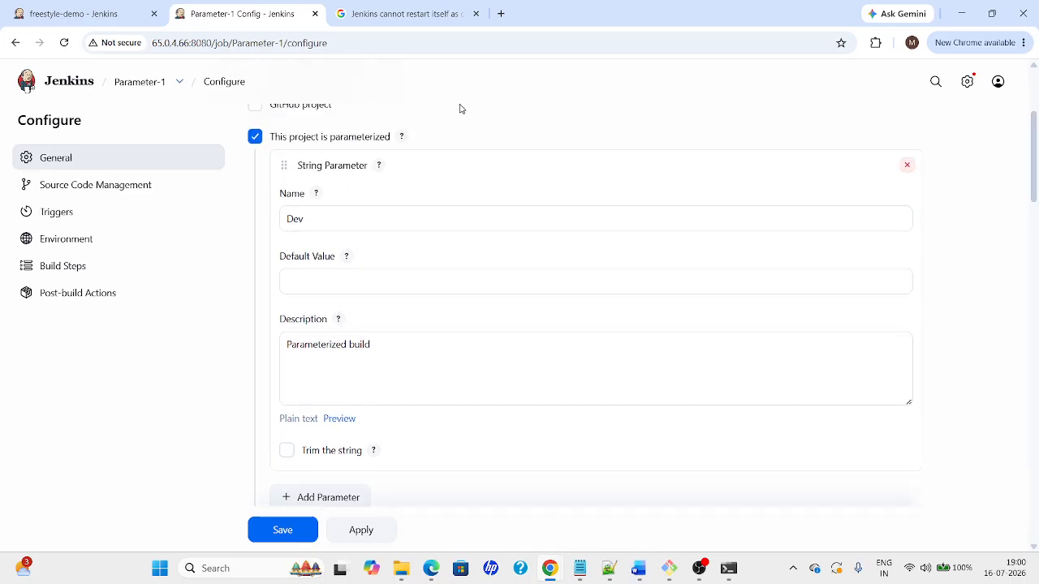
{"action": "left_click", "coordinate": [256, 136]}
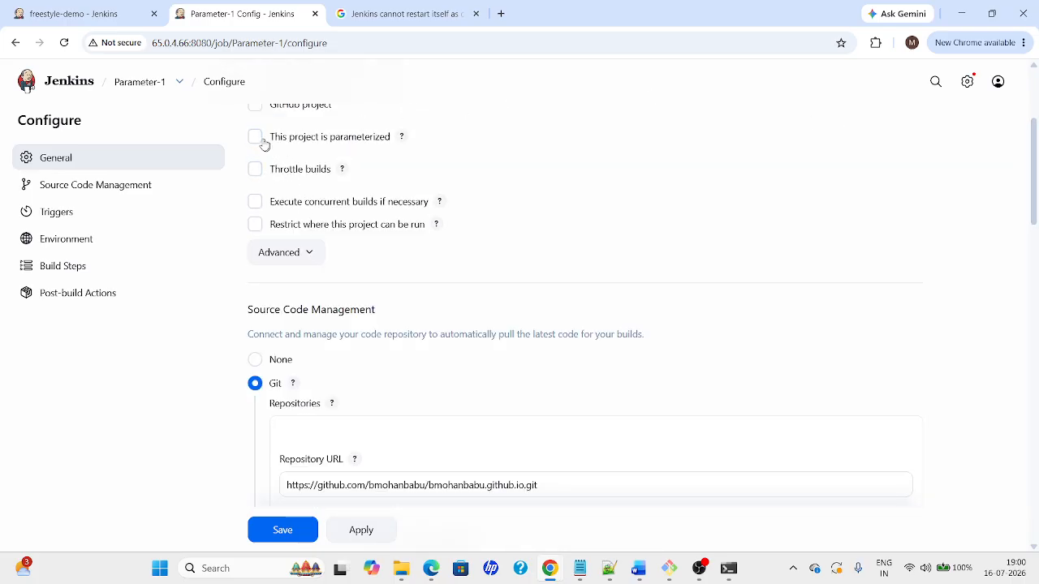
{"action": "left_click", "coordinate": [257, 137]}
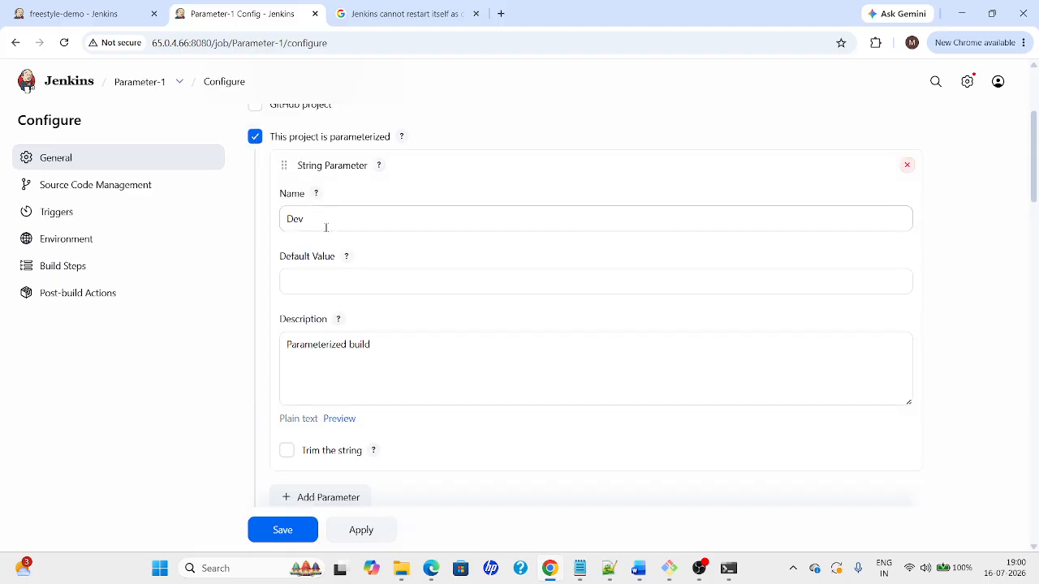
{"action": "left_click", "coordinate": [906, 166]}
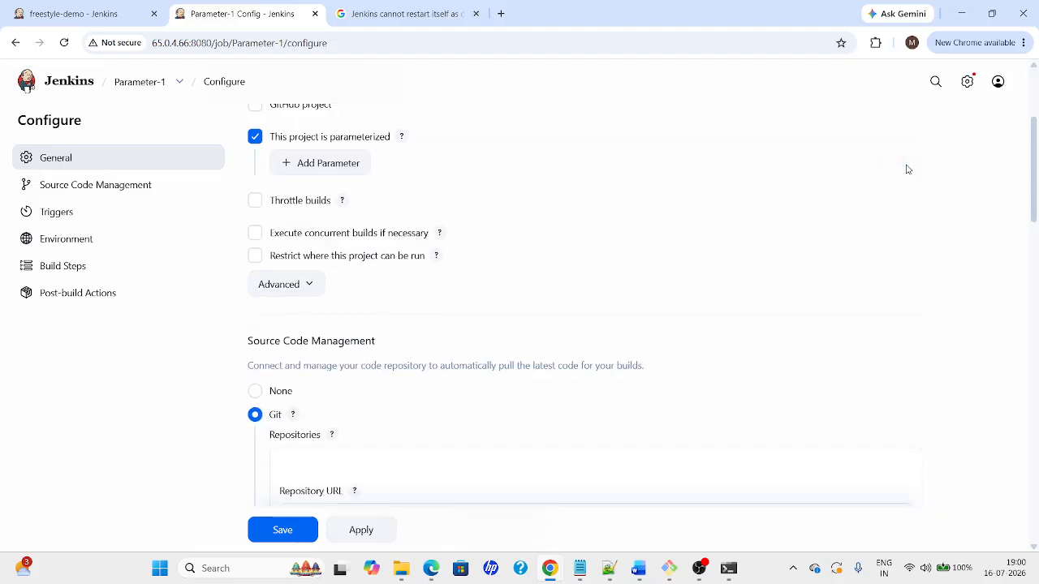
{"action": "left_click", "coordinate": [328, 163]}
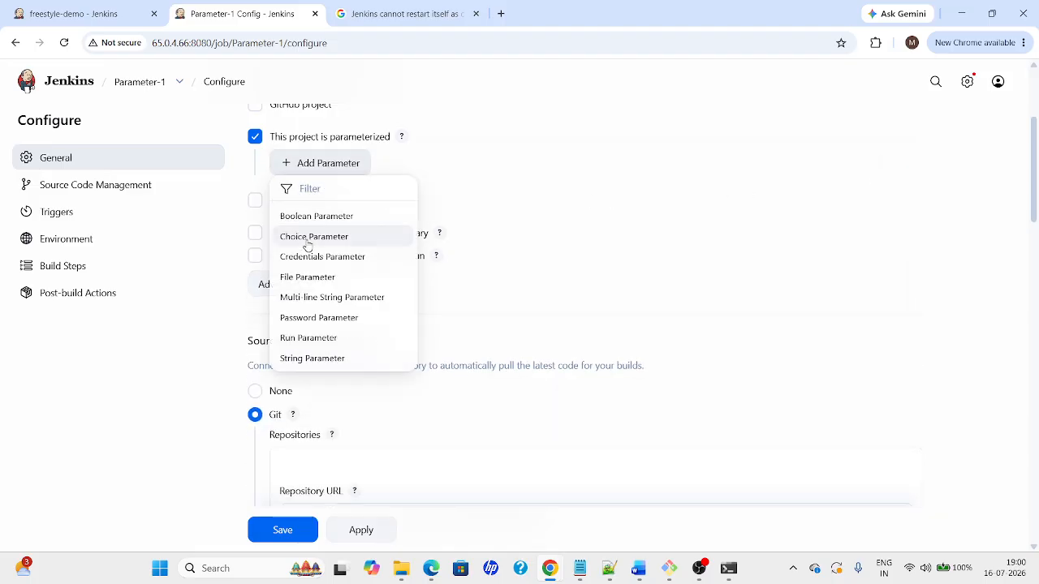
{"action": "left_click", "coordinate": [306, 237]}
Name the choice parameter Environment with choices Dev, Stage and Prod, and save
{"action": "left_click", "coordinate": [368, 212]}
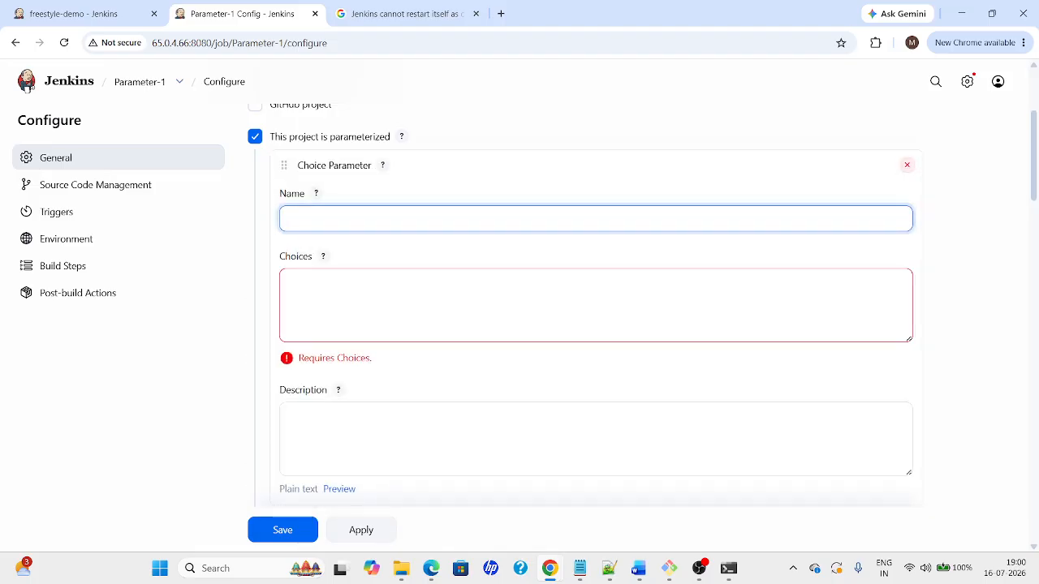
{"action": "type", "text": "Dev"}
{"action": "key", "text": "Tab"}
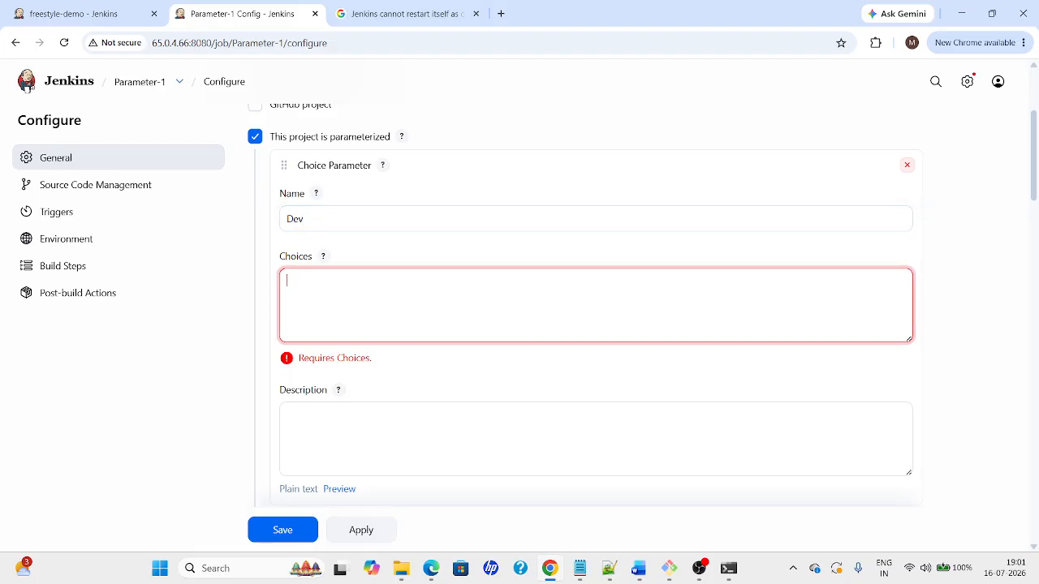
{"action": "key", "text": "shift+Tab"}
{"action": "type", "text": "Env"}
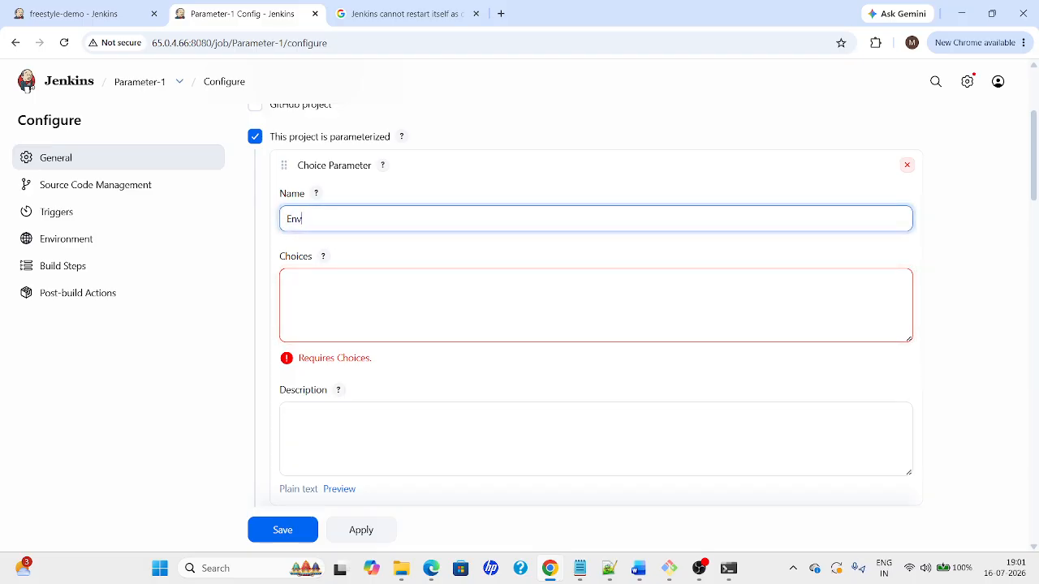
{"action": "type", "text": "ironment"}
{"action": "key", "text": "Tab"}
{"action": "type", "text": "Dev"}
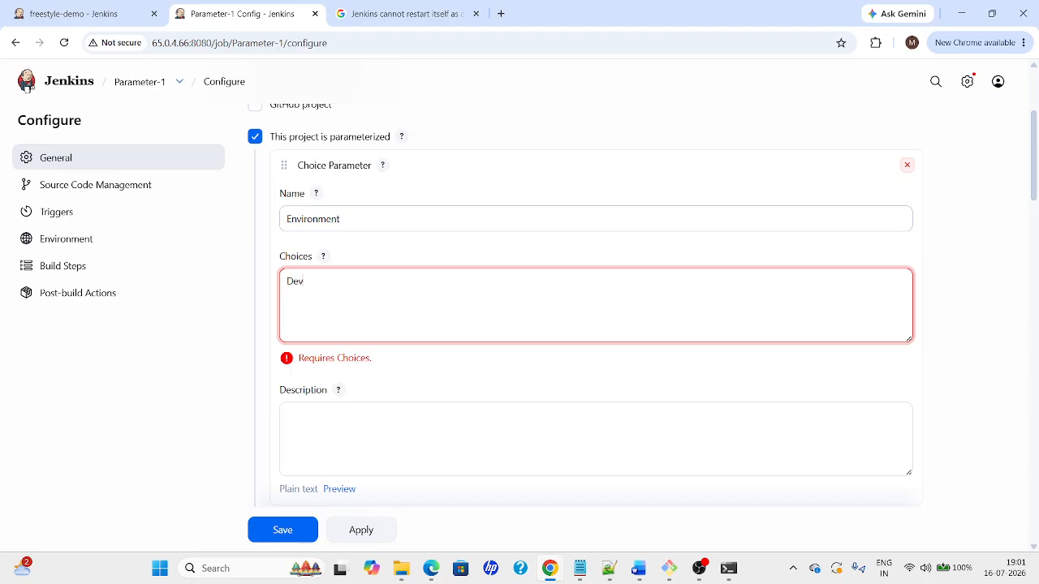
{"action": "type", "text": "Stage"}
{"action": "key", "text": "Tab"}
{"action": "key", "text": "alt+Tab"}
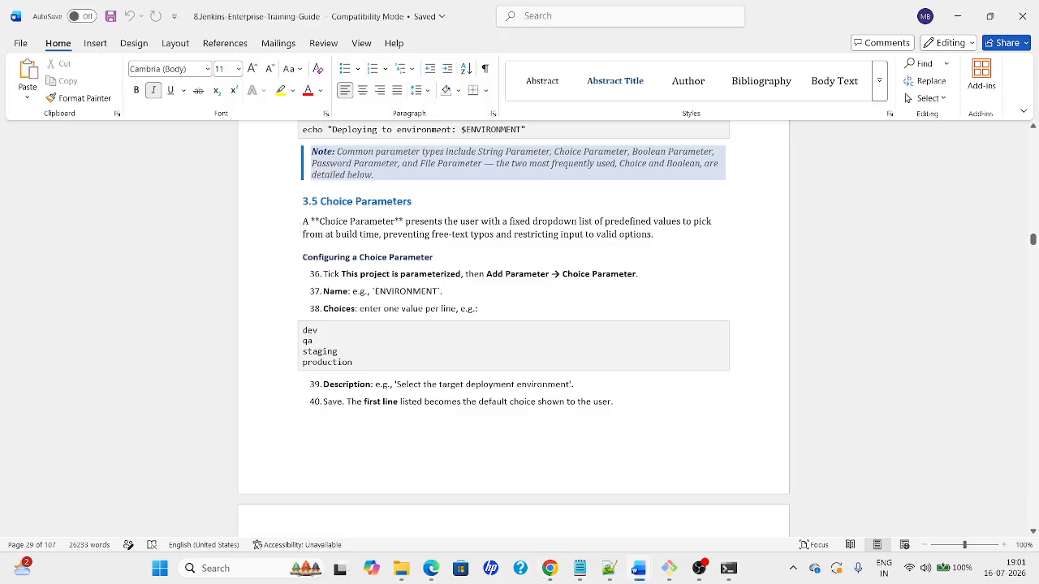
{"action": "key", "text": "alt+Tab"}
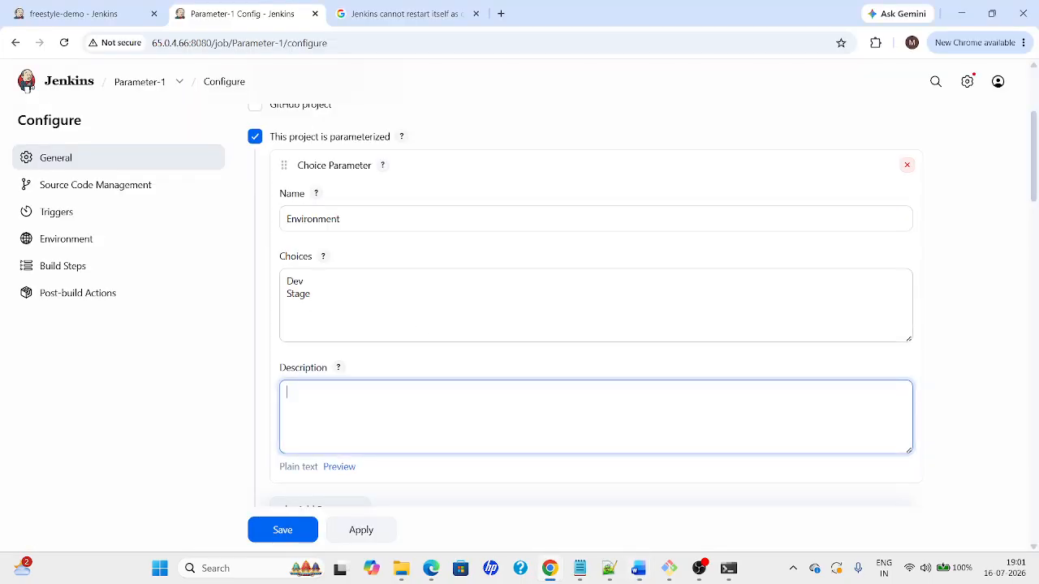
{"action": "key", "text": "shift+Tab"}
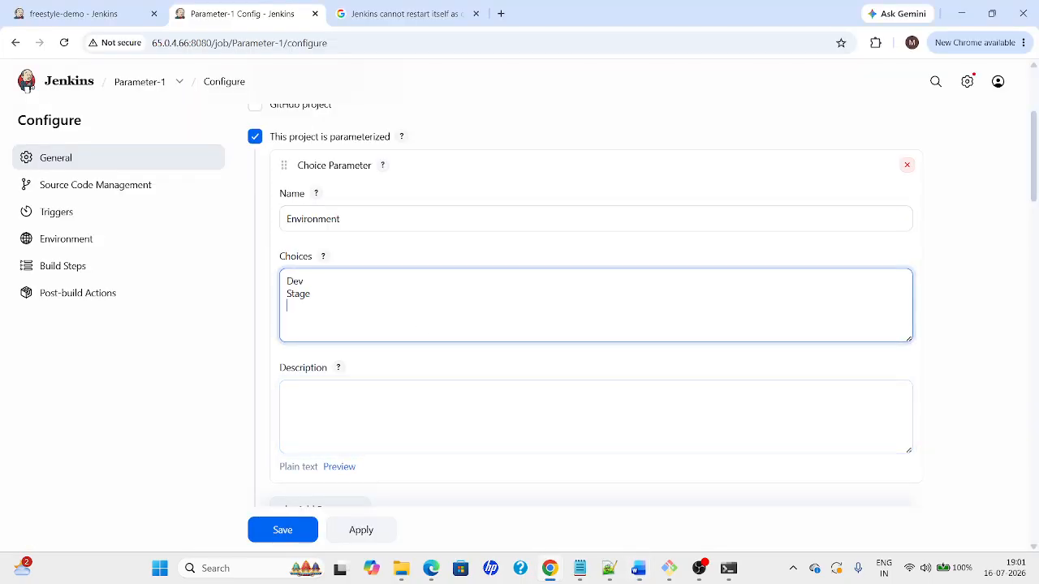
{"action": "type", "text": "Prod"}
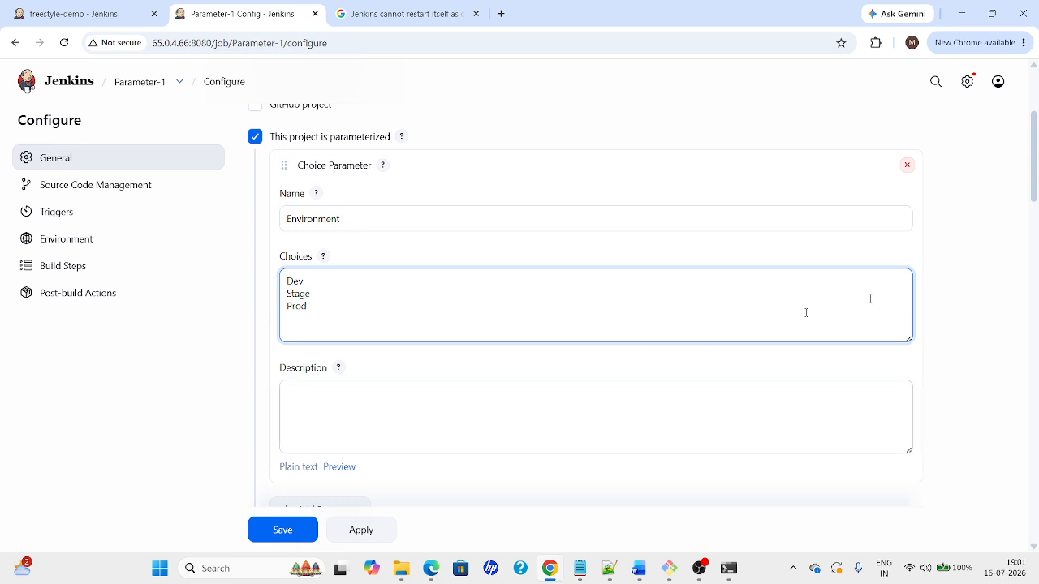
{"action": "left_click_drag", "start_coordinate": [1034, 195], "coordinate": [1035, 226]}
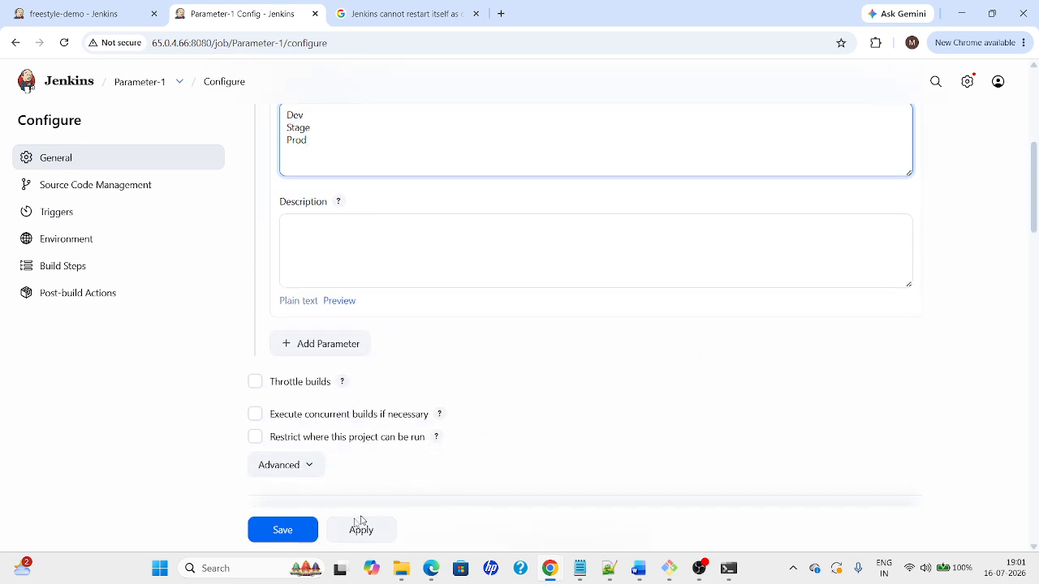
{"action": "left_click", "coordinate": [290, 531]}
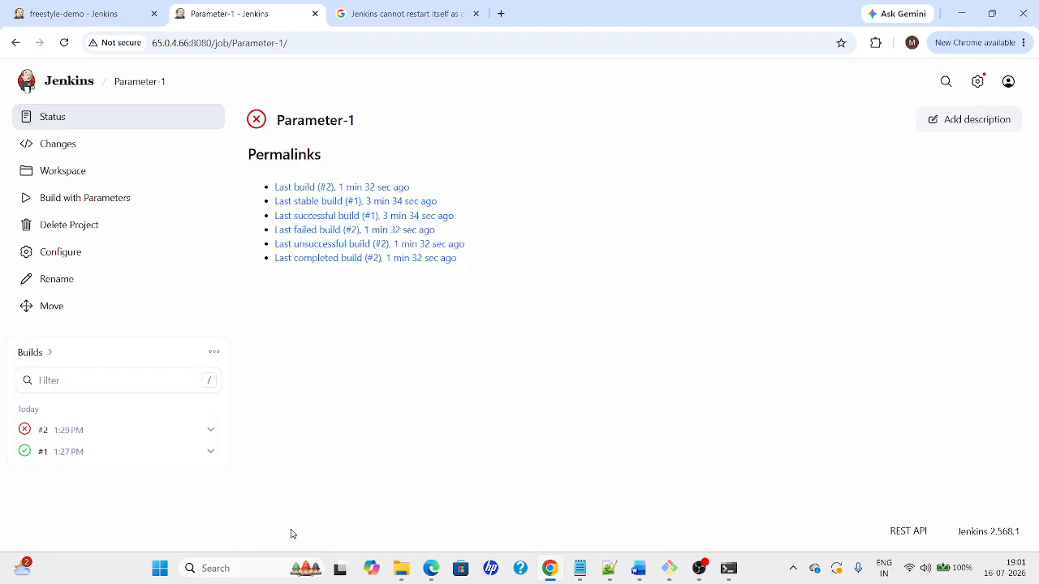
Verify the Environment dropdown lists Dev, Stage and Prod, then return to the Word guide
{"action": "left_click", "coordinate": [49, 206]}
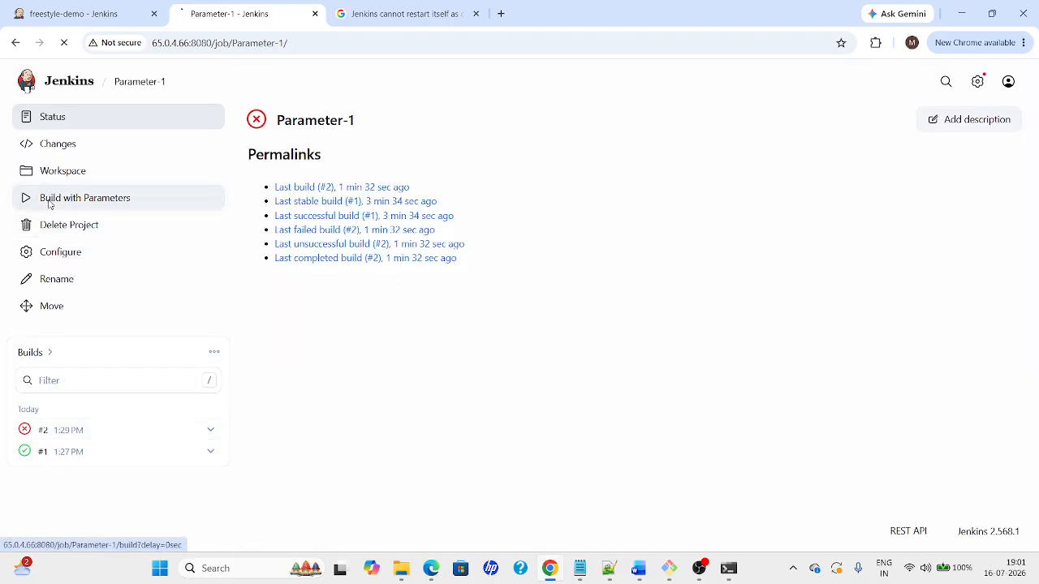
{"action": "left_click", "coordinate": [308, 212]}
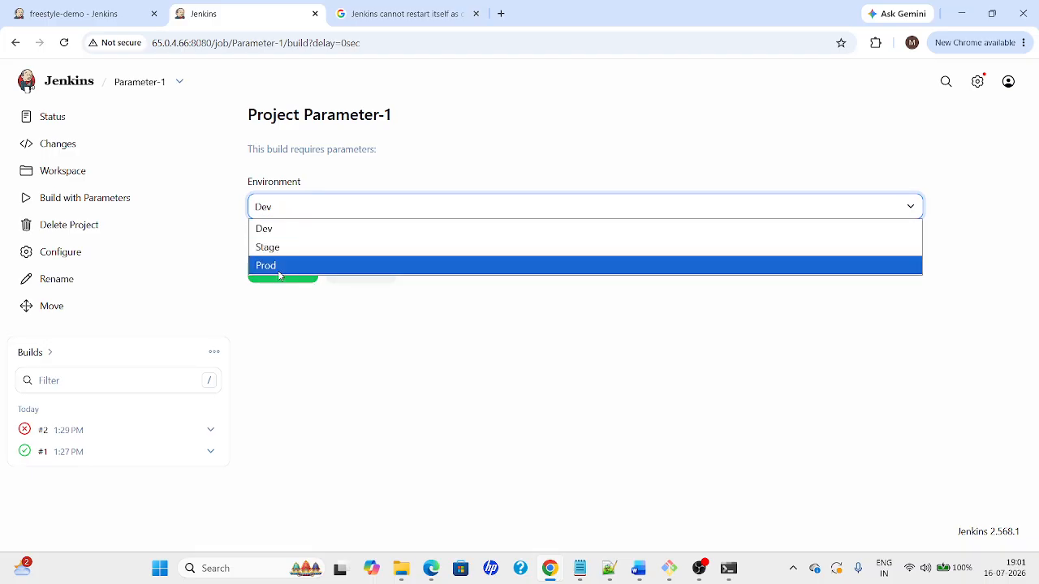
{"action": "key", "text": "alt+Tab"}
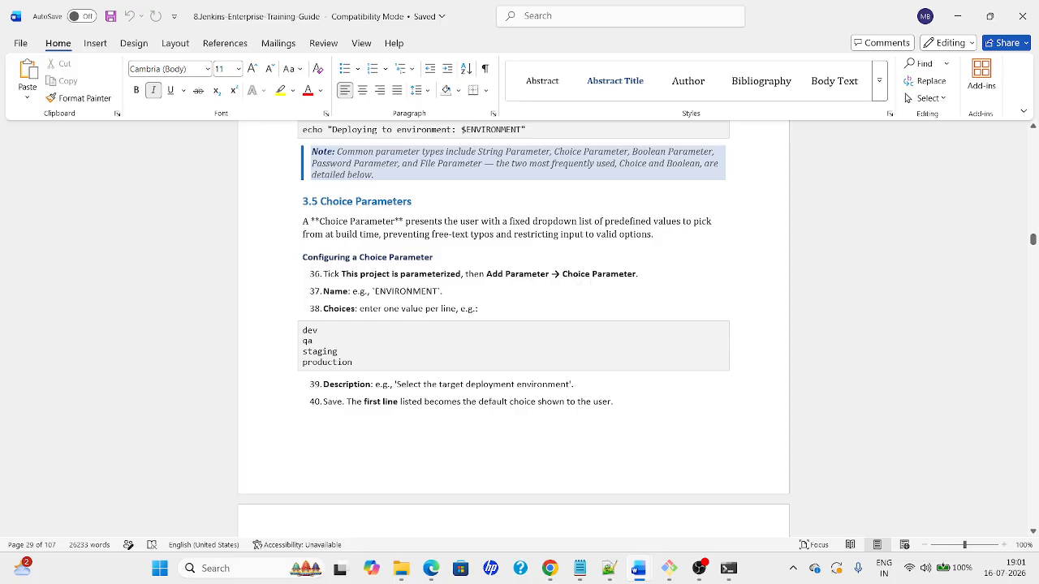
{"action": "double_click", "coordinate": [400, 293]}
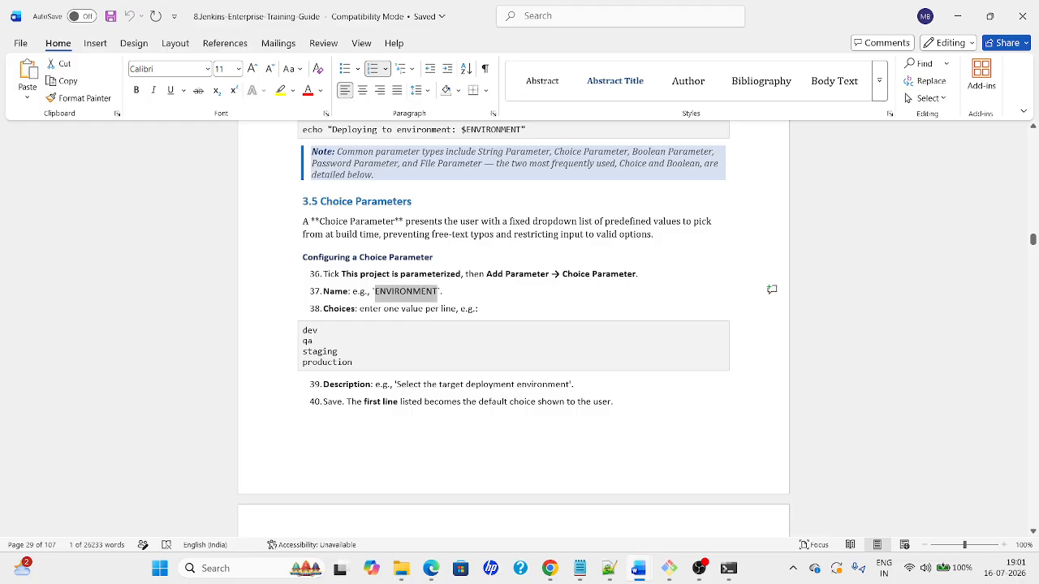
{"action": "double_click", "coordinate": [313, 342]}
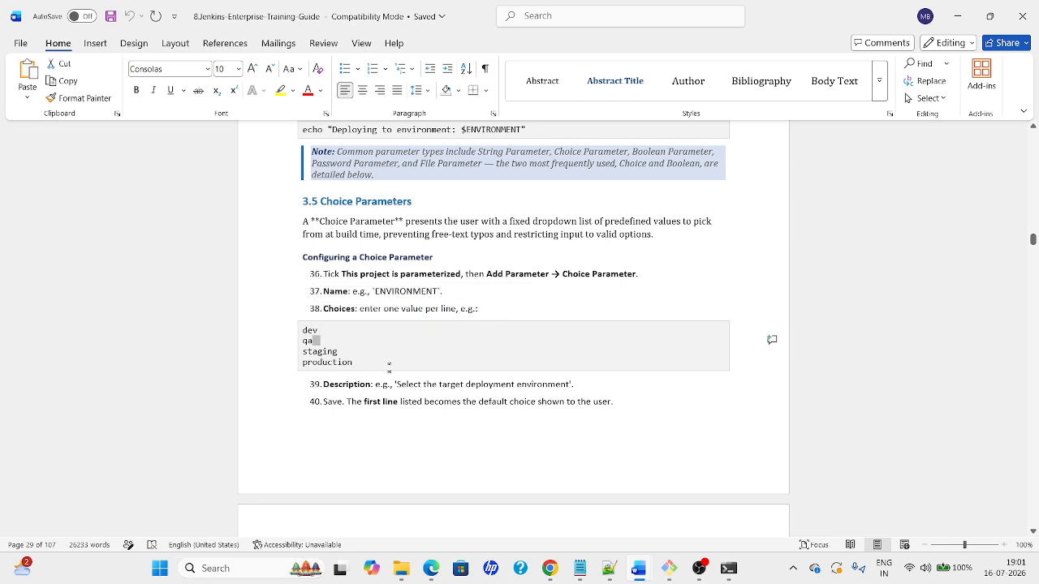
{"action": "left_click_drag", "start_coordinate": [396, 385], "coordinate": [578, 386]}
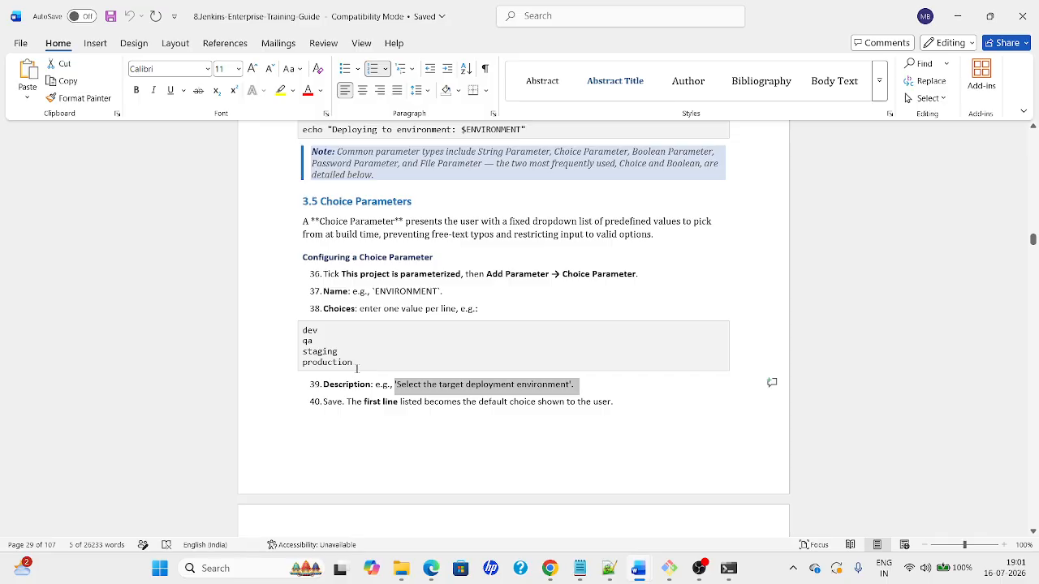
{"action": "left_click_drag", "start_coordinate": [356, 367], "coordinate": [302, 331]}
{"action": "left_click", "coordinate": [380, 402]}
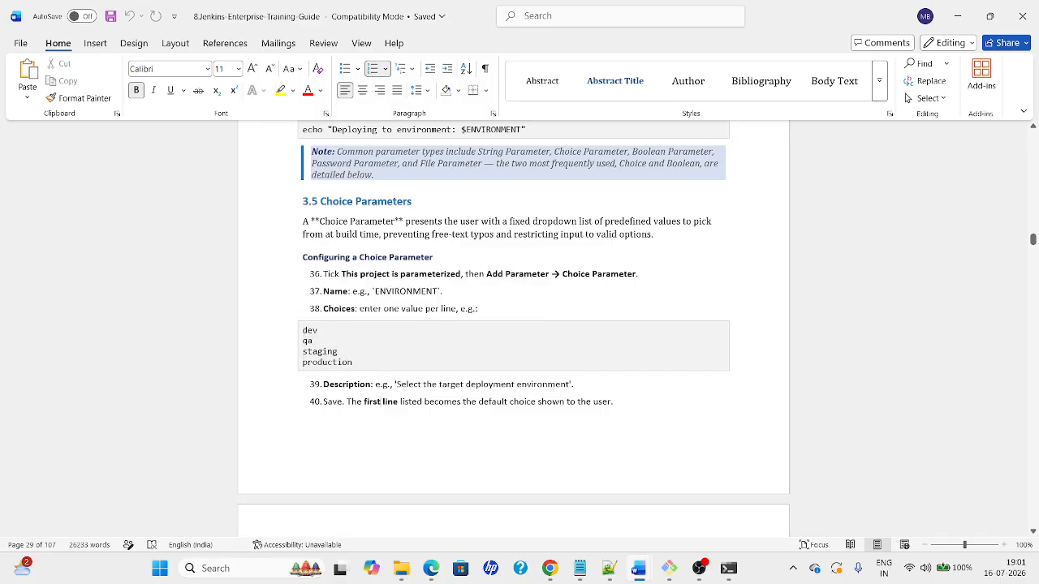
{"action": "key", "text": "Down"}
{"action": "key", "text": "Down"}
{"action": "key", "text": "Down"}
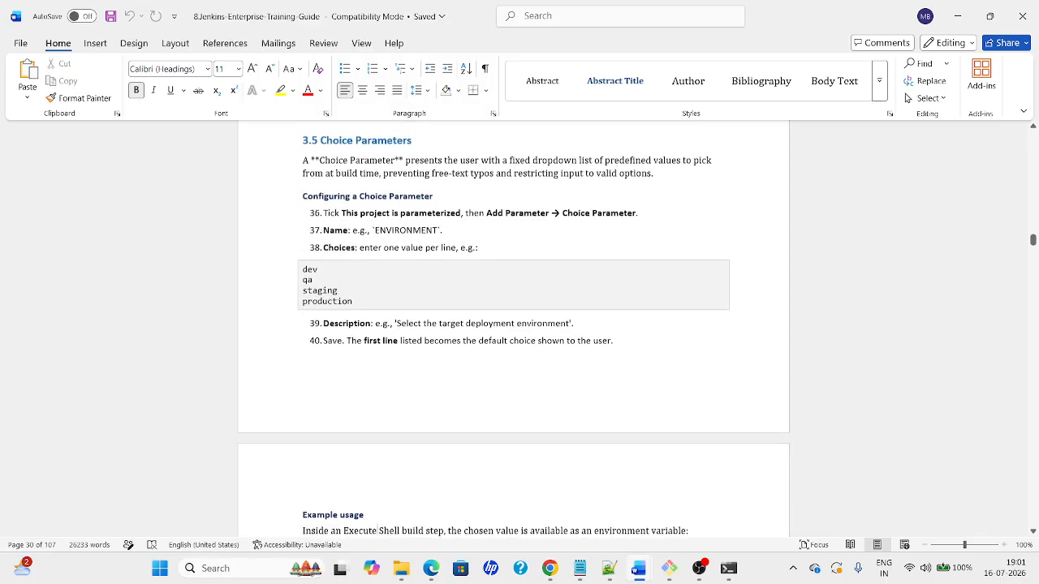
{"action": "key", "text": "Down"}
{"action": "key", "text": "Down"}
{"action": "key", "text": "Down"}
{"action": "key", "text": "Down"}
{"action": "key", "text": "Down"}
{"action": "key", "text": "Down"}
{"action": "key", "text": "Down"}
{"action": "key", "text": "Down"}
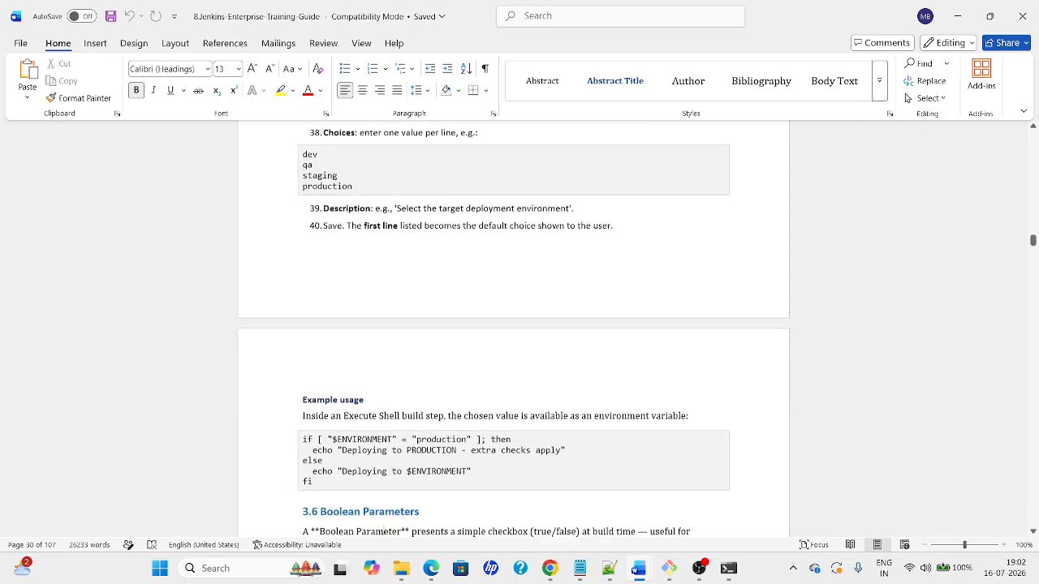
{"action": "key", "text": "Down"}
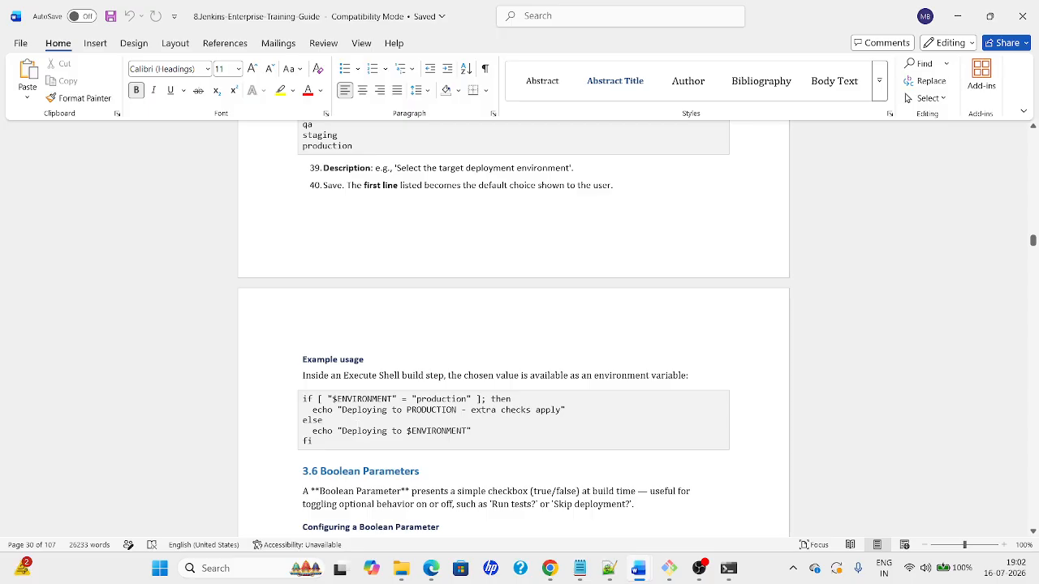
{"action": "key", "text": "Down"}
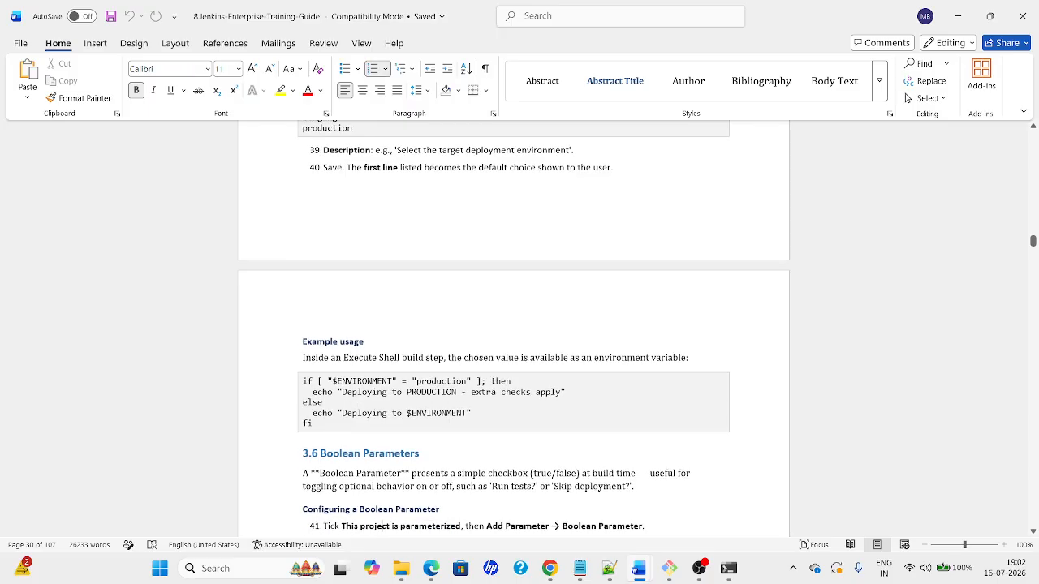
{"action": "left_click_drag", "start_coordinate": [302, 381], "coordinate": [392, 423]}
{"action": "left_click", "coordinate": [392, 424]}
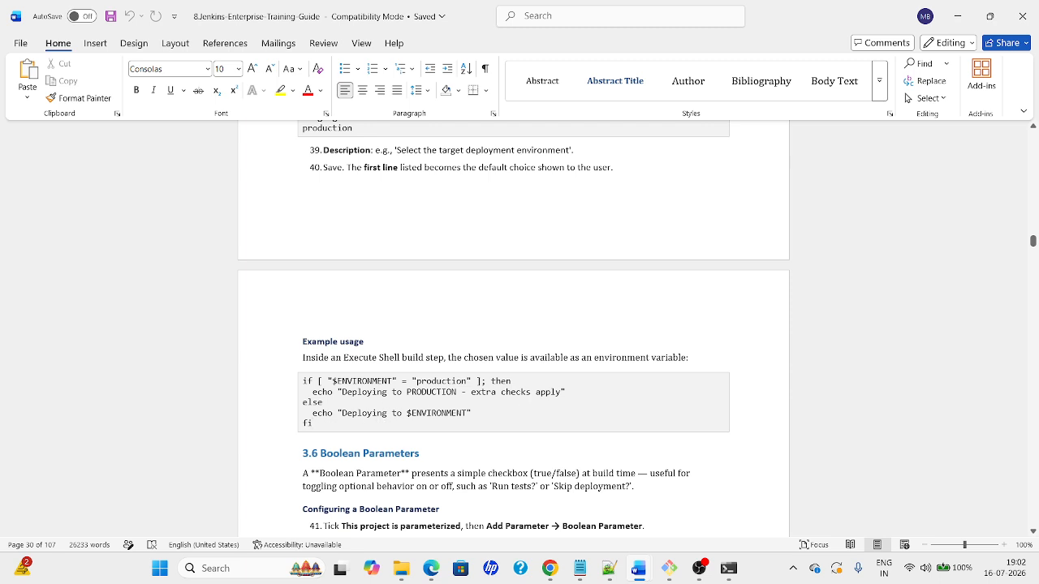
{"action": "double_click", "coordinate": [455, 413]}
{"action": "left_click", "coordinate": [418, 381]}
{"action": "left_click_drag", "start_coordinate": [472, 392], "coordinate": [325, 403]}
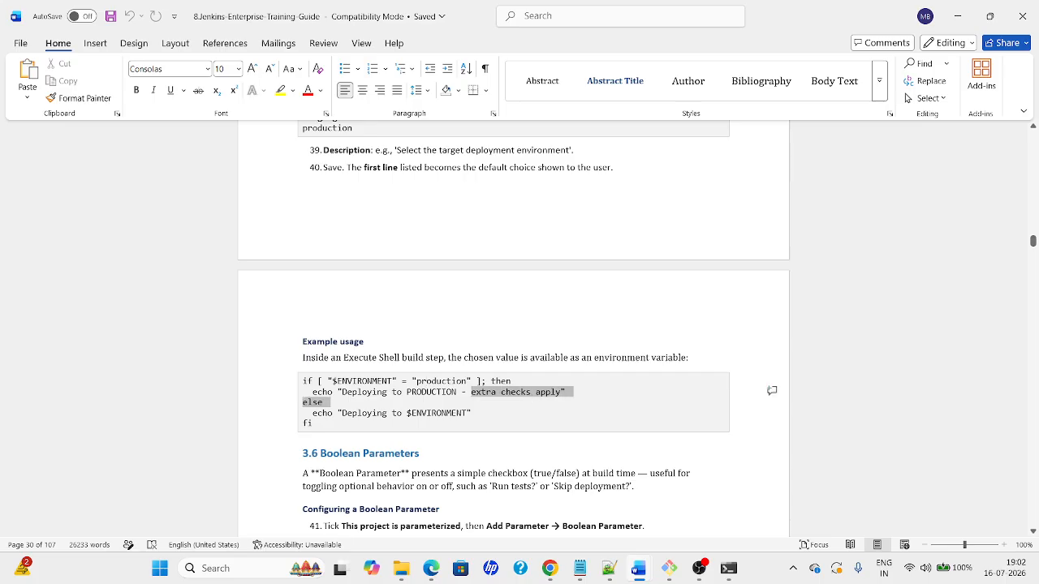
{"action": "left_click", "coordinate": [443, 413]}
{"action": "double_click", "coordinate": [441, 413]}
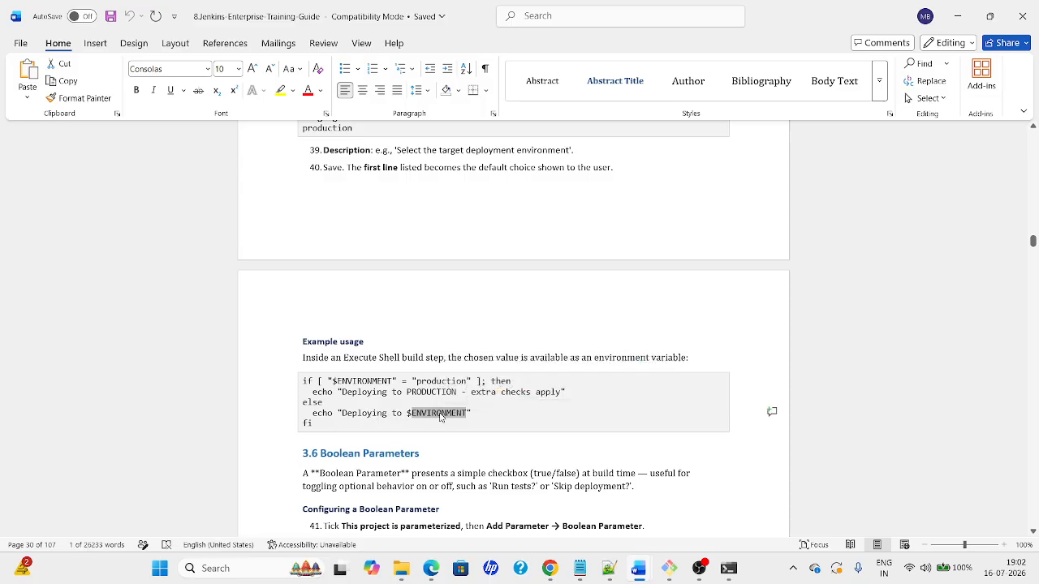
{"action": "key", "text": "Down"}
{"action": "key", "text": "Down"}
{"action": "key", "text": "Down"}
{"action": "key", "text": "Down"}
{"action": "key", "text": "Down"}
{"action": "key", "text": "Down"}
{"action": "key", "text": "Down"}
{"action": "key", "text": "Down"}
{"action": "key", "text": "Down"}
{"action": "key", "text": "Down"}
{"action": "key", "text": "Down"}
{"action": "key", "text": "Down"}
{"action": "key", "text": "Down"}
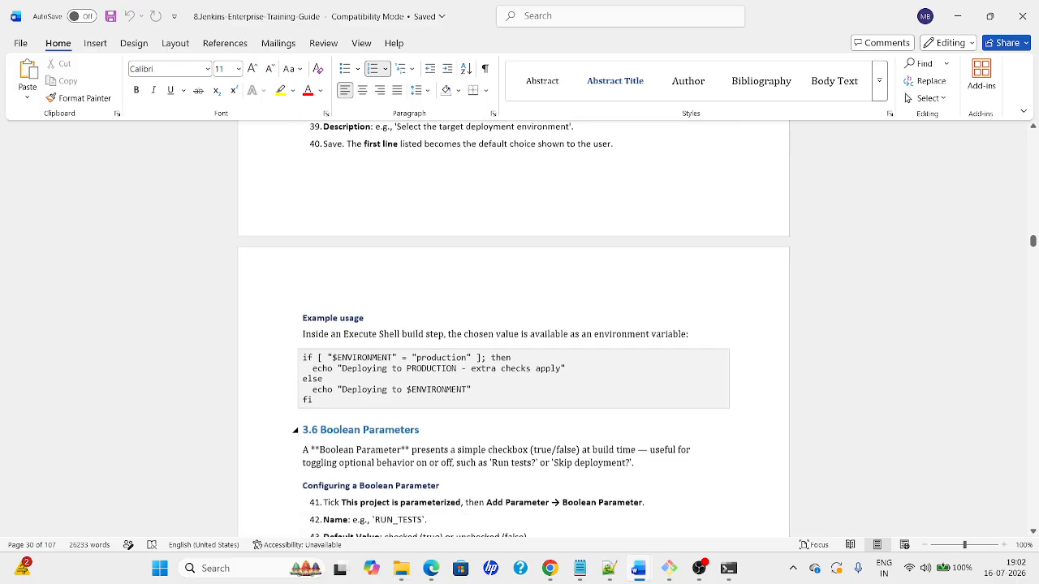
{"action": "key", "text": "Down"}
{"action": "key", "text": "Down"}
{"action": "key", "text": "Down"}
{"action": "key", "text": "Down"}
{"action": "key", "text": "Down"}
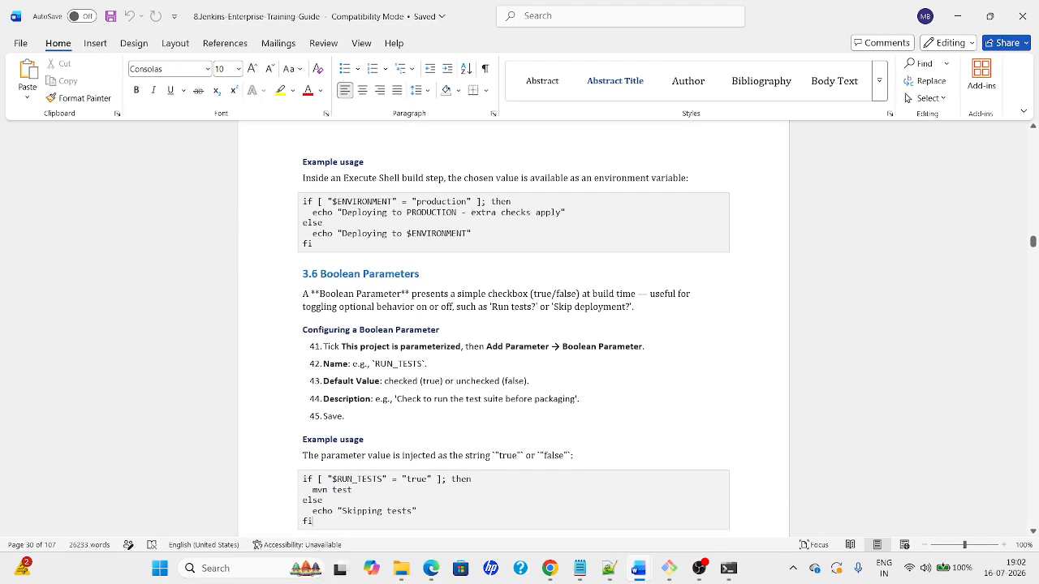
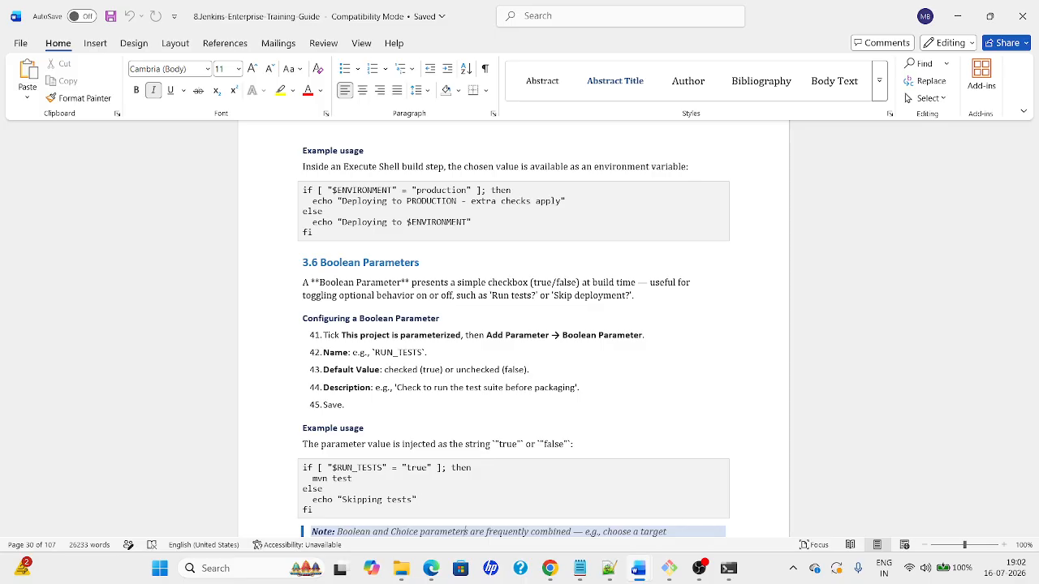
Leave the build form without building and open Parameter-1's configuration
{"action": "key", "text": "alt+Tab"}
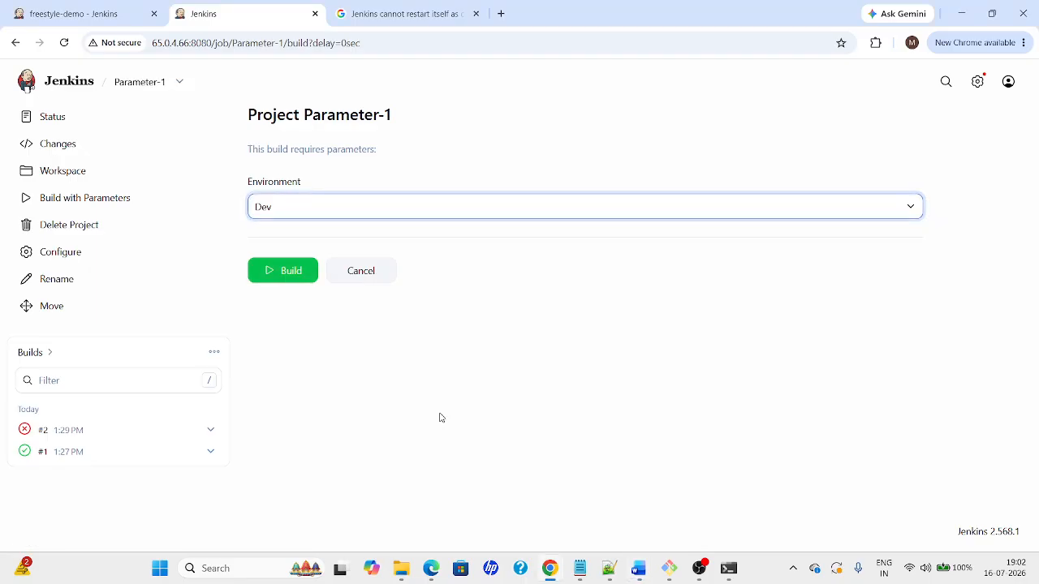
{"action": "left_click", "coordinate": [357, 271]}
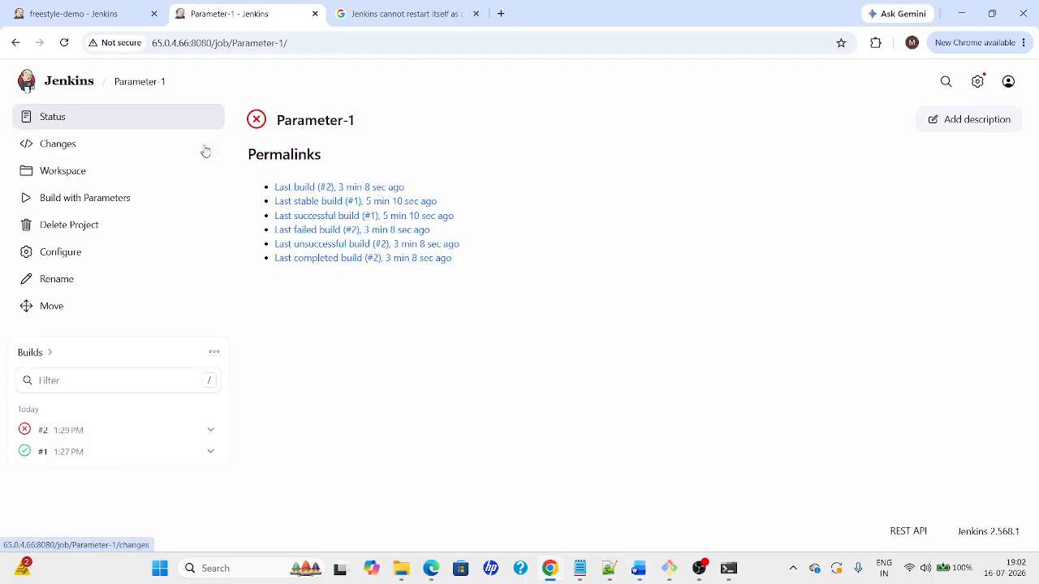
{"action": "left_click", "coordinate": [74, 89]}
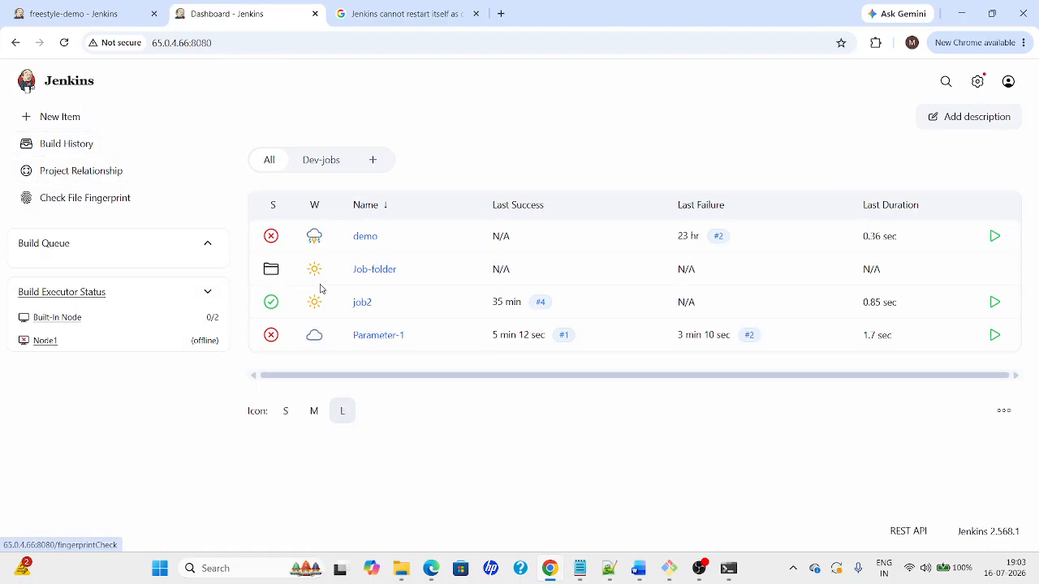
{"action": "left_click", "coordinate": [379, 335]}
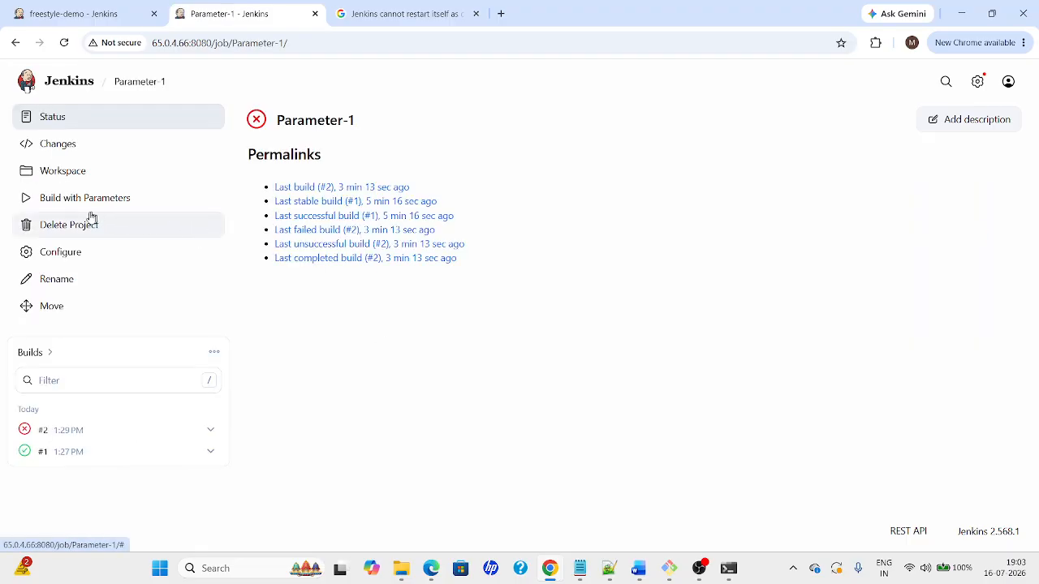
{"action": "left_click", "coordinate": [63, 266]}
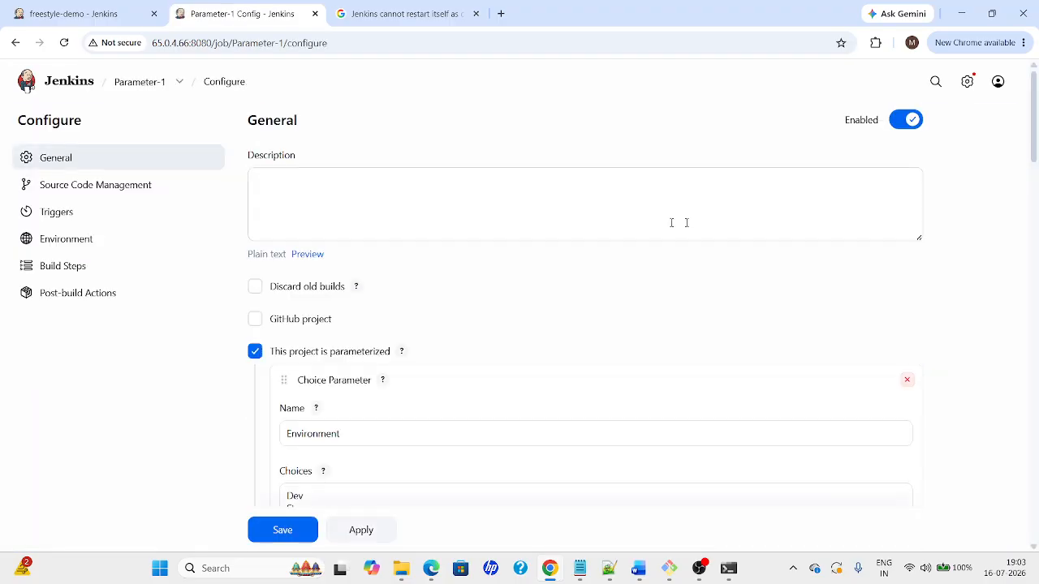
Replace docker --version in Execute shell with echo "Deployment of $ENVIRONMENT", then apply and save
{"action": "left_click_drag", "start_coordinate": [1036, 100], "coordinate": [1037, 395]}
{"action": "scroll", "coordinate": [1037, 442], "scroll_direction": "down", "scroll_amount": 2}
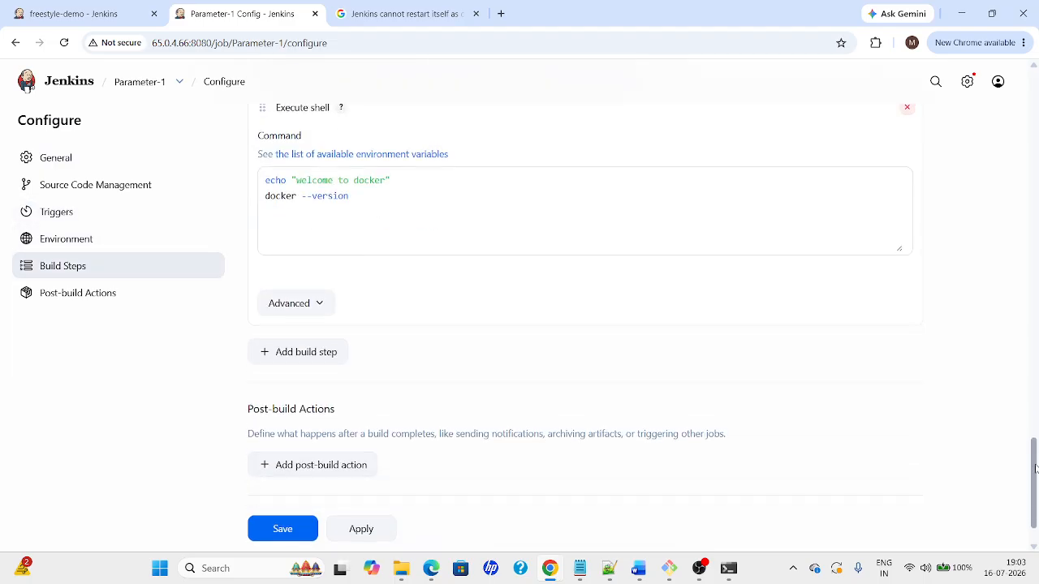
{"action": "left_click", "coordinate": [369, 204]}
{"action": "key", "text": "shift+Up"}
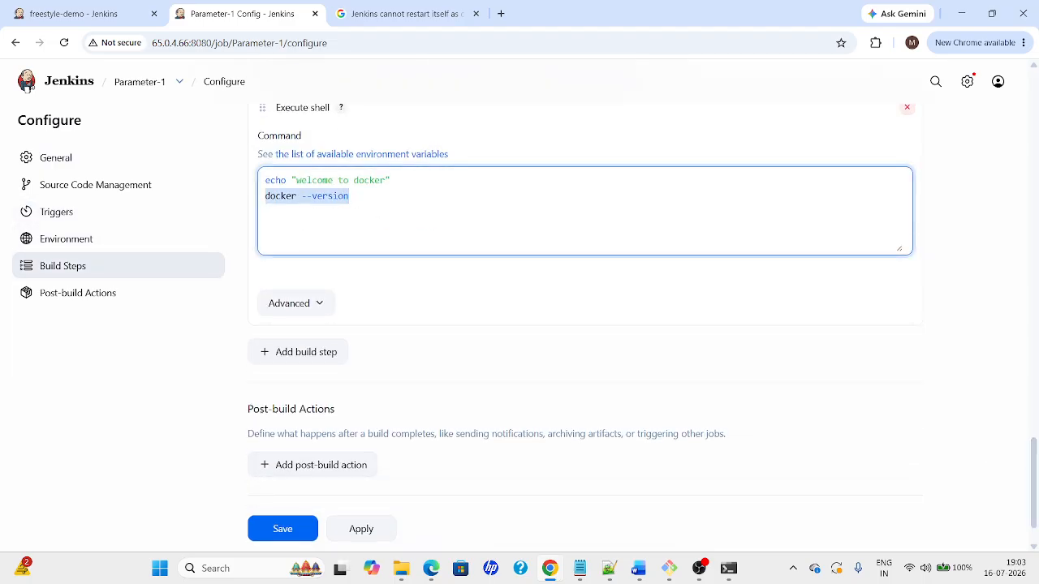
{"action": "key", "text": "BackSpace"}
{"action": "type", "text": "echo \"D"}
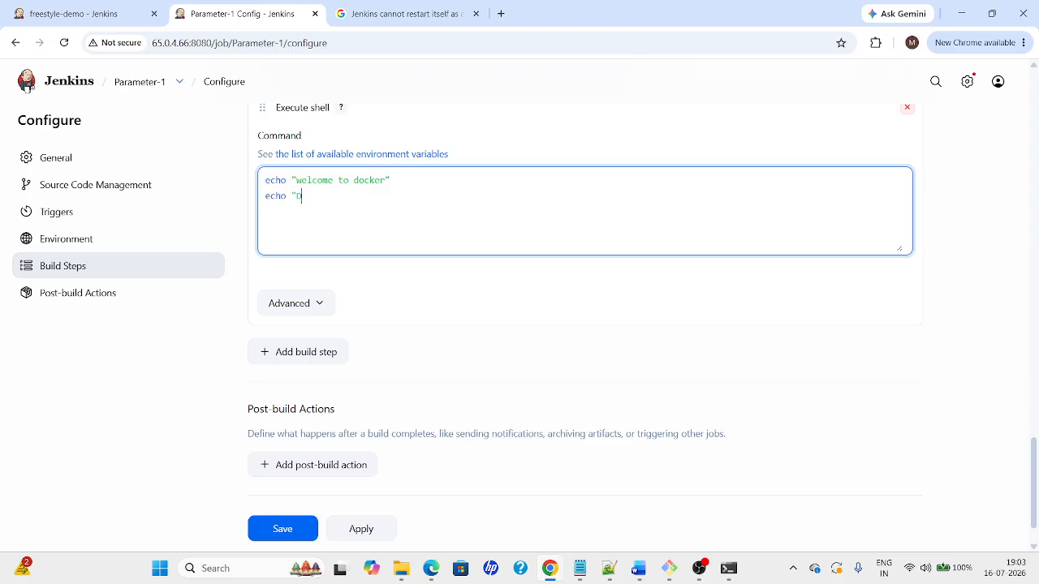
{"action": "type", "text": "eployment of $ENVIRONE"}
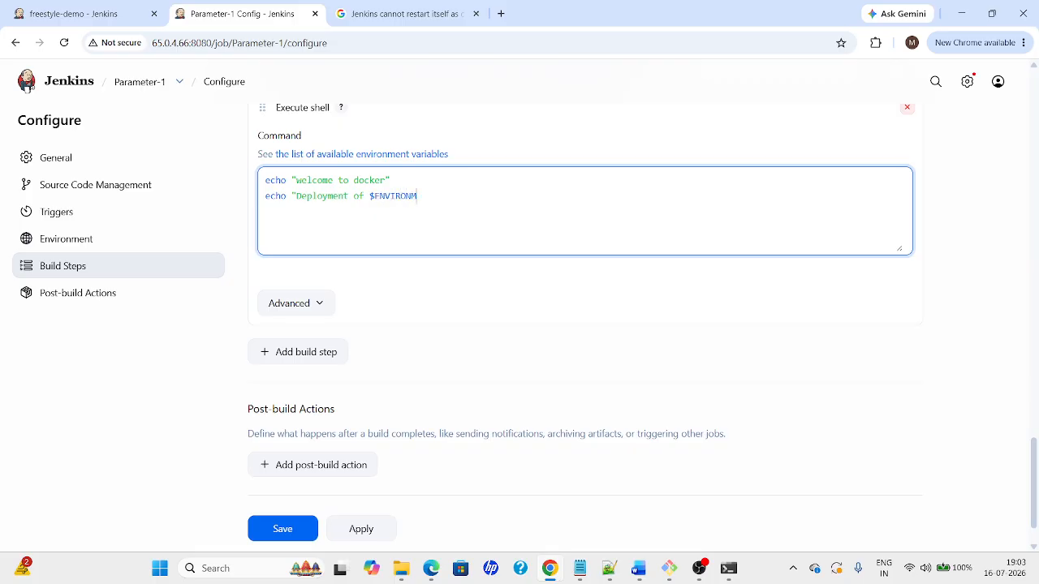
{"action": "type", "text": "ENT"}
{"action": "left_click", "coordinate": [358, 538]}
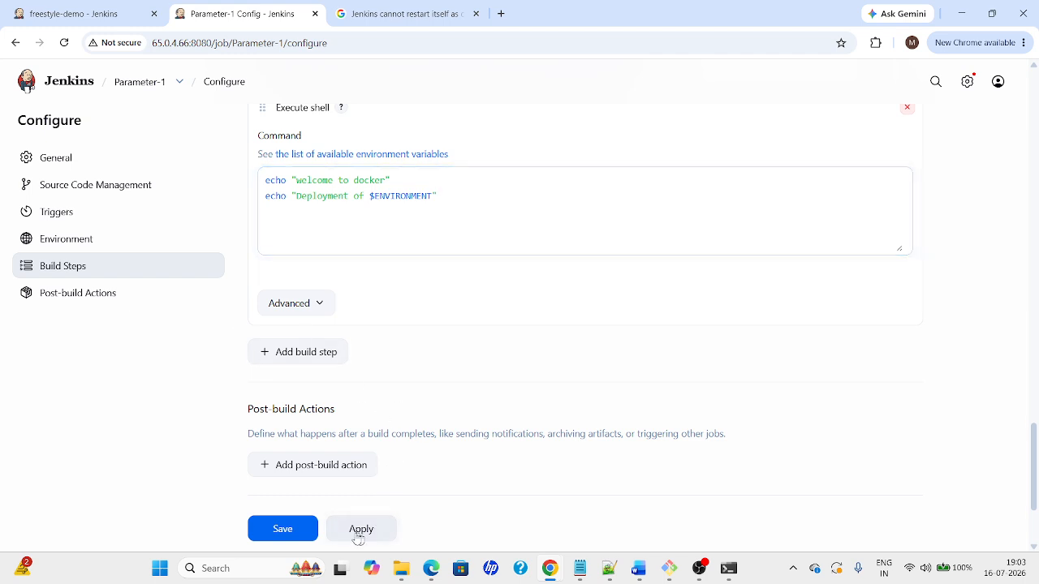
{"action": "left_click", "coordinate": [283, 529]}
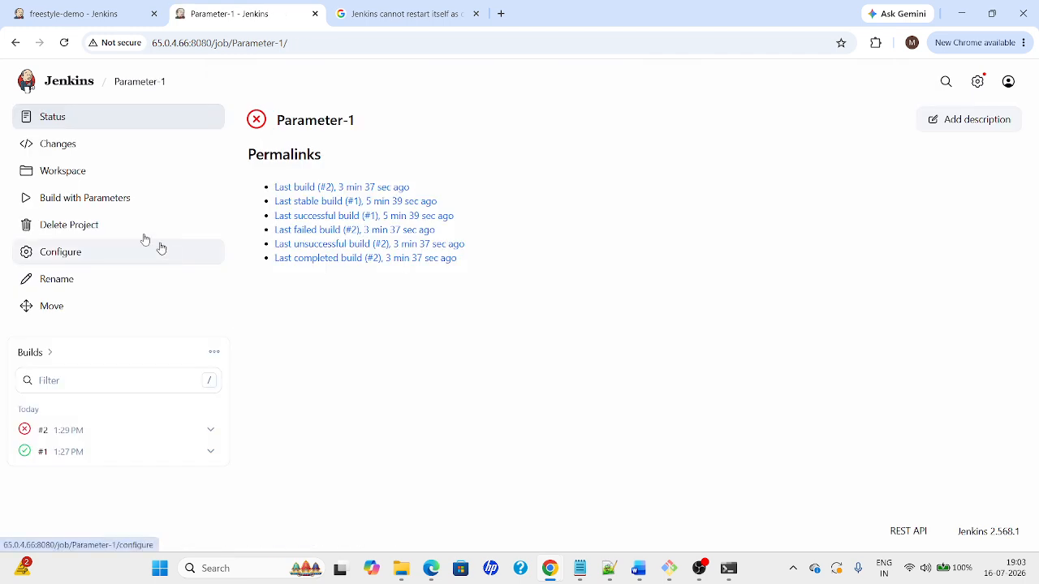
Start build #3 of Parameter-1 with an Environment value chosen
{"action": "left_click", "coordinate": [48, 204]}
{"action": "left_click", "coordinate": [316, 206]}
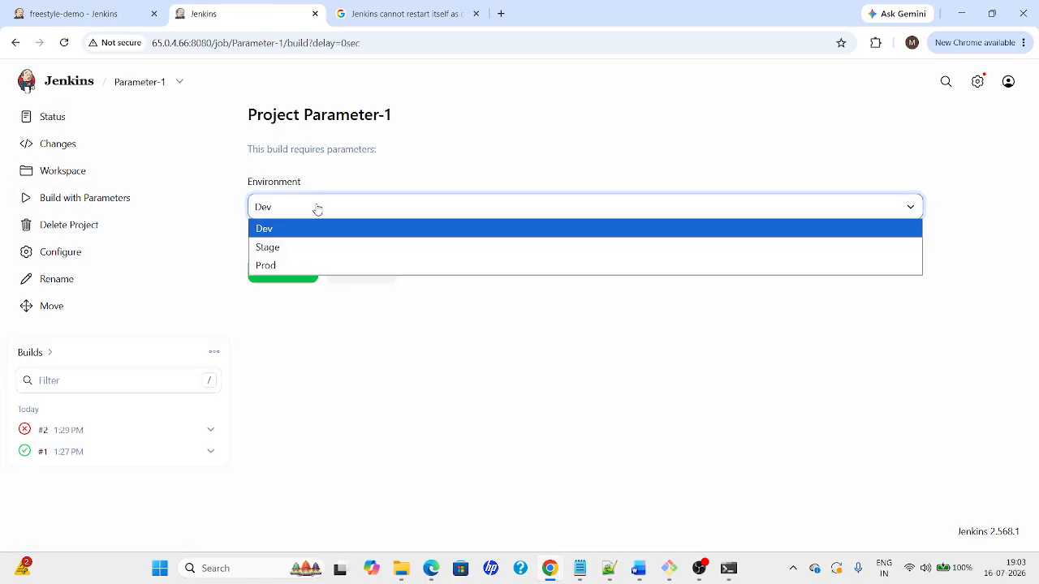
{"action": "left_click", "coordinate": [284, 248]}
{"action": "left_click", "coordinate": [285, 269]}
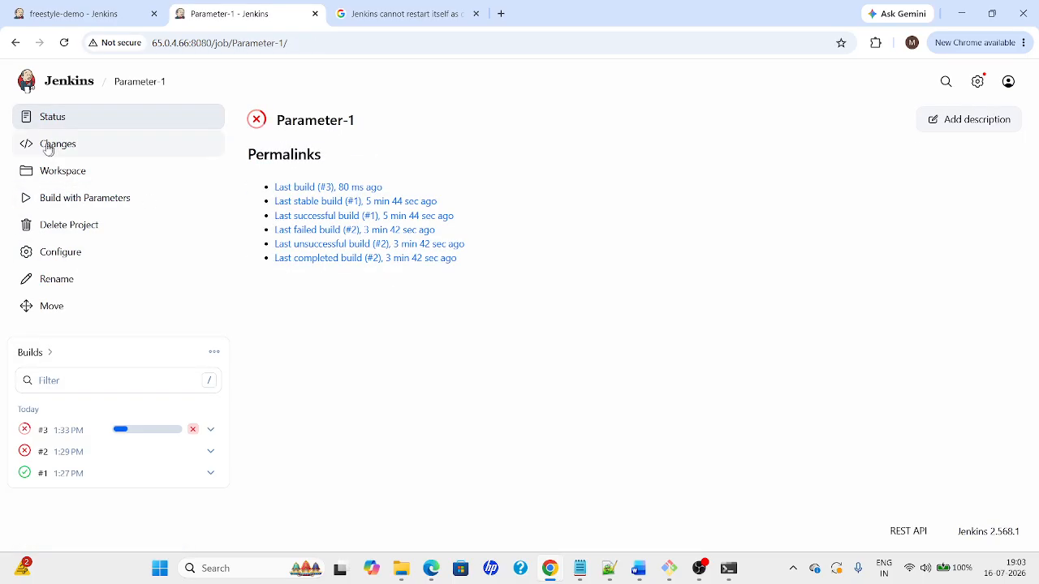
Add a Boolean Parameter to Parameter-1's configuration
{"action": "left_click", "coordinate": [45, 266]}
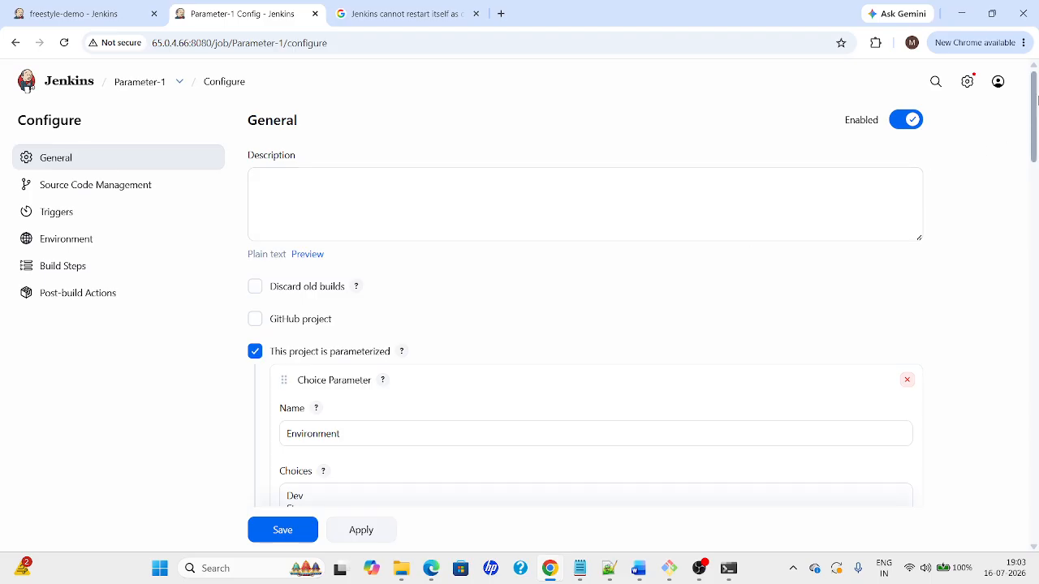
{"action": "left_click_drag", "start_coordinate": [1037, 98], "coordinate": [1023, 174]}
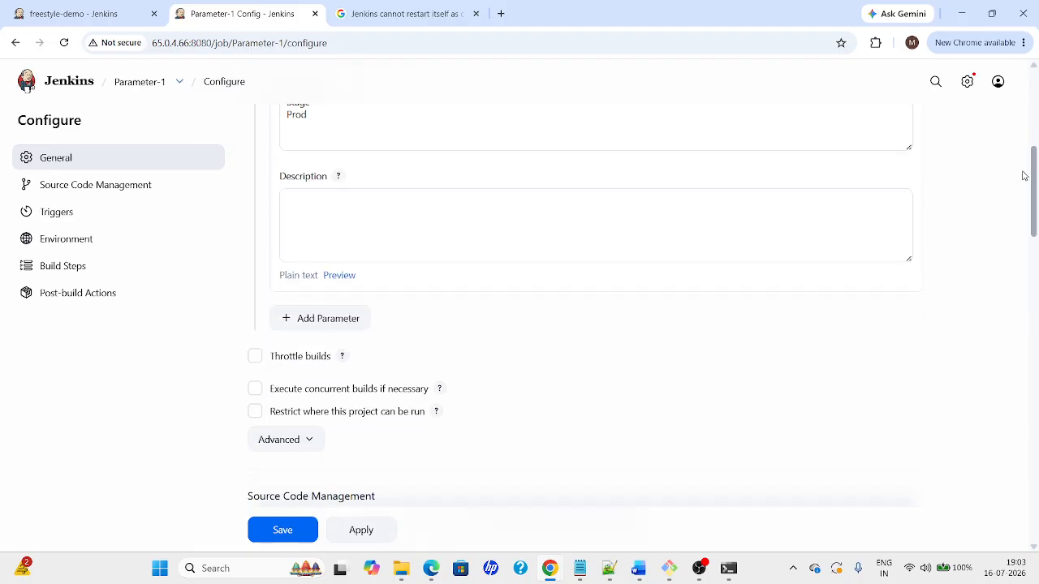
{"action": "left_click", "coordinate": [342, 328]}
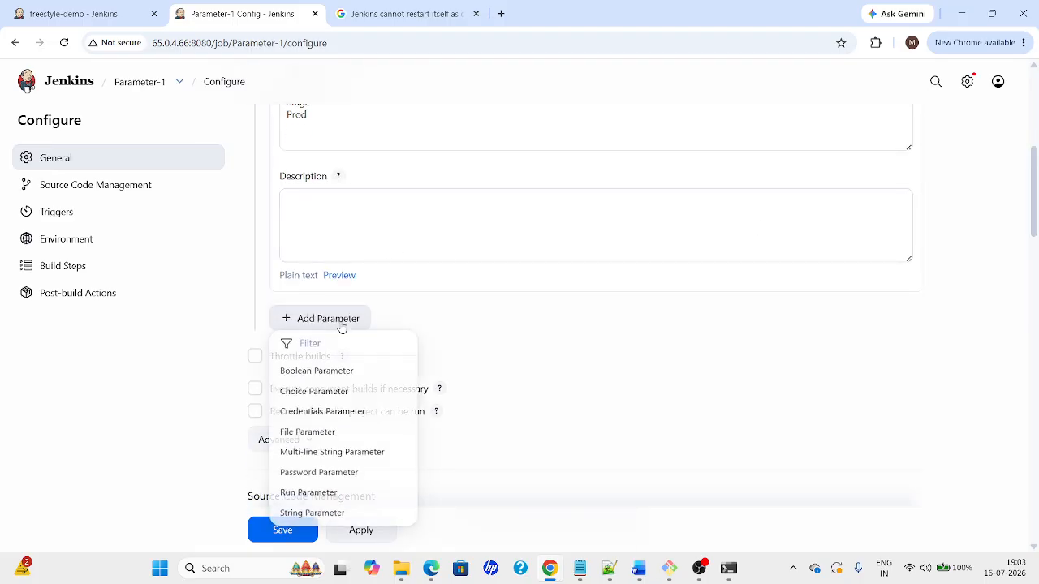
{"action": "left_click", "coordinate": [316, 371]}
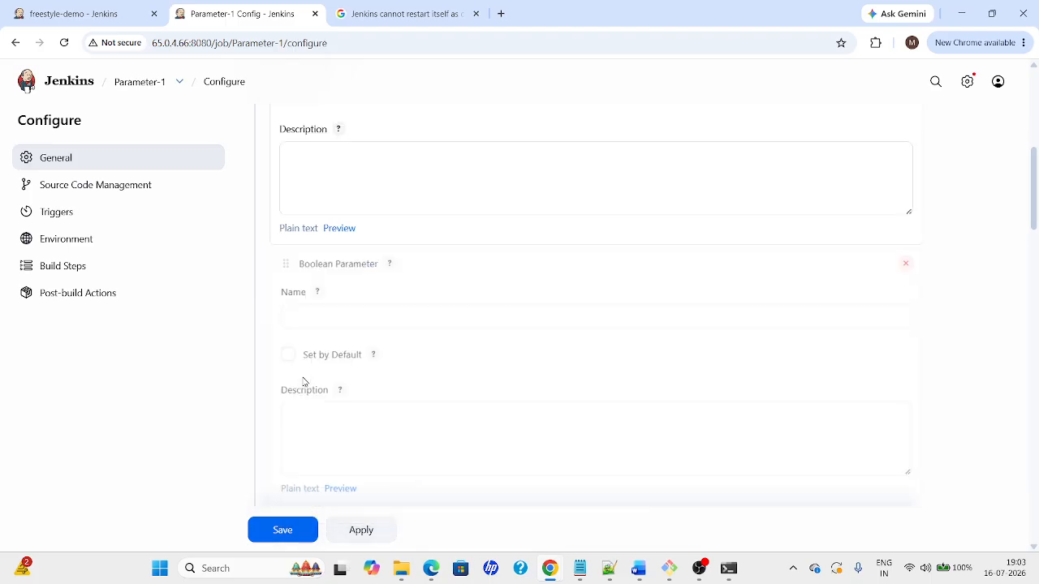
{"action": "right_click", "coordinate": [228, 16]}
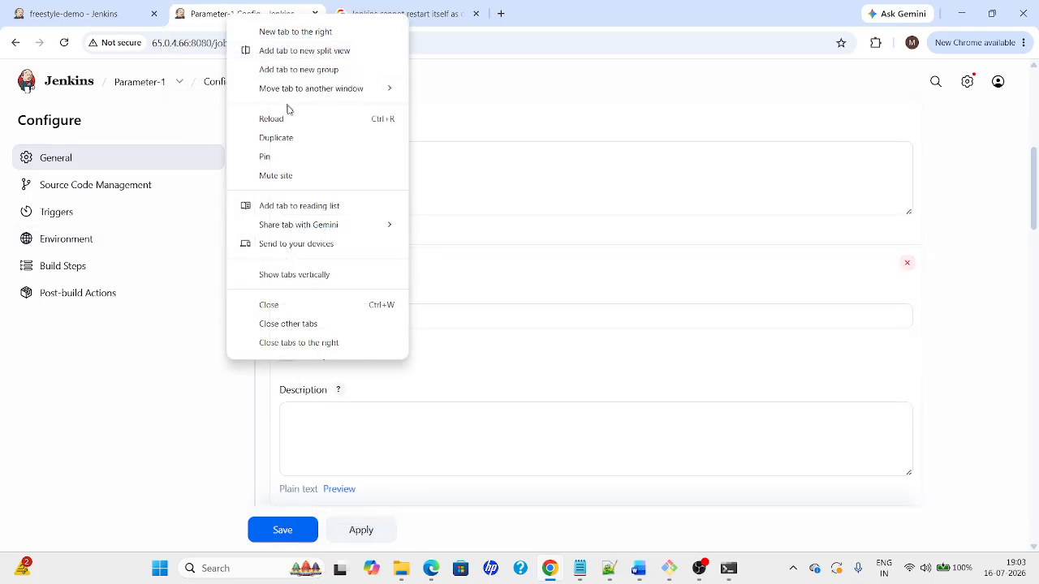
In a duplicated tab, review build #3's console log ending in Finished: SUCCESS
{"action": "left_click", "coordinate": [276, 138]}
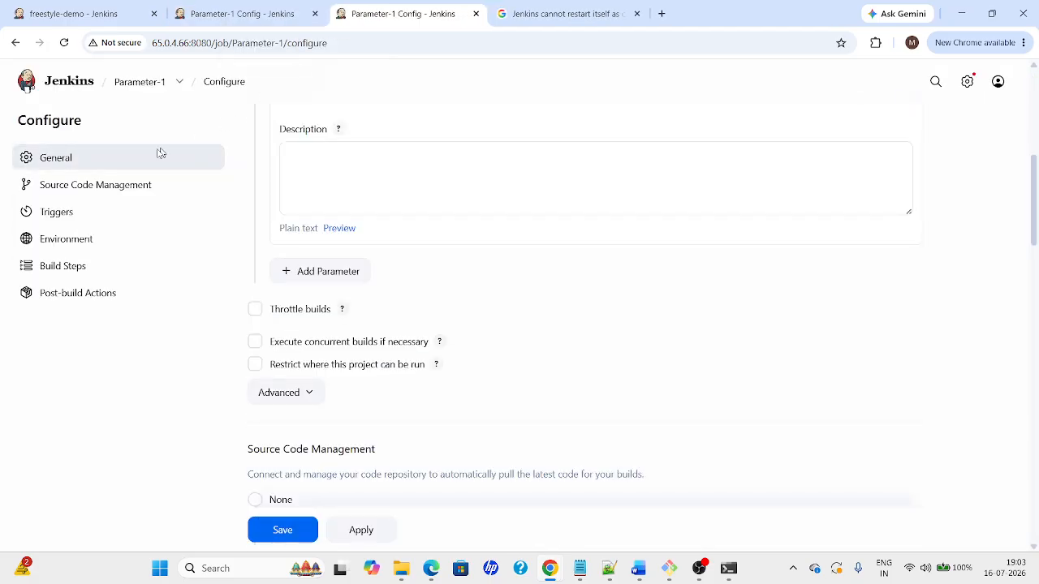
{"action": "left_click", "coordinate": [96, 79]}
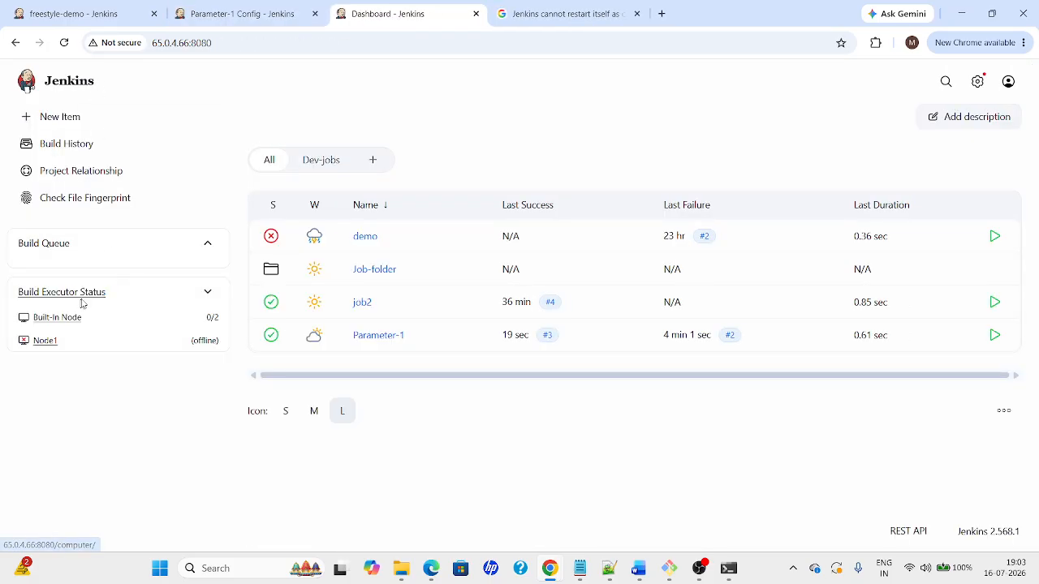
{"action": "left_click", "coordinate": [370, 336]}
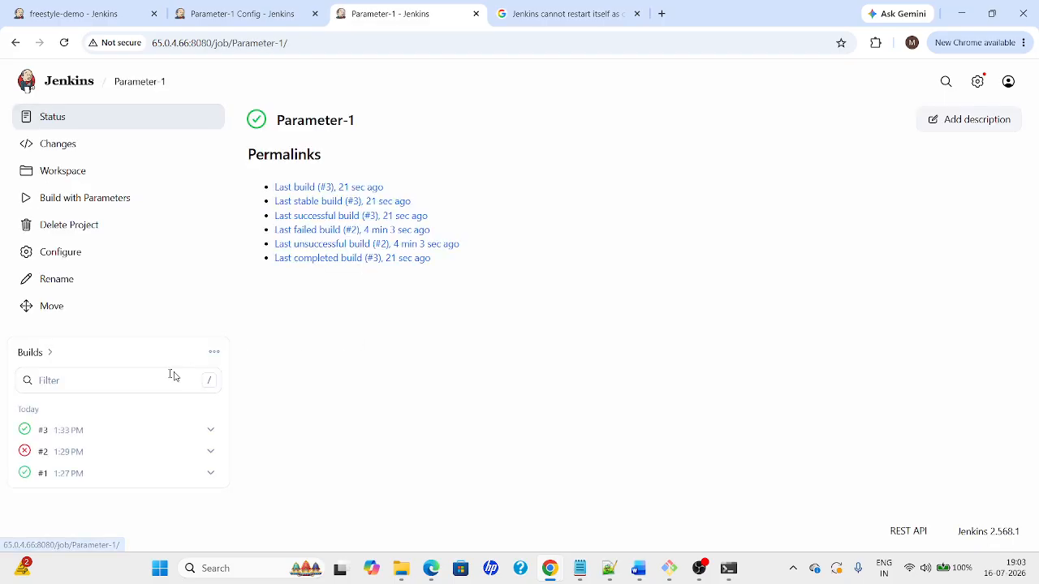
{"action": "left_click", "coordinate": [68, 430]}
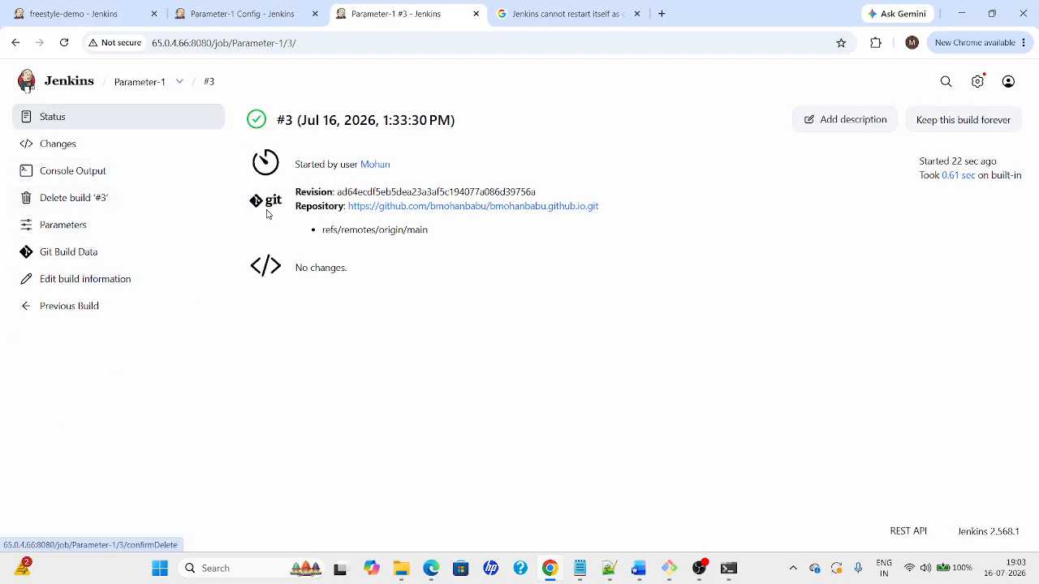
{"action": "left_click", "coordinate": [54, 179]}
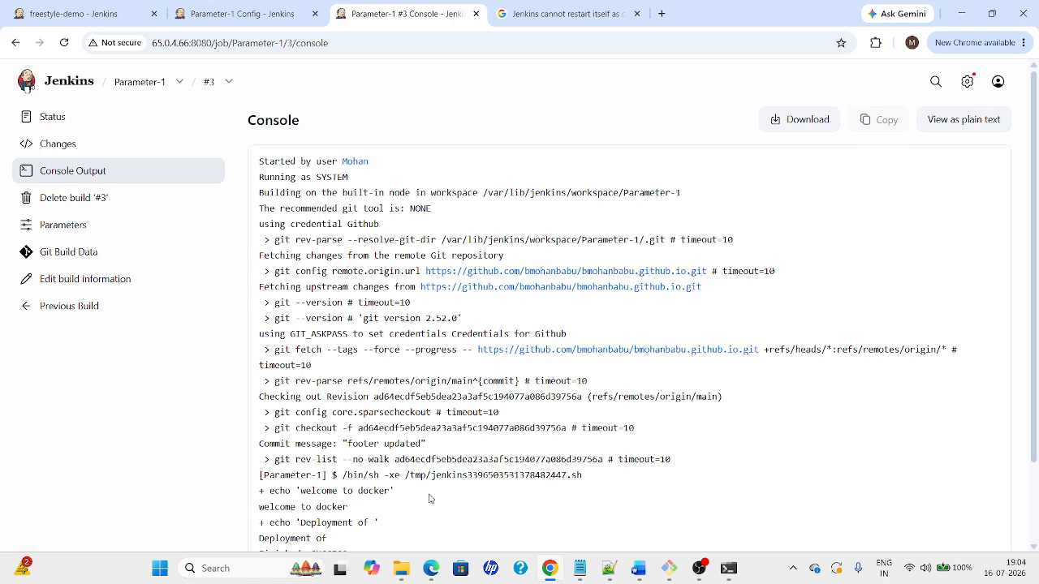
{"action": "scroll", "coordinate": [430, 499], "scroll_direction": "down", "scroll_amount": 2}
{"action": "left_click_drag", "start_coordinate": [274, 425], "coordinate": [486, 423]}
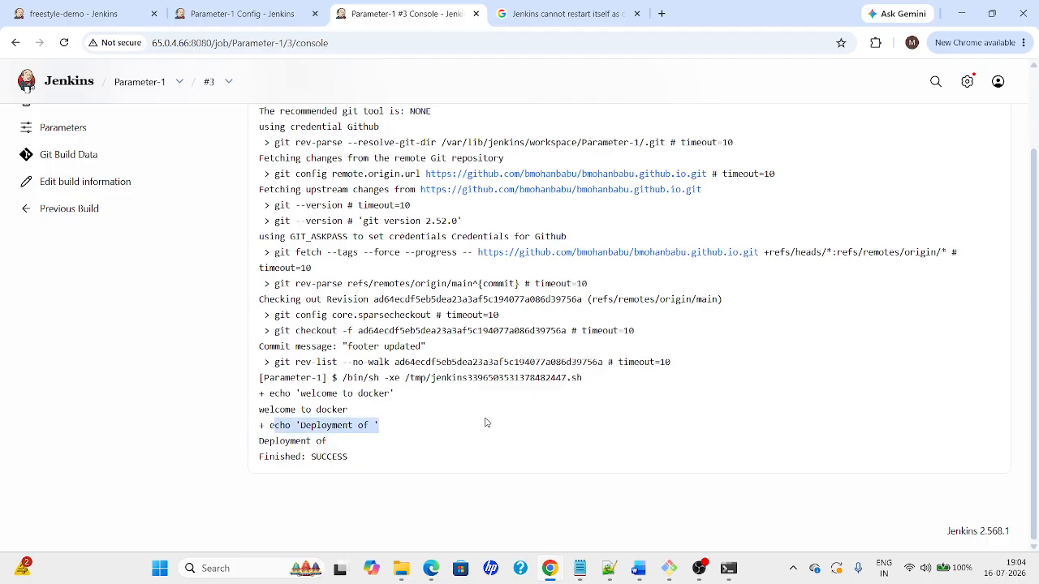
{"action": "left_click_drag", "start_coordinate": [523, 362], "coordinate": [630, 371]}
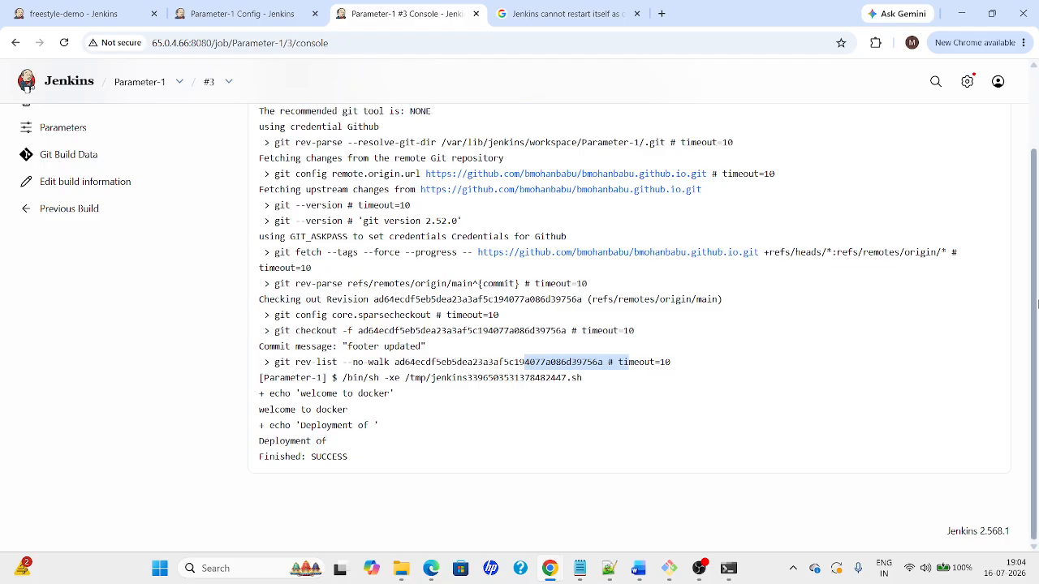
{"action": "left_click_drag", "start_coordinate": [1037, 303], "coordinate": [1038, 221]}
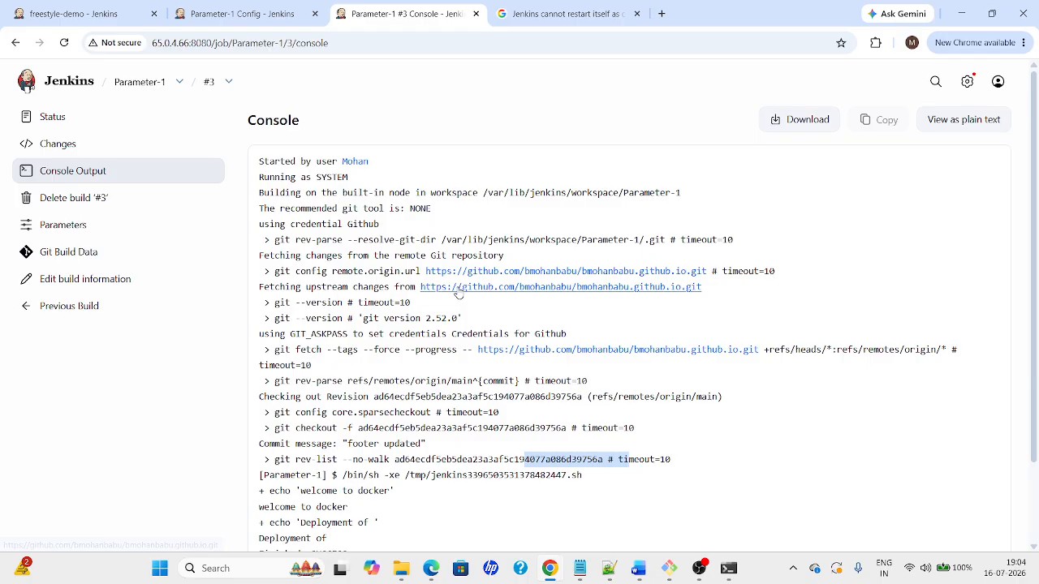
Close the console tab and name the Boolean parameter Run Tests, following the guide
{"action": "left_click", "coordinate": [296, 18]}
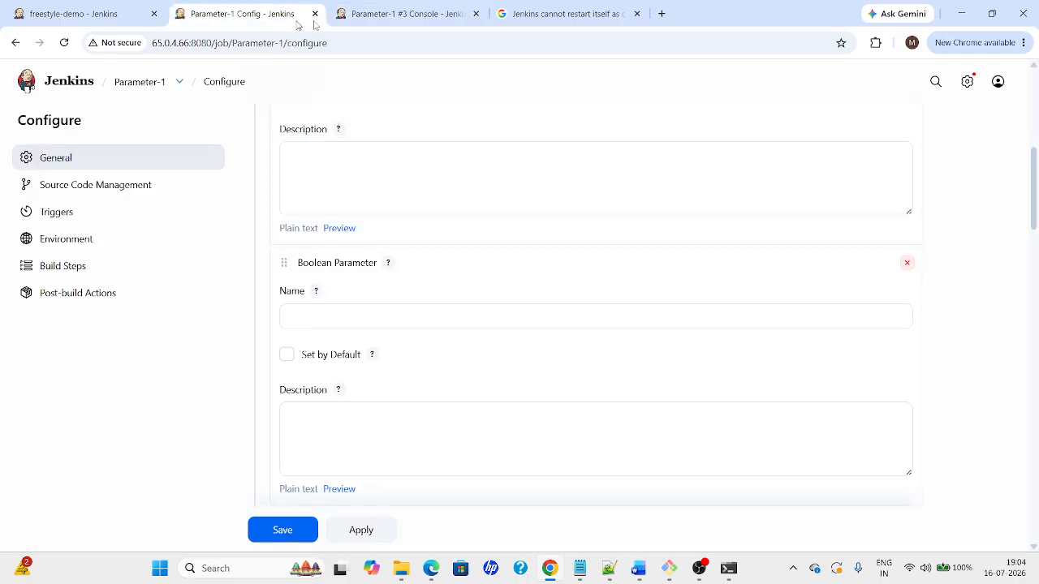
{"action": "left_click", "coordinate": [476, 14]}
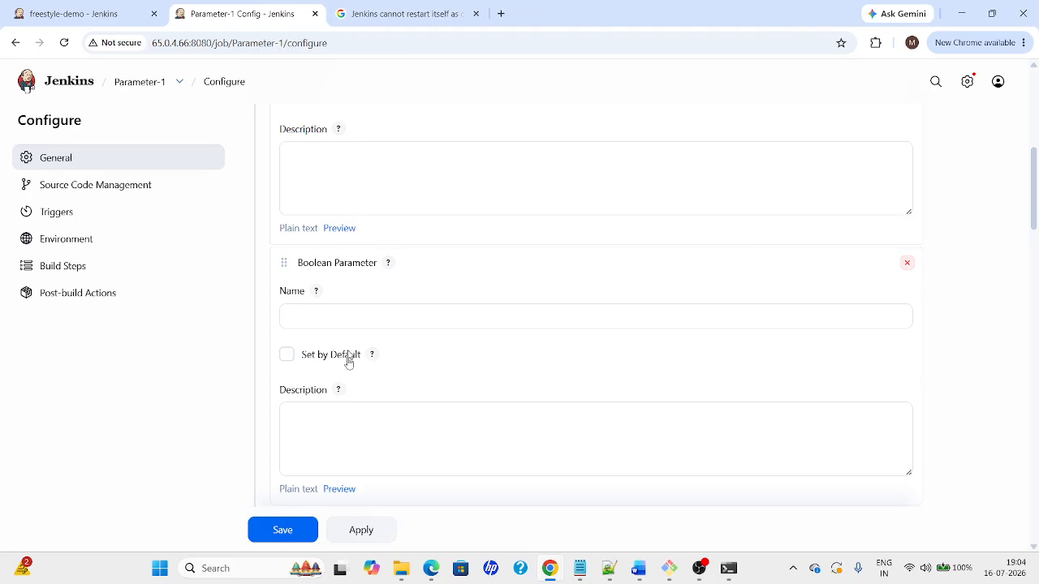
{"action": "scroll", "coordinate": [1033, 167], "scroll_direction": "up", "scroll_amount": 2}
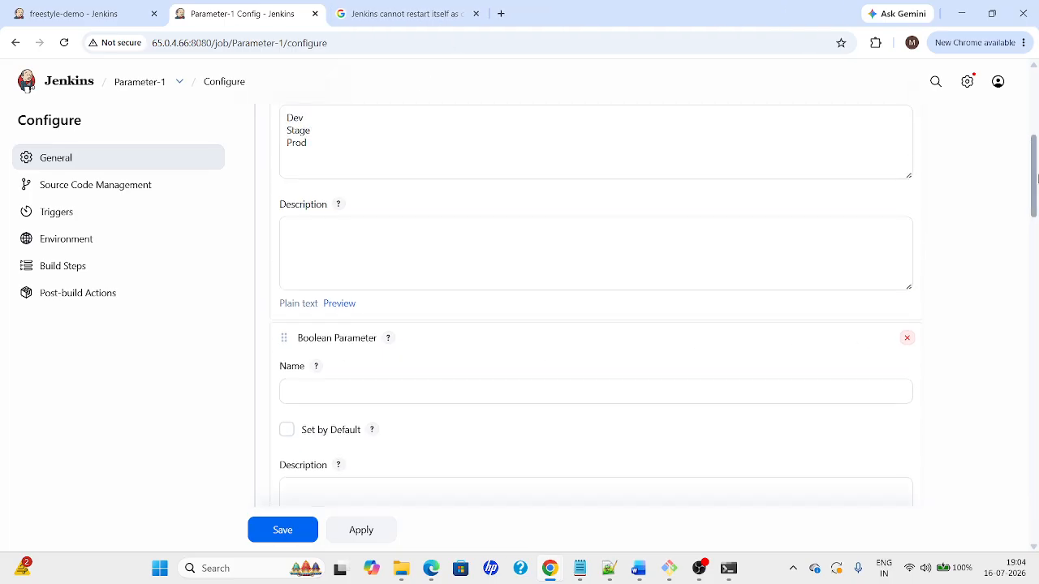
{"action": "scroll", "coordinate": [1035, 167], "scroll_direction": "down", "scroll_amount": 2}
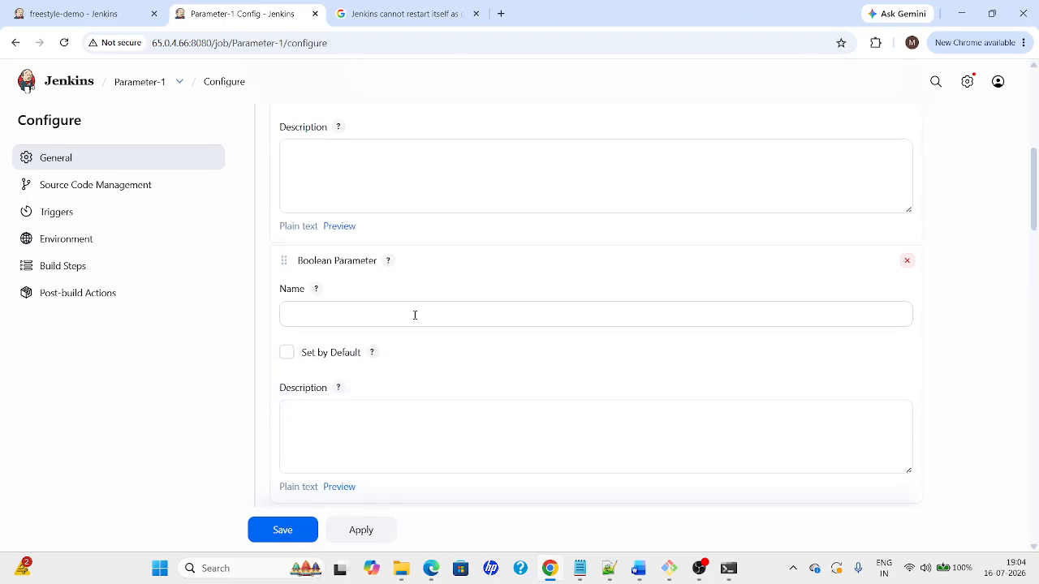
{"action": "left_click", "coordinate": [413, 313]}
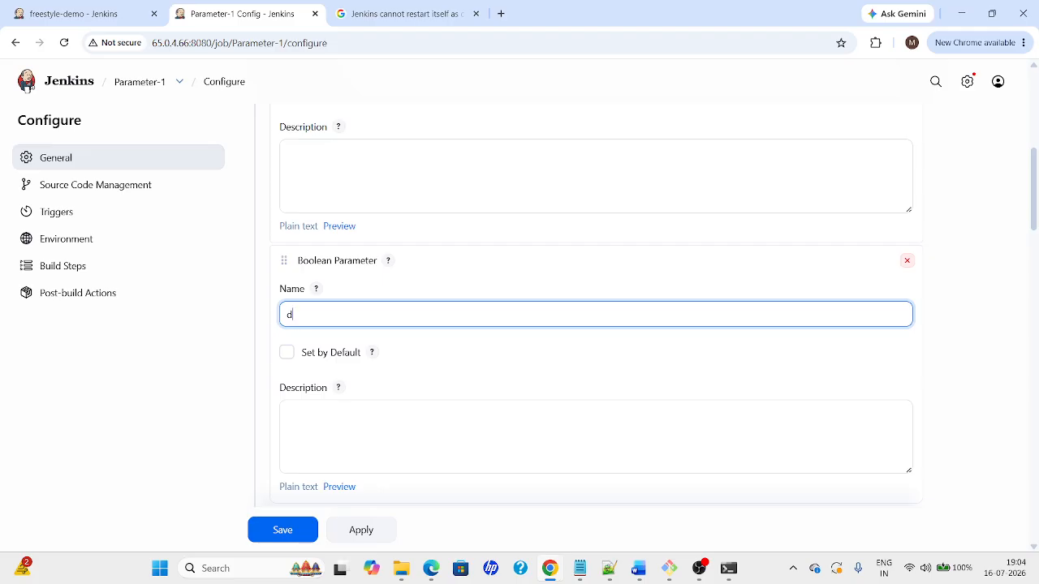
{"action": "key", "text": "alt+Tab"}
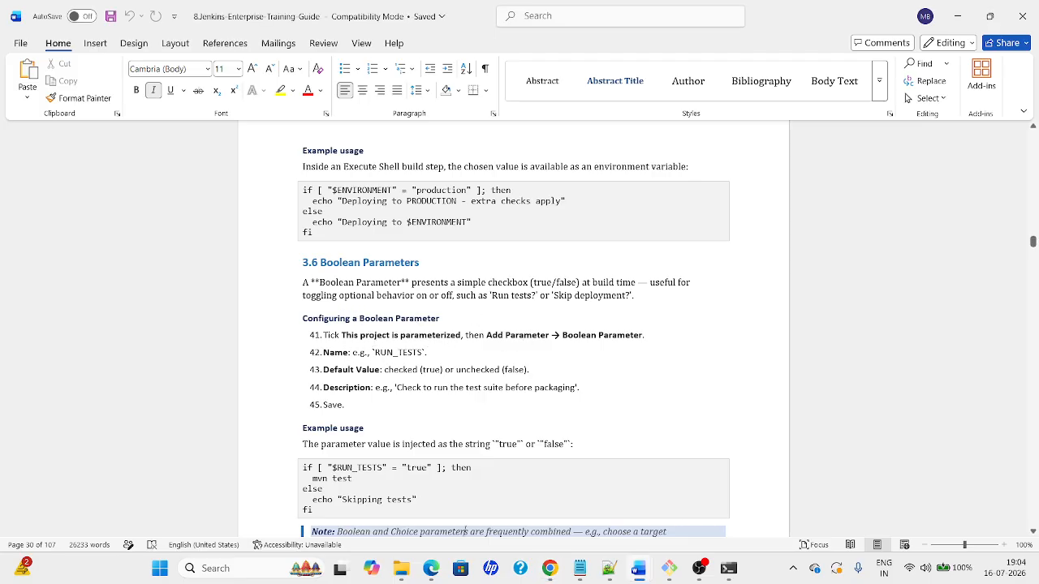
{"action": "key", "text": "alt+Tab"}
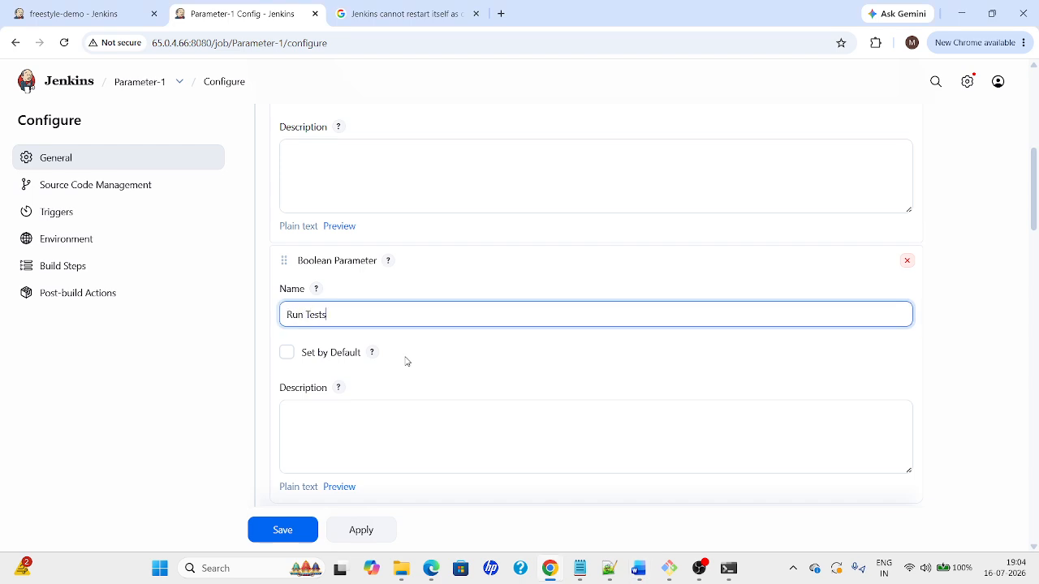
{"action": "key", "text": "alt+Tab"}
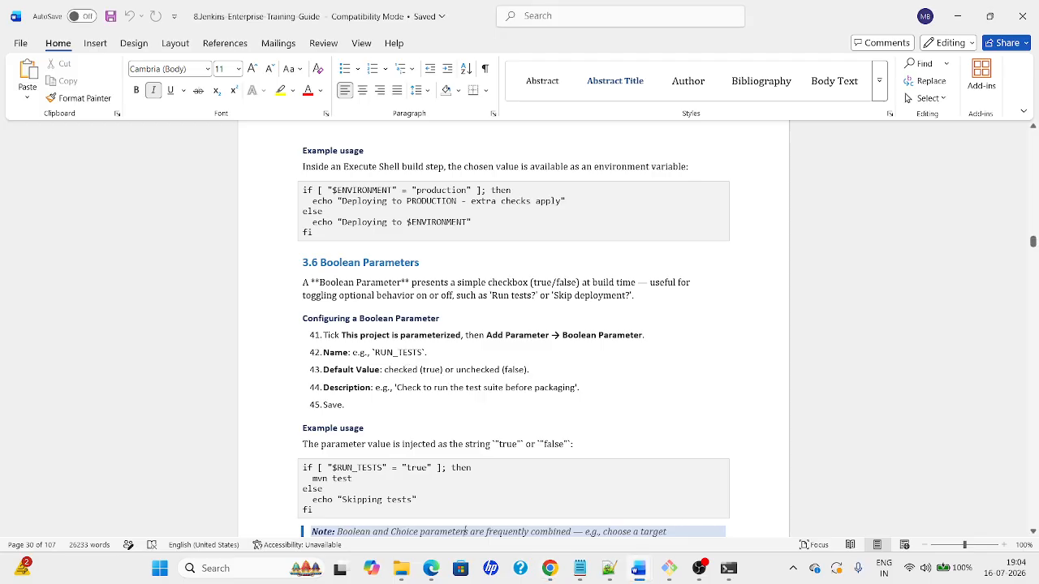
{"action": "key", "text": "alt+Tab"}
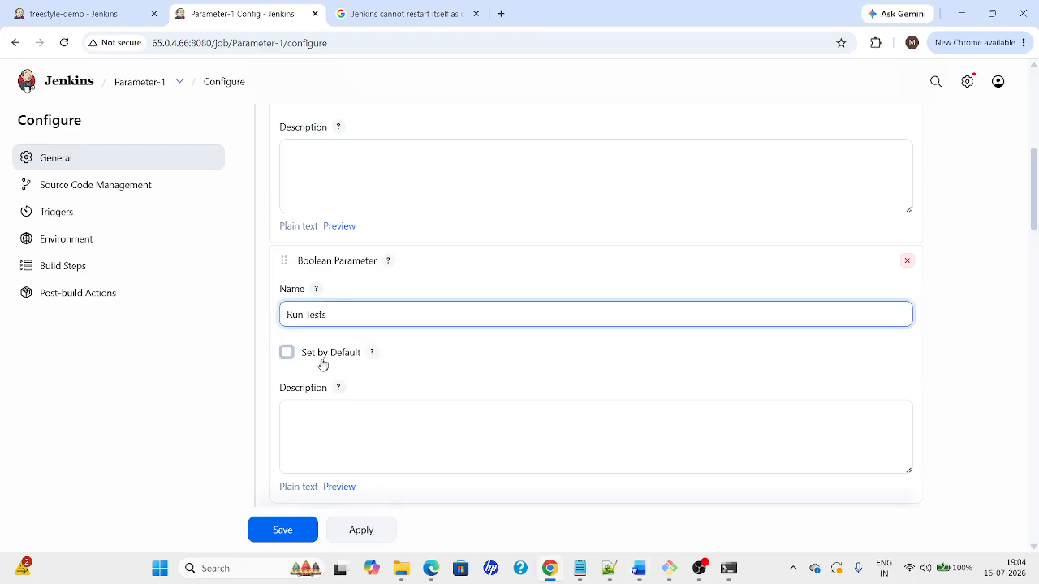
Make Run Tests on by default with the description True/False
{"action": "left_click", "coordinate": [286, 357]}
{"action": "left_click", "coordinate": [286, 353]}
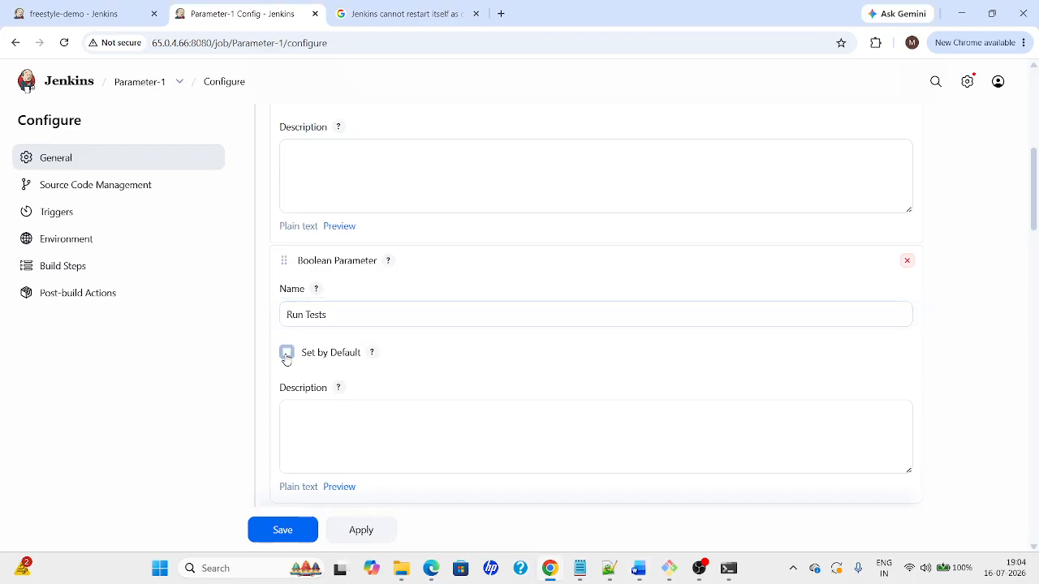
{"action": "left_click", "coordinate": [292, 414]}
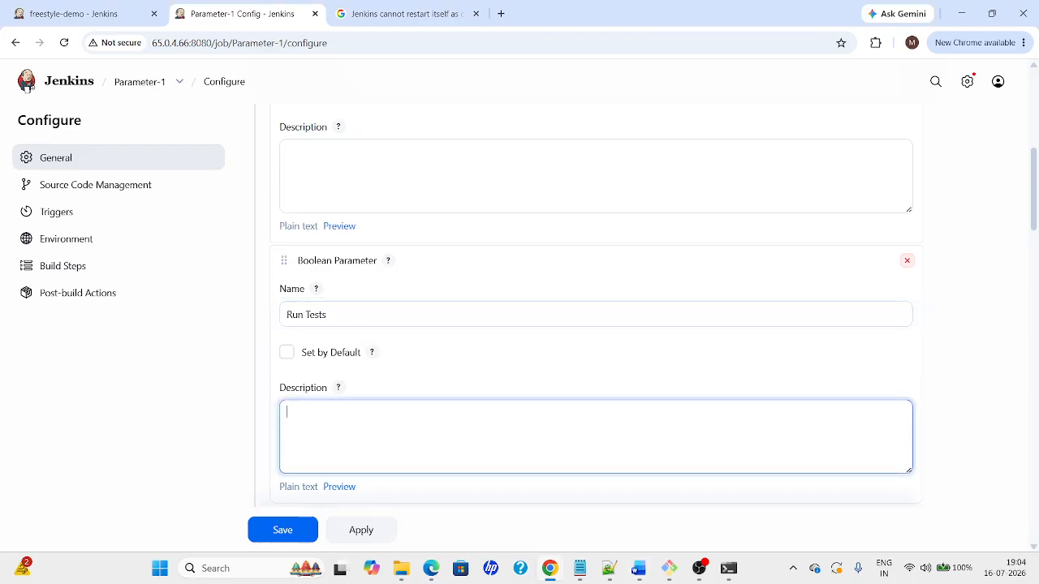
{"action": "left_click", "coordinate": [287, 353]}
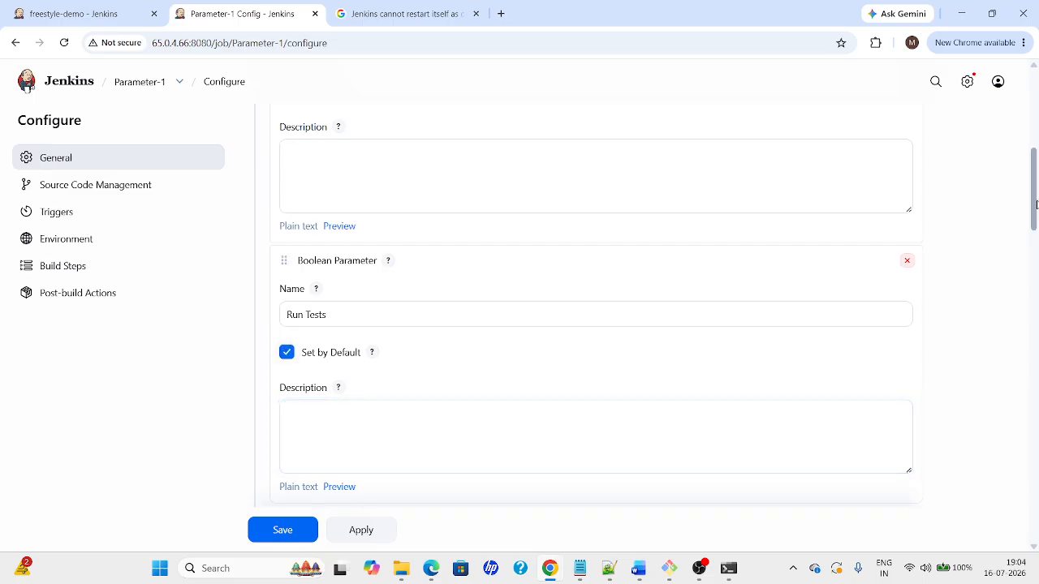
{"action": "scroll", "coordinate": [1036, 205], "scroll_direction": "down", "scroll_amount": 2}
{"action": "left_click", "coordinate": [424, 293]}
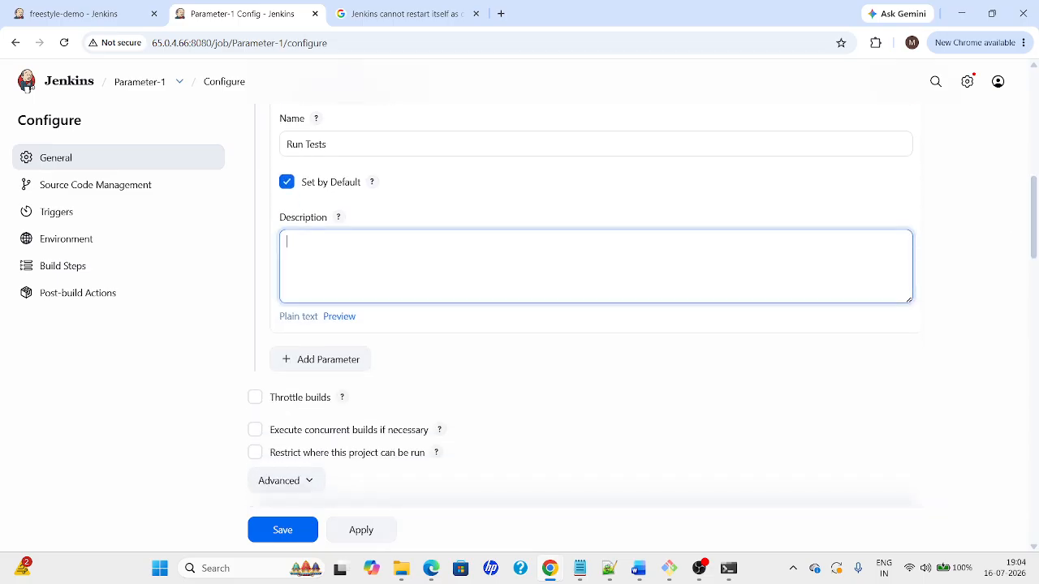
{"action": "key", "text": "alt+Tab"}
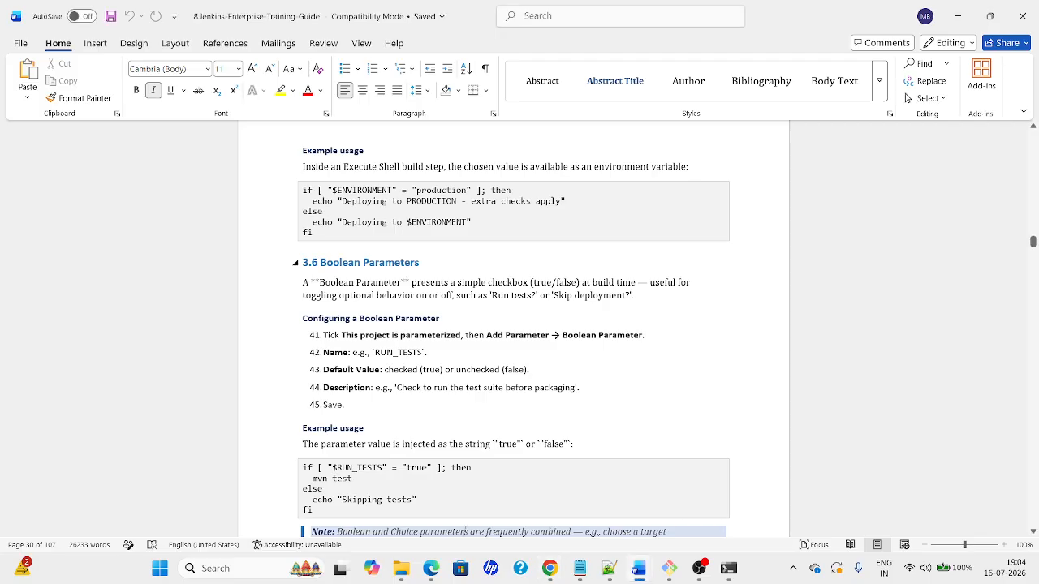
{"action": "key", "text": "alt+Tab"}
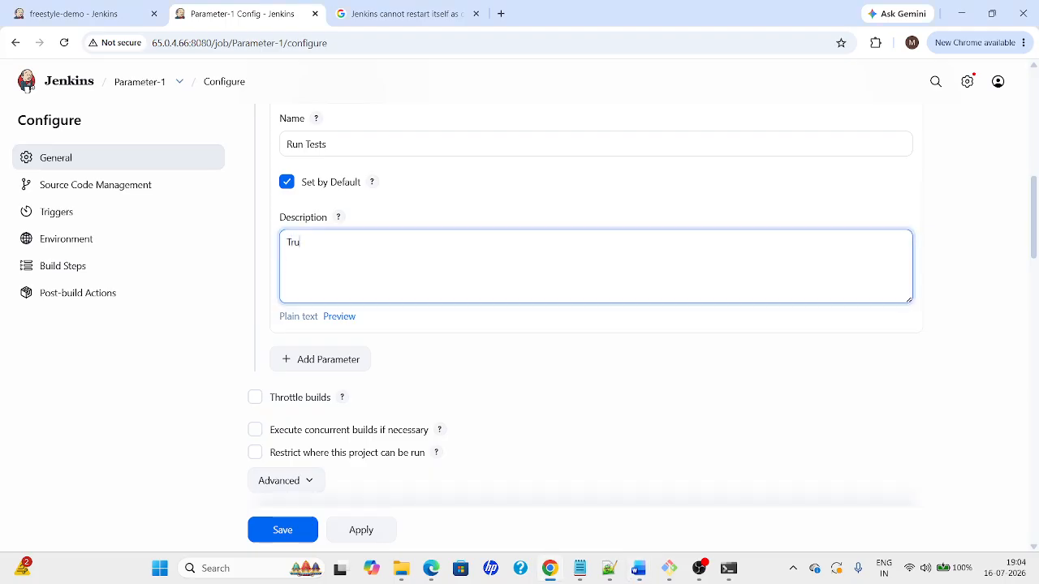
{"action": "type", "text": "se"}
Apply and save the Run Tests parameter settings
{"action": "left_click", "coordinate": [368, 534]}
{"action": "key", "text": "alt+Tab"}
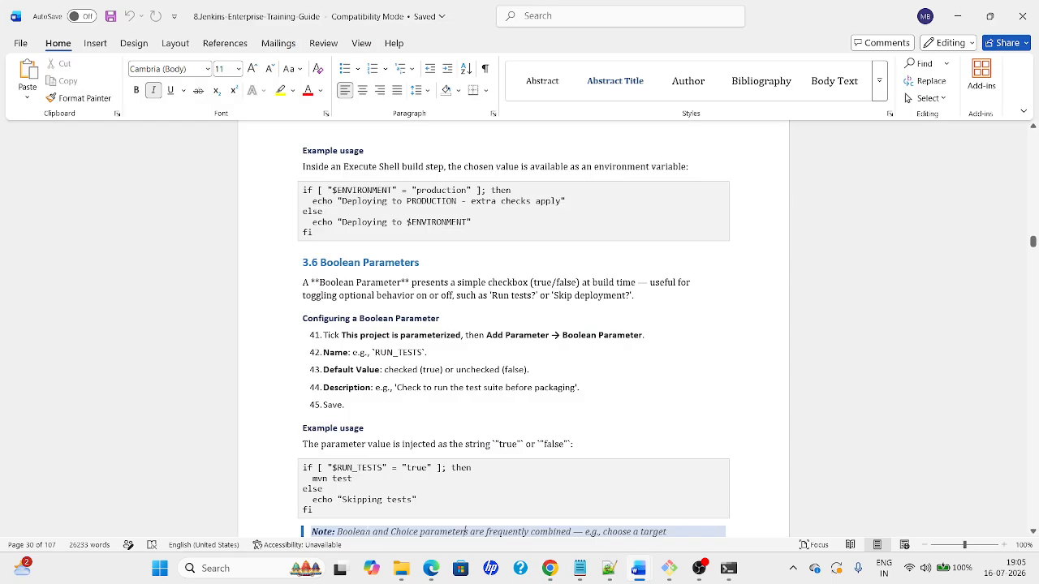
{"action": "key", "text": "alt+Tab"}
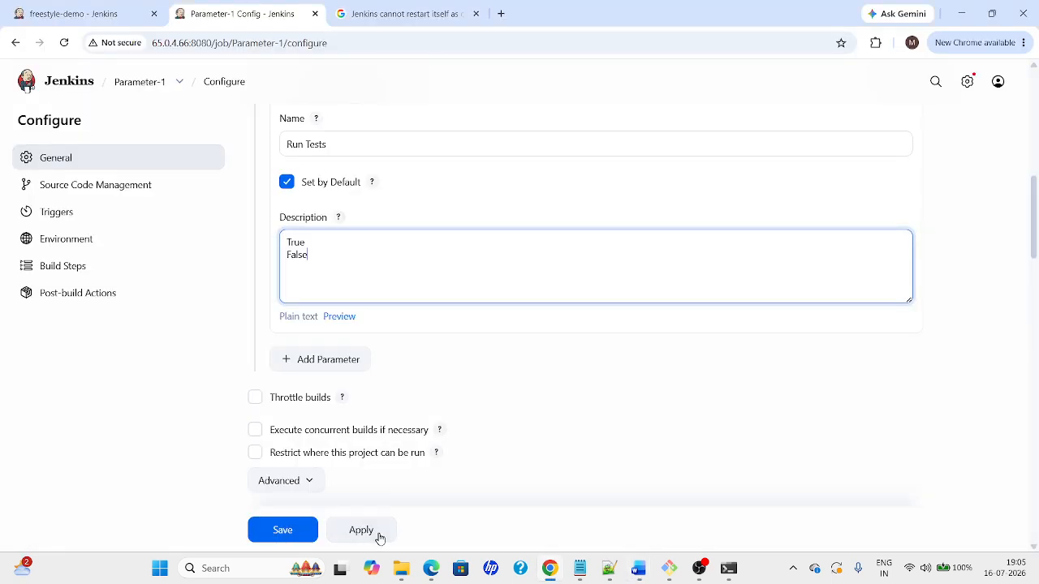
{"action": "left_click", "coordinate": [360, 531]}
{"action": "left_click", "coordinate": [274, 530]}
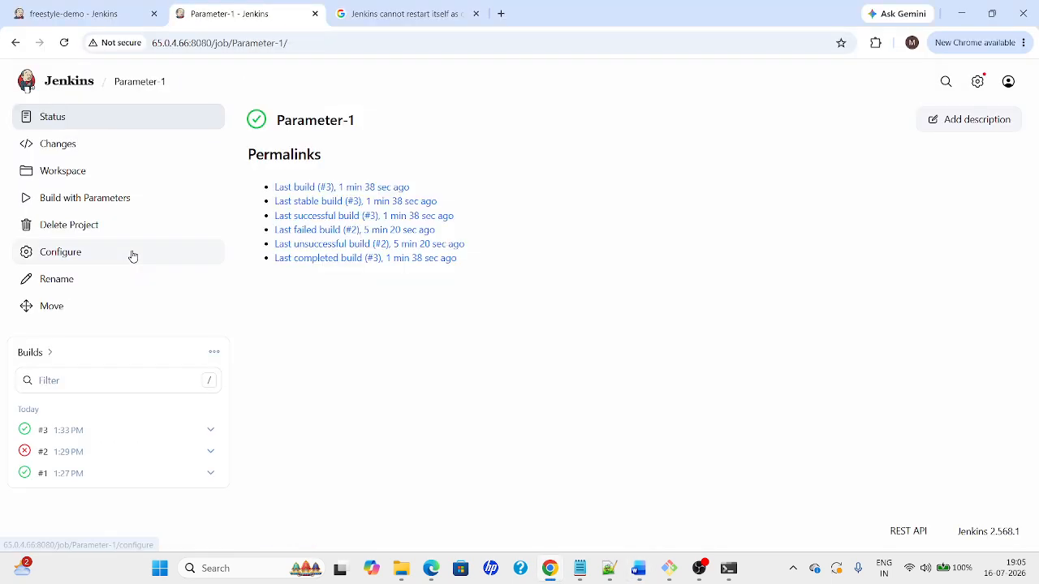
{"action": "left_click", "coordinate": [60, 200]}
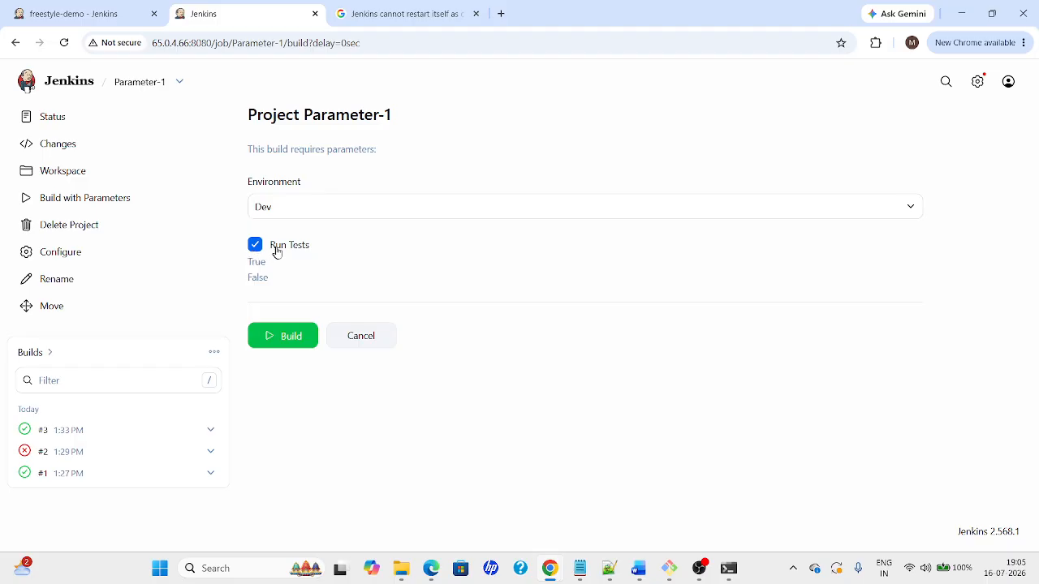
Leave Run Tests unticked with Environment on Dev, then return to the guide's Boolean steps
{"action": "left_click", "coordinate": [255, 246]}
{"action": "left_click", "coordinate": [255, 245]}
{"action": "left_click", "coordinate": [255, 247]}
{"action": "left_click", "coordinate": [297, 214]}
{"action": "key", "text": "alt+Tab"}
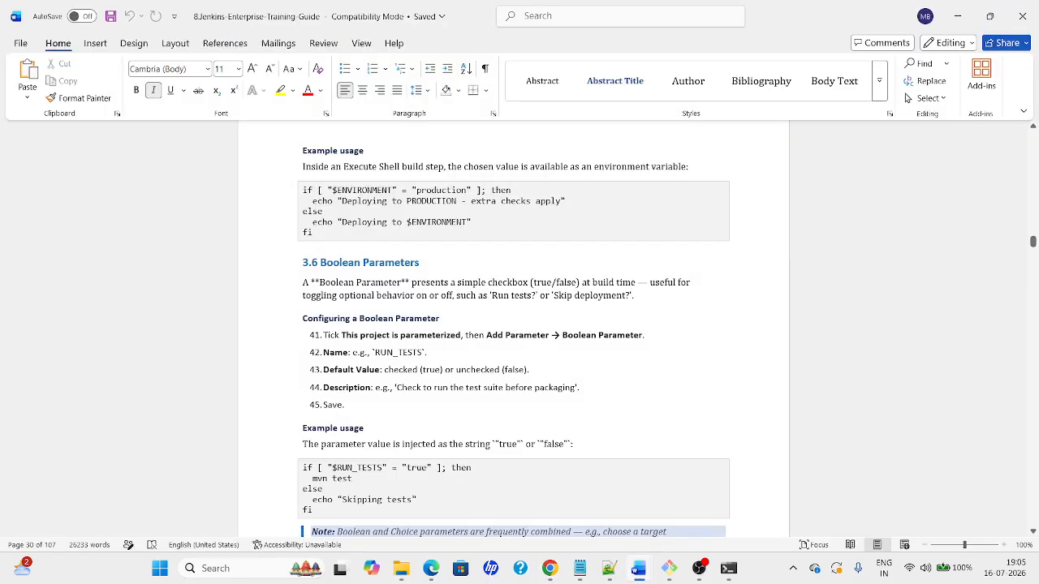
{"action": "left_click", "coordinate": [381, 352]}
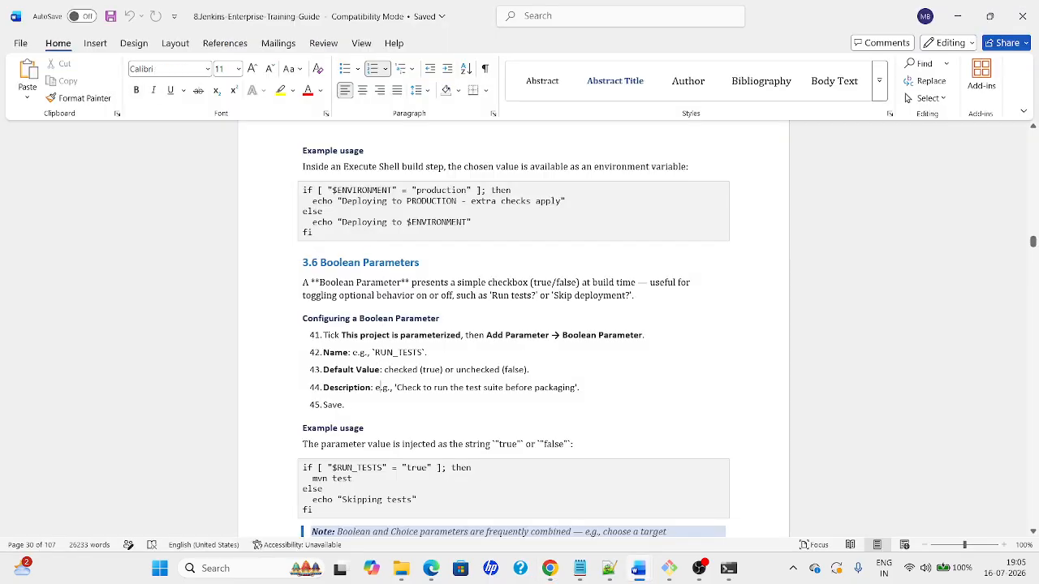
Read through the guide from Boolean Parameters down to the 3.7 Build Triggers table
{"action": "key", "text": "Down"}
{"action": "key", "text": "Down"}
{"action": "key", "text": "Down"}
{"action": "key", "text": "Down"}
{"action": "key", "text": "Down"}
{"action": "key", "text": "Down"}
{"action": "key", "text": "Down"}
{"action": "key", "text": "Down"}
{"action": "key", "text": "Down"}
{"action": "key", "text": "Down"}
{"action": "key", "text": "Down"}
{"action": "key", "text": "Down"}
{"action": "key", "text": "Down"}
{"action": "key", "text": "Down"}
{"action": "key", "text": "Down"}
{"action": "key", "text": "Down"}
{"action": "key", "text": "Down"}
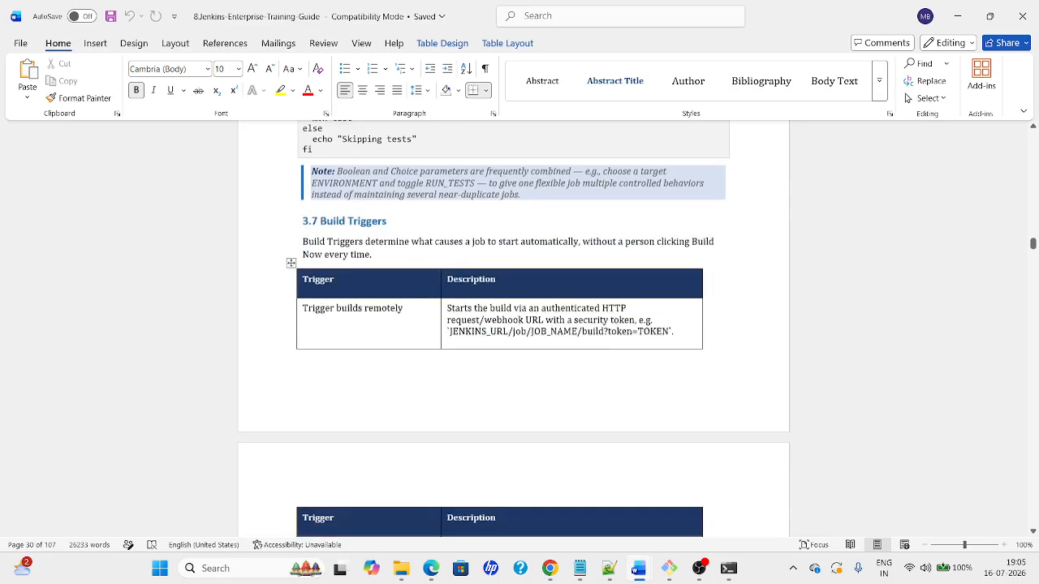
{"action": "key", "text": "Up"}
{"action": "key", "text": "Up"}
{"action": "key", "text": "Up"}
{"action": "key", "text": "Up"}
{"action": "key", "text": "Up"}
{"action": "key", "text": "Up"}
{"action": "key", "text": "Up"}
{"action": "key", "text": "Up"}
{"action": "key", "text": "Up"}
{"action": "key", "text": "Up"}
{"action": "key", "text": "Up"}
{"action": "key", "text": "Up"}
{"action": "key", "text": "Up"}
{"action": "key", "text": "Up"}
{"action": "key", "text": "Up"}
{"action": "key", "text": "Up"}
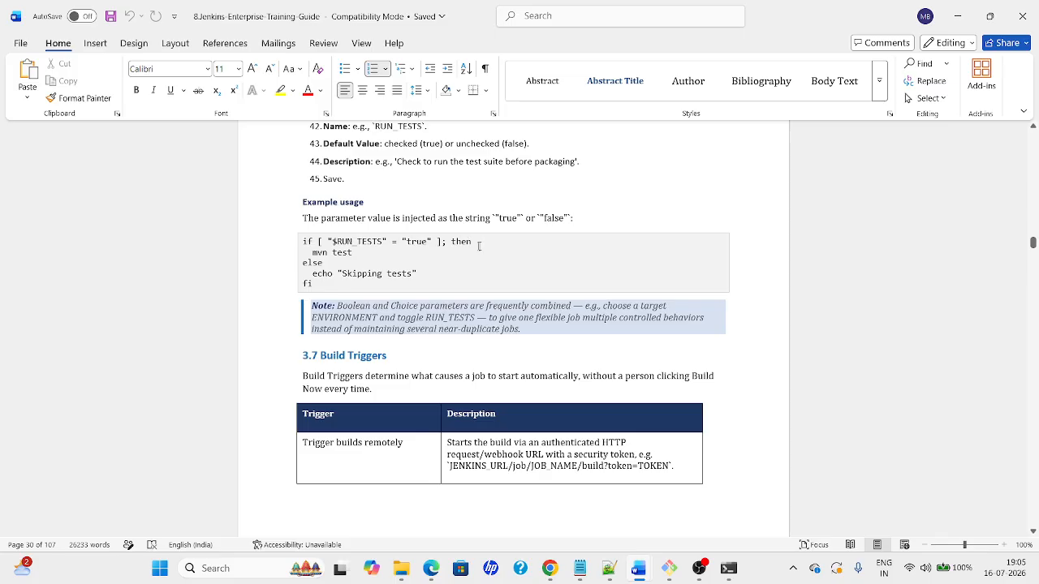
{"action": "double_click", "coordinate": [361, 274]}
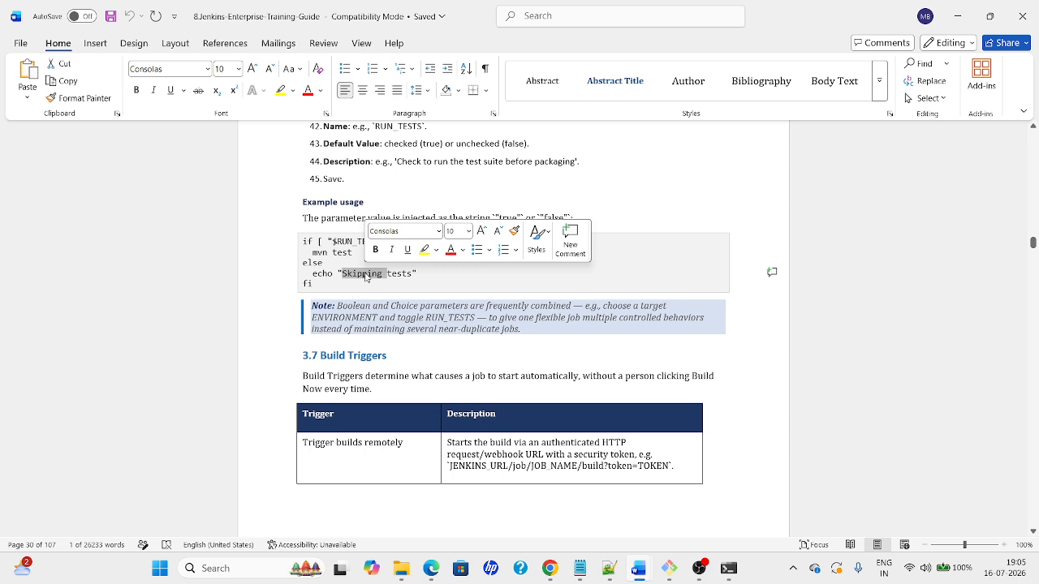
{"action": "left_click", "coordinate": [407, 329]}
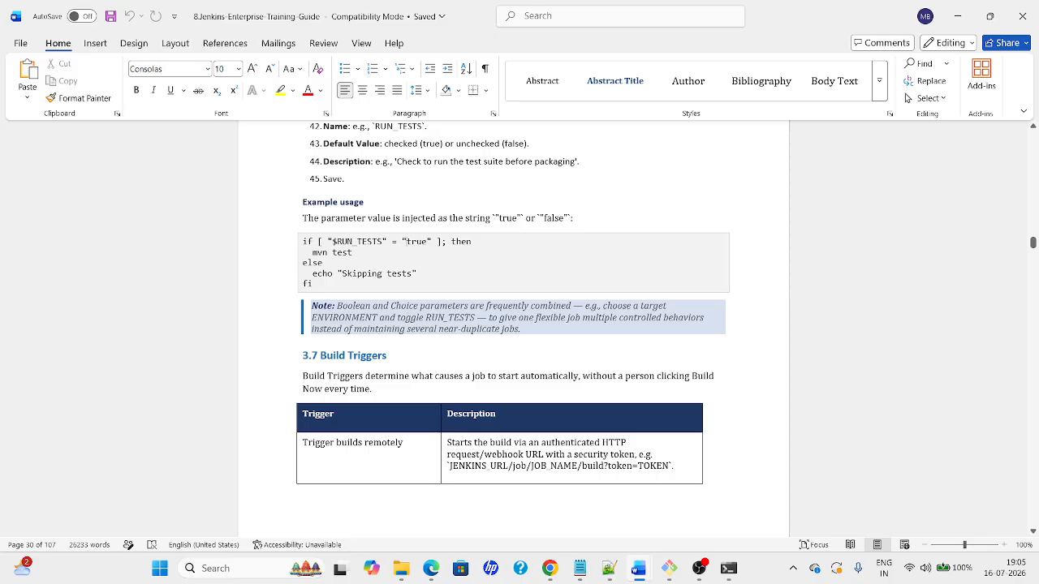
{"action": "left_click", "coordinate": [333, 414]}
{"action": "scroll", "coordinate": [514, 325], "scroll_direction": "down", "scroll_amount": 4}
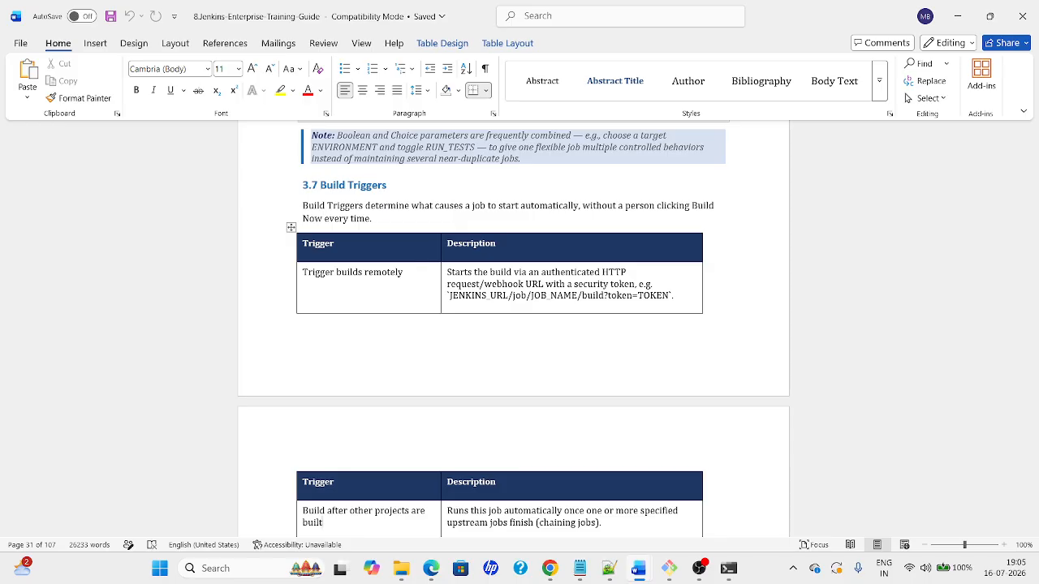
{"action": "key", "text": "alt+Tab"}
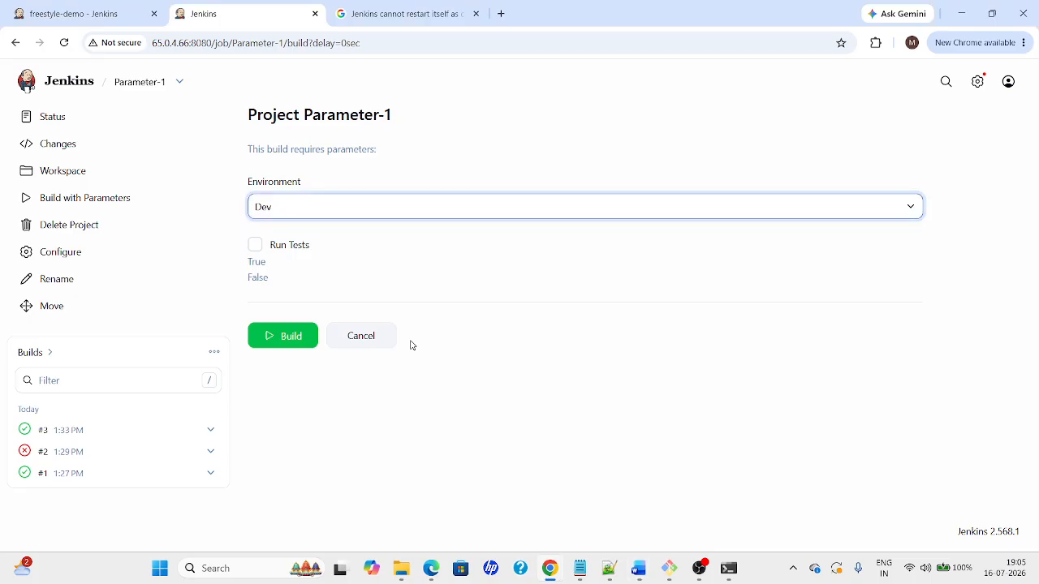
Untick This project is parameterized in Parameter-1 and review the Triggers section
{"action": "left_click", "coordinate": [117, 82]}
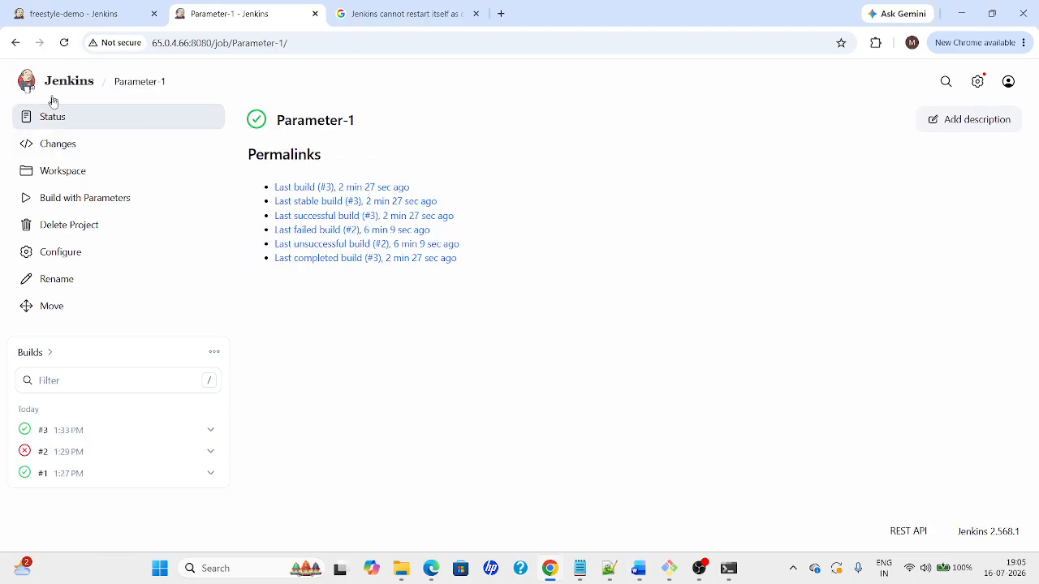
{"action": "left_click", "coordinate": [52, 254]}
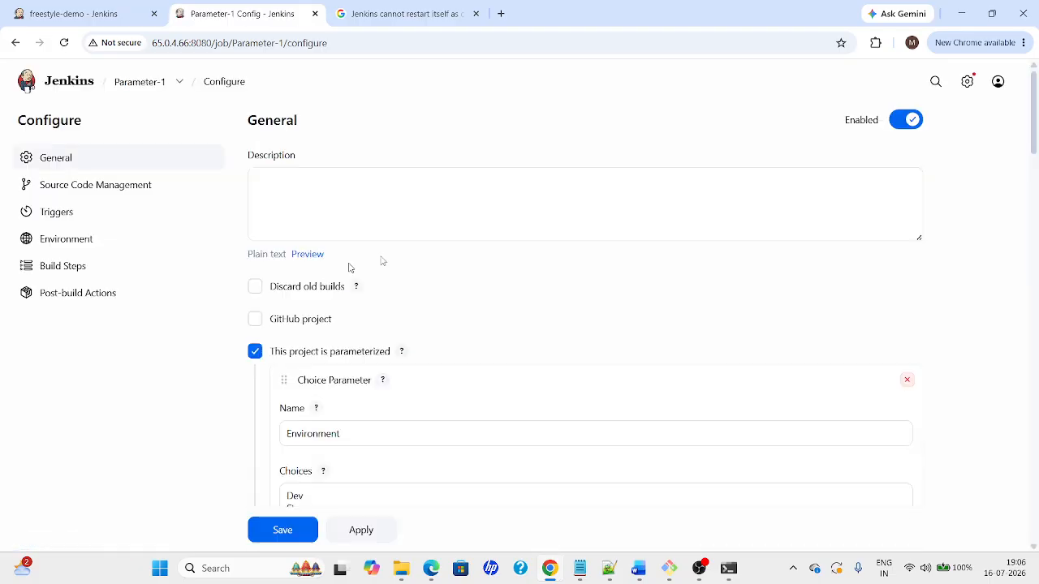
{"action": "mouse_move", "coordinate": [1036, 137]}
{"action": "left_mouse_down"}
{"action": "mouse_move", "coordinate": [1036, 341]}
{"action": "mouse_move", "coordinate": [1033, 155]}
{"action": "left_mouse_up"}
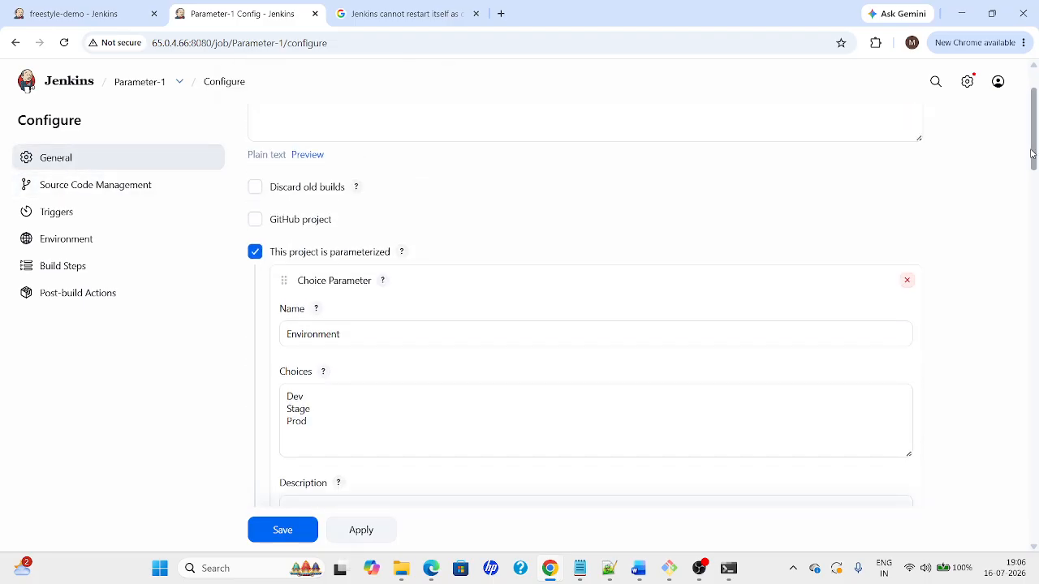
{"action": "left_click", "coordinate": [254, 253]}
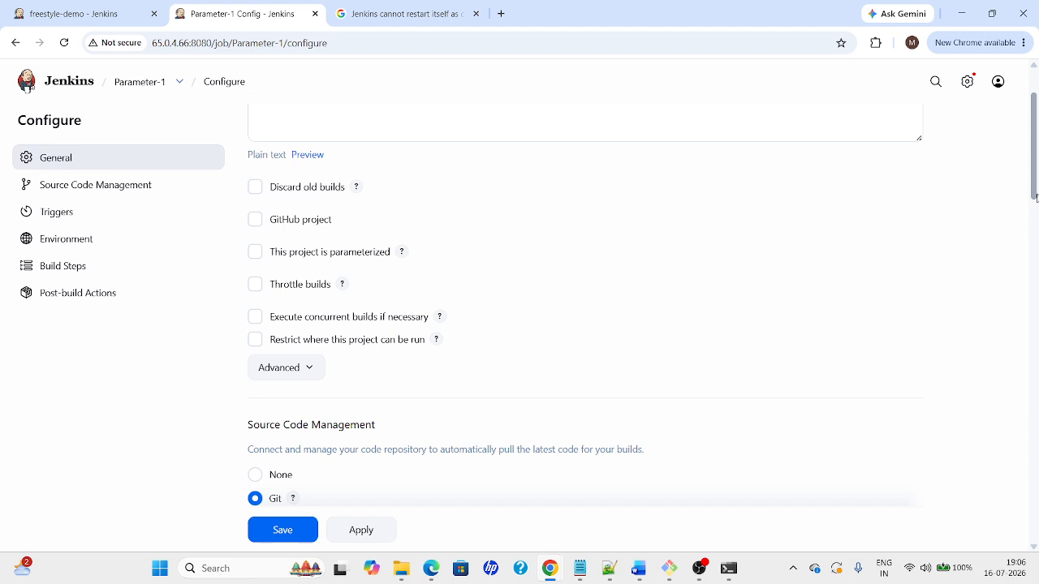
{"action": "left_click_drag", "start_coordinate": [1035, 186], "coordinate": [1034, 166]}
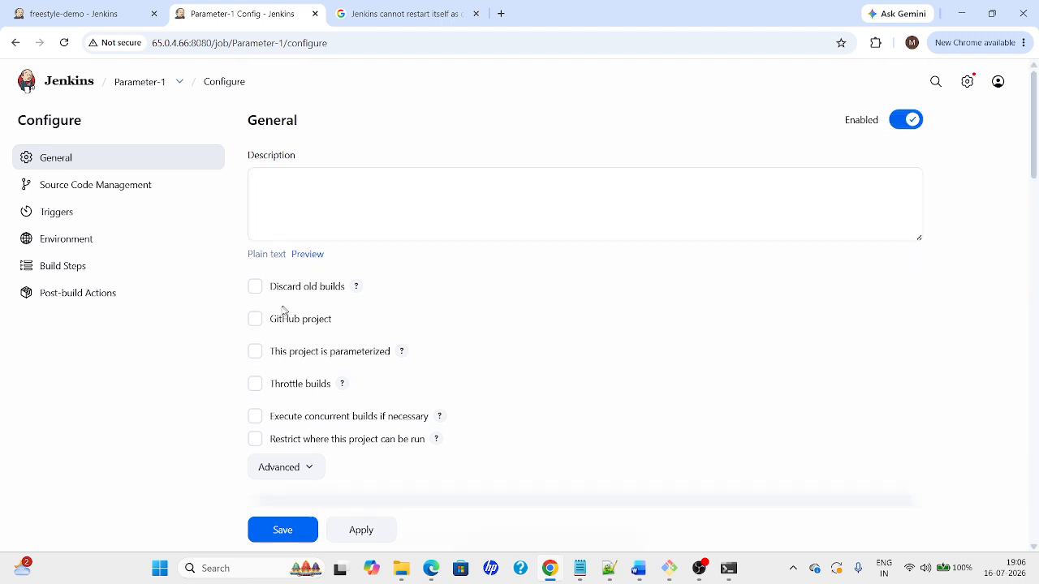
{"action": "left_click_drag", "start_coordinate": [1033, 130], "coordinate": [1031, 374]}
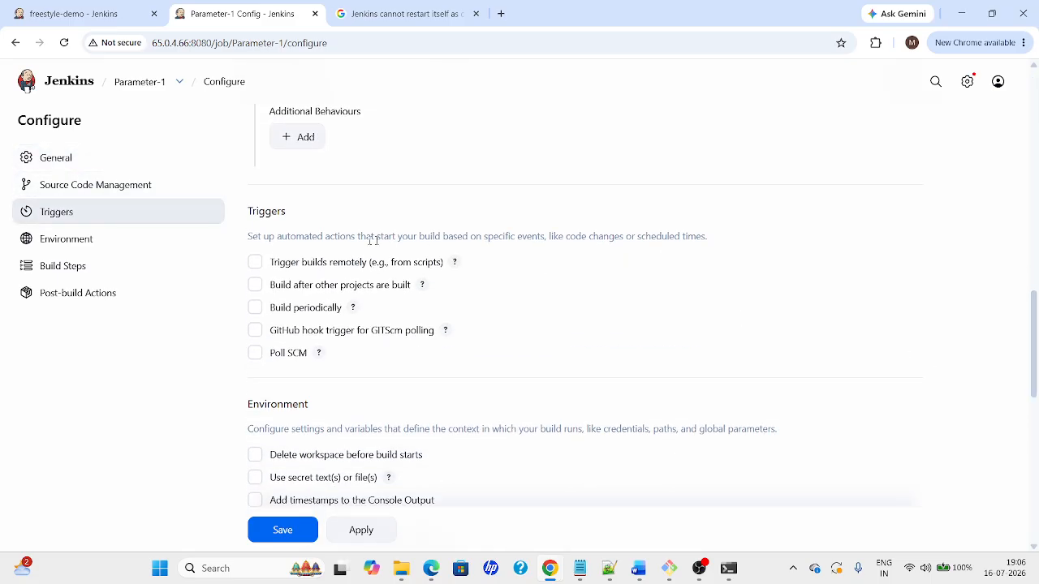
{"action": "left_click_drag", "start_coordinate": [242, 235], "coordinate": [757, 243]}
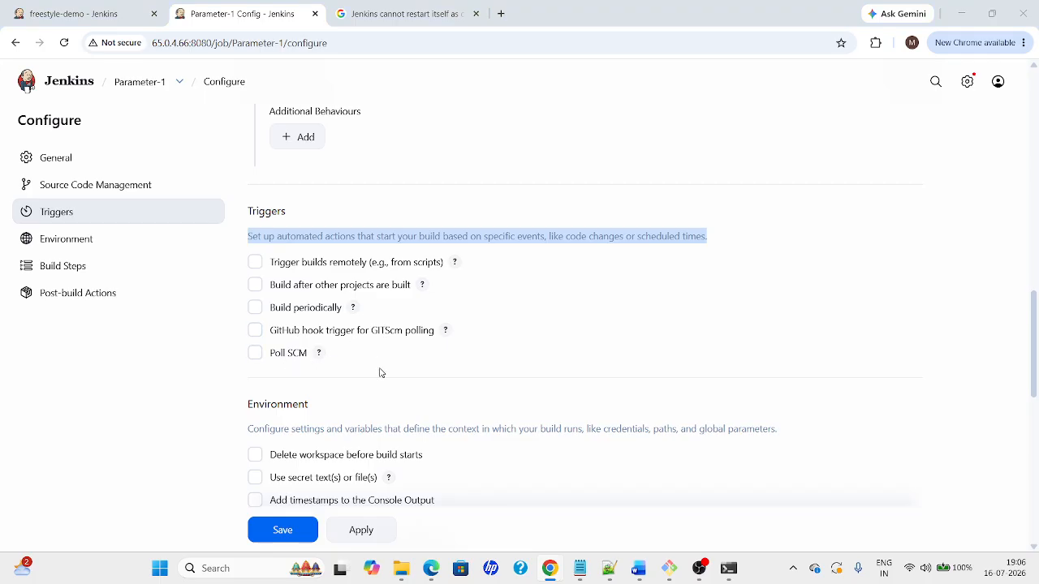
{"action": "key", "text": "alt+Tab"}
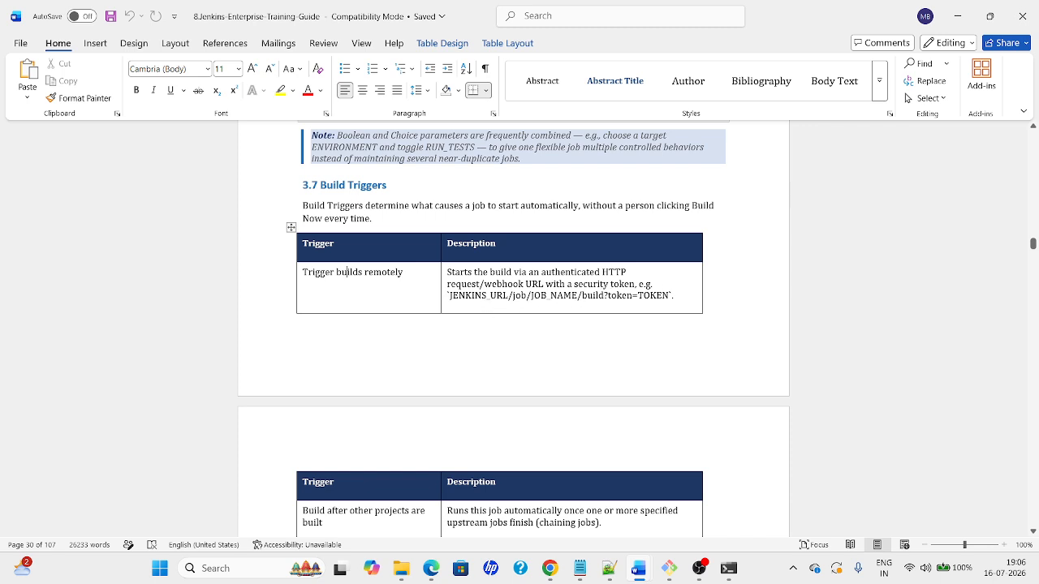
Try Trigger builds remotely with its token field, then untick it again
{"action": "key", "text": "alt+Tab"}
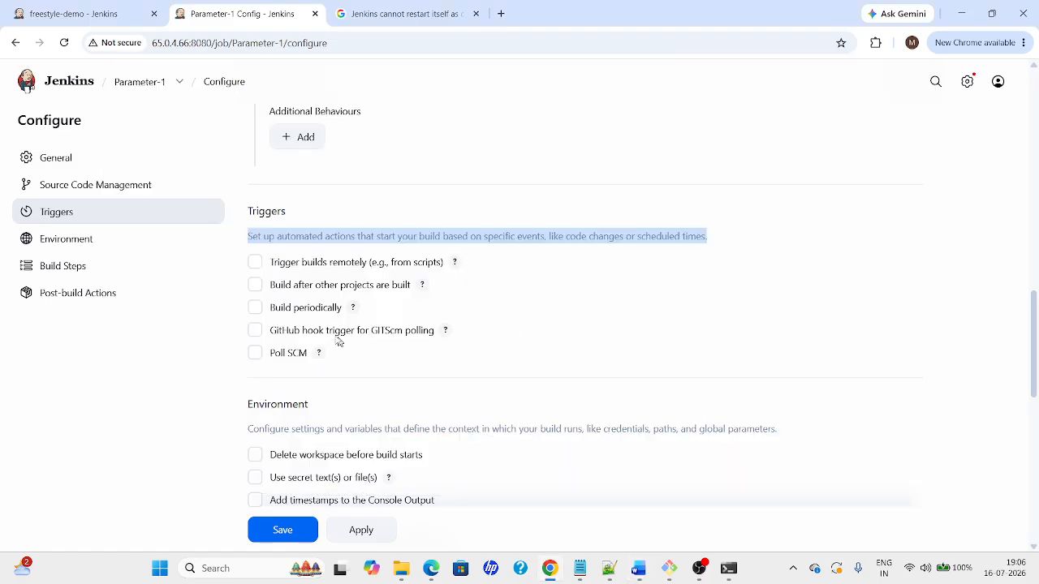
{"action": "left_click", "coordinate": [284, 266]}
{"action": "left_click", "coordinate": [320, 302]}
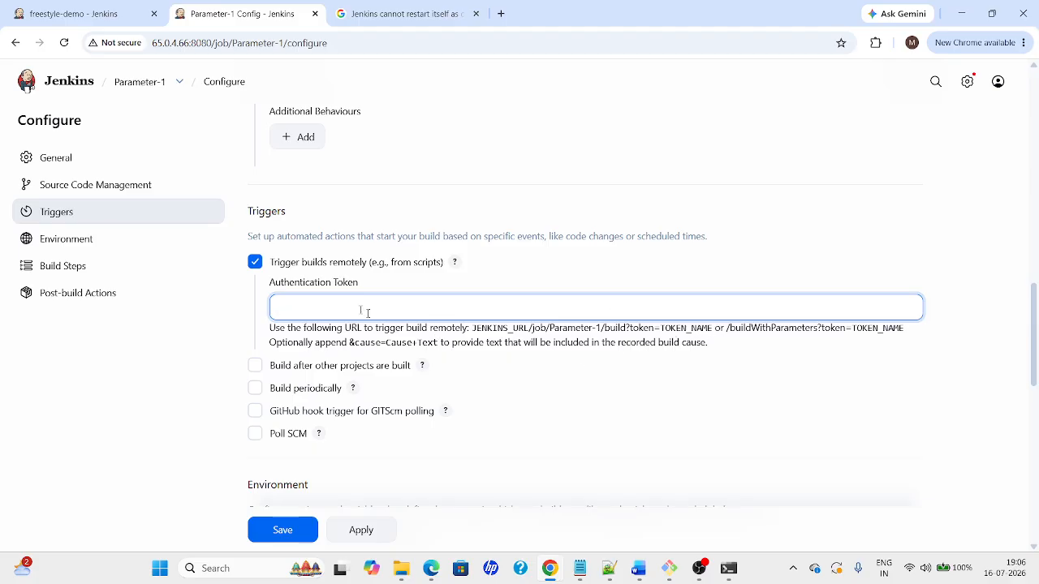
{"action": "left_click", "coordinate": [257, 264]}
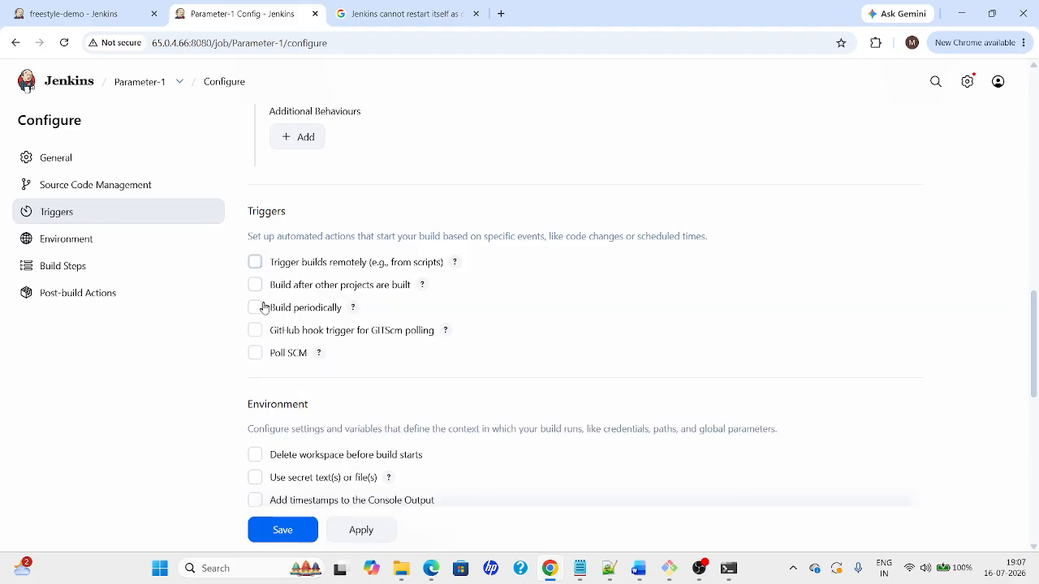
After checking the guide's triggers table, tick Build after other projects are built
{"action": "key", "text": "alt+Tab"}
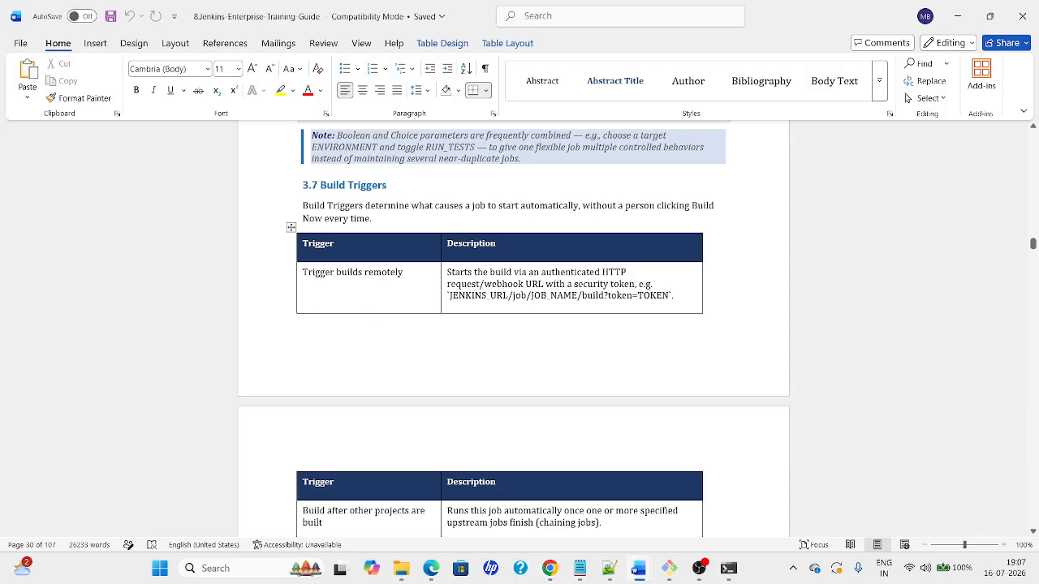
{"action": "scroll", "coordinate": [348, 375], "scroll_direction": "down", "scroll_amount": 3}
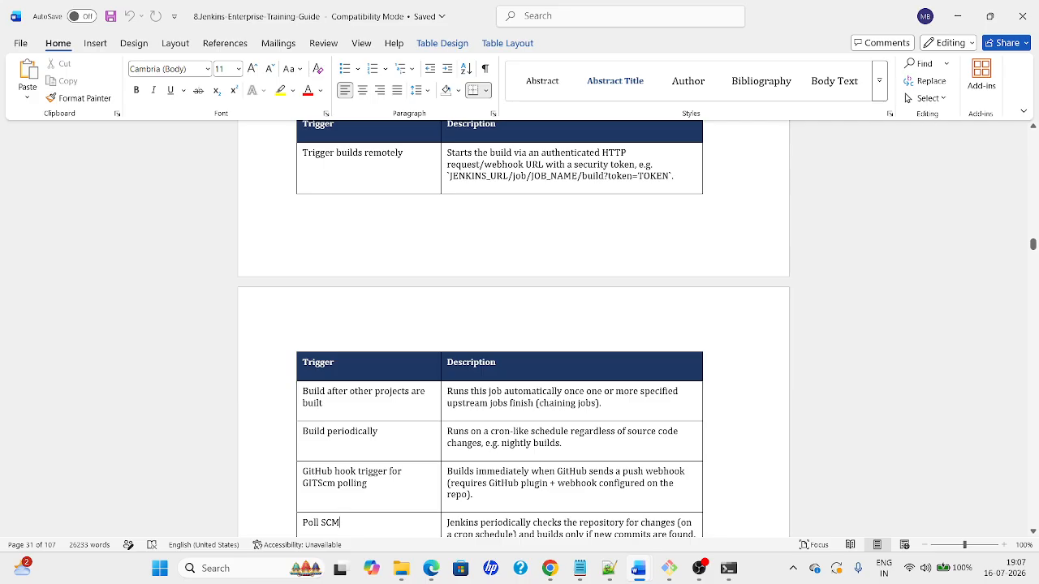
{"action": "key", "text": "alt+Tab"}
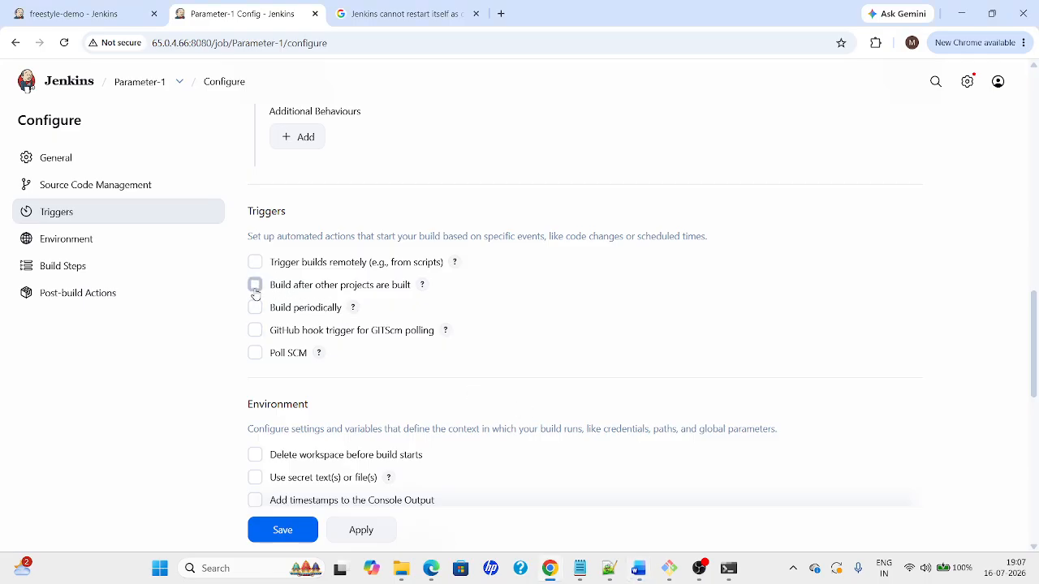
{"action": "left_click", "coordinate": [255, 285]}
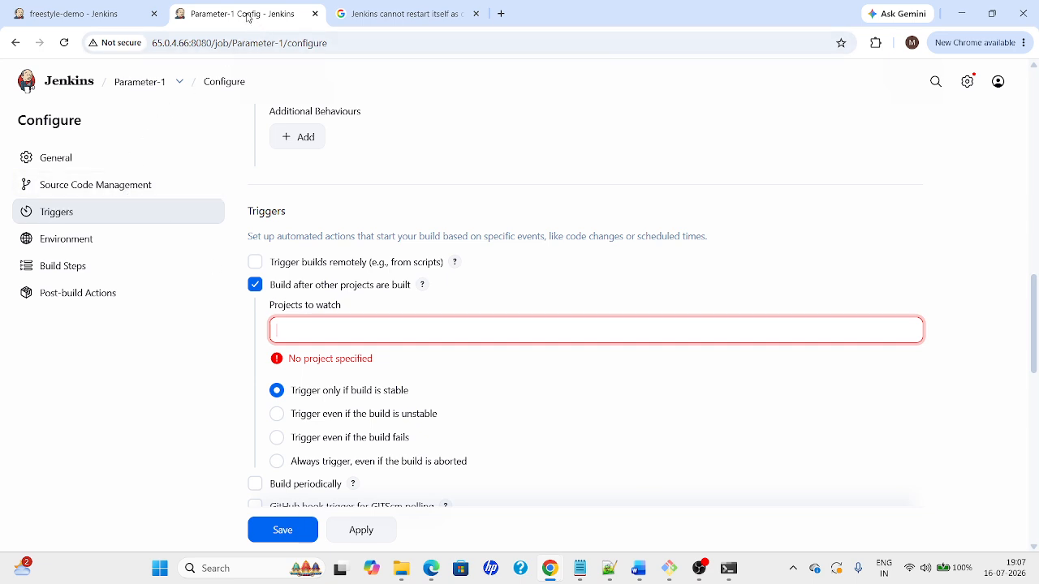
Open job2's configuration in a duplicated tab
{"action": "right_click", "coordinate": [247, 18]}
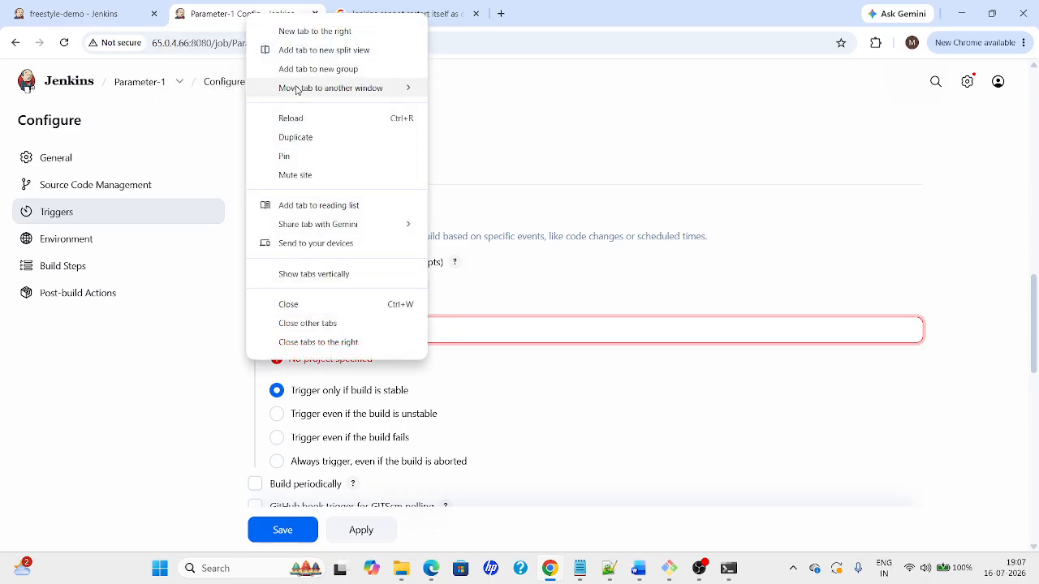
{"action": "left_click", "coordinate": [295, 138]}
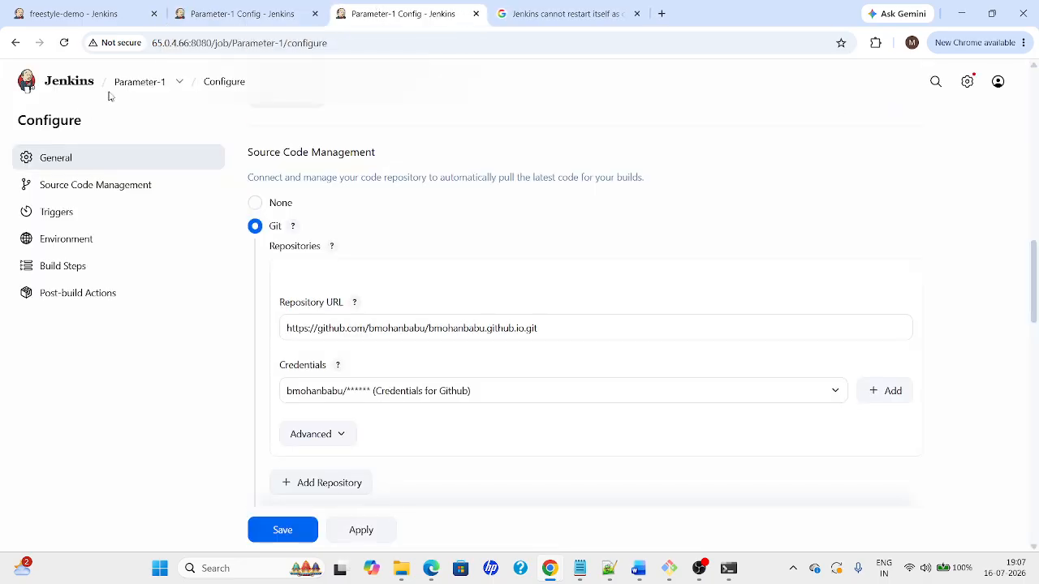
{"action": "left_click", "coordinate": [74, 88]}
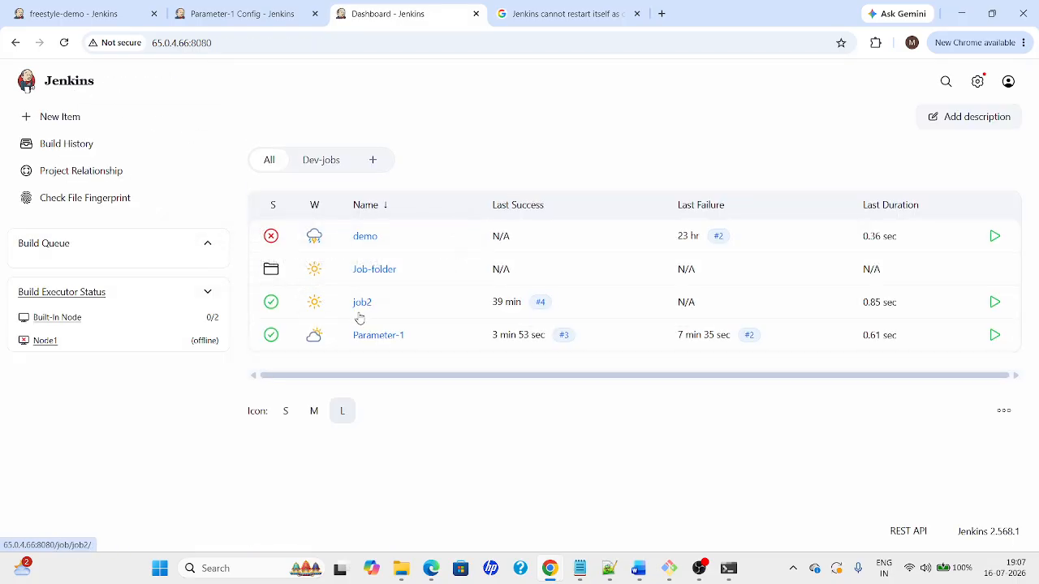
{"action": "mouse_move", "coordinate": [354, 304]}
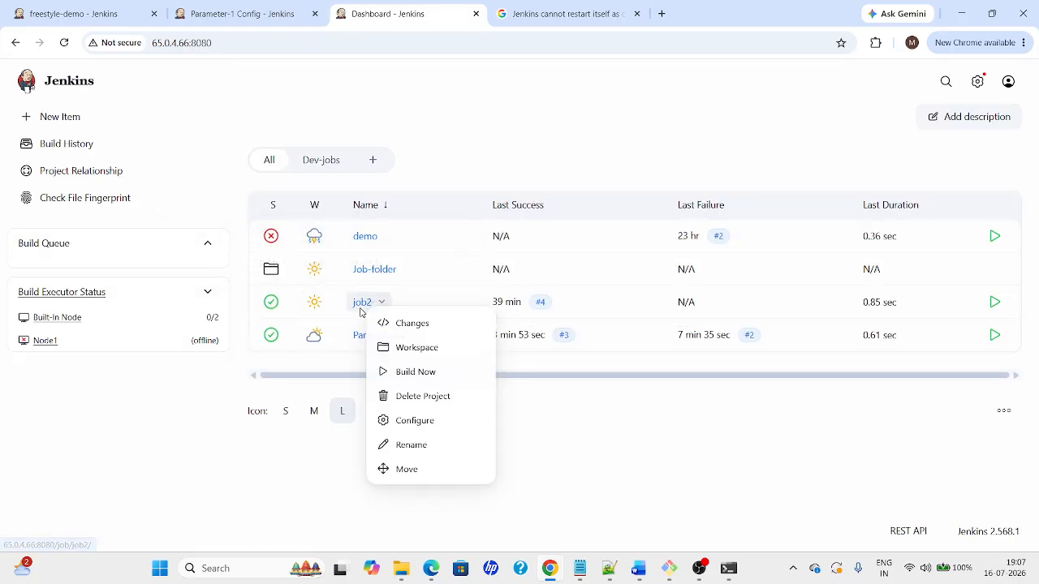
{"action": "left_click", "coordinate": [396, 420]}
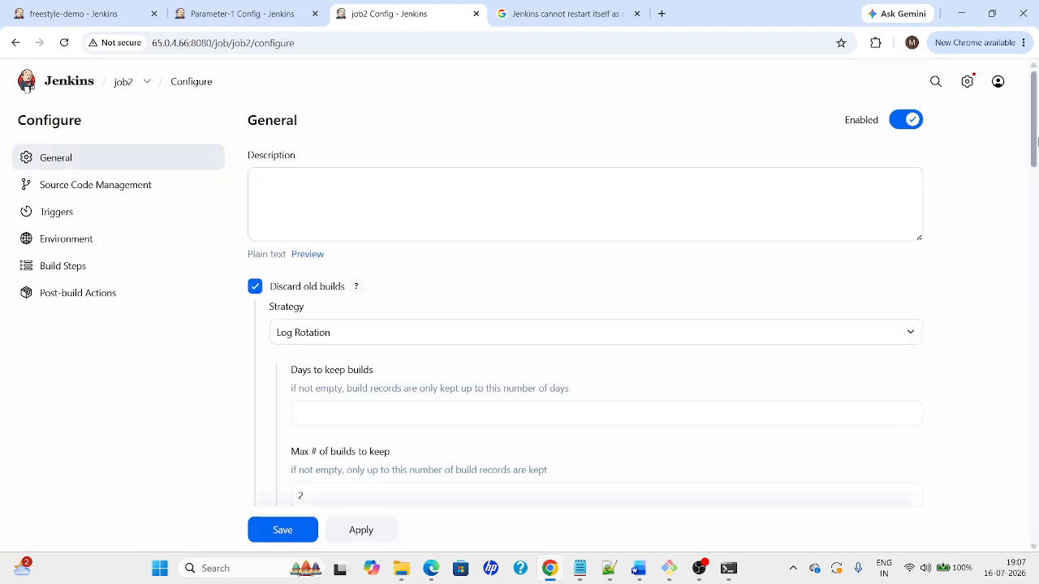
{"action": "mouse_move", "coordinate": [1034, 143]}
{"action": "left_mouse_down"}
{"action": "mouse_move", "coordinate": [1031, 418]}
{"action": "mouse_move", "coordinate": [1032, 137]}
{"action": "left_mouse_up"}
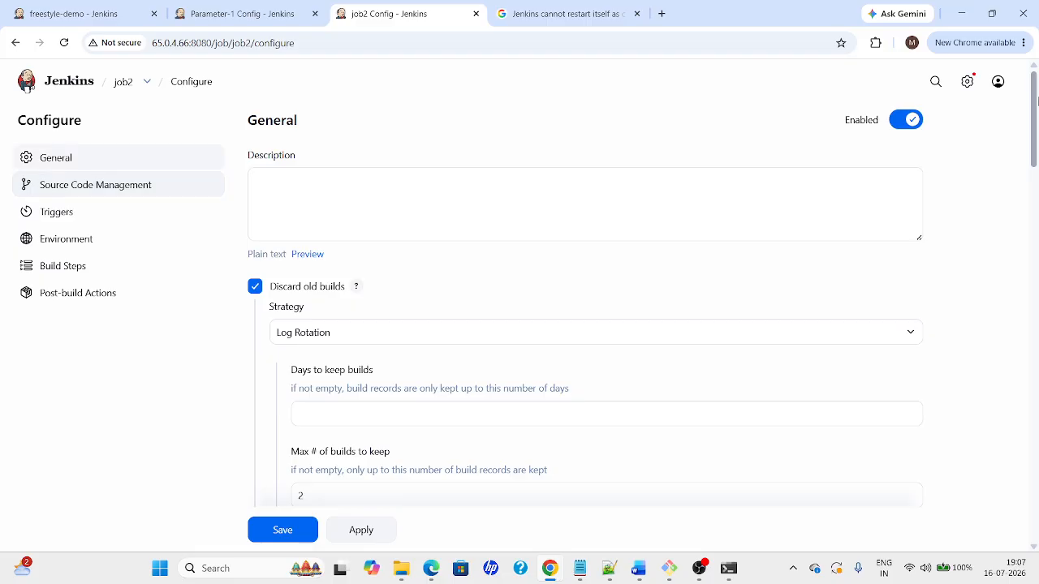
{"action": "left_click", "coordinate": [438, 43]}
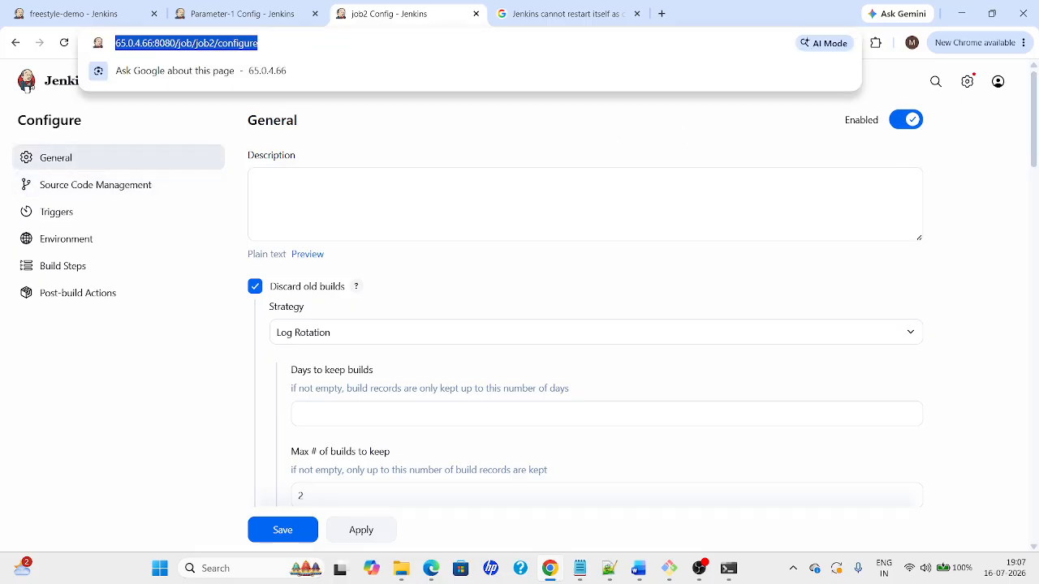
Set job2 as Parameter-1's project to watch and apply the change
{"action": "left_click", "coordinate": [242, 14]}
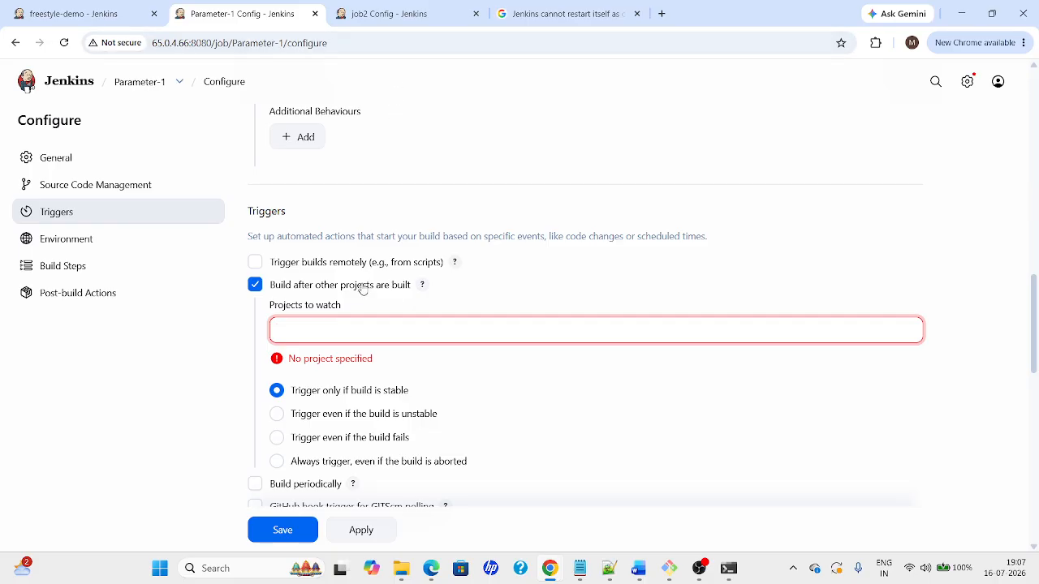
{"action": "type", "text": "job"}
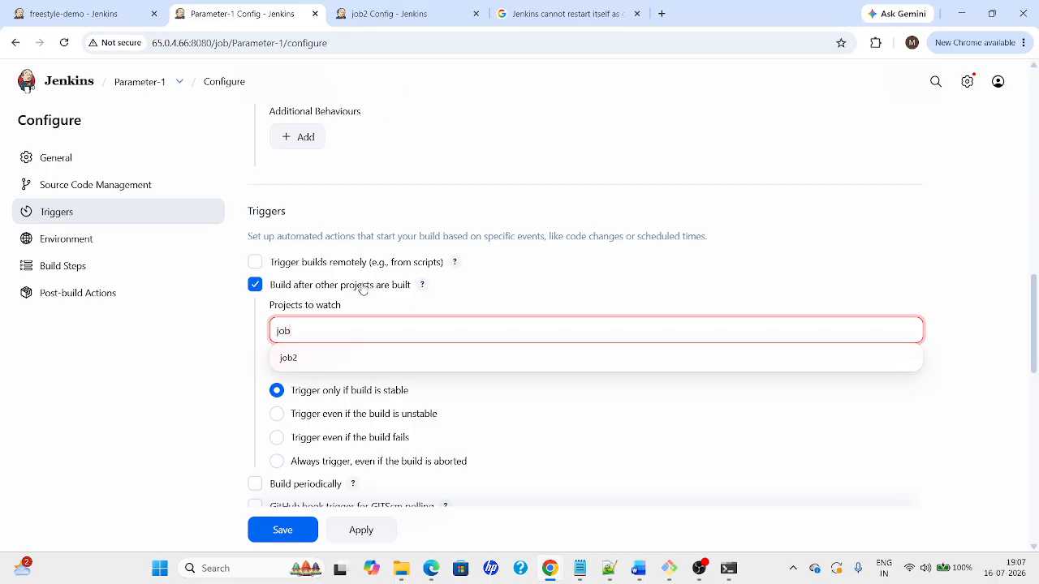
{"action": "left_click", "coordinate": [292, 363]}
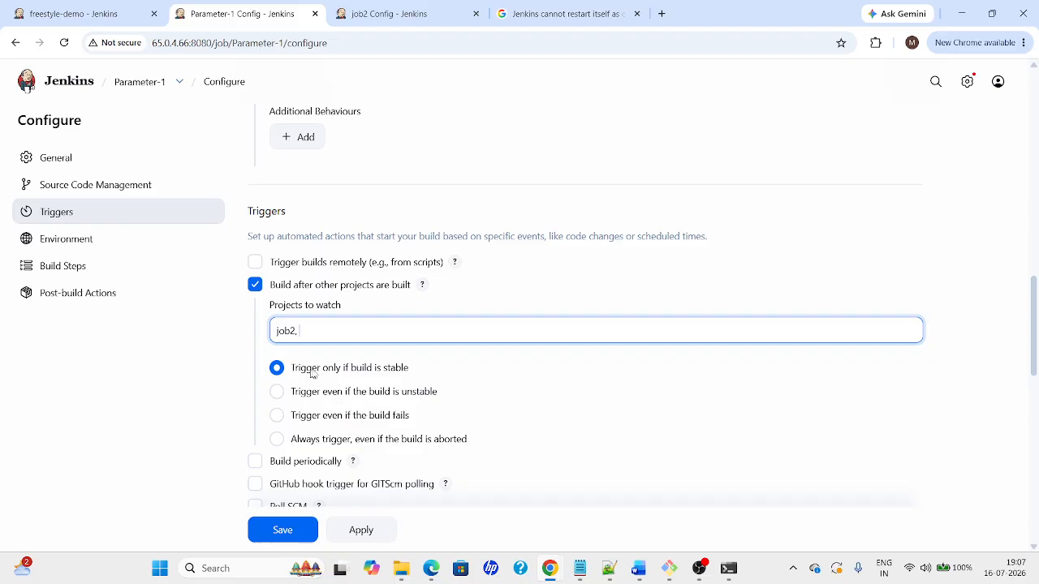
{"action": "left_click", "coordinate": [363, 532]}
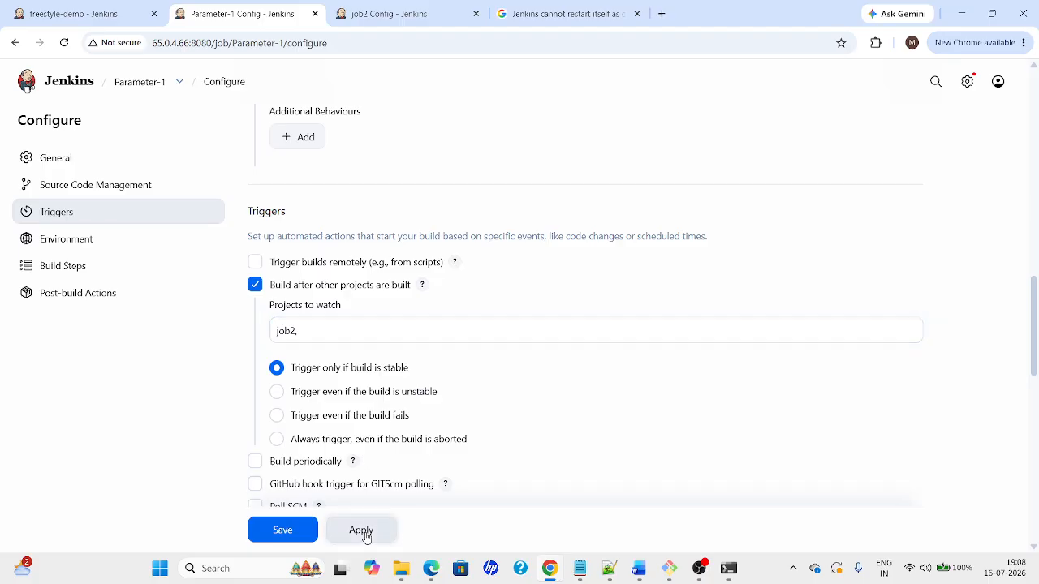
{"action": "left_click", "coordinate": [132, 90]}
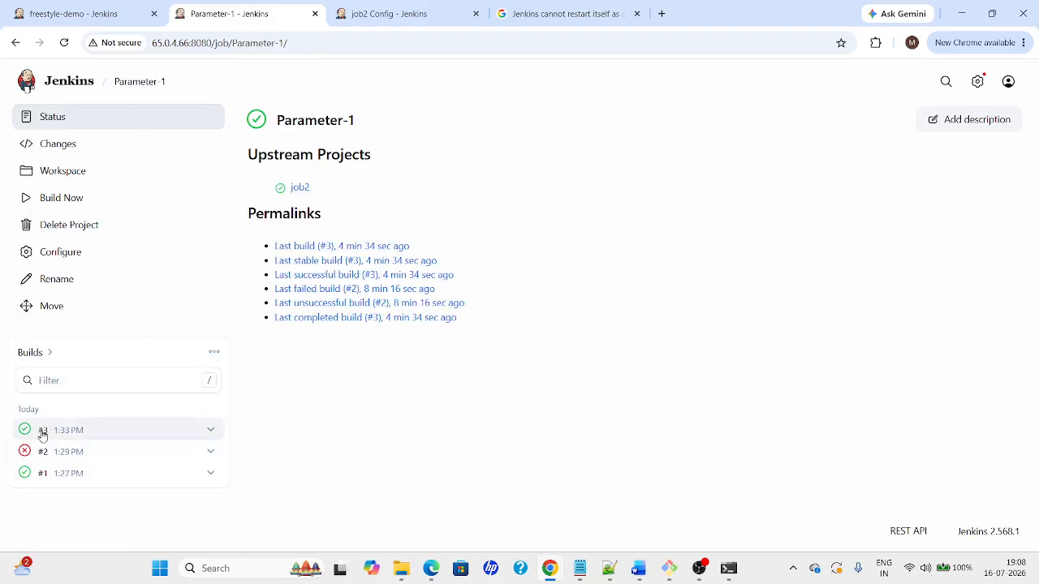
Start a new build of job2 and check whether Parameter-1 was triggered
{"action": "left_click", "coordinate": [388, 14]}
{"action": "left_click", "coordinate": [121, 88]}
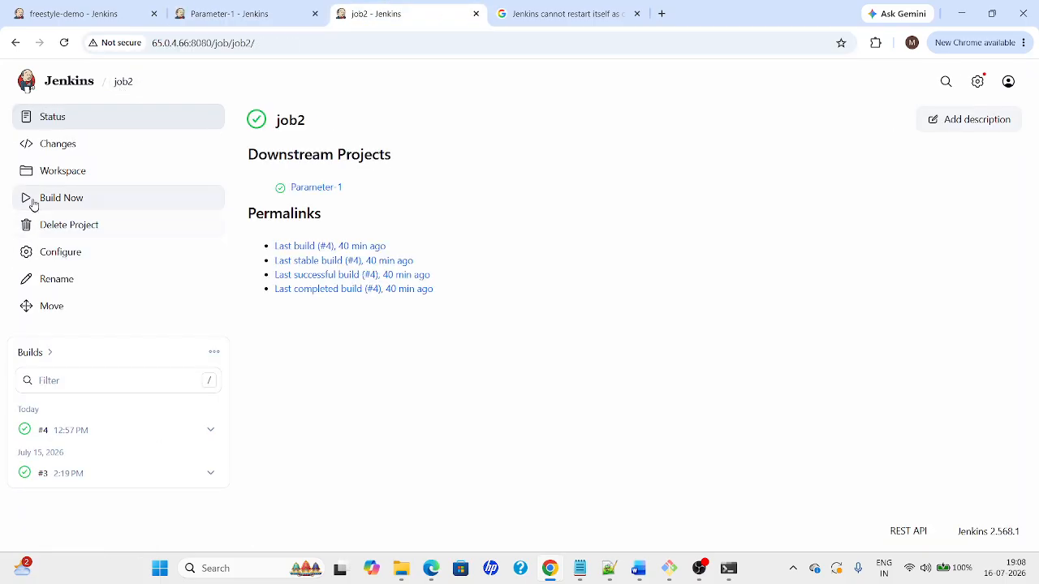
{"action": "left_click", "coordinate": [33, 204]}
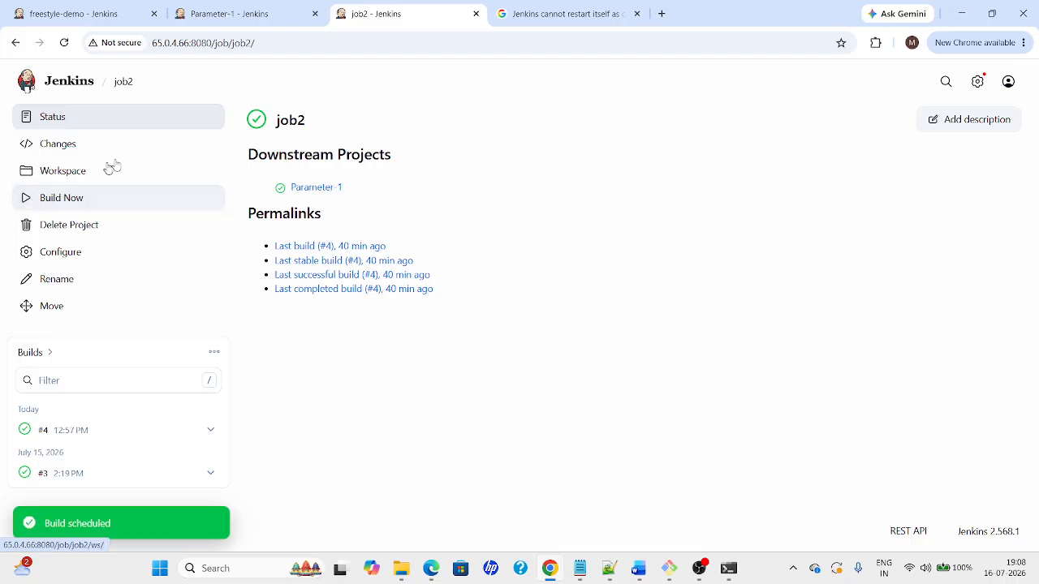
{"action": "left_click", "coordinate": [241, 13]}
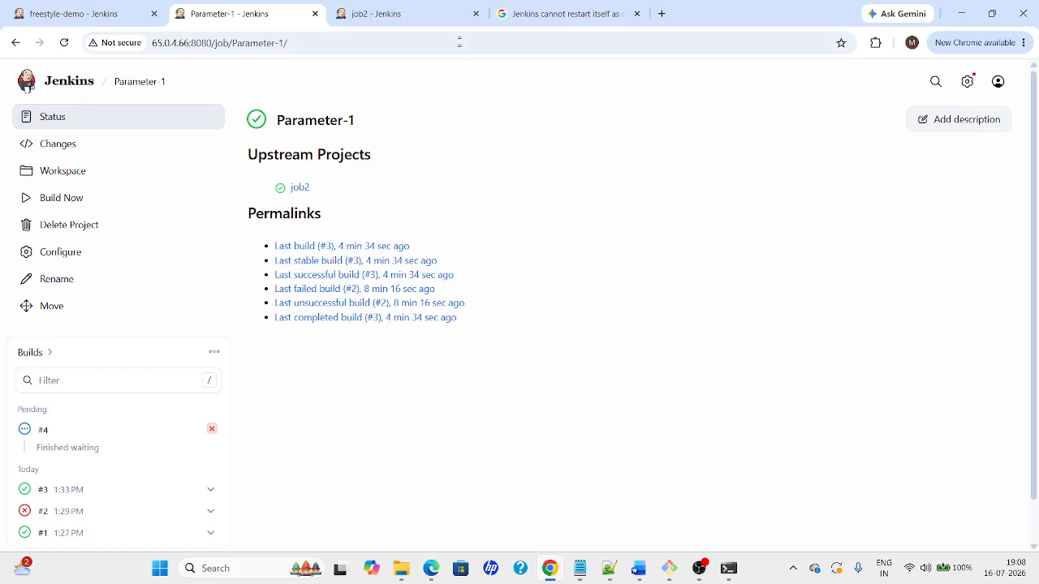
Open Parameter-1 build #4 and inspect its upstream cause, job2 build 5
{"action": "left_click", "coordinate": [420, 18]}
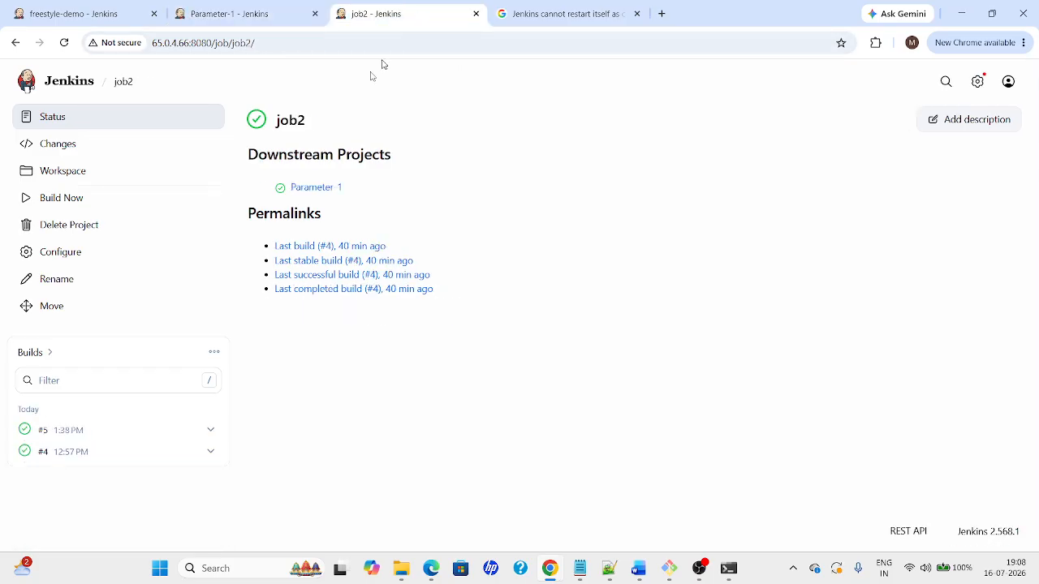
{"action": "left_click", "coordinate": [227, 24]}
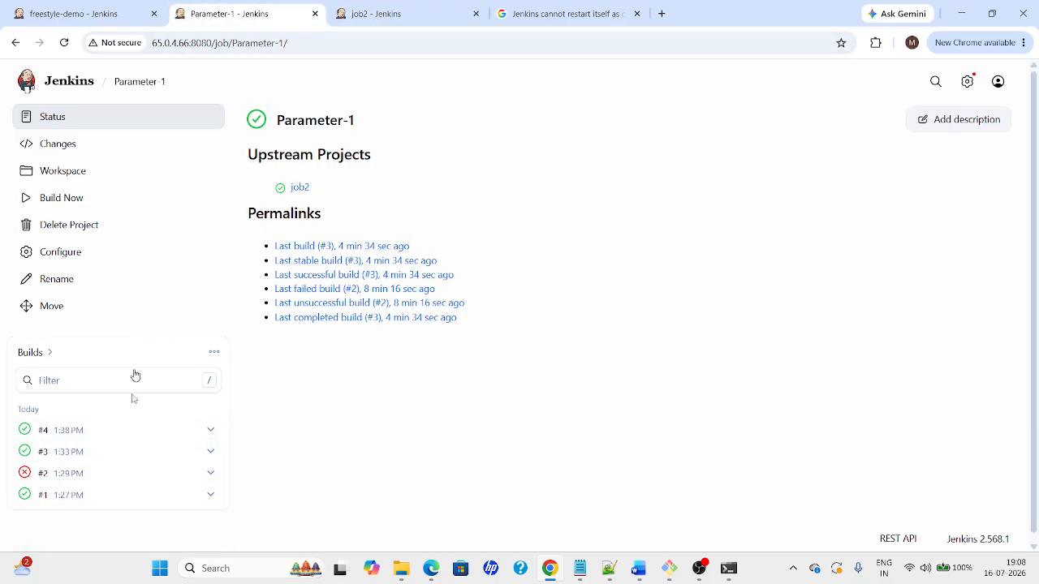
{"action": "left_click", "coordinate": [87, 432]}
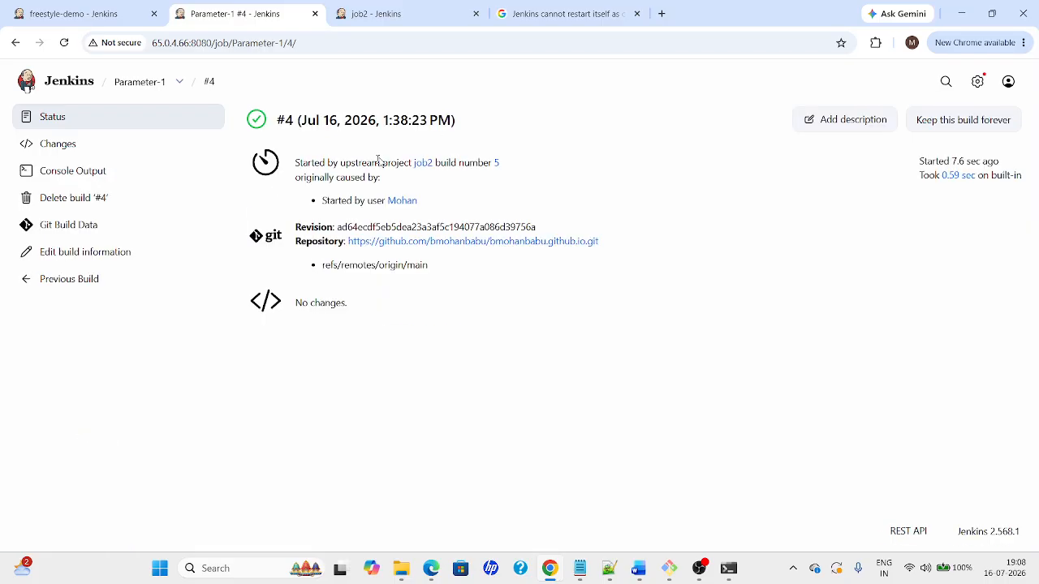
{"action": "left_click_drag", "start_coordinate": [294, 162], "coordinate": [398, 175]}
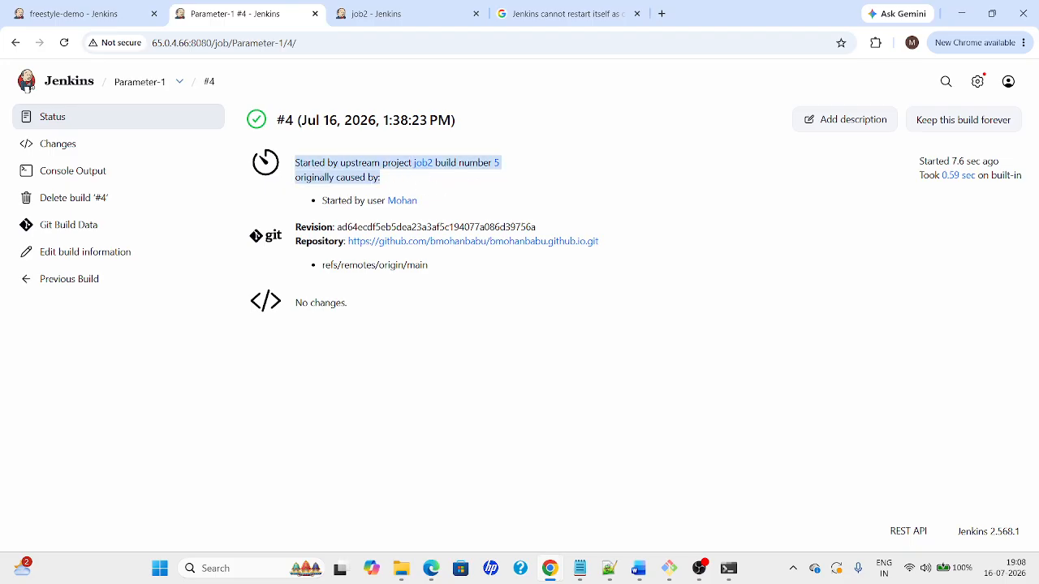
{"action": "left_click", "coordinate": [393, 193]}
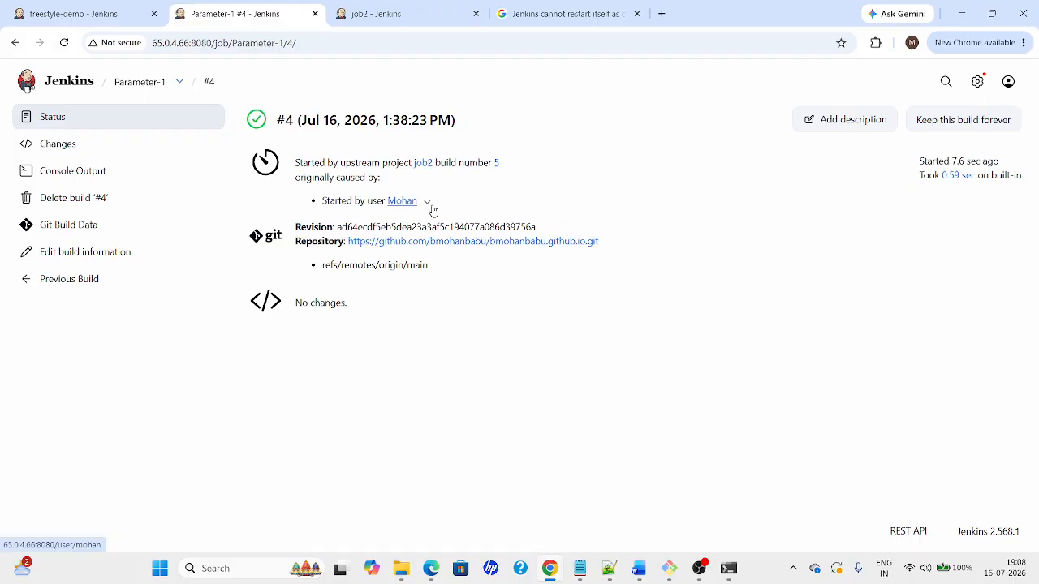
{"action": "left_click_drag", "start_coordinate": [429, 204], "coordinate": [317, 196]}
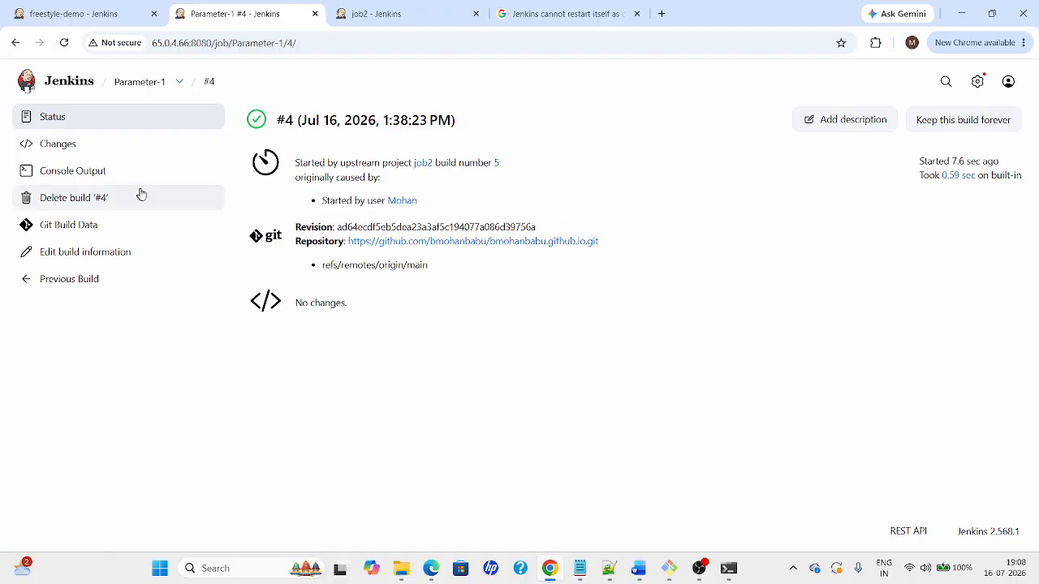
Compare build #4 with job2's downstream listing, then return to the Word guide
{"action": "key", "text": "ctrl+Tab"}
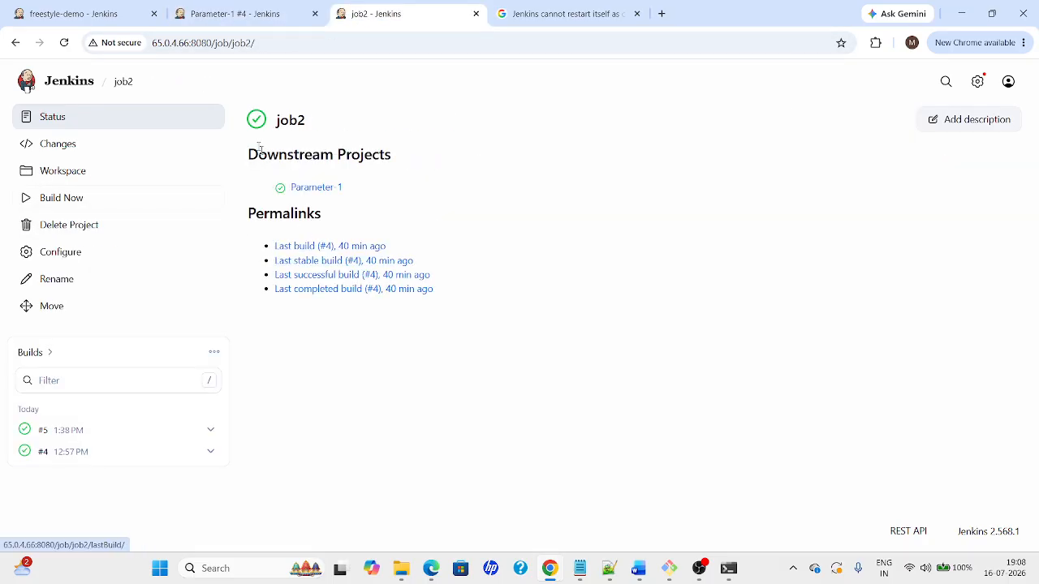
{"action": "left_click", "coordinate": [220, 19]}
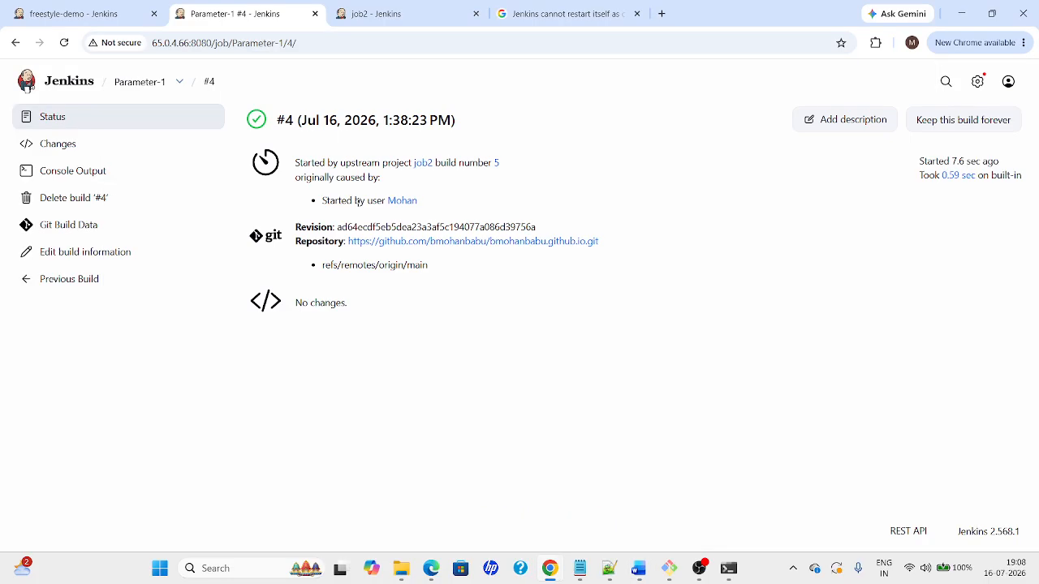
{"action": "left_click", "coordinate": [393, 15]}
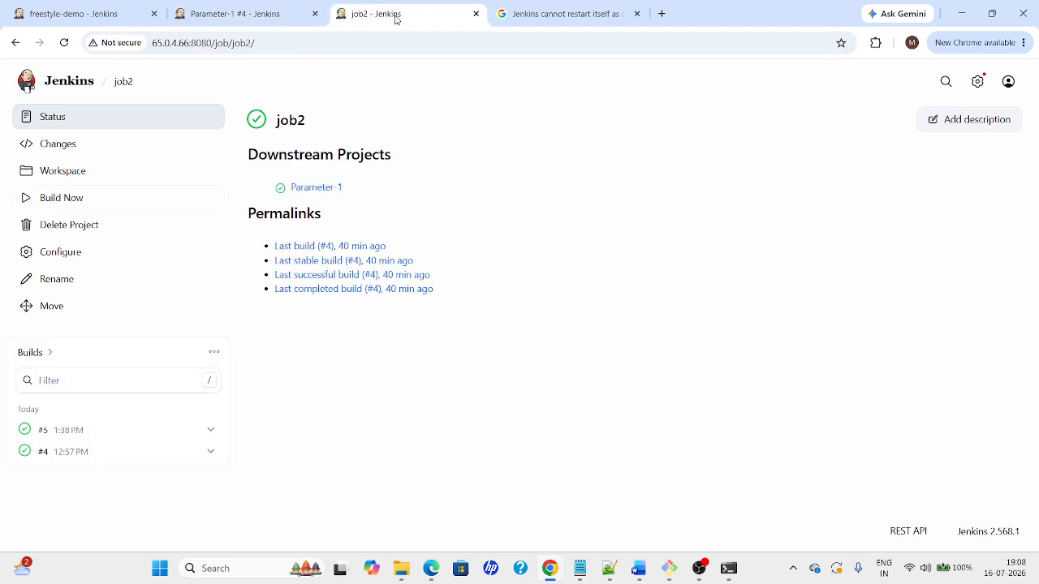
{"action": "left_click", "coordinate": [242, 13]}
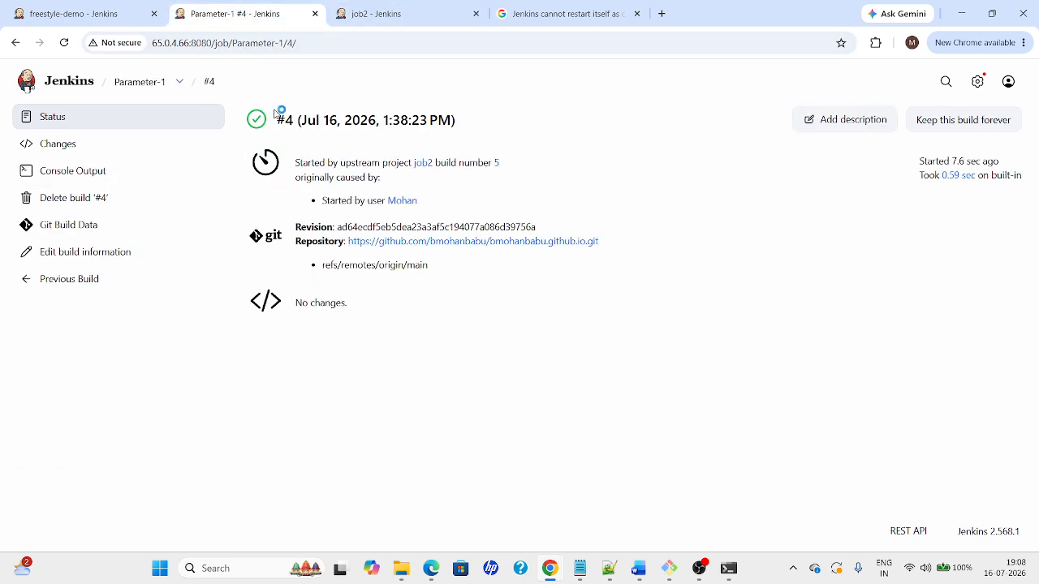
{"action": "left_click", "coordinate": [373, 14]}
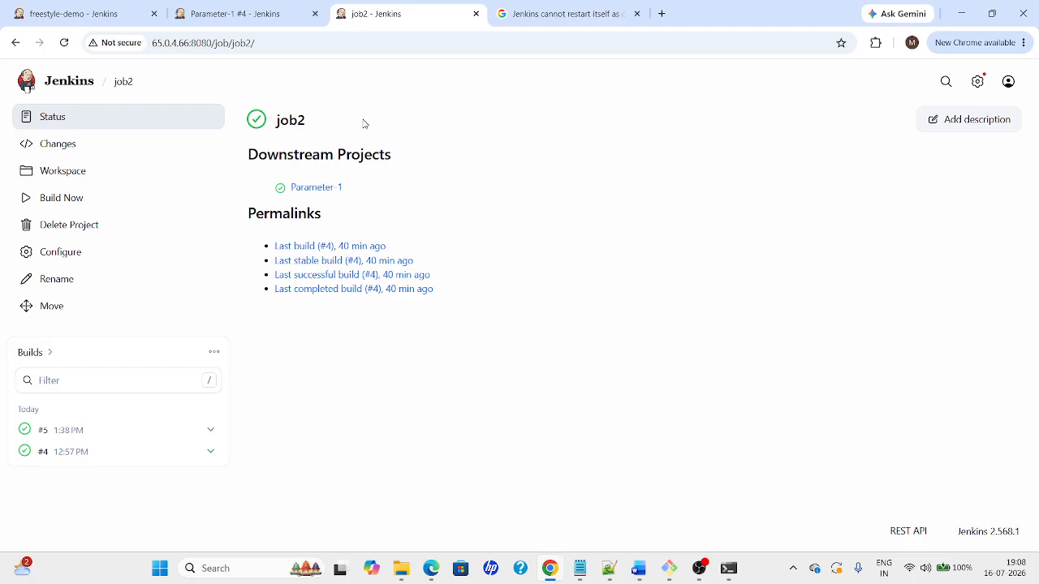
{"action": "left_click", "coordinate": [239, 16]}
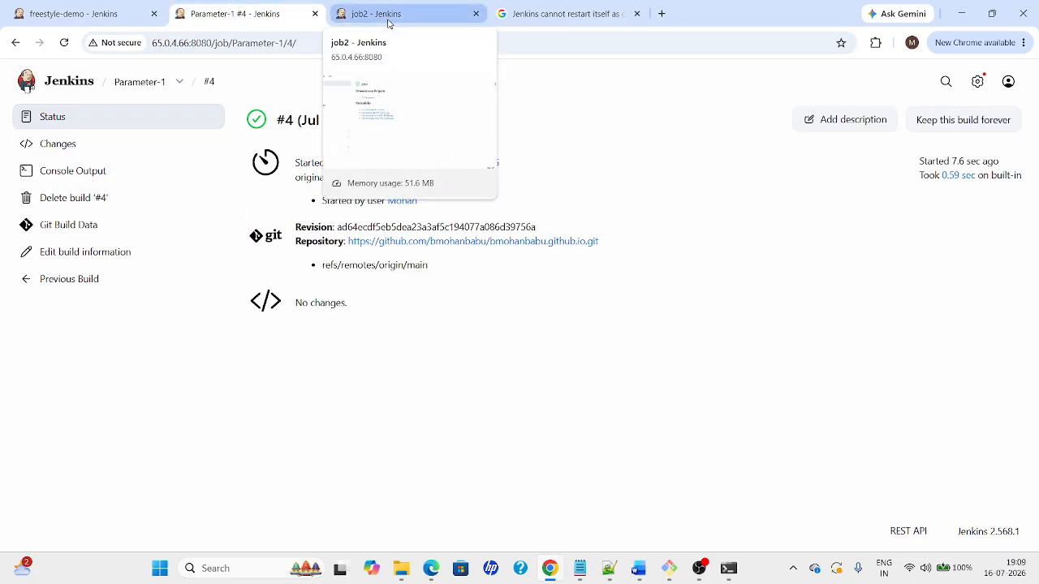
{"action": "key", "text": "alt+Tab"}
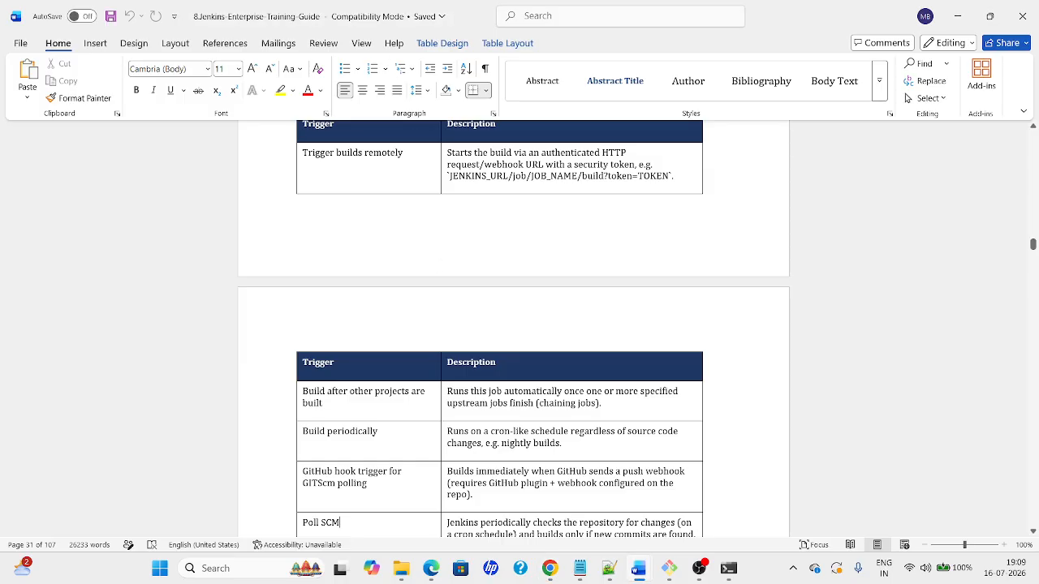
Scroll past the build-trigger table in the Word guide, then return to Jenkins in Chrome
{"action": "key", "text": "Down"}
{"action": "key", "text": "Down"}
{"action": "key", "text": "Down"}
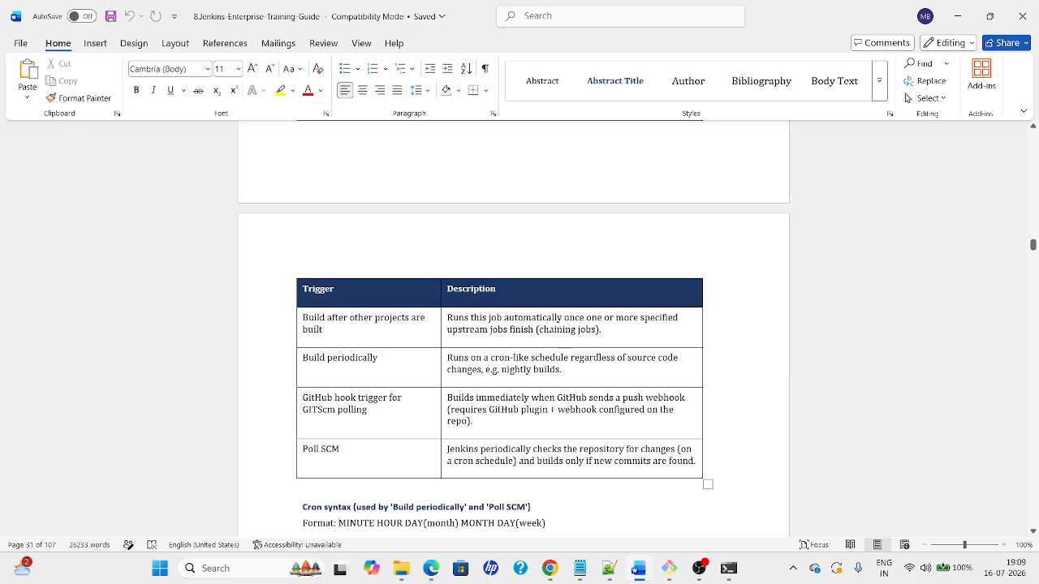
{"action": "key", "text": "alt+Tab"}
Compare job2's status page with Parameter-1's builds #4 and #3
{"action": "left_click", "coordinate": [385, 14]}
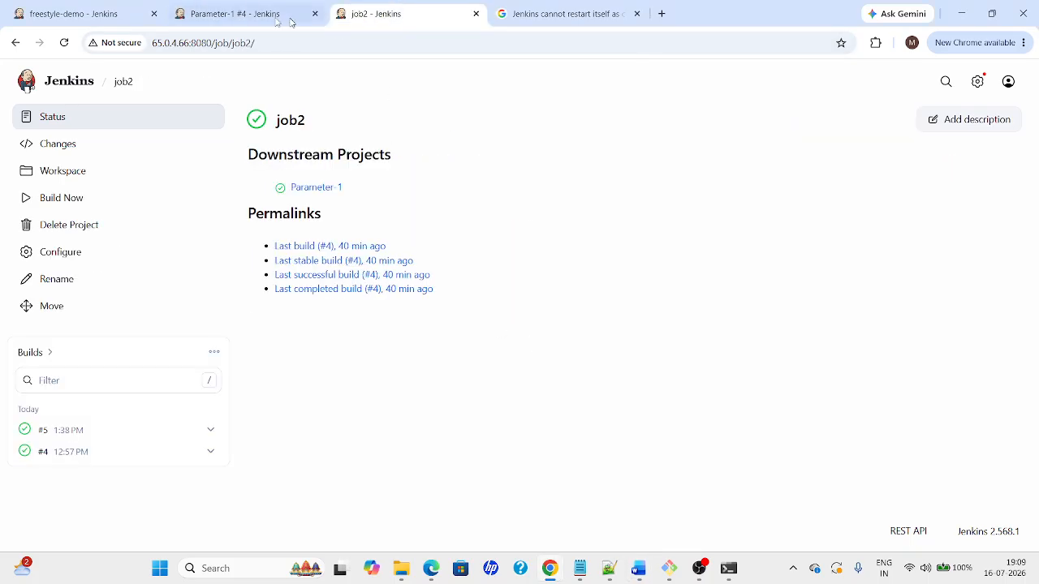
{"action": "left_click", "coordinate": [254, 16]}
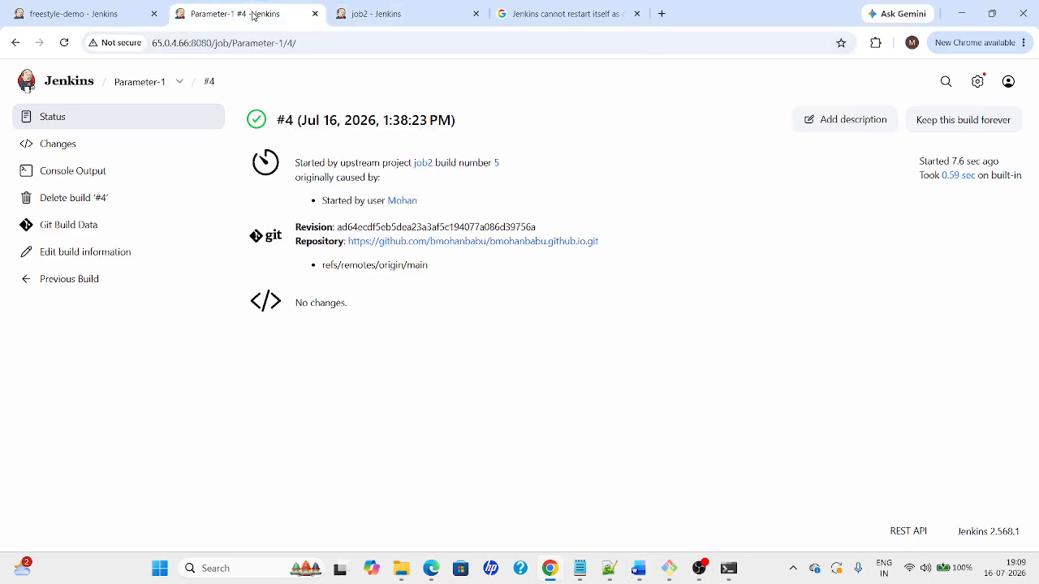
{"action": "left_click", "coordinate": [55, 282]}
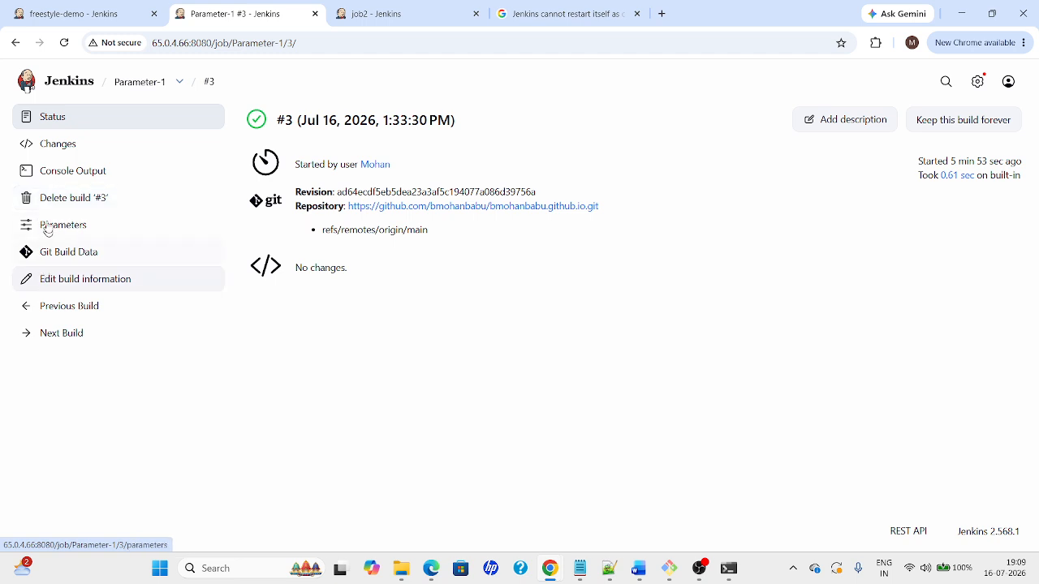
Check that Parameter-1's Projects to watch trigger names job2, then go to the dashboard
{"action": "left_click", "coordinate": [139, 84]}
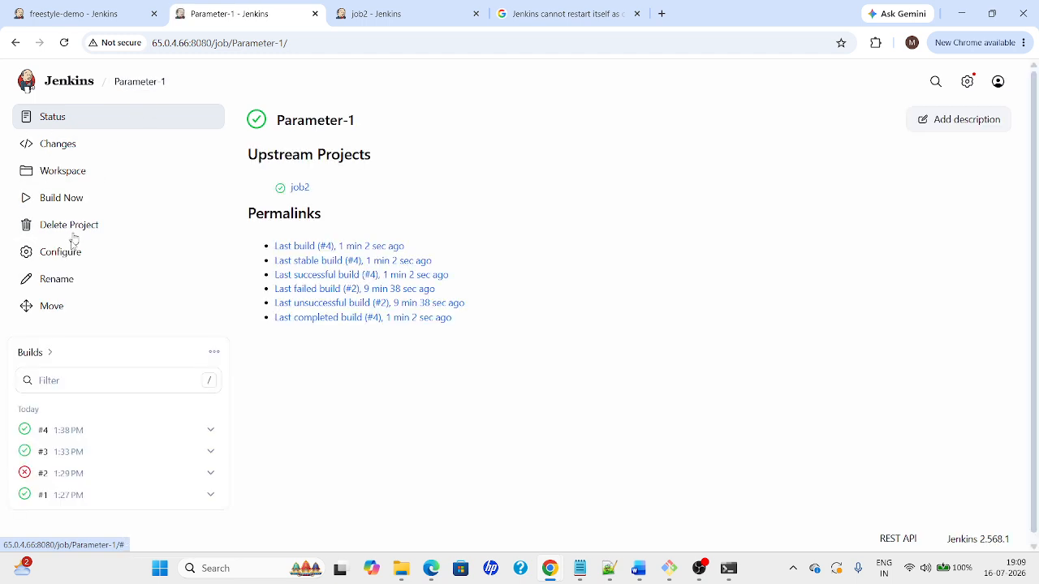
{"action": "left_click", "coordinate": [48, 258]}
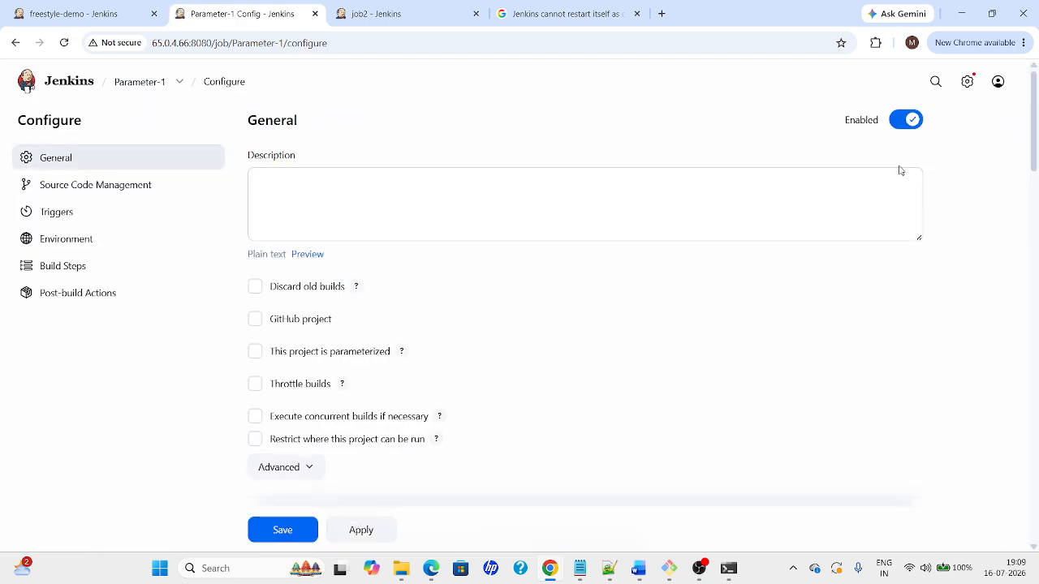
{"action": "left_click_drag", "start_coordinate": [1036, 94], "coordinate": [1028, 348]}
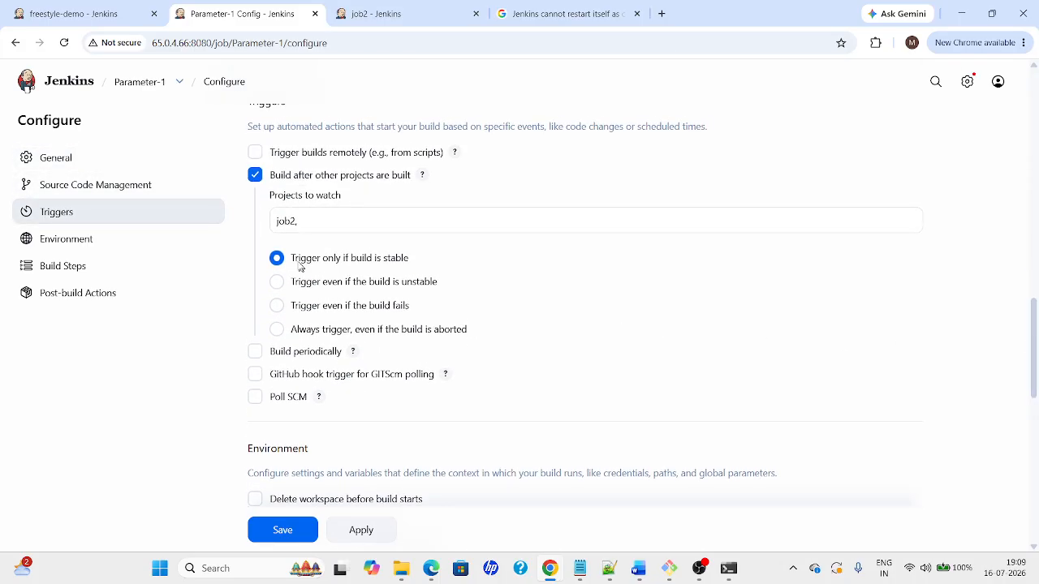
{"action": "left_click", "coordinate": [297, 222]}
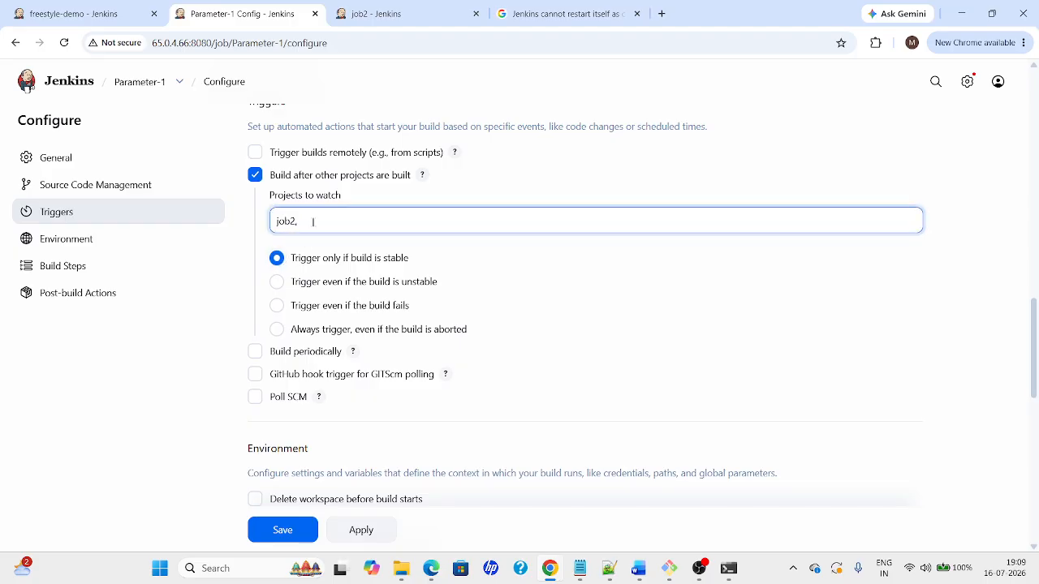
{"action": "left_click", "coordinate": [408, 12]}
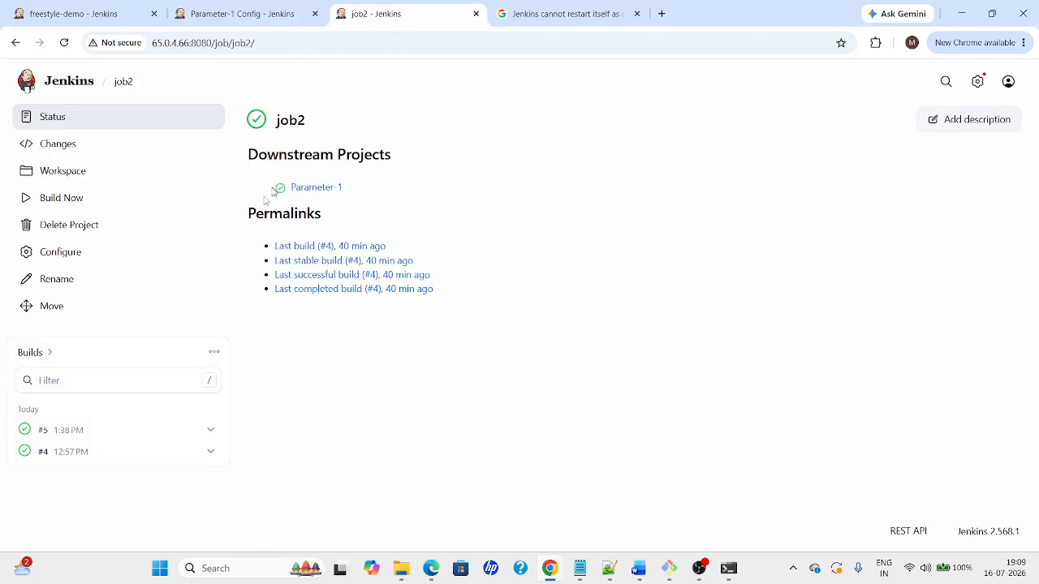
{"action": "left_click", "coordinate": [73, 86]}
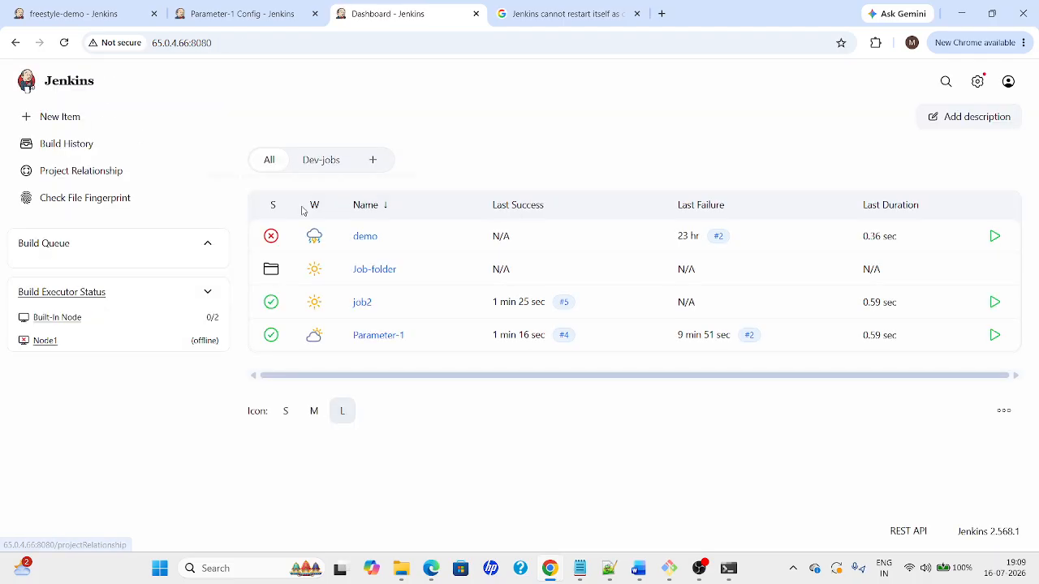
Delete 'sudo' from the demo job's Execute shell command, leaving echo "hello world"
{"action": "left_click", "coordinate": [364, 241]}
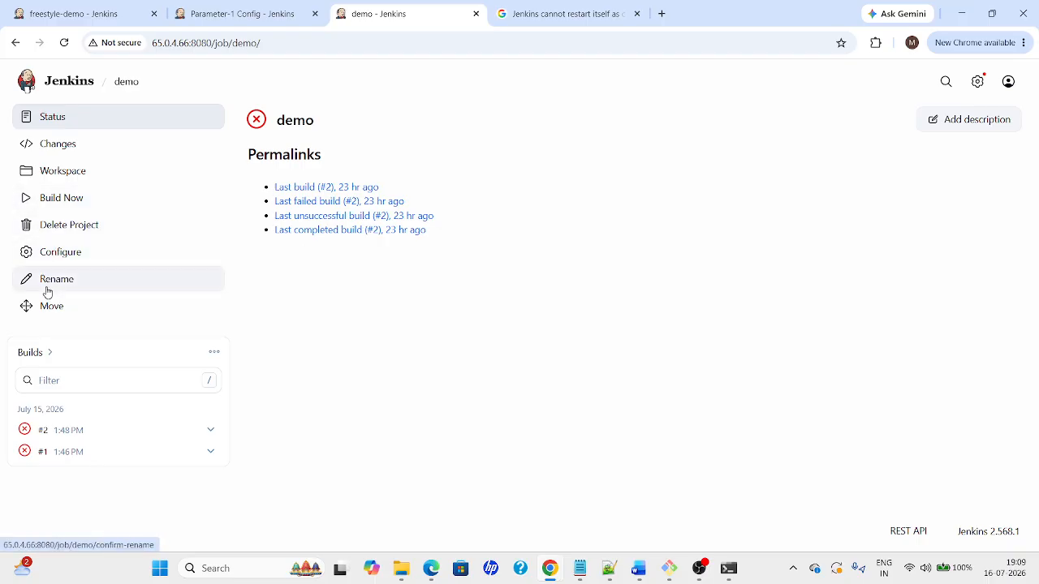
{"action": "left_click", "coordinate": [32, 256]}
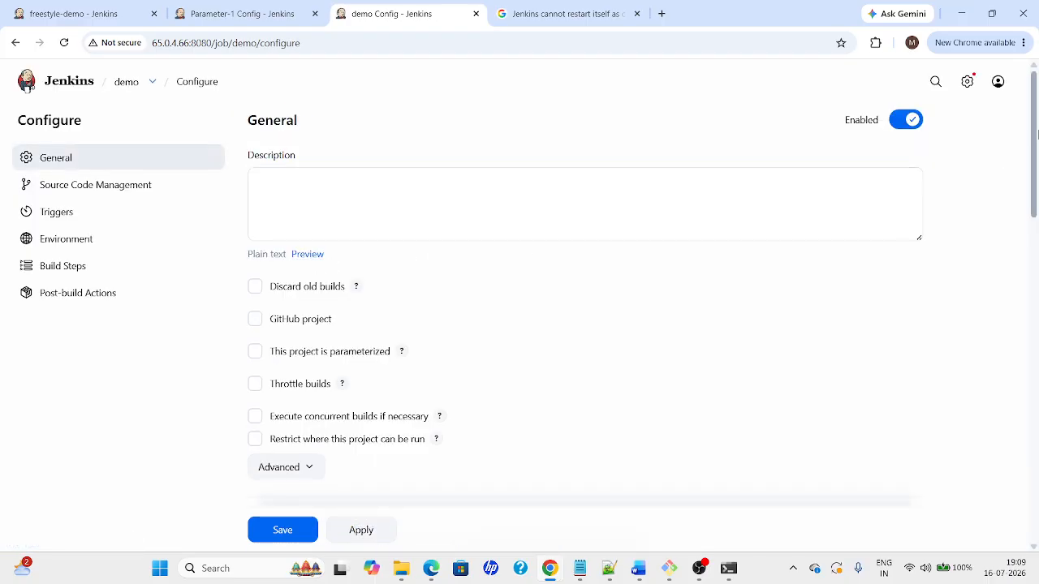
{"action": "left_click_drag", "start_coordinate": [1033, 146], "coordinate": [1023, 385]}
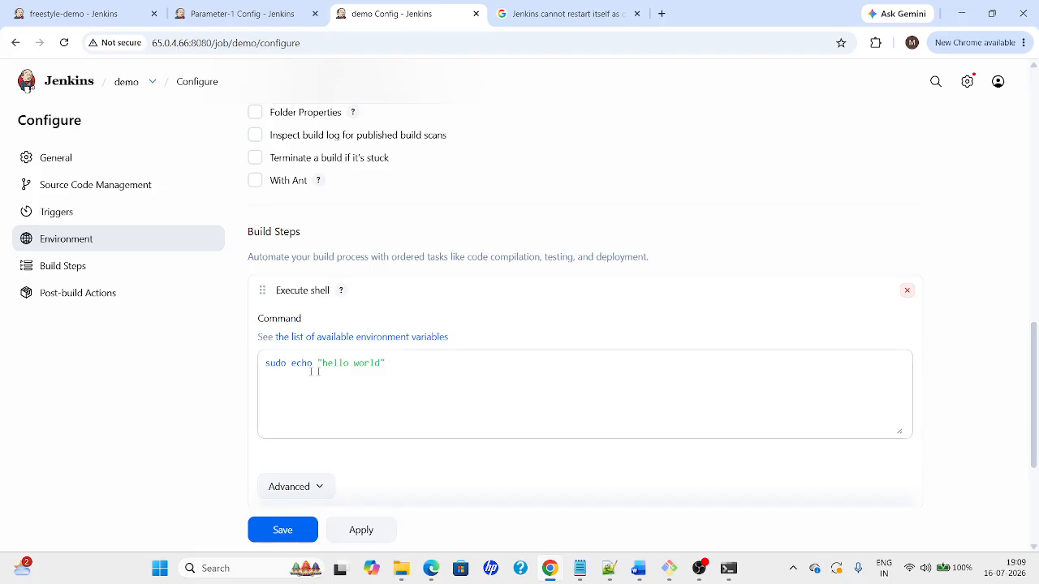
{"action": "left_click_drag", "start_coordinate": [290, 363], "coordinate": [220, 374]}
{"action": "key", "text": "BackSpace"}
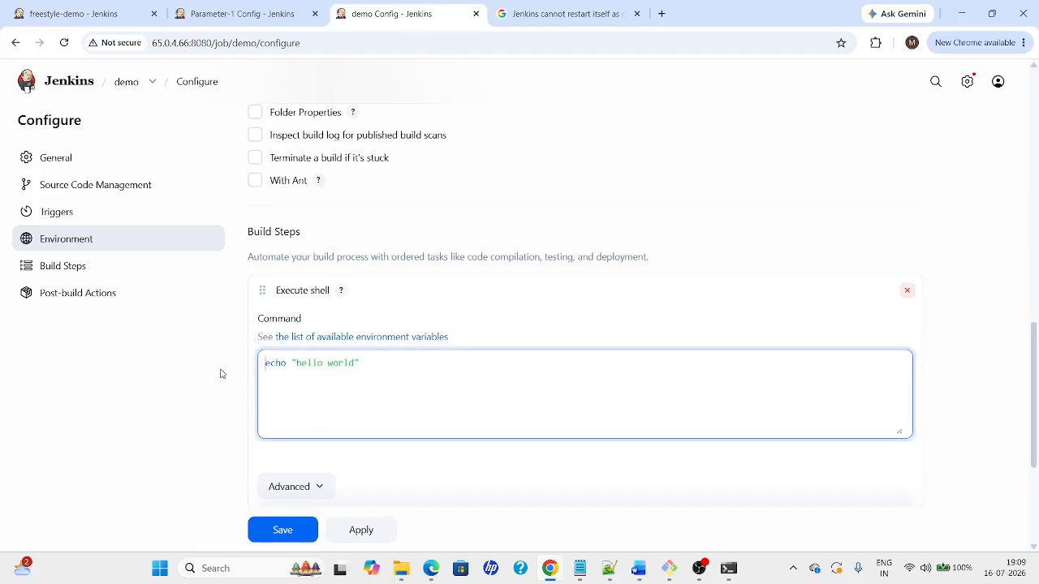
Apply and save the demo configuration, reopen it, then return to Parameter-1's configuration
{"action": "left_click", "coordinate": [1036, 169]}
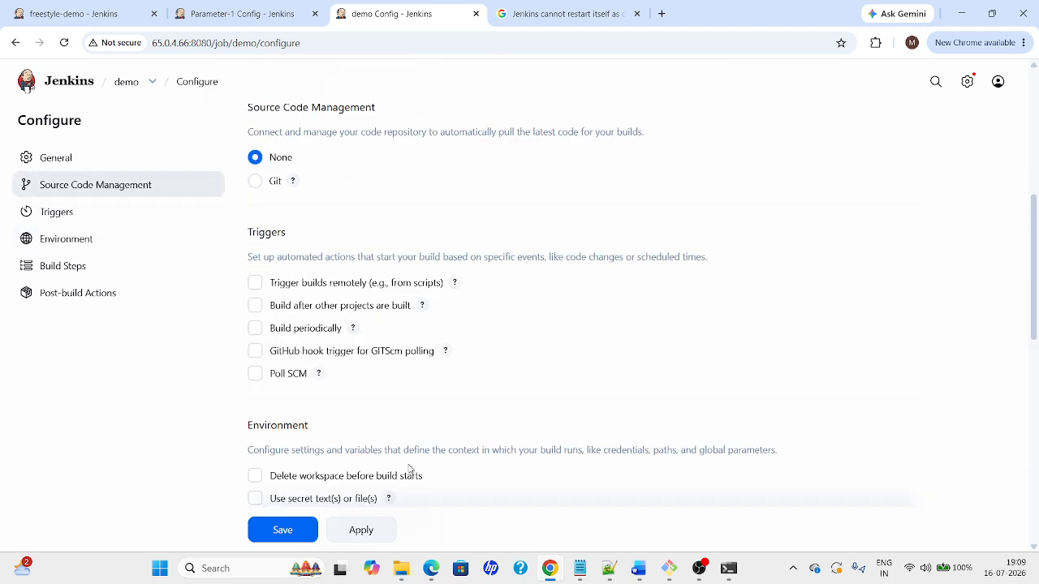
{"action": "left_click", "coordinate": [357, 530]}
{"action": "left_click", "coordinate": [298, 530]}
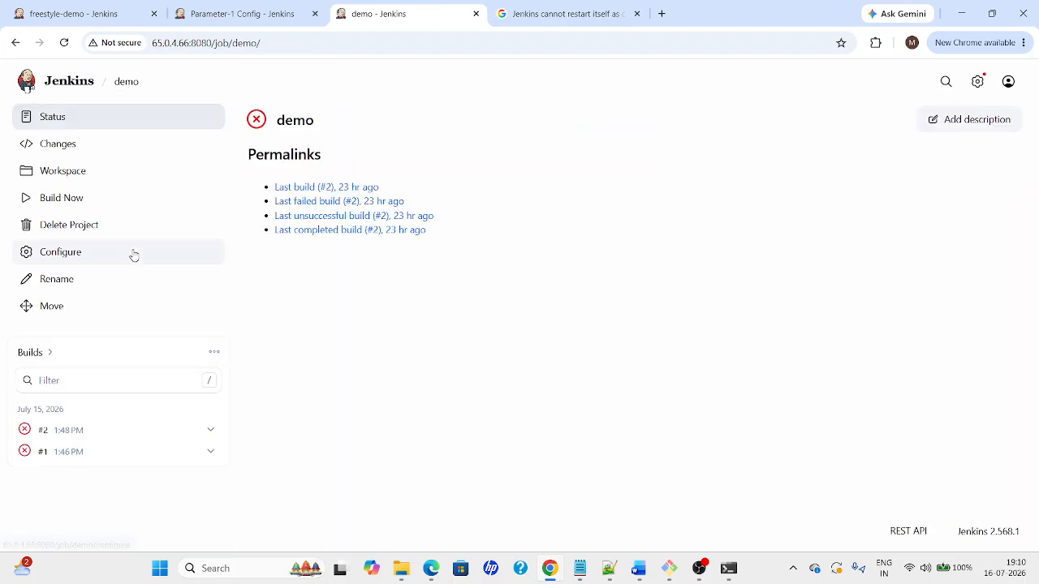
{"action": "left_click", "coordinate": [44, 264]}
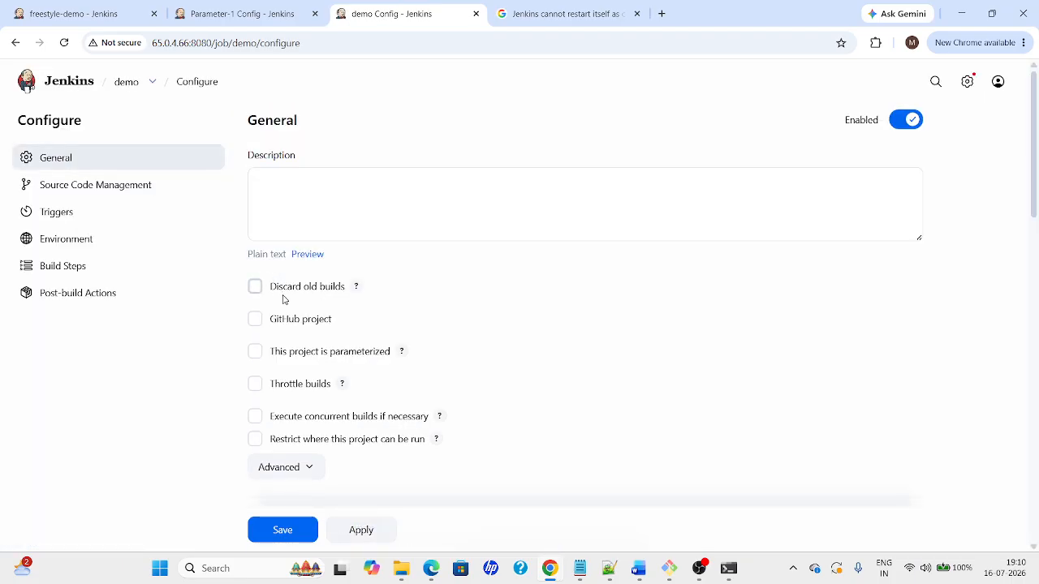
{"action": "left_click", "coordinate": [243, 15]}
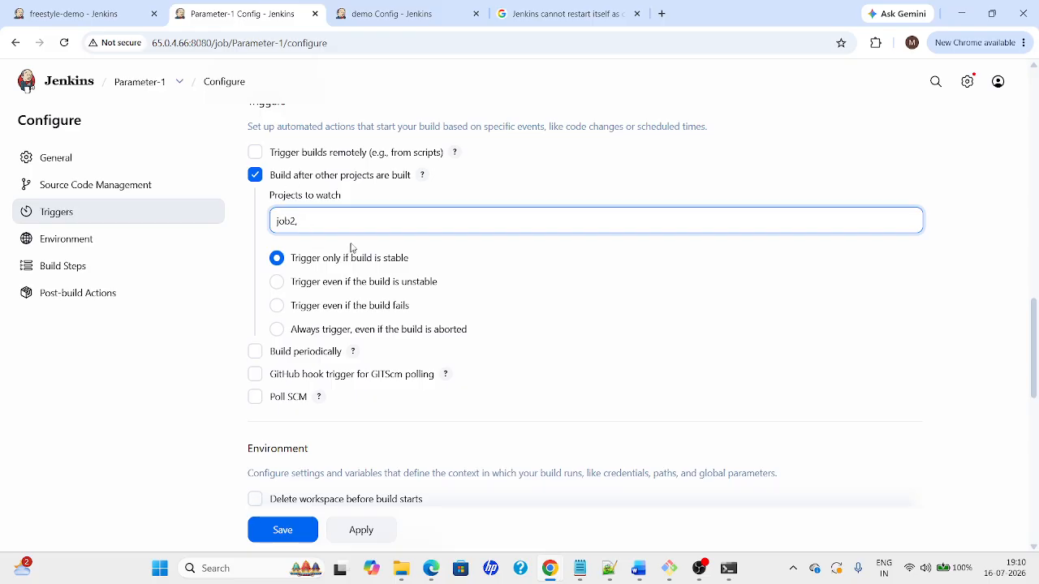
Type demo into Projects to watch, erase it, and look at the demo job and dashboard
{"action": "type", "text": "demo"}
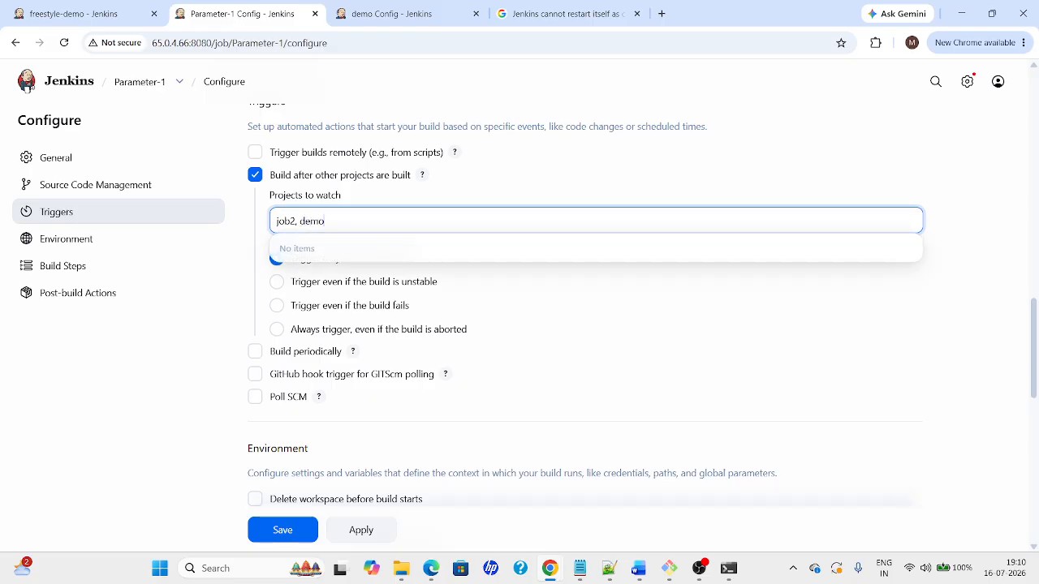
{"action": "key", "text": "BackSpace"}
{"action": "left_click", "coordinate": [406, 13]}
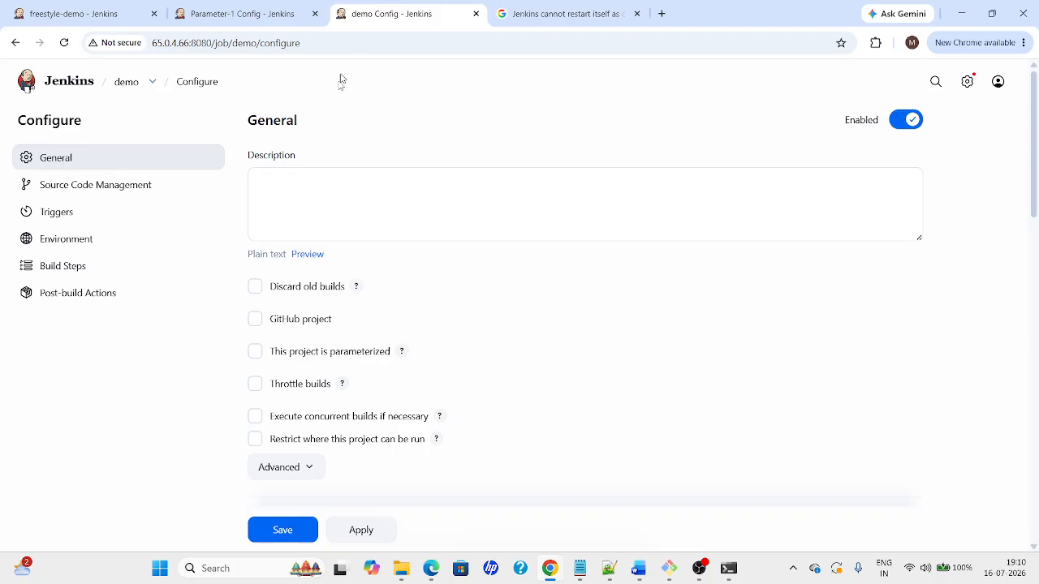
{"action": "left_click", "coordinate": [75, 84]}
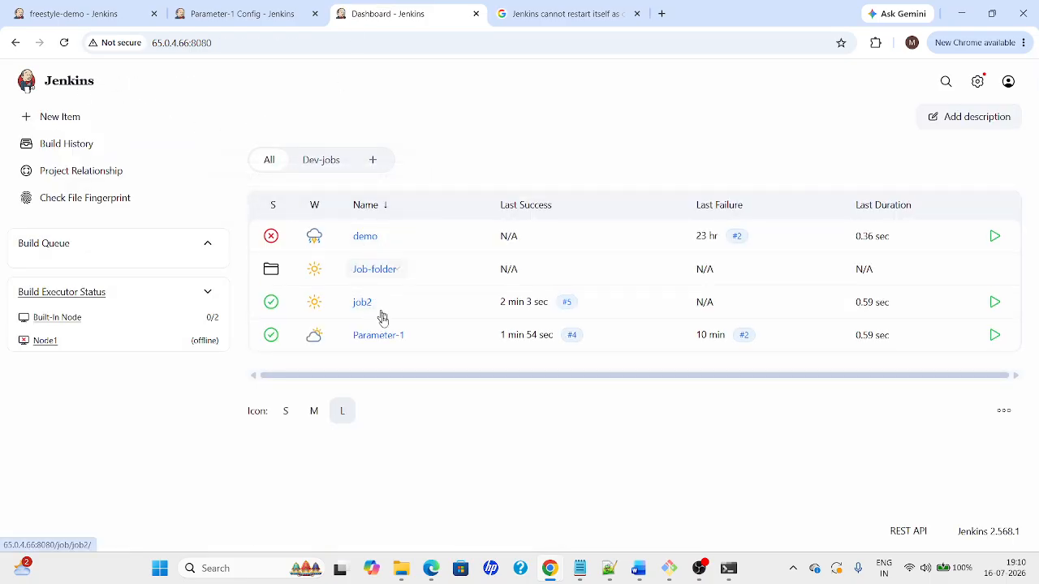
{"action": "left_click", "coordinate": [239, 14]}
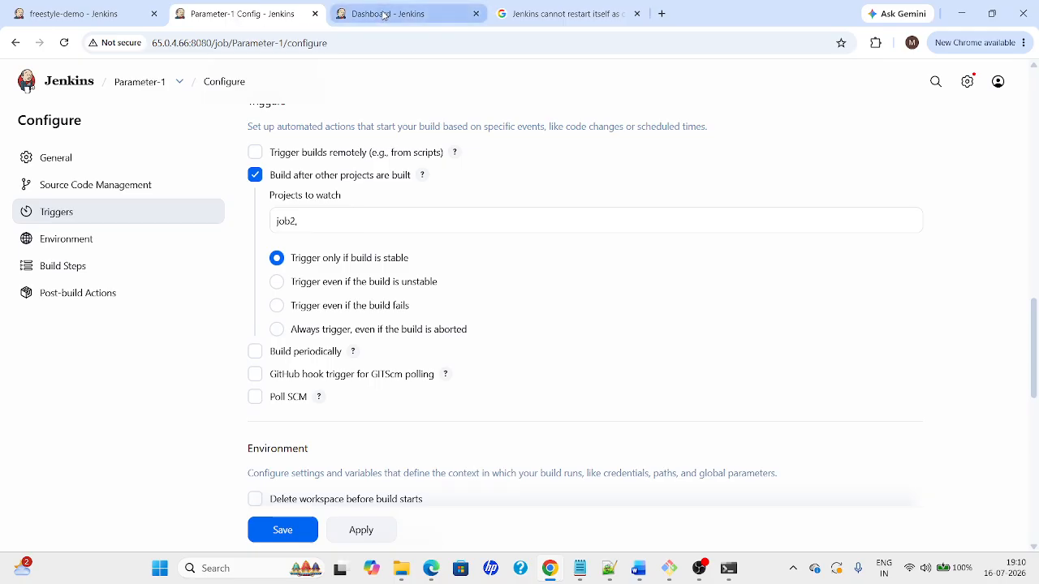
Replace job2 with demo in Parameter-1's Projects to watch field
{"action": "left_click", "coordinate": [318, 229]}
{"action": "key", "text": "BackSpace"}
{"action": "key", "text": "BackSpace"}
{"action": "key", "text": "BackSpace"}
{"action": "key", "text": "BackSpace"}
{"action": "key", "text": "BackSpace"}
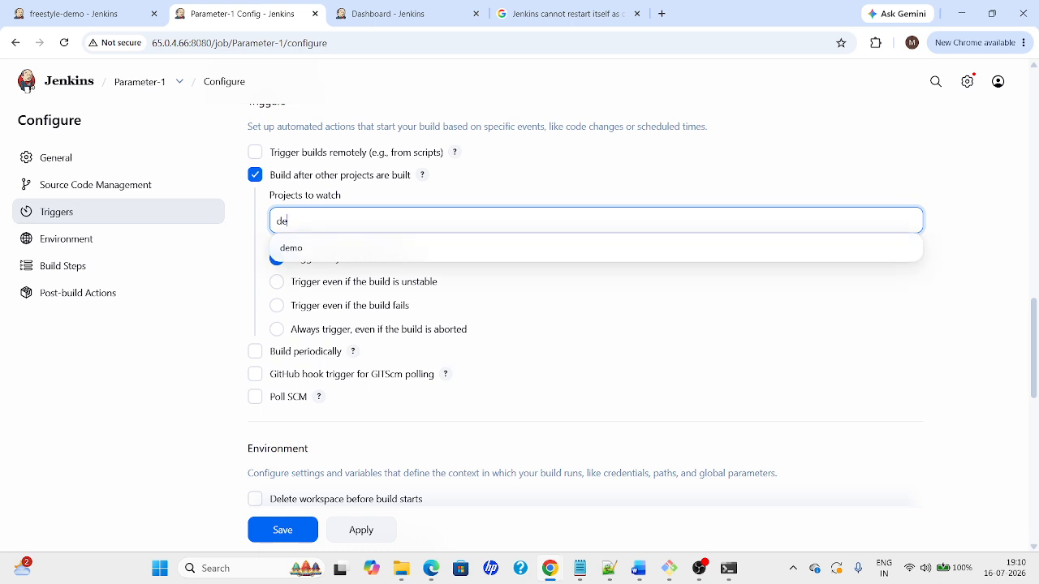
{"action": "left_click", "coordinate": [307, 251]}
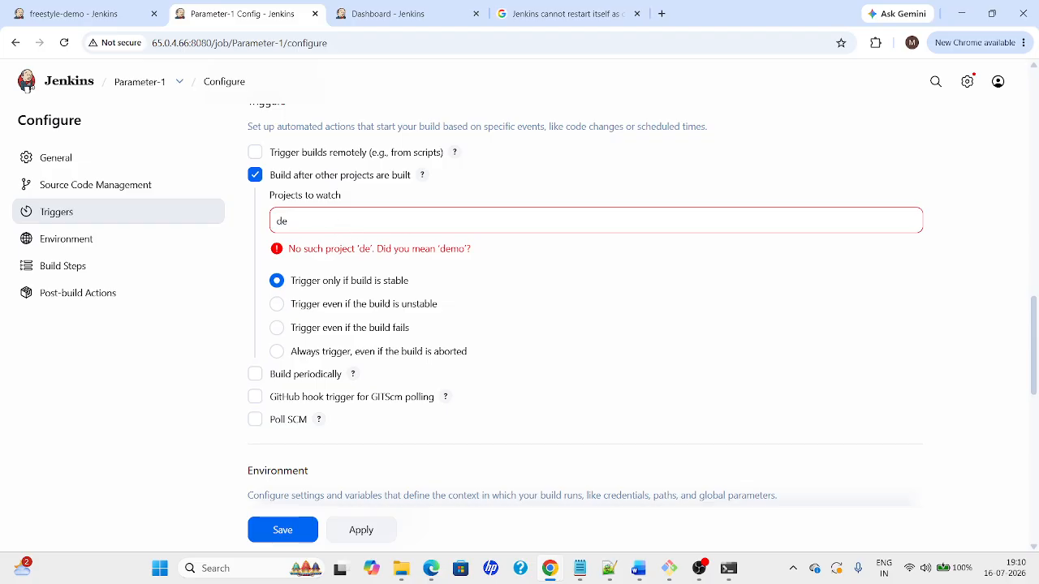
{"action": "left_click", "coordinate": [302, 221]}
{"action": "type", "text": "m"}
{"action": "left_click", "coordinate": [308, 247]}
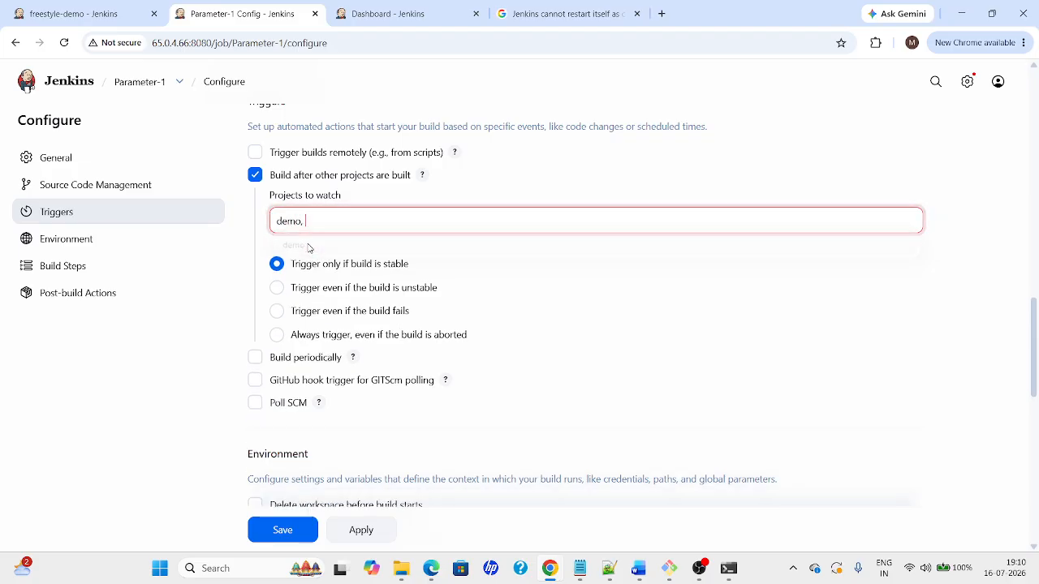
Set Projects to watch back to job2 from the suggestions, then apply and save
{"action": "type", "text": "j"}
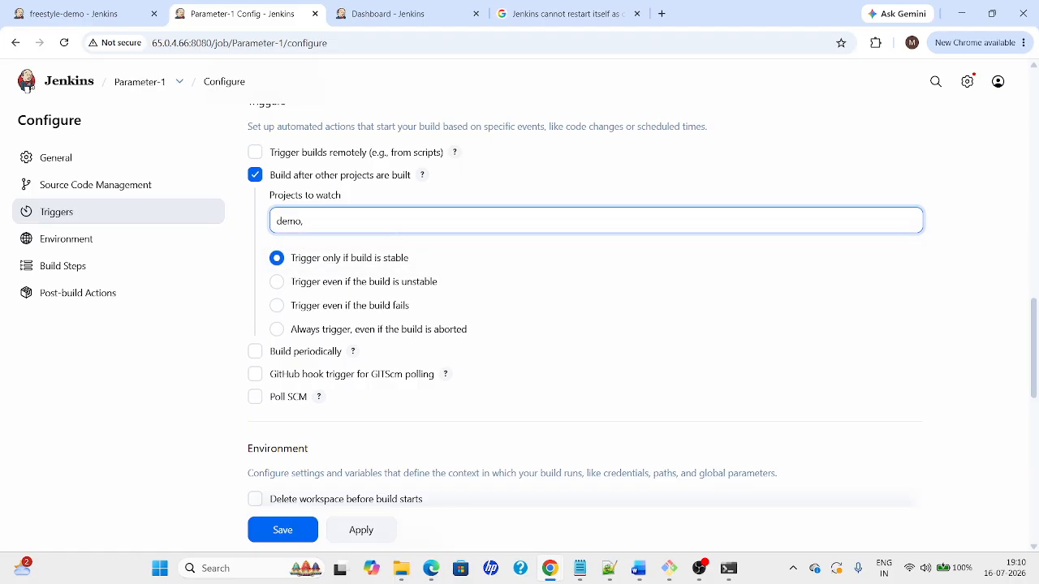
{"action": "type", "text": "jo"}
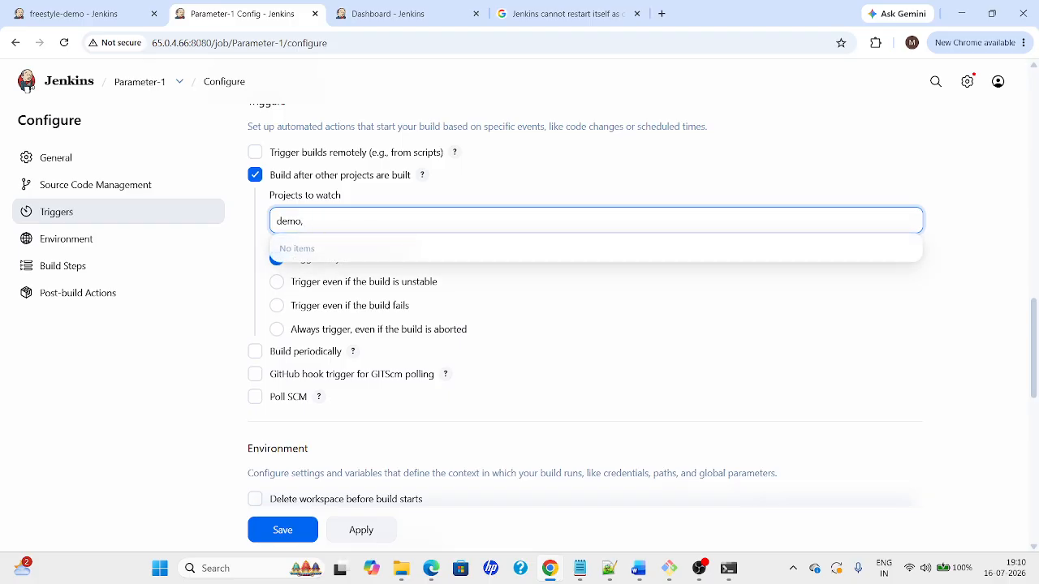
{"action": "key", "text": "BackSpace"}
{"action": "key", "text": "BackSpace"}
{"action": "key", "text": "BackSpace"}
{"action": "key", "text": "BackSpace"}
{"action": "key", "text": "BackSpace"}
{"action": "type", "text": "job"}
{"action": "left_click", "coordinate": [359, 250]}
{"action": "left_click", "coordinate": [379, 535]}
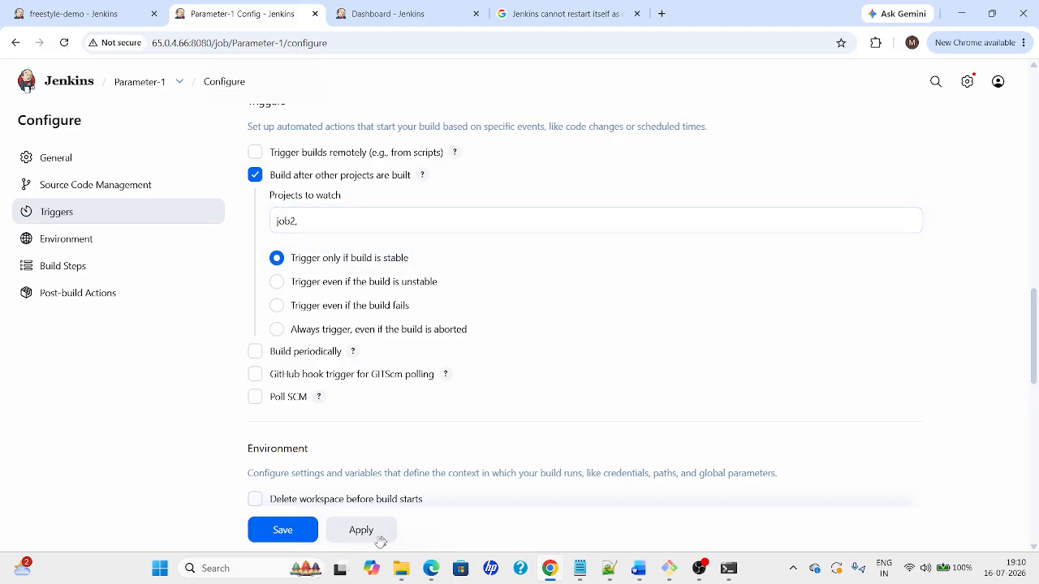
{"action": "left_click", "coordinate": [297, 536]}
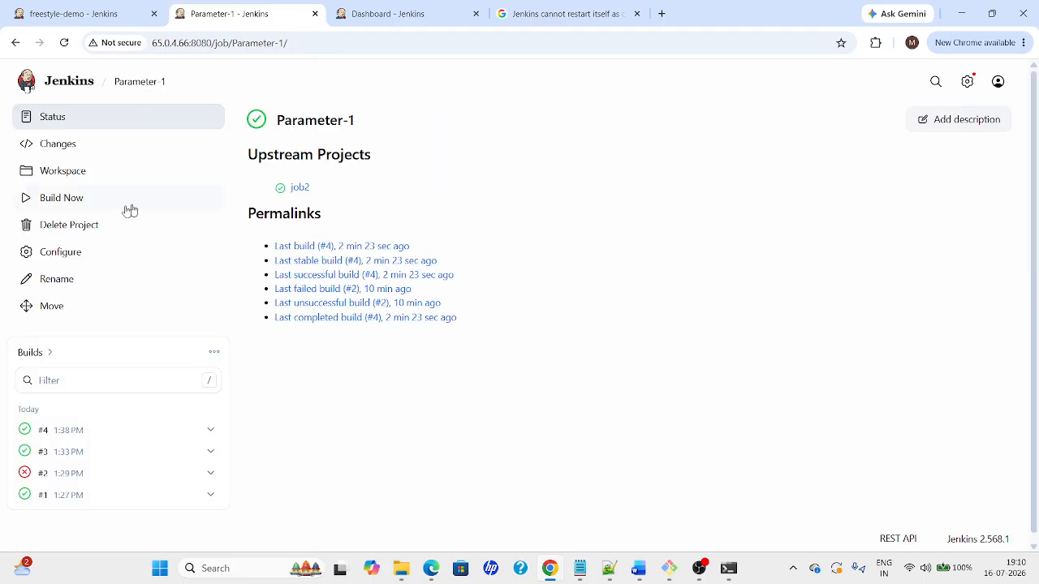
Review Parameter-1's configuration and return to its project page
{"action": "left_click", "coordinate": [47, 258]}
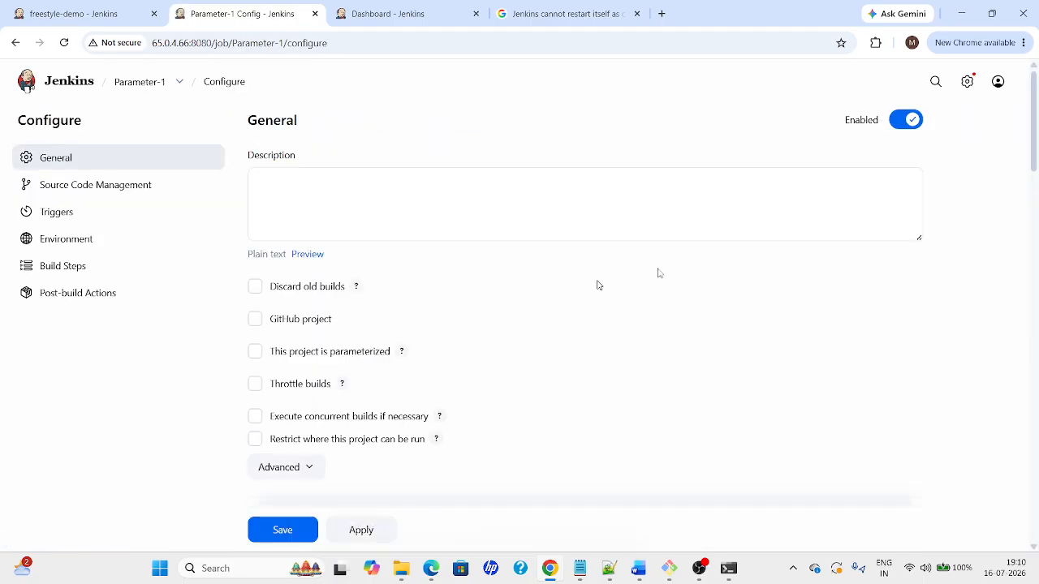
{"action": "left_click_drag", "start_coordinate": [1034, 167], "coordinate": [1035, 391]}
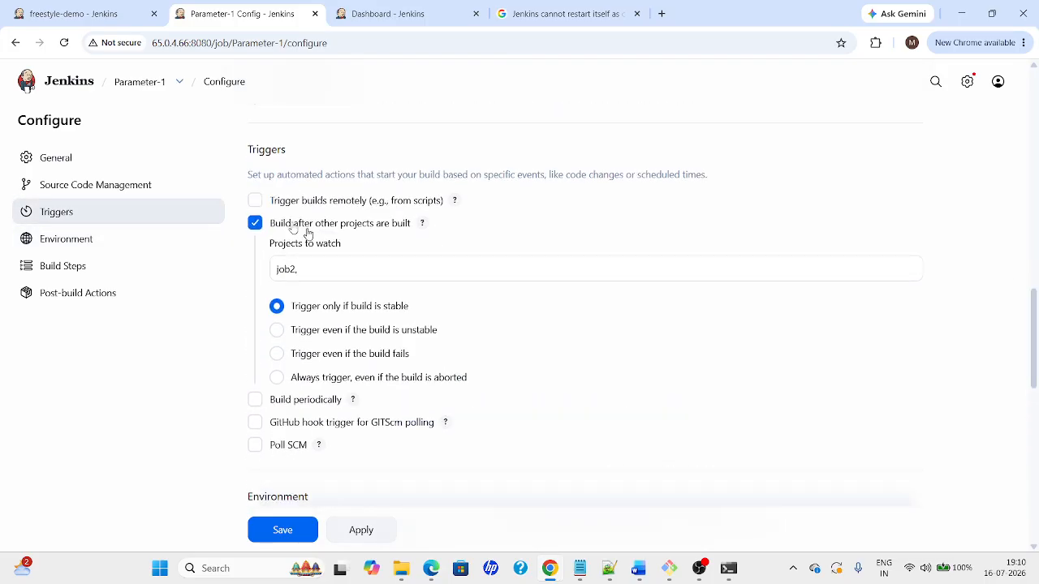
{"action": "left_click", "coordinate": [129, 92]}
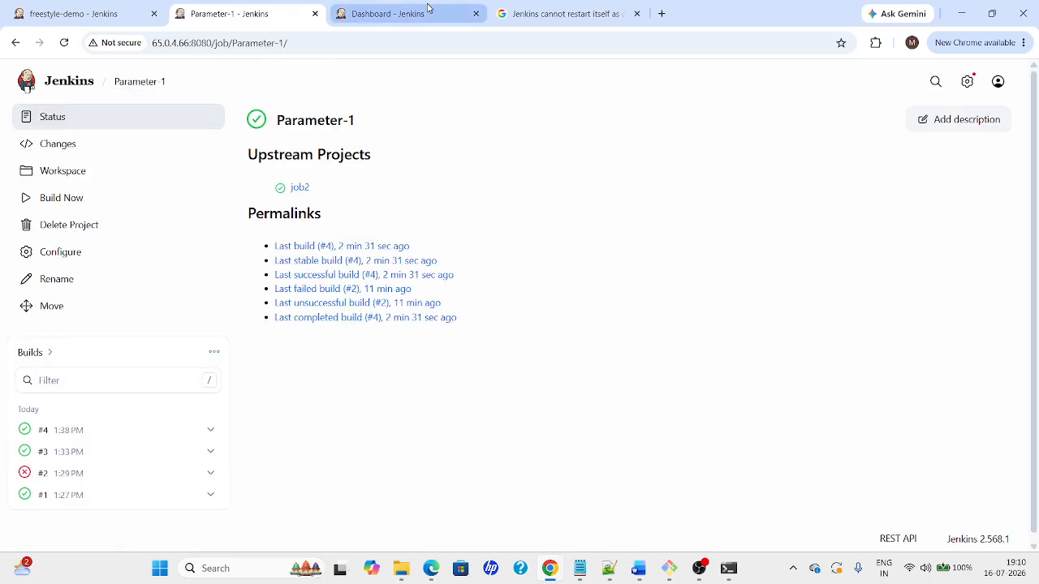
Check job2's configuration, then open the Dev-jobs view from the dashboard
{"action": "key", "text": "ctrl+Tab"}
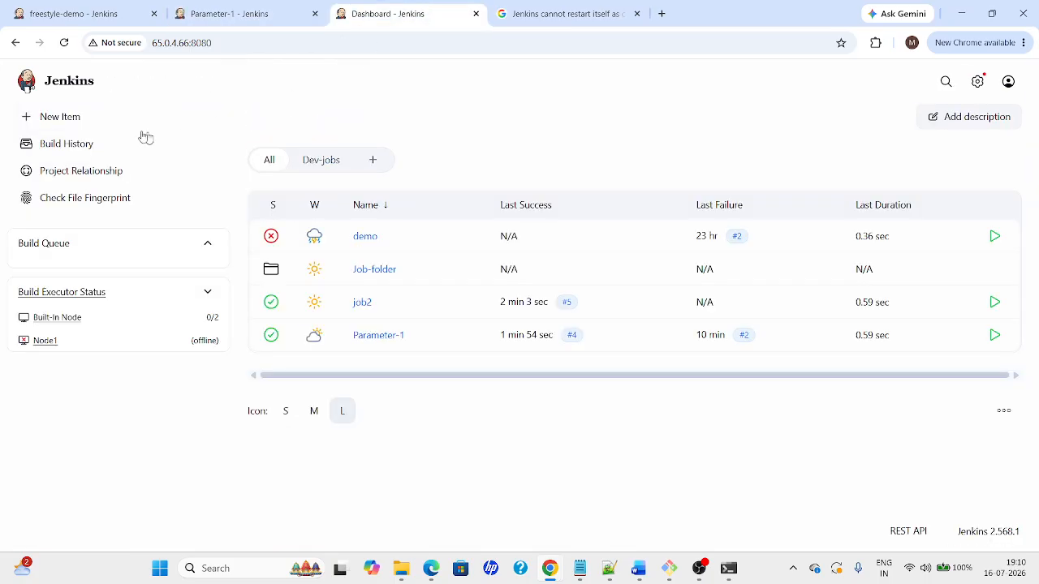
{"action": "left_click", "coordinate": [365, 308]}
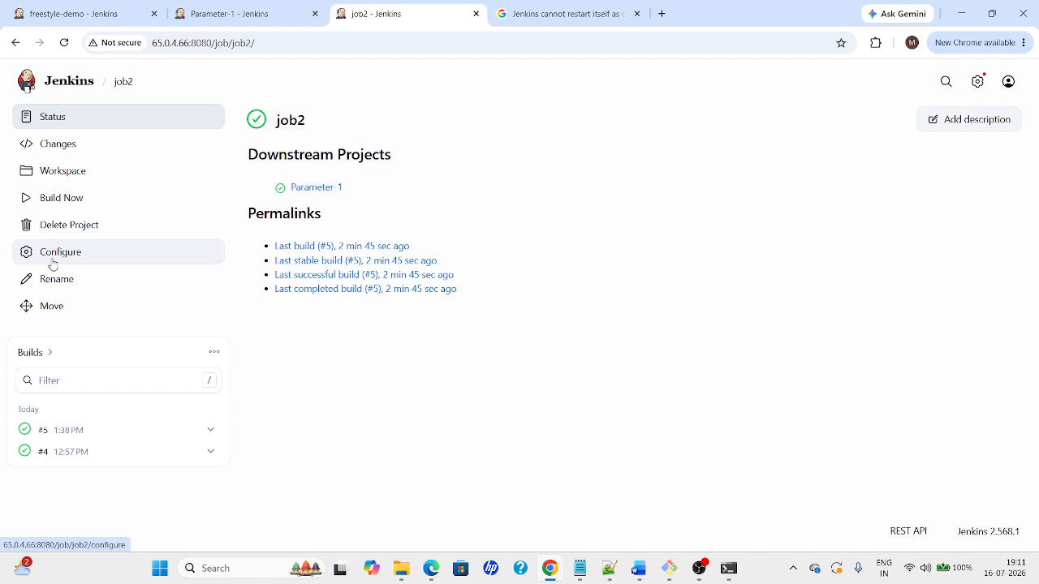
{"action": "left_click", "coordinate": [52, 259]}
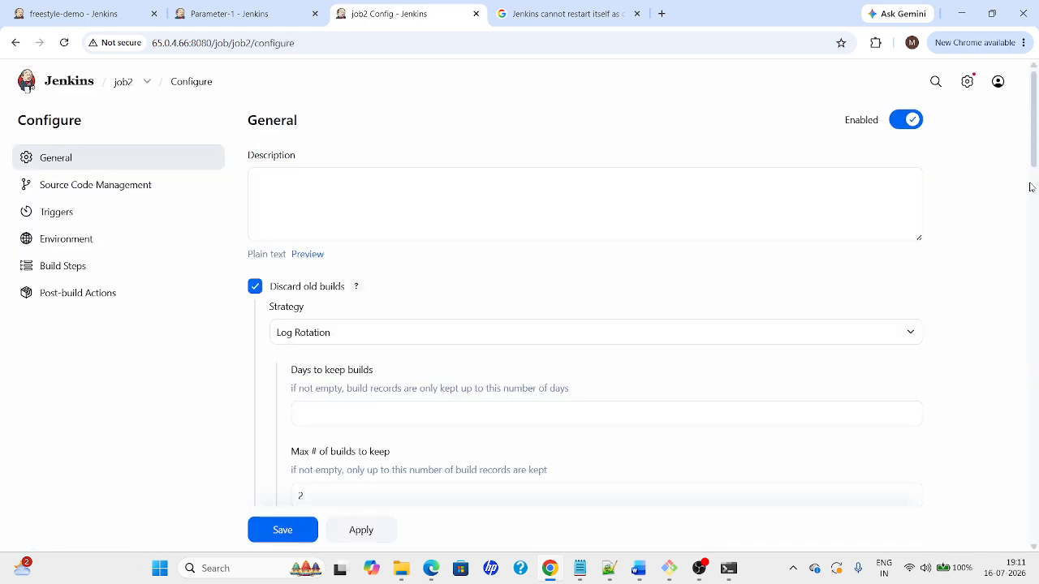
{"action": "left_click_drag", "start_coordinate": [1037, 155], "coordinate": [1035, 103]}
{"action": "left_click_drag", "start_coordinate": [1035, 158], "coordinate": [1034, 354]}
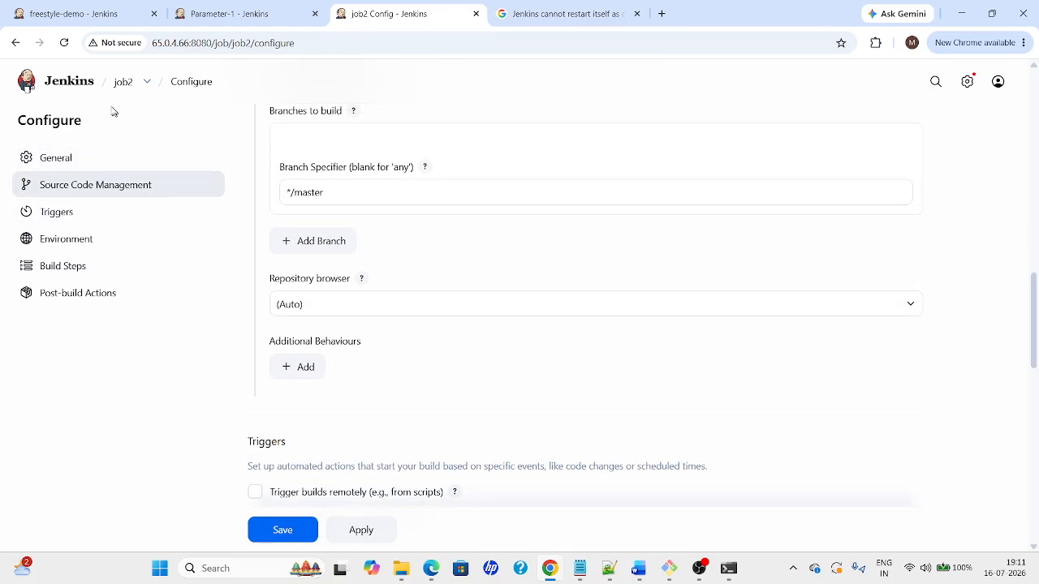
{"action": "left_click", "coordinate": [67, 88]}
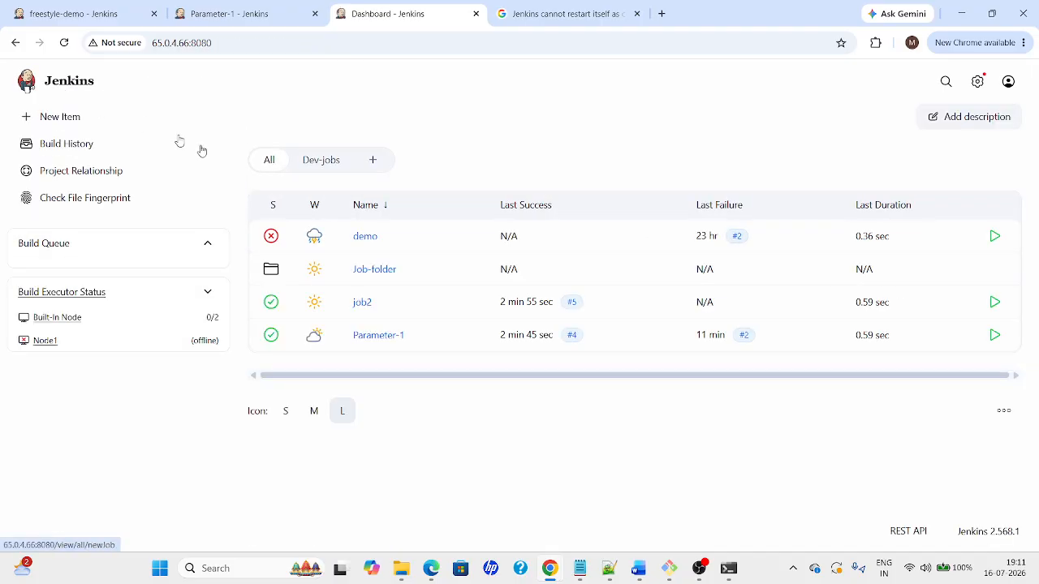
{"action": "left_click", "coordinate": [309, 162]}
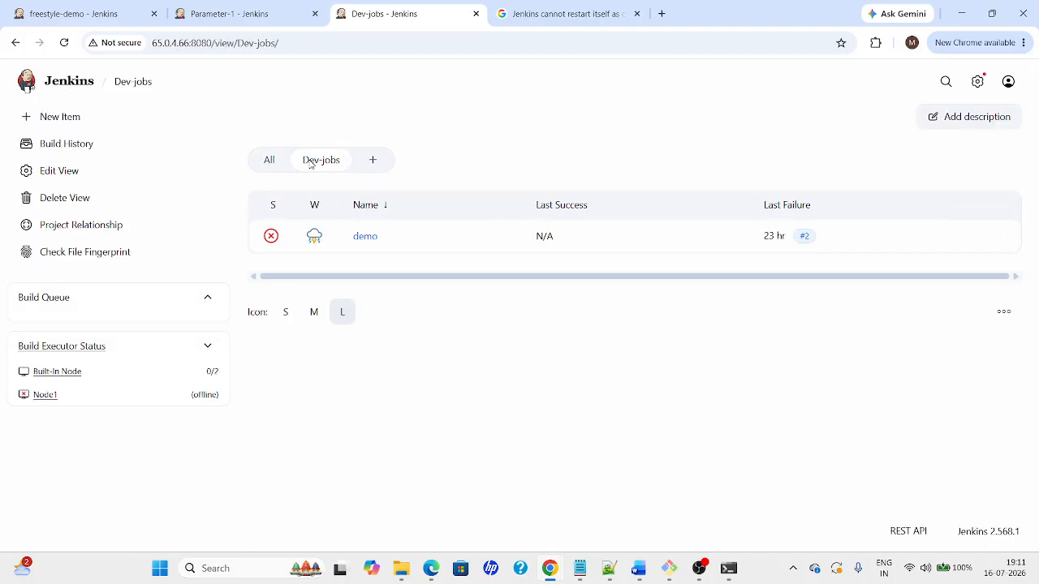
Create a My View named Downstream-demo
{"action": "left_click", "coordinate": [373, 160]}
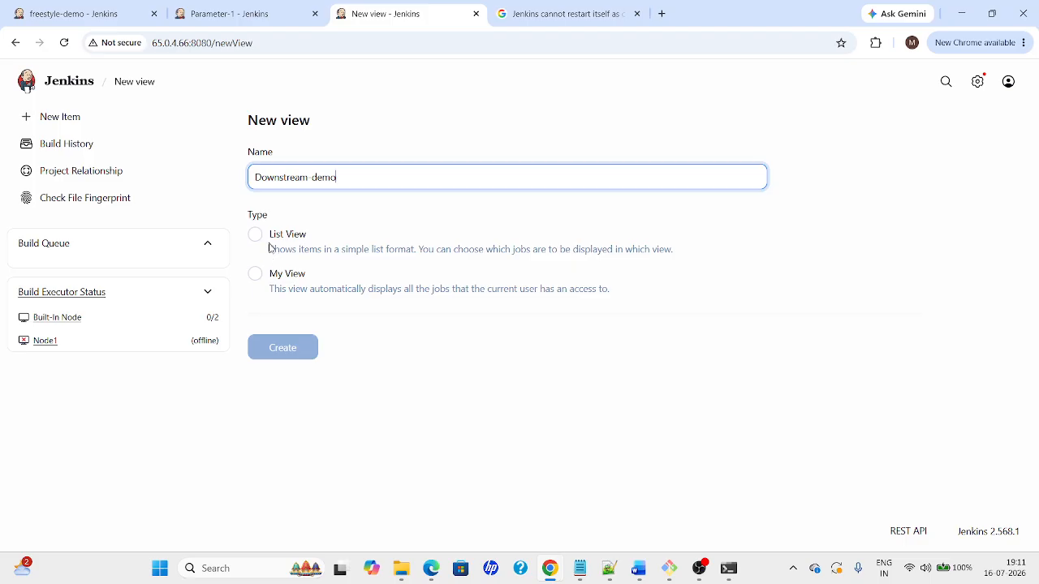
{"action": "left_click", "coordinate": [276, 284]}
{"action": "left_click", "coordinate": [255, 274]}
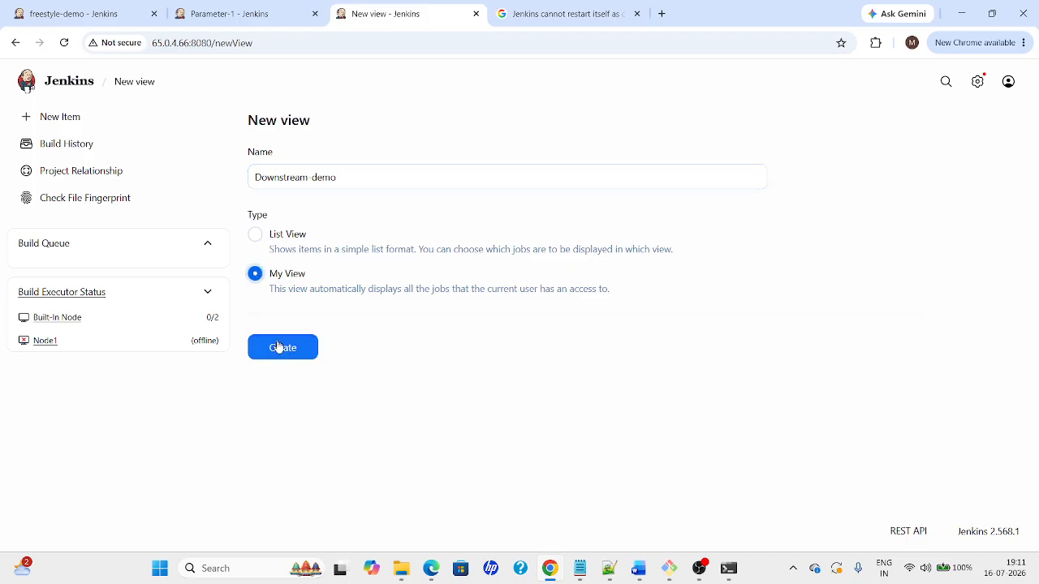
{"action": "left_click", "coordinate": [281, 351]}
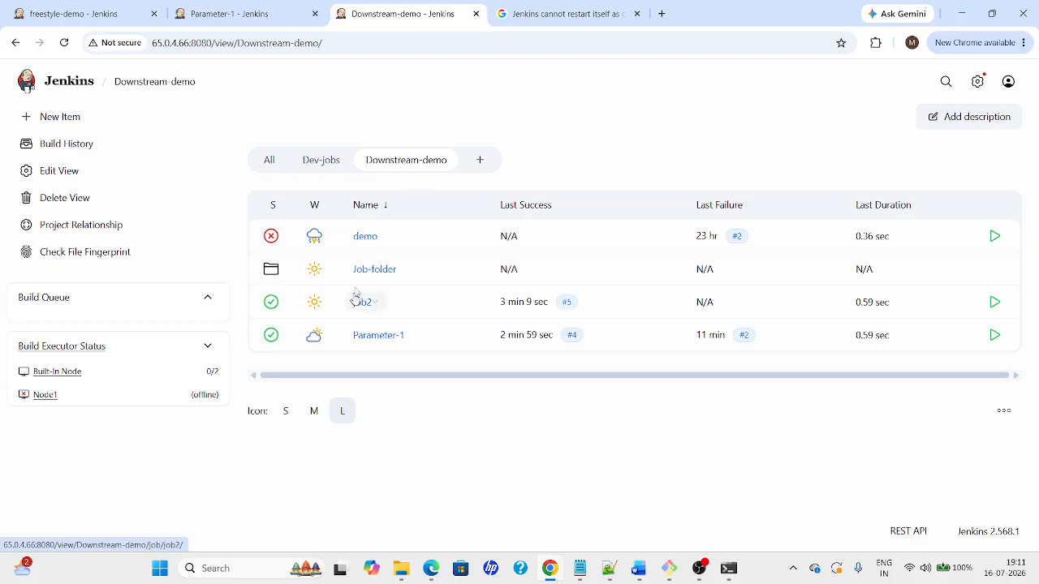
Create a list view named downstream and save its settings
{"action": "left_click", "coordinate": [480, 160]}
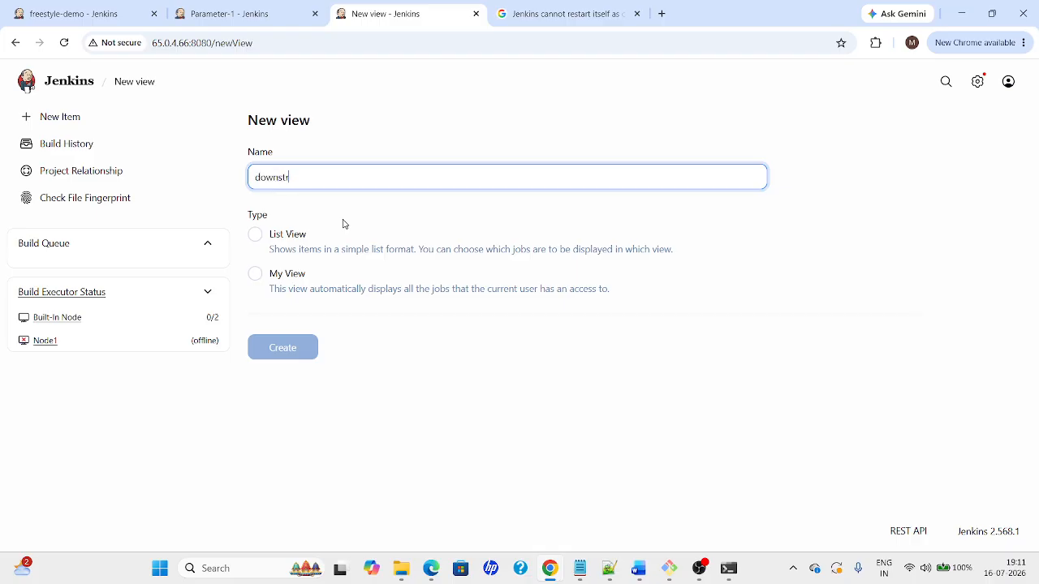
{"action": "left_click", "coordinate": [299, 242]}
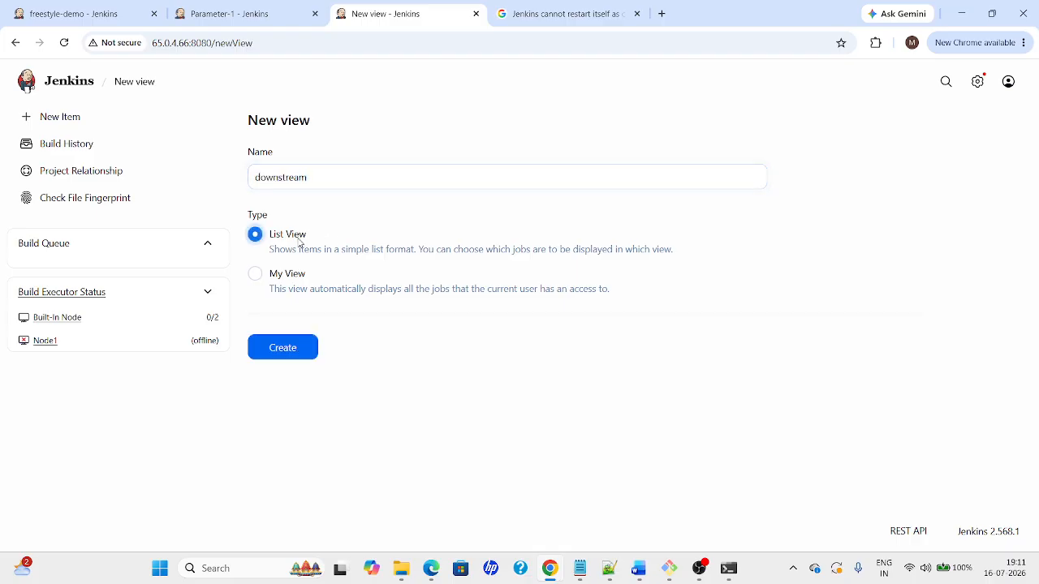
{"action": "left_click", "coordinate": [297, 349]}
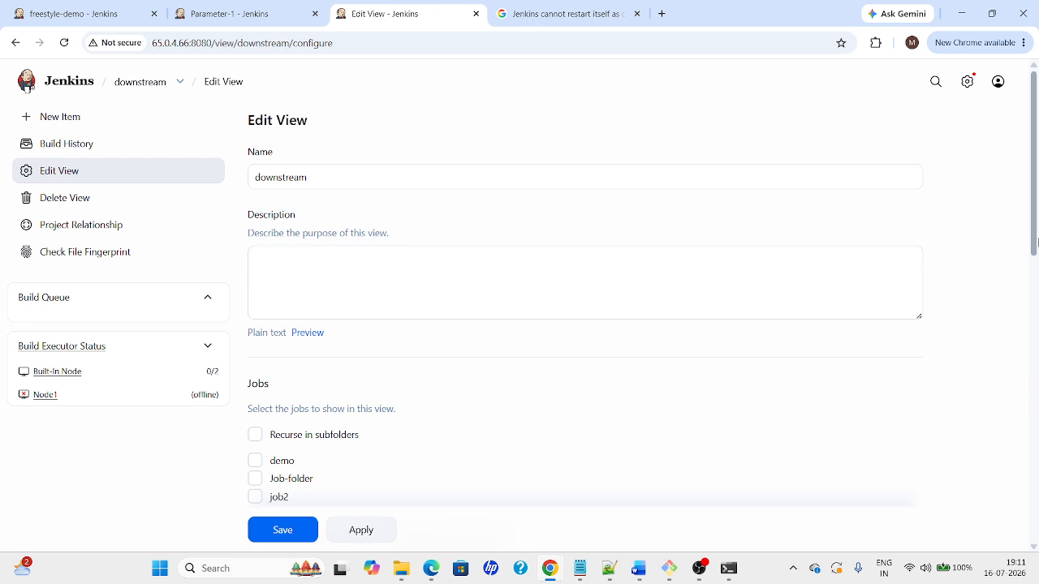
{"action": "left_click_drag", "start_coordinate": [1033, 239], "coordinate": [1032, 351]}
{"action": "left_click", "coordinate": [380, 530]}
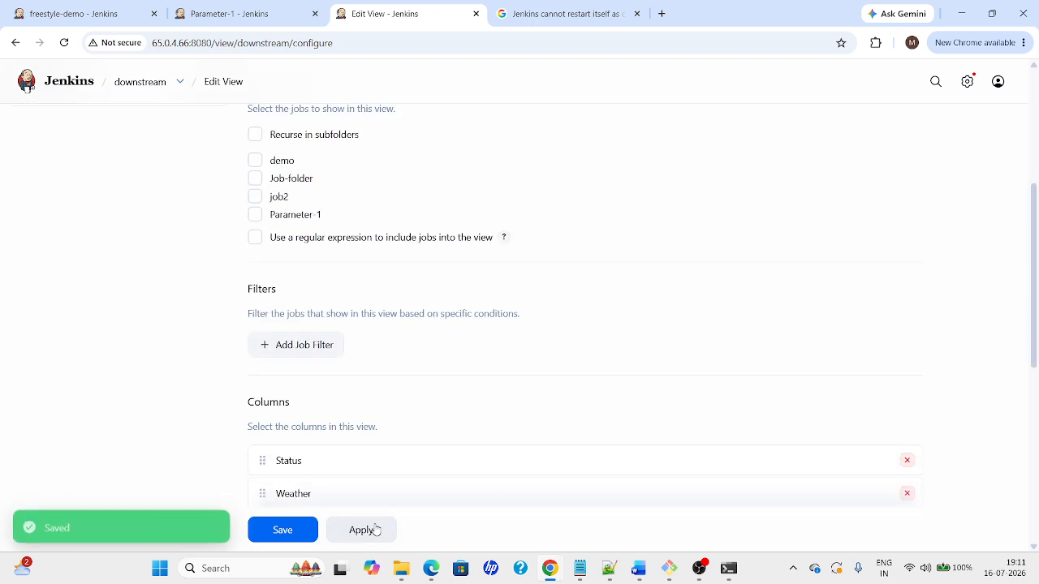
{"action": "left_click", "coordinate": [281, 531]}
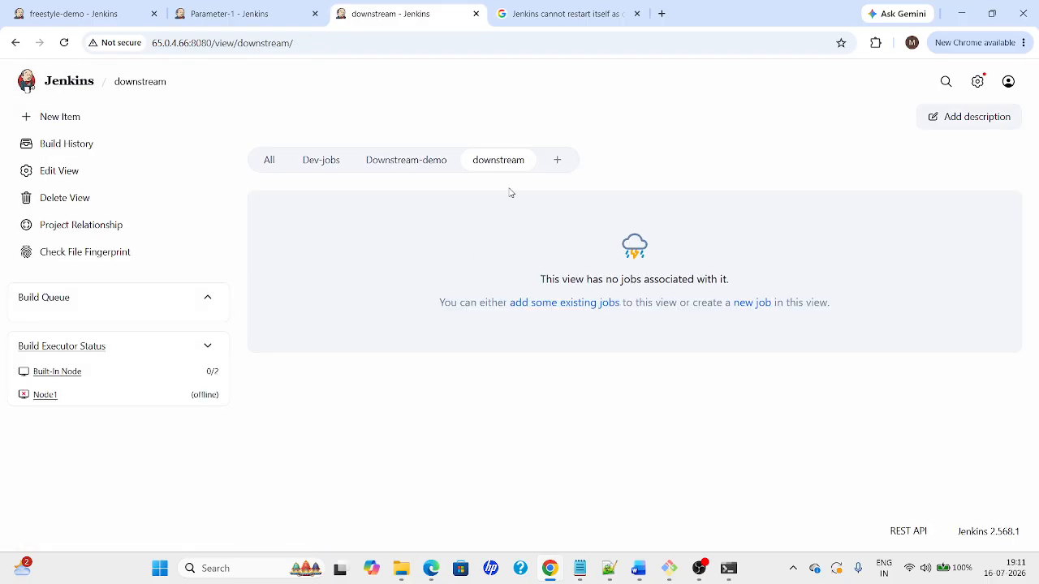
{"action": "left_click", "coordinate": [749, 305]}
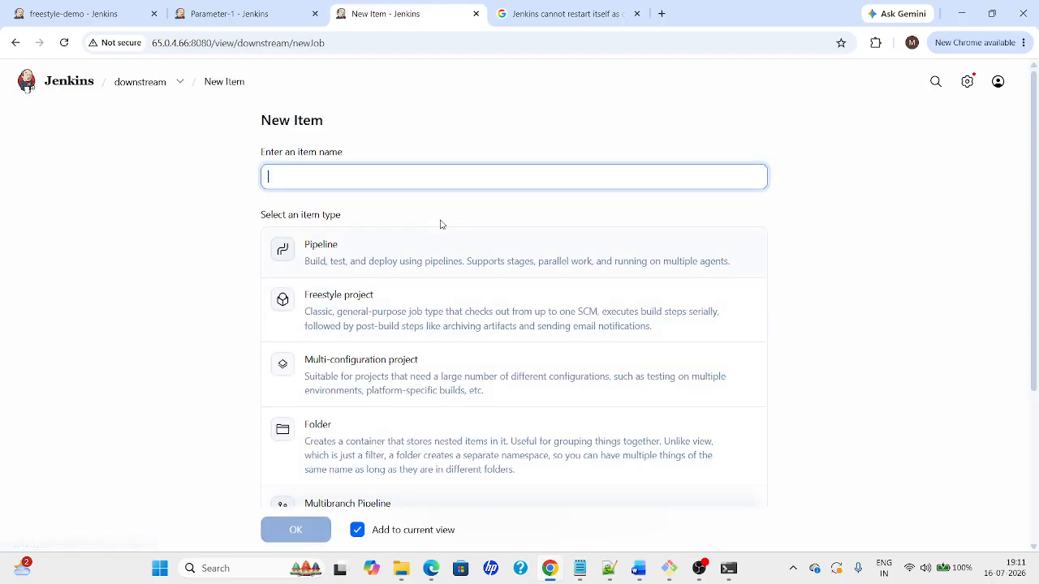
Create a freestyle project named Dev1
{"action": "type", "text": "Dev1"}
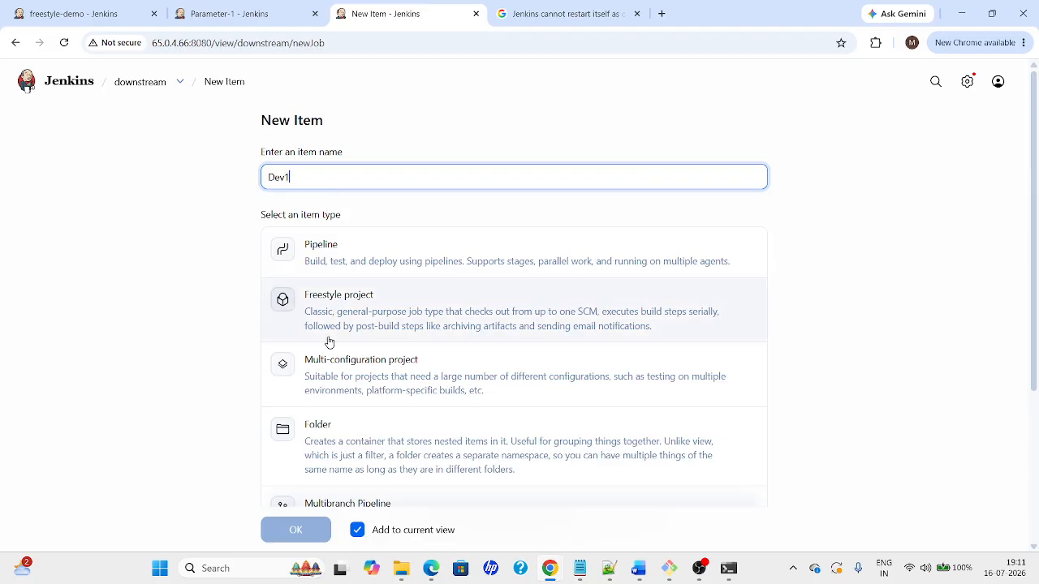
{"action": "left_click", "coordinate": [387, 326]}
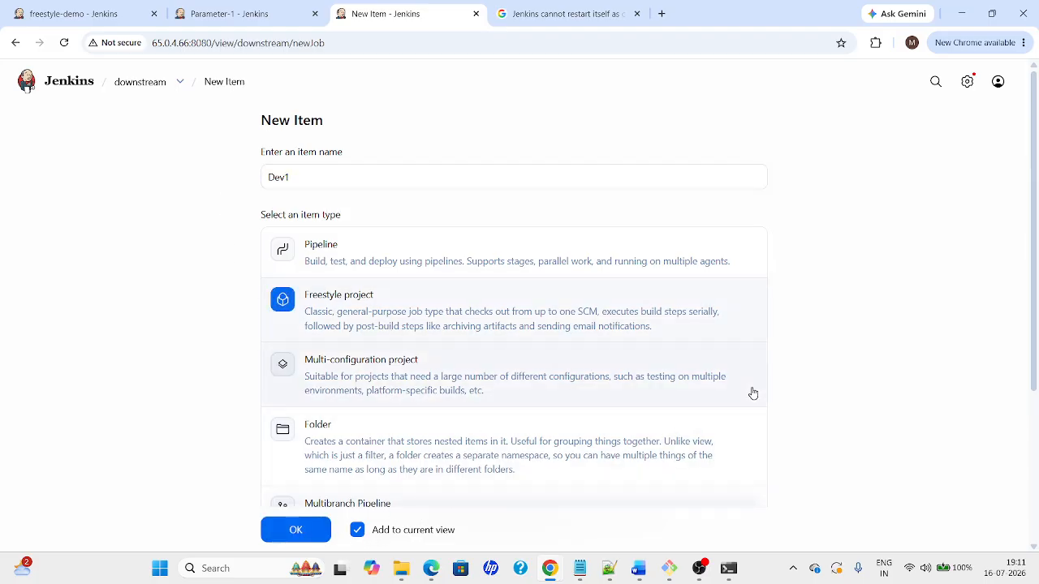
{"action": "scroll", "coordinate": [682, 395], "scroll_direction": "down", "scroll_amount": 3}
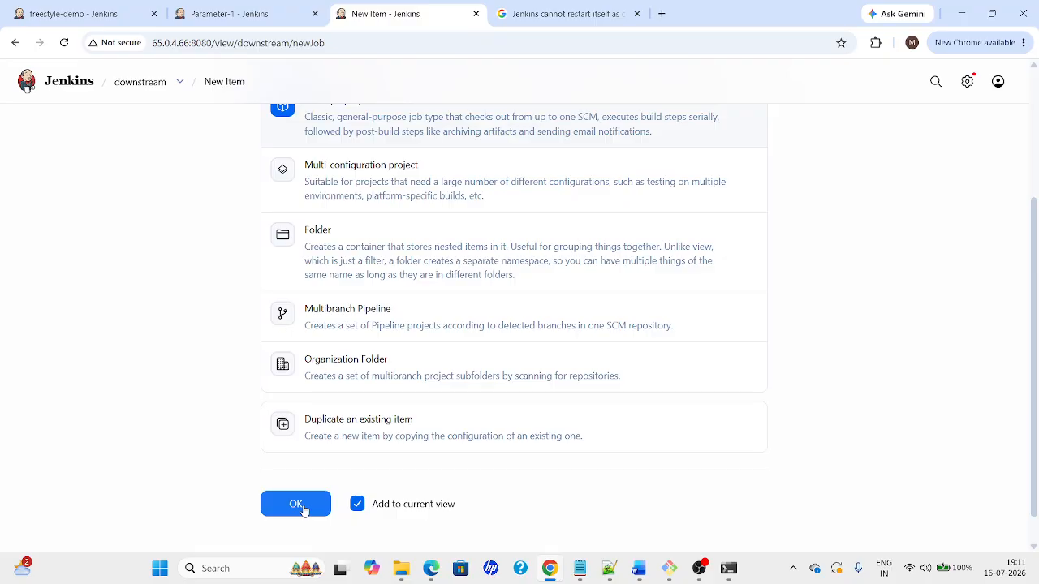
{"action": "left_click", "coordinate": [302, 506]}
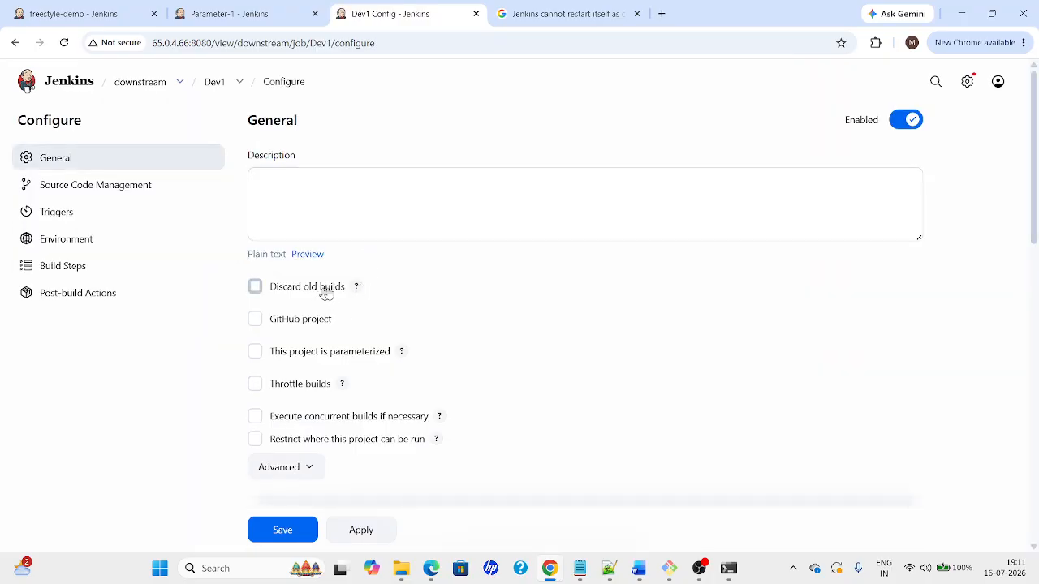
Choose Git as Dev1's source code management and bring up the GitHub repository window
{"action": "scroll", "coordinate": [569, 284], "scroll_direction": "down", "scroll_amount": 5}
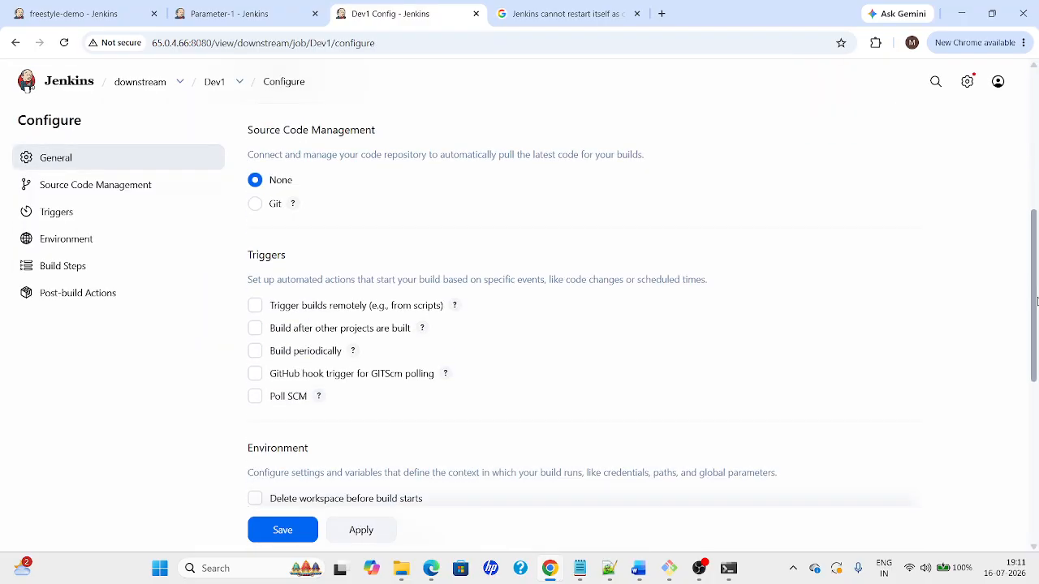
{"action": "left_click", "coordinate": [254, 199]}
{"action": "mouse_move", "coordinate": [557, 578]}
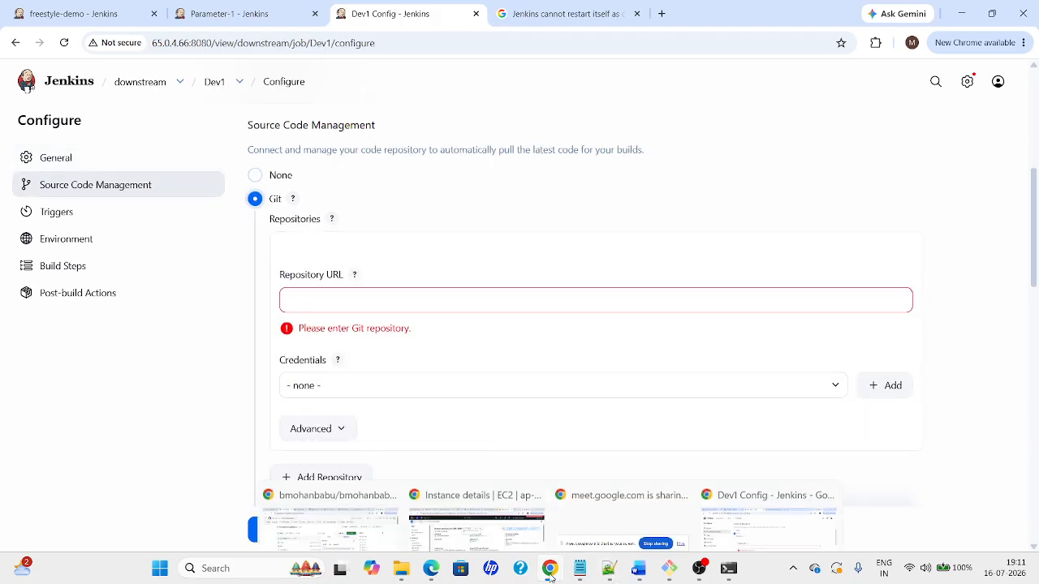
{"action": "left_click", "coordinate": [436, 509]}
{"action": "left_click", "coordinate": [373, 508]}
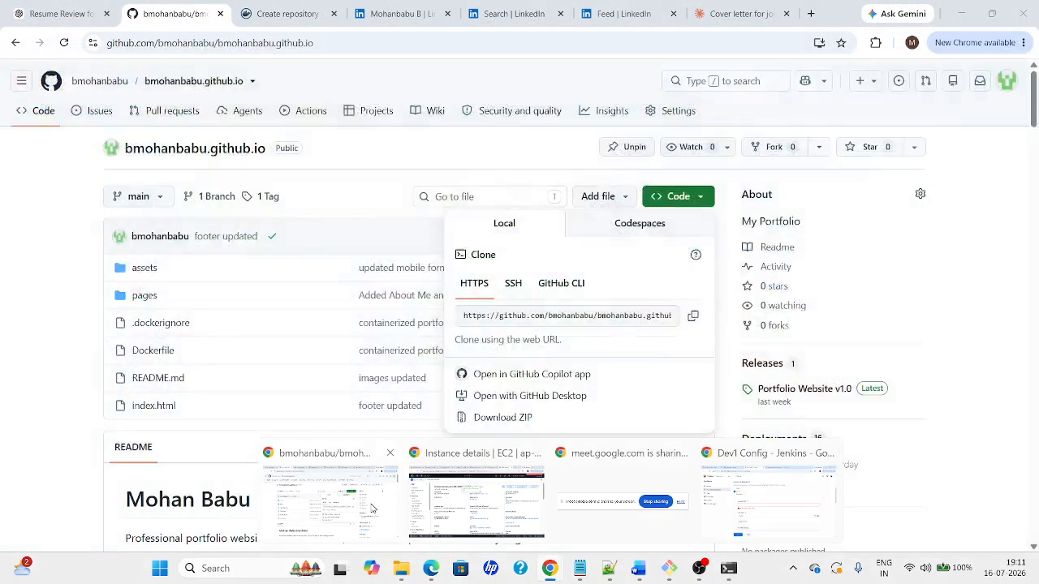
Copy the maven-web-application repository URL from GitHub and return to Dev1's configuration
{"action": "left_click", "coordinate": [363, 39]}
{"action": "key", "text": "alt+Tab"}
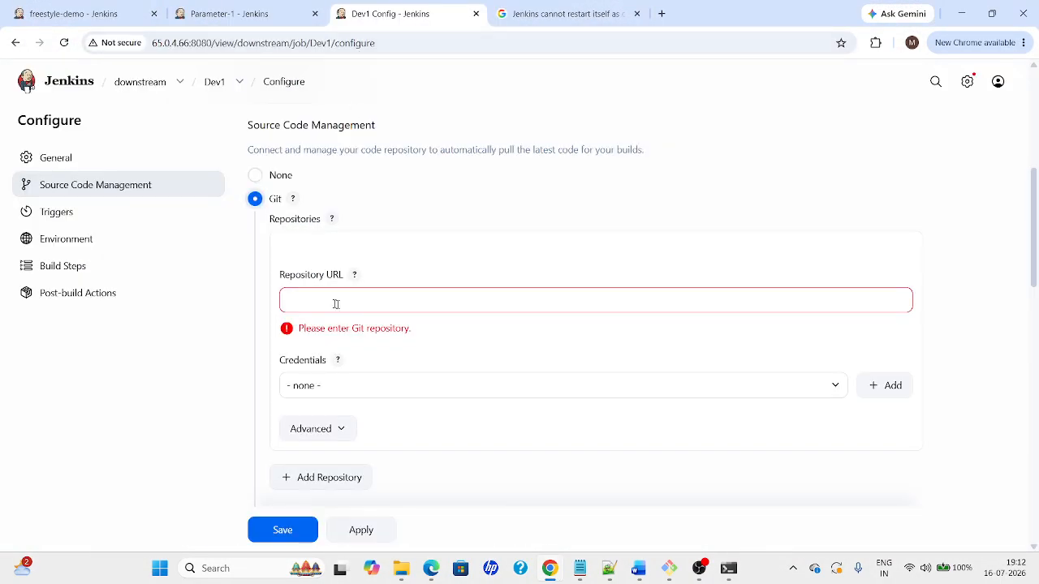
{"action": "key", "text": "alt+Tab"}
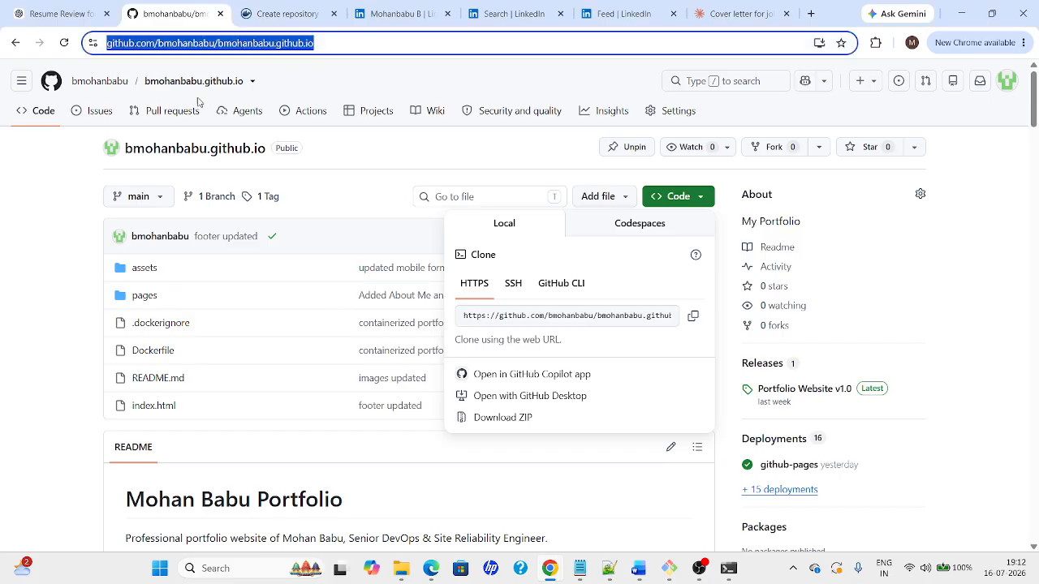
{"action": "left_click", "coordinate": [104, 81]}
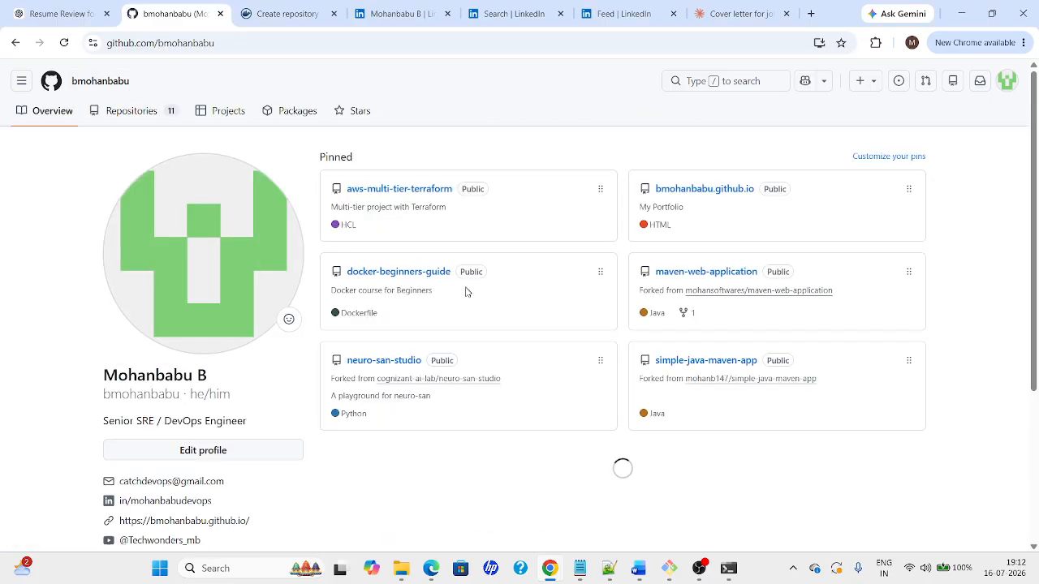
{"action": "left_click", "coordinate": [699, 276]}
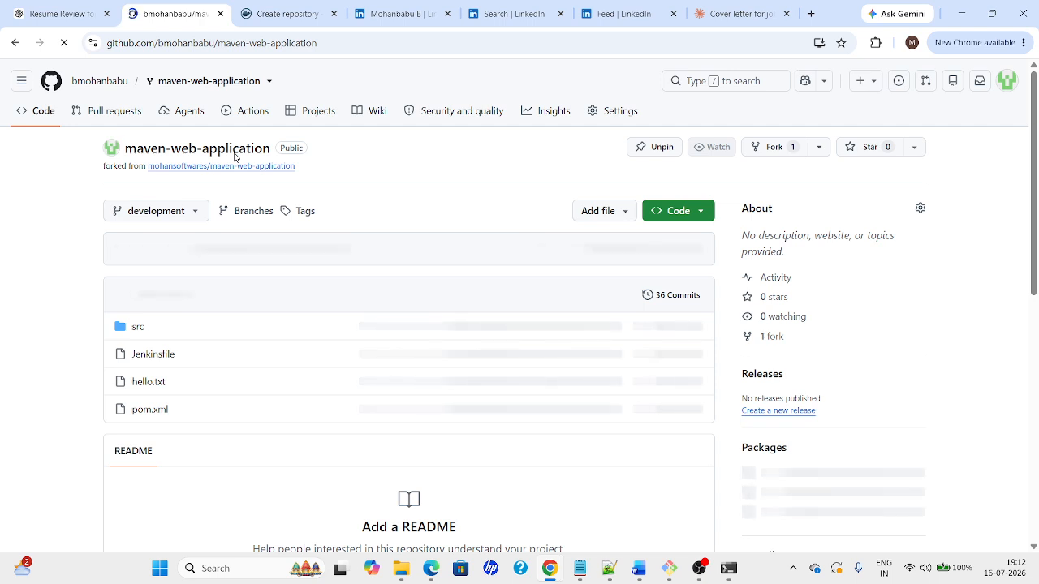
{"action": "left_click", "coordinate": [341, 45]}
{"action": "key", "text": "ctrl+c"}
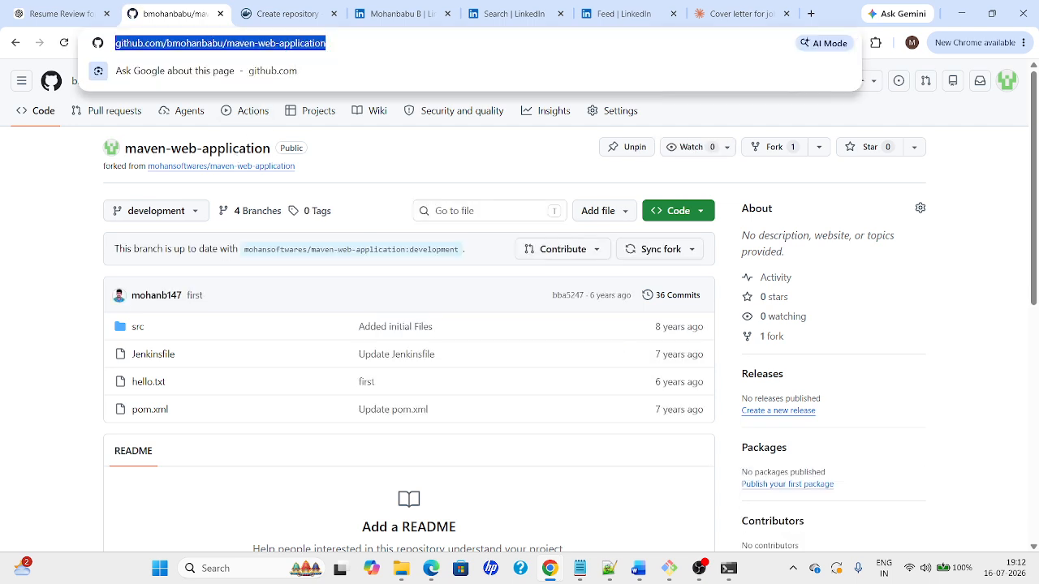
{"action": "key", "text": "alt+Tab"}
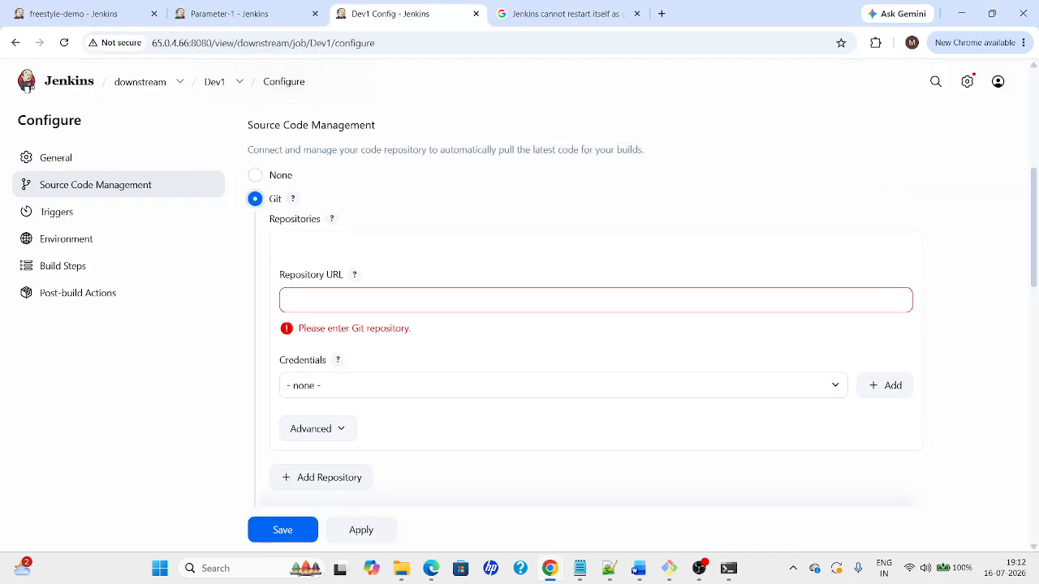
Paste the maven-web-application repository URL into Dev1's Git Repository URL field
{"action": "left_click", "coordinate": [596, 300]}
{"action": "key", "text": "ctrl+v"}
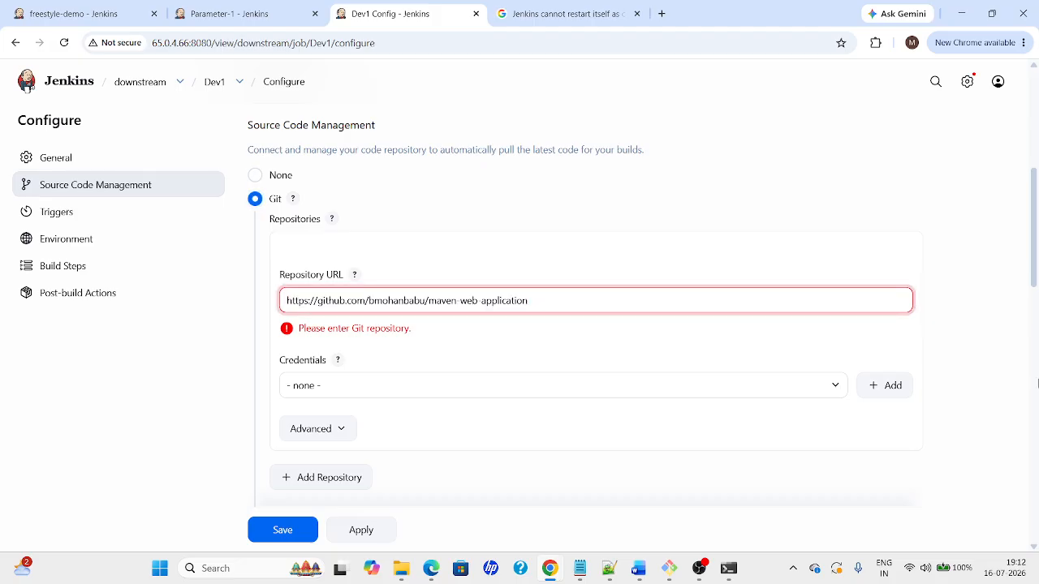
{"action": "left_click", "coordinate": [1037, 381]}
{"action": "left_click_drag", "start_coordinate": [1035, 341], "coordinate": [1035, 251]}
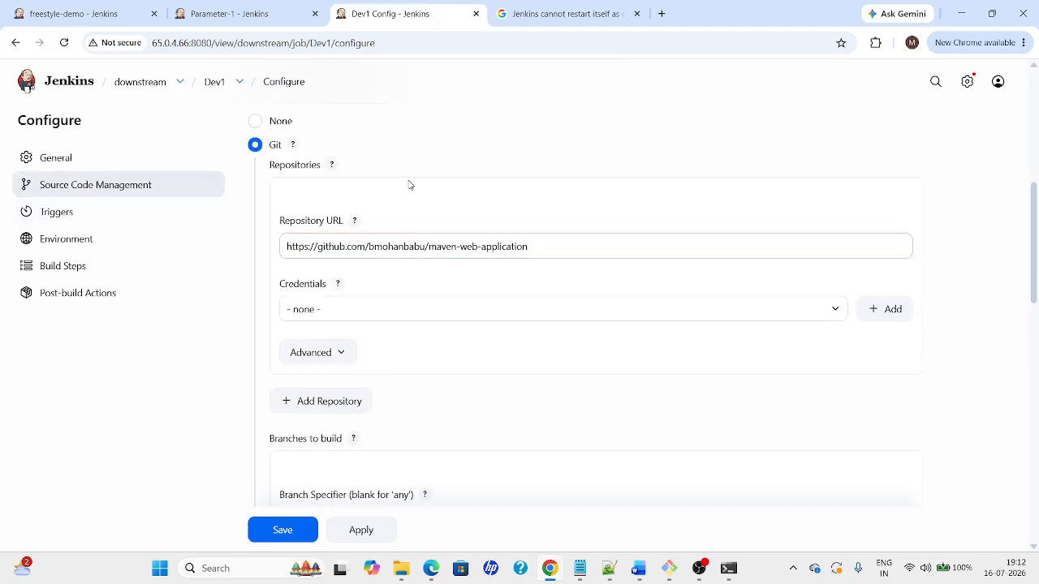
{"action": "key", "text": "alt+Tab"}
{"action": "key", "text": "alt+Tab"}
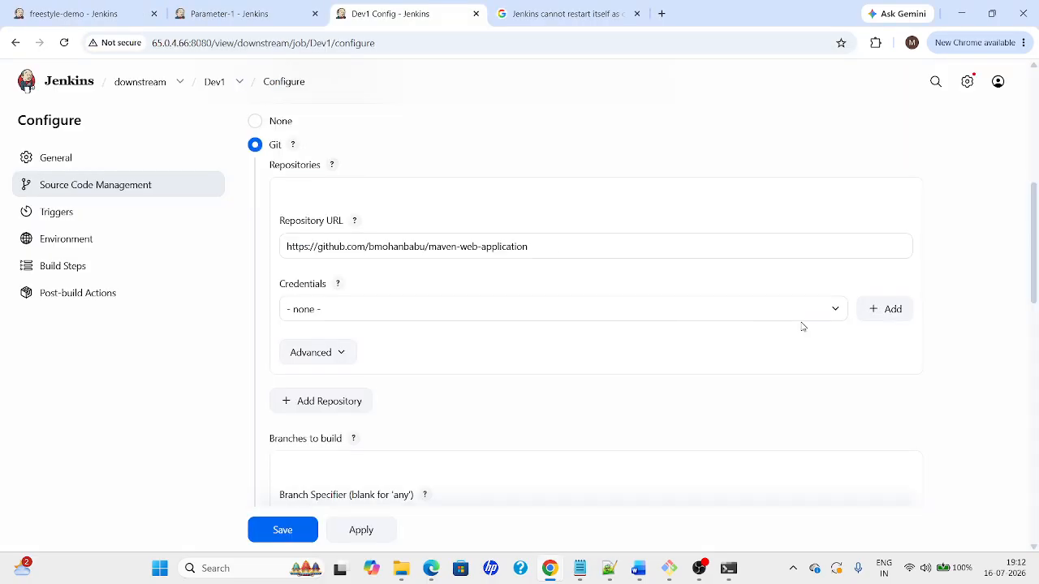
{"action": "scroll", "coordinate": [1023, 306], "scroll_direction": "down", "scroll_amount": 2}
Select the GitHub credentials for Dev1, save the job, and return to the downstream view
{"action": "left_click", "coordinate": [747, 162]}
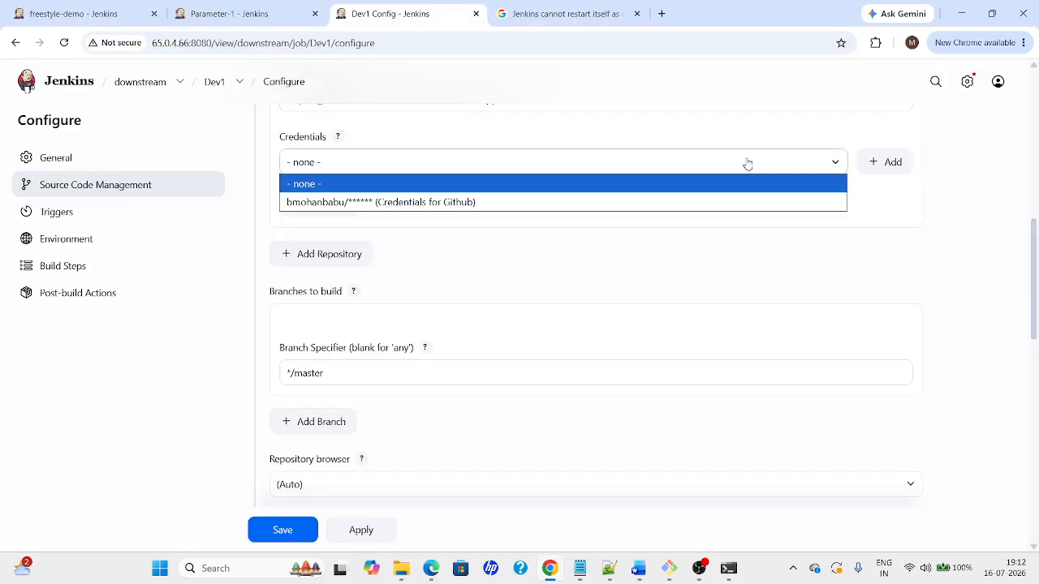
{"action": "left_click", "coordinate": [477, 218]}
{"action": "left_click", "coordinate": [417, 162]}
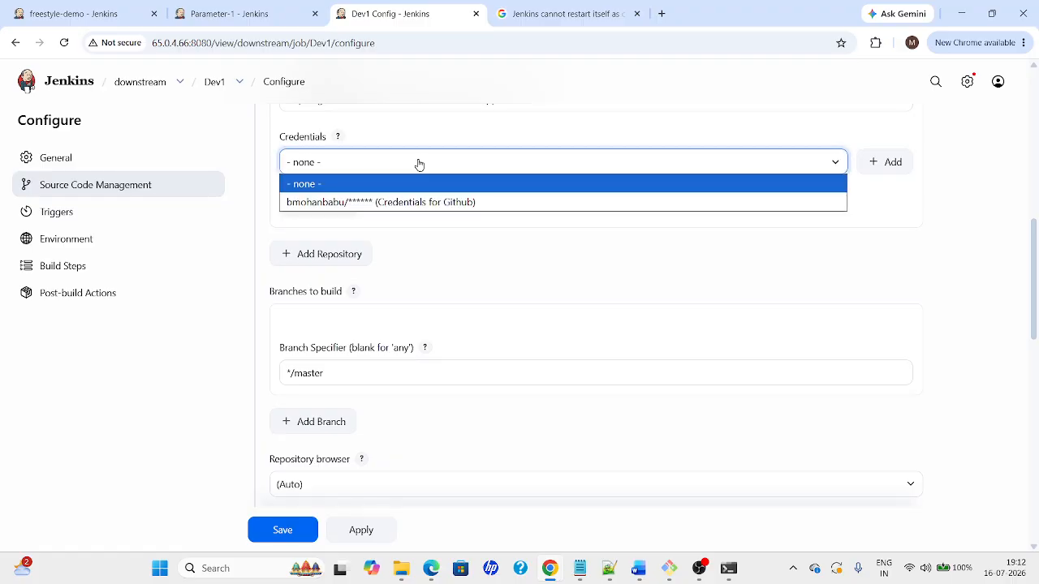
{"action": "left_click", "coordinate": [411, 204]}
{"action": "scroll", "coordinate": [1037, 313], "scroll_direction": "down", "scroll_amount": 1}
{"action": "left_click_drag", "start_coordinate": [1038, 313], "coordinate": [522, 503]}
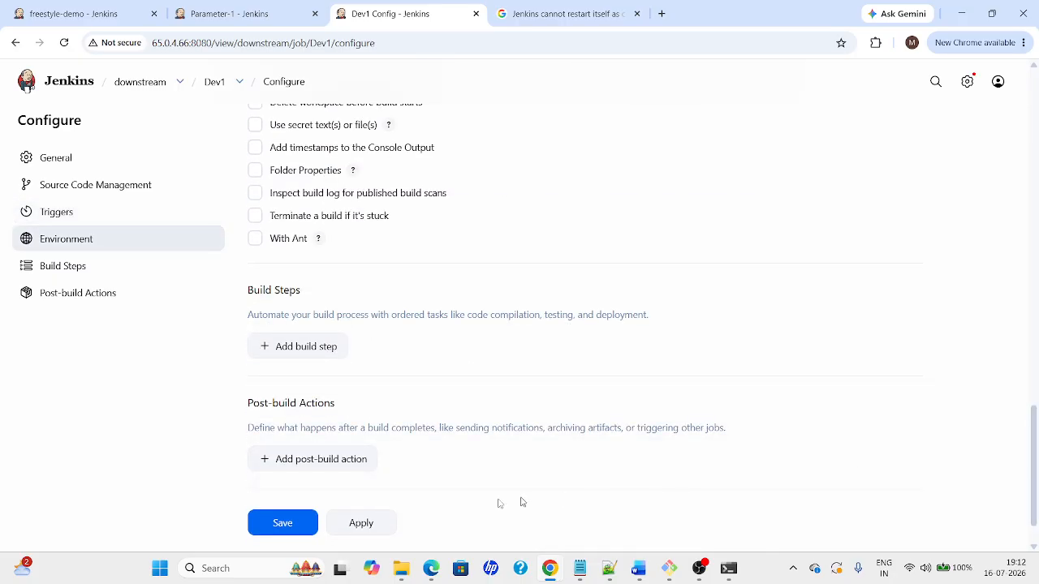
{"action": "left_click", "coordinate": [362, 523]}
{"action": "left_click", "coordinate": [281, 526]}
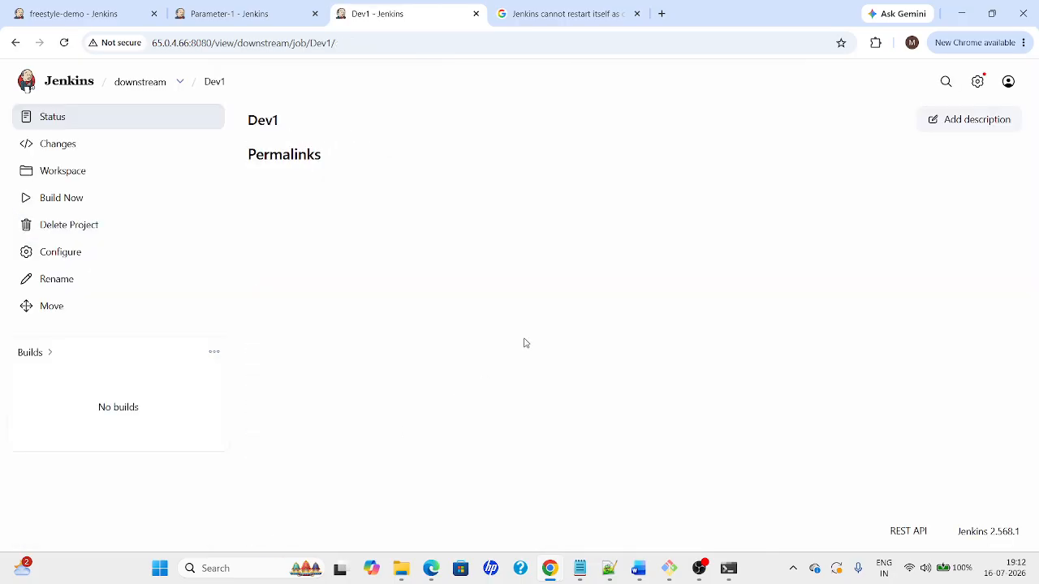
{"action": "left_click", "coordinate": [132, 83]}
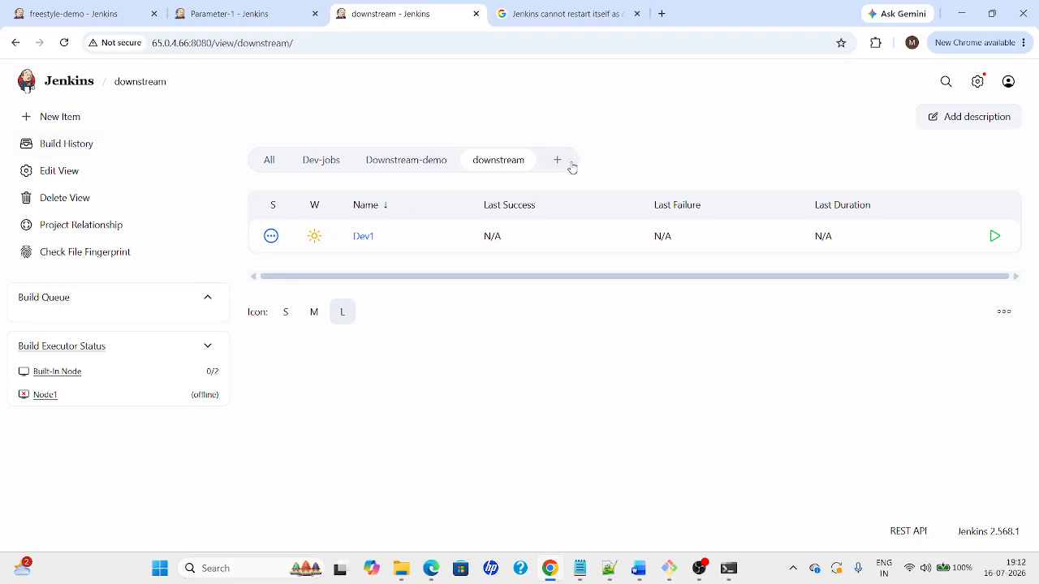
Create freestyle job stage pulling the maven-web-application Git repo with GitHub credentials
{"action": "left_click", "coordinate": [69, 117]}
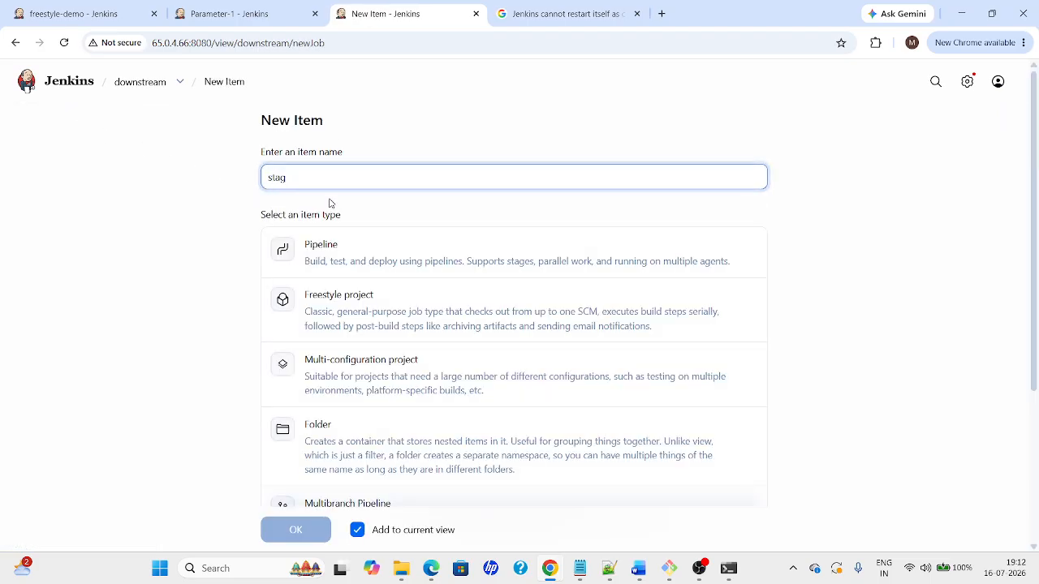
{"action": "left_click", "coordinate": [332, 301]}
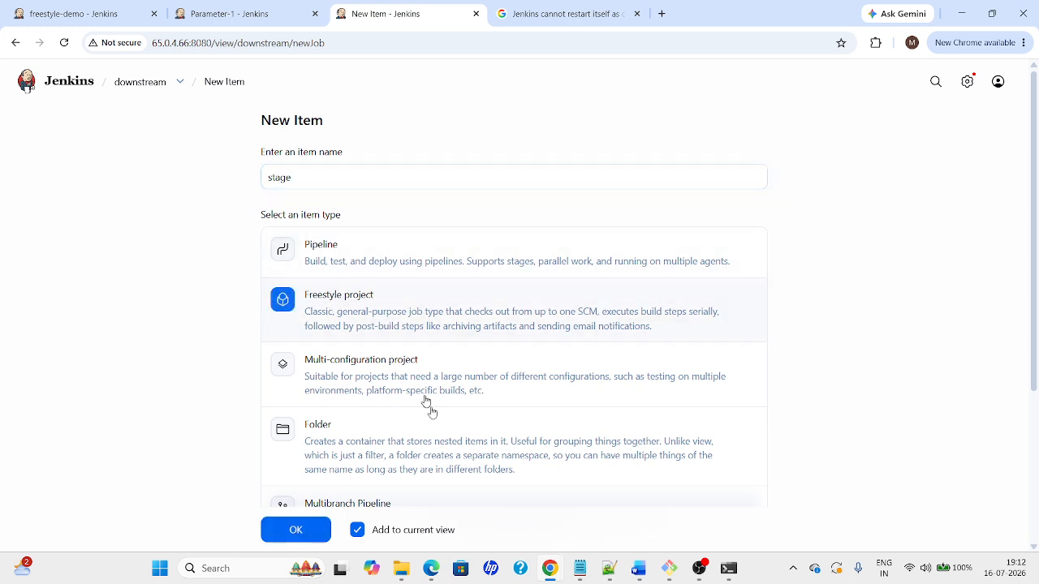
{"action": "left_click", "coordinate": [315, 537]}
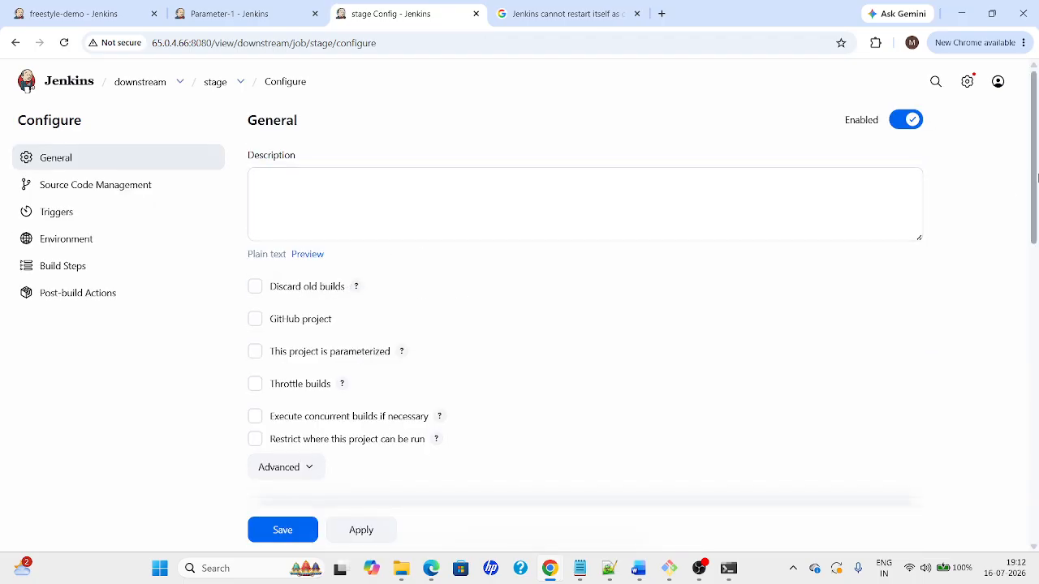
{"action": "left_click_drag", "start_coordinate": [1035, 180], "coordinate": [1036, 309]}
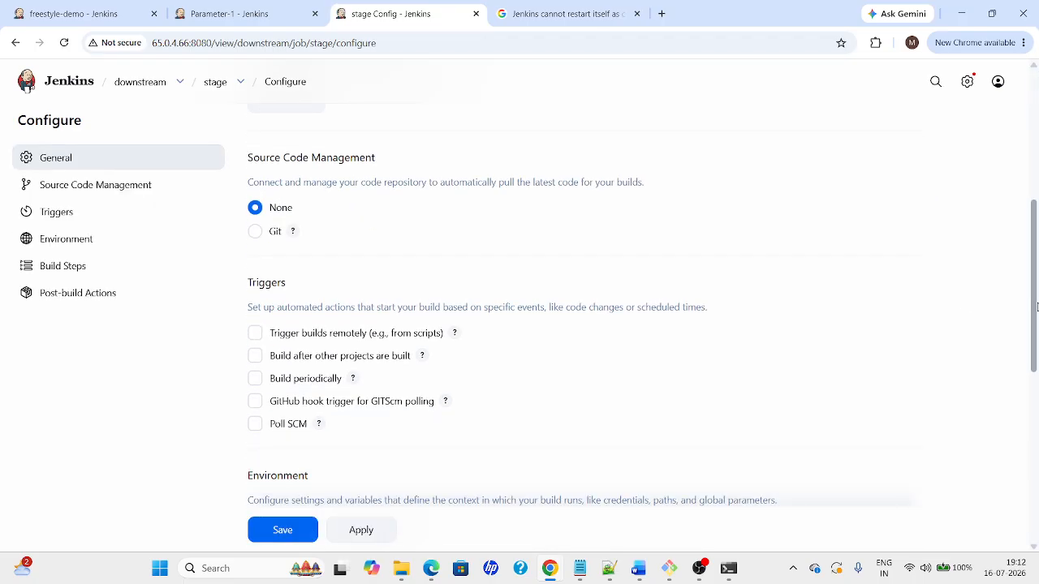
{"action": "left_click", "coordinate": [255, 231]}
{"action": "left_click", "coordinate": [309, 332]}
{"action": "key", "text": "ctrl+v"}
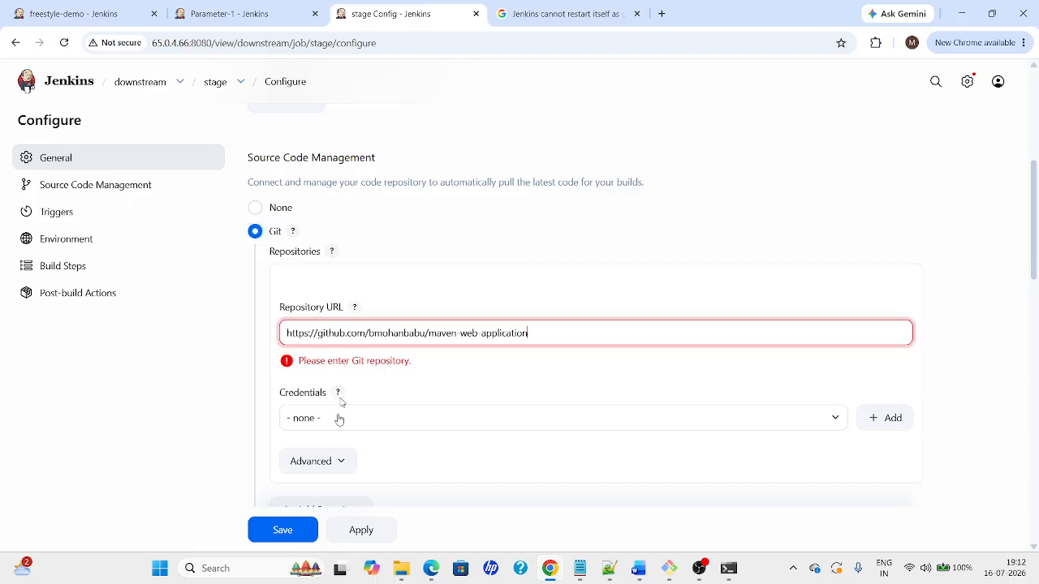
{"action": "left_click", "coordinate": [308, 417]}
{"action": "left_click", "coordinate": [307, 436]}
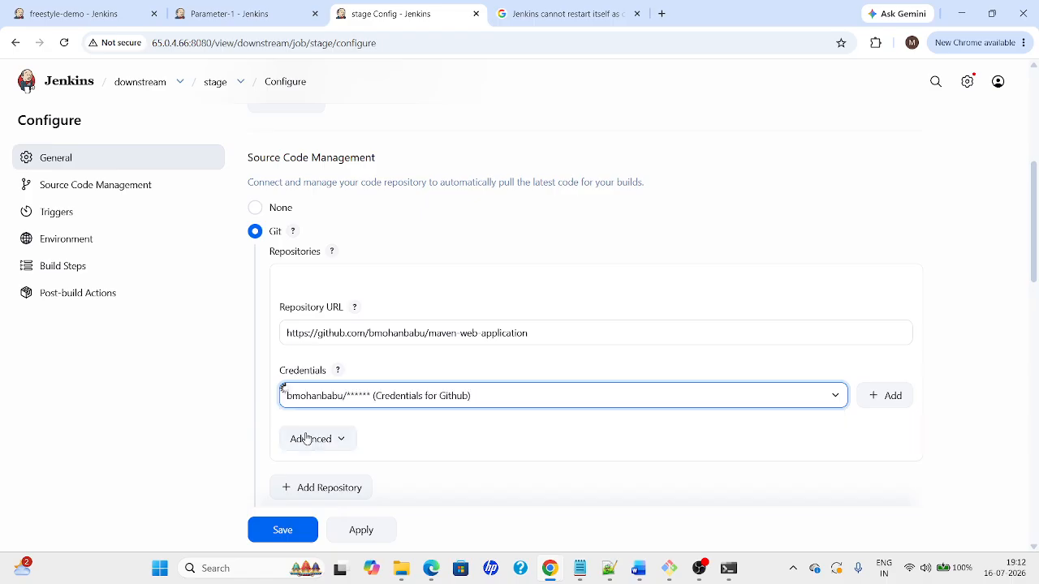
Make stage build after Dev1, save it, and return to the downstream view
{"action": "left_click_drag", "start_coordinate": [1036, 256], "coordinate": [1035, 420]}
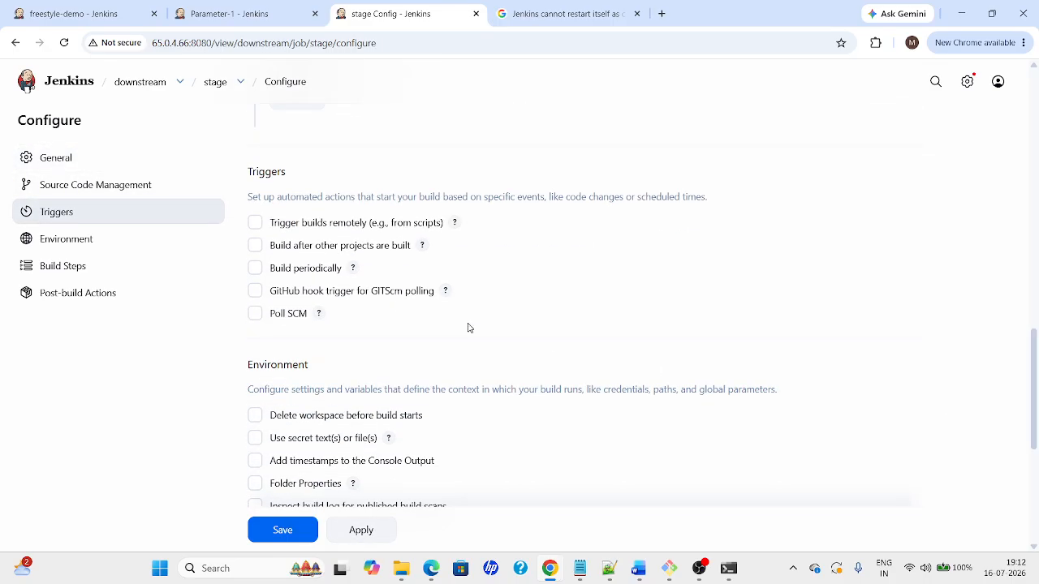
{"action": "left_click", "coordinate": [295, 250]}
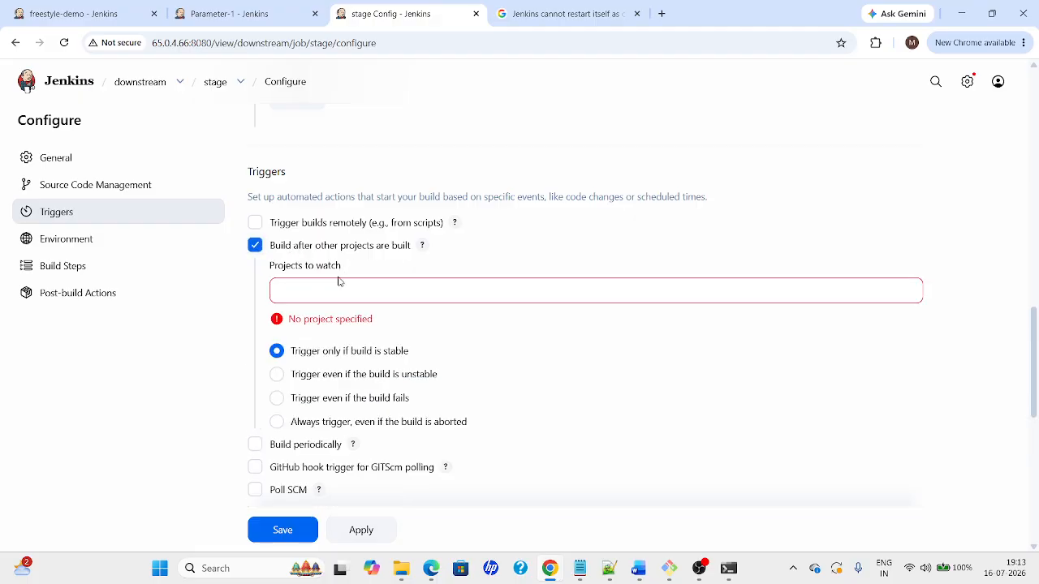
{"action": "left_click", "coordinate": [312, 291]}
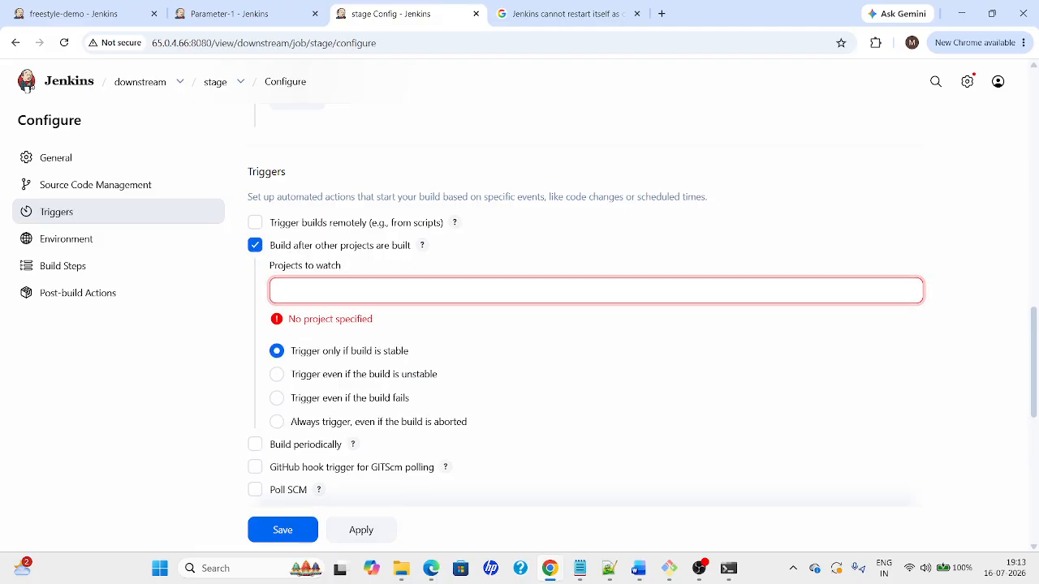
{"action": "type", "text": "Dev"}
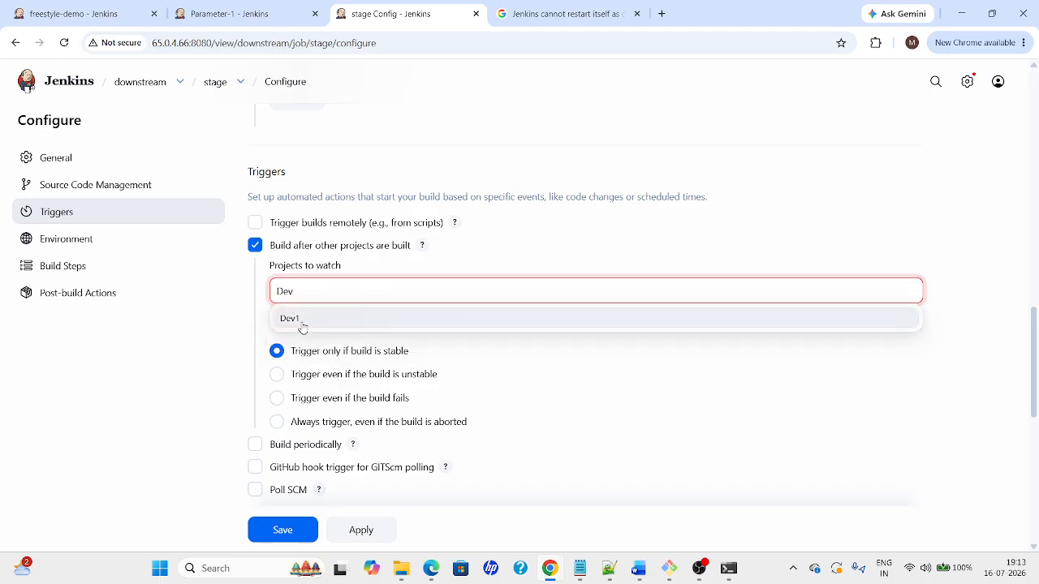
{"action": "left_click", "coordinate": [300, 322]}
{"action": "left_click", "coordinate": [365, 536]}
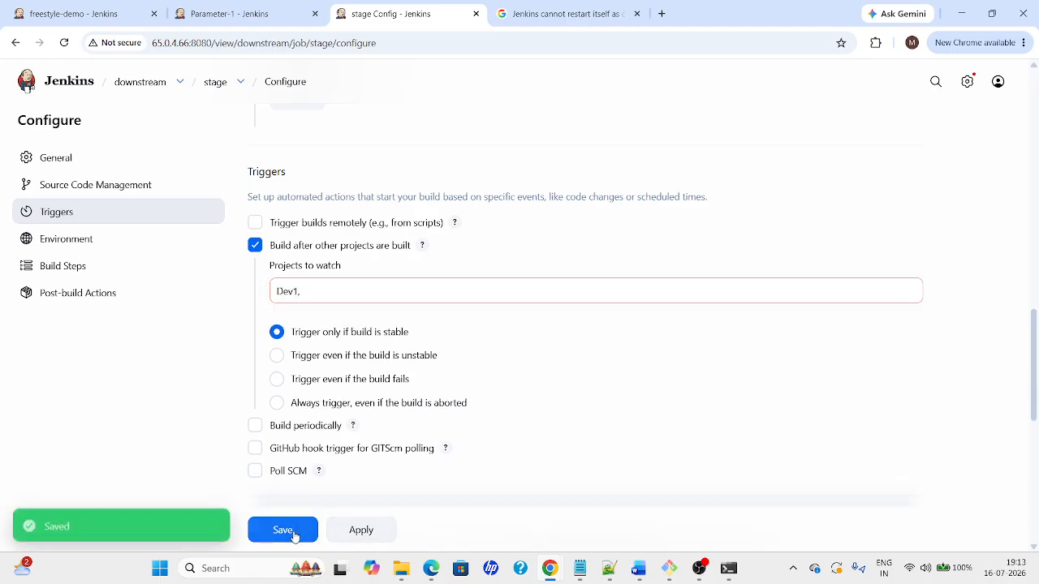
{"action": "left_click", "coordinate": [292, 533]}
{"action": "left_click", "coordinate": [124, 90]}
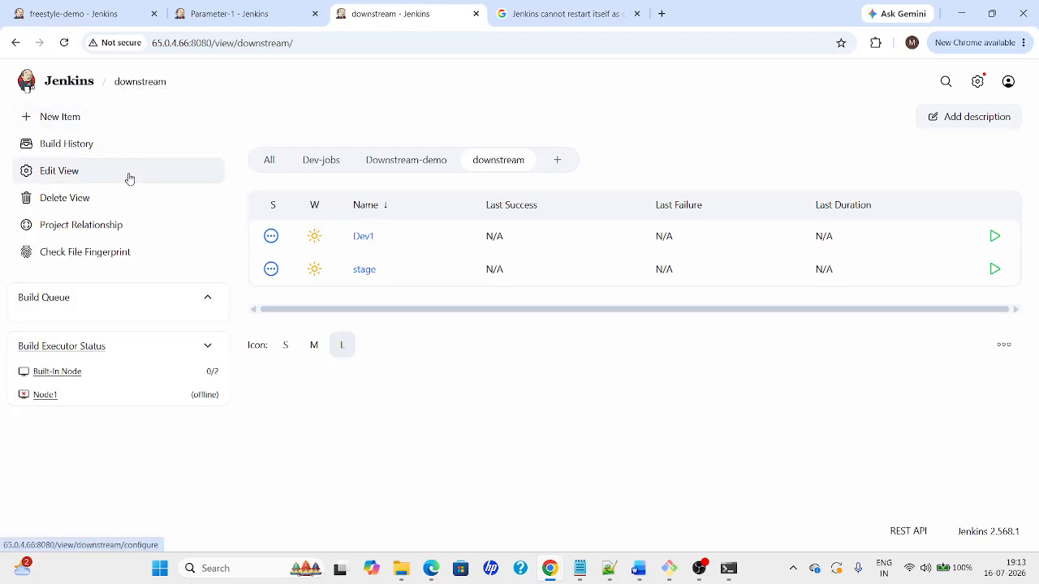
{"action": "left_click", "coordinate": [45, 129]}
Create a new freestyle project named Prod
{"action": "type", "text": "Prod"}
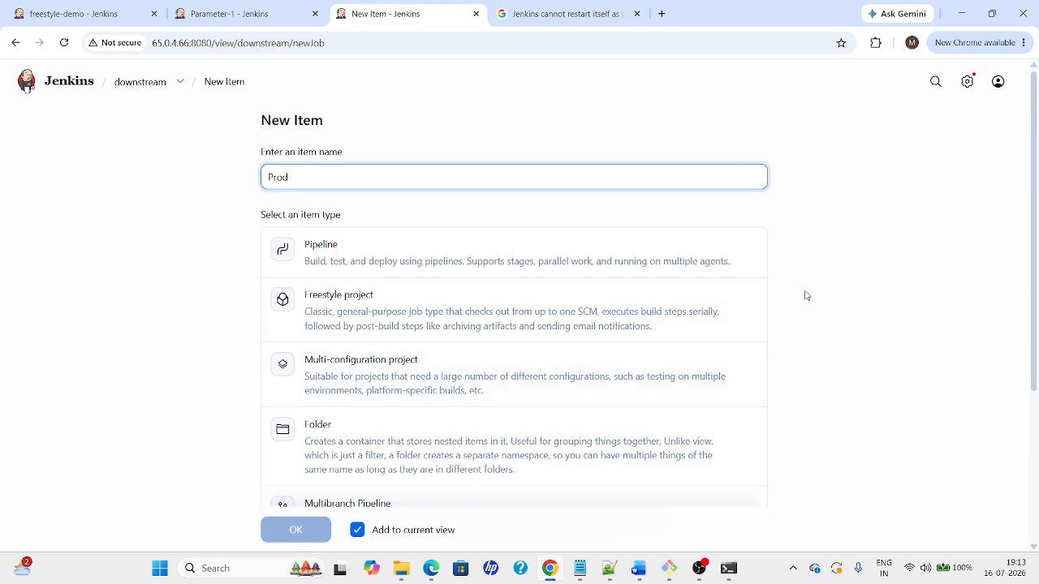
{"action": "scroll", "coordinate": [804, 295], "scroll_direction": "down", "scroll_amount": 1}
{"action": "left_click", "coordinate": [447, 216]}
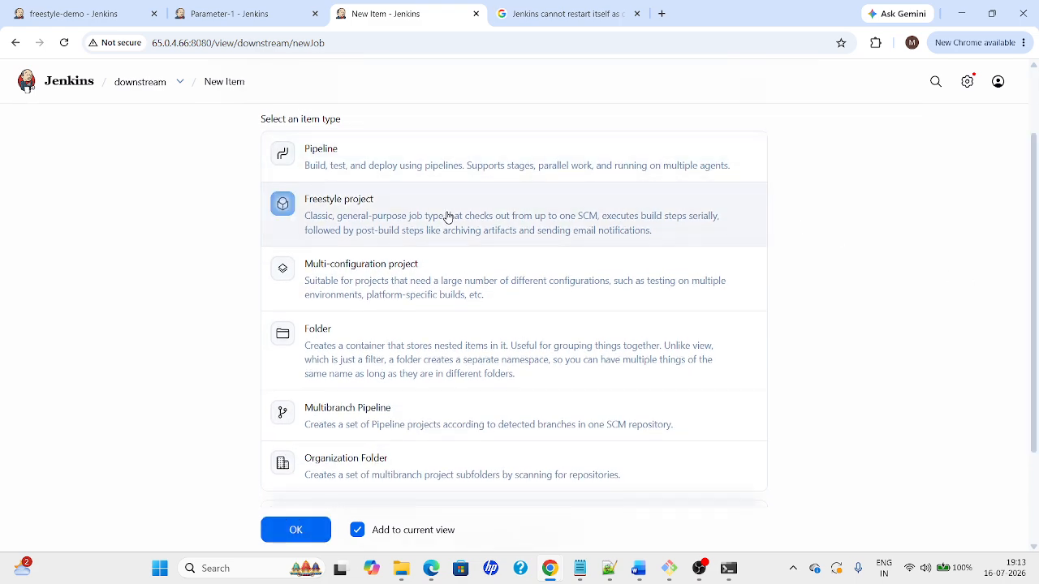
{"action": "left_click", "coordinate": [296, 529]}
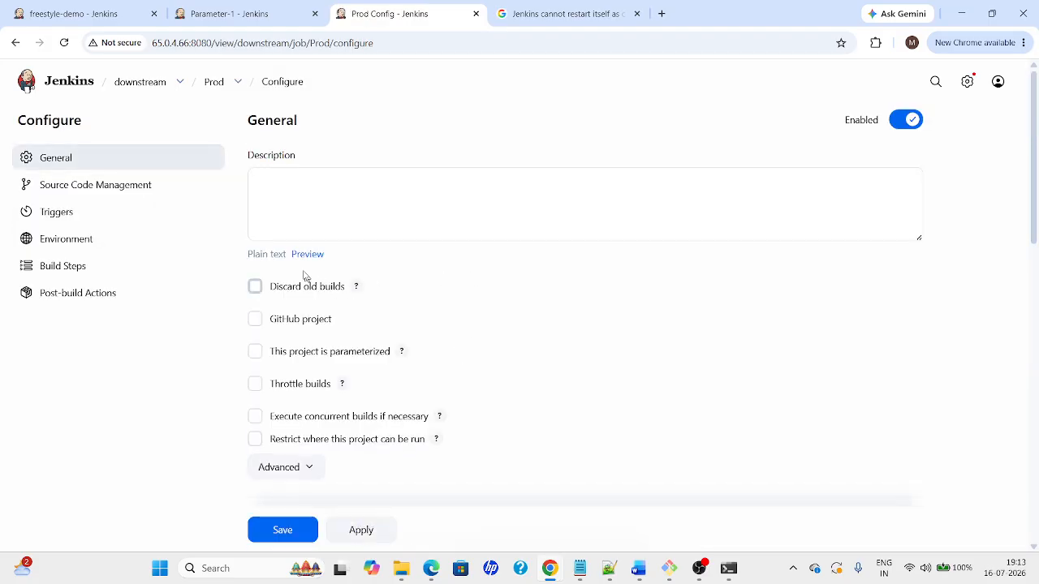
Set Prod's source code to Git with the pasted GitHub repository URL
{"action": "left_click_drag", "start_coordinate": [1036, 187], "coordinate": [1037, 290]}
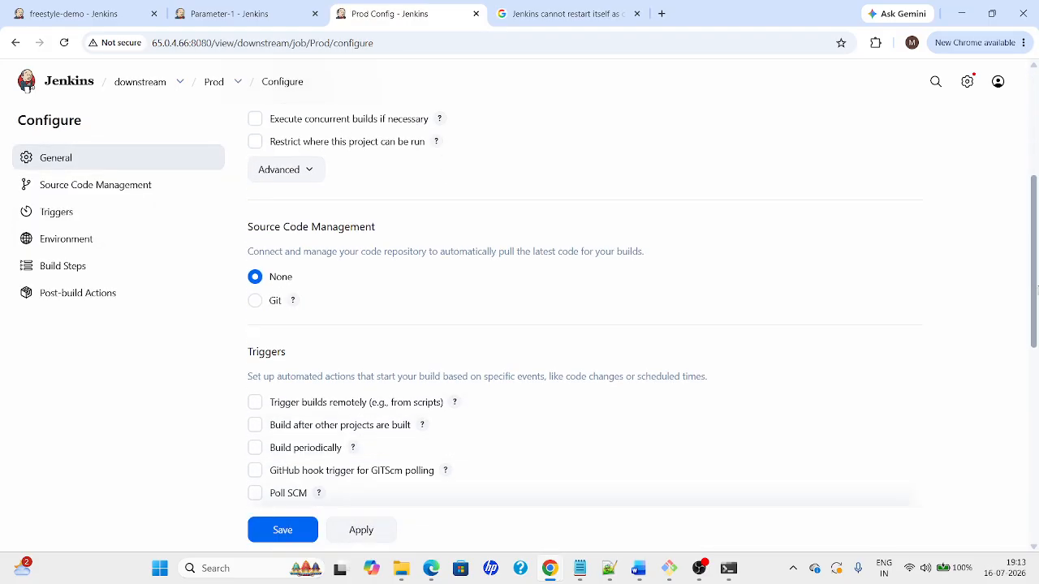
{"action": "left_click", "coordinate": [274, 301]}
{"action": "left_click", "coordinate": [384, 401]}
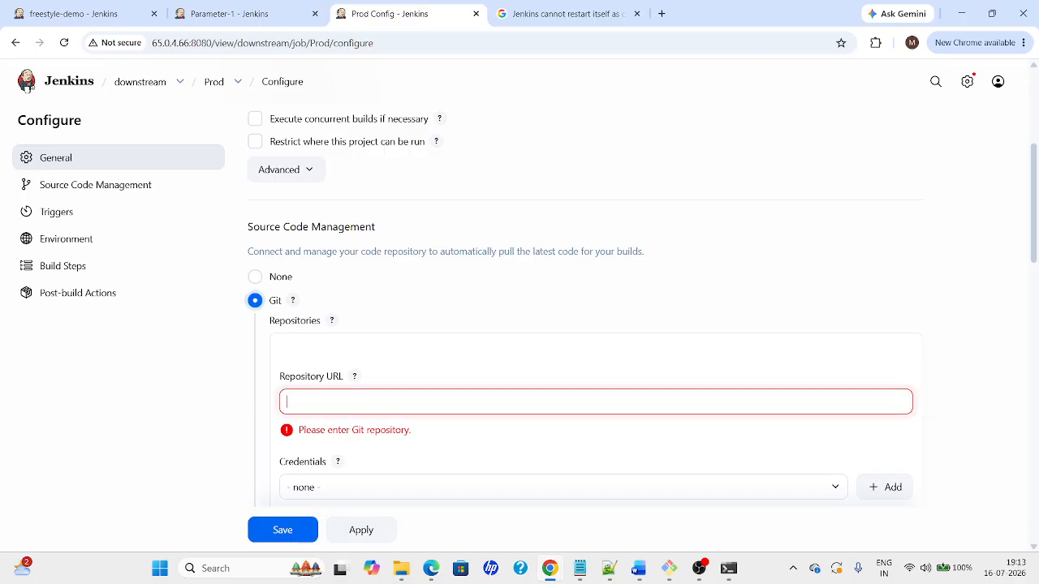
{"action": "key", "text": "ctrl+v"}
Make Prod build after stage finishes, then apply and save the configuration
{"action": "left_click_drag", "start_coordinate": [1036, 252], "coordinate": [1035, 379]}
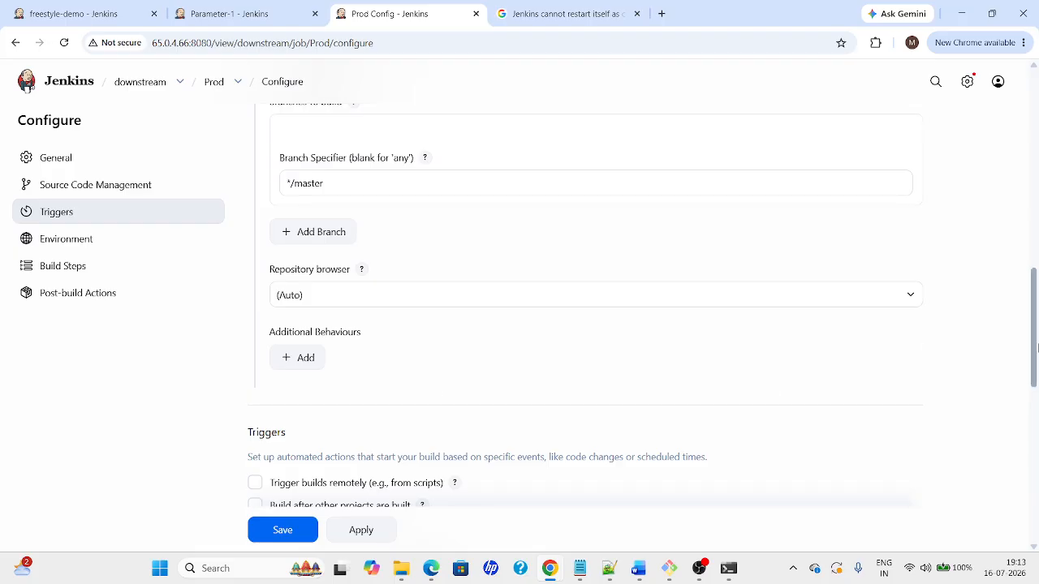
{"action": "scroll", "coordinate": [811, 365], "scroll_direction": "down", "scroll_amount": 3}
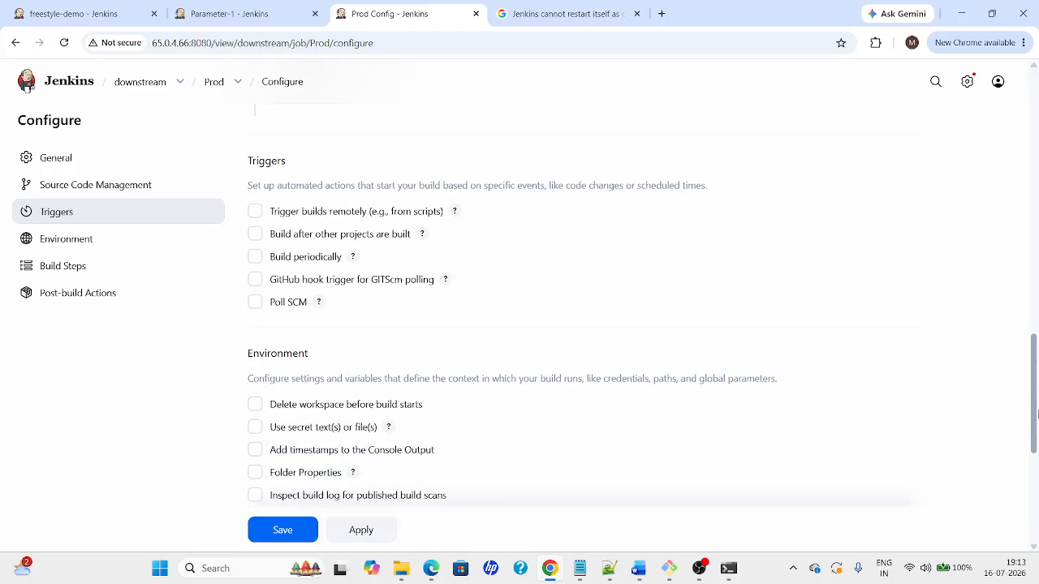
{"action": "left_click", "coordinate": [273, 237]}
{"action": "left_click", "coordinate": [280, 278]}
{"action": "type", "text": "sta"}
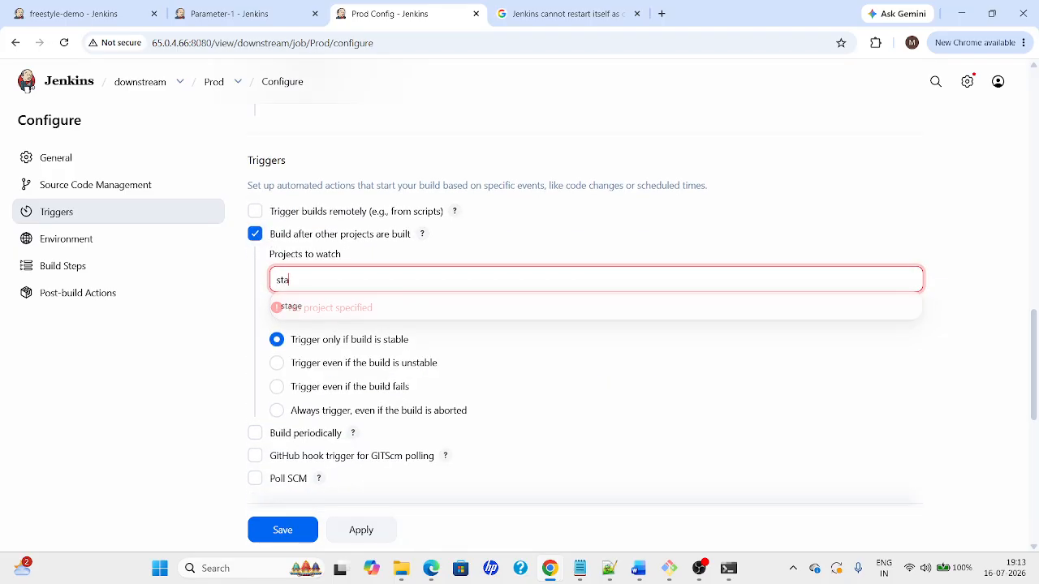
{"action": "left_click", "coordinate": [325, 316]}
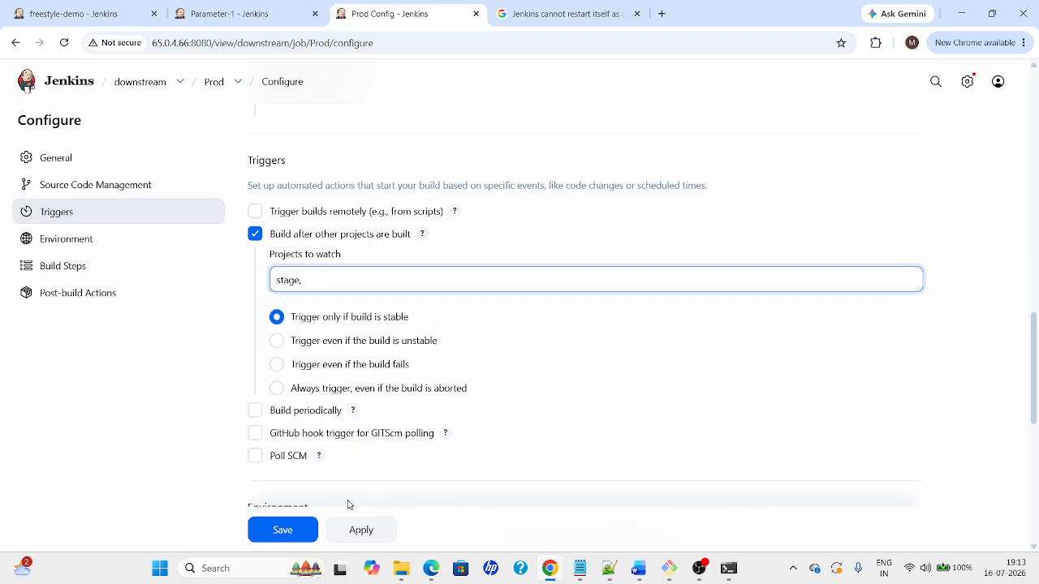
{"action": "left_click", "coordinate": [362, 530]}
{"action": "left_click", "coordinate": [307, 534]}
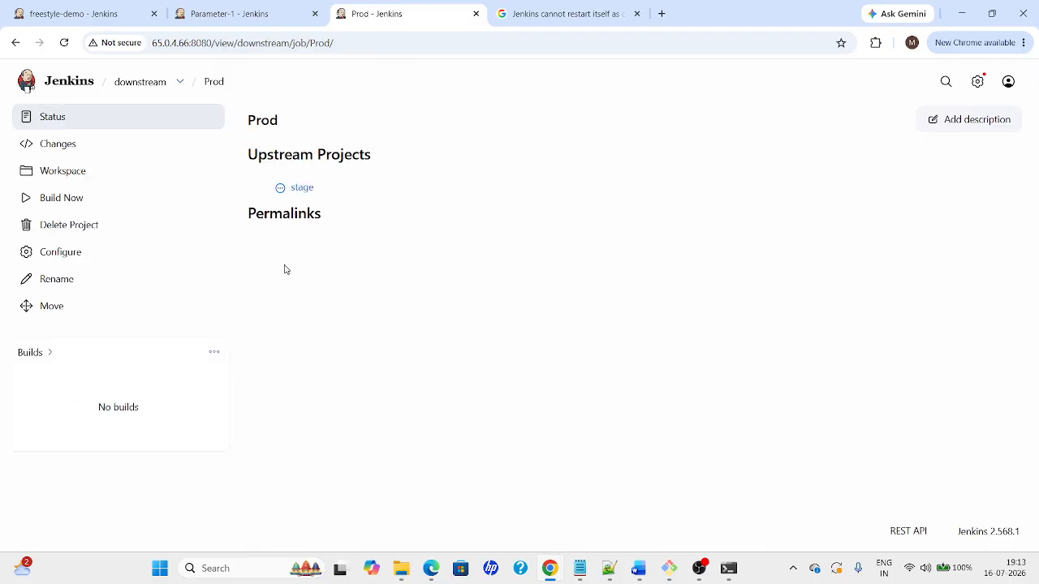
Add the GitHub credentials to Prod's Git repository and save
{"action": "left_click", "coordinate": [140, 83]}
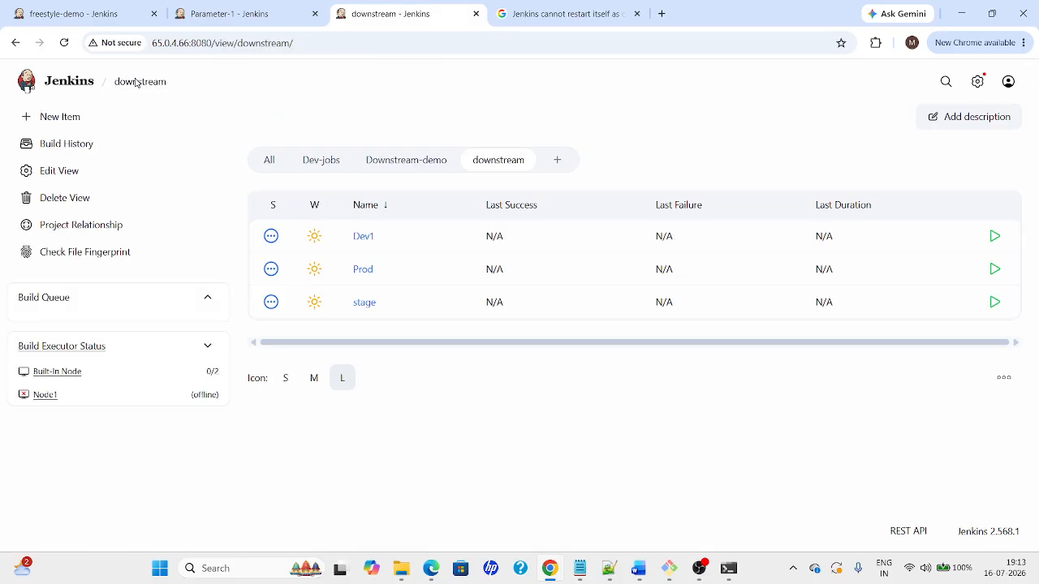
{"action": "left_click", "coordinate": [382, 269]}
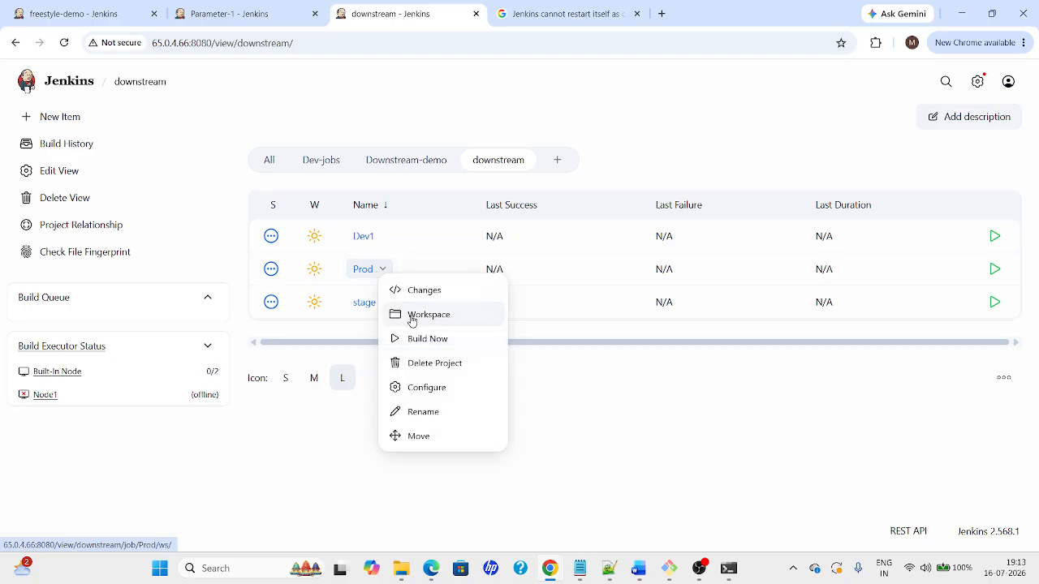
{"action": "left_click", "coordinate": [398, 388]}
{"action": "left_click_drag", "start_coordinate": [1034, 158], "coordinate": [1033, 315]}
{"action": "scroll", "coordinate": [1020, 284], "scroll_direction": "up", "scroll_amount": 3}
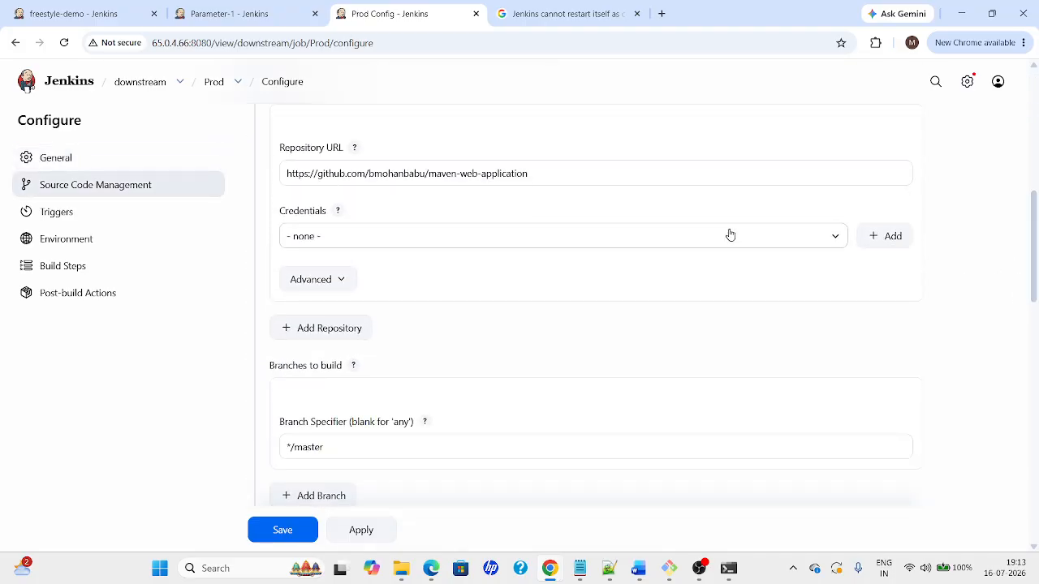
{"action": "left_click", "coordinate": [728, 235]}
{"action": "left_click", "coordinate": [603, 279]}
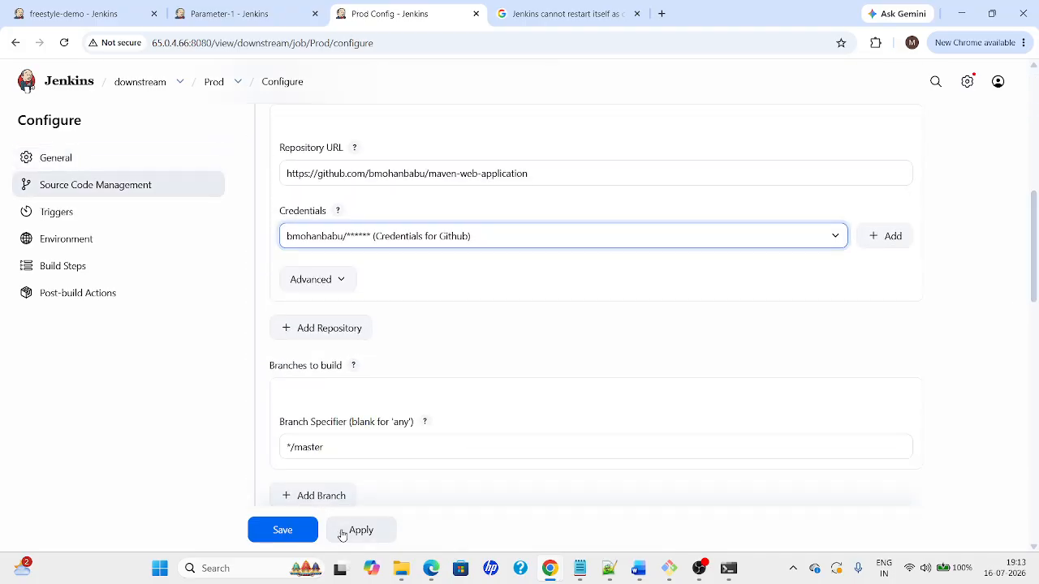
{"action": "left_click", "coordinate": [293, 539]}
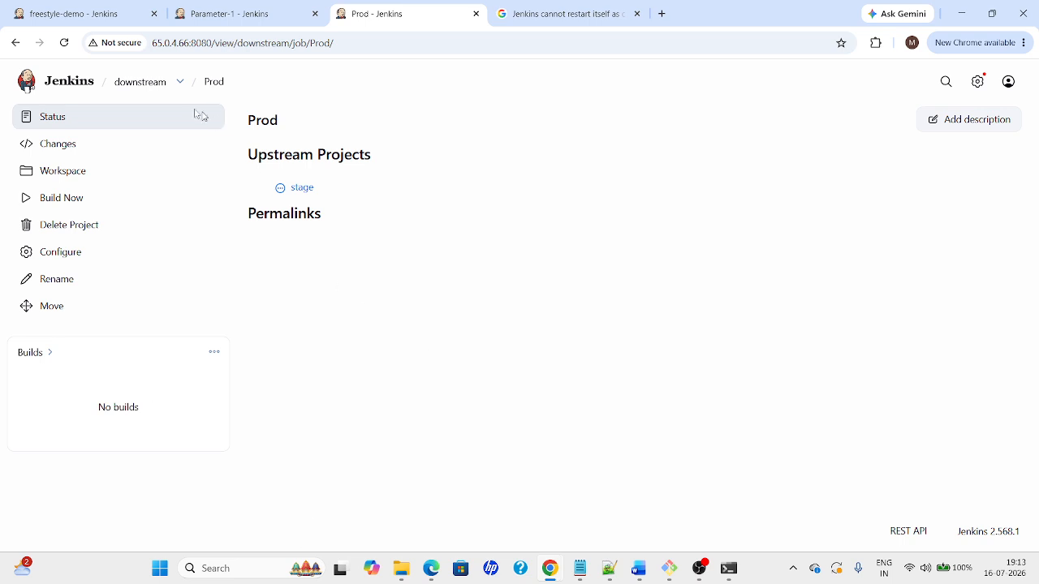
{"action": "left_click", "coordinate": [79, 89]}
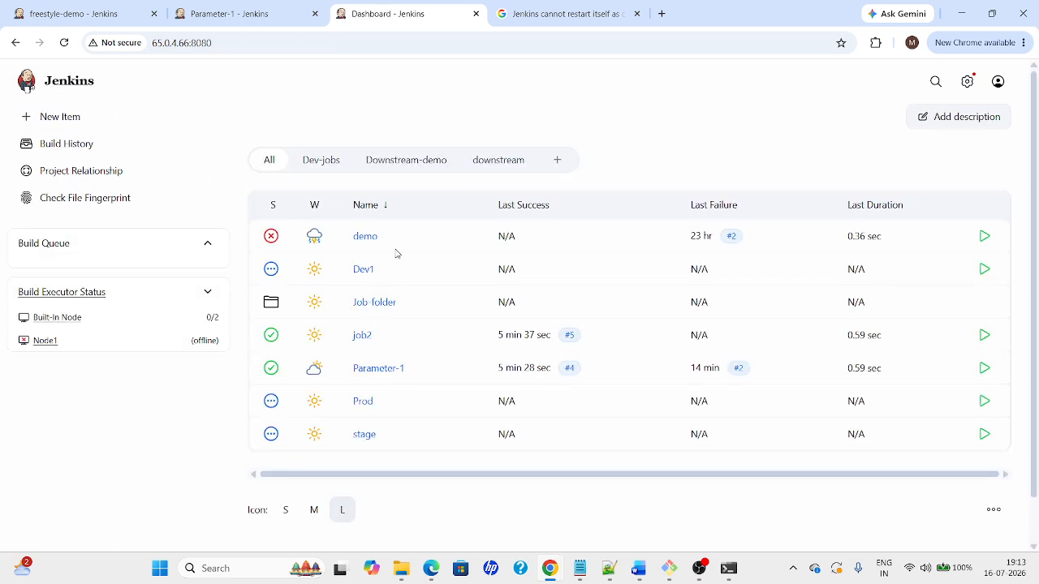
Delete the Downstream-demo view, then show the downstream view listing Dev1, Prod and stage
{"action": "left_click", "coordinate": [492, 167]}
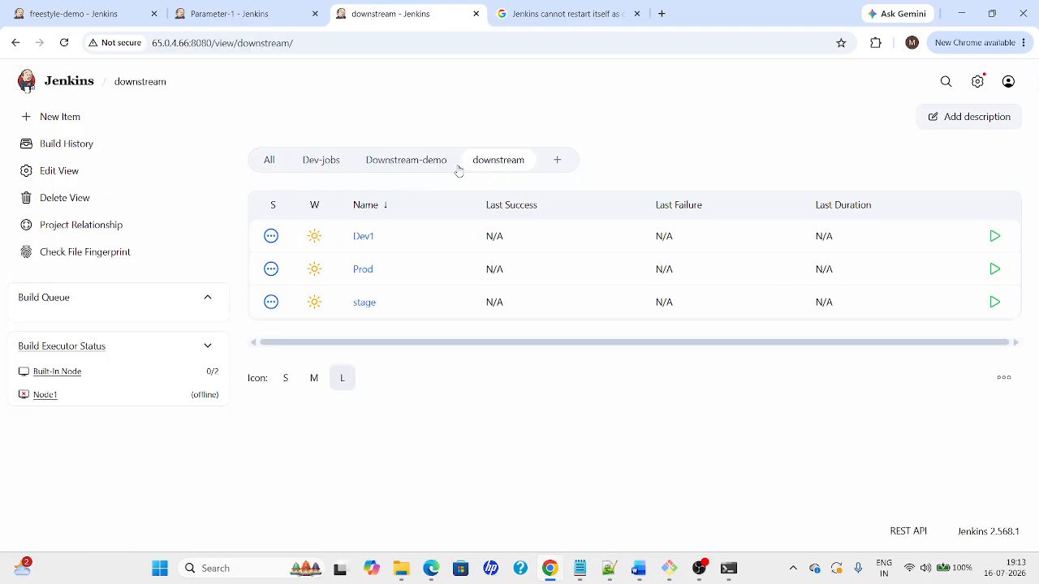
{"action": "right_click", "coordinate": [427, 162]}
{"action": "left_click", "coordinate": [419, 162]}
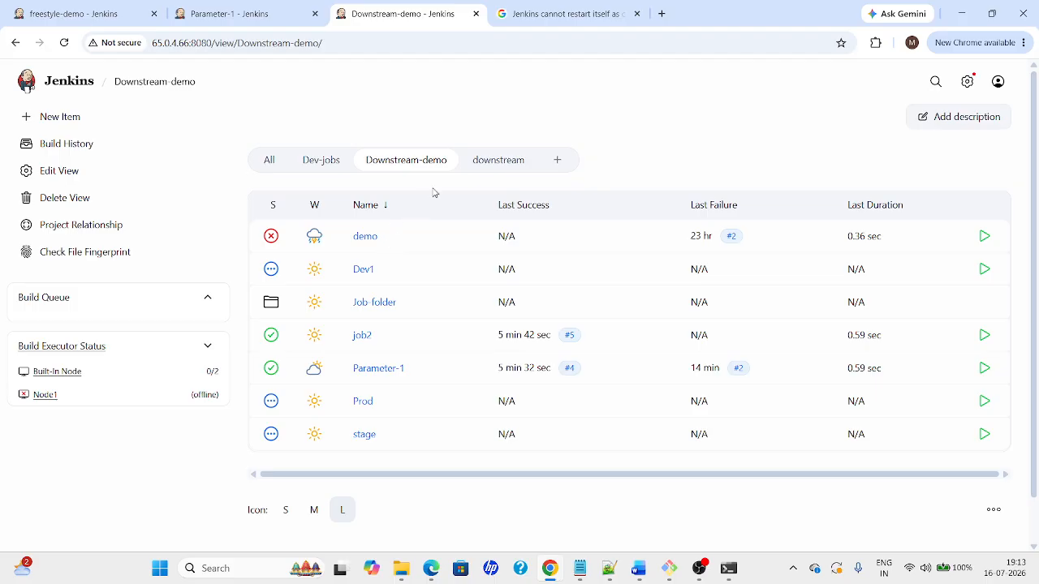
{"action": "left_click", "coordinate": [82, 198]}
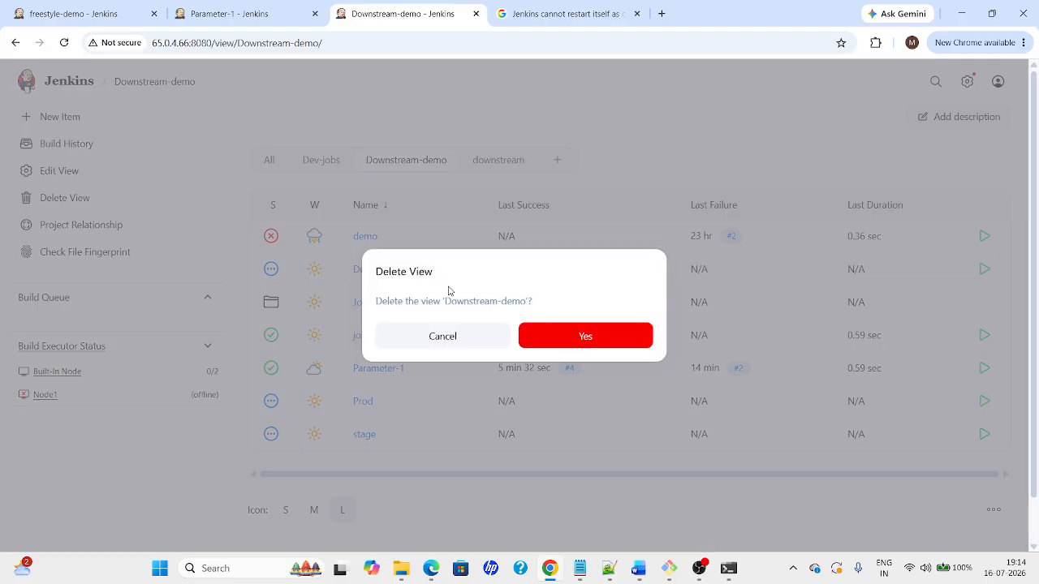
{"action": "left_click", "coordinate": [474, 336]}
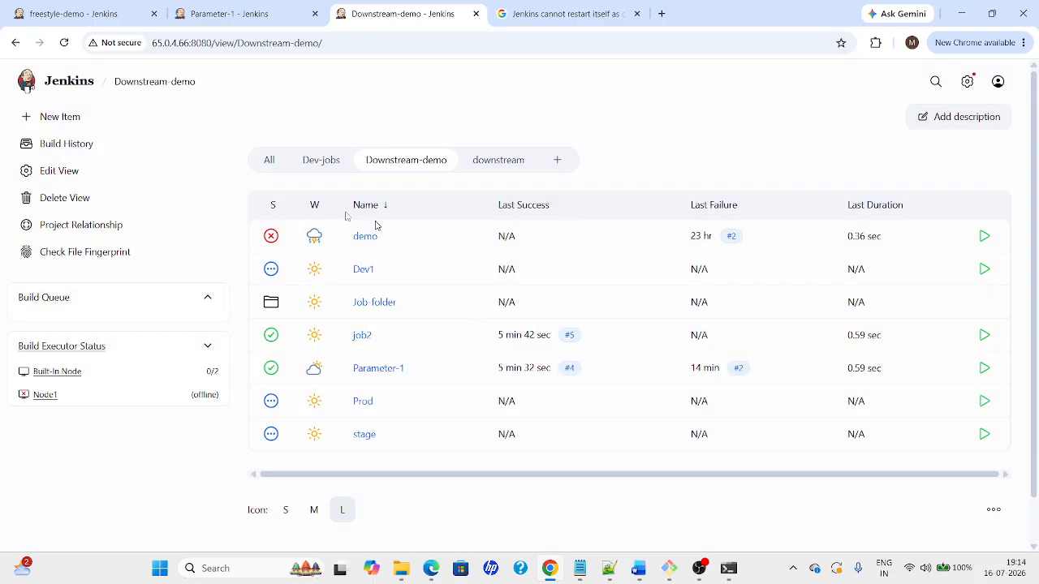
{"action": "left_click", "coordinate": [76, 195]}
{"action": "left_click", "coordinate": [559, 332]}
{"action": "left_click", "coordinate": [401, 166]}
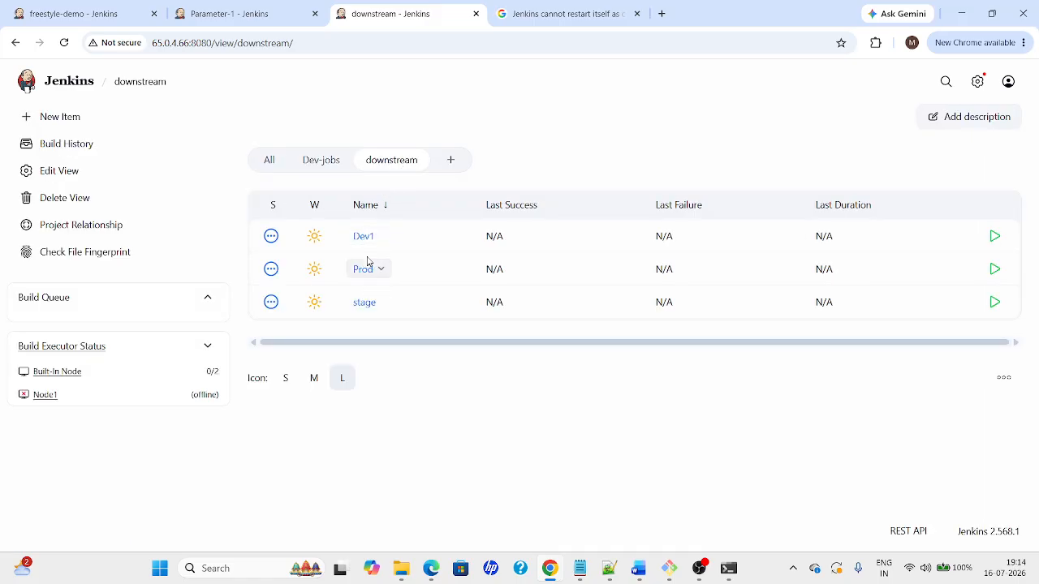
{"action": "mouse_move", "coordinate": [377, 245]}
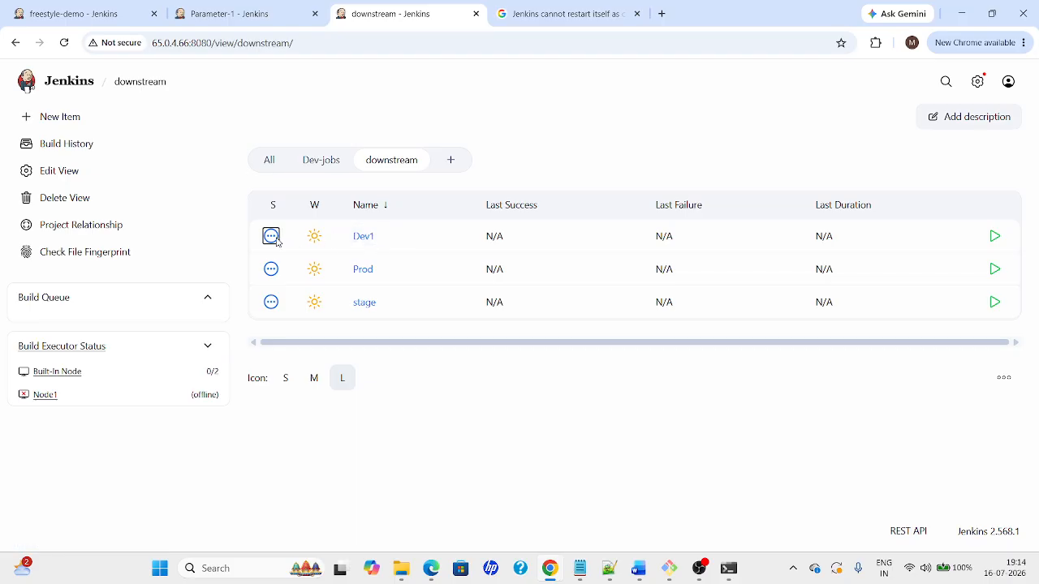
Check Dev1's build trigger settings, then return to the view
{"action": "left_click", "coordinate": [377, 236]}
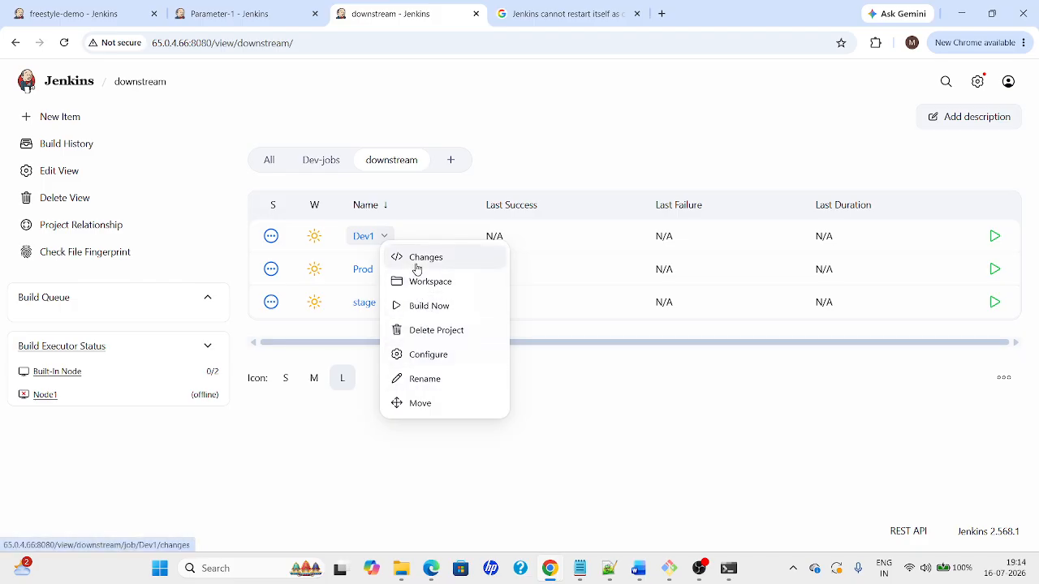
{"action": "left_click", "coordinate": [421, 358]}
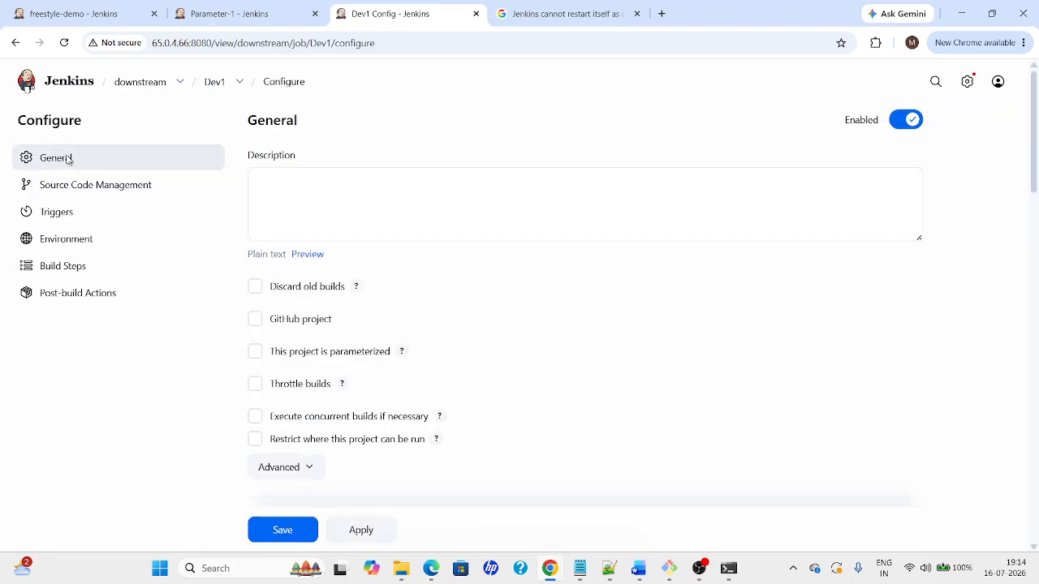
{"action": "left_click", "coordinate": [63, 217]}
{"action": "left_click", "coordinate": [18, 45]}
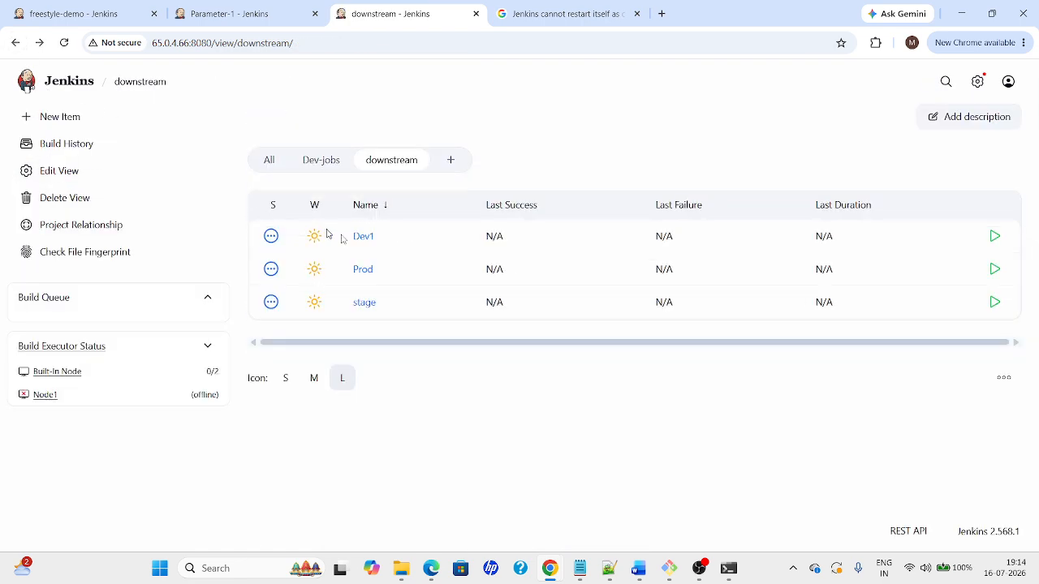
Run Build Now on Dev1 and check its job page after the chain completes
{"action": "left_click", "coordinate": [379, 241]}
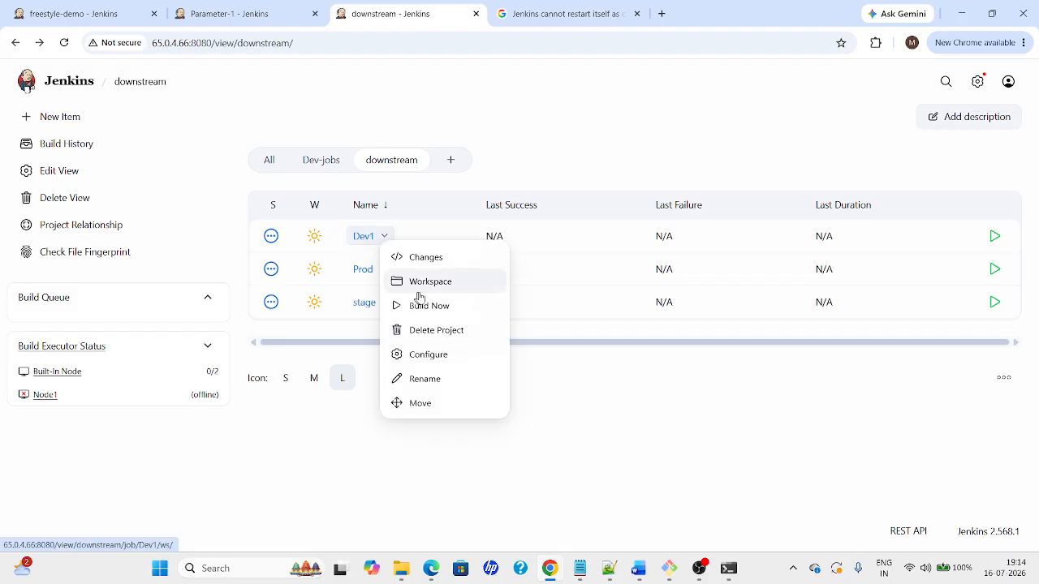
{"action": "left_click", "coordinate": [431, 316]}
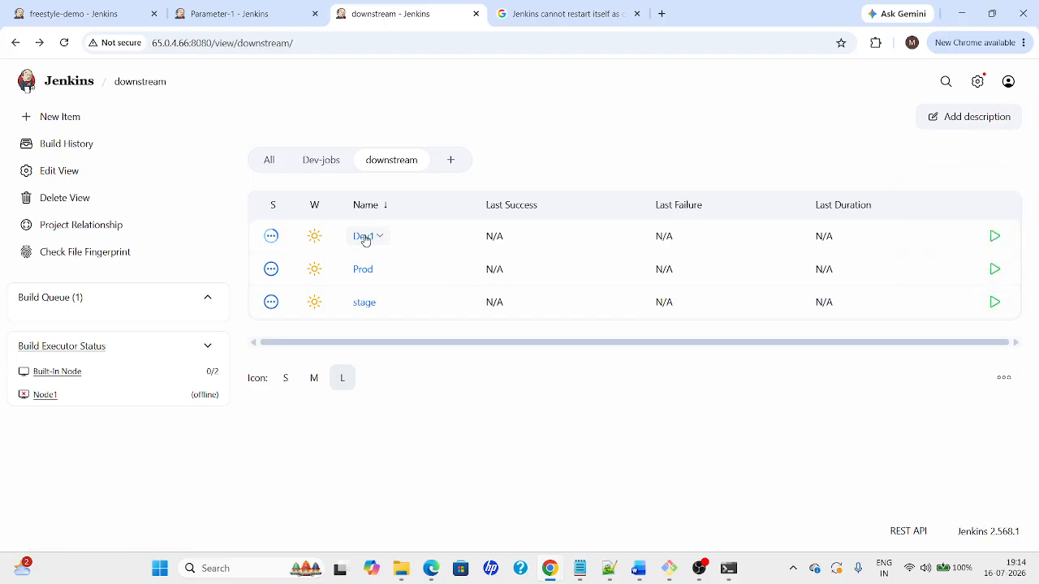
{"action": "left_click", "coordinate": [364, 238]}
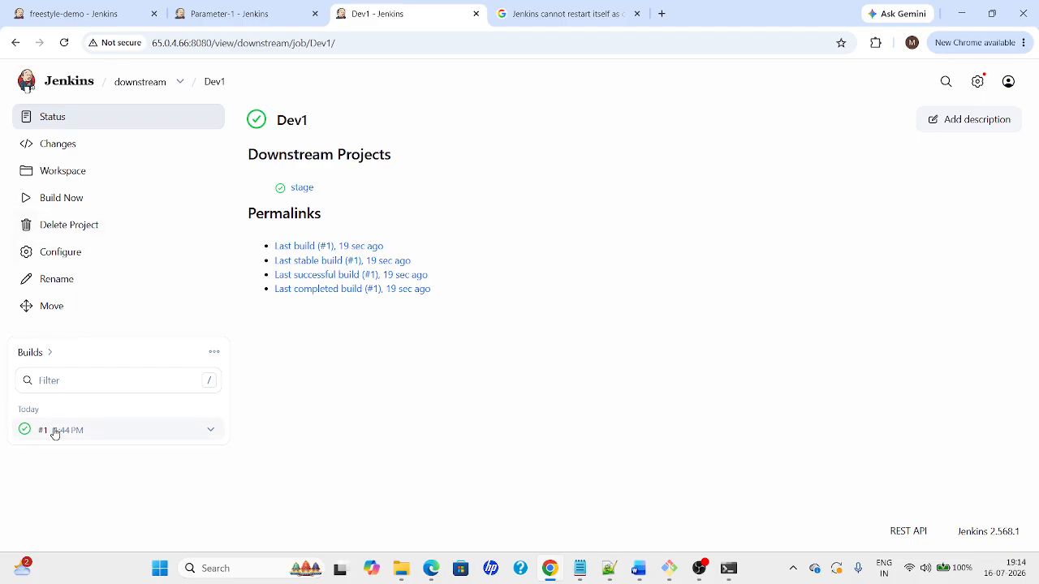
{"action": "left_click", "coordinate": [14, 43]}
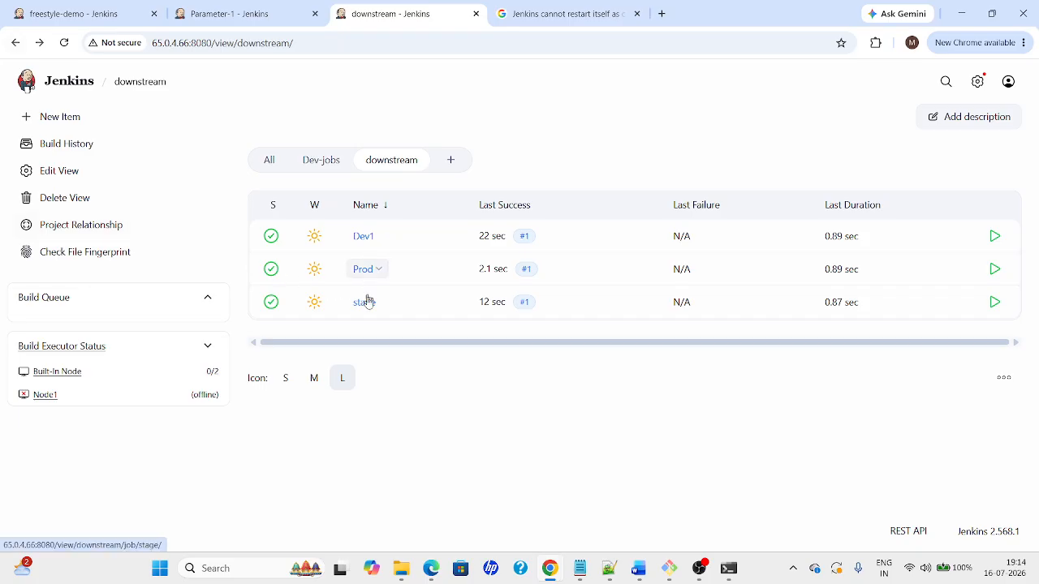
Check Dev1 build #1's console output for the 'Triggering a new build of stage' line
{"action": "left_click", "coordinate": [364, 238]}
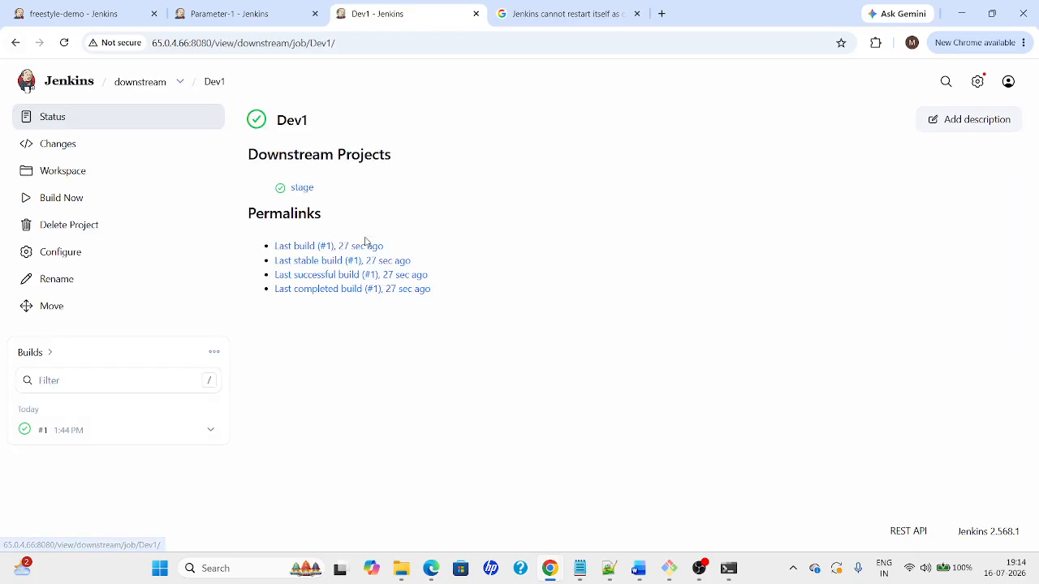
{"action": "left_click", "coordinate": [51, 433]}
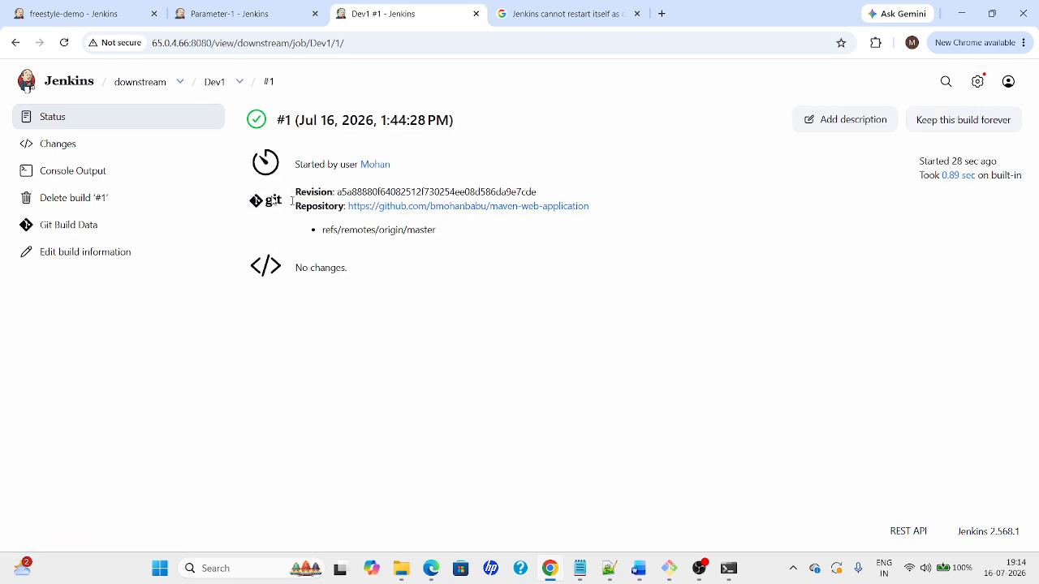
{"action": "left_click", "coordinate": [43, 178]}
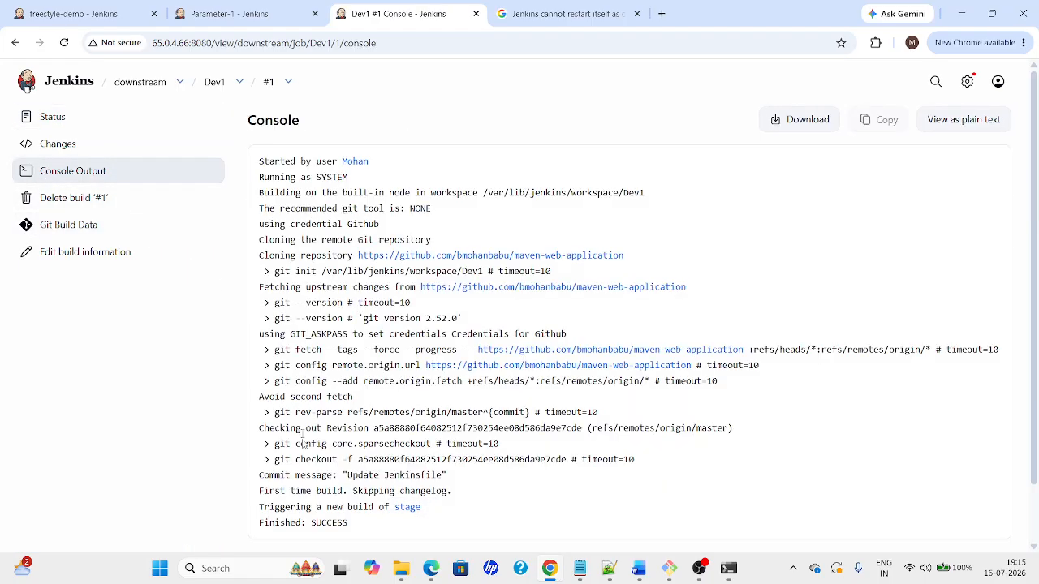
{"action": "left_click_drag", "start_coordinate": [258, 508], "coordinate": [451, 513]}
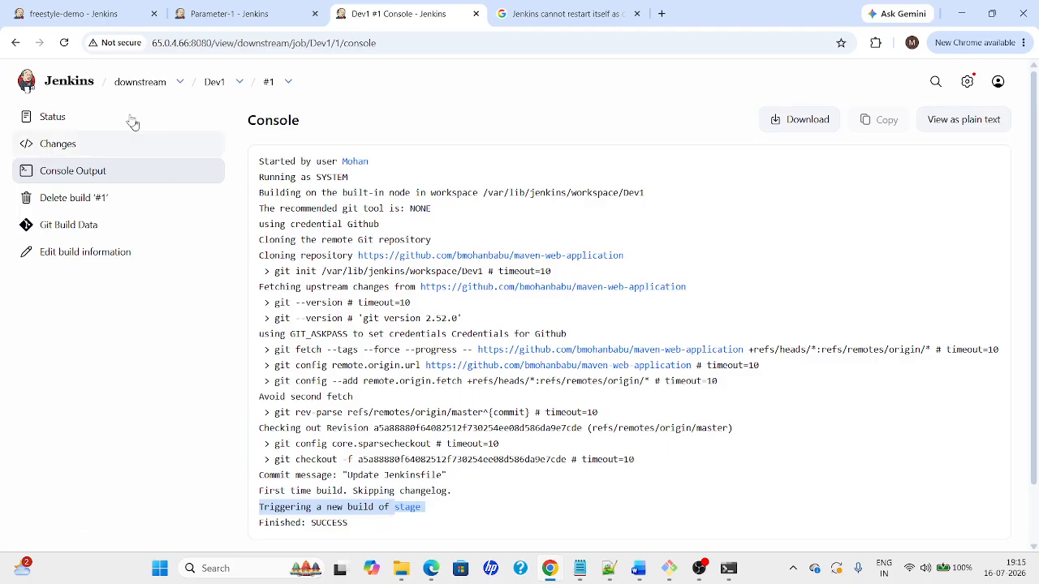
{"action": "left_click", "coordinate": [133, 83]}
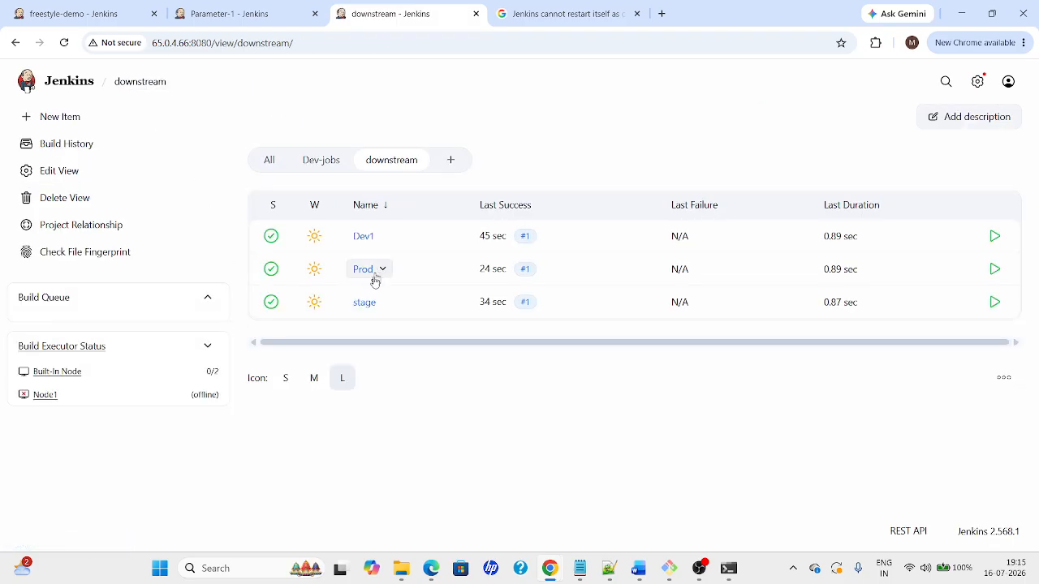
Open the stage job page and point out its Upstream Projects and Downstream Projects sections
{"action": "left_click", "coordinate": [363, 304]}
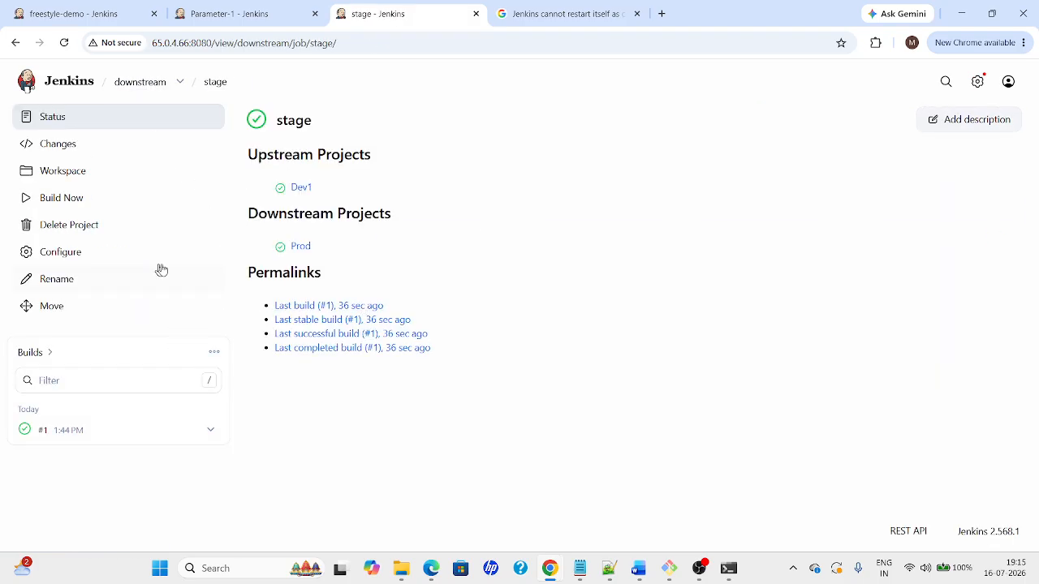
{"action": "left_click_drag", "start_coordinate": [247, 158], "coordinate": [403, 166]}
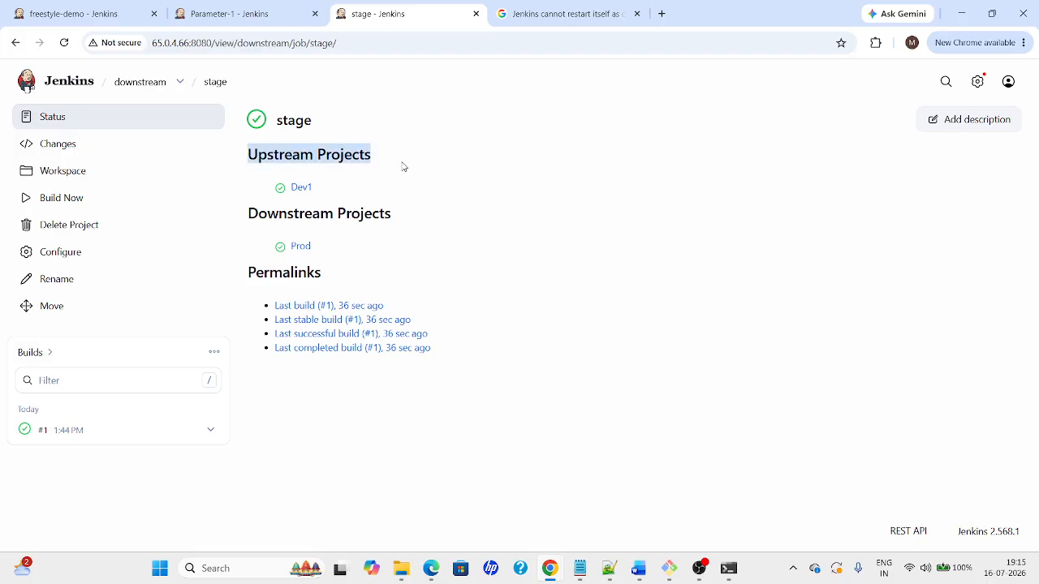
{"action": "left_click_drag", "start_coordinate": [254, 212], "coordinate": [412, 224]}
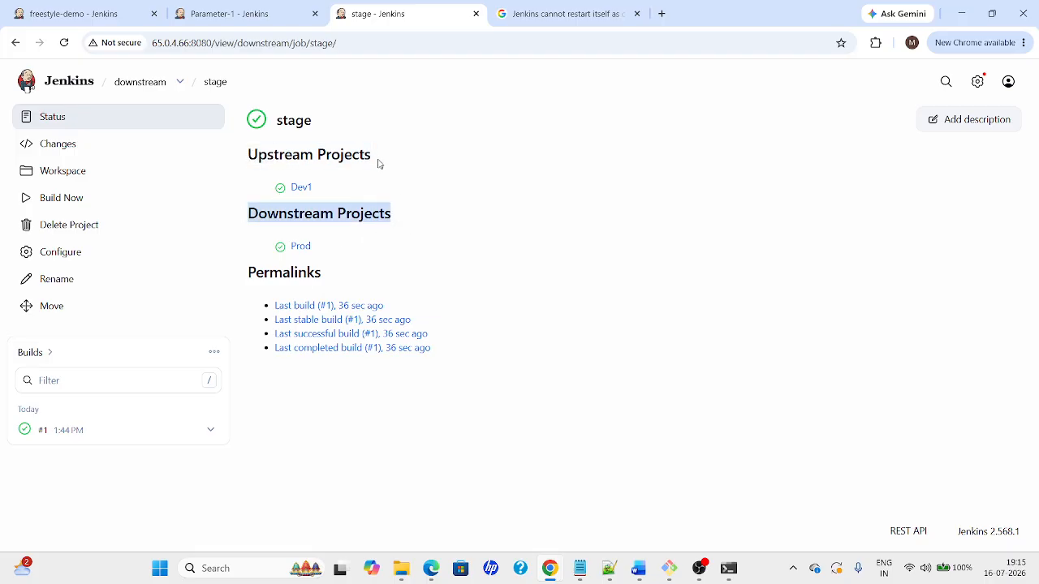
{"action": "mouse_move", "coordinate": [378, 164]}
{"action": "left_mouse_down"}
{"action": "mouse_move", "coordinate": [230, 155]}
{"action": "mouse_move", "coordinate": [376, 169]}
{"action": "left_mouse_up"}
{"action": "left_click", "coordinate": [412, 228]}
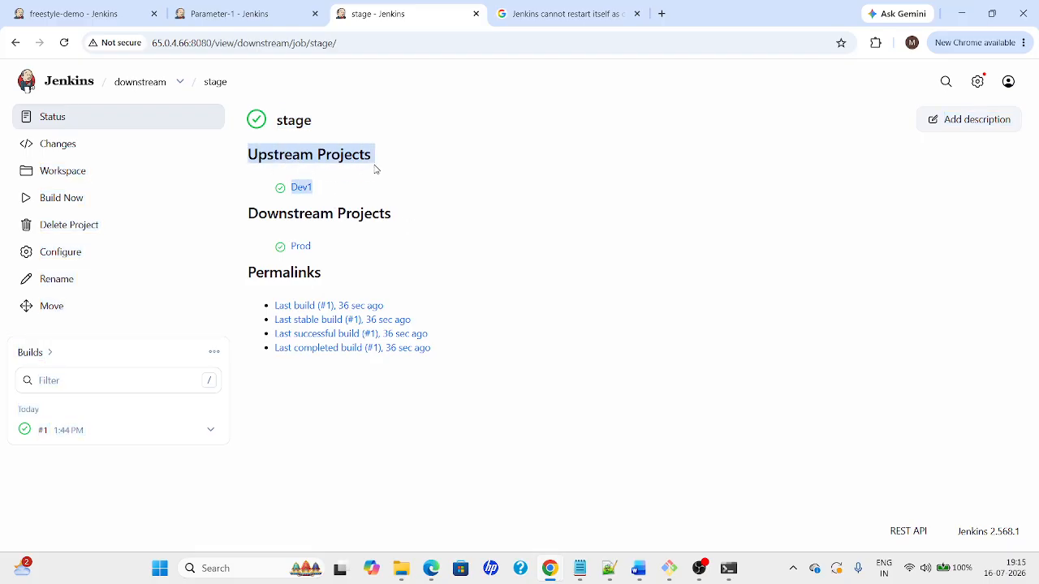
{"action": "left_click", "coordinate": [281, 146]}
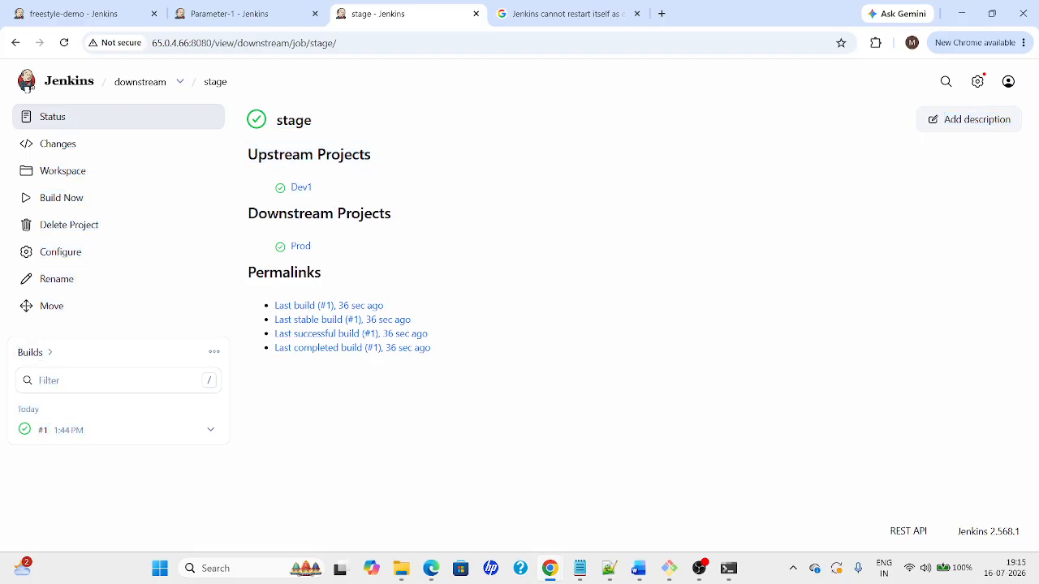
{"action": "double_click", "coordinate": [281, 154]}
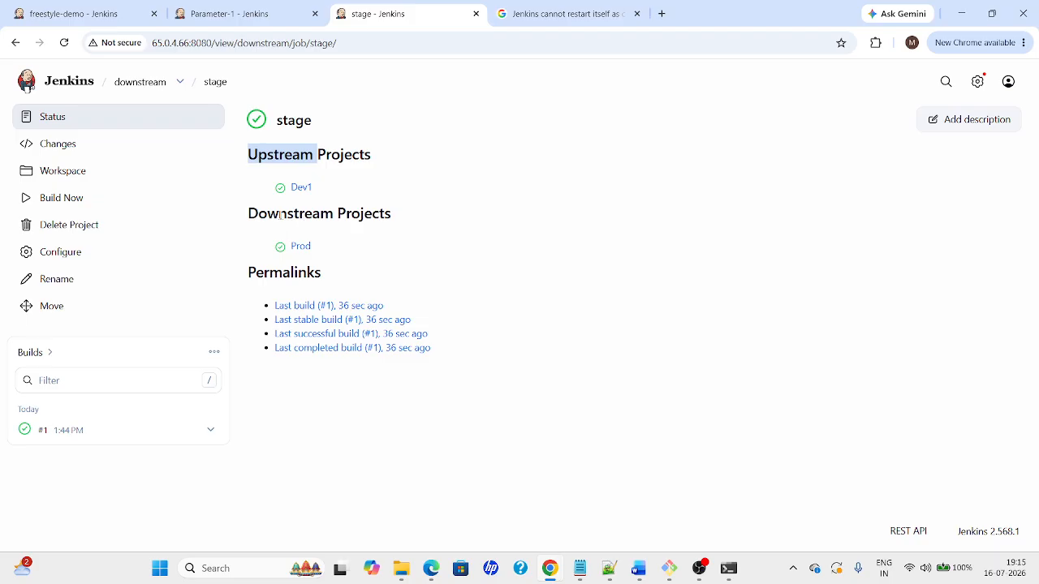
{"action": "left_click", "coordinate": [335, 200]}
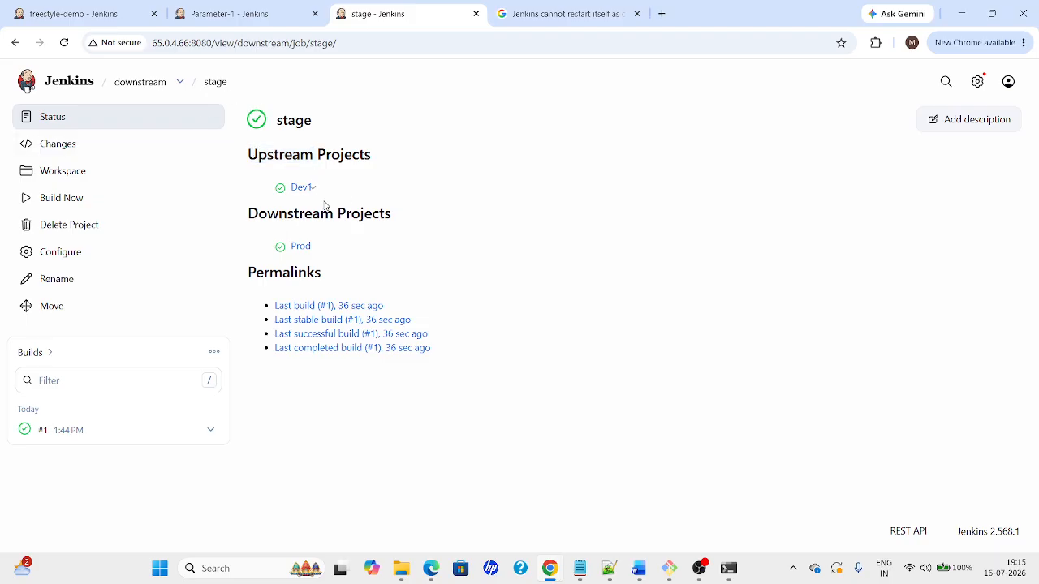
Highlight Dev1 as stage's upstream link and Prod as its downstream link
{"action": "left_click_drag", "start_coordinate": [322, 193], "coordinate": [351, 154]}
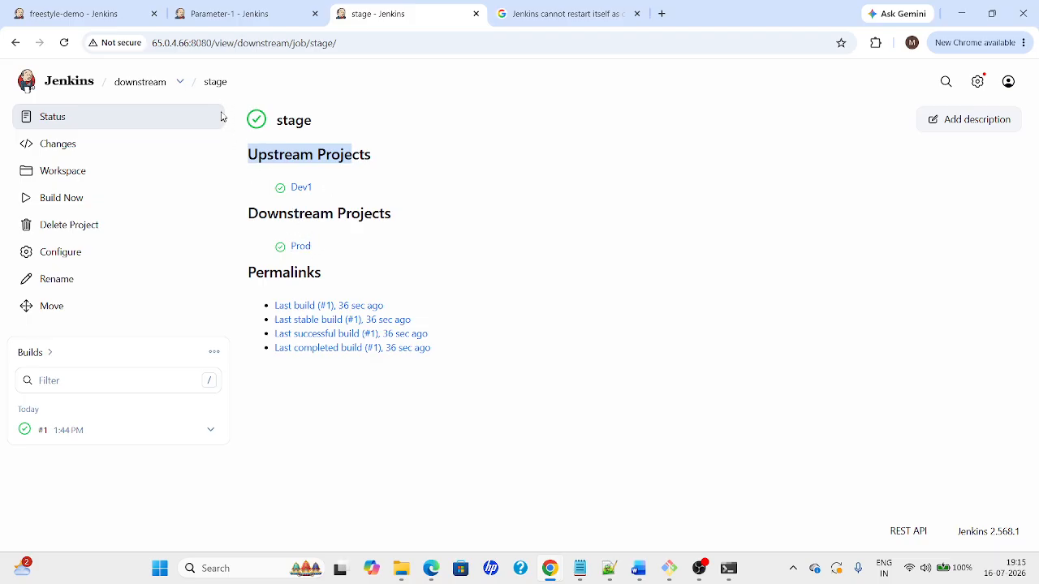
{"action": "left_click_drag", "start_coordinate": [274, 243], "coordinate": [341, 255]}
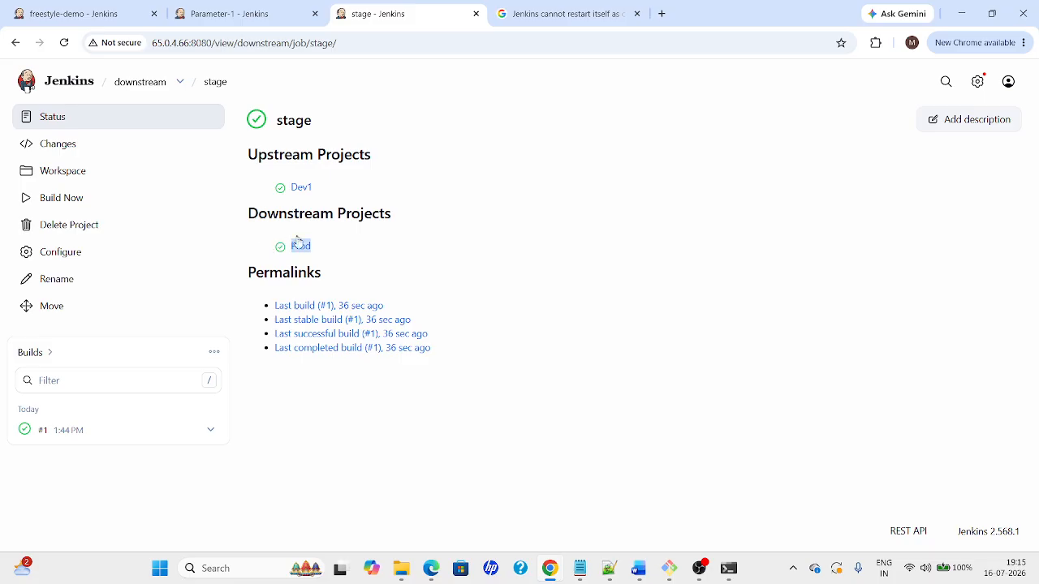
{"action": "left_click_drag", "start_coordinate": [346, 249], "coordinate": [280, 246]}
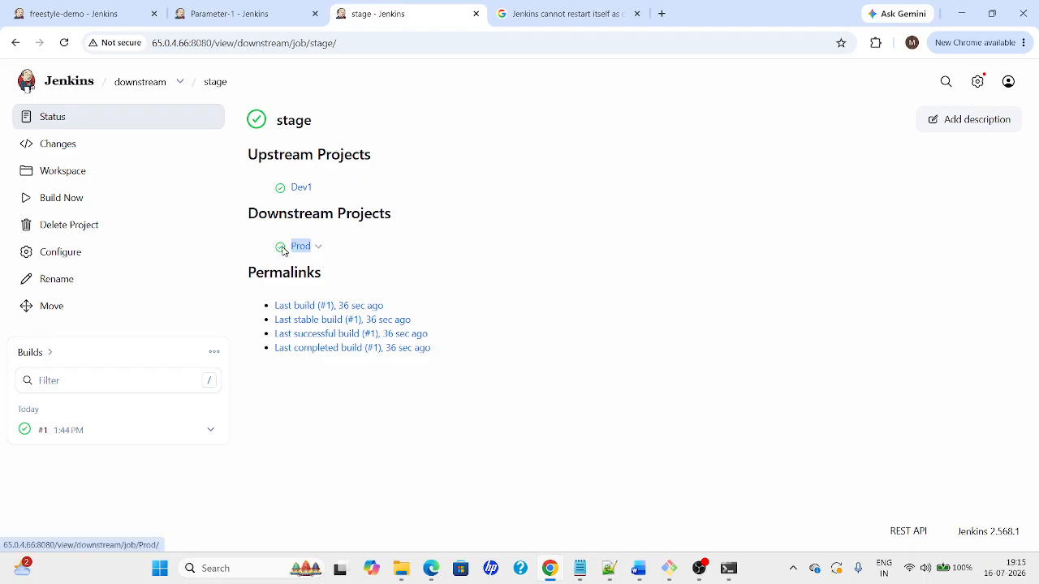
{"action": "left_click", "coordinate": [205, 82]}
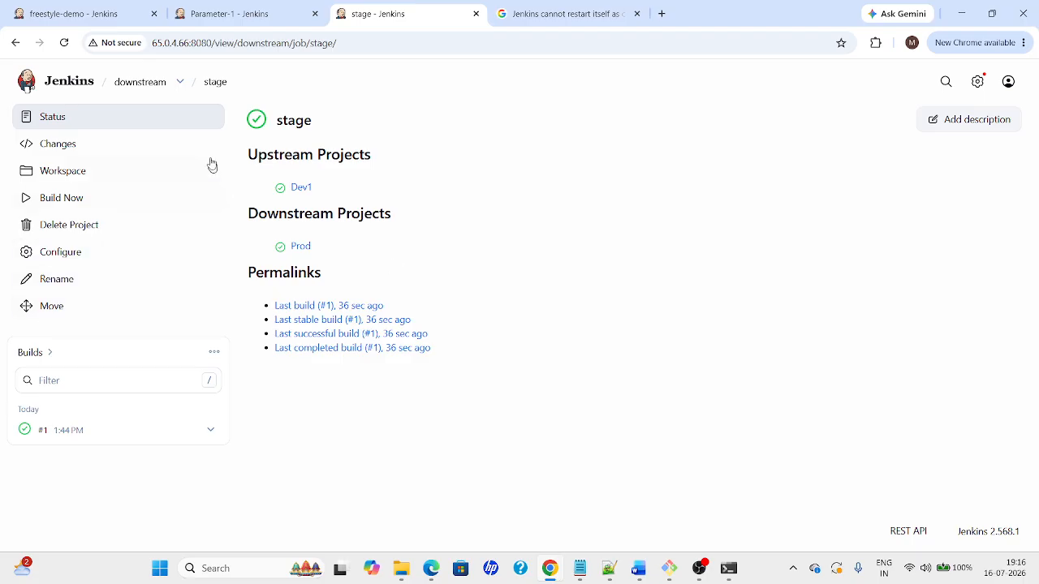
Open Prod build #1 from the downstream view
{"action": "left_click", "coordinate": [152, 84]}
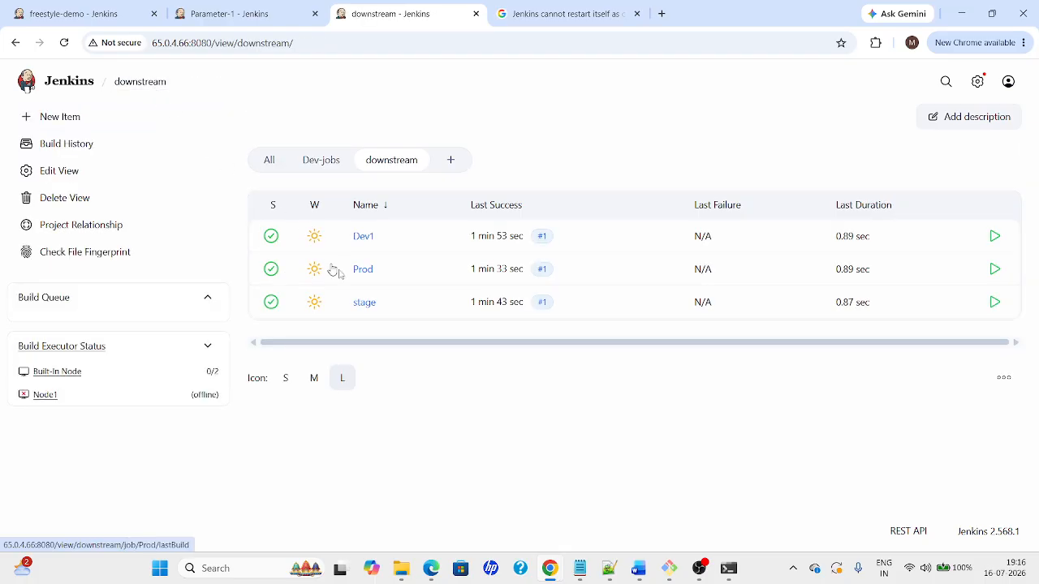
{"action": "left_click", "coordinate": [361, 274]}
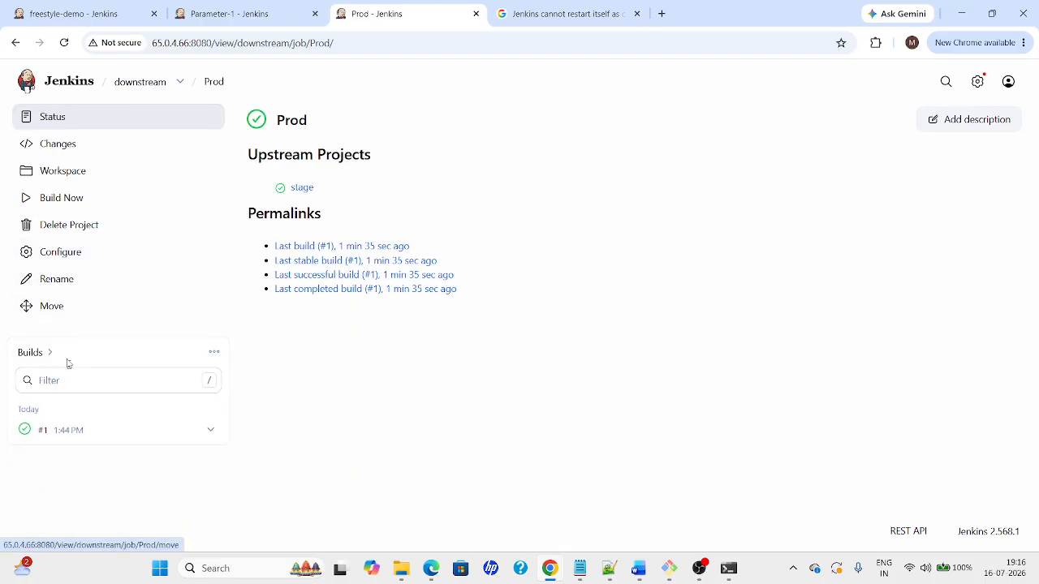
{"action": "left_click", "coordinate": [49, 432]}
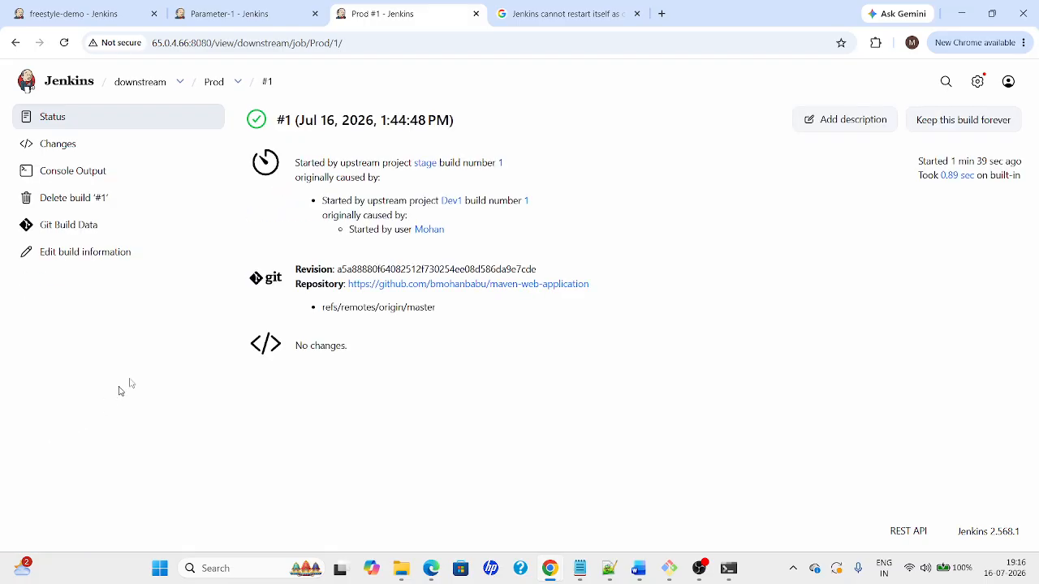
Highlight the build's upstream cause (stage build 1, from Dev1), then select 'periodically' in the Word guide's trigger table
{"action": "left_click_drag", "start_coordinate": [296, 167], "coordinate": [433, 224]}
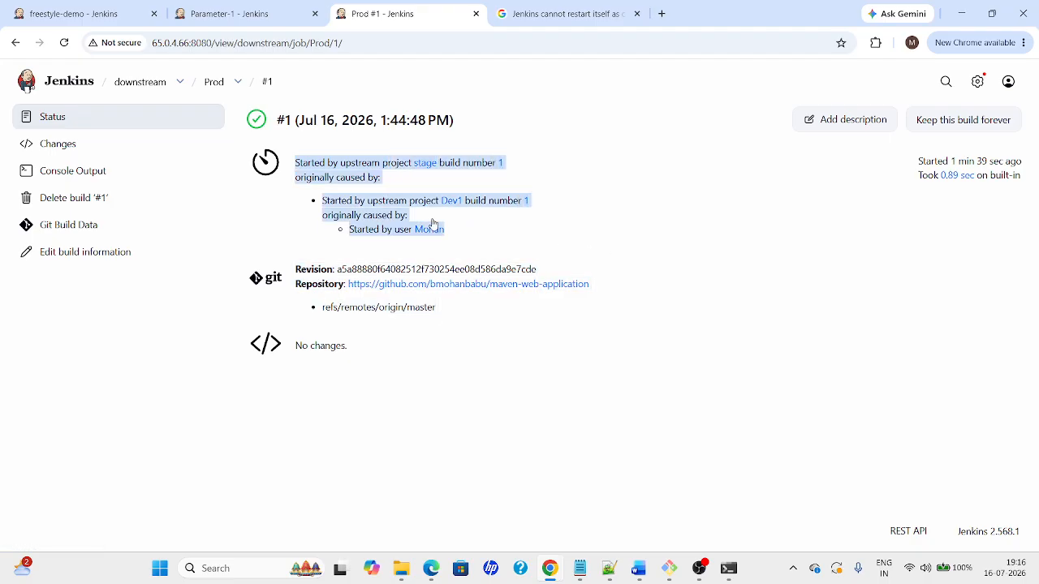
{"action": "left_click", "coordinate": [455, 242]}
{"action": "left_click_drag", "start_coordinate": [323, 200], "coordinate": [524, 223]}
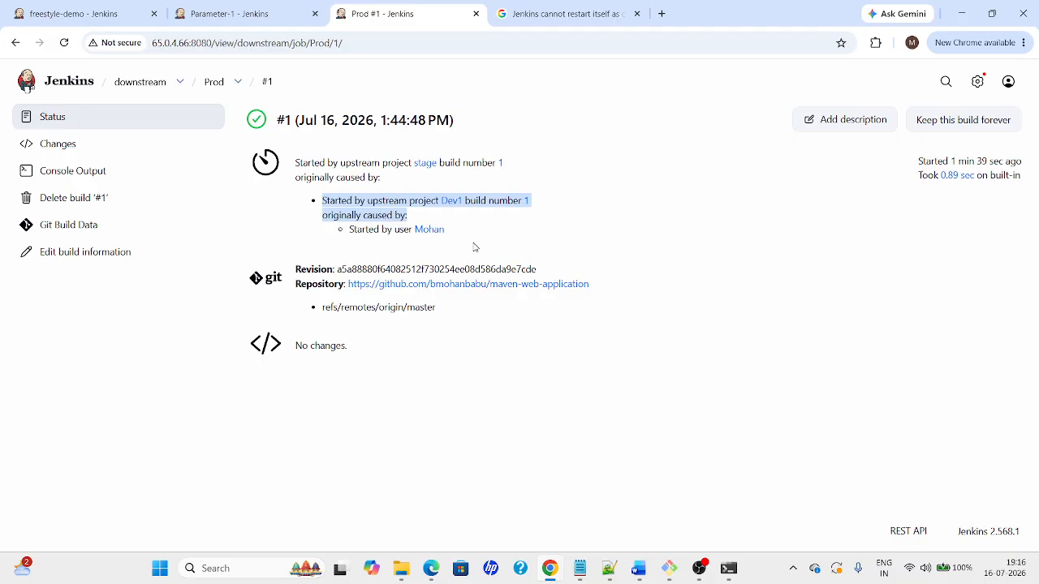
{"action": "key", "text": "alt+Tab"}
{"action": "key", "text": "alt+Tab"}
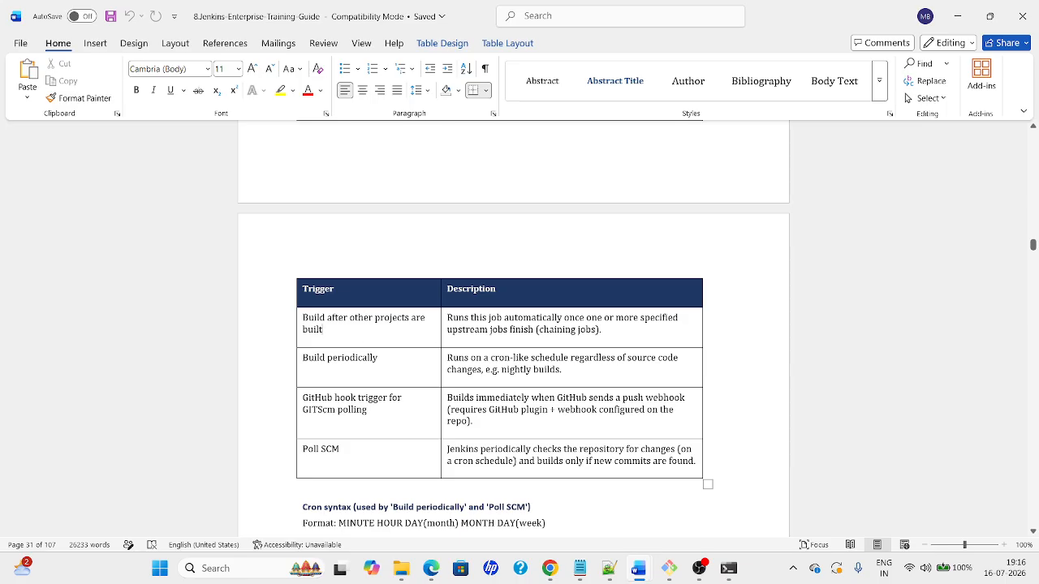
{"action": "double_click", "coordinate": [358, 361]}
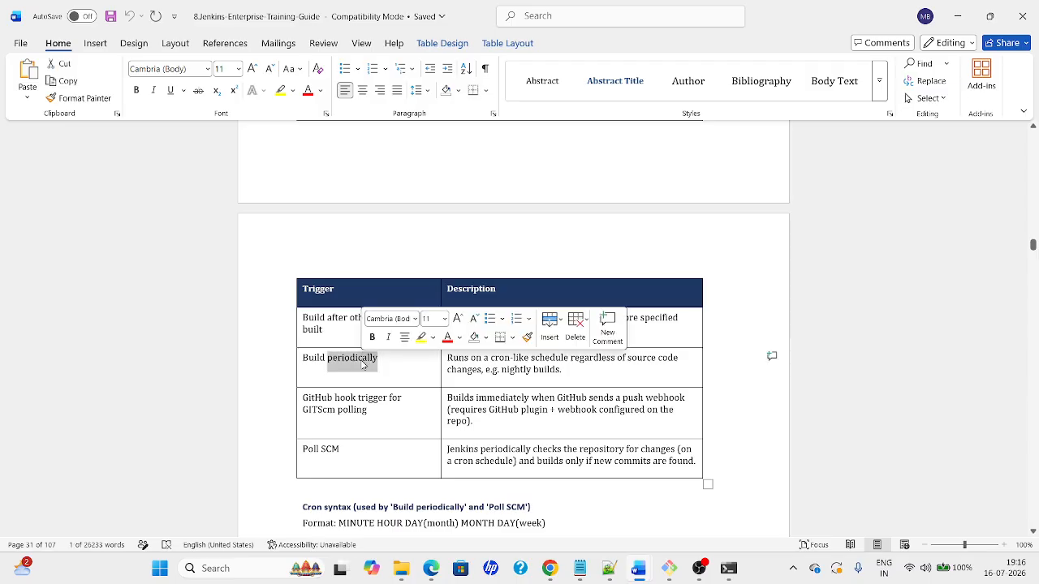
Read down through the guide's cron syntax examples to the Note paragraph
{"action": "left_click", "coordinate": [491, 358]}
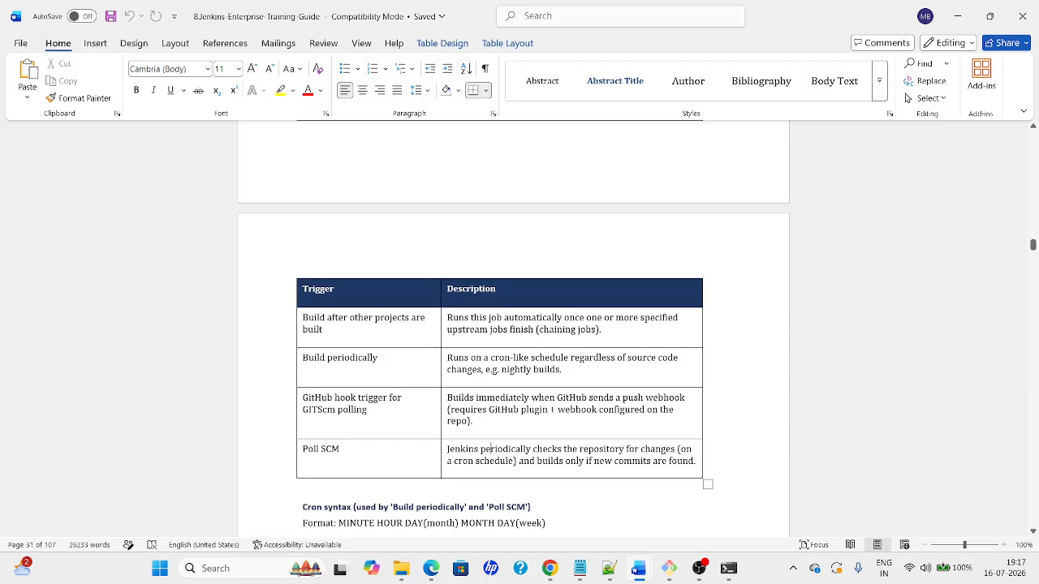
{"action": "key", "text": "Down"}
{"action": "key", "text": "Down"}
{"action": "key", "text": "Down"}
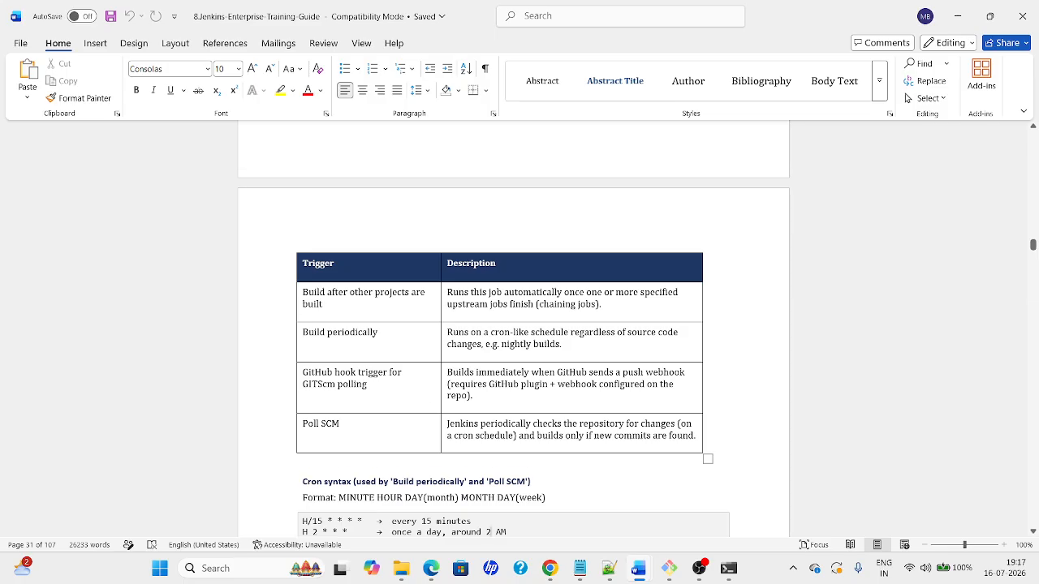
{"action": "scroll", "coordinate": [515, 352], "scroll_direction": "down", "scroll_amount": 1}
{"action": "scroll", "coordinate": [514, 337], "scroll_direction": "down", "scroll_amount": 1}
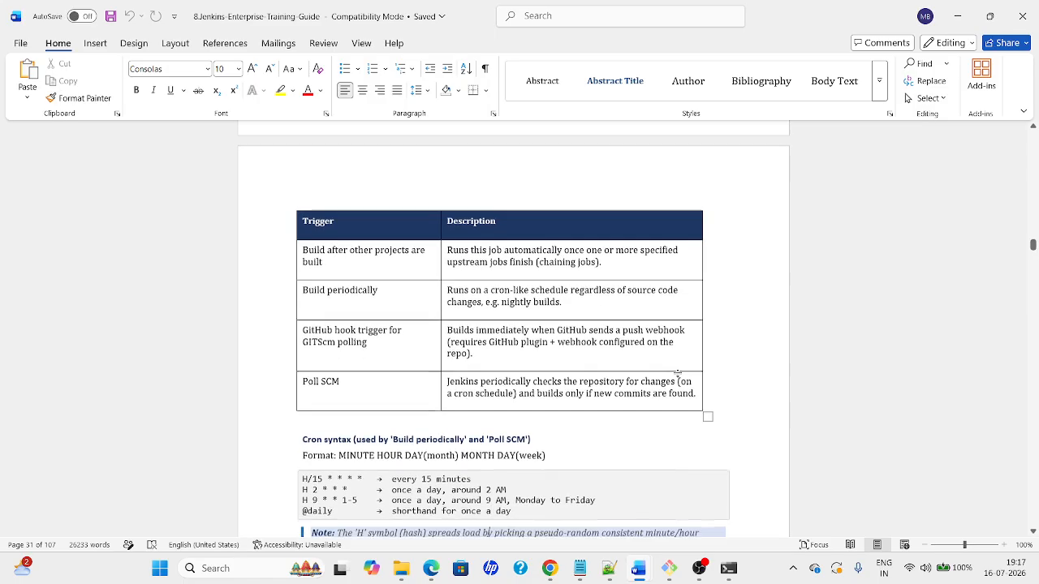
{"action": "left_click", "coordinate": [487, 529]}
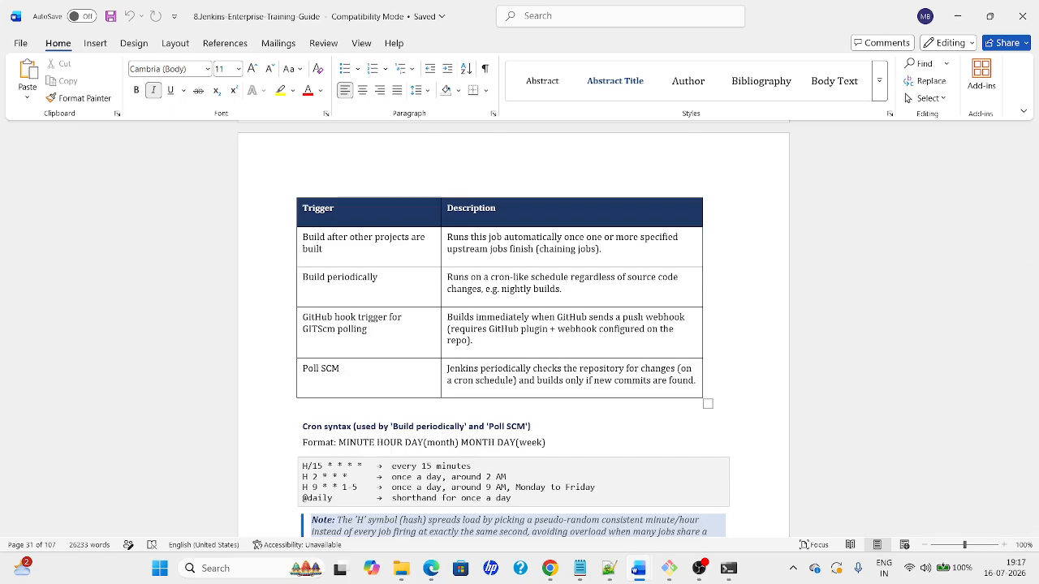
Review the Poll SCM vs. Webhooks section, highlighting Poll SCM, then return to Jenkins
{"action": "scroll", "coordinate": [485, 528], "scroll_direction": "down", "scroll_amount": 1}
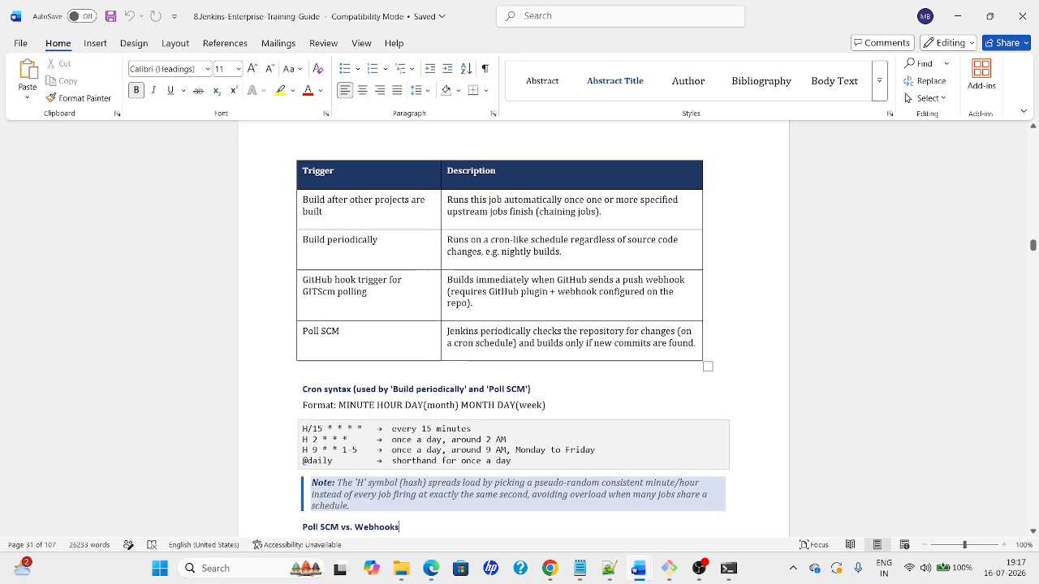
{"action": "left_click", "coordinate": [453, 533]}
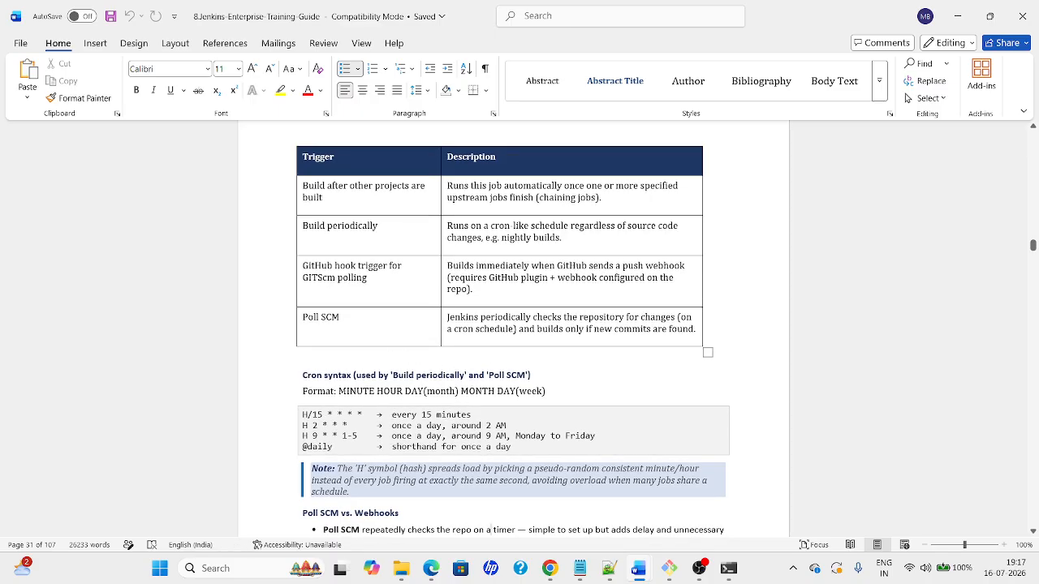
{"action": "left_click_drag", "start_coordinate": [341, 317], "coordinate": [306, 319]}
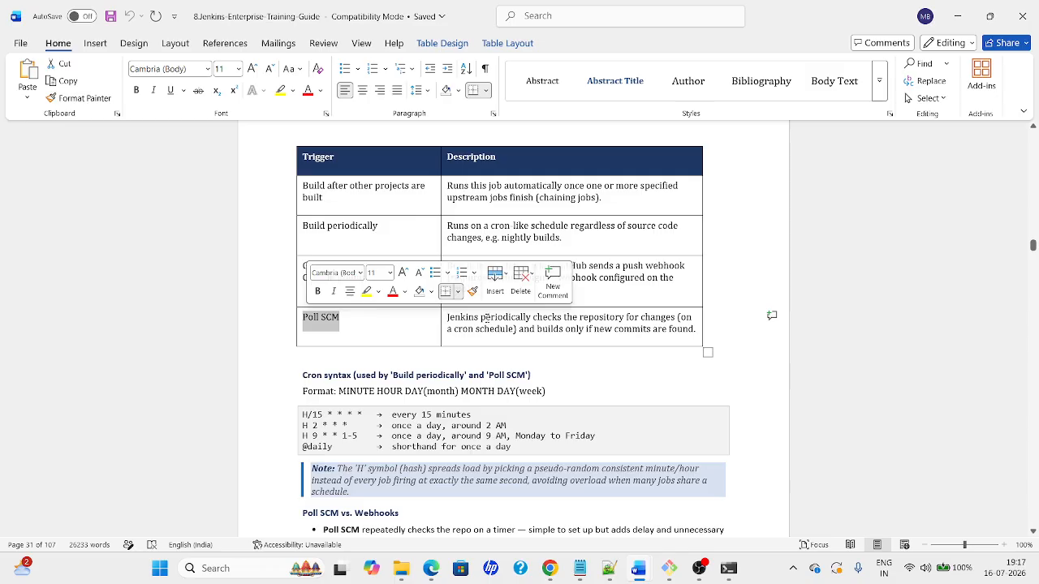
{"action": "left_click", "coordinate": [549, 317]}
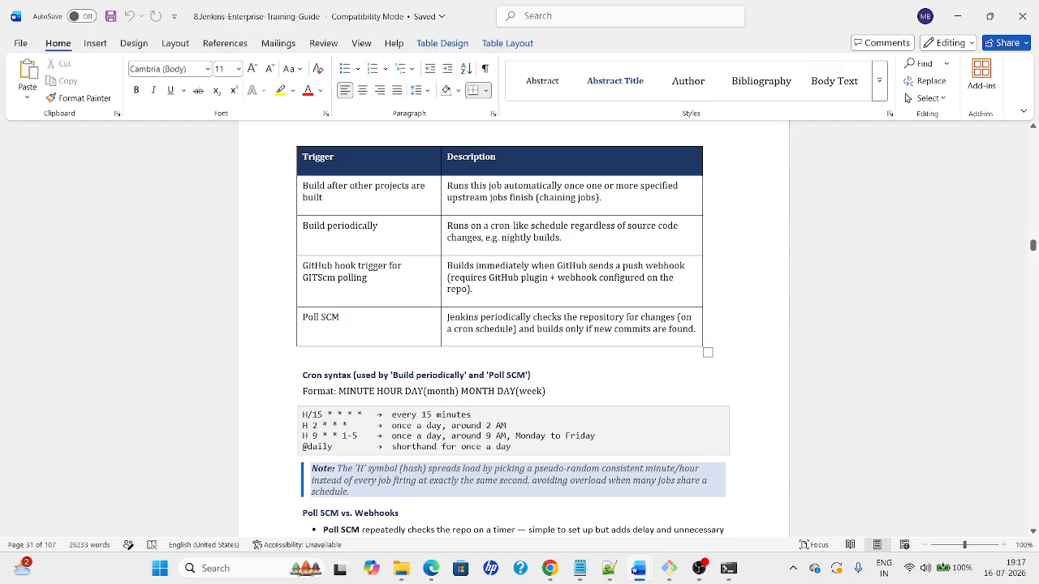
{"action": "key", "text": "alt+Tab"}
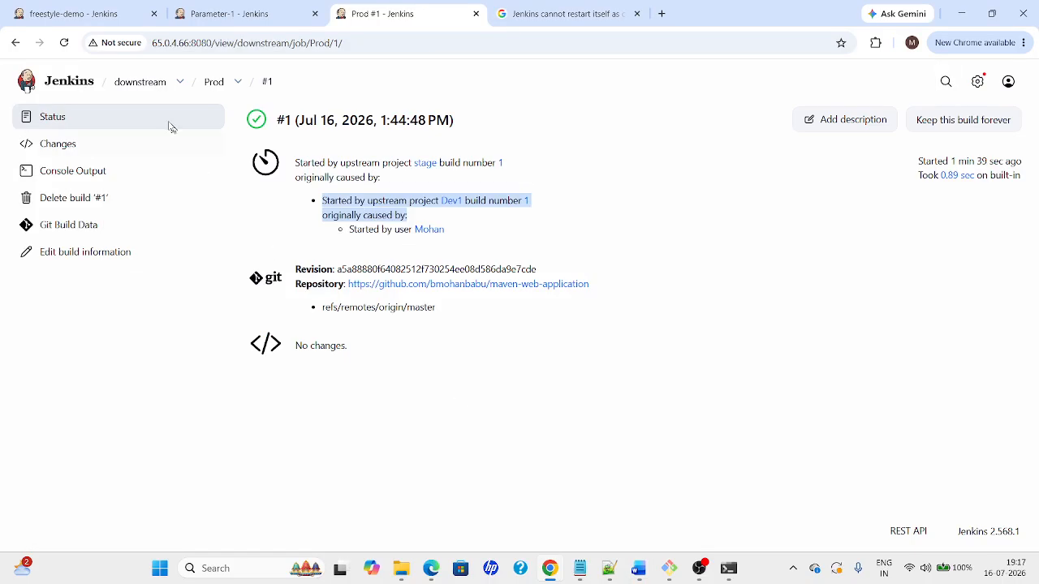
Open Parameter-1's configuration from the All jobs view
{"action": "left_click", "coordinate": [109, 88]}
{"action": "left_click", "coordinate": [123, 84]}
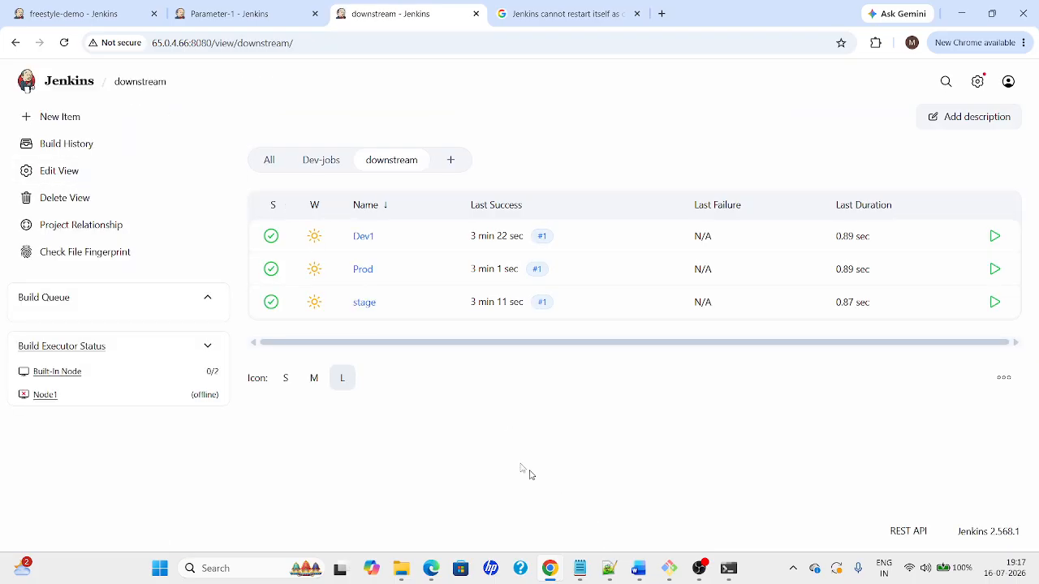
{"action": "left_click", "coordinate": [334, 163]}
{"action": "left_click", "coordinate": [271, 162]}
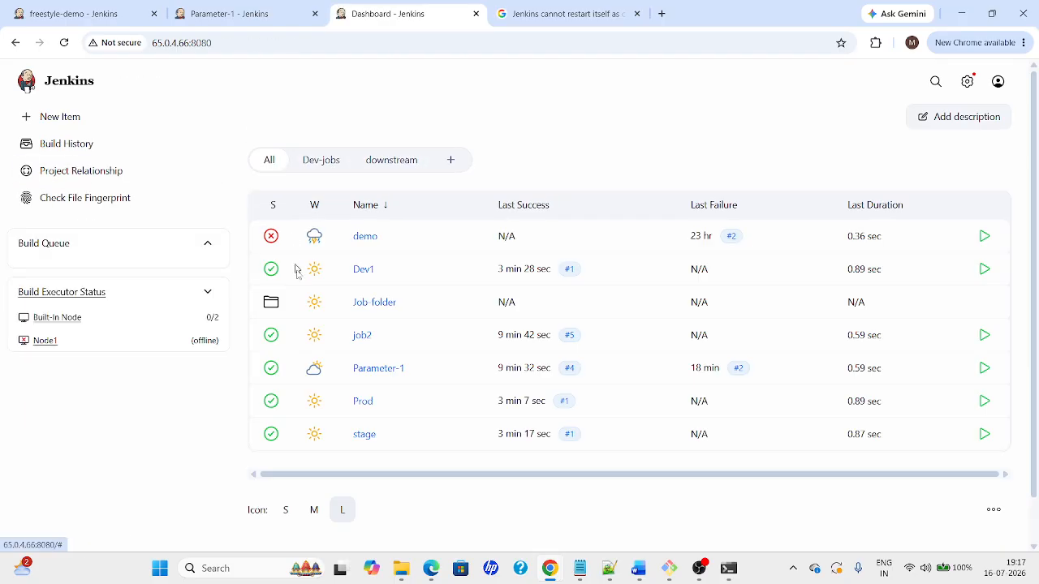
{"action": "left_click", "coordinate": [389, 375]}
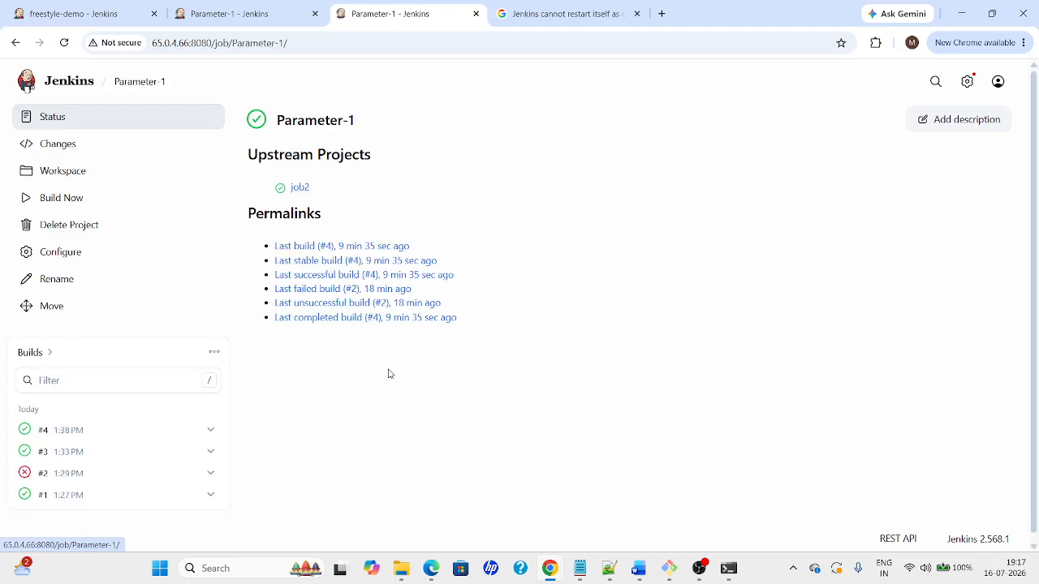
{"action": "left_click", "coordinate": [52, 266]}
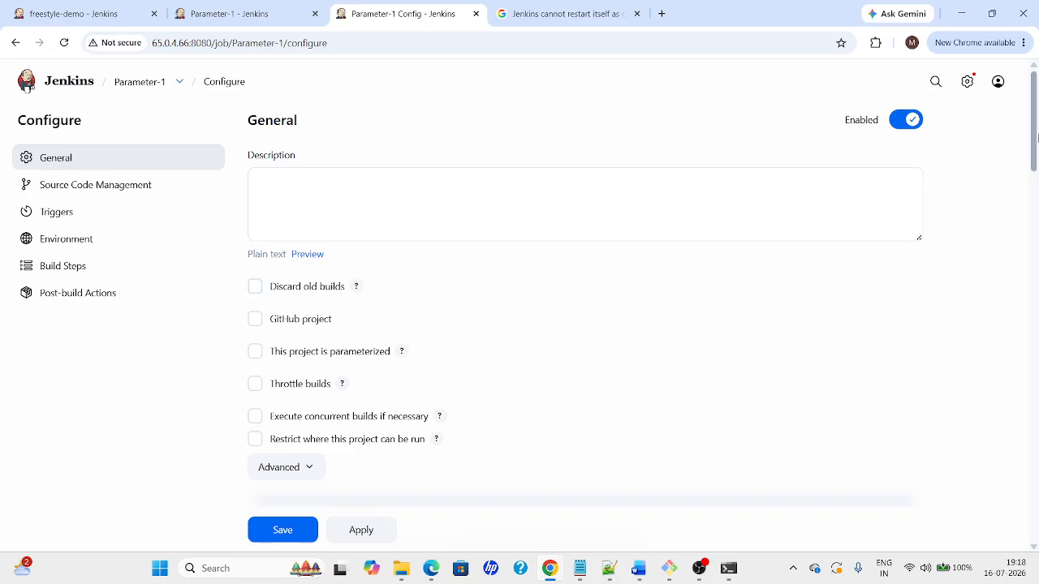
Under Triggers, uncheck 'Build after other projects are built' and check 'Poll SCM'
{"action": "left_click_drag", "start_coordinate": [1038, 138], "coordinate": [1030, 274]}
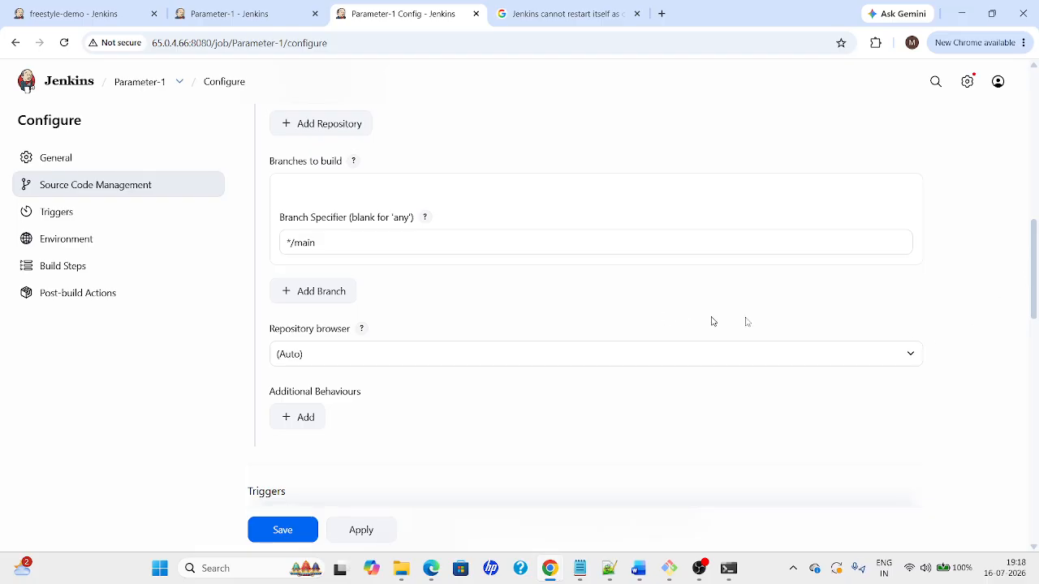
{"action": "left_click_drag", "start_coordinate": [1037, 268], "coordinate": [1035, 352]}
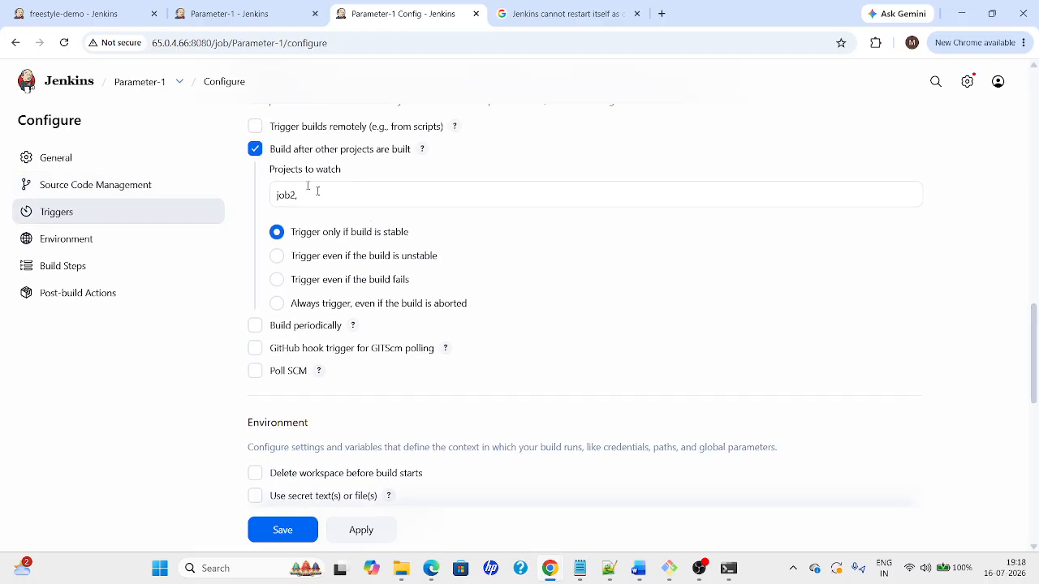
{"action": "left_click", "coordinate": [255, 149]}
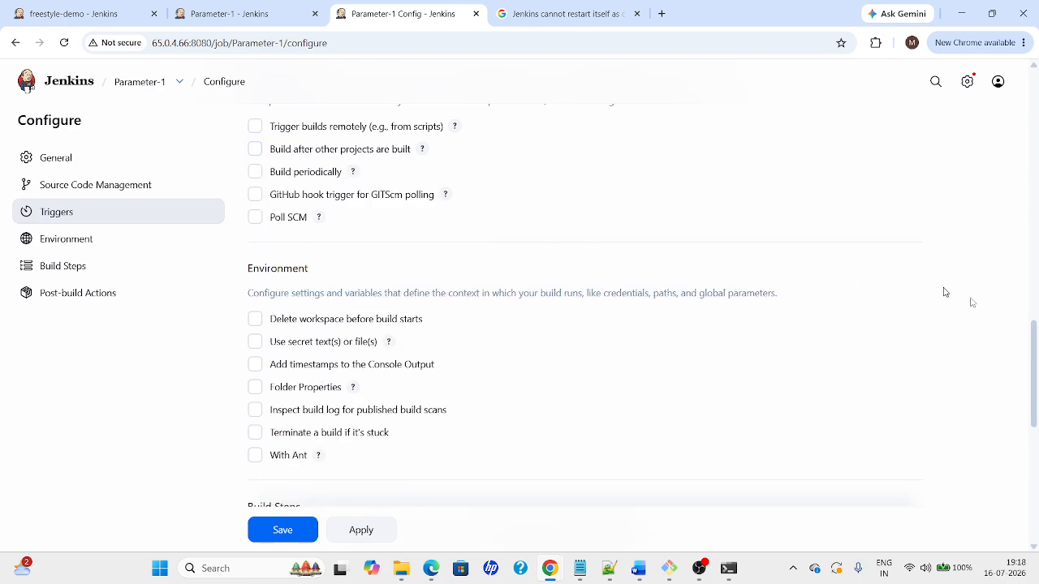
{"action": "left_click_drag", "start_coordinate": [1034, 349], "coordinate": [1015, 292]}
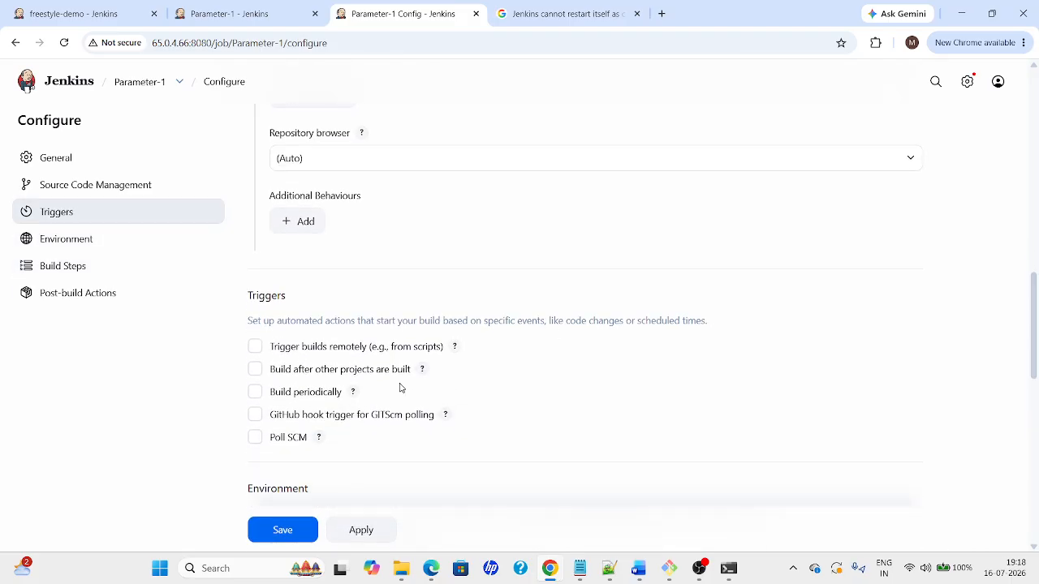
{"action": "left_click", "coordinate": [255, 437]}
Set the Poll SCM schedule to '* * * * *', then apply and save Parameter-1
{"action": "scroll", "coordinate": [552, 274], "scroll_direction": "down", "scroll_amount": 3}
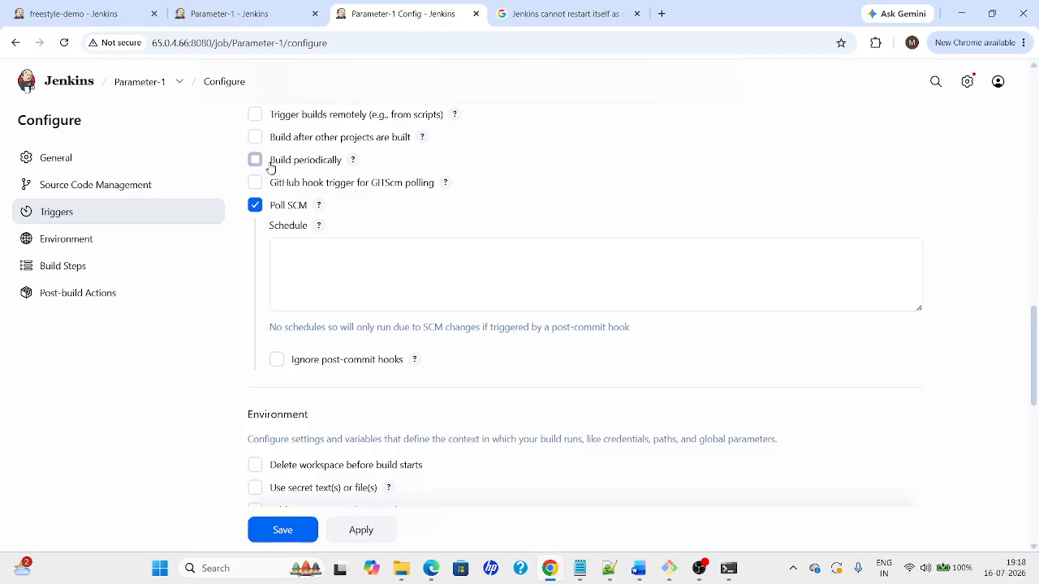
{"action": "left_click", "coordinate": [412, 269]}
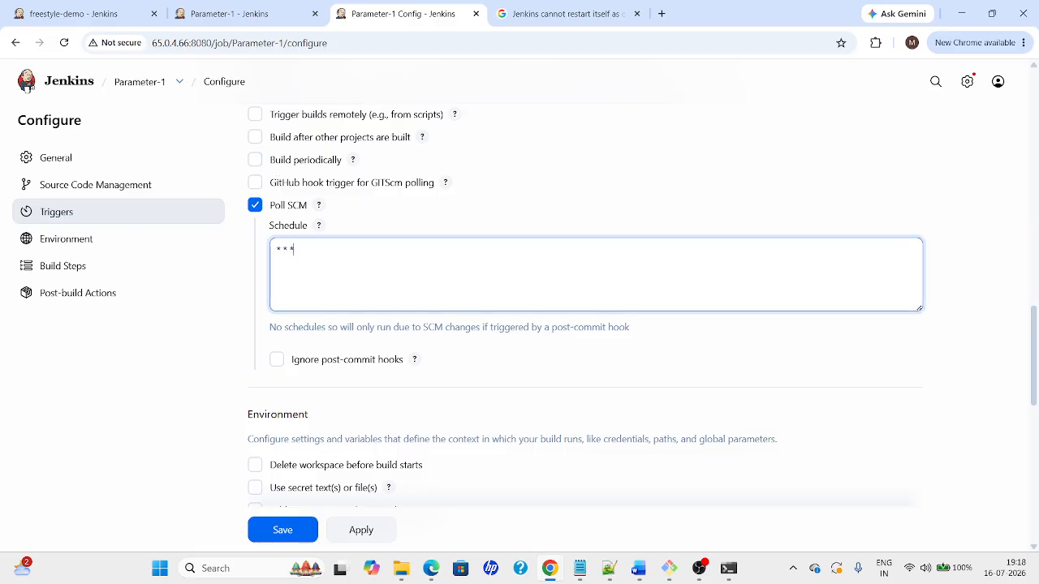
{"action": "type", "text": "* * * * *"}
{"action": "left_click", "coordinate": [529, 348]}
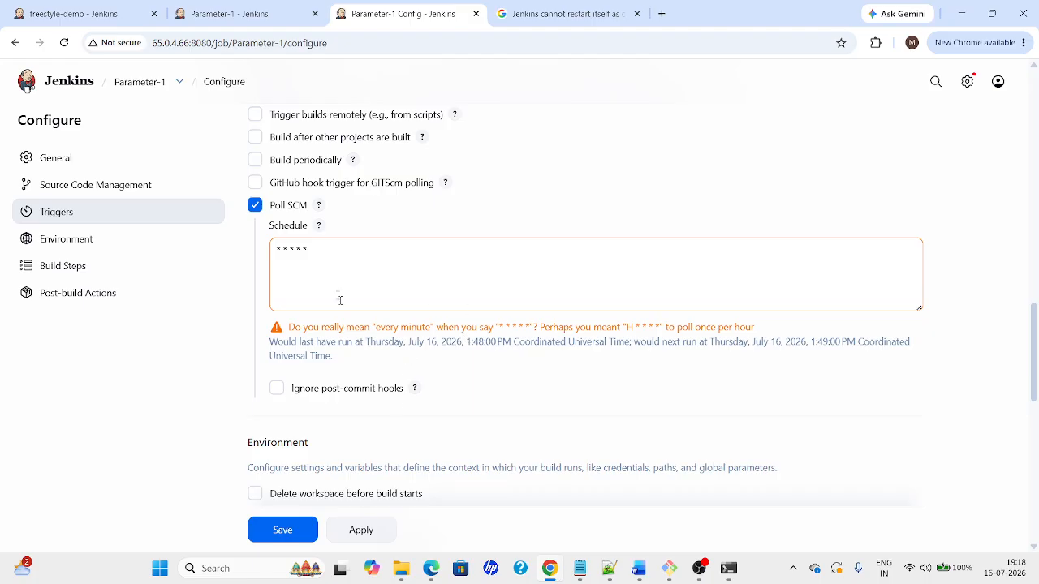
{"action": "left_click", "coordinate": [363, 534]}
{"action": "left_click", "coordinate": [309, 532]}
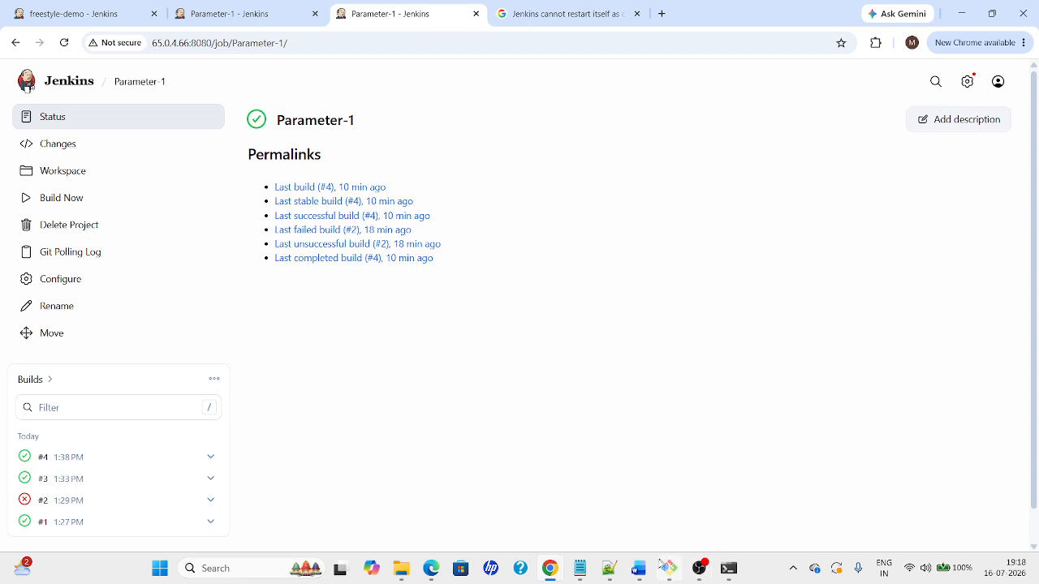
Browse in File Explorer to Desktop > AWS-Cert > the github.io website folder
{"action": "mouse_move", "coordinate": [408, 574]}
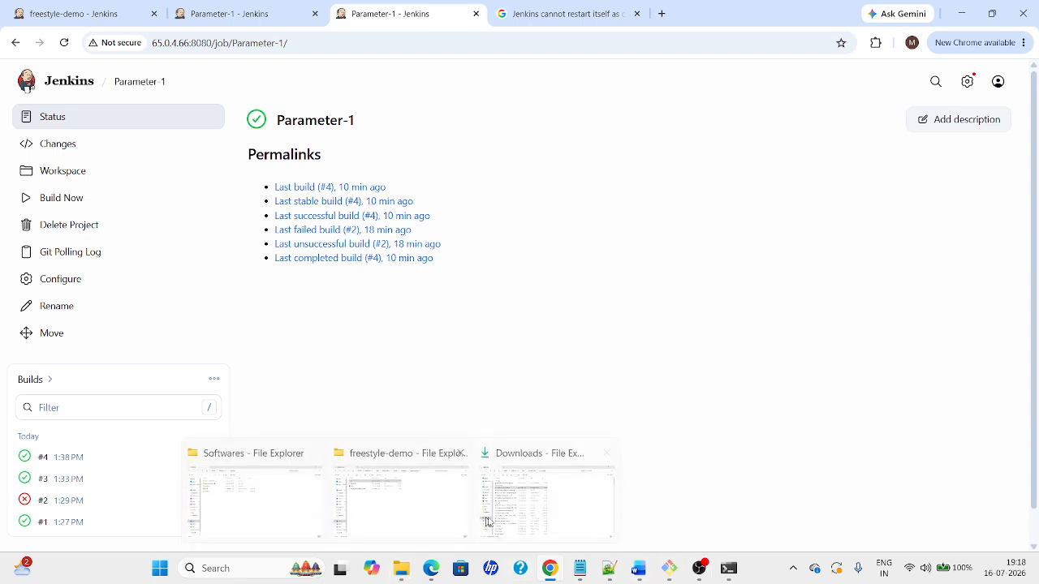
{"action": "mouse_move", "coordinate": [538, 518]}
{"action": "mouse_move", "coordinate": [433, 511]}
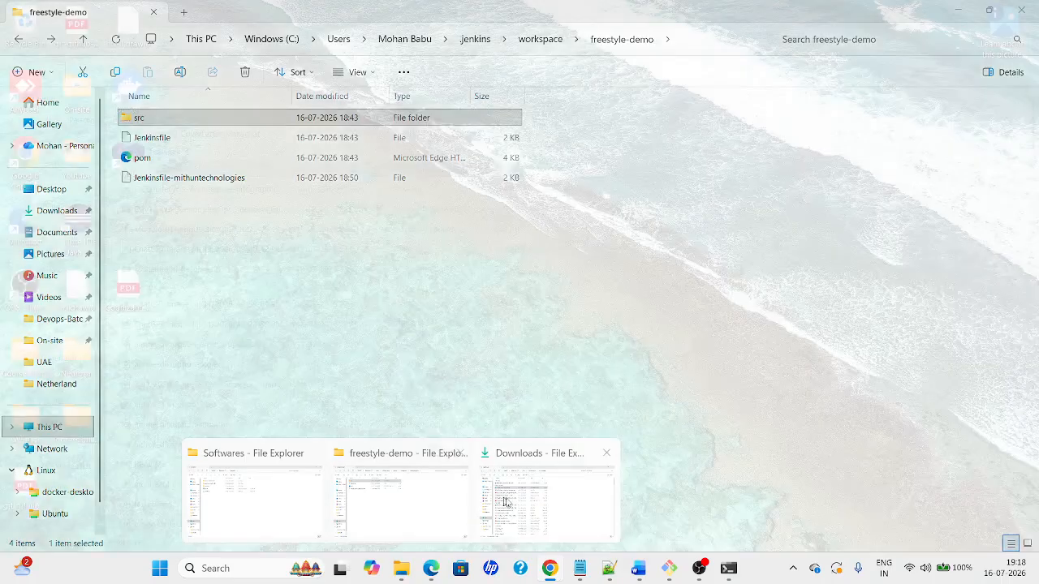
{"action": "left_click", "coordinate": [506, 503]}
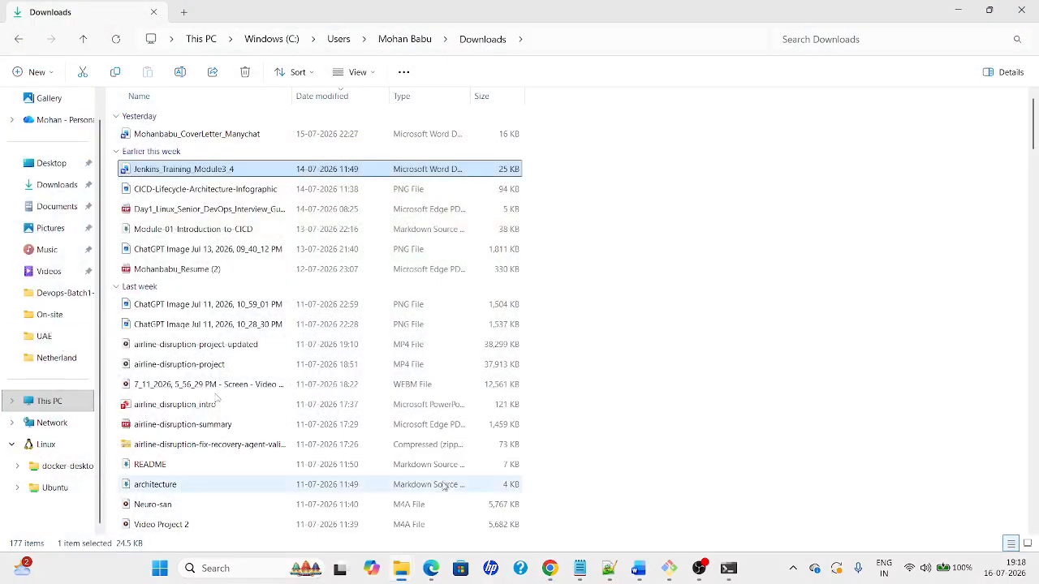
{"action": "left_click", "coordinate": [57, 293]}
{"action": "left_click", "coordinate": [269, 47]}
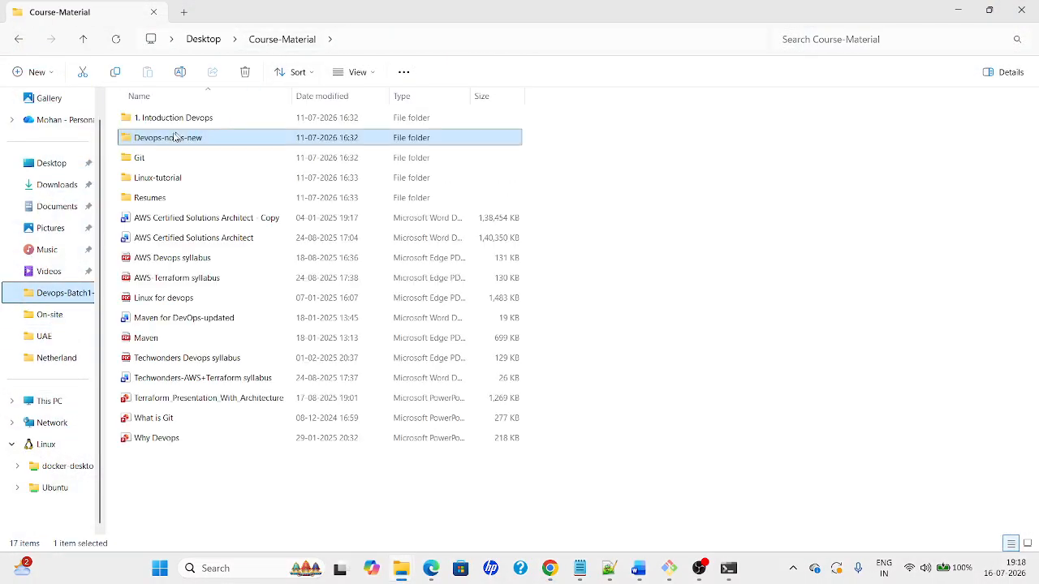
{"action": "left_click", "coordinate": [204, 39]}
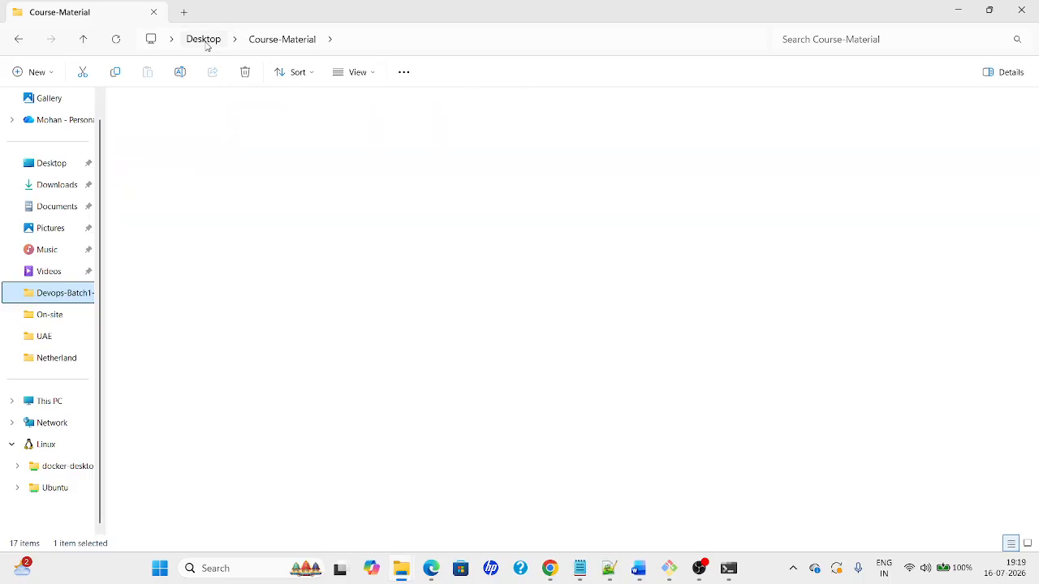
{"action": "double_click", "coordinate": [172, 118]}
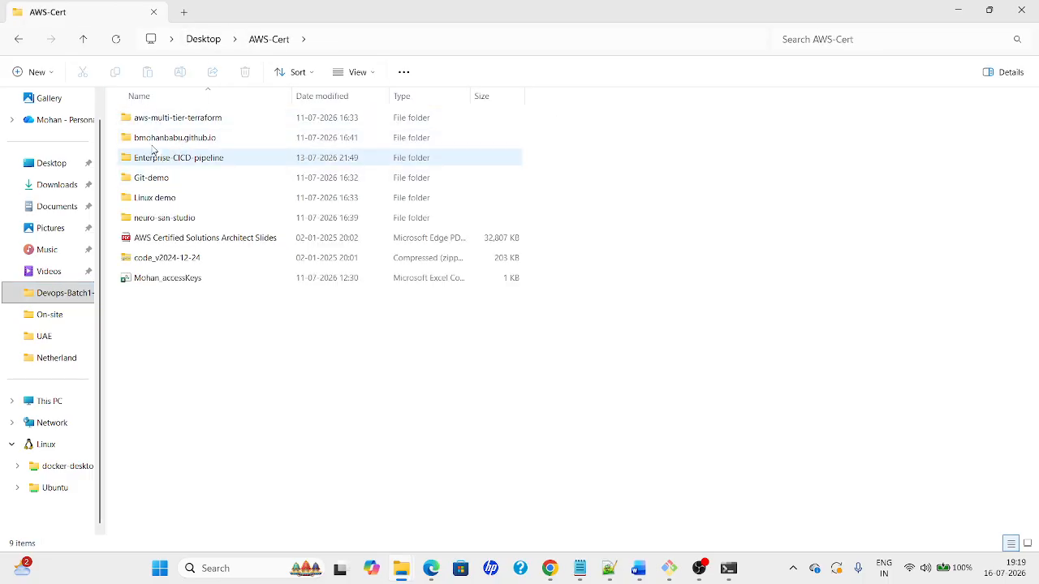
{"action": "double_click", "coordinate": [154, 139]}
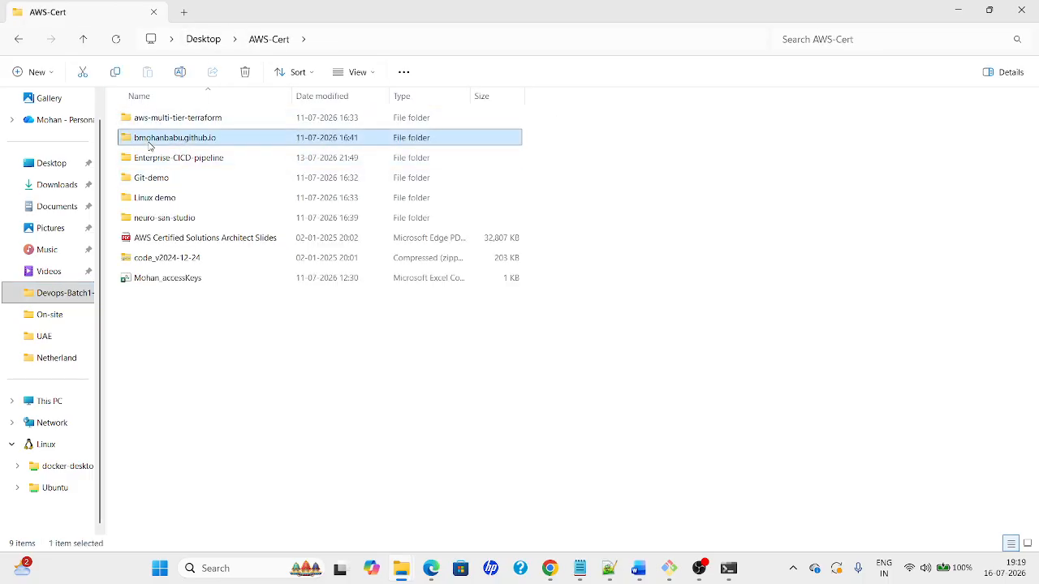
Open a terminal in that folder and launch VS Code with 'code .'
{"action": "right_click", "coordinate": [342, 356]}
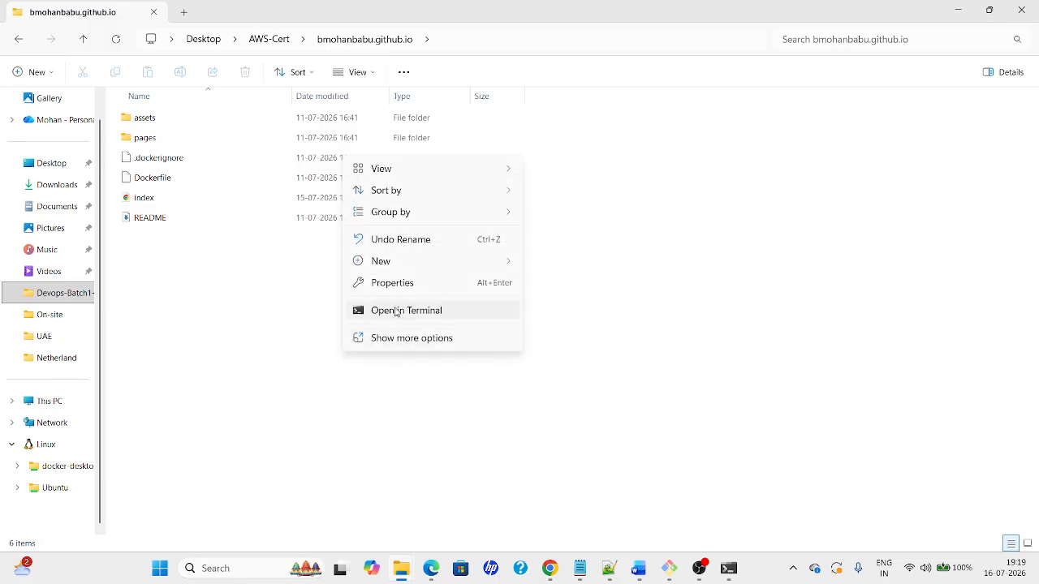
{"action": "left_click", "coordinate": [398, 306]}
{"action": "type", "text": "cod"}
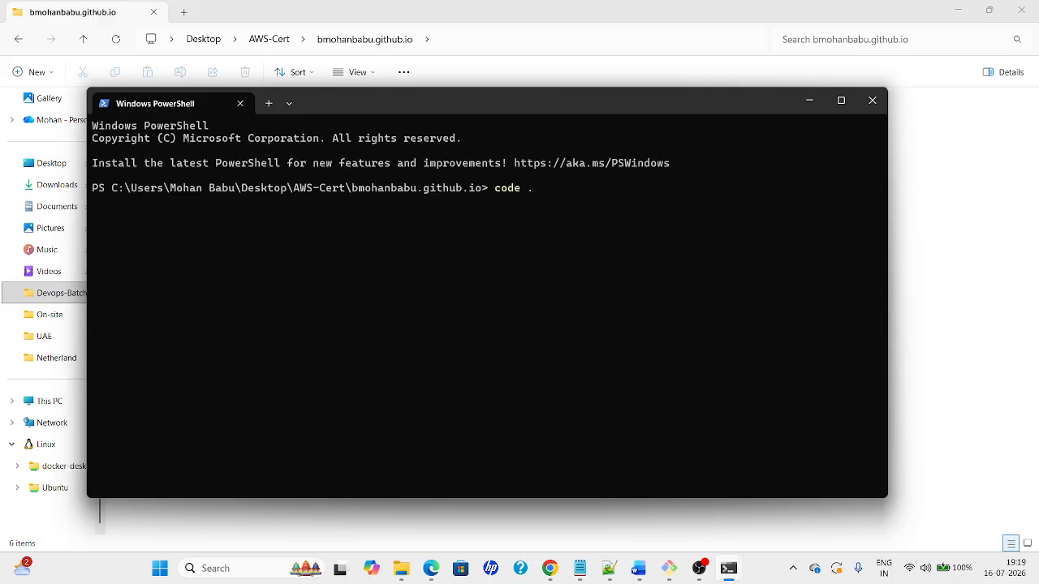
{"action": "type", "text": "e ."}
{"action": "key", "text": "Return"}
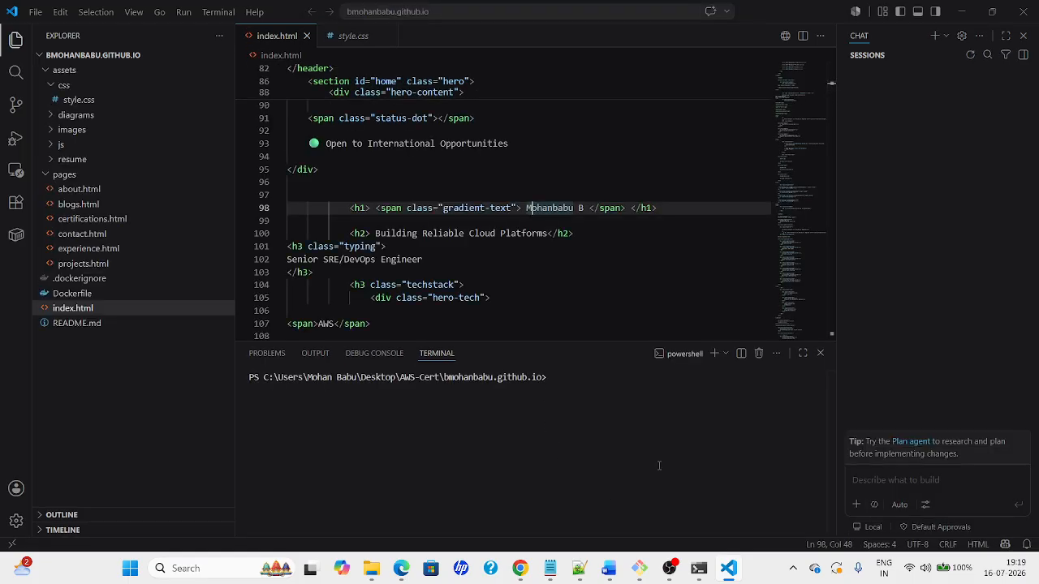
Run git status, then delete blank line 97 in index.html and save
{"action": "type", "text": "git "}
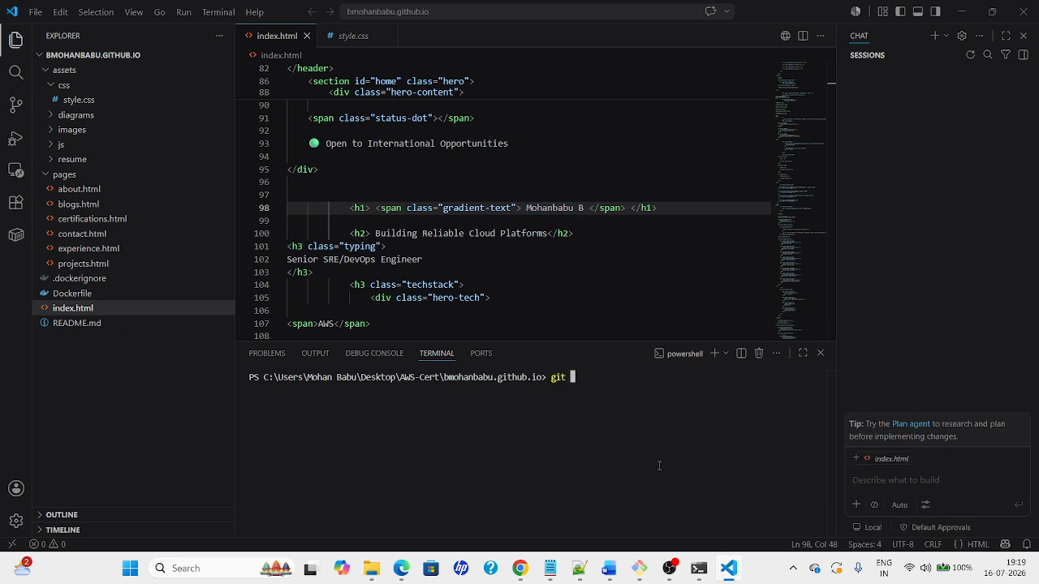
{"action": "type", "text": "status"}
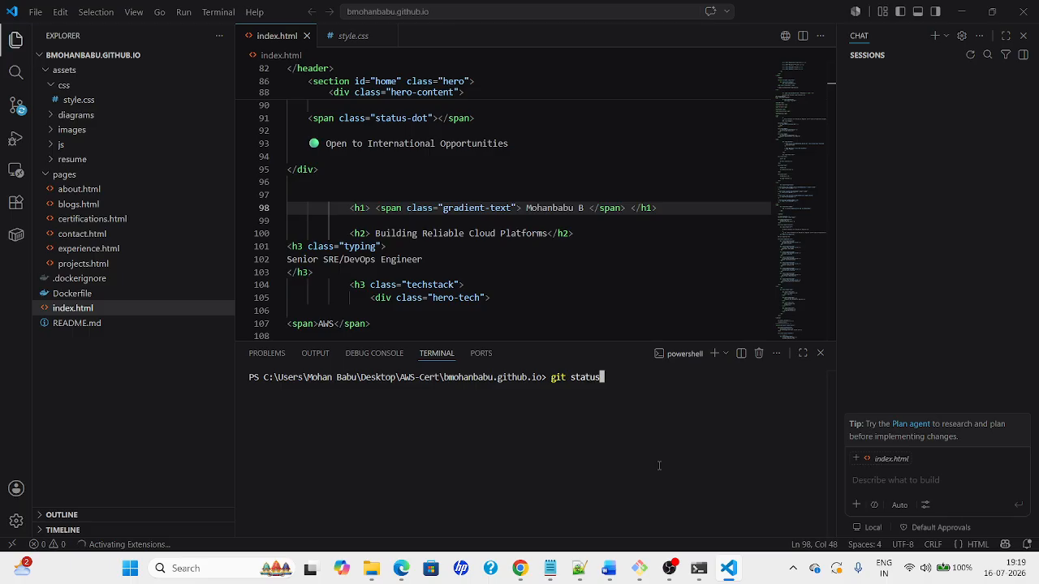
{"action": "key", "text": "Return"}
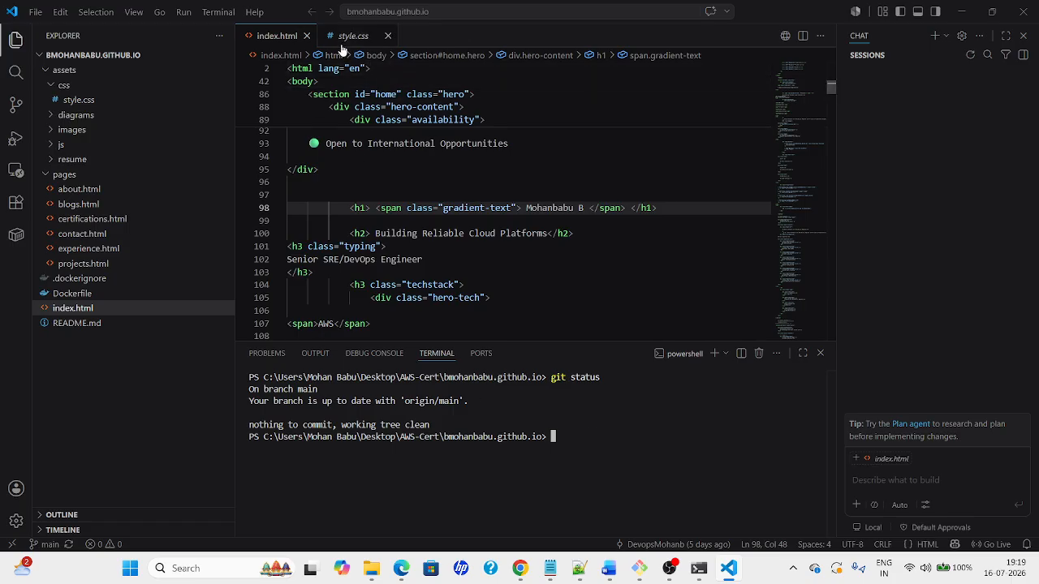
{"action": "left_click", "coordinate": [319, 194]}
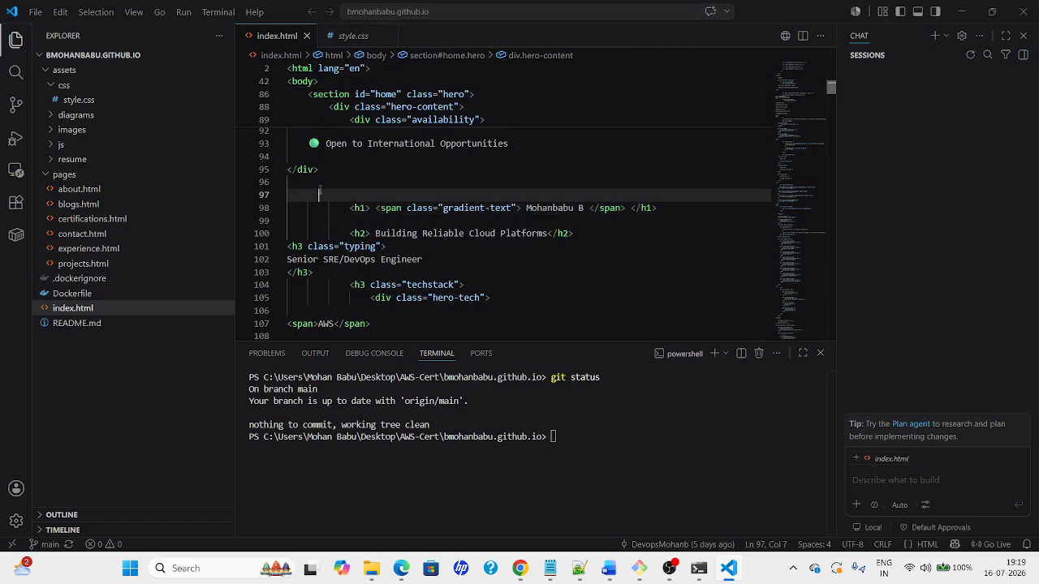
{"action": "key", "text": "BackSpace"}
{"action": "key", "text": "BackSpace"}
{"action": "key", "text": "BackSpace"}
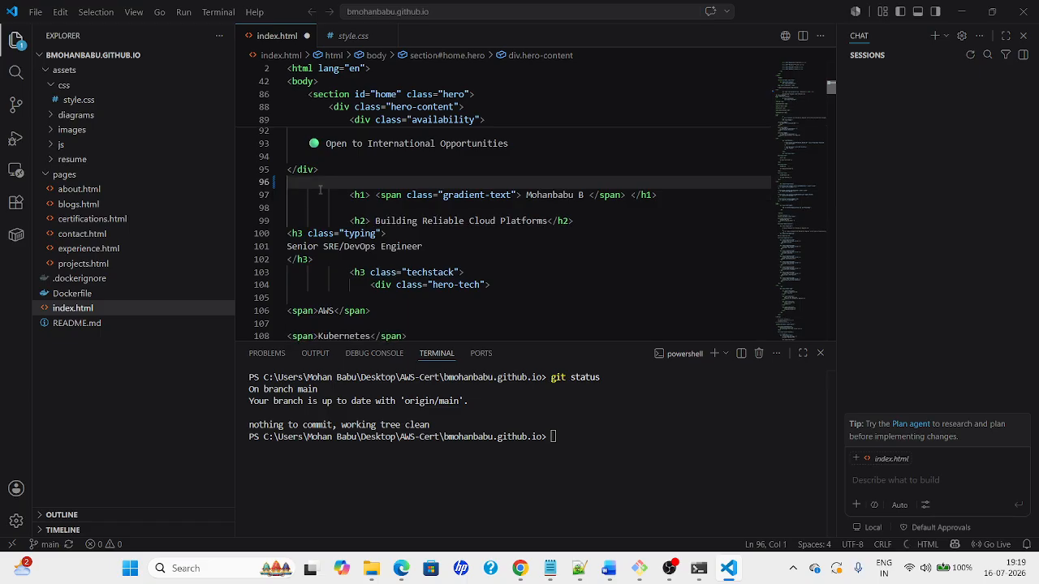
{"action": "key", "text": "ctrl+s"}
Rerun git status and stage all changes with 'git add .'
{"action": "left_click", "coordinate": [592, 454]}
{"action": "key", "text": "Up"}
{"action": "key", "text": "Return"}
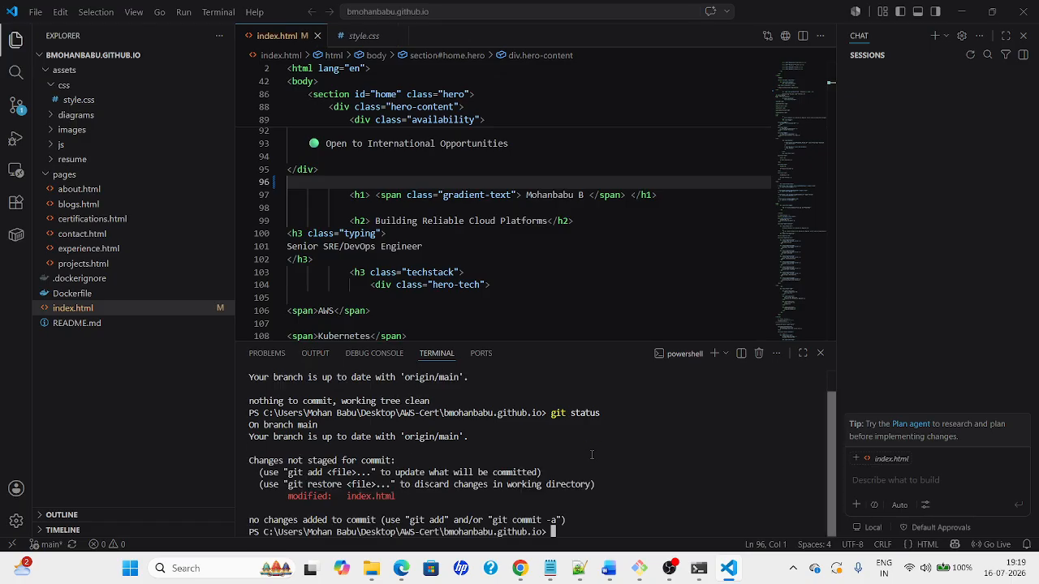
{"action": "type", "text": "git add"}
{"action": "type", "text": "."}
{"action": "key", "text": "Return"}
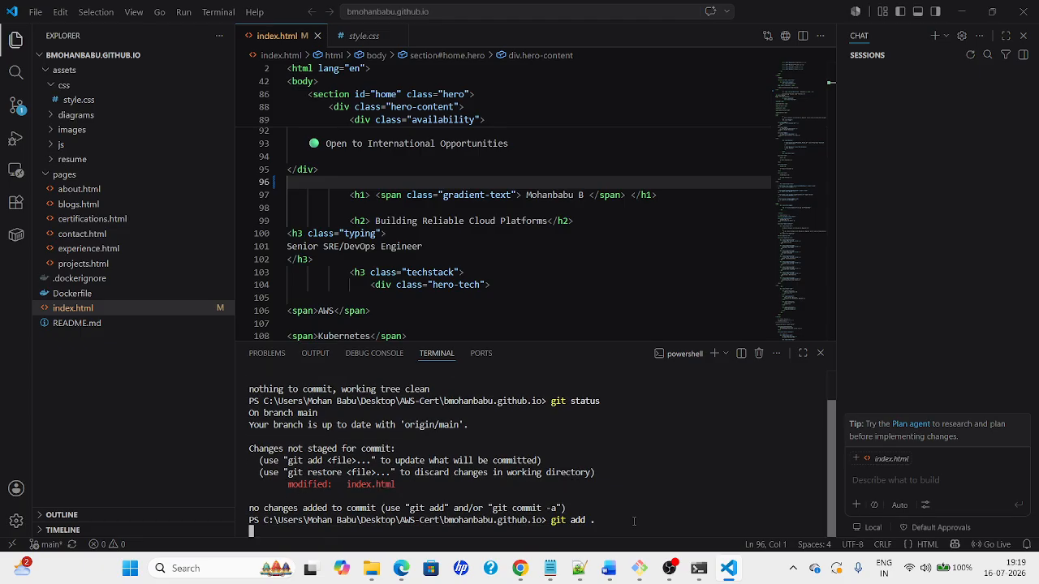
Commit the change with message 'working with jenkins', adding the missing -m flag
{"action": "type", "text": "git"}
{"action": "type", "text": " co"}
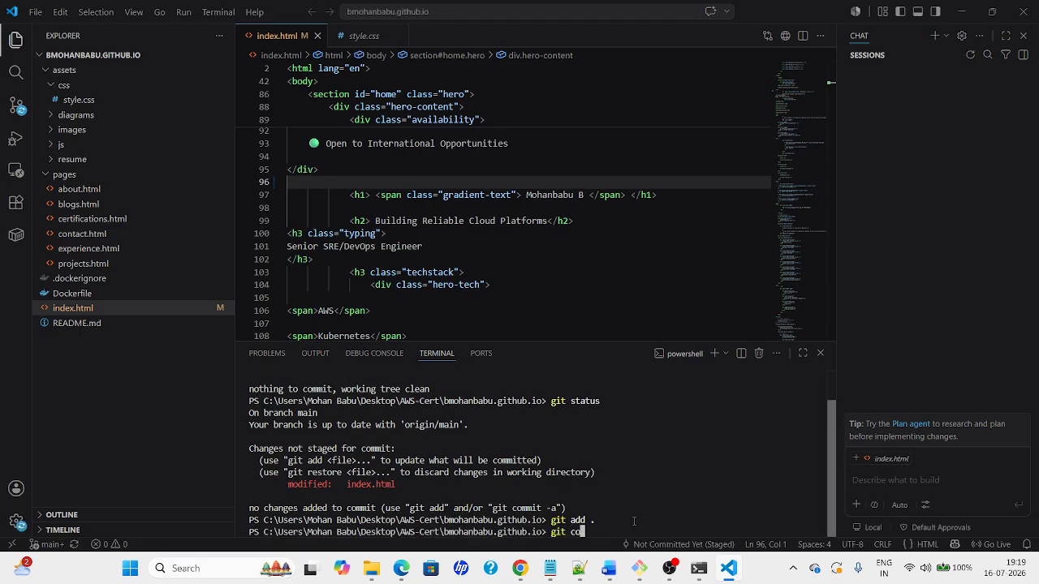
{"action": "type", "text": "mmit \"working with jenkins\""}
{"action": "key", "text": "Return"}
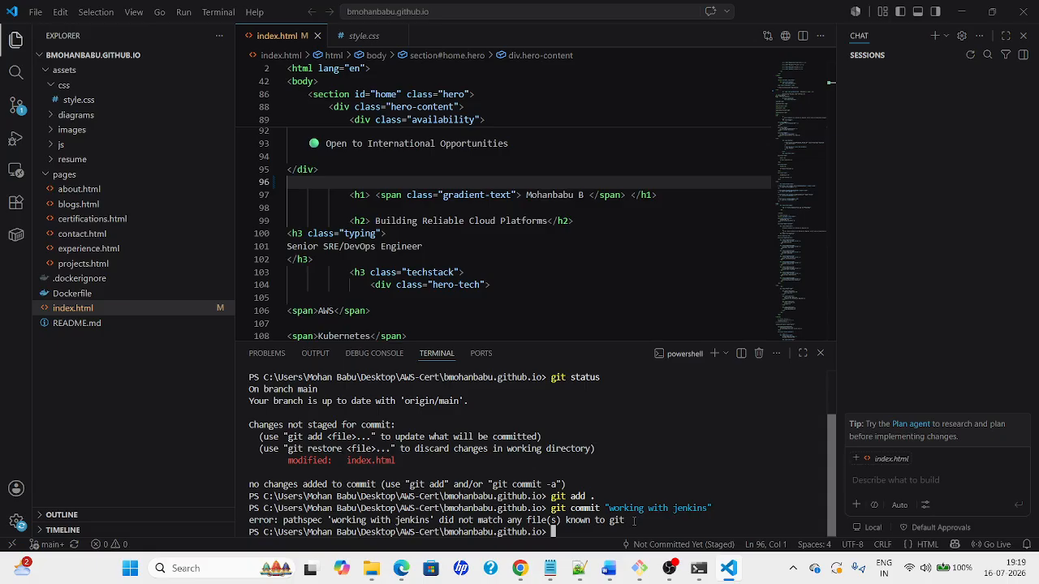
{"action": "key", "text": "Up"}
{"action": "key", "text": "Left"}
{"action": "key", "text": "Left"}
{"action": "key", "text": "Left"}
{"action": "key", "text": "Left"}
{"action": "key", "text": "Left"}
{"action": "key", "text": "Left"}
{"action": "key", "text": "Left"}
{"action": "key", "text": "Left"}
{"action": "key", "text": "Left"}
{"action": "key", "text": "Left"}
{"action": "key", "text": "Left"}
{"action": "key", "text": "Left"}
{"action": "key", "text": "Left"}
{"action": "key", "text": "Left"}
{"action": "key", "text": "Left"}
{"action": "key", "text": "Left"}
{"action": "key", "text": "Left"}
{"action": "key", "text": "Left"}
{"action": "key", "text": "Left"}
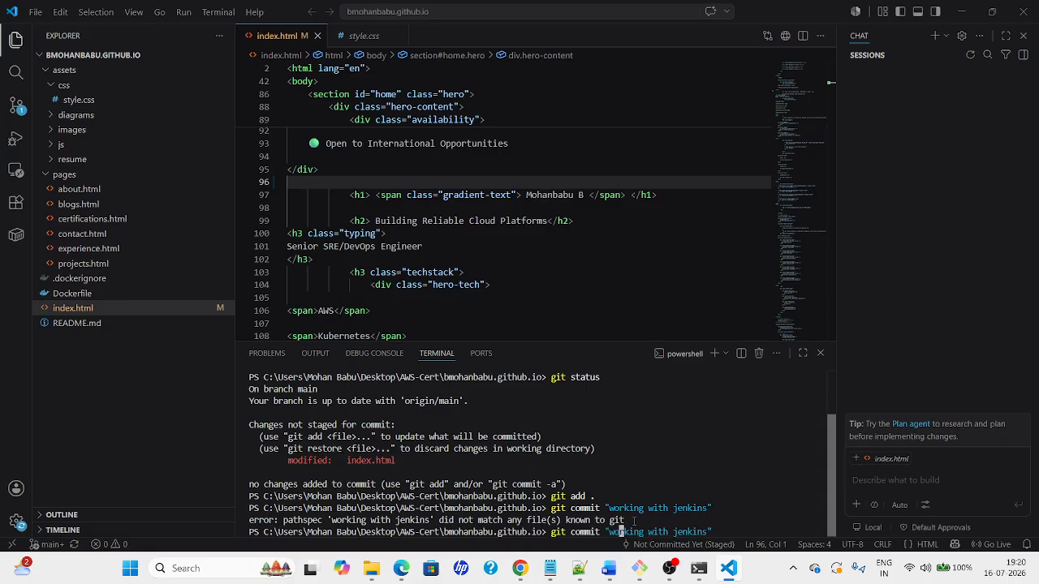
{"action": "key", "text": "Left"}
{"action": "key", "text": "Left"}
{"action": "key", "text": "Left"}
{"action": "type", "text": "-m"}
{"action": "key", "text": "Return"}
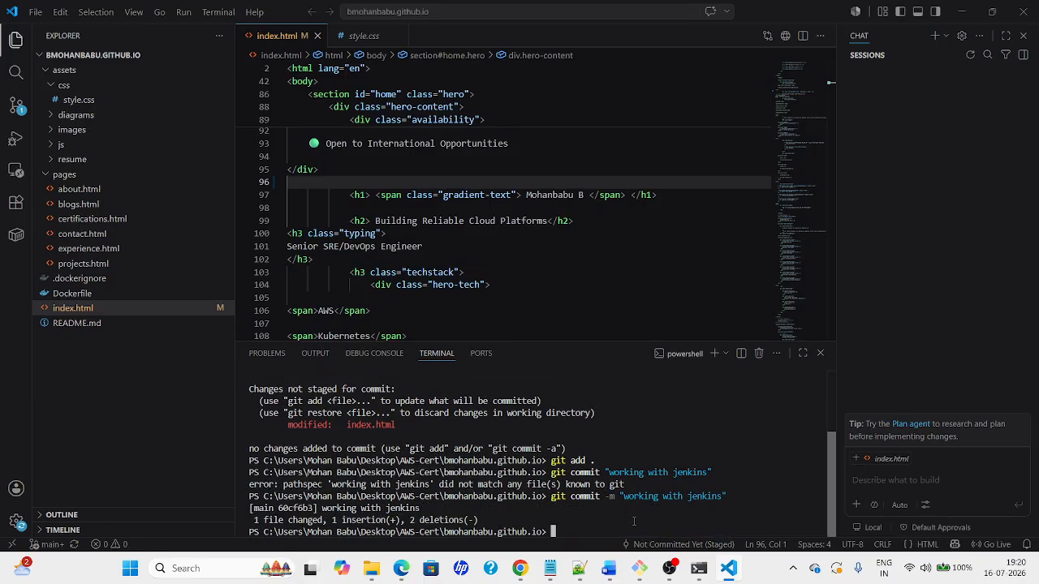
Push to origin main, correcting the misspelled 'orign' remote
{"action": "type", "text": "git push"}
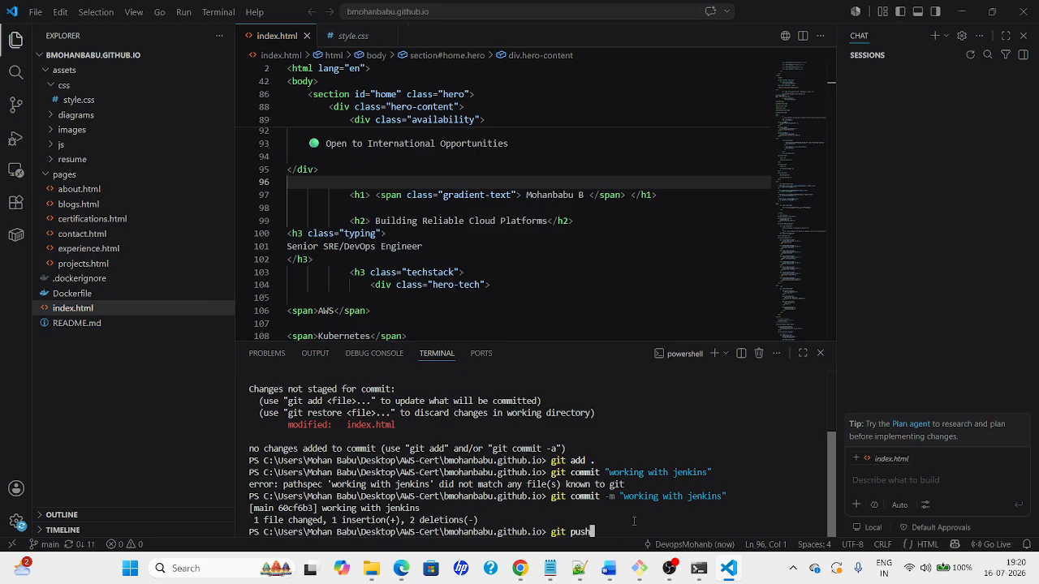
{"action": "type", "text": " orign main"}
{"action": "key", "text": "Return"}
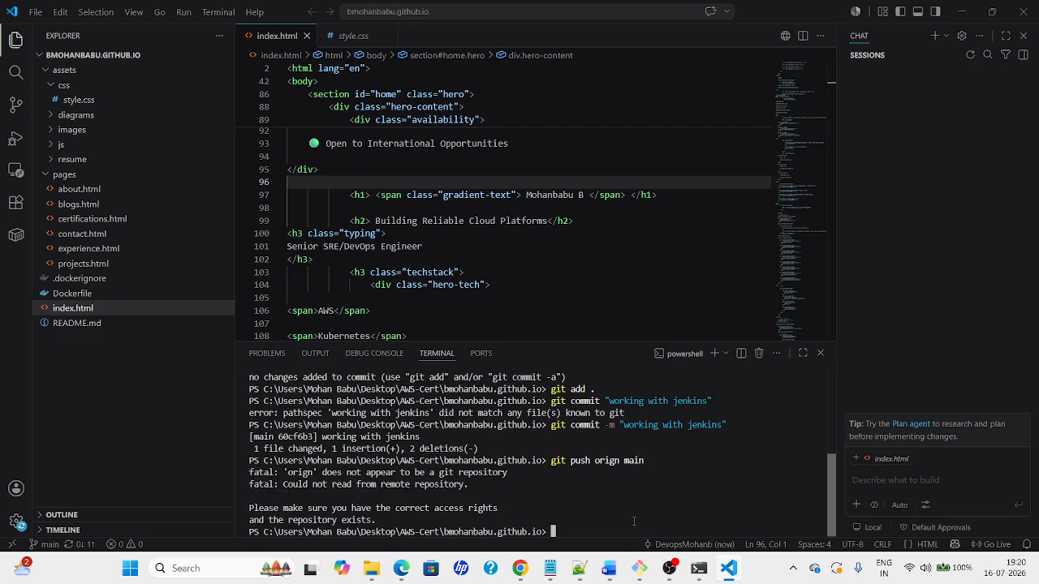
{"action": "key", "text": "Up"}
{"action": "key", "text": "Left"}
{"action": "key", "text": "Left"}
{"action": "key", "text": "Left"}
{"action": "key", "text": "Left"}
{"action": "key", "text": "Left"}
{"action": "key", "text": "Left"}
{"action": "type", "text": "i"}
{"action": "key", "text": "Return"}
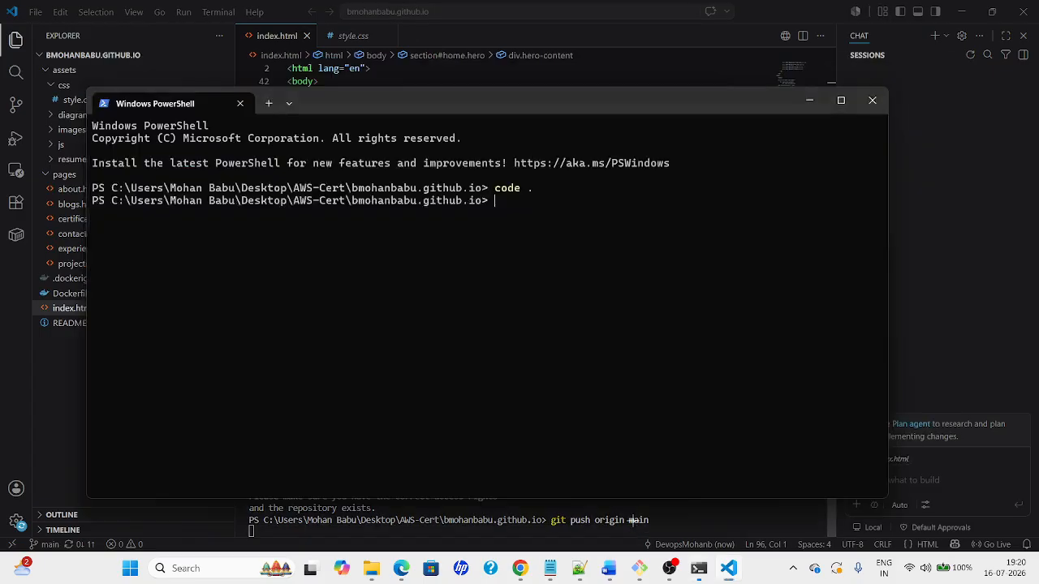
{"action": "left_click", "coordinate": [633, 520]}
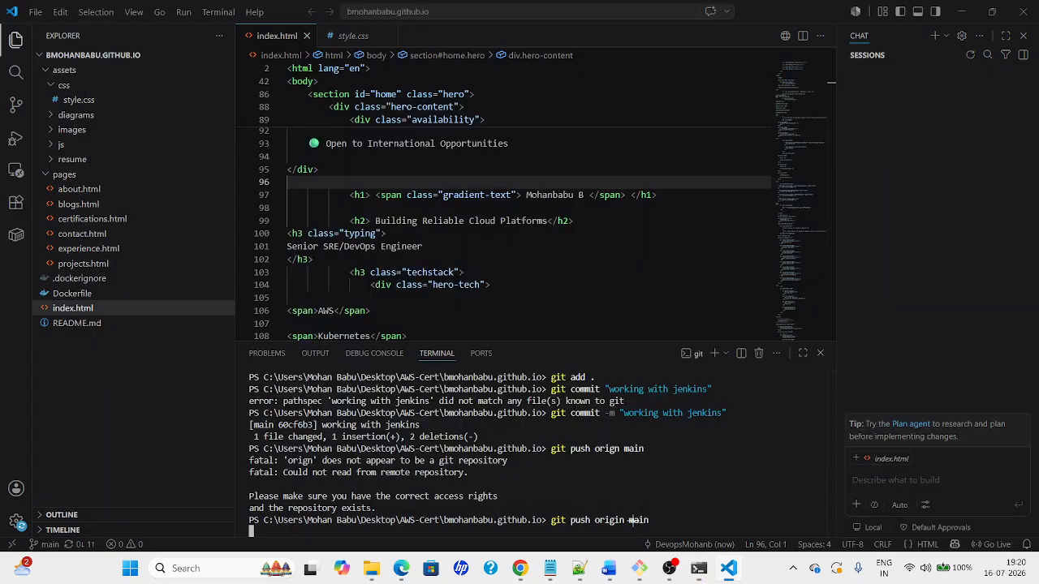
View Parameter-1 build #4, then return to the job page and highlight the Permalinks list
{"action": "key", "text": "alt+Tab"}
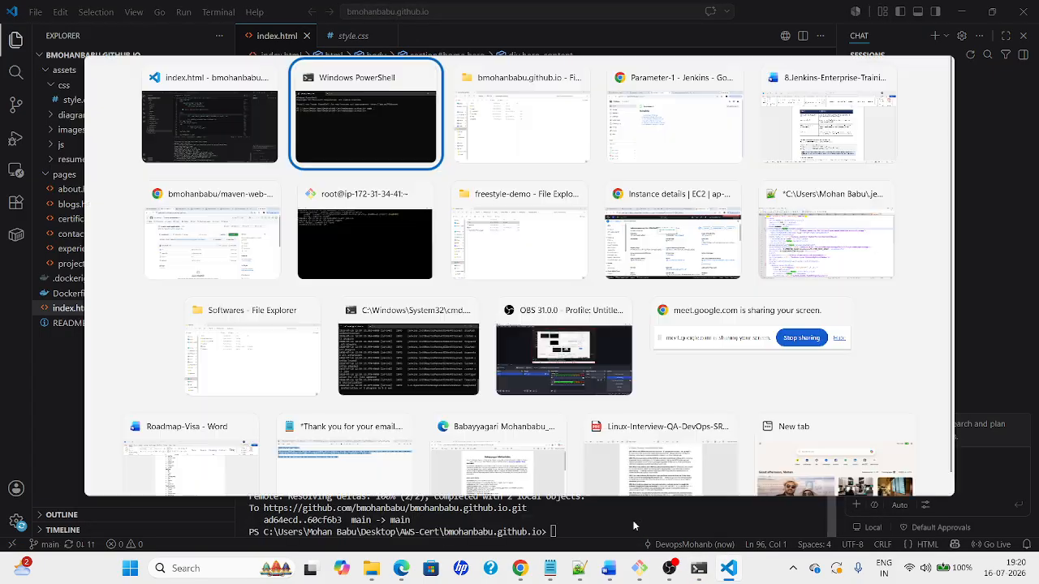
{"action": "key", "text": "alt+Tab"}
{"action": "key", "text": "alt+Tab"}
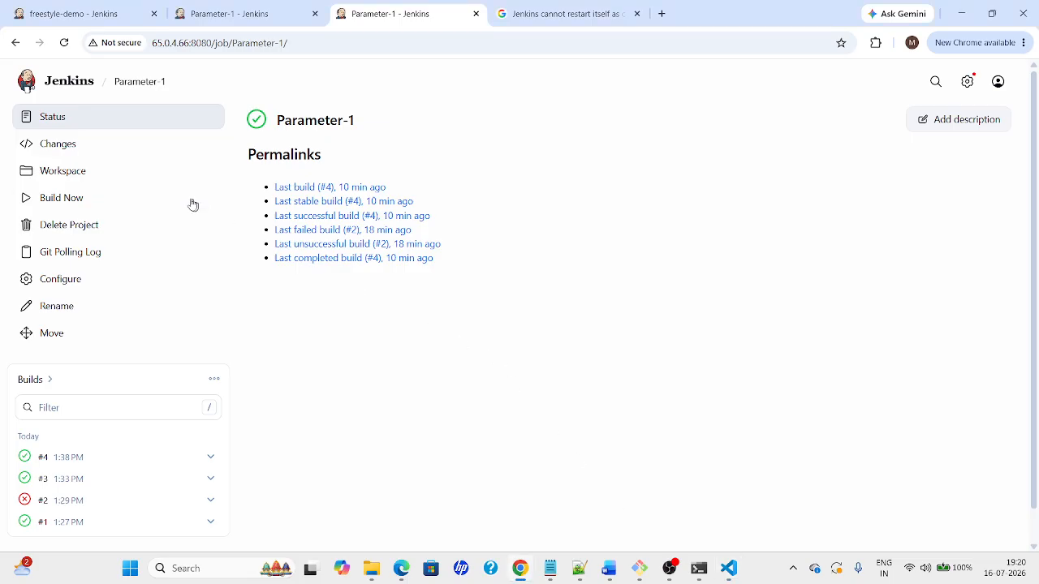
{"action": "left_click", "coordinate": [68, 96]}
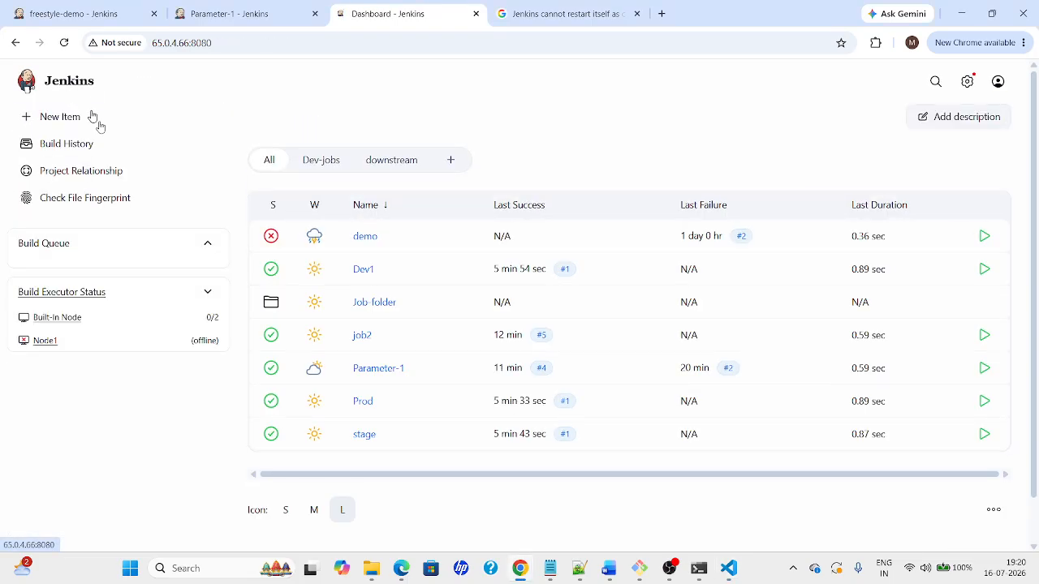
{"action": "left_click", "coordinate": [367, 369]}
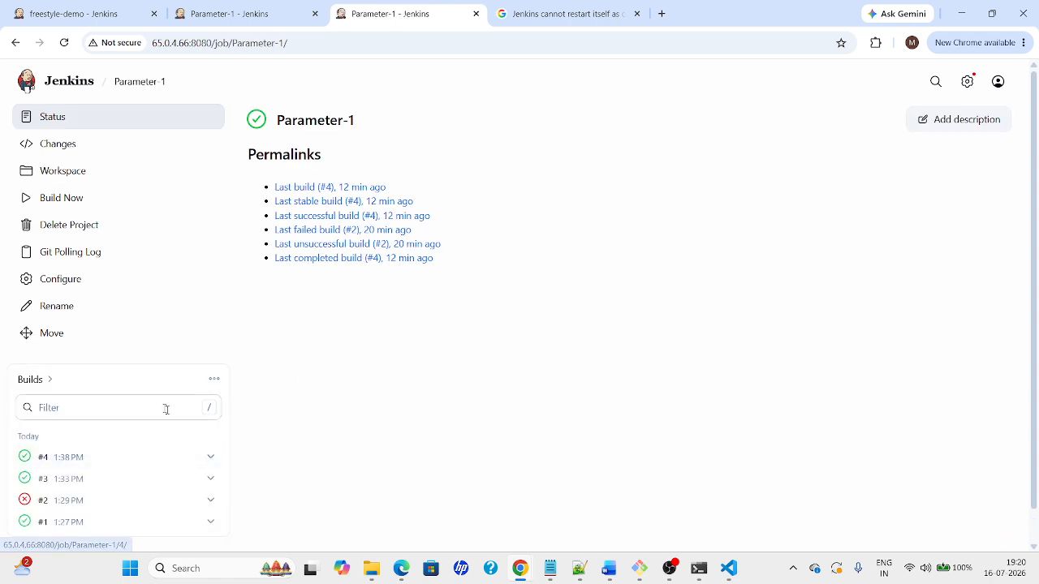
{"action": "left_click", "coordinate": [123, 459]}
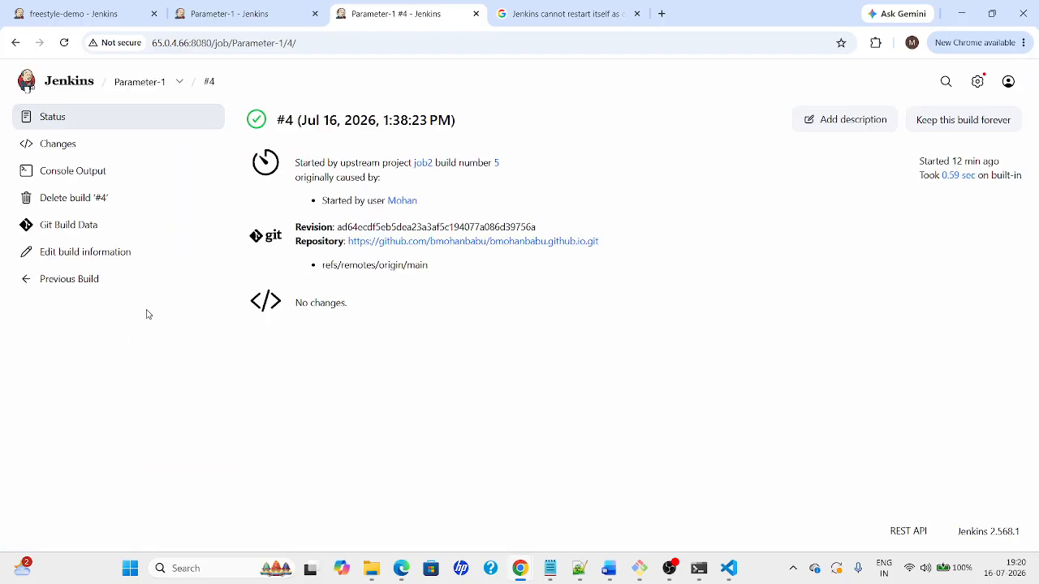
{"action": "left_click", "coordinate": [141, 82]}
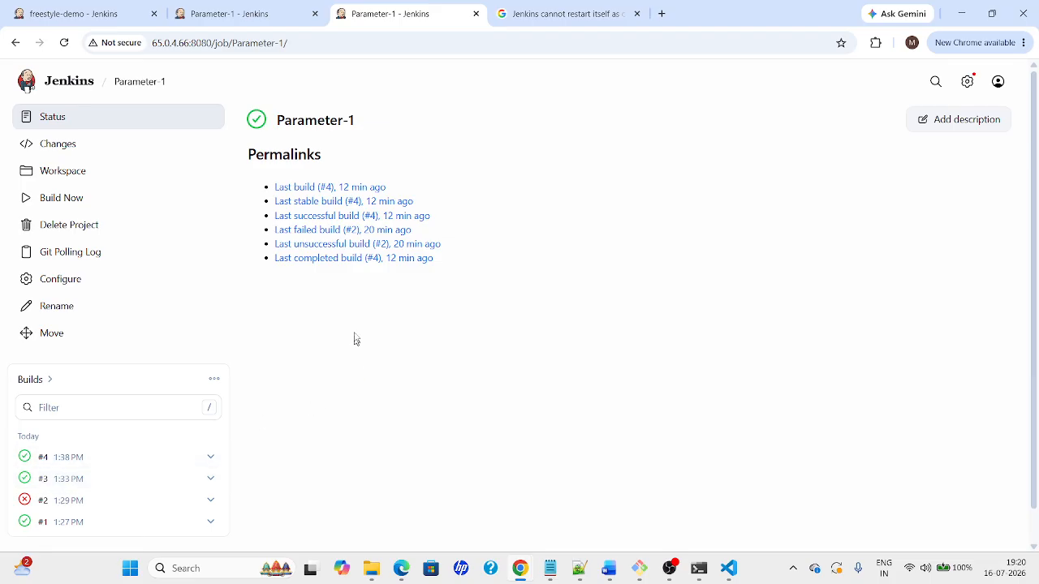
{"action": "left_click_drag", "start_coordinate": [248, 146], "coordinate": [472, 260]}
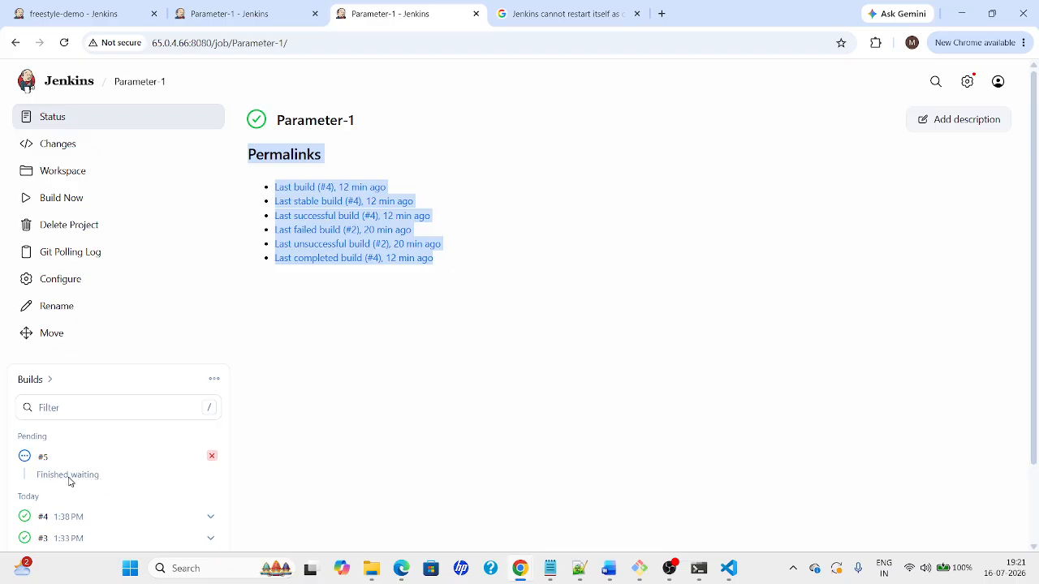
Check build #5's console output for what started it
{"action": "left_click", "coordinate": [26, 458]}
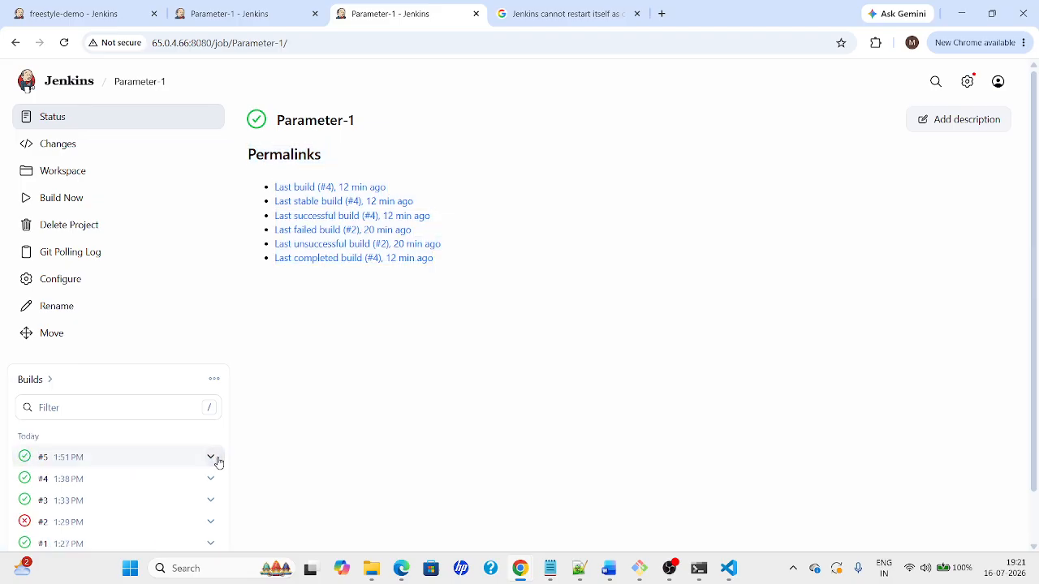
{"action": "left_click", "coordinate": [25, 459]}
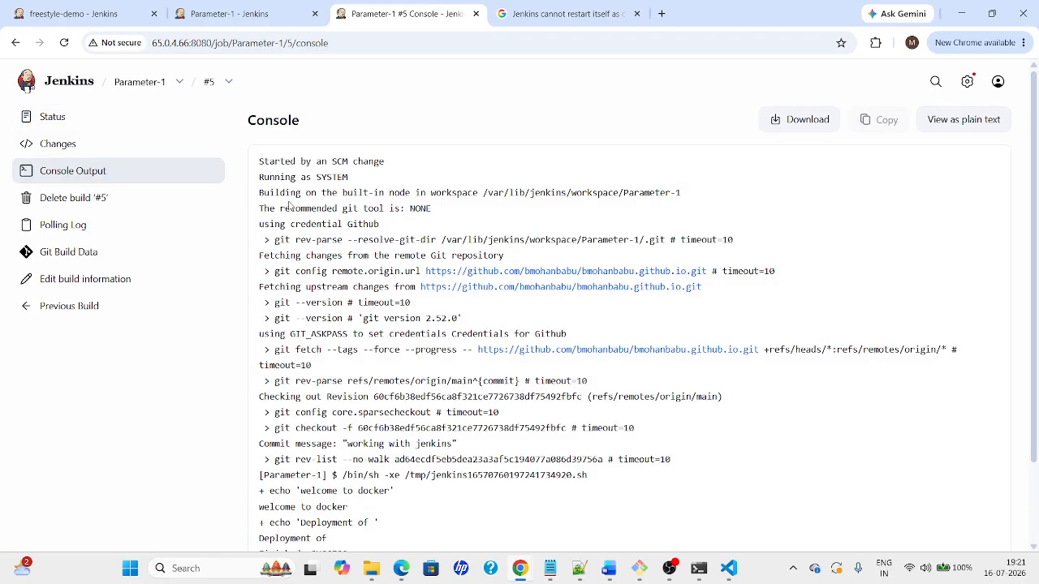
{"action": "left_click_drag", "start_coordinate": [260, 164], "coordinate": [397, 162]}
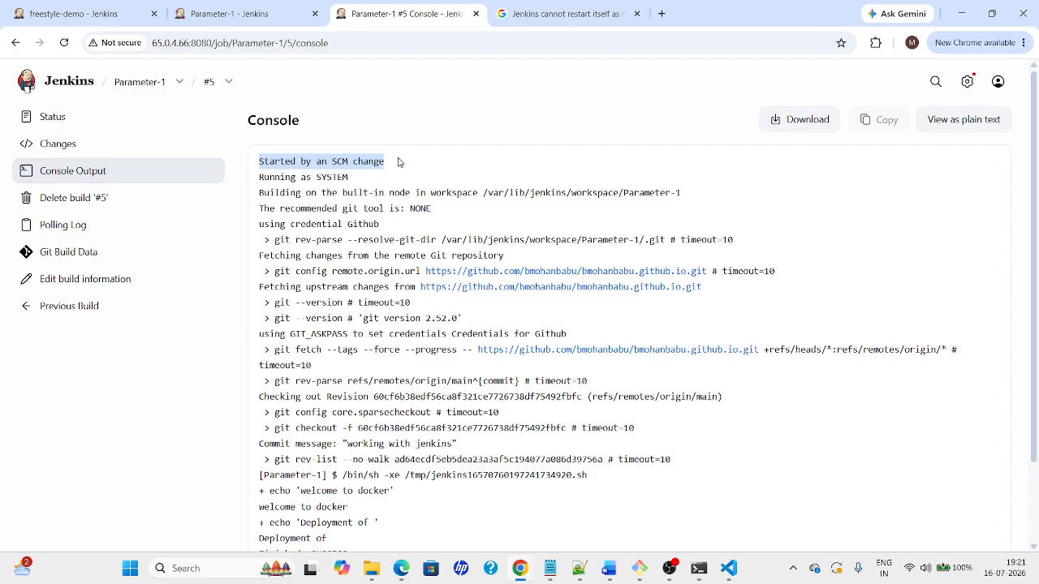
{"action": "left_click", "coordinate": [135, 83]}
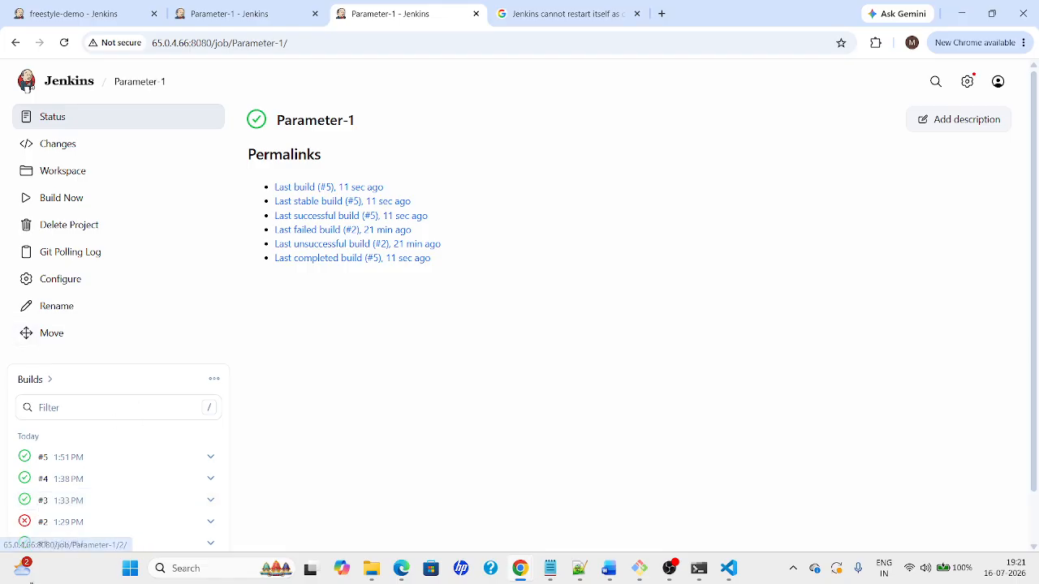
Compare who started build #3, then mark build #5's SCM-change cause and revision hash
{"action": "left_click", "coordinate": [73, 501]}
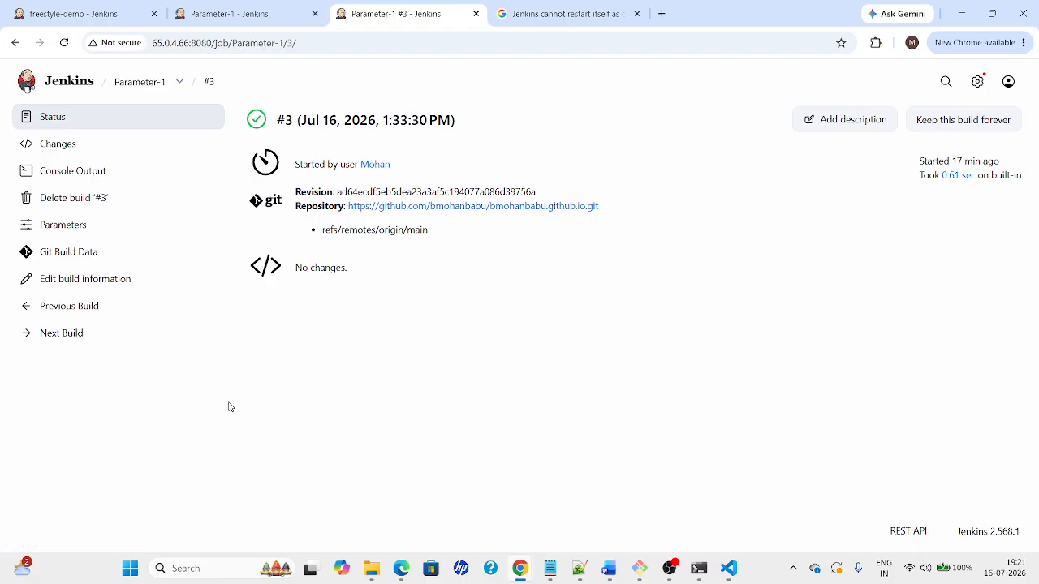
{"action": "left_click_drag", "start_coordinate": [294, 165], "coordinate": [422, 163]}
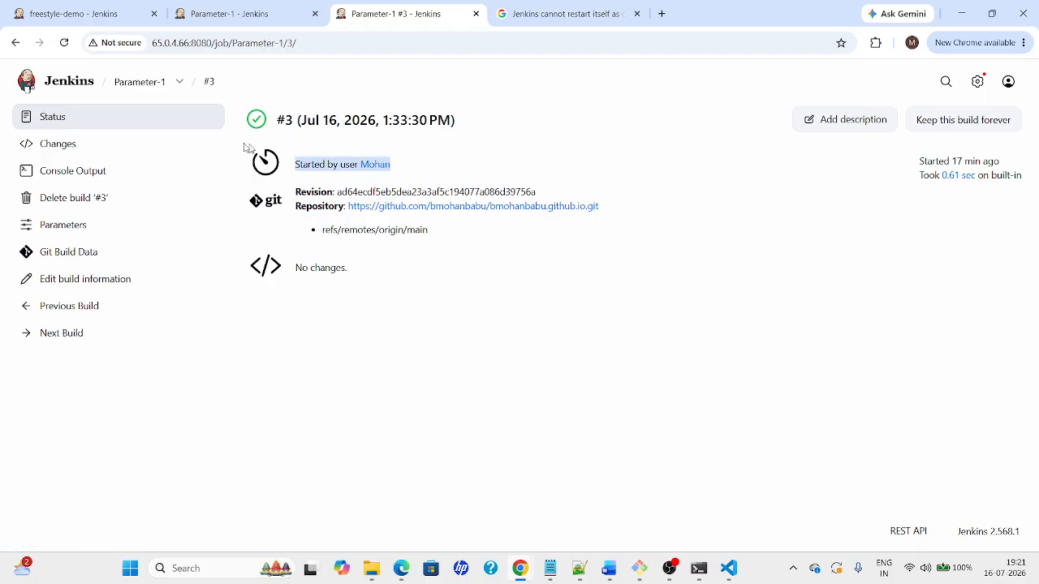
{"action": "left_click", "coordinate": [141, 84]}
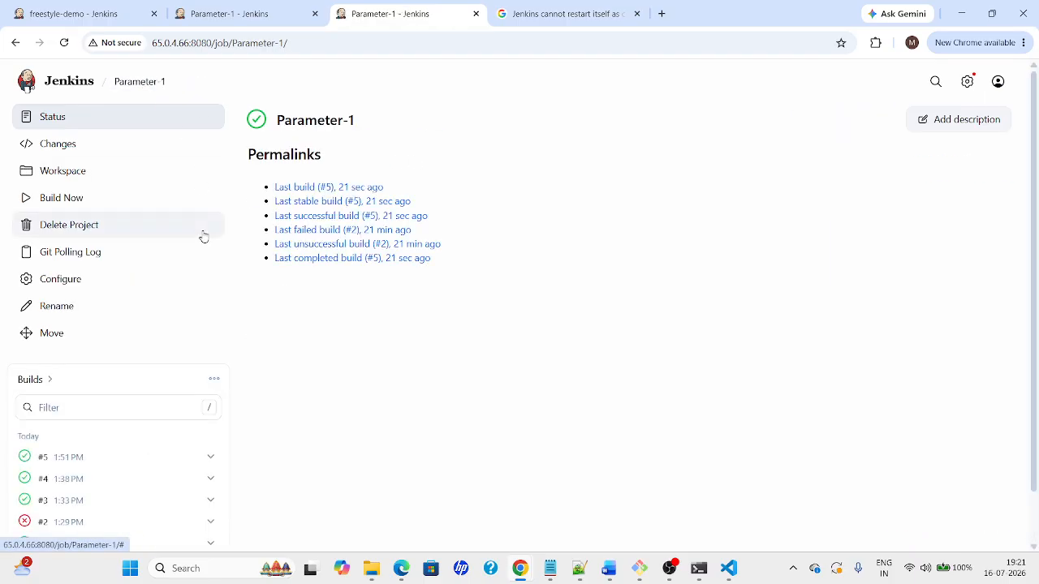
{"action": "left_click", "coordinate": [59, 459]}
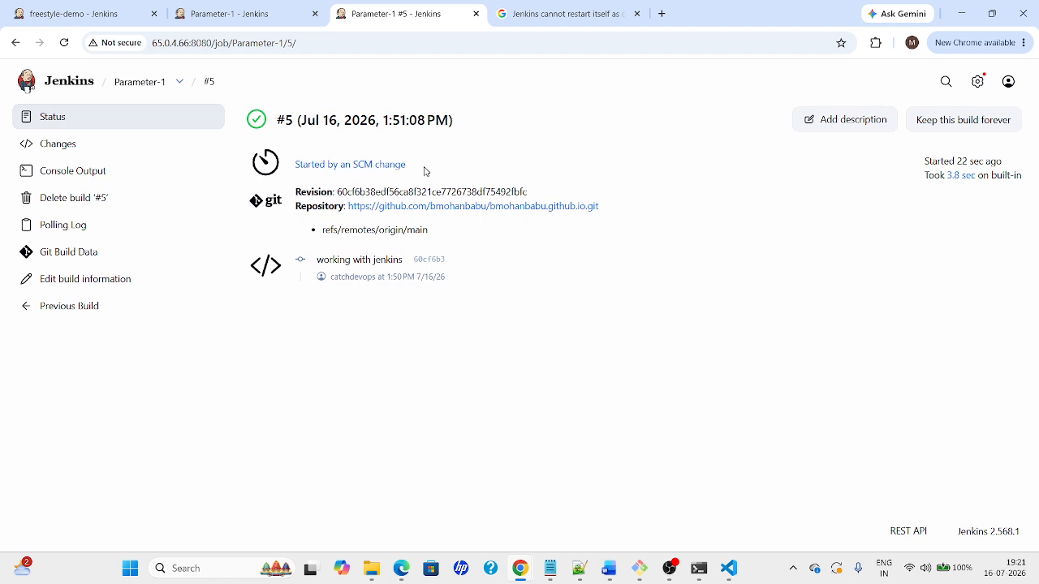
{"action": "left_click_drag", "start_coordinate": [424, 171], "coordinate": [265, 160]}
{"action": "left_click_drag", "start_coordinate": [337, 193], "coordinate": [477, 192]}
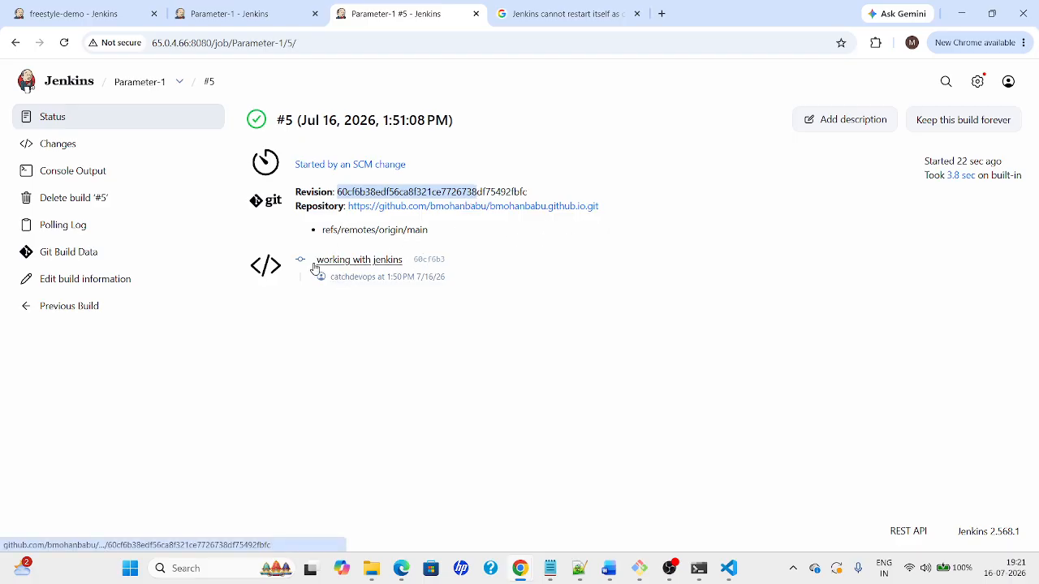
View the commit author's Jenkins user profile, then go back to build #5
{"action": "left_click", "coordinate": [372, 280]}
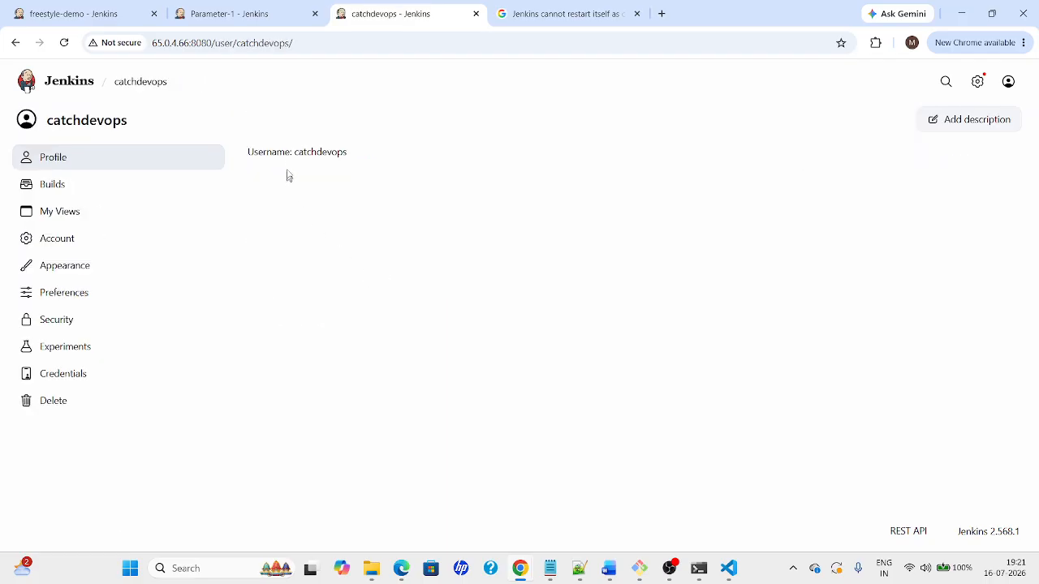
{"action": "left_click_drag", "start_coordinate": [297, 152], "coordinate": [375, 150]}
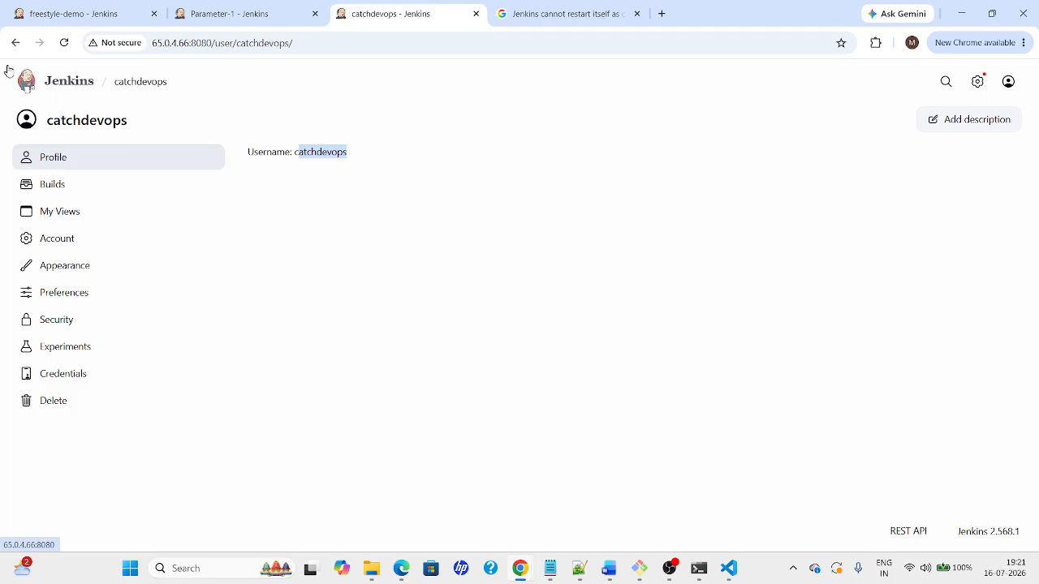
{"action": "left_click", "coordinate": [16, 42]}
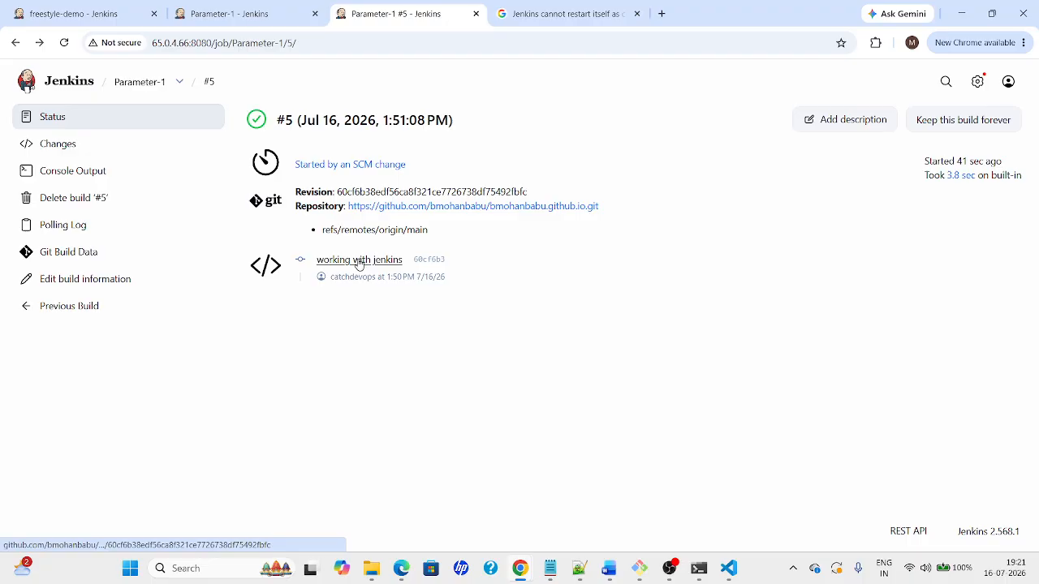
Open the 'working with jenkins' commit on GitHub, then build #5's polling log
{"action": "left_click", "coordinate": [1008, 81]}
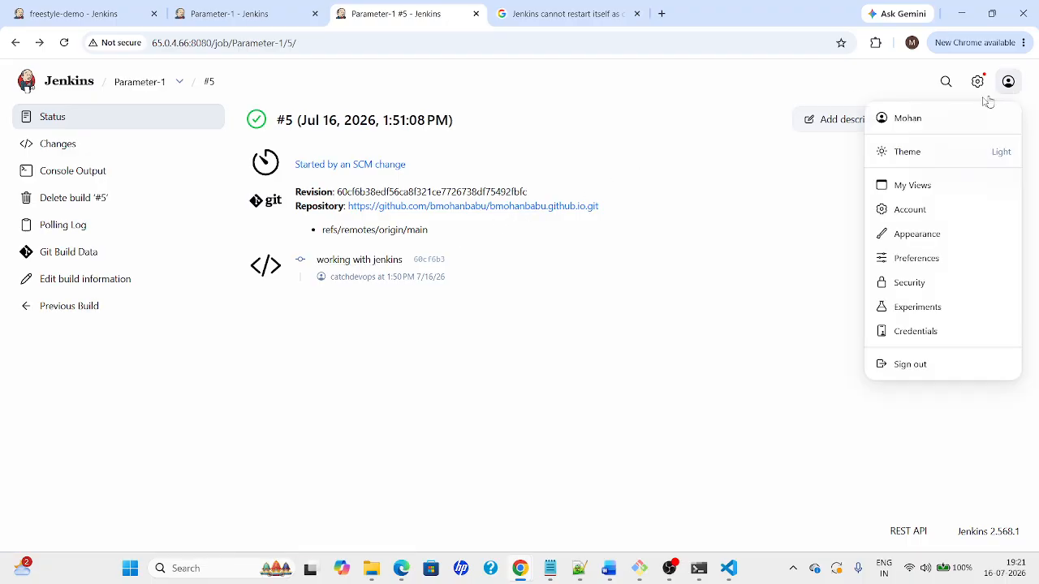
{"action": "left_click", "coordinate": [344, 259]}
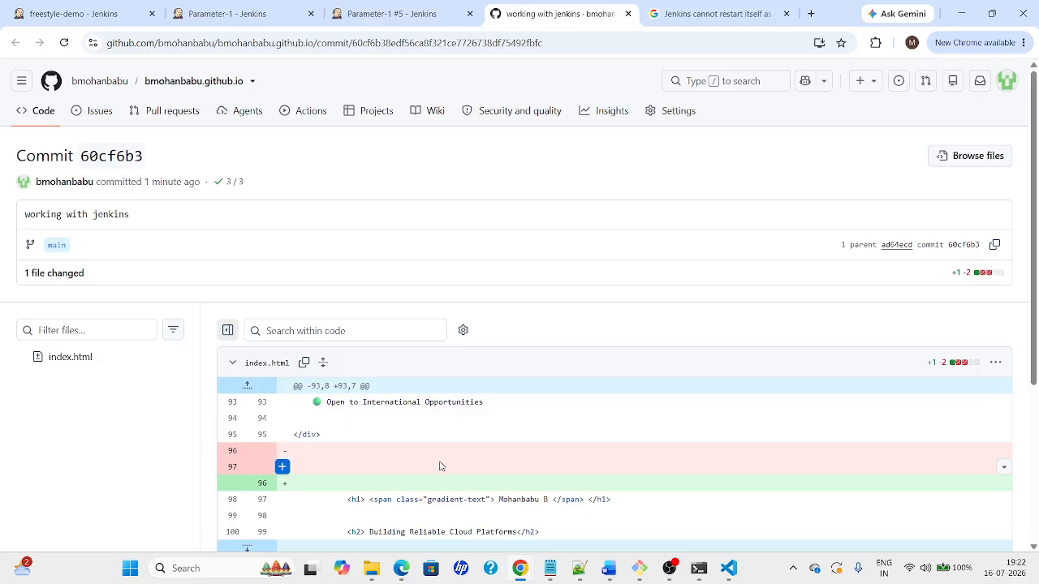
{"action": "left_click", "coordinate": [425, 10]}
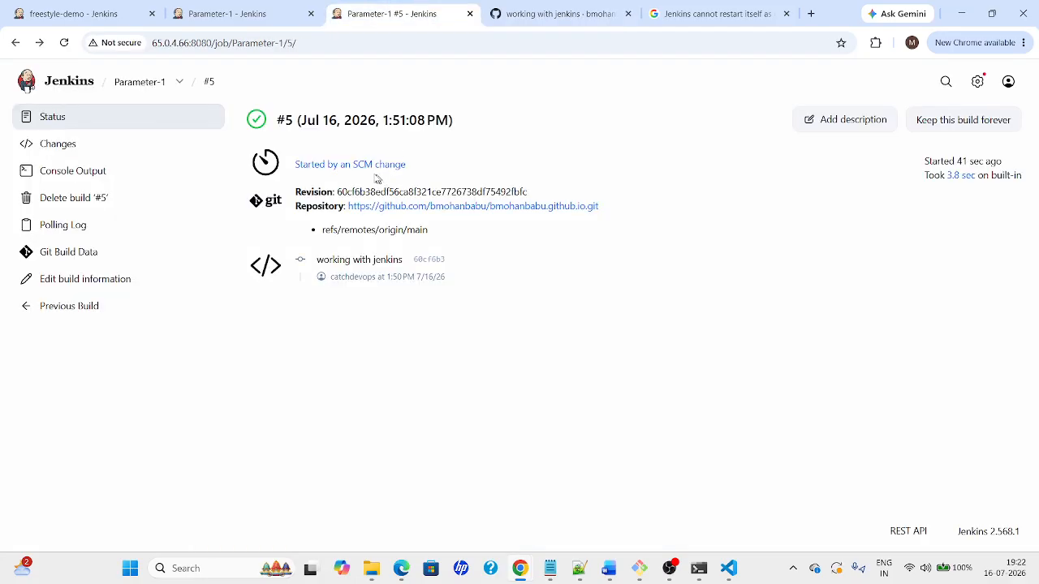
{"action": "left_click", "coordinate": [337, 169]}
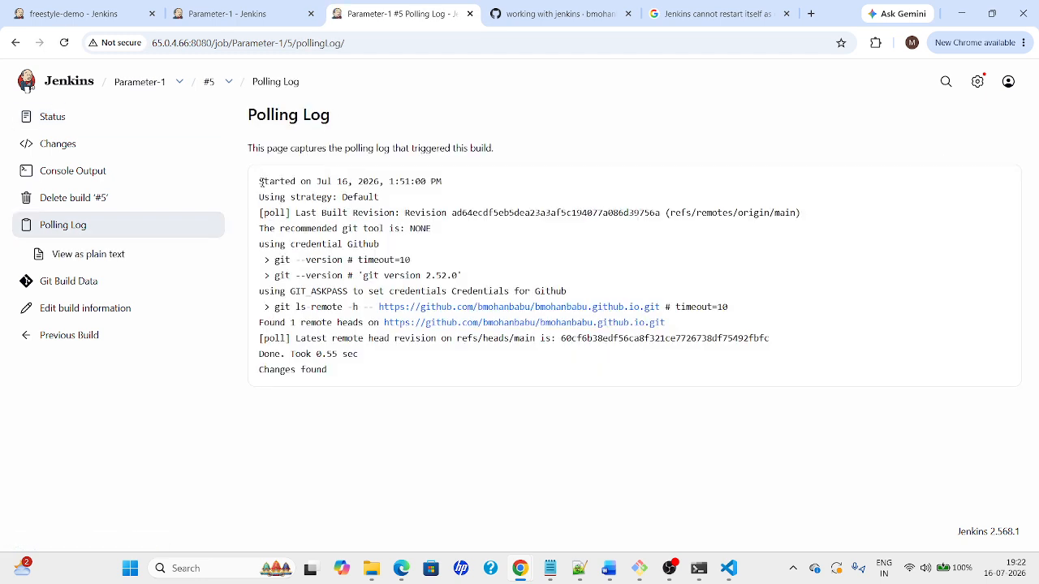
Mark the polling log lines reporting the new remote revision, then return to Parameter-1
{"action": "left_click_drag", "start_coordinate": [262, 182], "coordinate": [465, 251]}
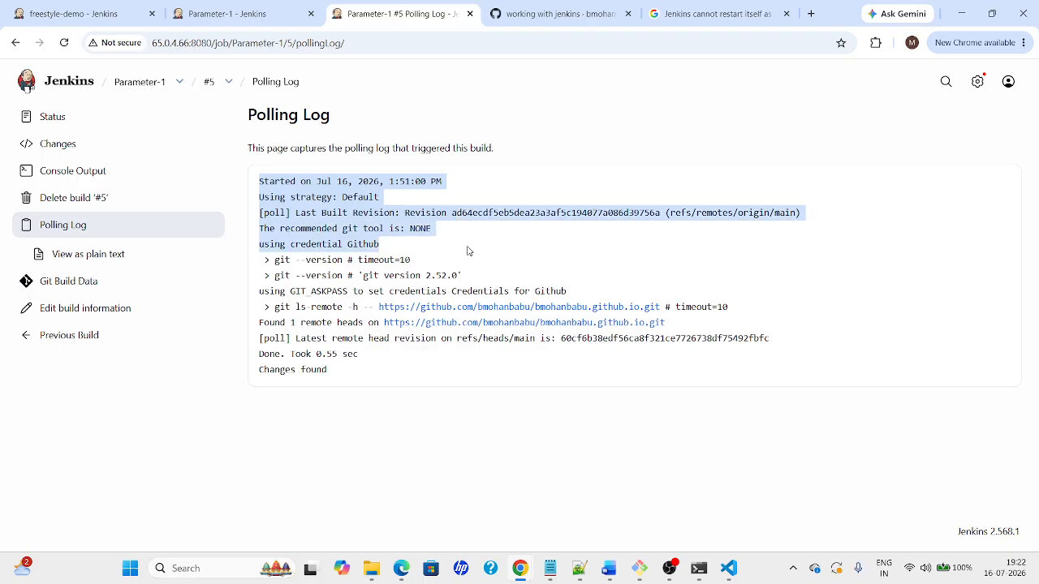
{"action": "left_click", "coordinate": [347, 236]}
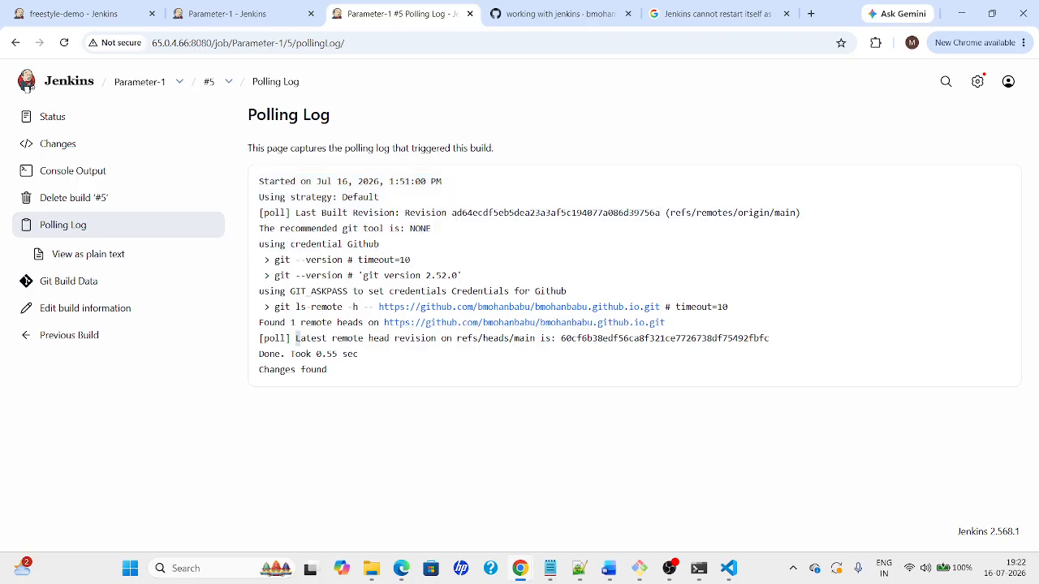
{"action": "left_click_drag", "start_coordinate": [297, 337], "coordinate": [426, 376]}
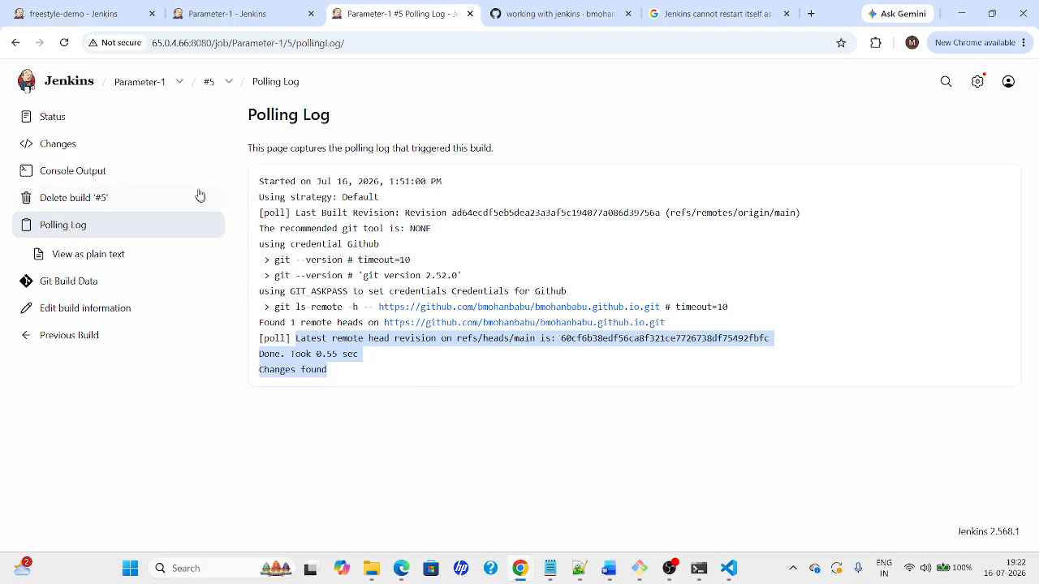
{"action": "left_click", "coordinate": [209, 81]}
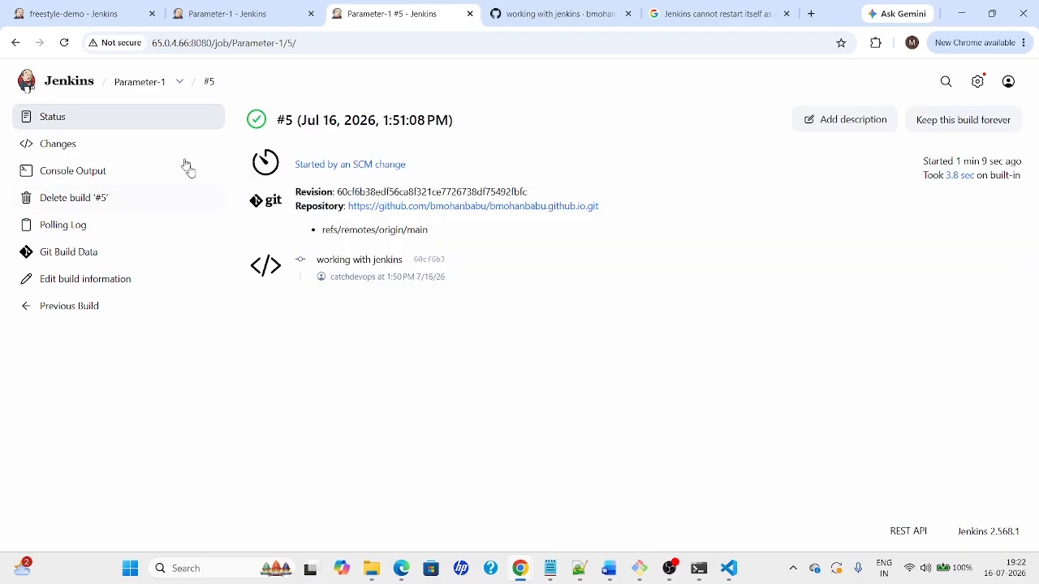
{"action": "left_click", "coordinate": [151, 90]}
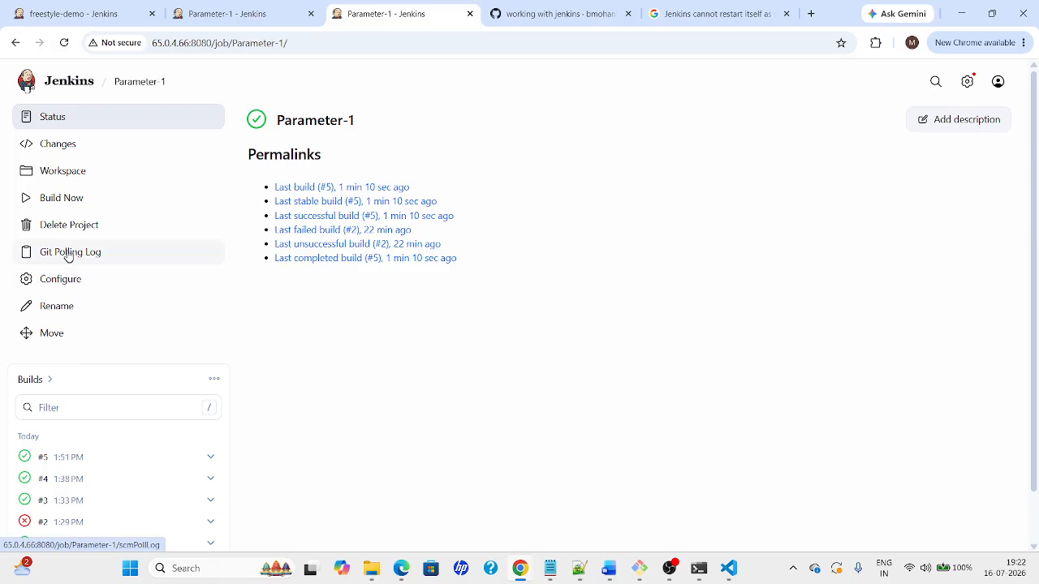
Edit the Poll SCM schedule from '* * * * *' to '* H * * *'
{"action": "left_click", "coordinate": [35, 282]}
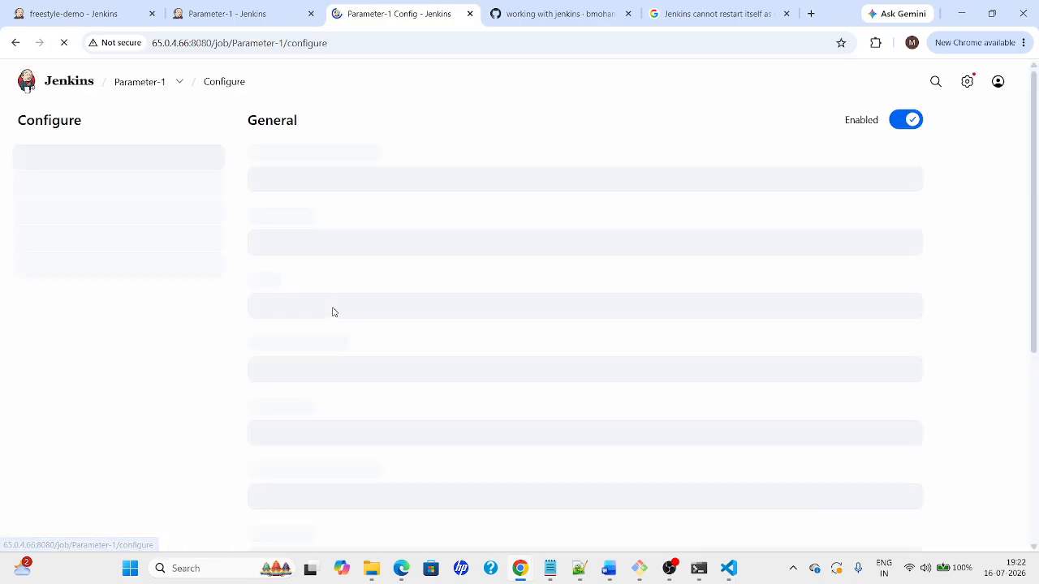
{"action": "scroll", "coordinate": [1017, 443], "scroll_direction": "down", "scroll_amount": 10}
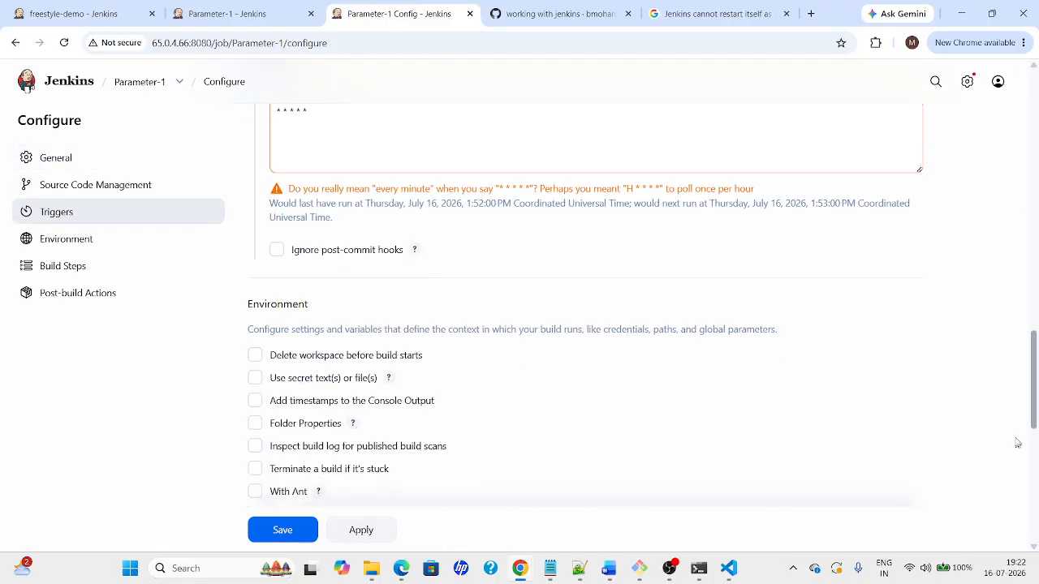
{"action": "scroll", "coordinate": [1011, 430], "scroll_direction": "up", "scroll_amount": 2}
{"action": "left_click", "coordinate": [290, 260]}
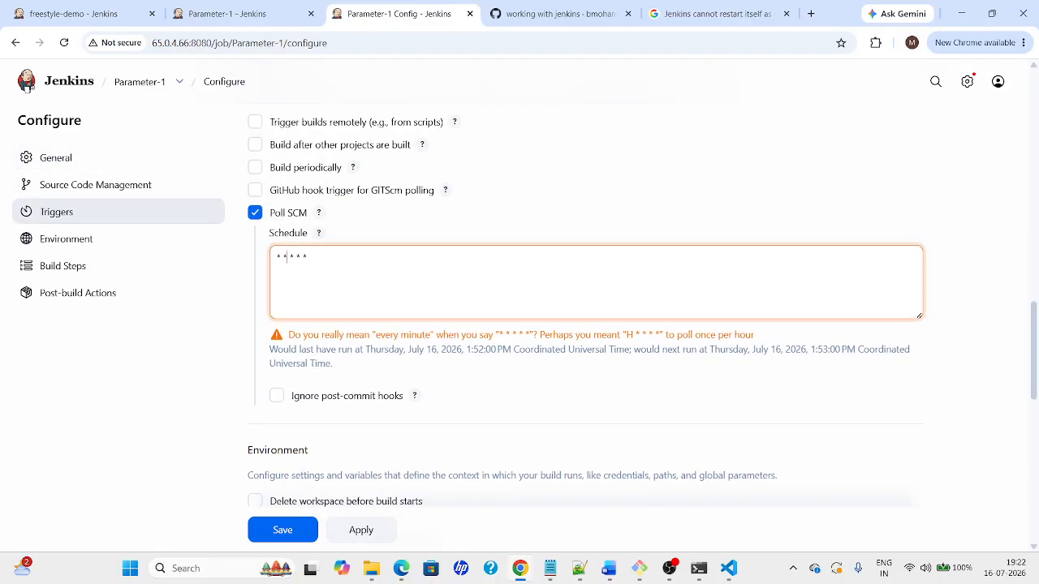
{"action": "type", "text": "1"}
{"action": "left_click", "coordinate": [558, 404]}
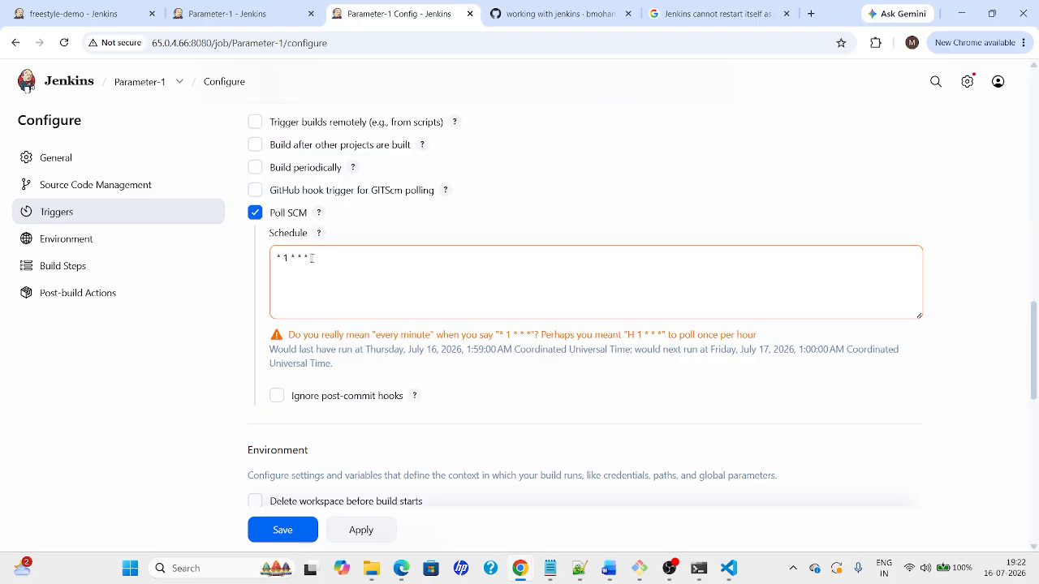
{"action": "left_click", "coordinate": [286, 258]}
{"action": "key", "text": "BackSpace"}
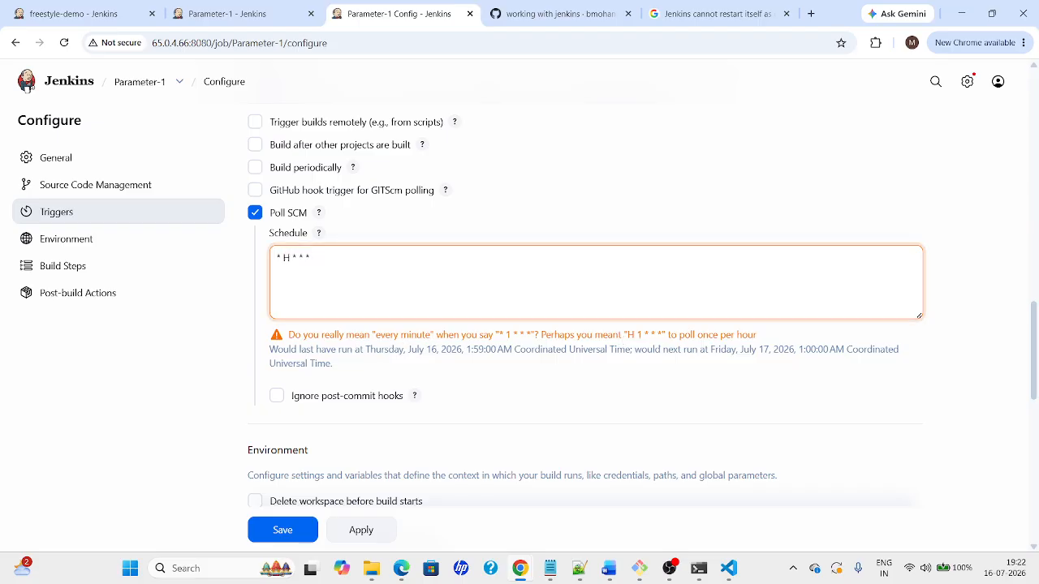
{"action": "left_click", "coordinate": [577, 388]}
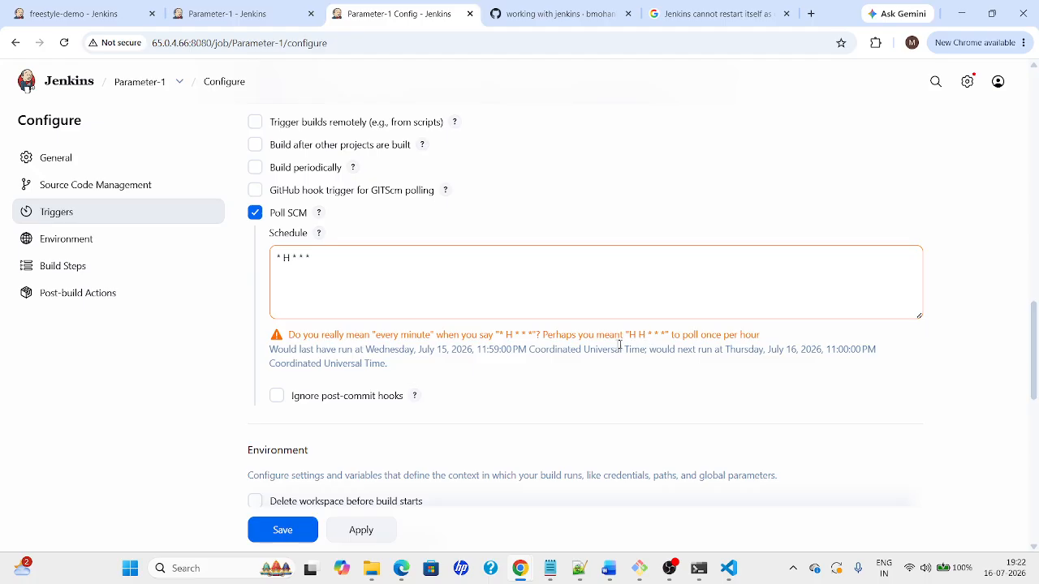
Load crontab.guru in a new tab and replace its expression with * * * * *
{"action": "left_click", "coordinate": [810, 14]}
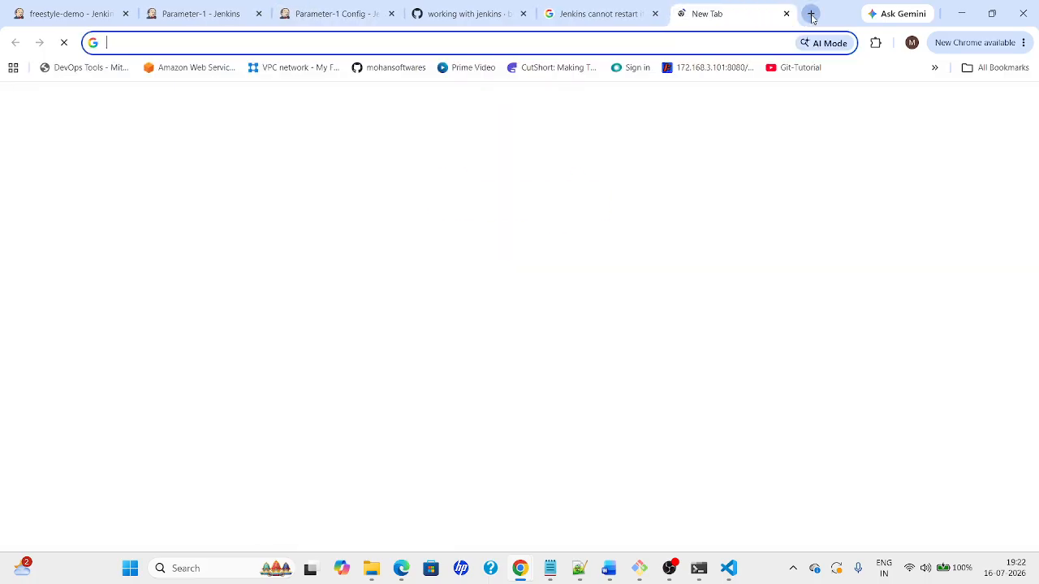
{"action": "type", "text": "cron"}
{"action": "key", "text": "Return"}
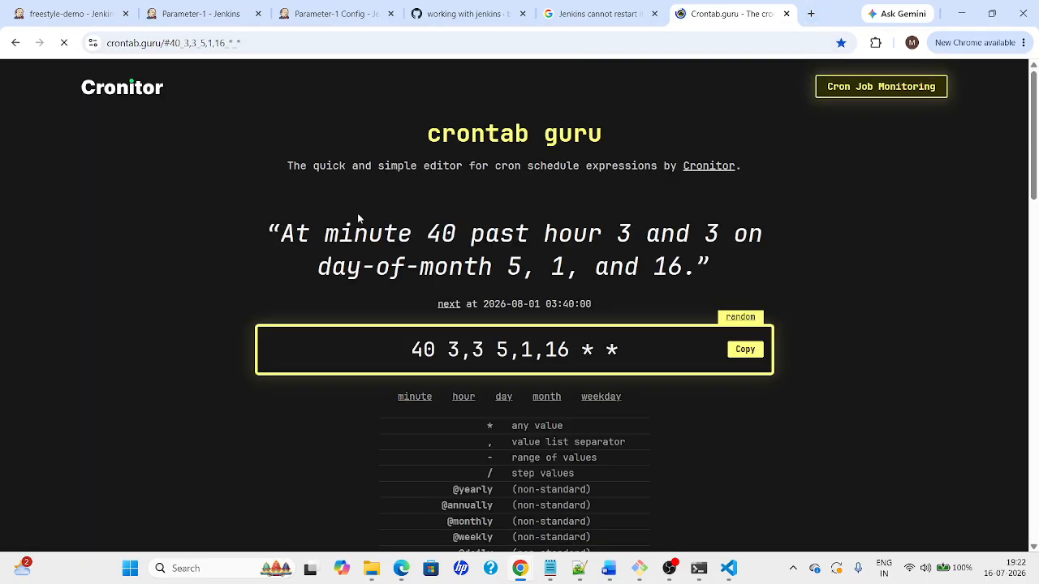
{"action": "left_click", "coordinate": [692, 353]}
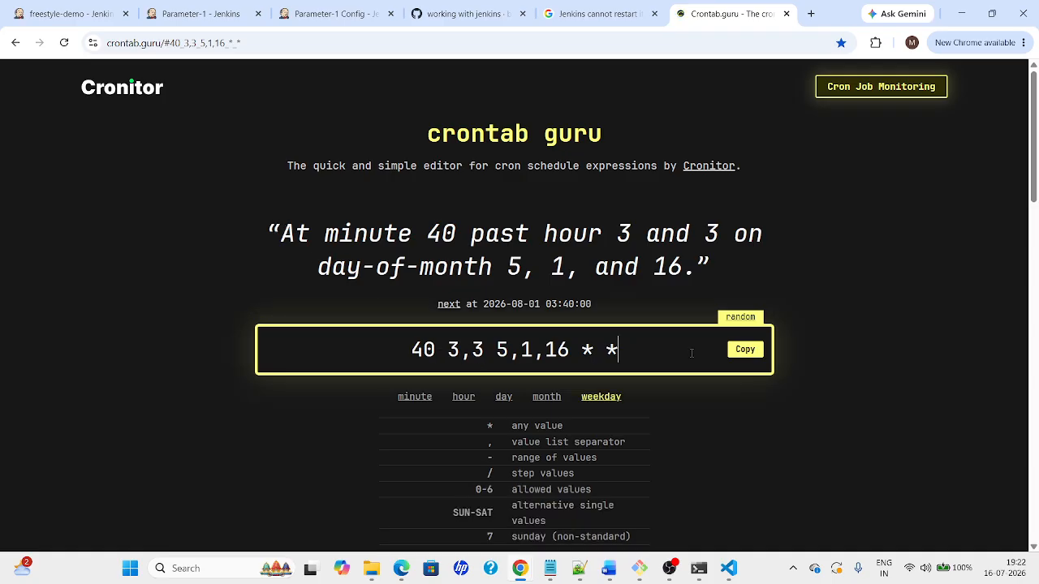
{"action": "key", "text": "ctrl+a"}
{"action": "key", "text": "BackSpace"}
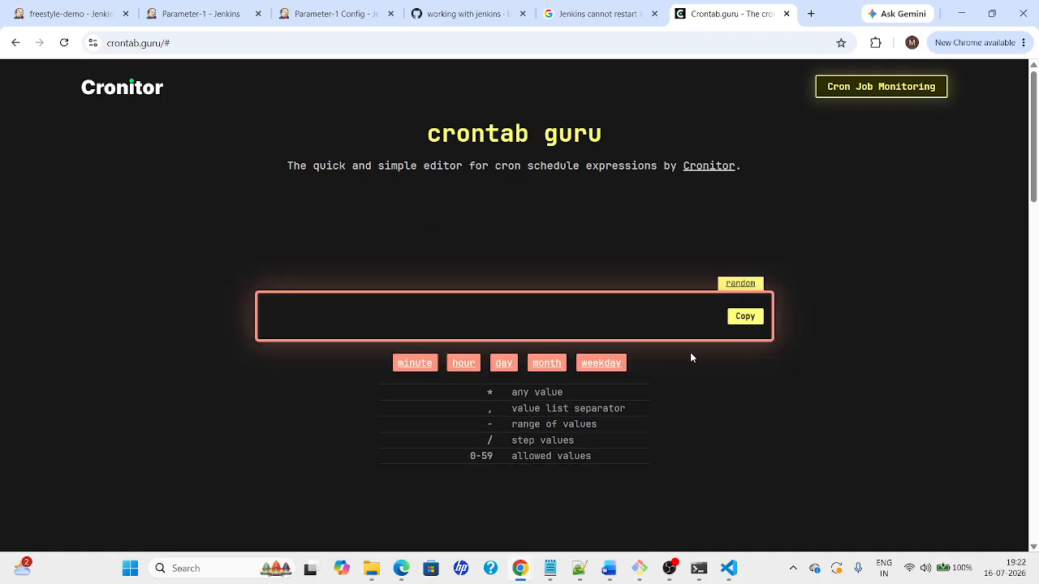
{"action": "type", "text": "* 8 *"}
{"action": "key", "text": "BackSpace"}
{"action": "key", "text": "BackSpace"}
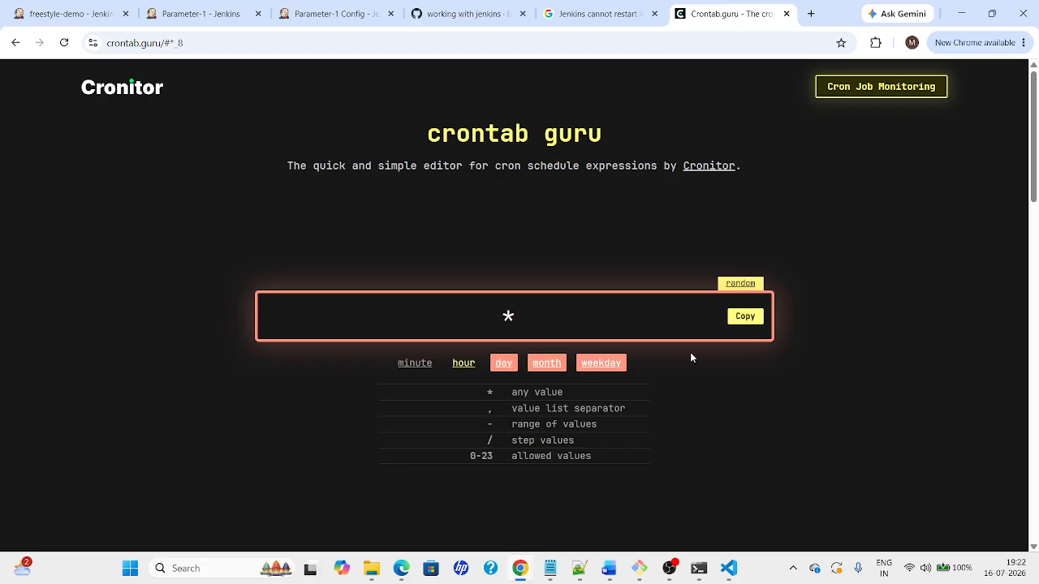
{"action": "type", "text": "* *"}
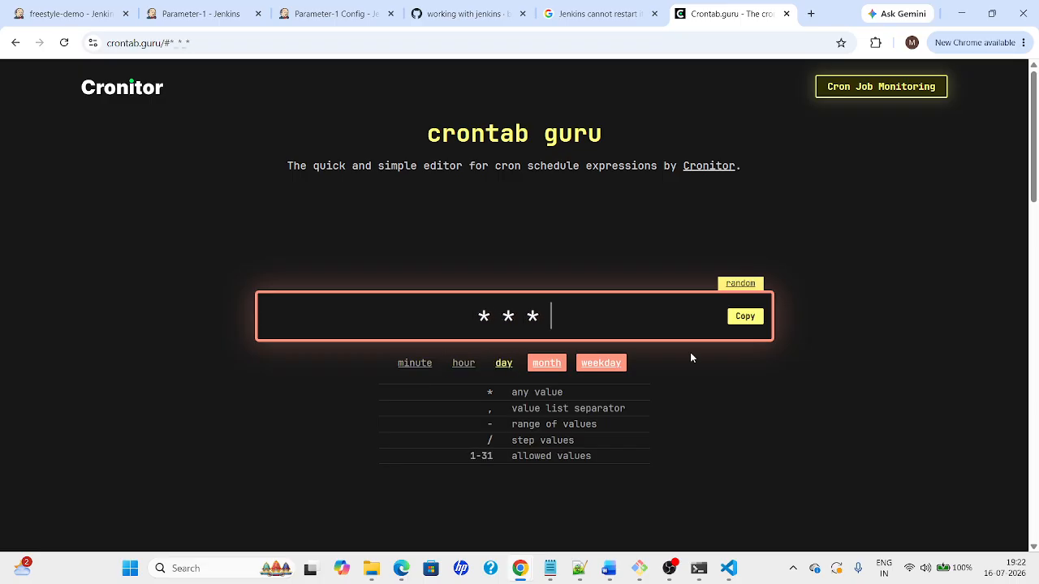
{"action": "type", "text": " * *"}
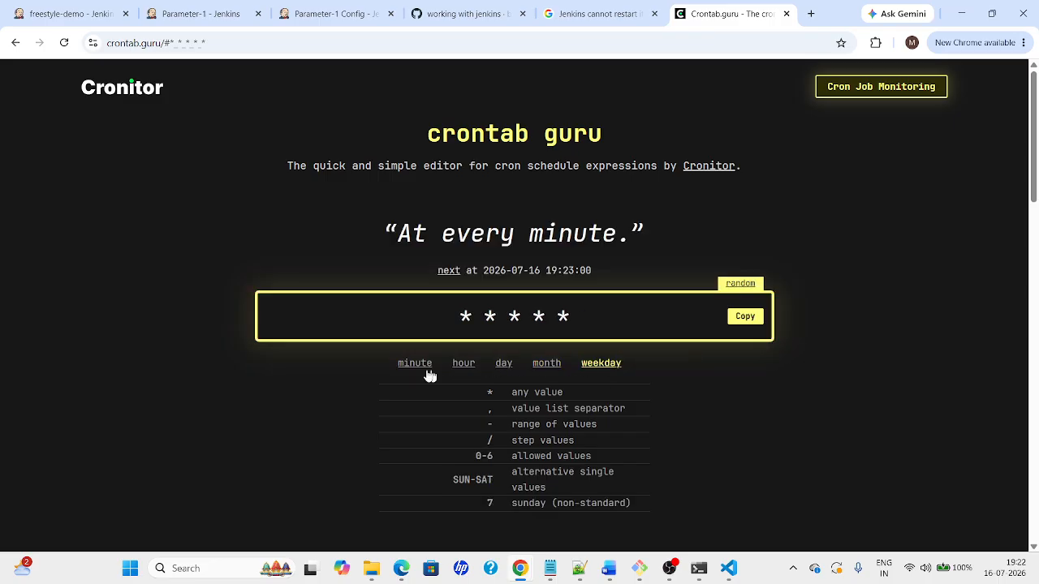
Try 1 in the minute field and 1 and /1 in the hour field, restoring both to *
{"action": "left_click", "coordinate": [398, 365]}
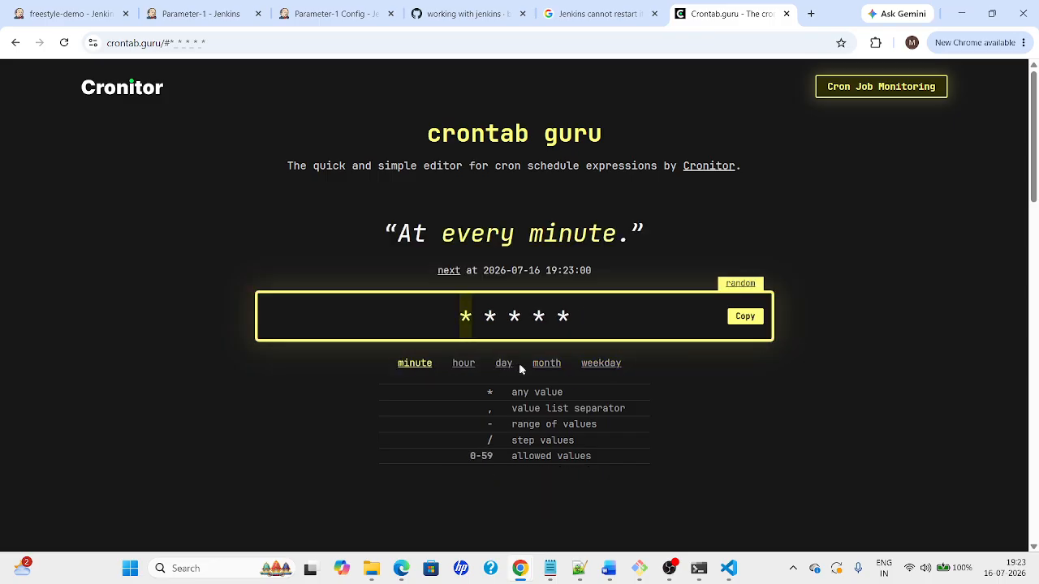
{"action": "double_click", "coordinate": [464, 319]}
{"action": "type", "text": "1"}
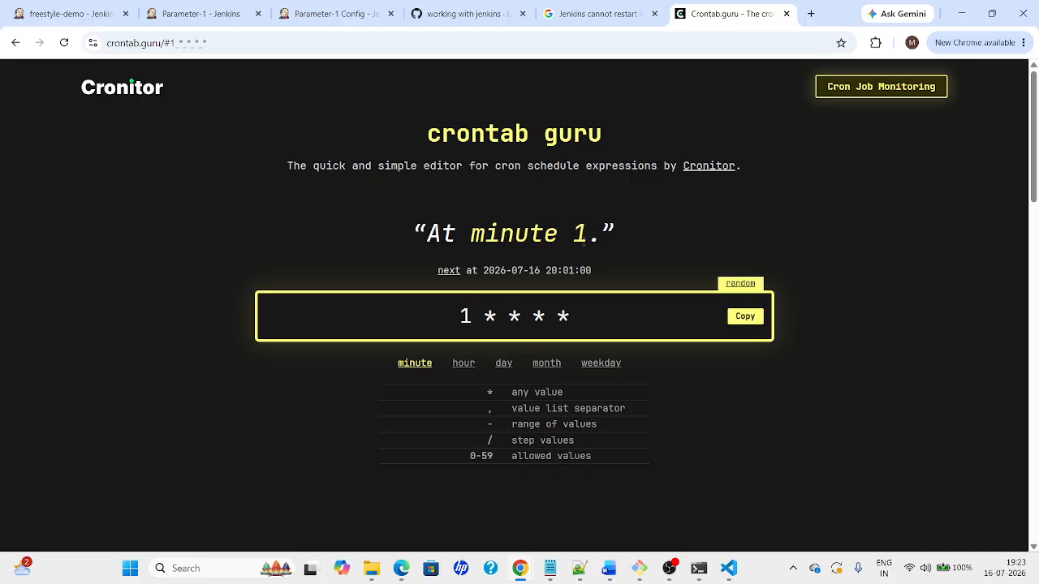
{"action": "key", "text": "BackSpace"}
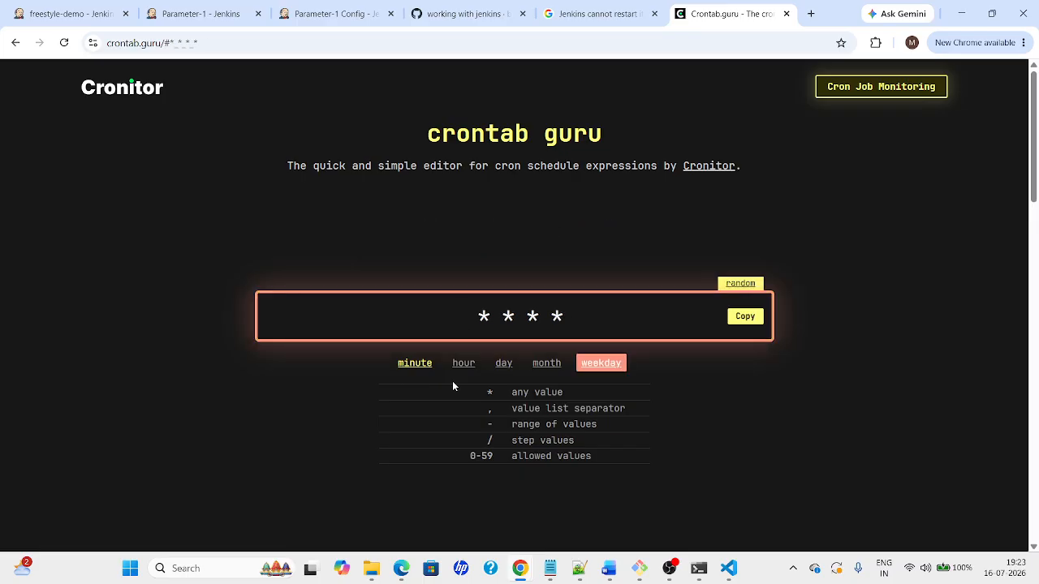
{"action": "type", "text": "*"}
{"action": "key", "text": "Right"}
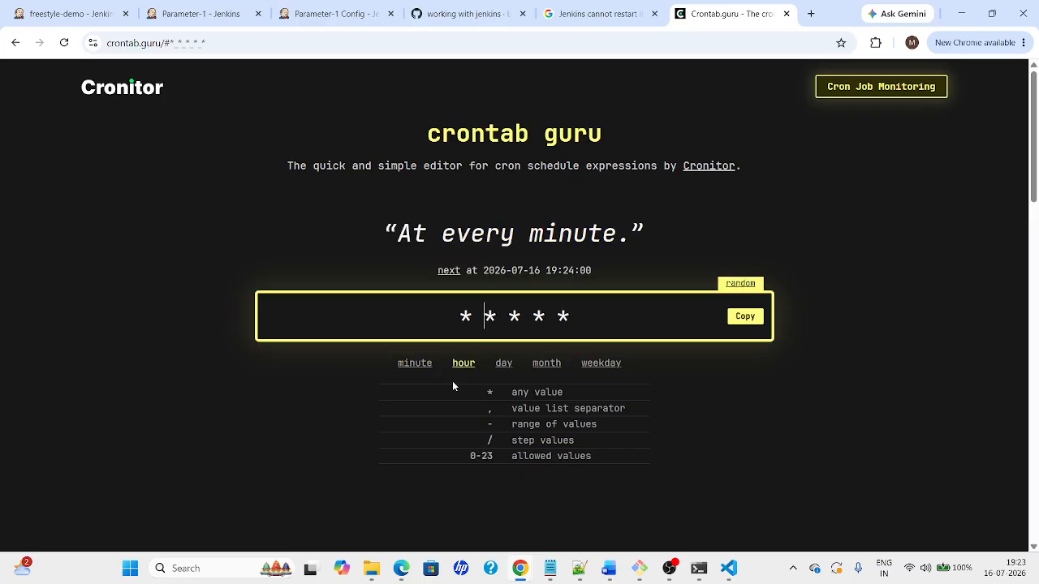
{"action": "key", "text": "Right"}
{"action": "key", "text": "BackSpace"}
{"action": "type", "text": "1"}
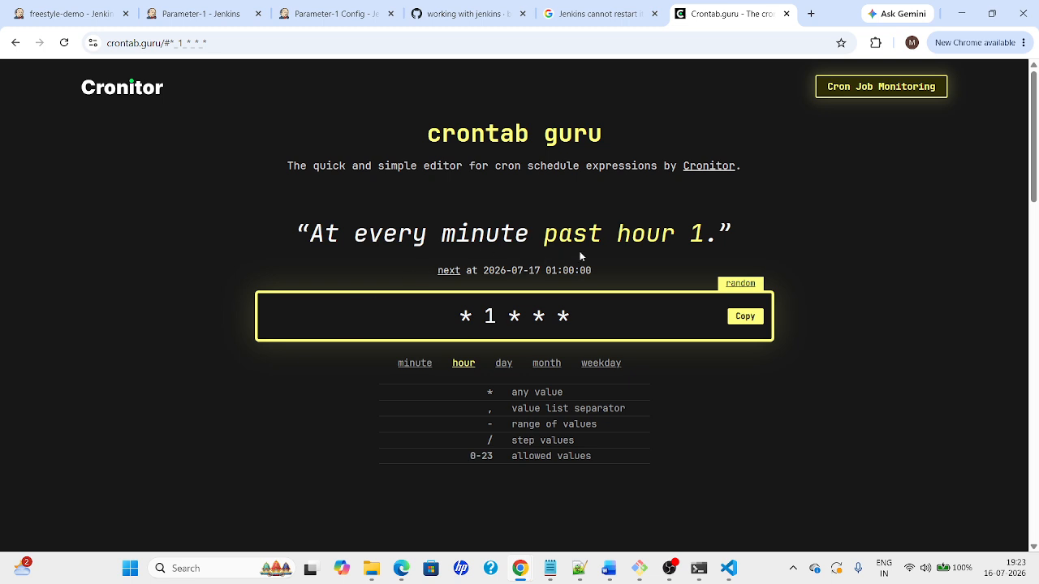
{"action": "key", "text": "BackSpace"}
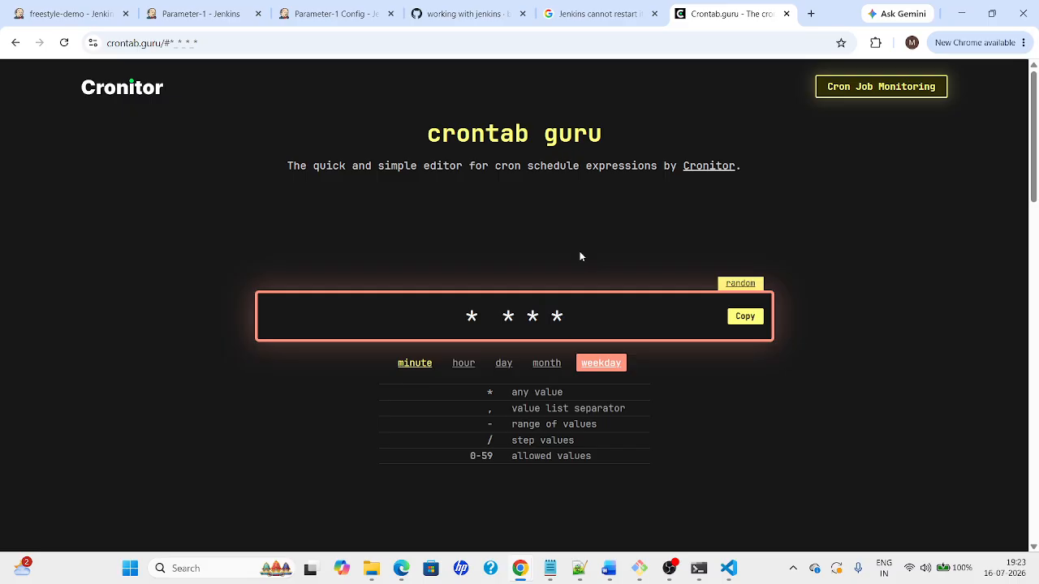
{"action": "type", "text": "/1"}
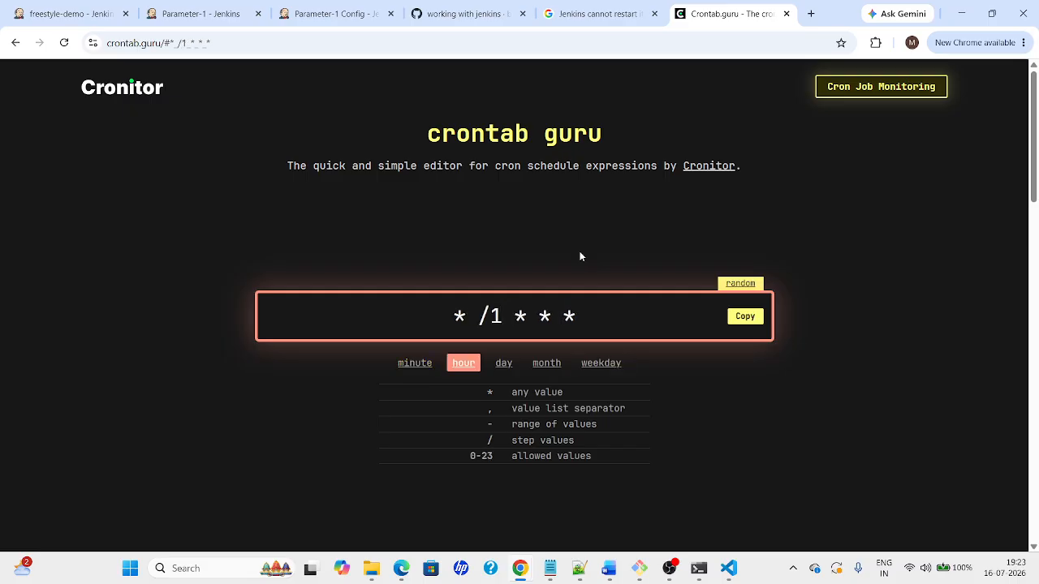
{"action": "key", "text": "BackSpace"}
{"action": "key", "text": "BackSpace"}
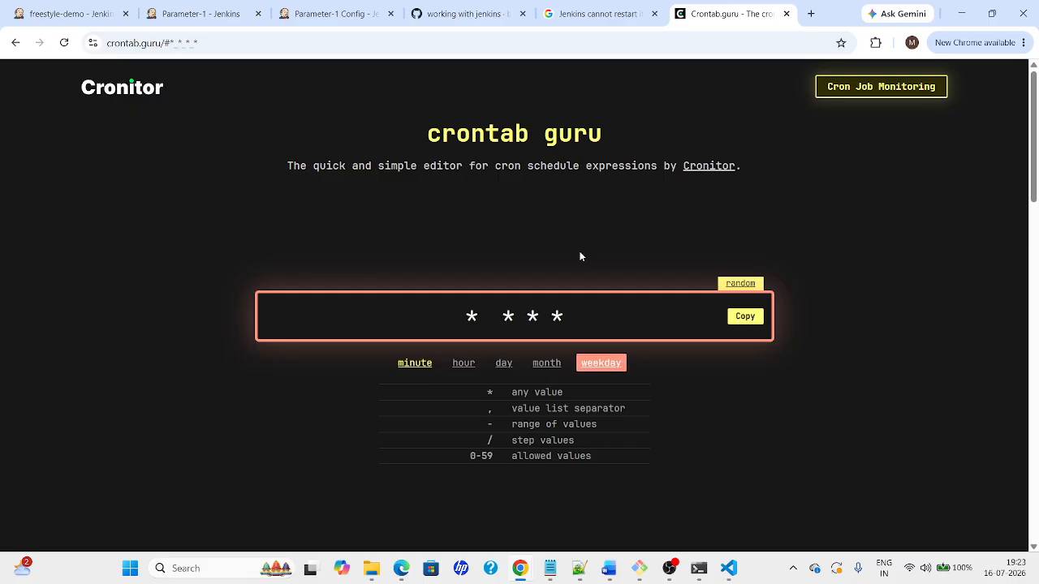
{"action": "type", "text": "*"}
Try 12 in the day field, then restore it to *
{"action": "key", "text": "Right"}
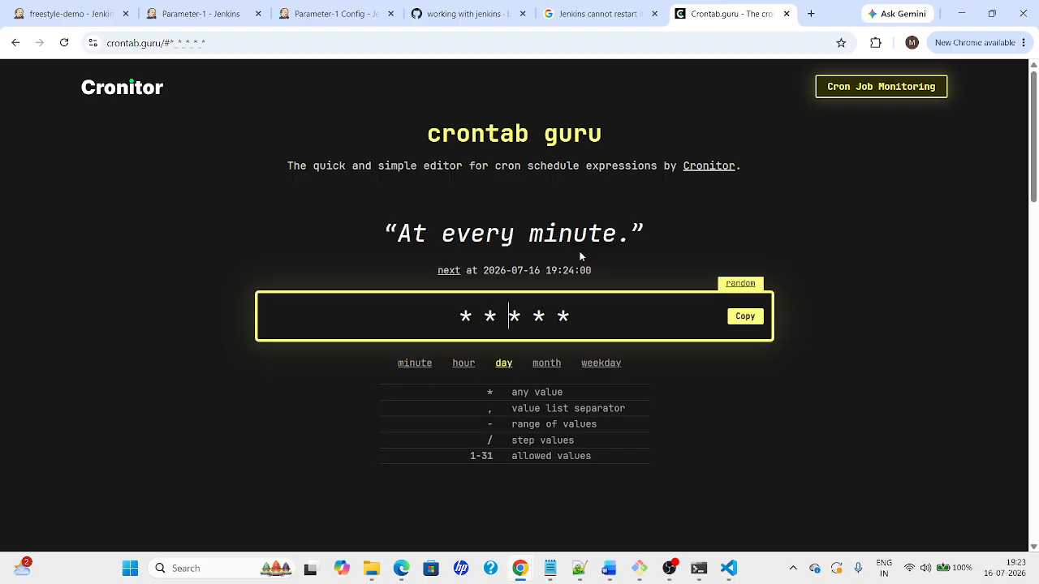
{"action": "key", "text": "Delete"}
{"action": "type", "text": "12"}
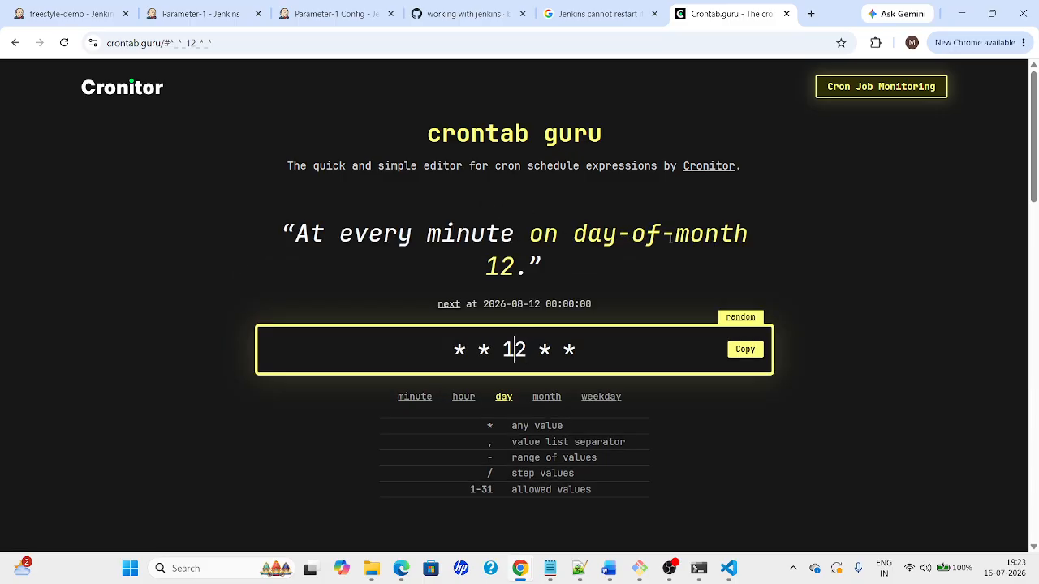
{"action": "key", "text": "BackSpace"}
{"action": "key", "text": "BackSpace"}
{"action": "type", "text": "*"}
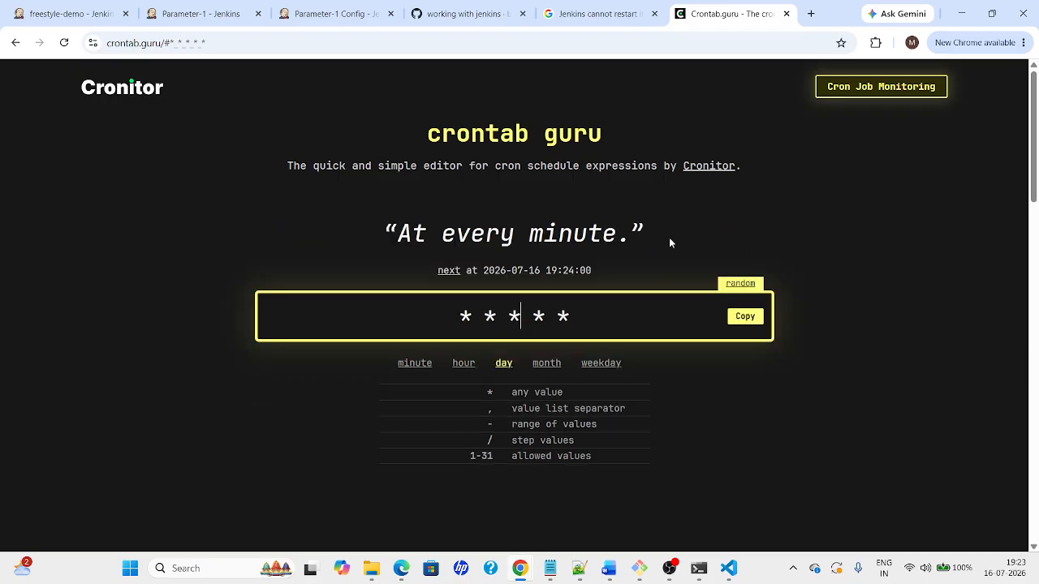
Set the hour field to 12, giving * 12 * * *, every minute past hour 12
{"action": "key", "text": "Left"}
{"action": "key", "text": "Left"}
{"action": "key", "text": "BackSpace"}
{"action": "type", "text": "12"}
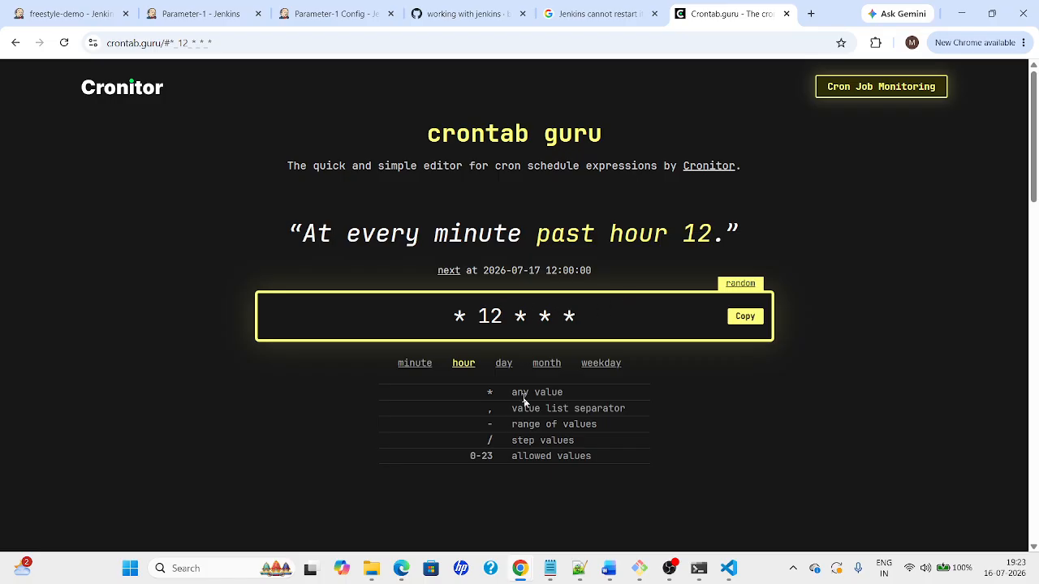
{"action": "left_click_drag", "start_coordinate": [512, 393], "coordinate": [579, 392]}
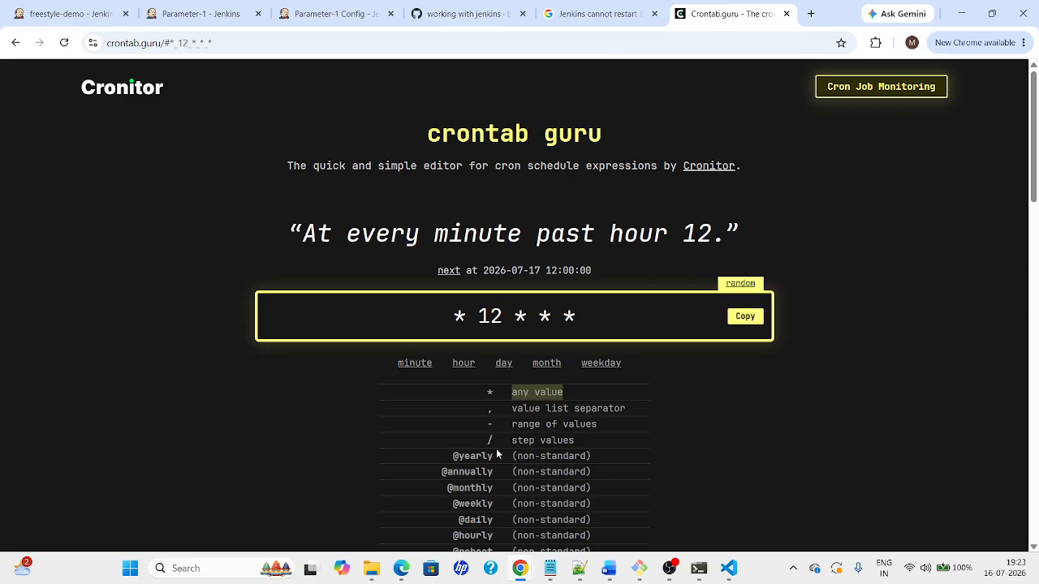
Try the value 1 in the minute field, then remove it
{"action": "left_click", "coordinate": [466, 316]}
{"action": "key", "text": "BackSpace"}
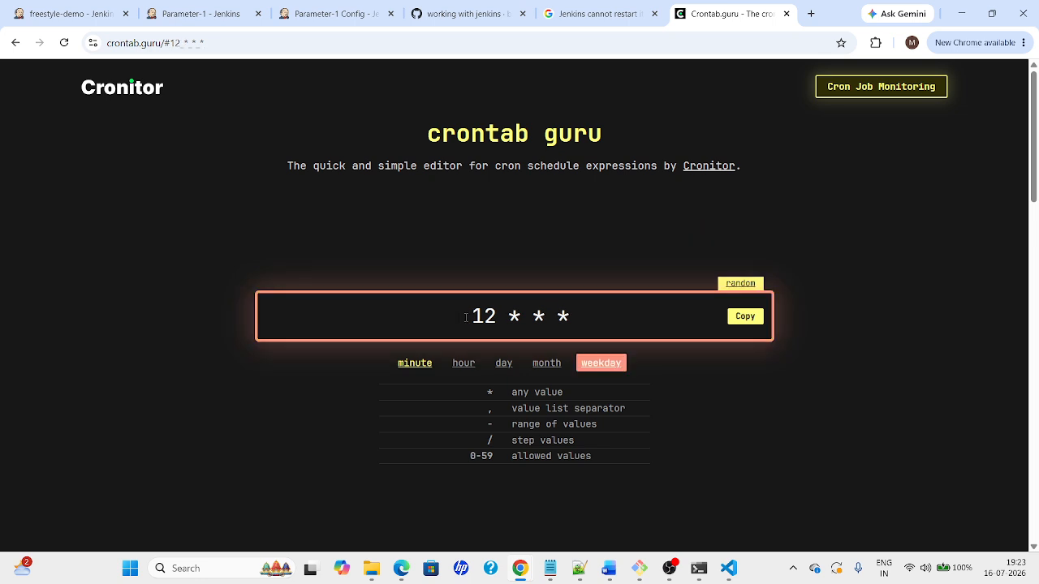
{"action": "type", "text": "1"}
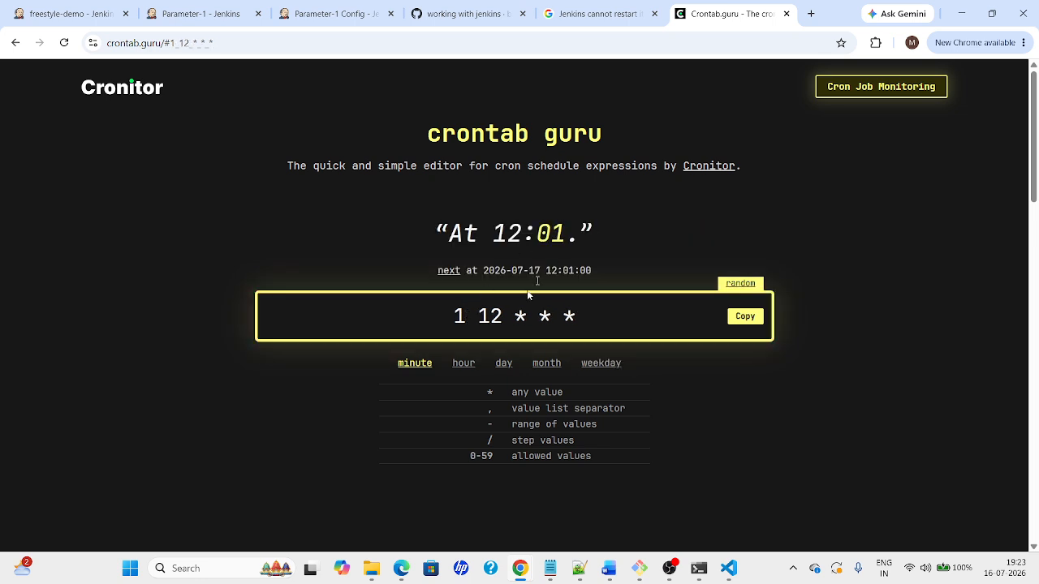
{"action": "double_click", "coordinate": [485, 316]}
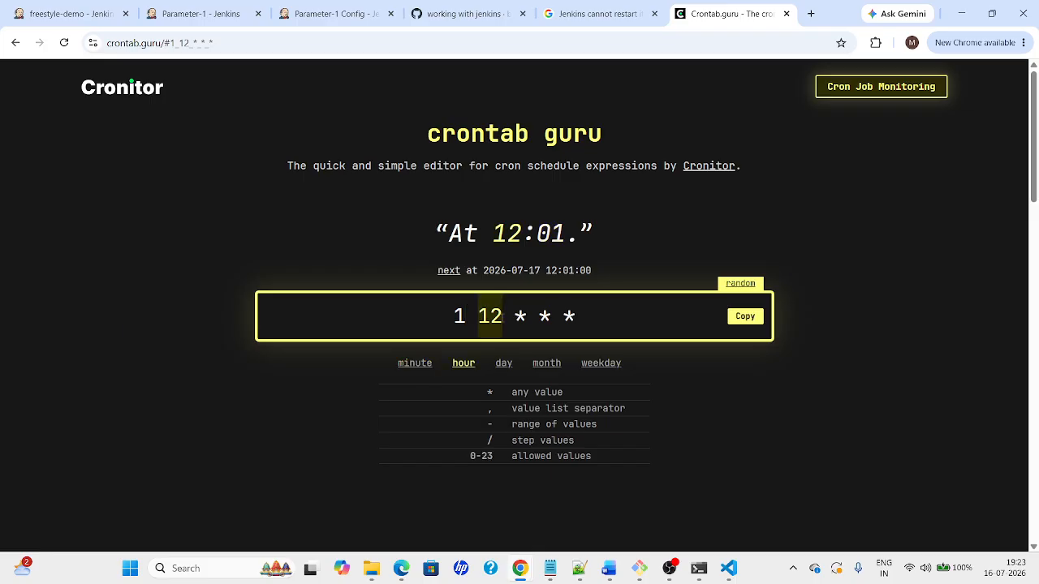
{"action": "left_click", "coordinate": [470, 317]}
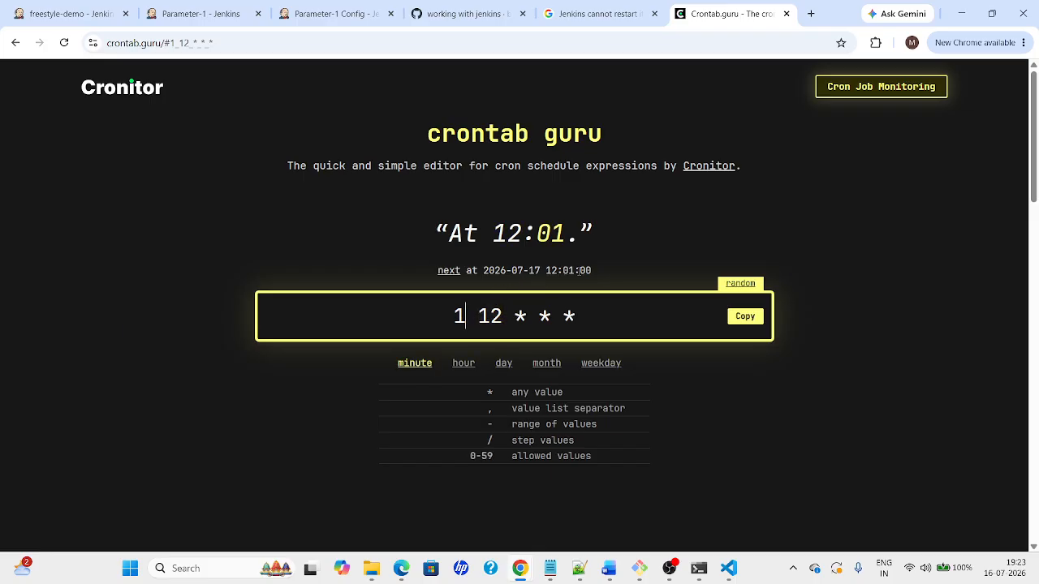
{"action": "key", "text": "BackSpace"}
Set the minute to 30 so the expression reads 30 12 * * *, At 12:30
{"action": "left_click", "coordinate": [488, 303]}
{"action": "type", "text": "30"}
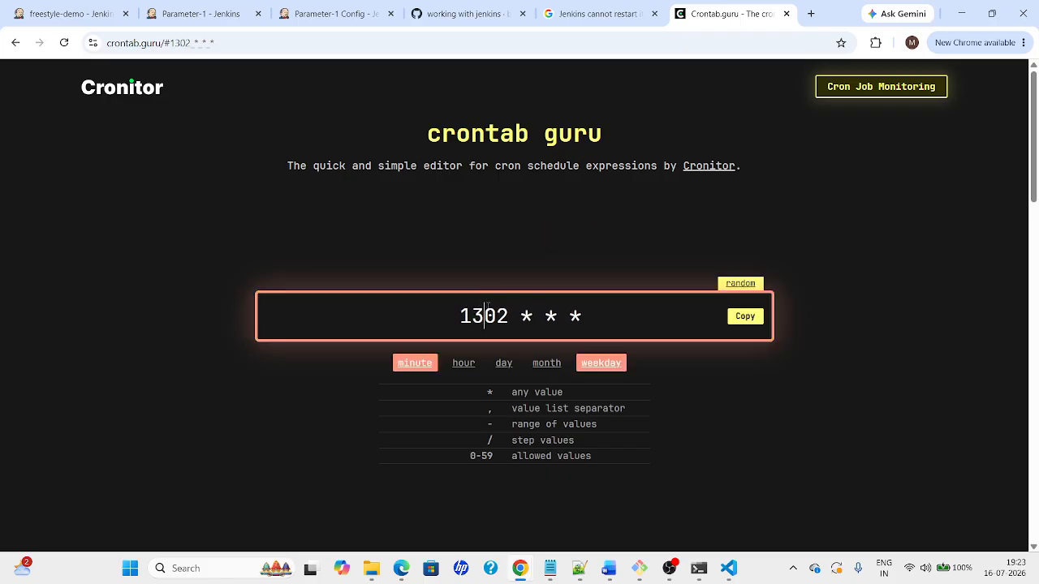
{"action": "key", "text": "BackSpace"}
{"action": "key", "text": "BackSpace"}
{"action": "key", "text": "Right"}
{"action": "key", "text": "BackSpace"}
{"action": "key", "text": "BackSpace"}
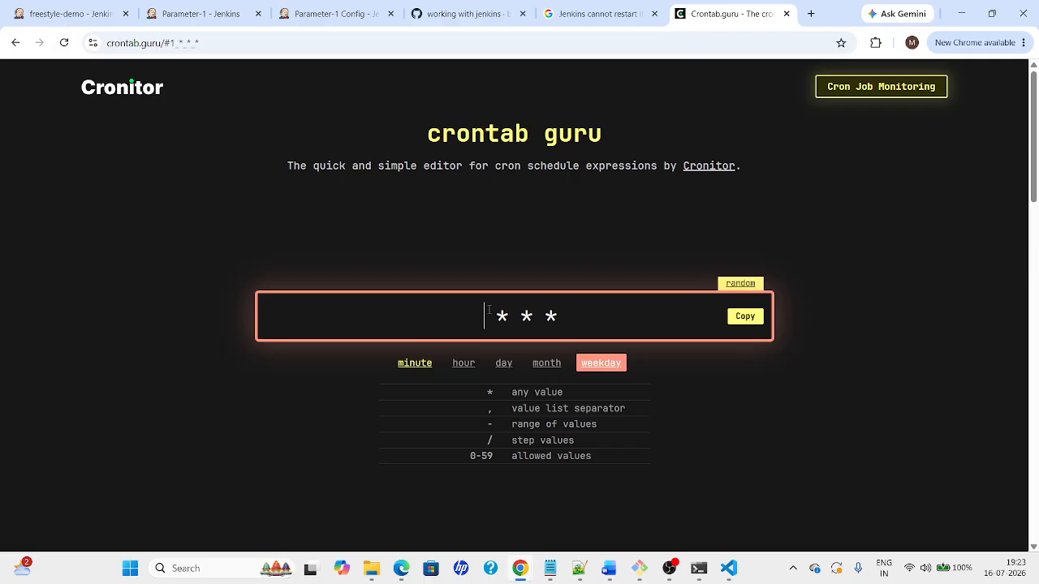
{"action": "type", "text": "30 "}
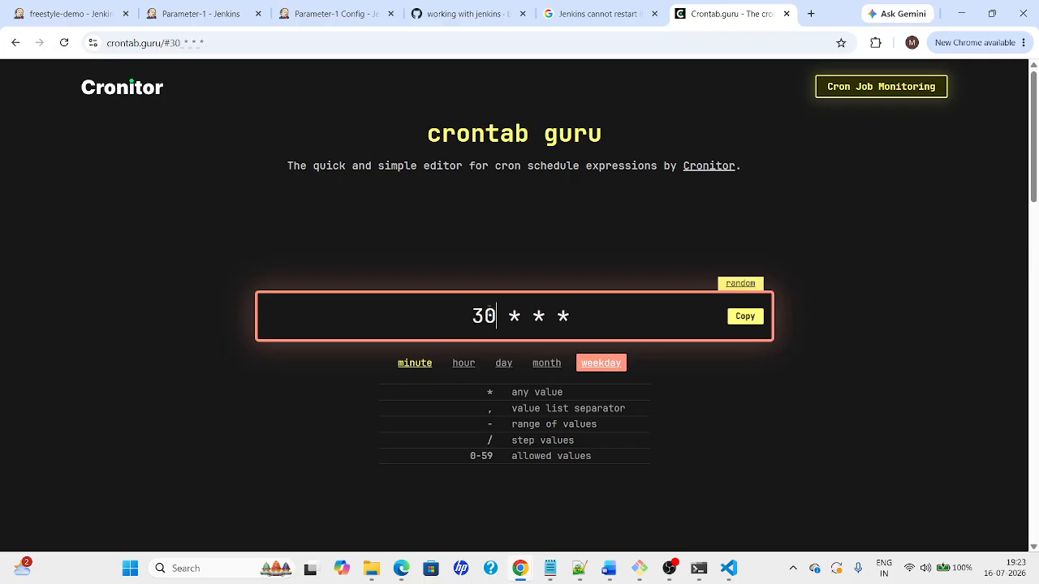
{"action": "type", "text": "12"}
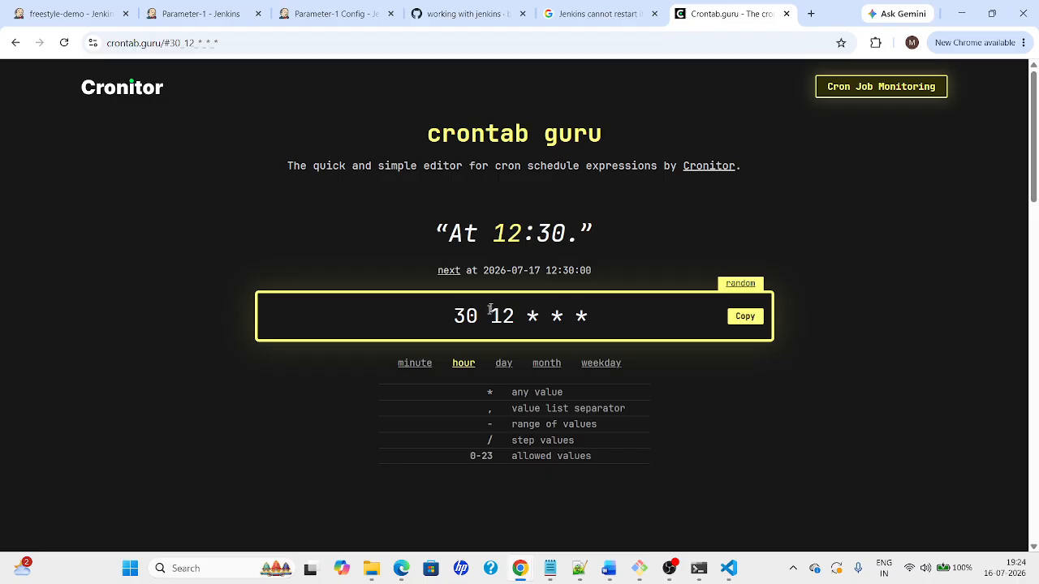
{"action": "left_click_drag", "start_coordinate": [494, 231], "coordinate": [565, 237]}
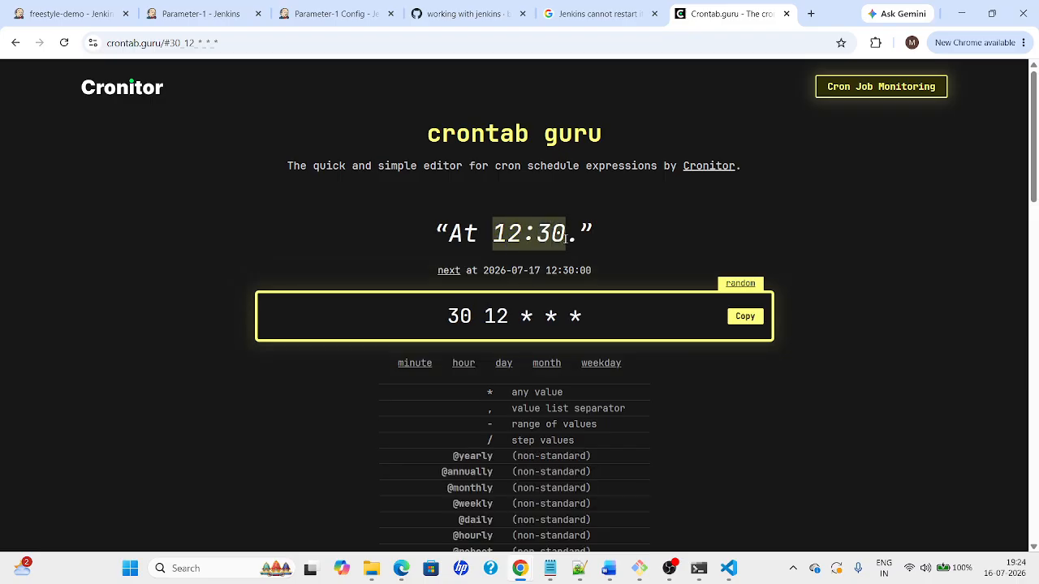
{"action": "left_click", "coordinate": [532, 316]}
Try day-of-month values 2, 8 and 12, then restore the day field to *
{"action": "key", "text": "Delete"}
{"action": "type", "text": "2"}
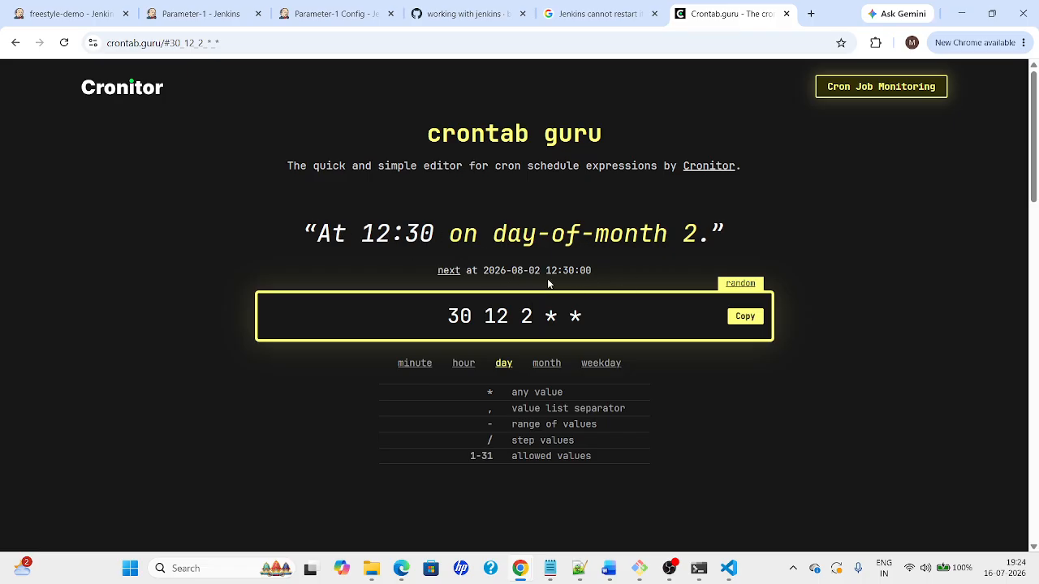
{"action": "key", "text": "BackSpace"}
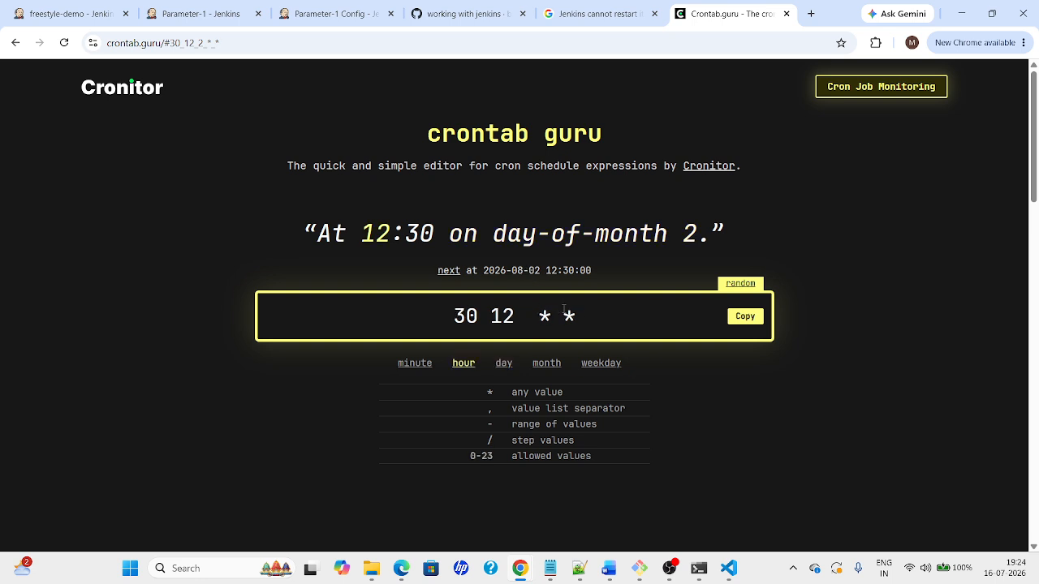
{"action": "type", "text": "8"}
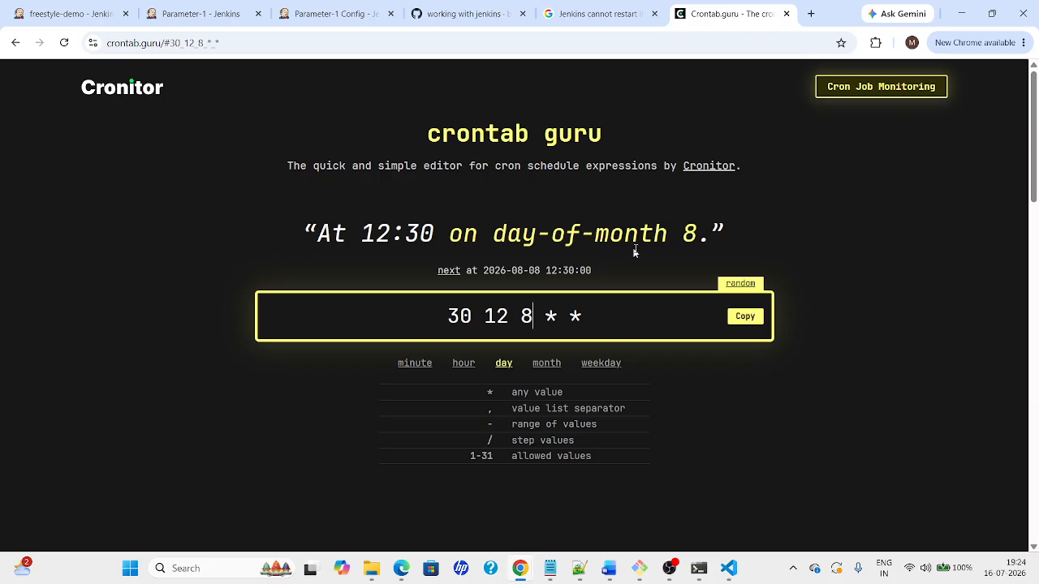
{"action": "key", "text": "BackSpace"}
{"action": "type", "text": "12"}
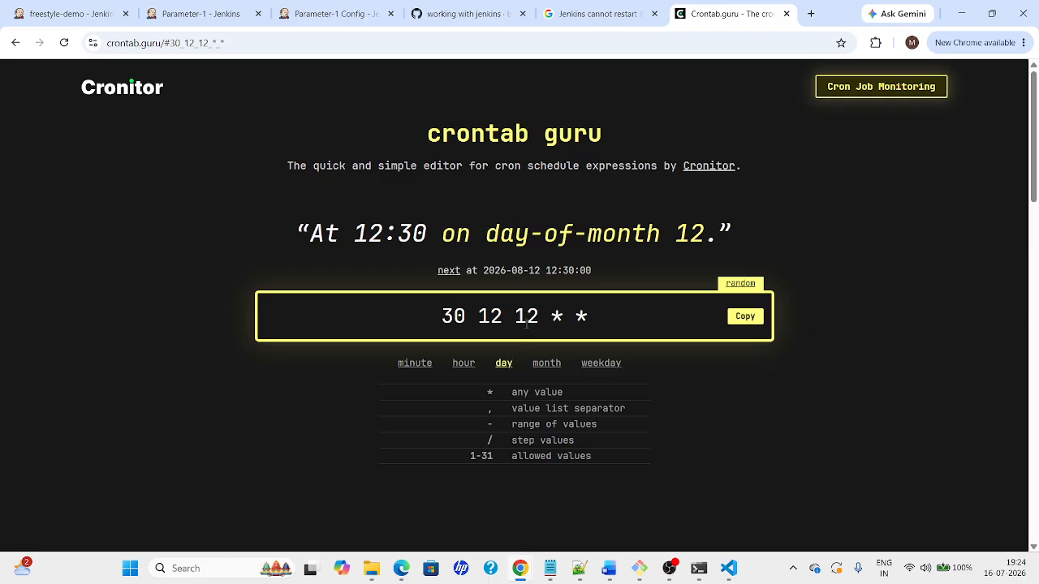
{"action": "key", "text": "BackSpace"}
{"action": "key", "text": "BackSpace"}
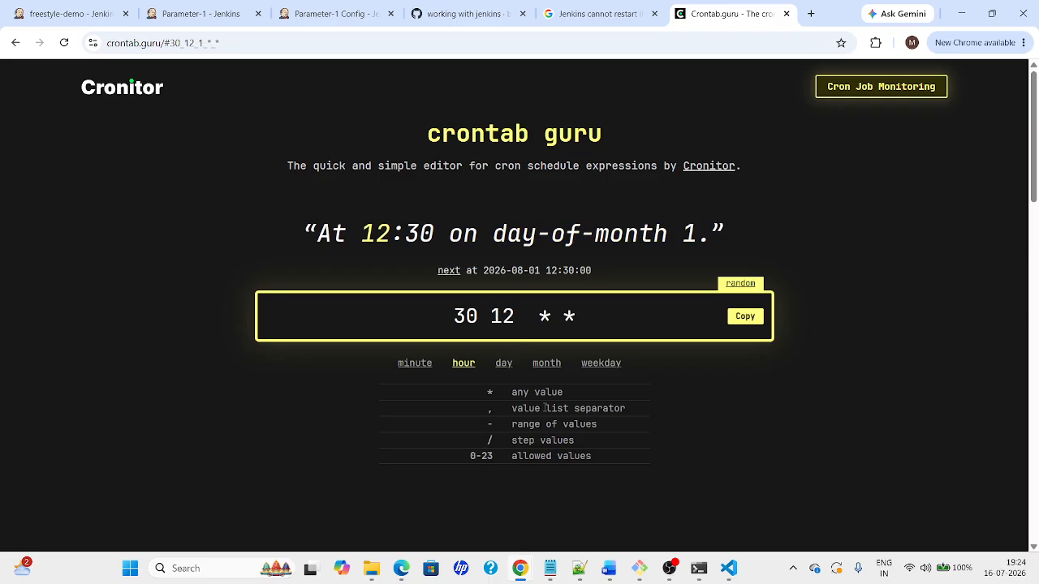
{"action": "type", "text": "*"}
{"action": "key", "text": "Right"}
{"action": "key", "text": "Right"}
{"action": "key", "text": "Right"}
{"action": "key", "text": "Right"}
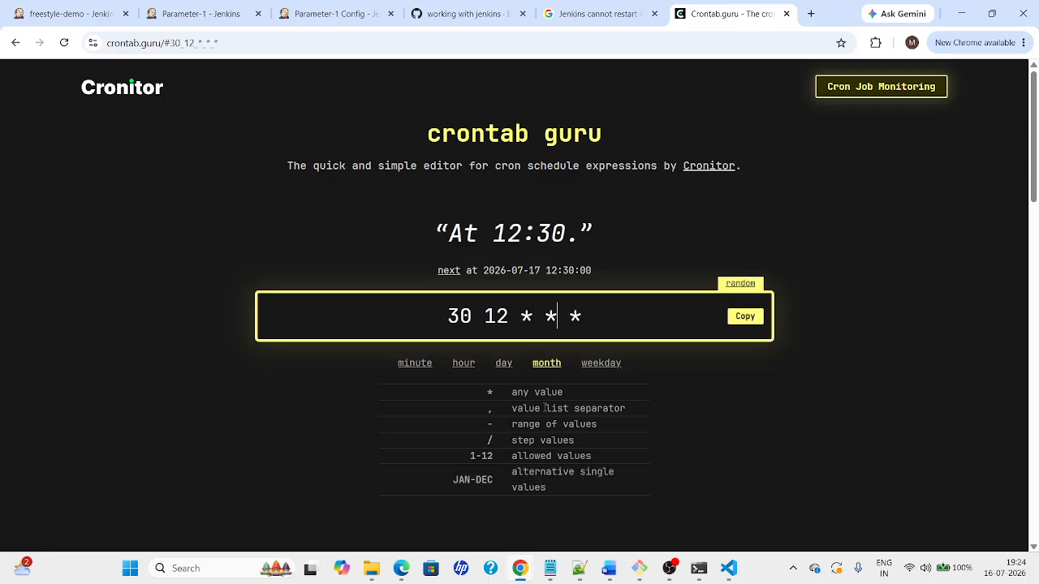
Set the weekday field to 4, making the expression 30 12 * * 4 (Thursday 12:30)
{"action": "key", "text": "BackSpace"}
{"action": "type", "text": "5"}
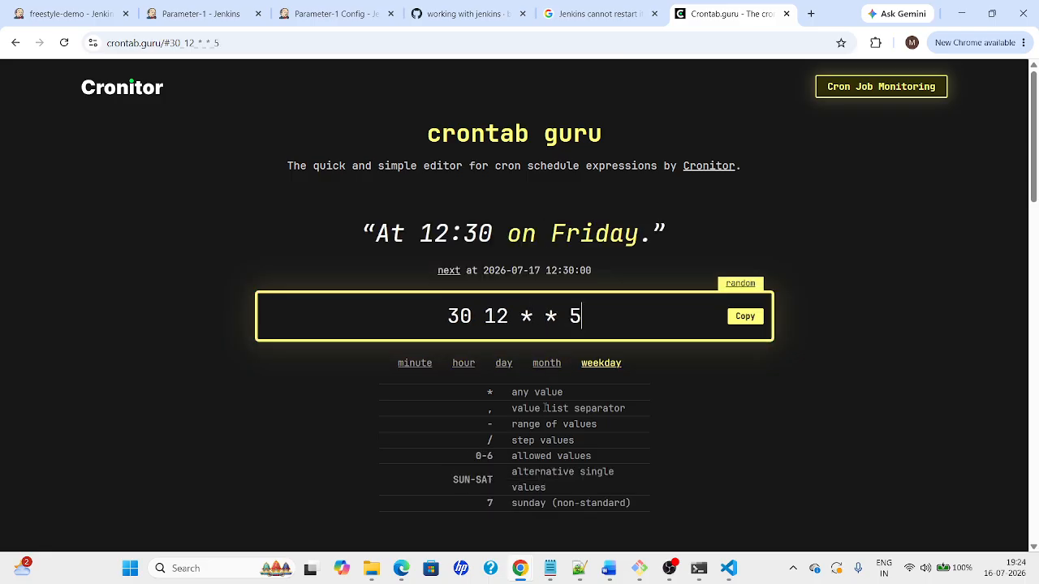
{"action": "key", "text": "BackSpace"}
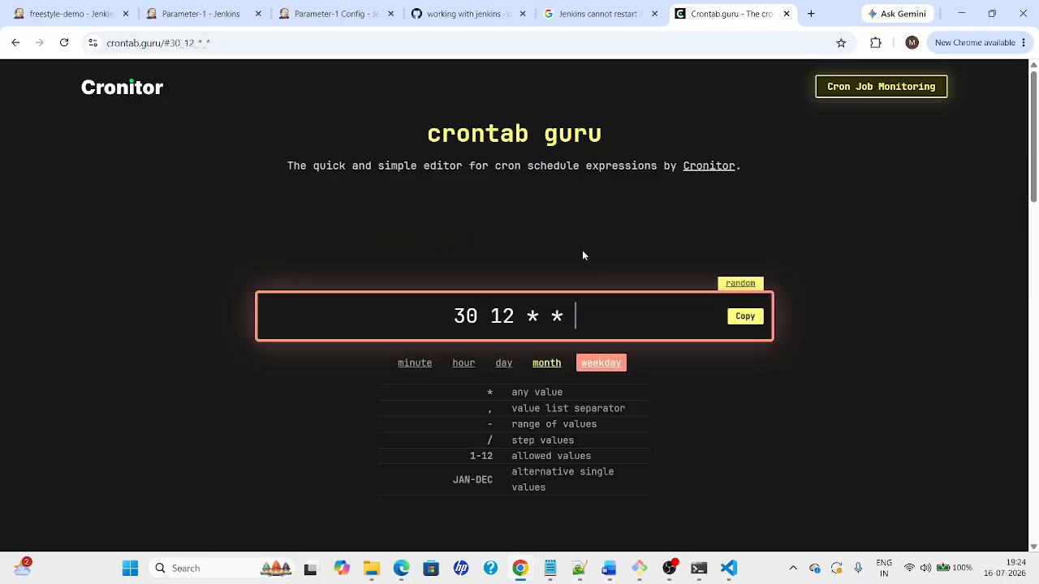
{"action": "type", "text": "4"}
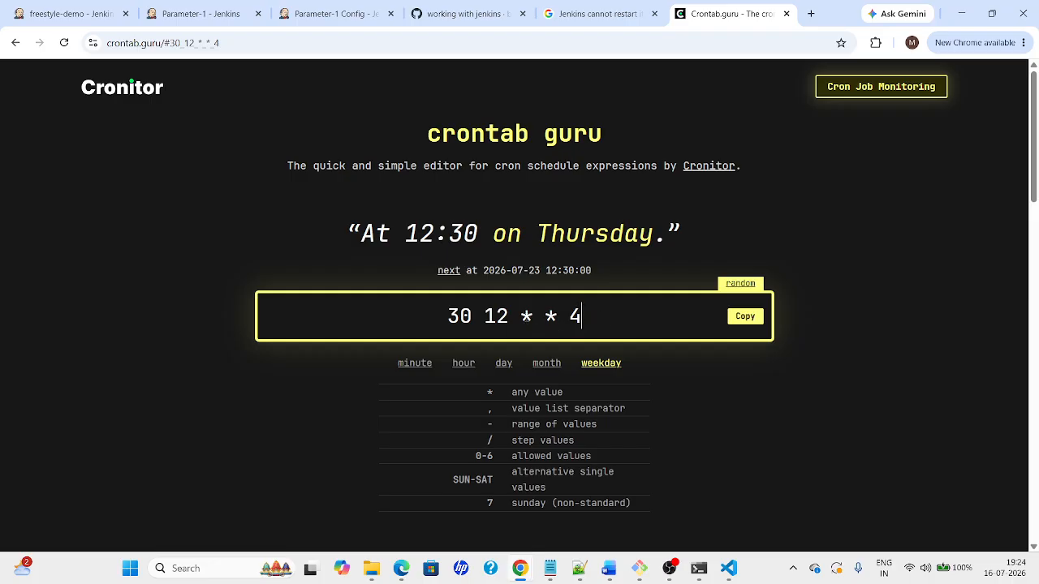
Select the crontab.guru address, then cycle through windows via PowerShell back to the browser
{"action": "left_click_drag", "start_coordinate": [177, 46], "coordinate": [103, 43]}
{"action": "key", "text": "alt+Tab"}
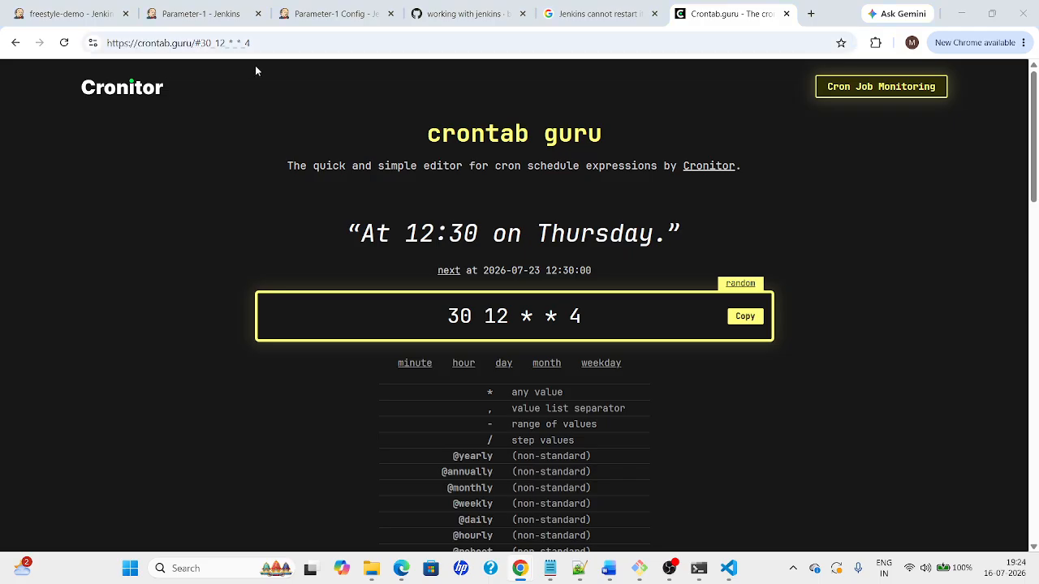
{"action": "key", "text": "alt+Tab"}
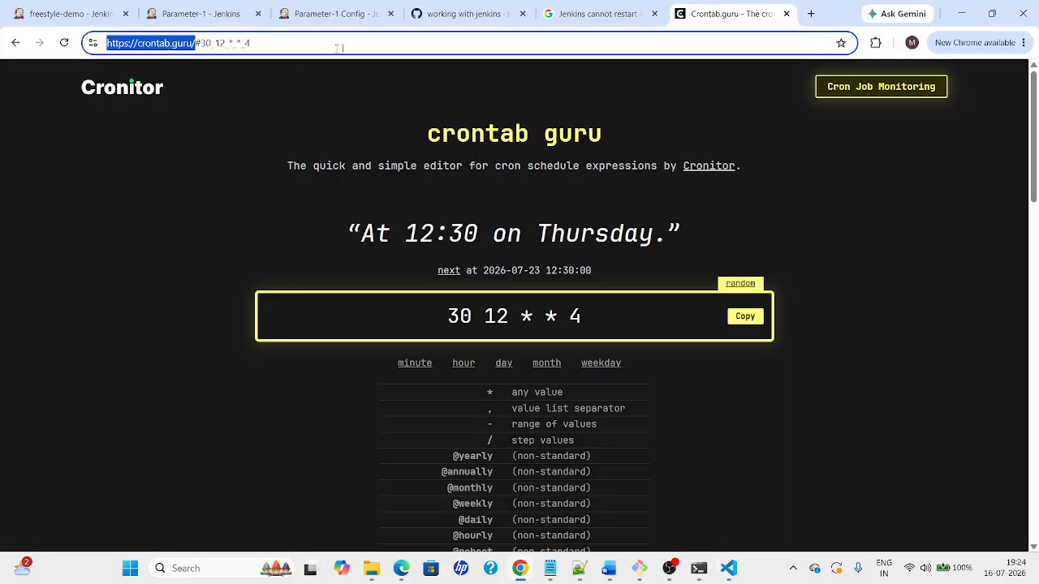
{"action": "key", "text": "alt+Tab"}
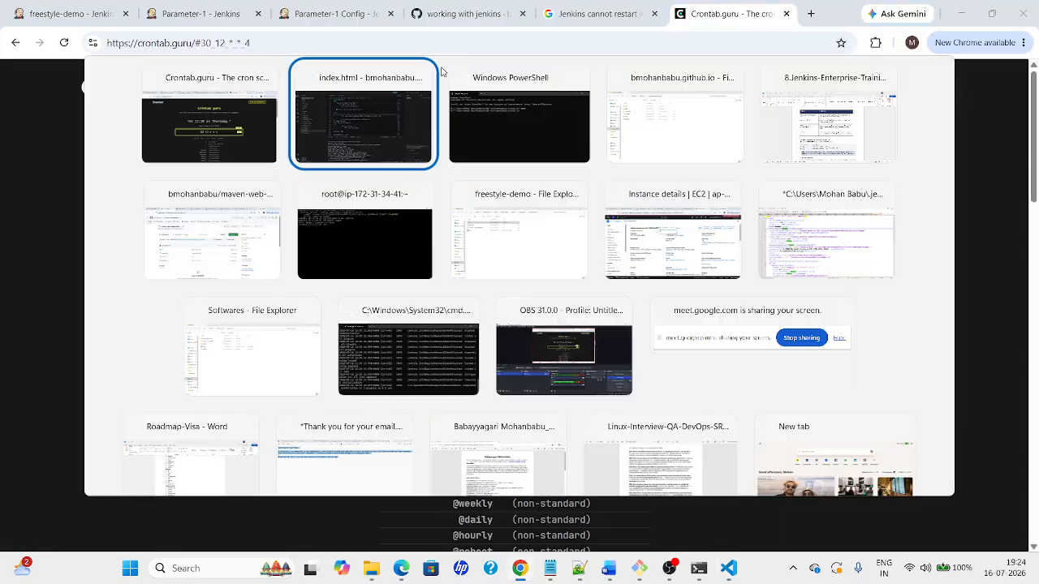
{"action": "key", "text": "alt+Tab"}
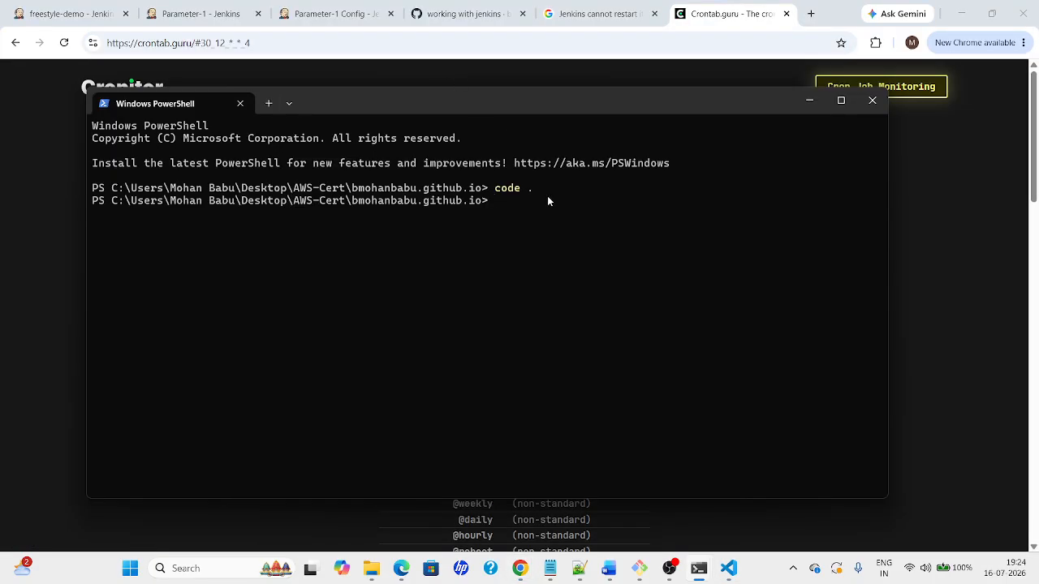
{"action": "key", "text": "alt+Tab"}
{"action": "key", "text": "alt+Tab"}
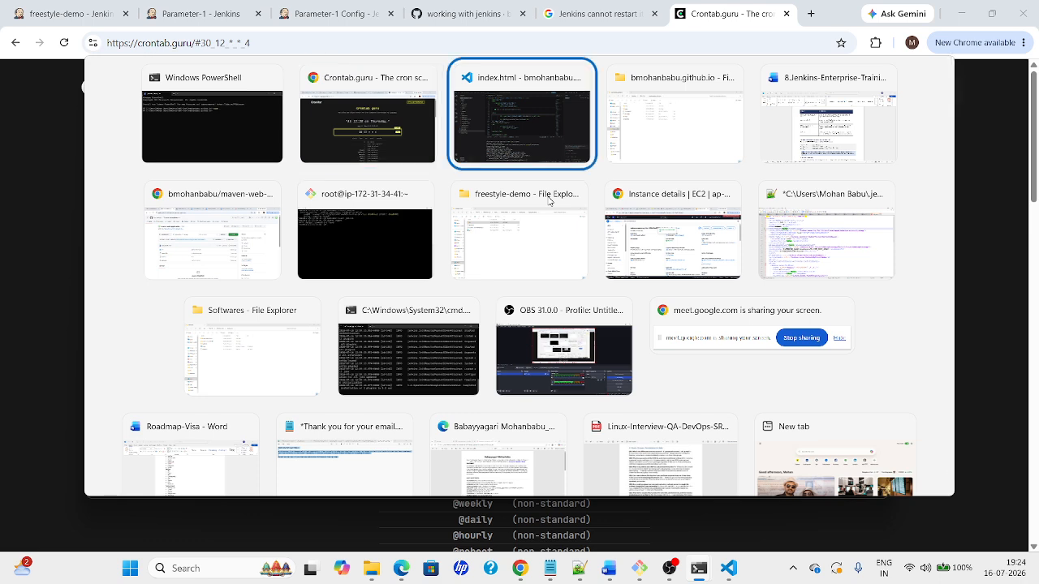
{"action": "key", "text": "alt+Tab"}
{"action": "key", "text": "alt+Tab"}
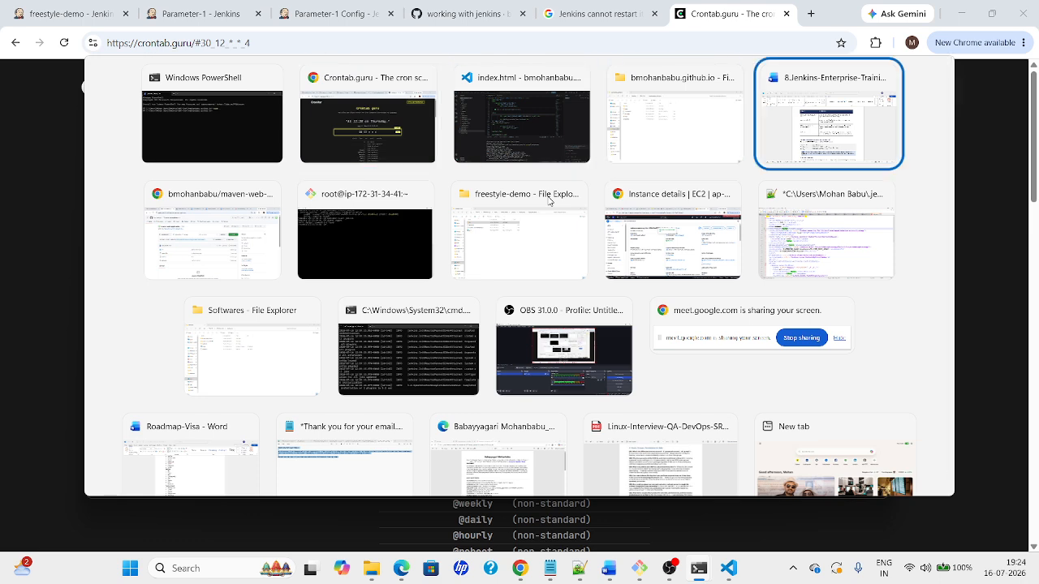
{"action": "key", "text": "alt+shift+Tab"}
{"action": "key", "text": "alt+shift+Tab"}
{"action": "key", "text": "alt+shift+Tab"}
Toggle Poll SCM in Parameter-1's configuration, then leave unsaved and reopen the job
{"action": "left_click", "coordinate": [301, 5]}
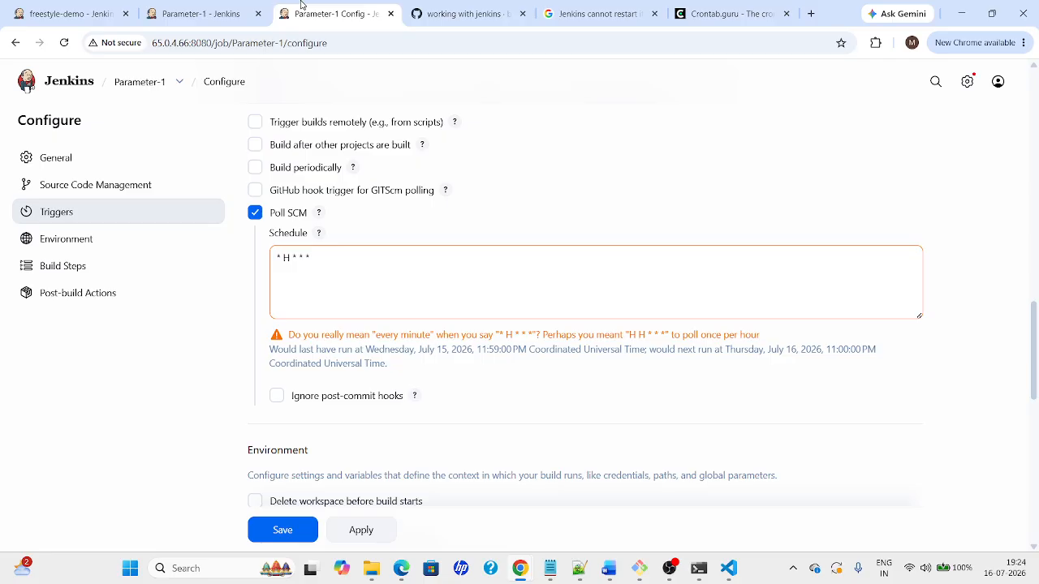
{"action": "left_click", "coordinate": [256, 215]}
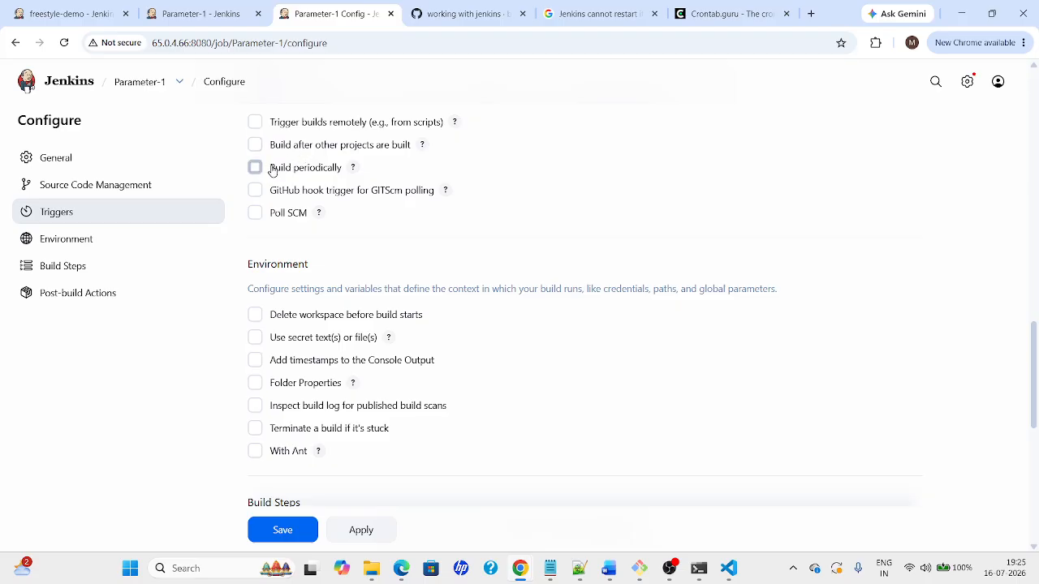
{"action": "left_click_drag", "start_coordinate": [272, 170], "coordinate": [344, 169]}
{"action": "left_click", "coordinate": [345, 169]}
{"action": "left_click_drag", "start_coordinate": [269, 213], "coordinate": [300, 220]}
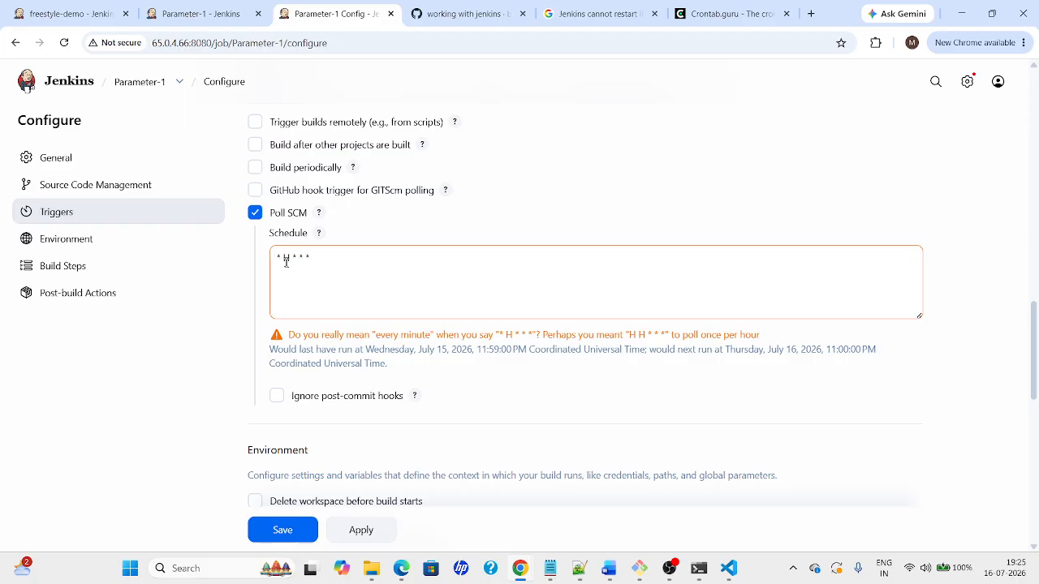
{"action": "left_click", "coordinate": [78, 83]}
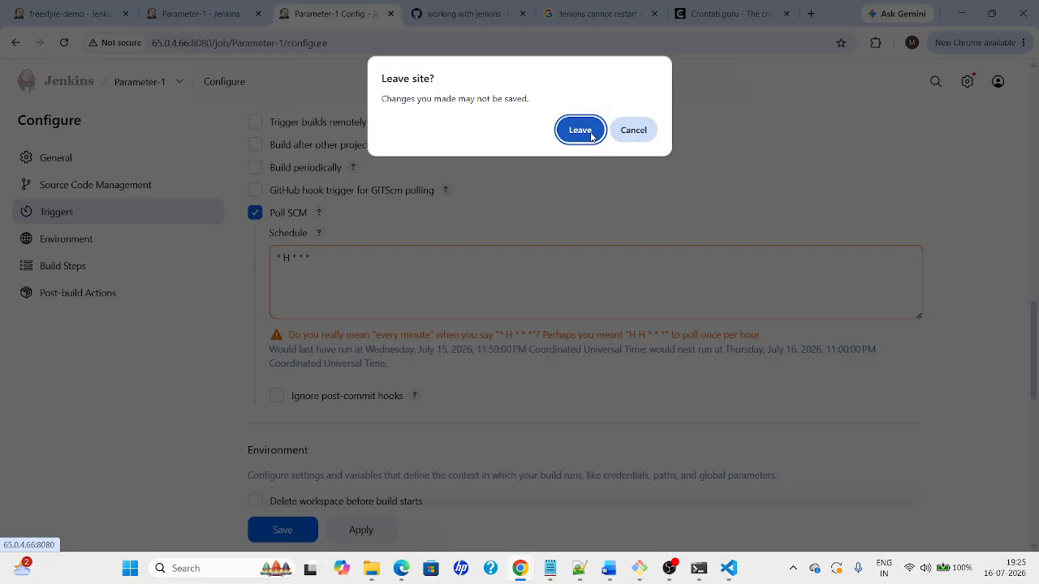
{"action": "left_click", "coordinate": [581, 131]}
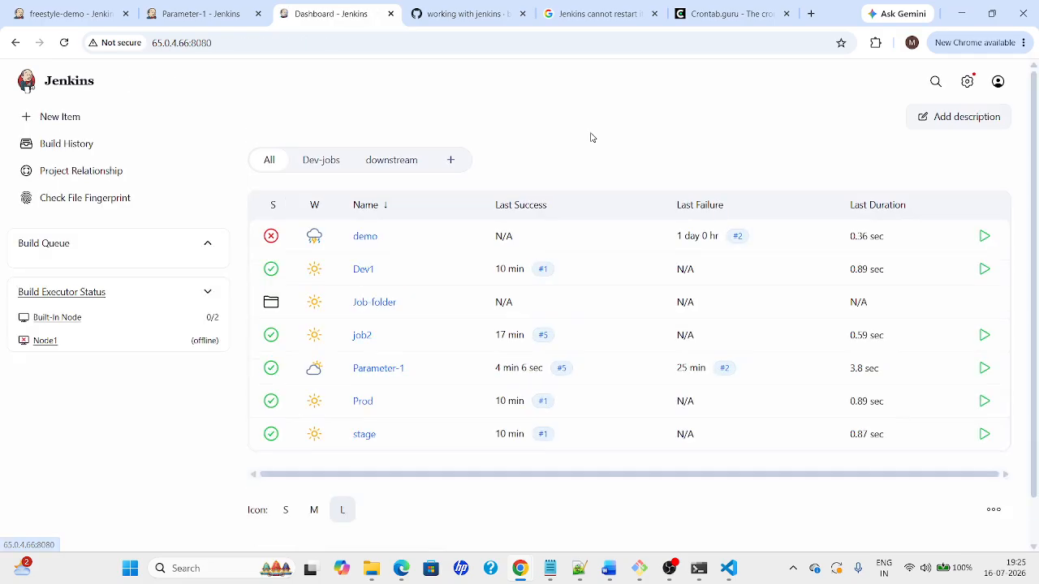
{"action": "left_click", "coordinate": [384, 371]}
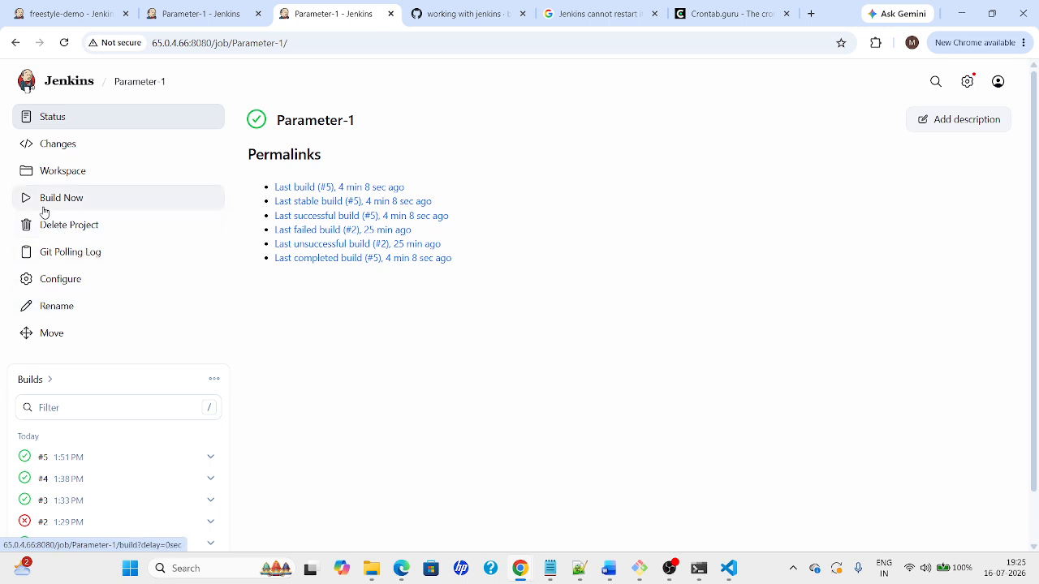
Uncheck Poll SCM in Parameter-1's configuration, then apply and save
{"action": "left_click", "coordinate": [40, 286]}
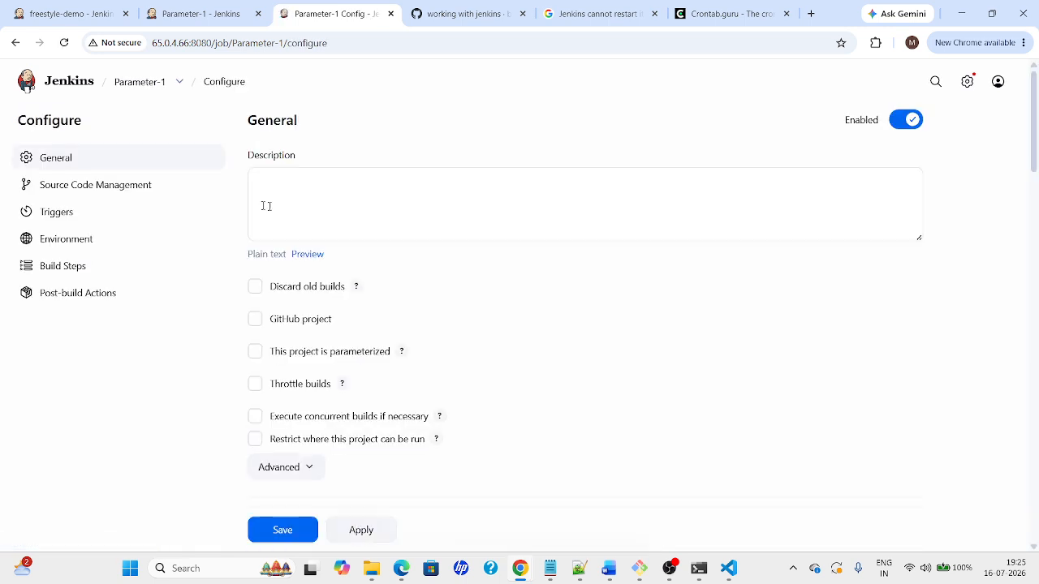
{"action": "left_click_drag", "start_coordinate": [1035, 124], "coordinate": [1037, 372]}
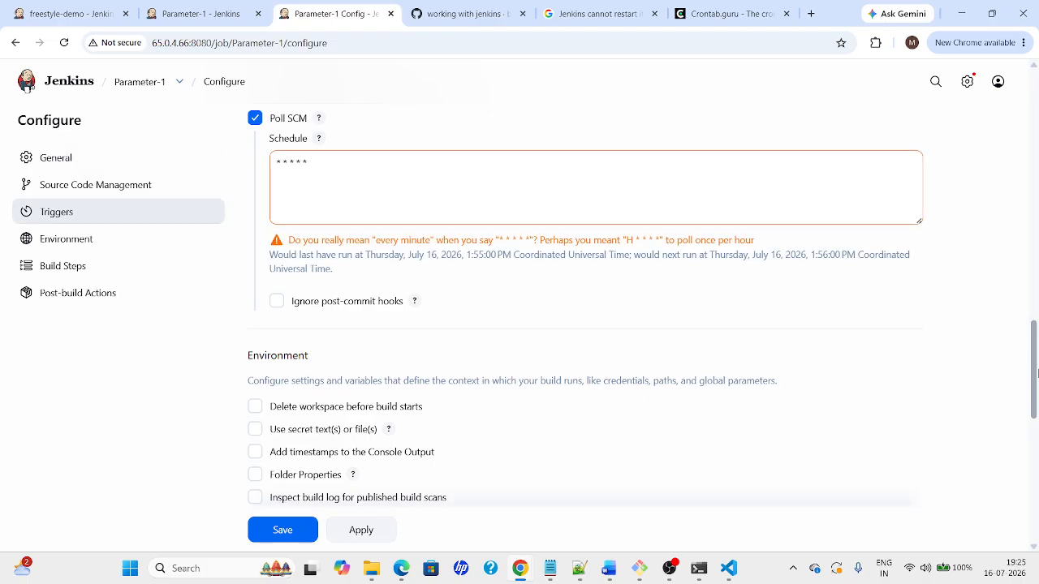
{"action": "left_click", "coordinate": [255, 118]}
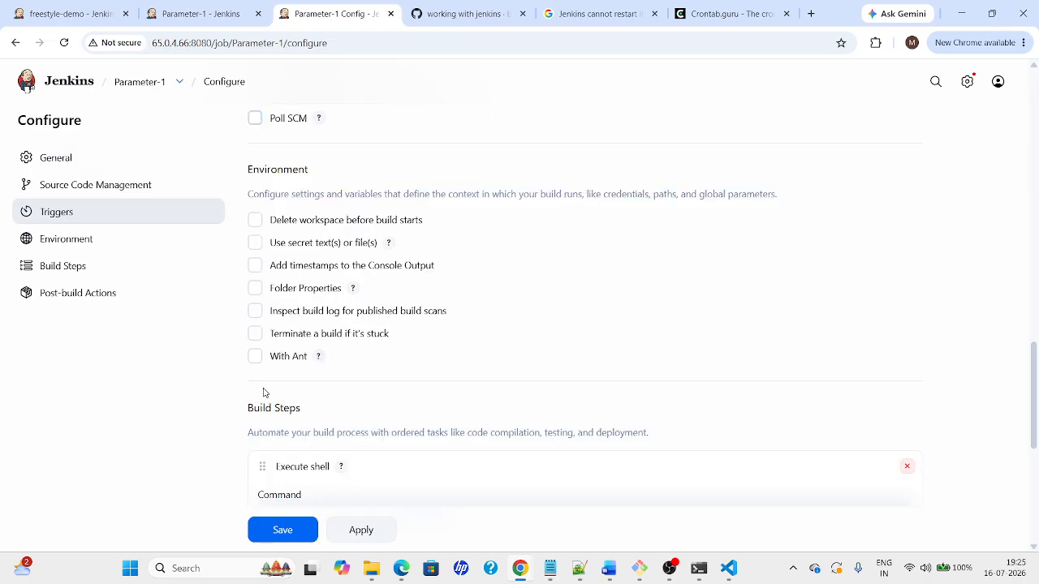
{"action": "left_click", "coordinate": [361, 531]}
{"action": "left_click", "coordinate": [301, 534]}
{"action": "key", "text": "super+Tab"}
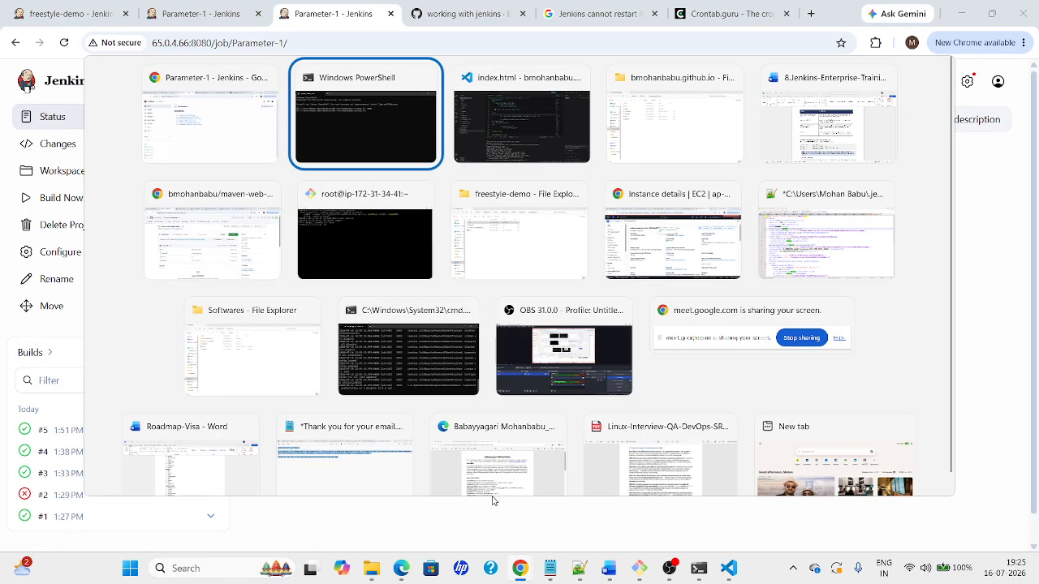
{"action": "key", "text": "Right"}
{"action": "key", "text": "Right"}
{"action": "key", "text": "Right"}
{"action": "key", "text": "Return"}
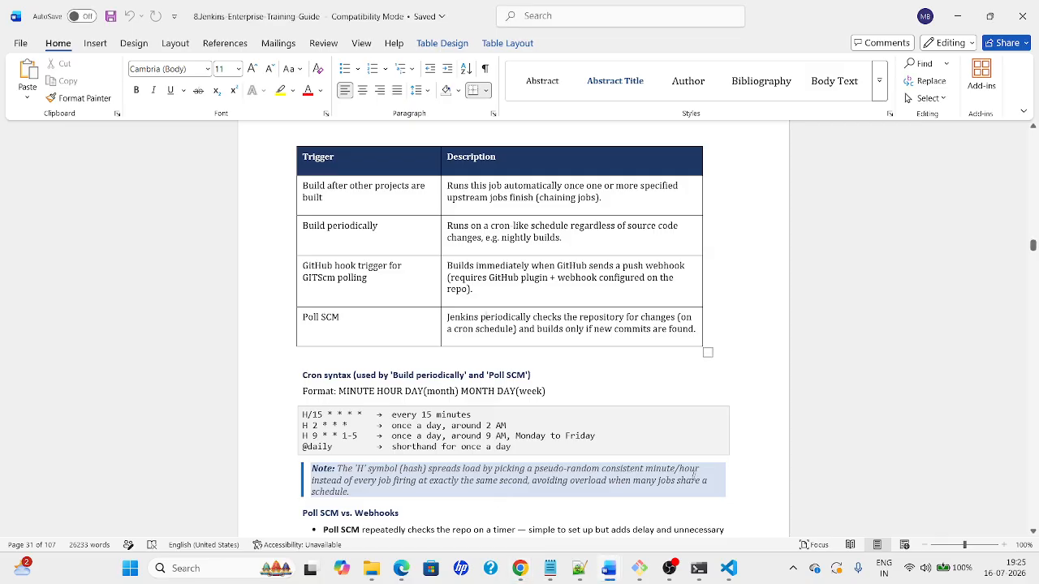
{"action": "left_click", "coordinate": [531, 375]}
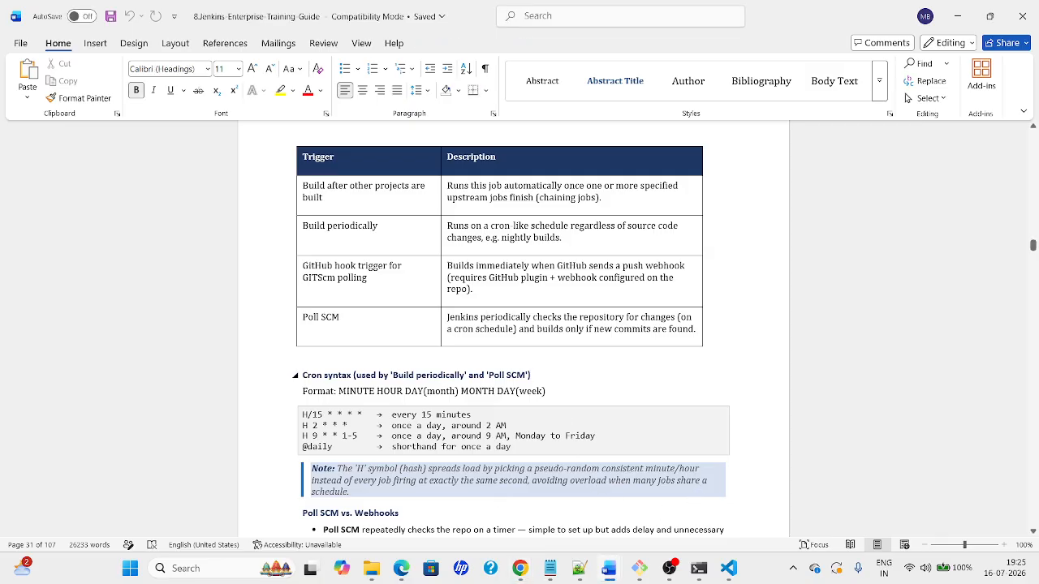
{"action": "key", "text": "Down"}
{"action": "key", "text": "Down"}
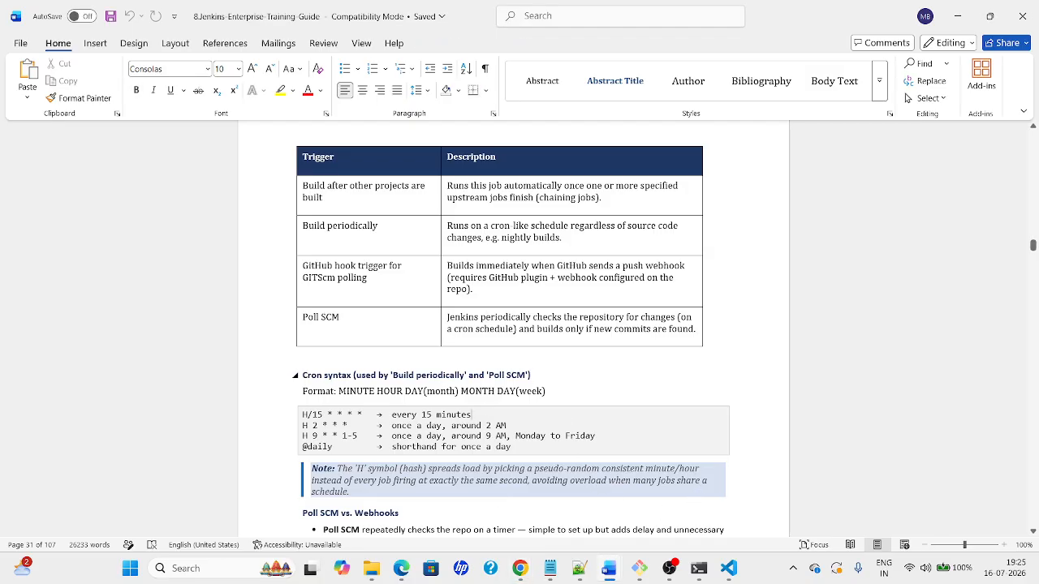
{"action": "key", "text": "Up"}
{"action": "key", "text": "Up"}
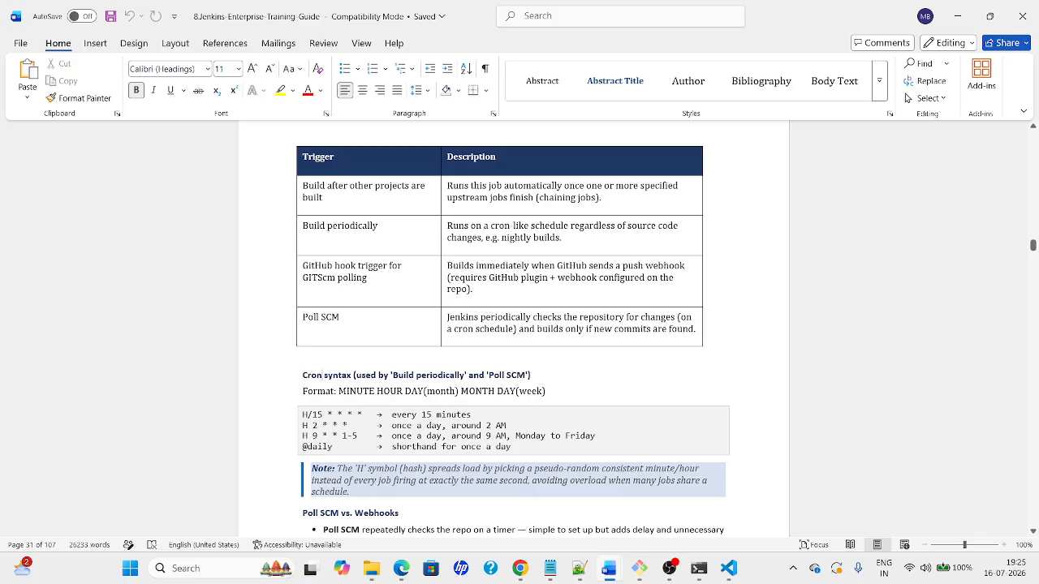
{"action": "left_click", "coordinate": [328, 437]}
{"action": "key", "text": "Down"}
{"action": "key", "text": "Down"}
{"action": "key", "text": "Down"}
{"action": "key", "text": "Down"}
{"action": "key", "text": "Down"}
{"action": "key", "text": "Down"}
{"action": "key", "text": "Down"}
{"action": "key", "text": "Down"}
{"action": "key", "text": "Down"}
{"action": "key", "text": "Down"}
{"action": "key", "text": "Down"}
{"action": "key", "text": "Down"}
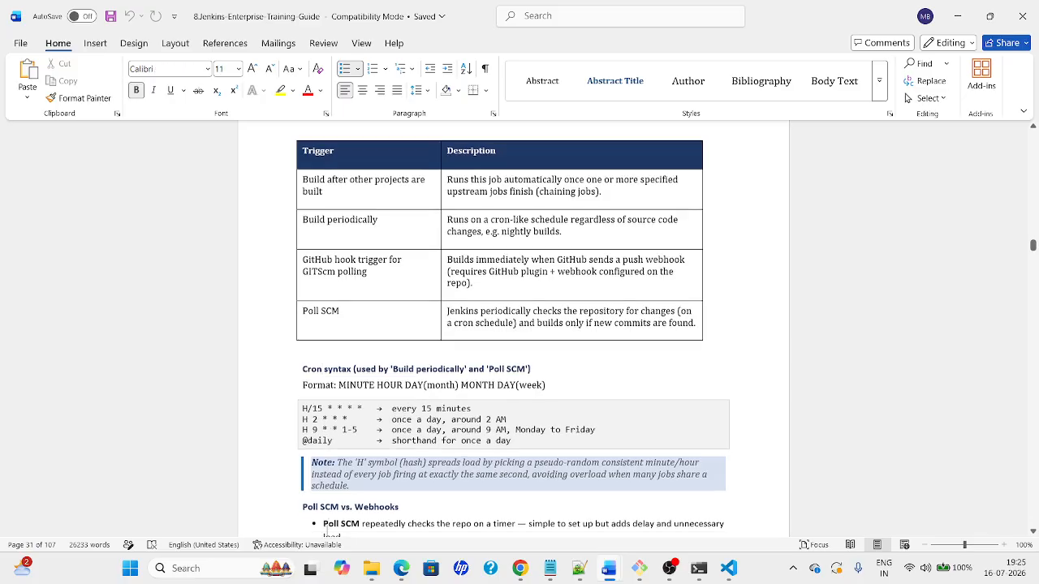
{"action": "key", "text": "Down"}
{"action": "key", "text": "Down"}
{"action": "key", "text": "Down"}
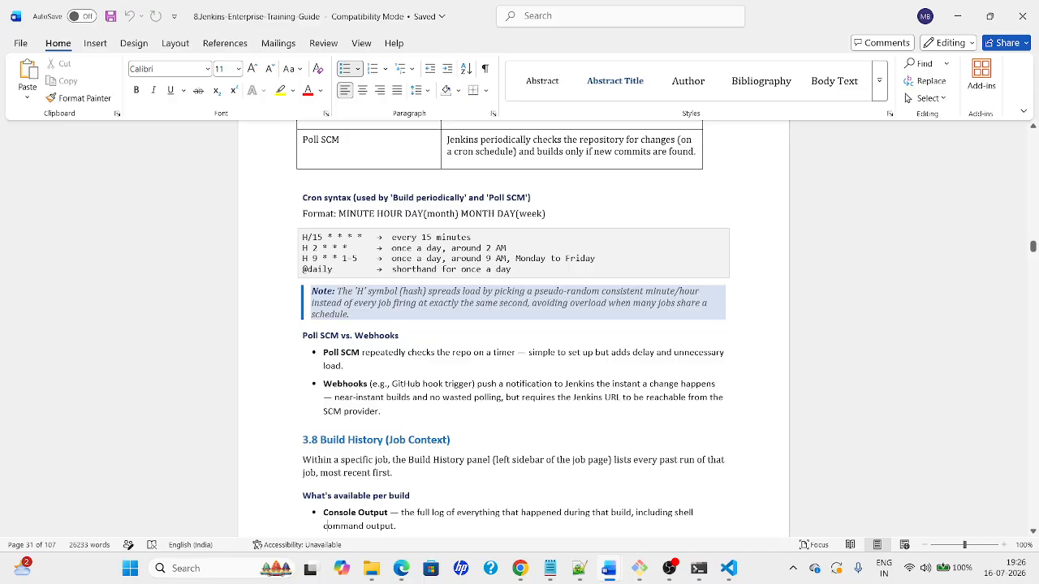
{"action": "left_click_drag", "start_coordinate": [379, 414], "coordinate": [329, 388]}
{"action": "left_click", "coordinate": [354, 394]}
{"action": "left_click", "coordinate": [353, 439]}
{"action": "key", "text": "Down"}
{"action": "key", "text": "Down"}
{"action": "key", "text": "Down"}
{"action": "key", "text": "Down"}
{"action": "key", "text": "Down"}
{"action": "key", "text": "Down"}
{"action": "key", "text": "Down"}
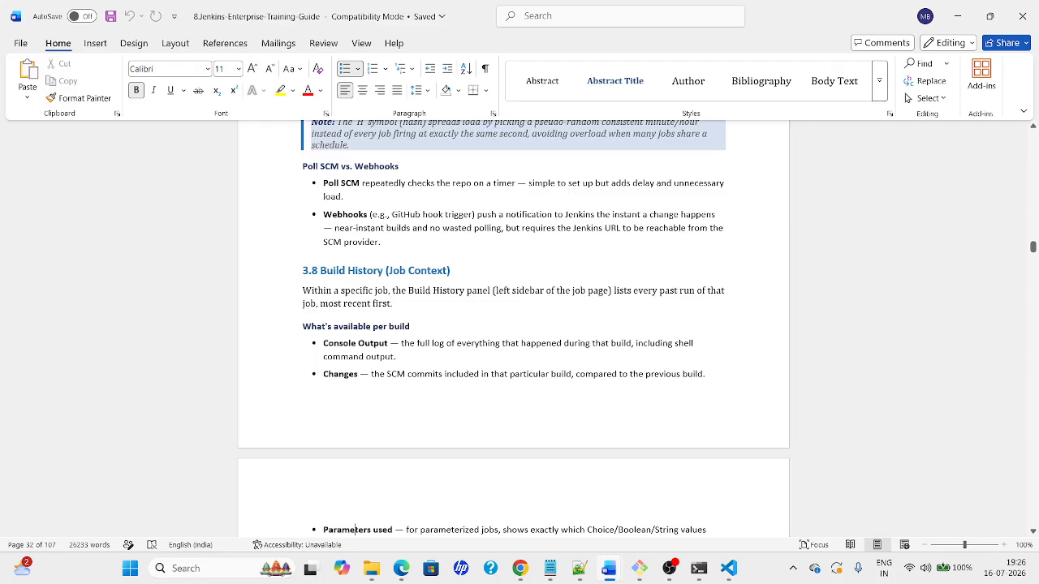
{"action": "key", "text": "Down"}
{"action": "key", "text": "Down"}
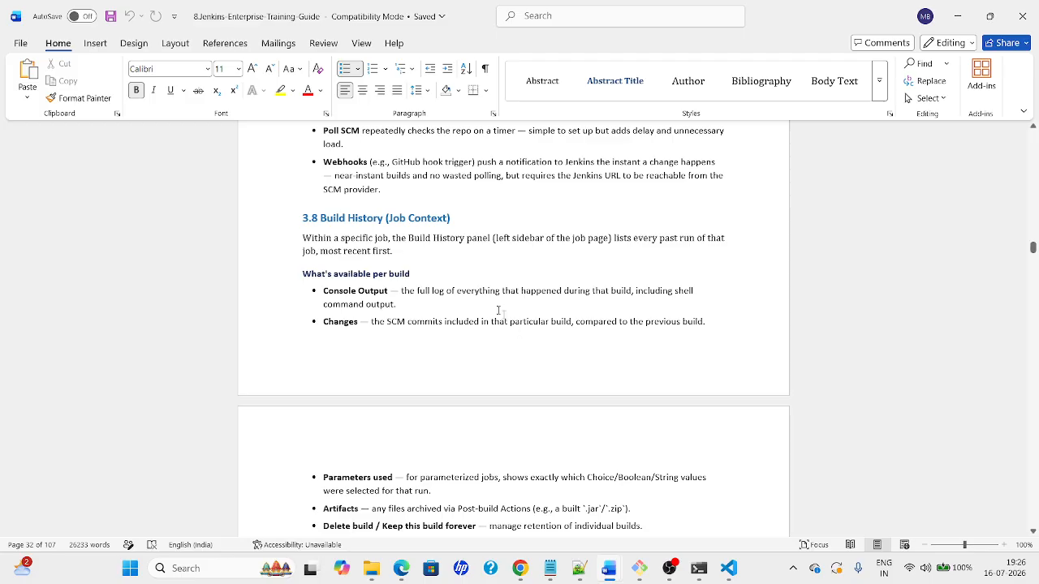
{"action": "key", "text": "alt+Tab"}
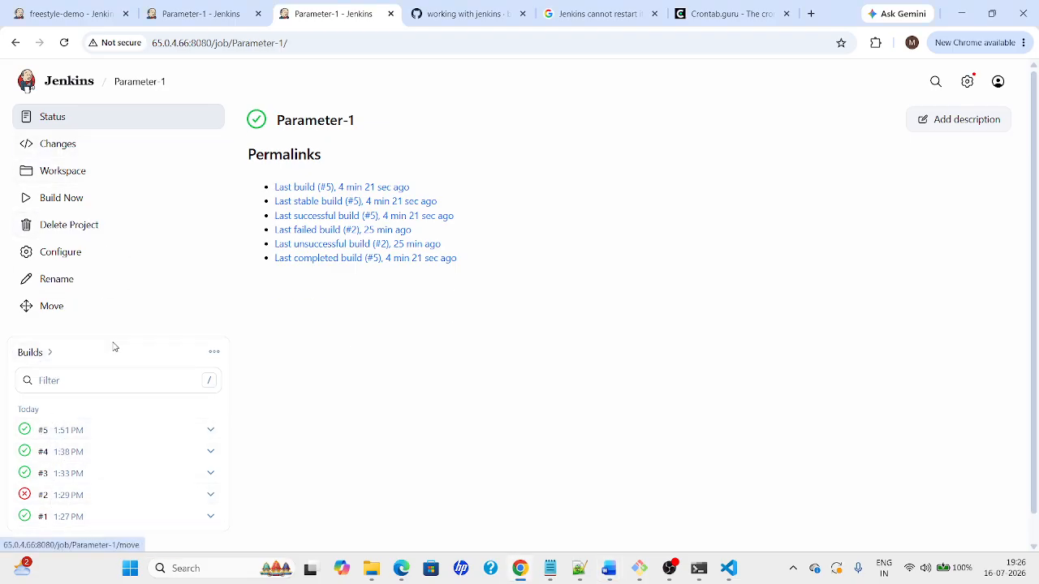
Review build #5's Console Output and Changes, glancing at the Word guide in between
{"action": "left_click", "coordinate": [210, 432]}
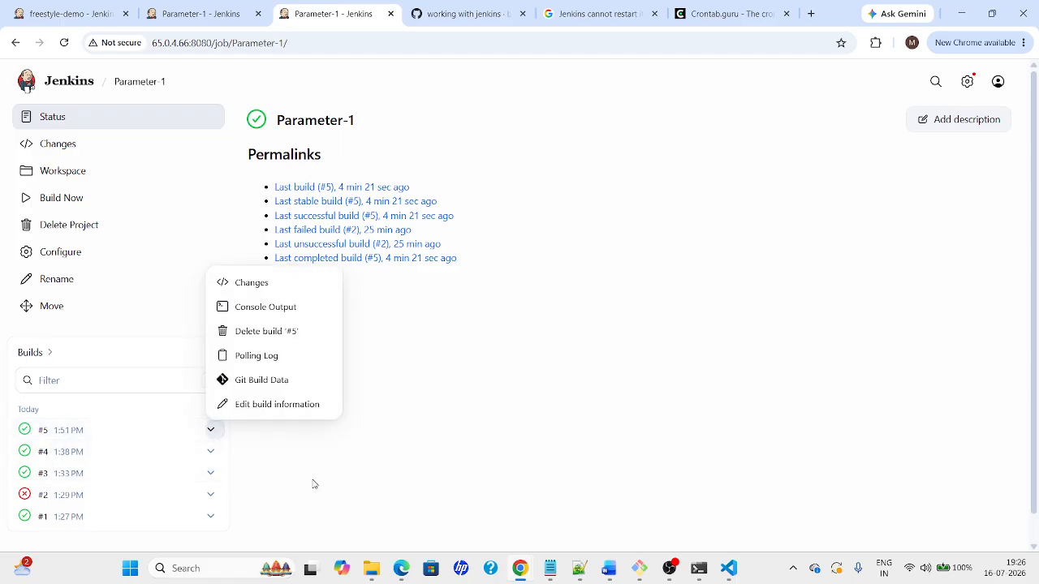
{"action": "key", "text": "alt+Tab"}
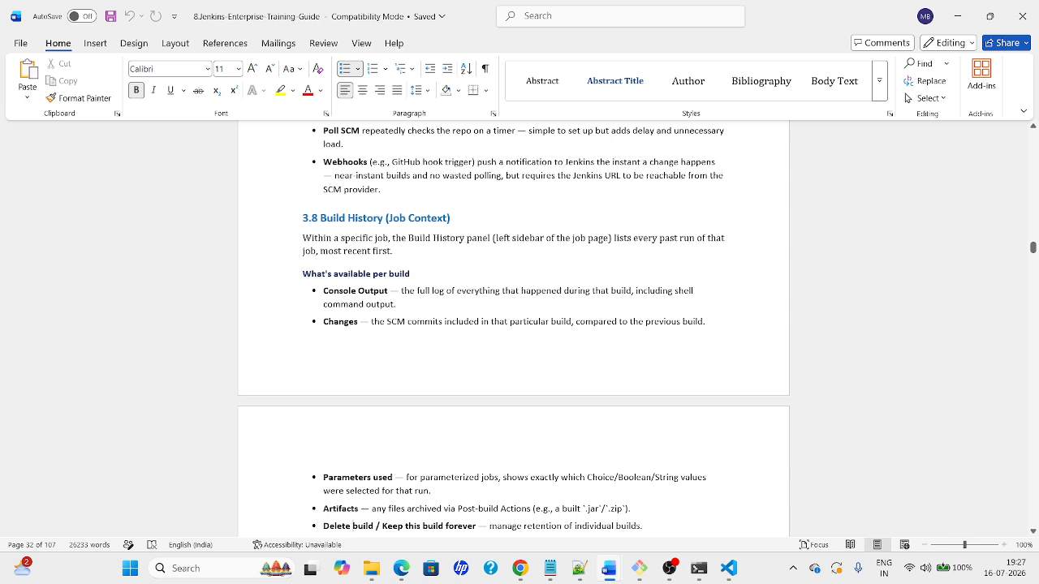
{"action": "key", "text": "alt+Tab"}
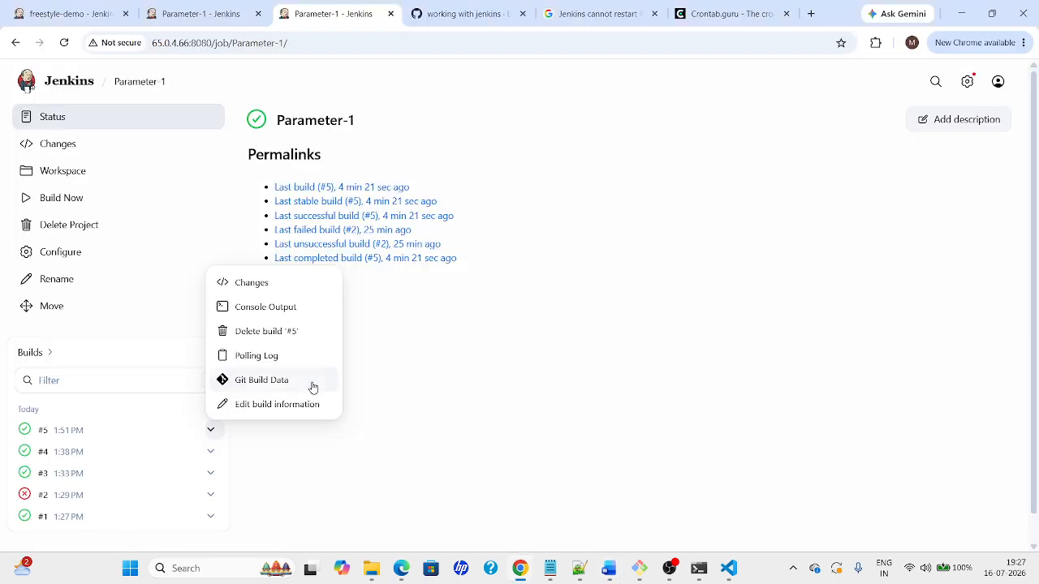
{"action": "left_click", "coordinate": [247, 314]}
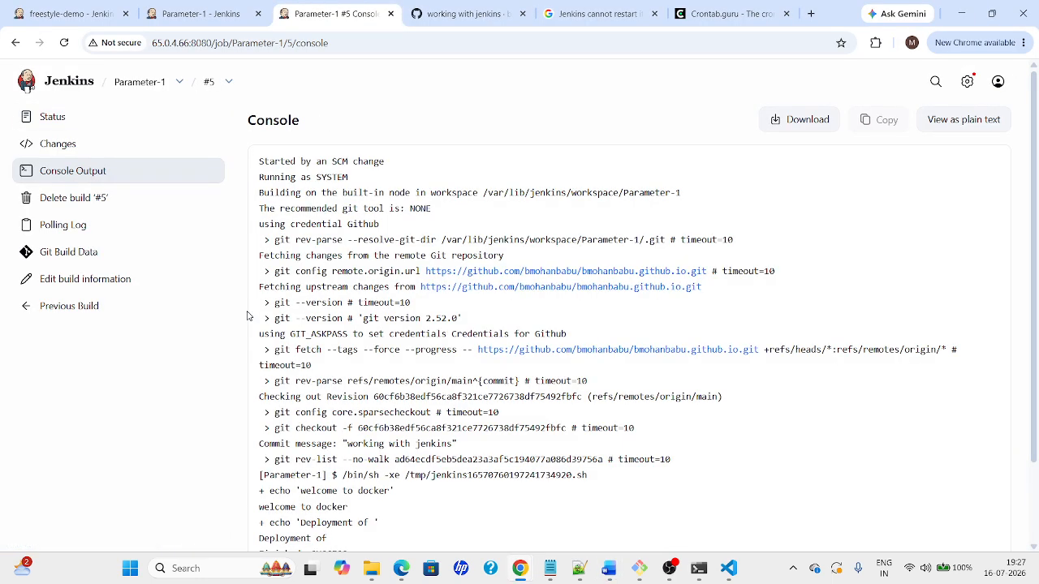
{"action": "key", "text": "alt+Tab"}
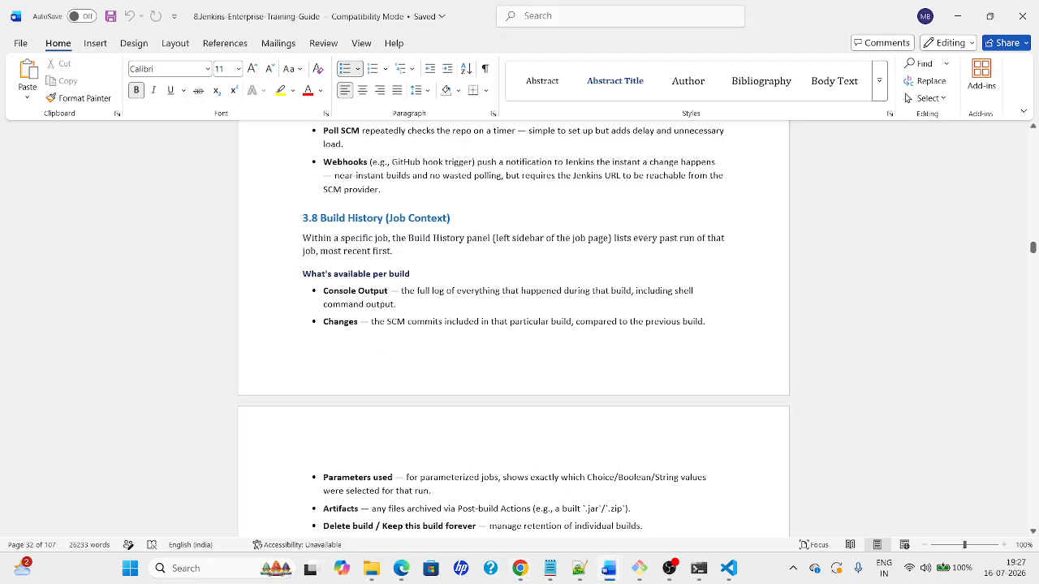
{"action": "key", "text": "alt+Tab"}
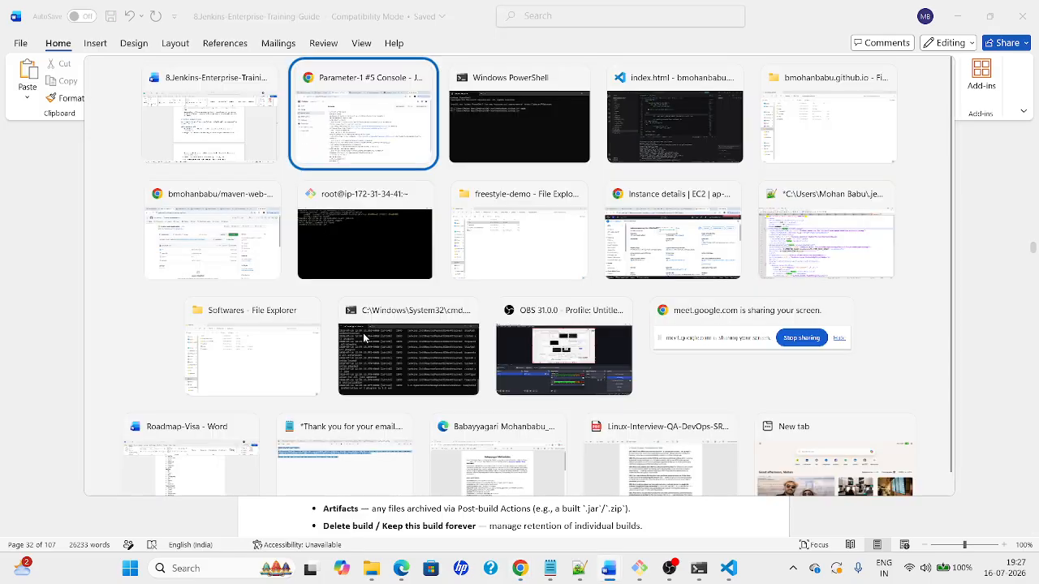
{"action": "key", "text": "alt+Tab"}
{"action": "key", "text": "alt+Tab"}
{"action": "key", "text": "alt+Tab"}
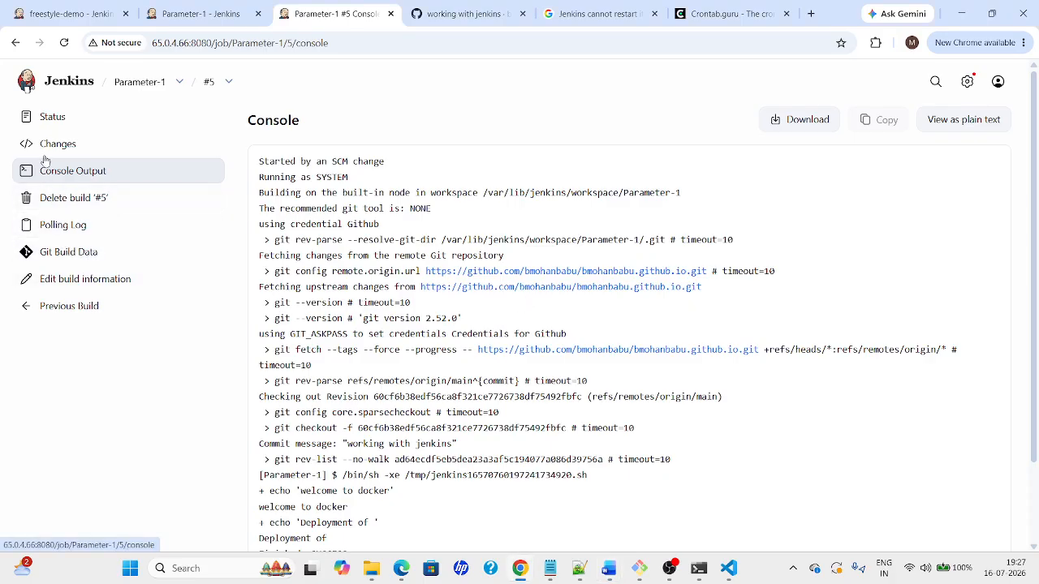
{"action": "left_click", "coordinate": [77, 144]}
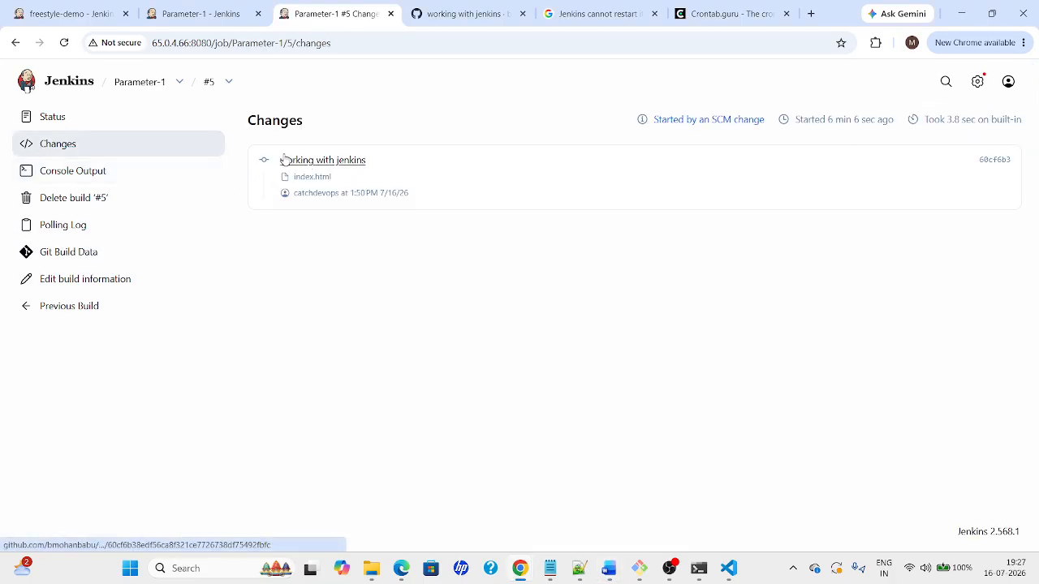
Check build #4's Changes showing 'Failed to determine', then return to Parameter-1 and Word
{"action": "left_click", "coordinate": [229, 81]}
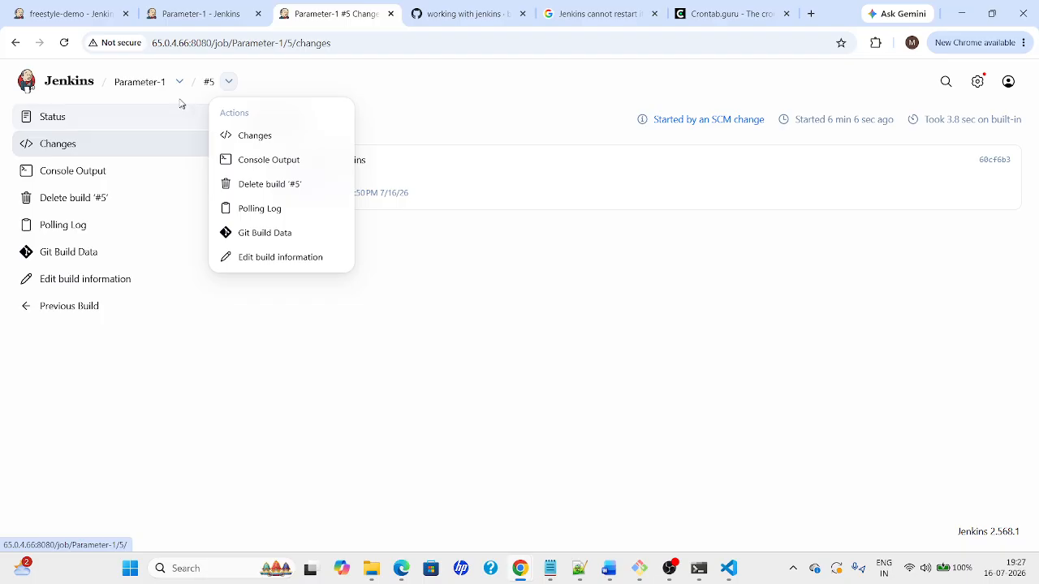
{"action": "left_click", "coordinate": [152, 85]}
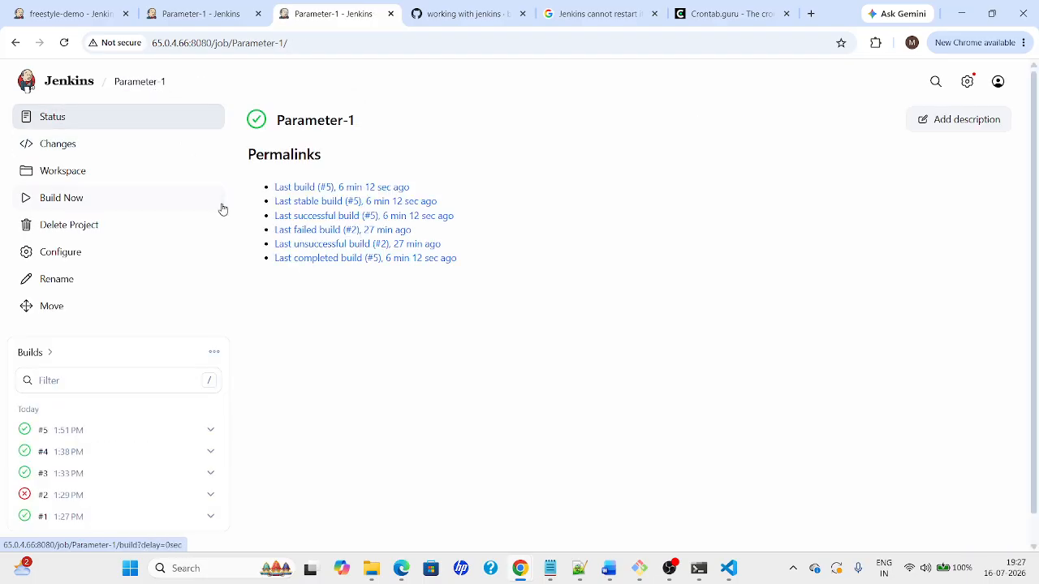
{"action": "left_click", "coordinate": [43, 452]}
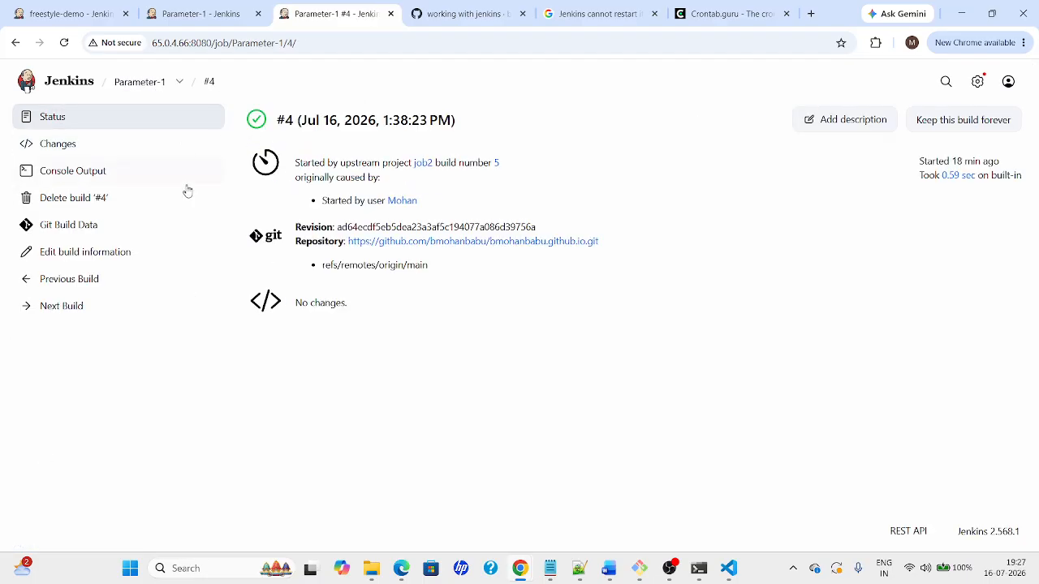
{"action": "left_click", "coordinate": [50, 151]}
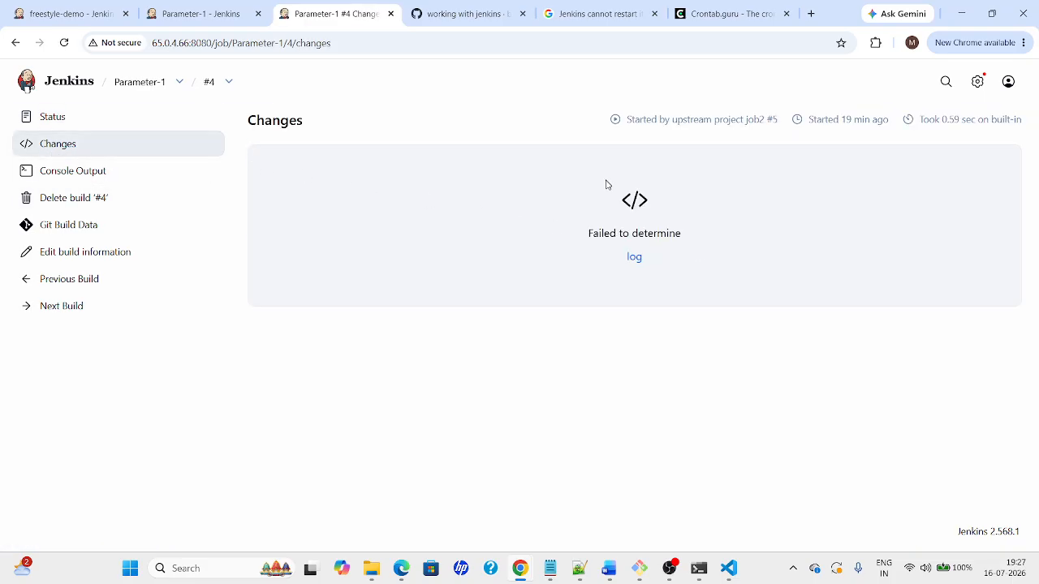
{"action": "left_click_drag", "start_coordinate": [580, 186], "coordinate": [686, 242]}
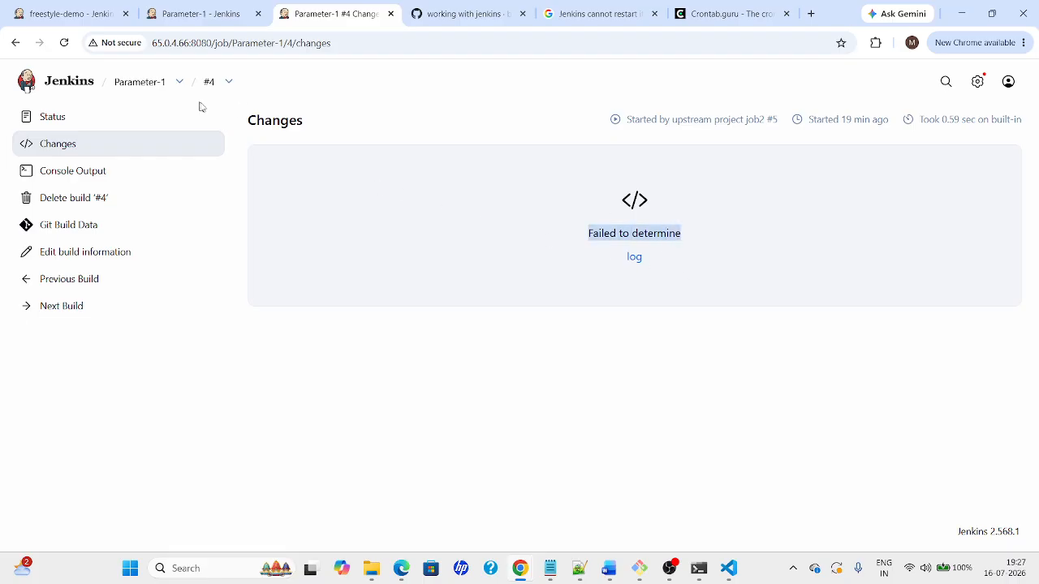
{"action": "left_click", "coordinate": [140, 82]}
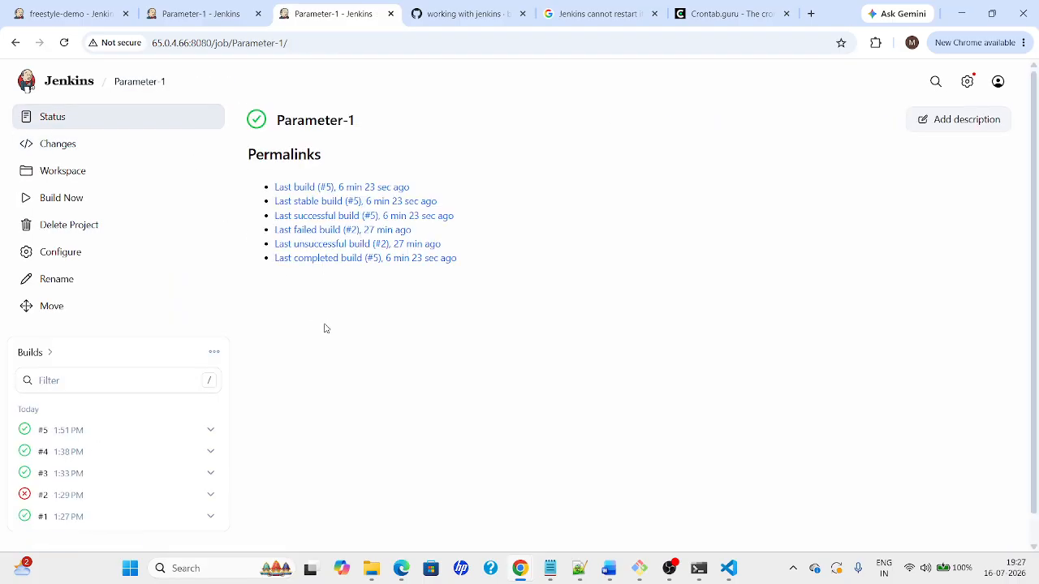
{"action": "key", "text": "alt+Tab"}
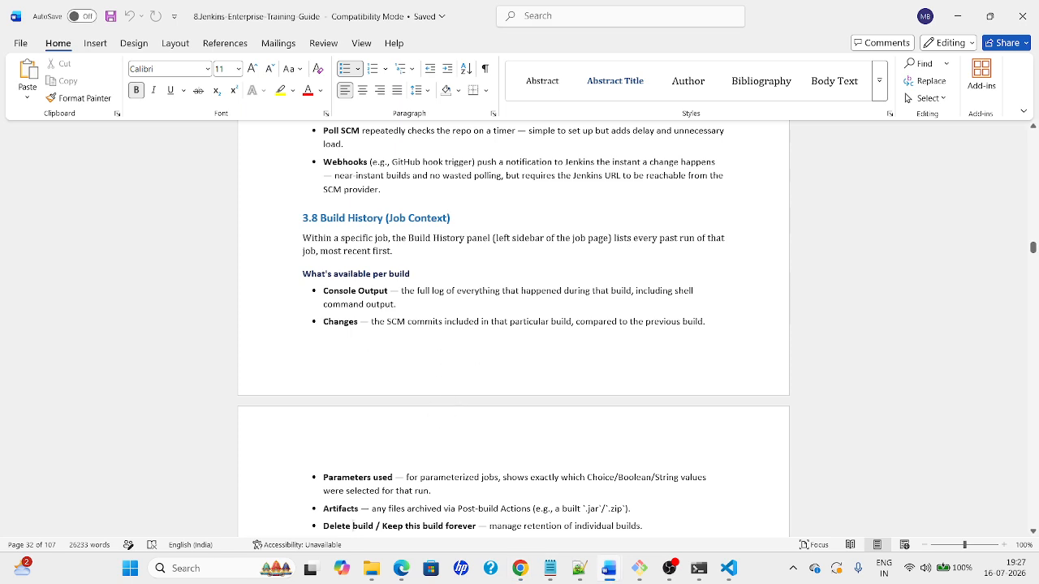
Scroll the Word guide down to the Discard Old Builds notes, then return to Jenkins
{"action": "key", "text": "Down"}
{"action": "key", "text": "Down"}
{"action": "key", "text": "Down"}
{"action": "key", "text": "Down"}
{"action": "key", "text": "Down"}
{"action": "key", "text": "Down"}
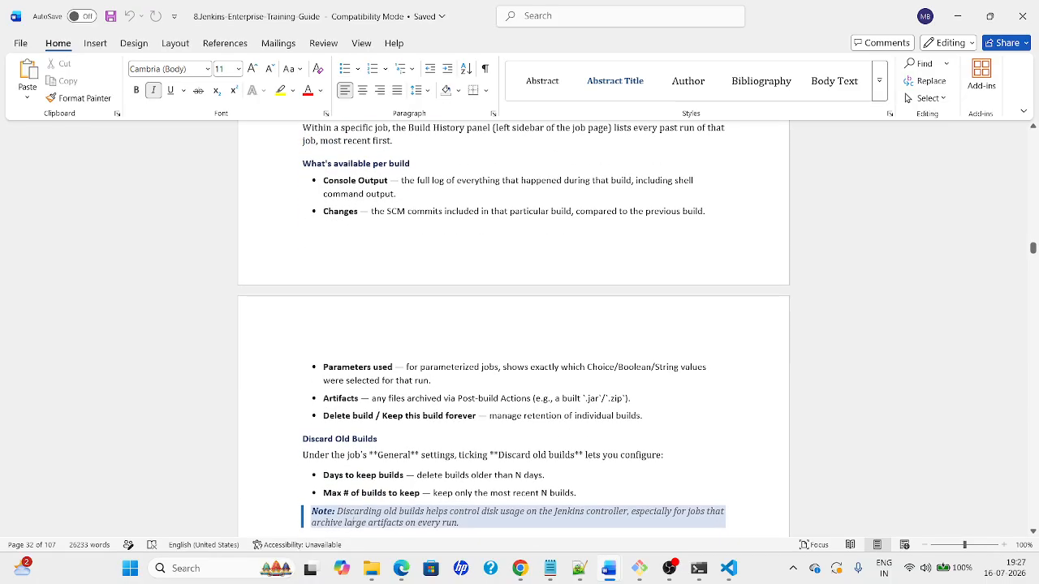
{"action": "key", "text": "Down"}
{"action": "key", "text": "Down"}
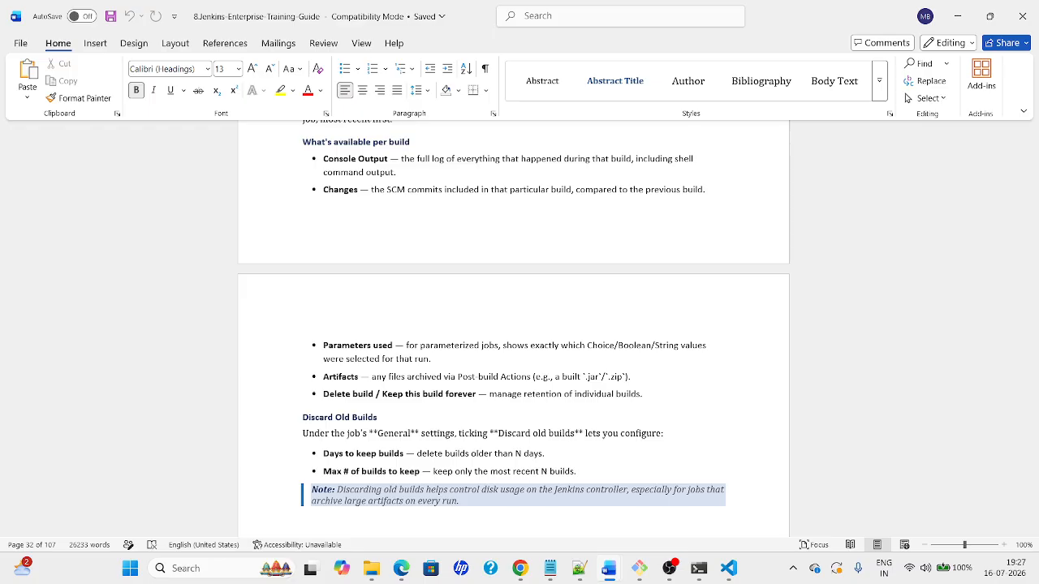
{"action": "key", "text": "alt+Tab"}
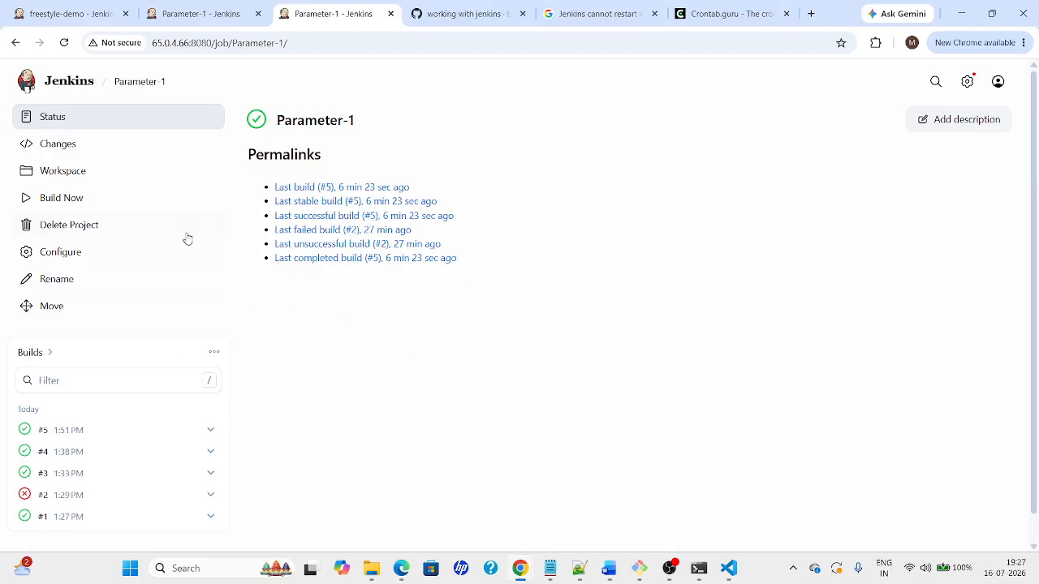
View build #3's Parameters, then go back to the Parameter-1 job page
{"action": "left_click", "coordinate": [57, 475]}
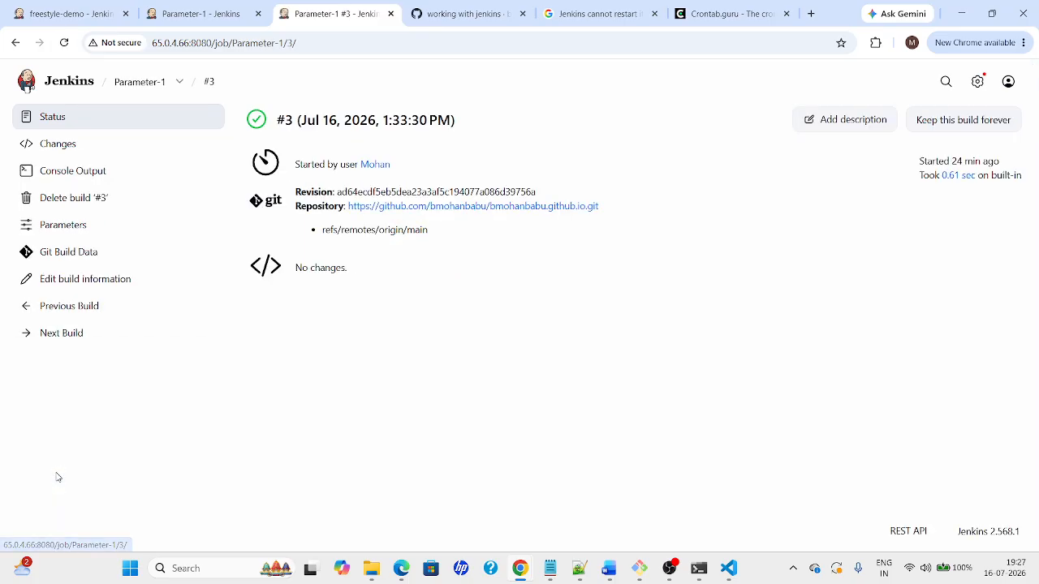
{"action": "left_click", "coordinate": [51, 236]}
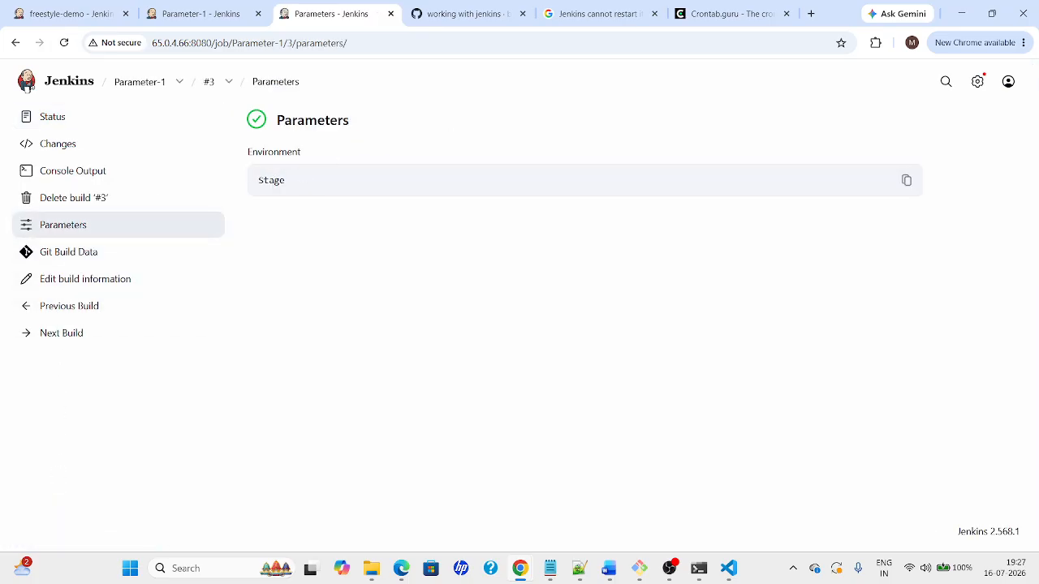
{"action": "left_click", "coordinate": [213, 83]}
{"action": "left_click", "coordinate": [144, 82]}
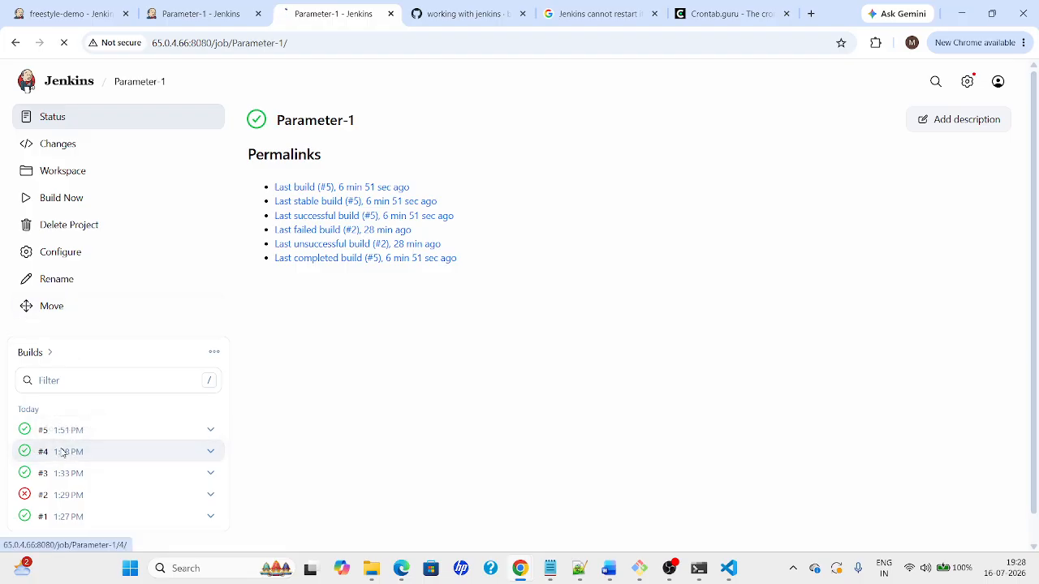
Step from build #4 back to build #2 and view its Parameters showing Dev
{"action": "left_click", "coordinate": [69, 452]}
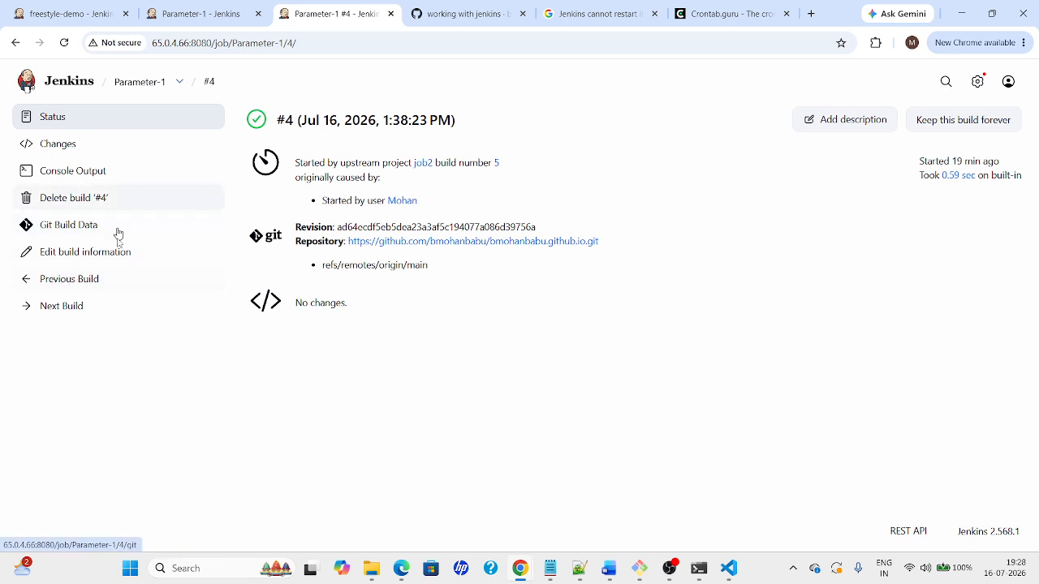
{"action": "left_click", "coordinate": [54, 284]}
{"action": "left_click", "coordinate": [64, 307]}
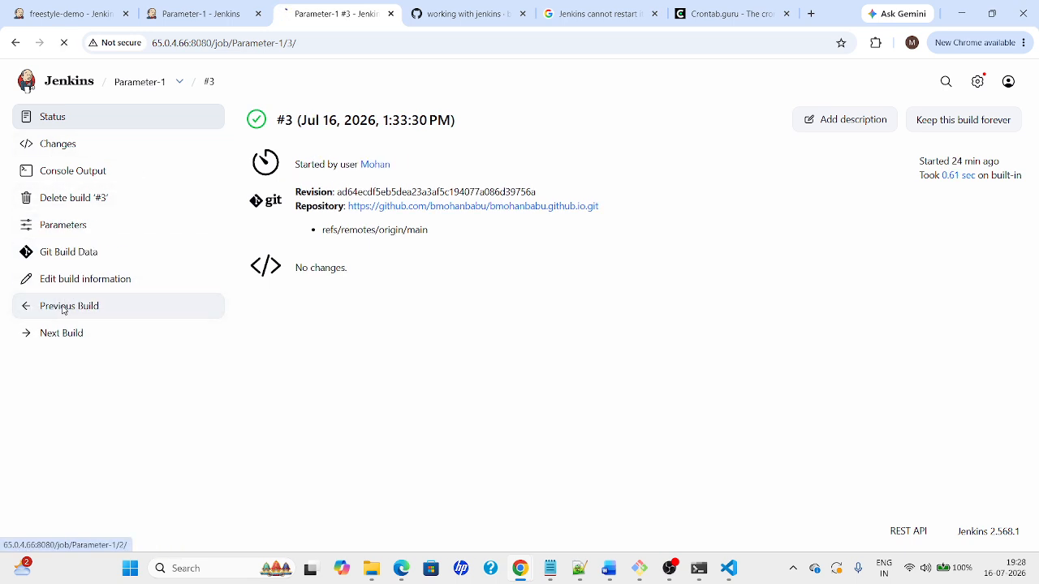
{"action": "left_click", "coordinate": [36, 233]}
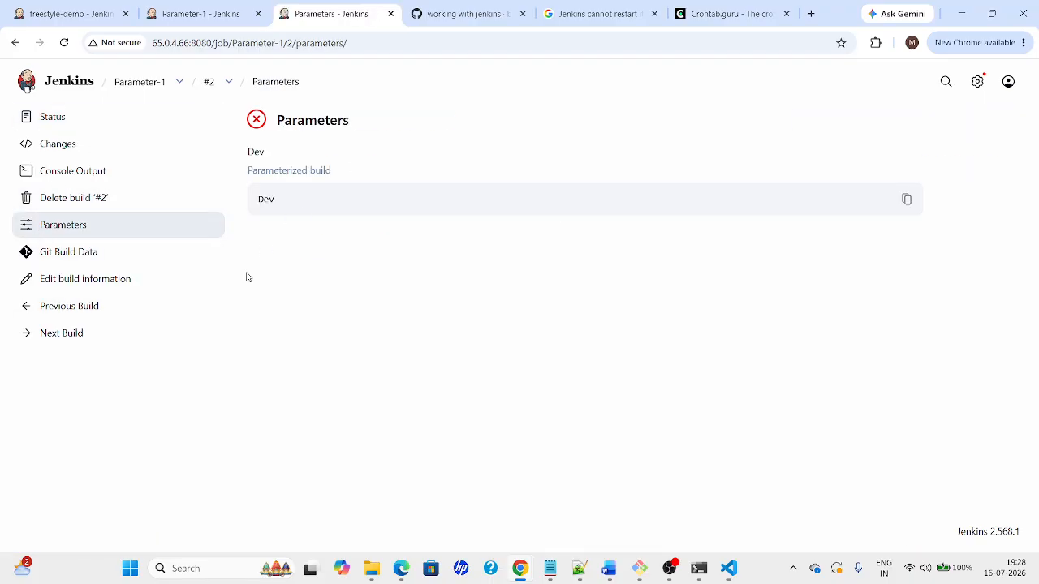
{"action": "key", "text": "alt+Tab"}
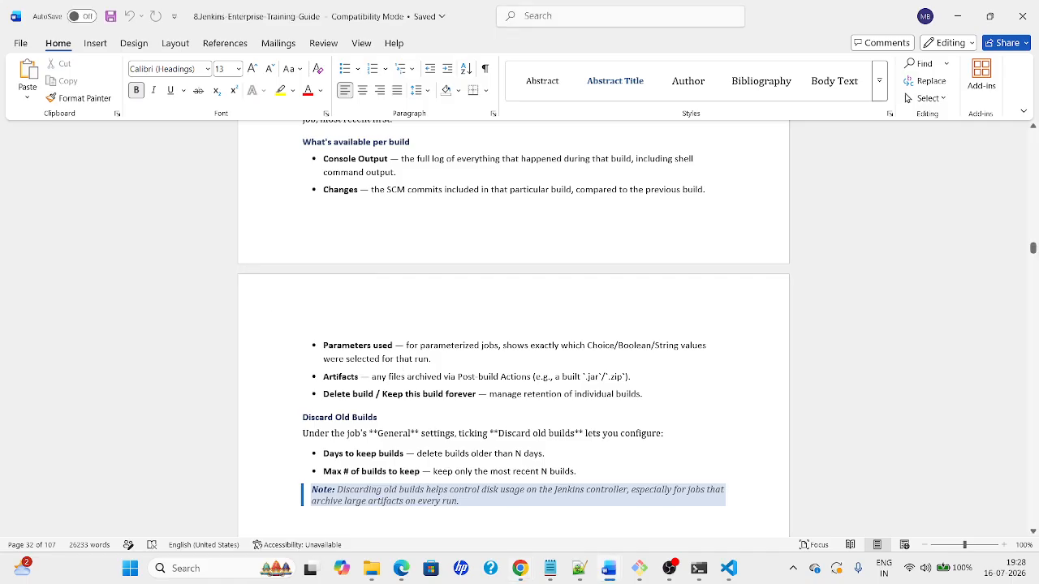
Place the caret on the guide's per-build bullets and Delete build bullet, returning to build #2's Parameters
{"action": "left_click", "coordinate": [410, 376]}
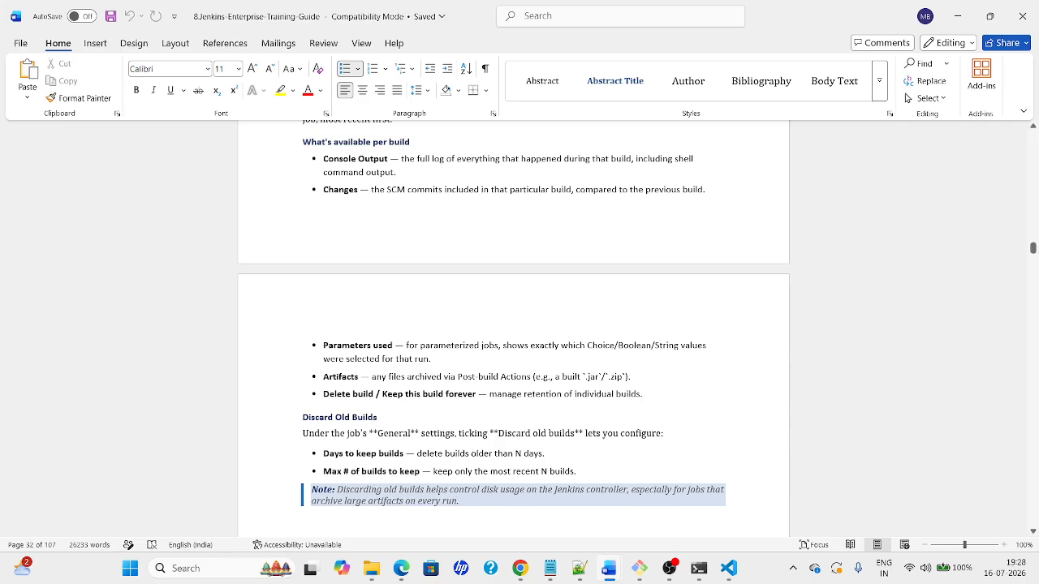
{"action": "key", "text": "alt+Tab"}
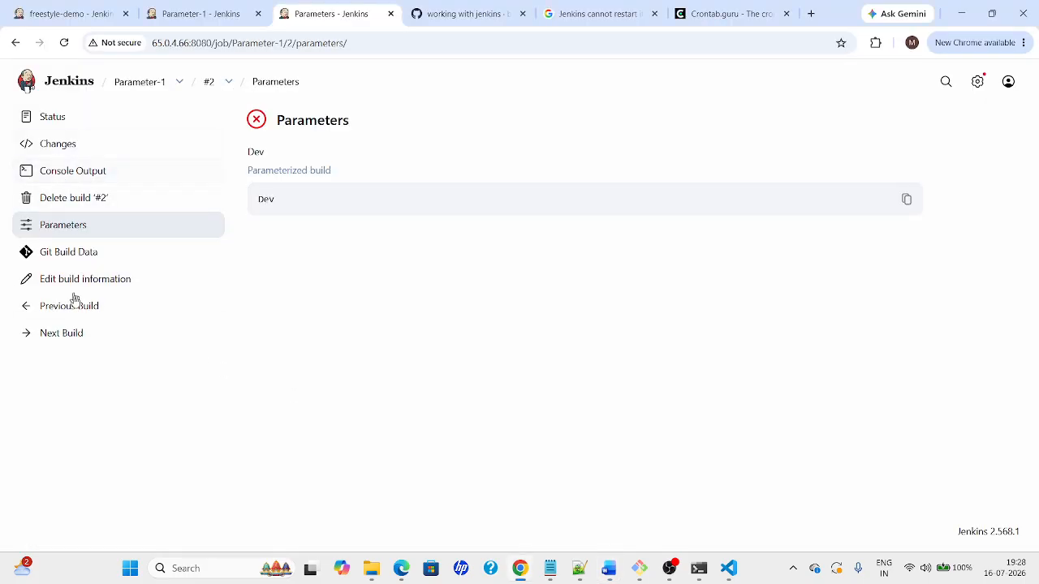
{"action": "key", "text": "alt+Tab"}
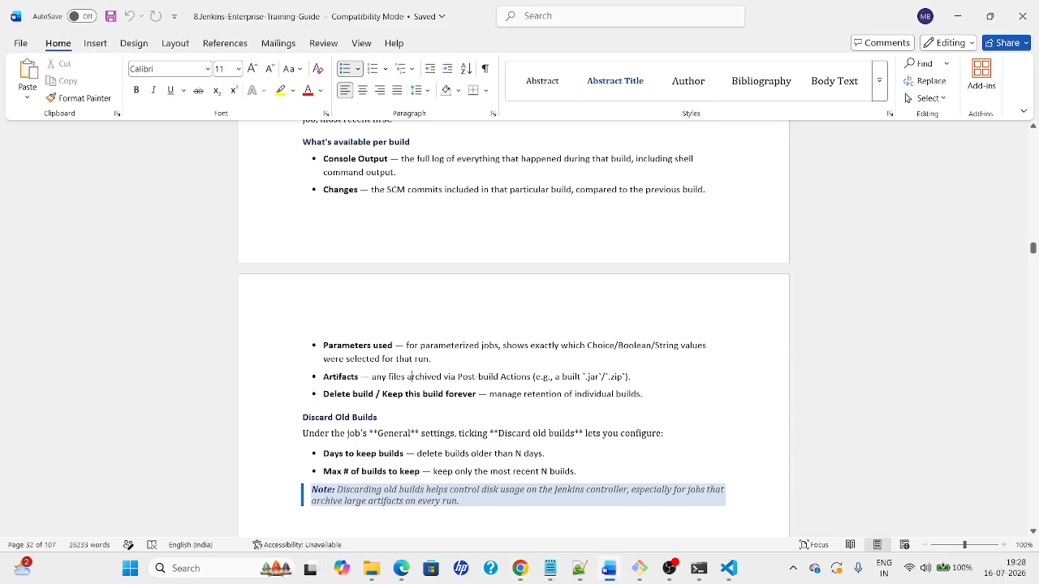
{"action": "left_click", "coordinate": [363, 394]}
{"action": "key", "text": "alt+Tab"}
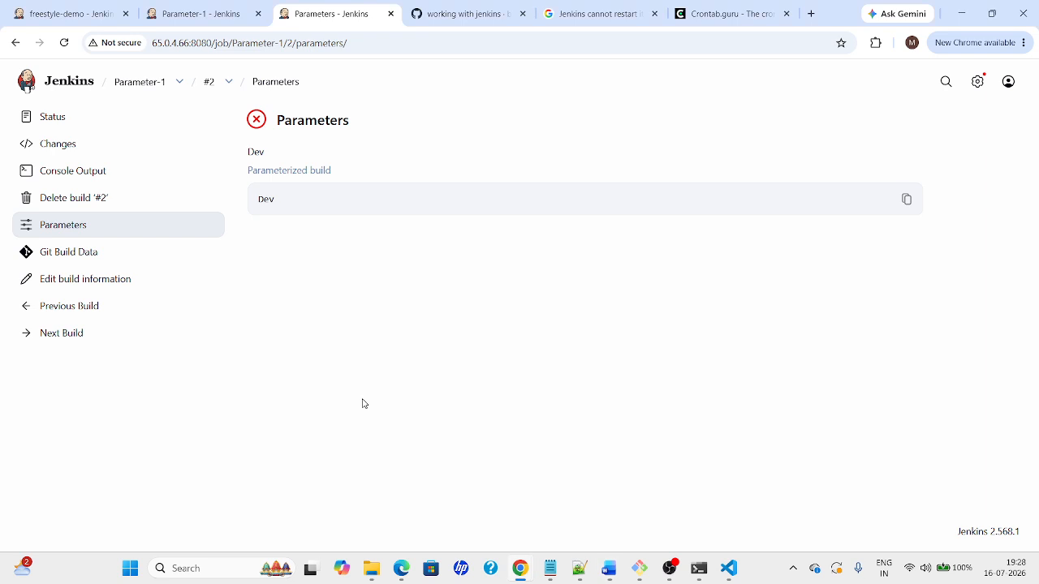
Abandon deleting build #2, glance at the guide's Artifacts notes, and reopen Parameter-1 via the dashboard
{"action": "left_click", "coordinate": [87, 209]}
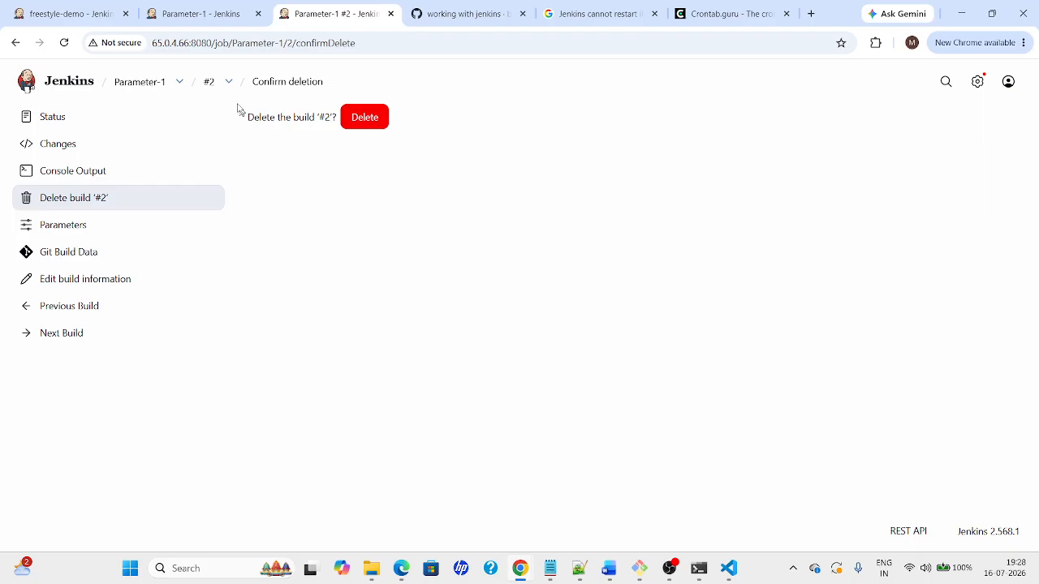
{"action": "left_click", "coordinate": [149, 84]}
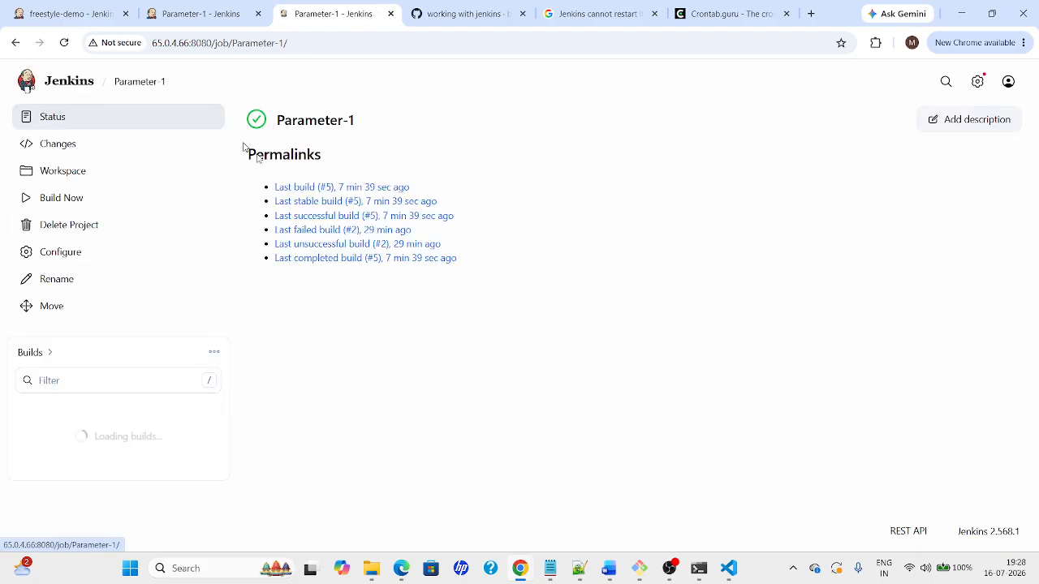
{"action": "key", "text": "alt+Tab"}
{"action": "key", "text": "Down"}
{"action": "key", "text": "Down"}
{"action": "key", "text": "Down"}
{"action": "key", "text": "Down"}
{"action": "key", "text": "Down"}
{"action": "key", "text": "Down"}
{"action": "key", "text": "Down"}
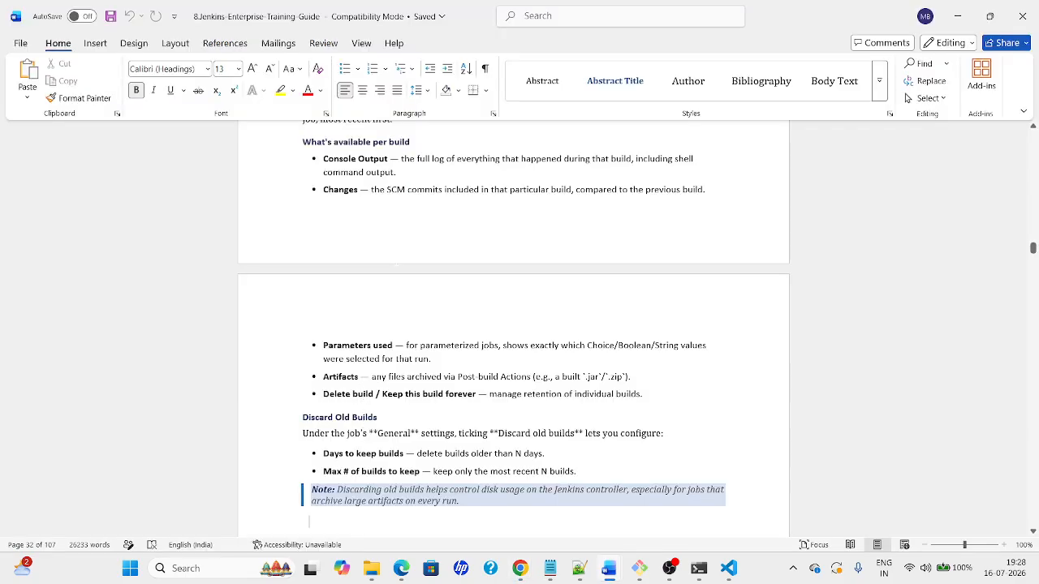
{"action": "key", "text": "Up"}
{"action": "key", "text": "Up"}
{"action": "key", "text": "Up"}
{"action": "key", "text": "Up"}
{"action": "key", "text": "Up"}
{"action": "key", "text": "Up"}
{"action": "key", "text": "Up"}
{"action": "key", "text": "Up"}
{"action": "key", "text": "Up"}
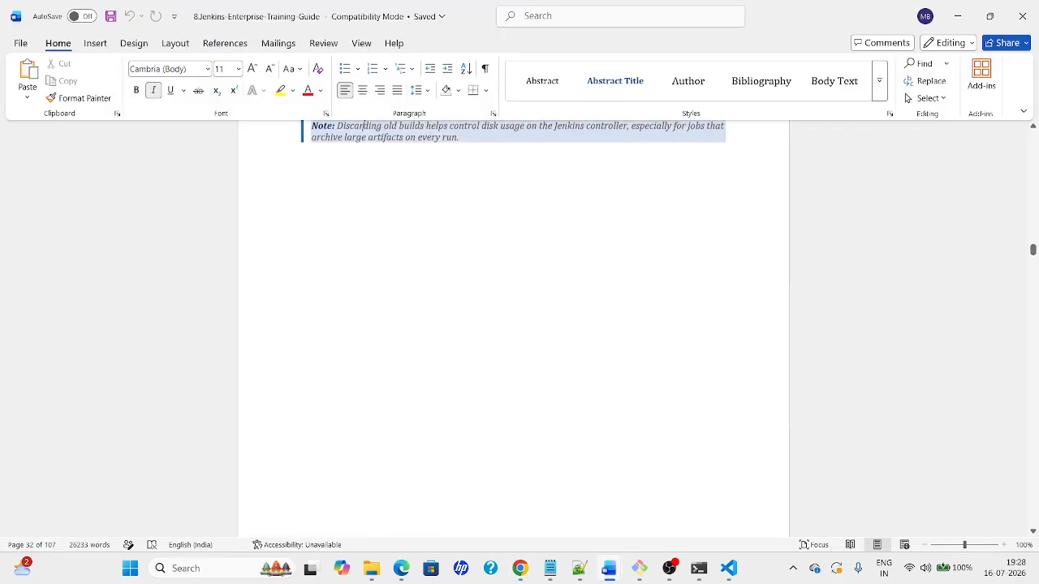
{"action": "key", "text": "Up"}
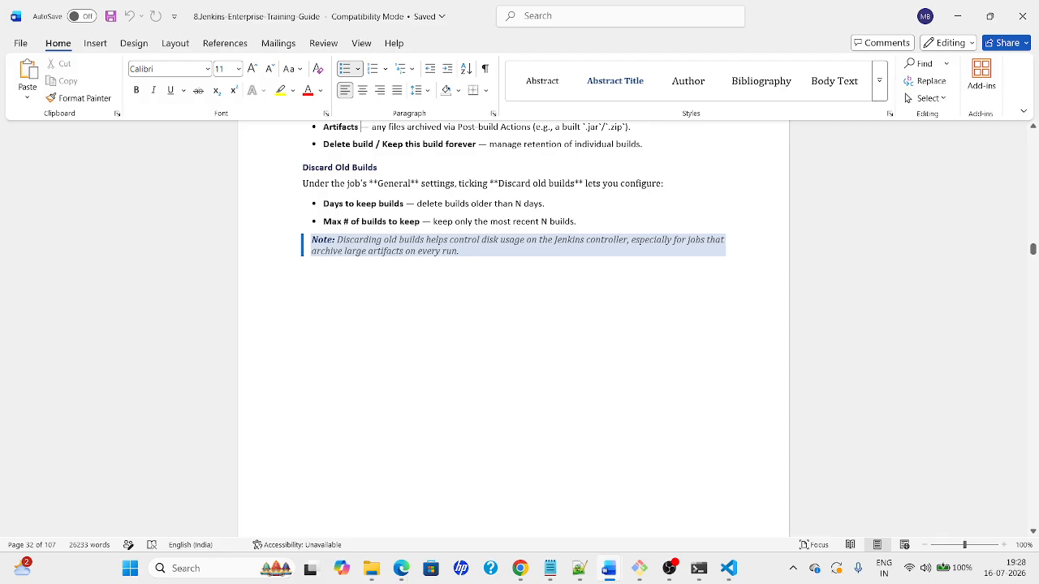
{"action": "key", "text": "alt+Tab"}
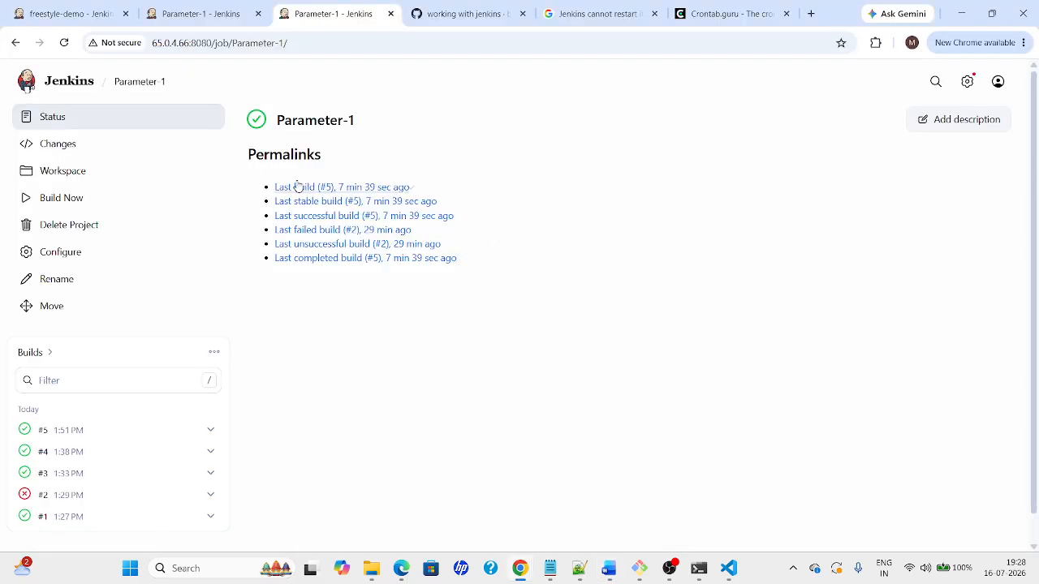
{"action": "left_click", "coordinate": [77, 81]}
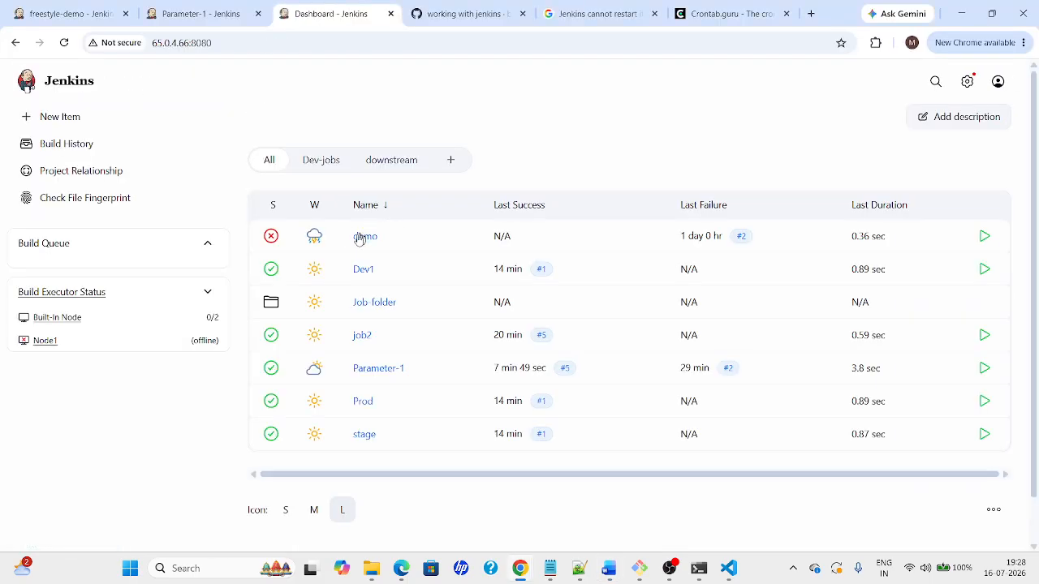
{"action": "left_click", "coordinate": [381, 369]}
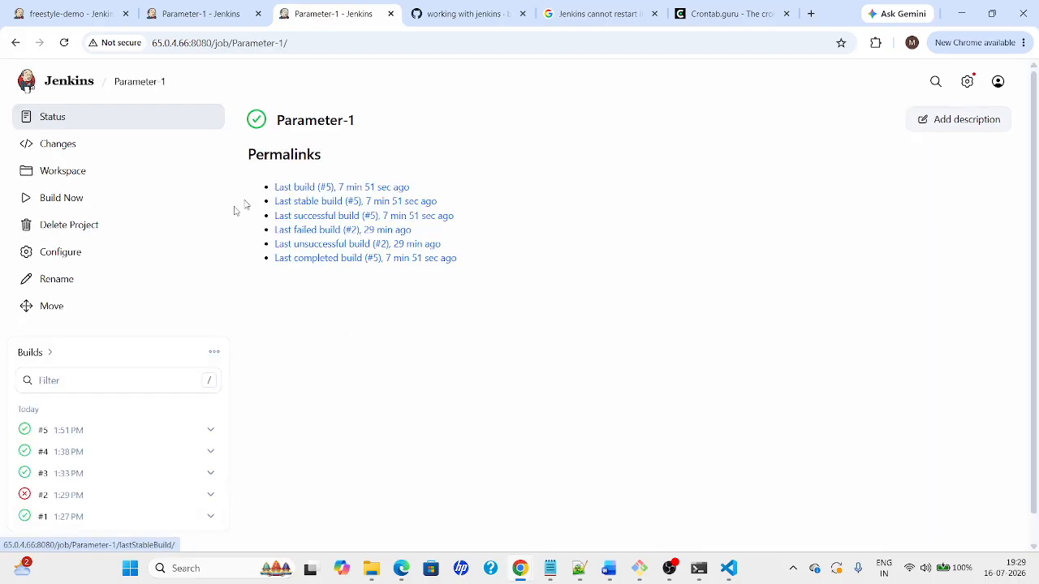
Enable Discard old builds and inspect its Days to keep field and Strategy list, then leave unsaved
{"action": "left_click", "coordinate": [49, 260]}
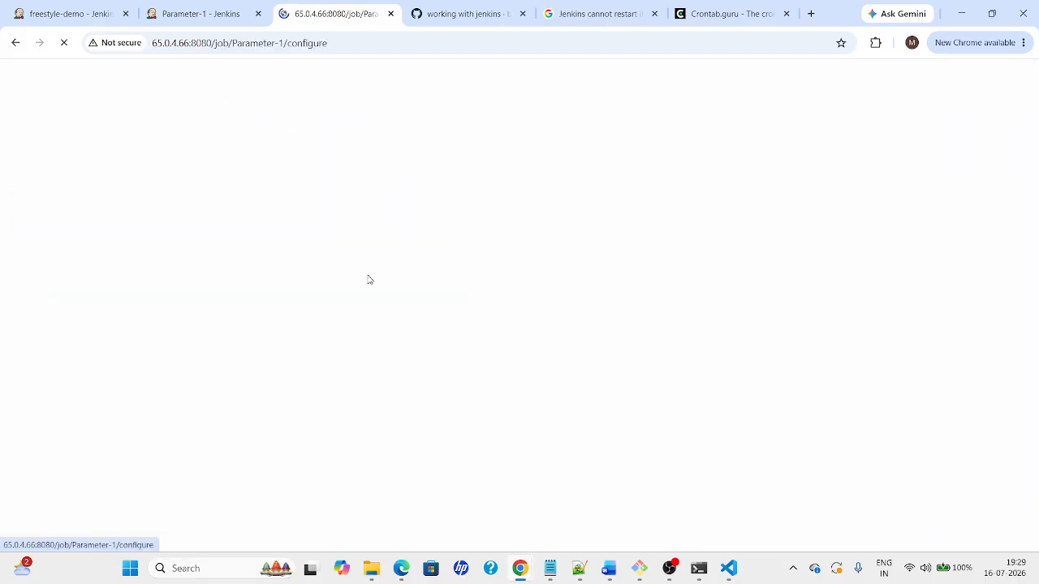
{"action": "left_click", "coordinate": [257, 289]}
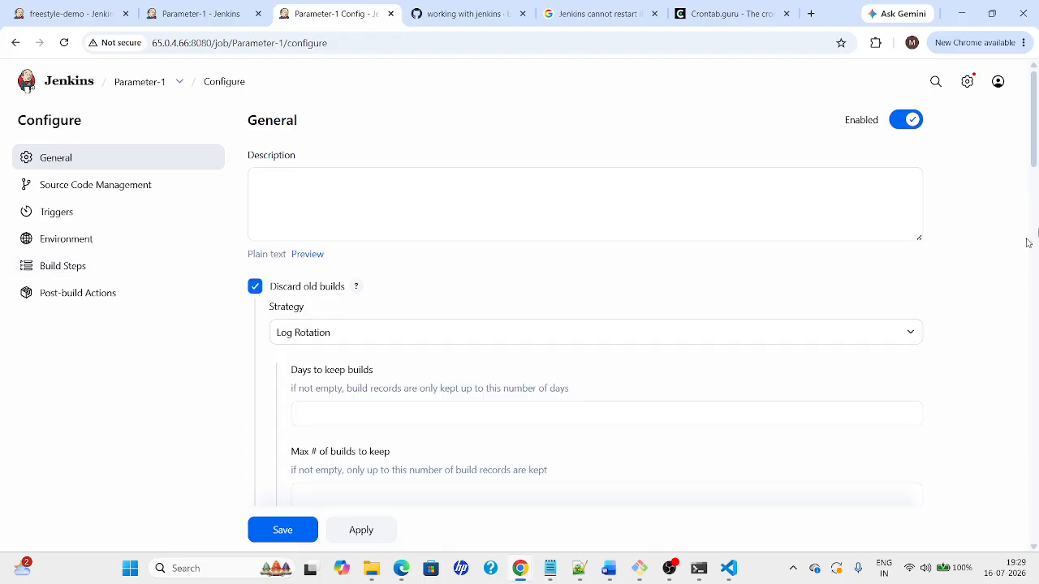
{"action": "left_click_drag", "start_coordinate": [1036, 134], "coordinate": [1036, 157]}
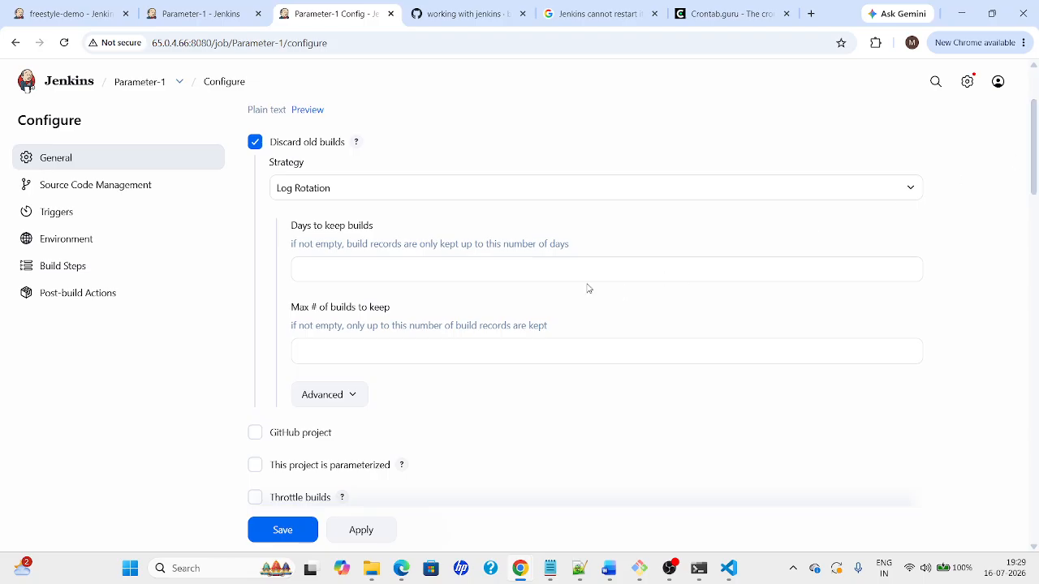
{"action": "left_click", "coordinate": [457, 276]}
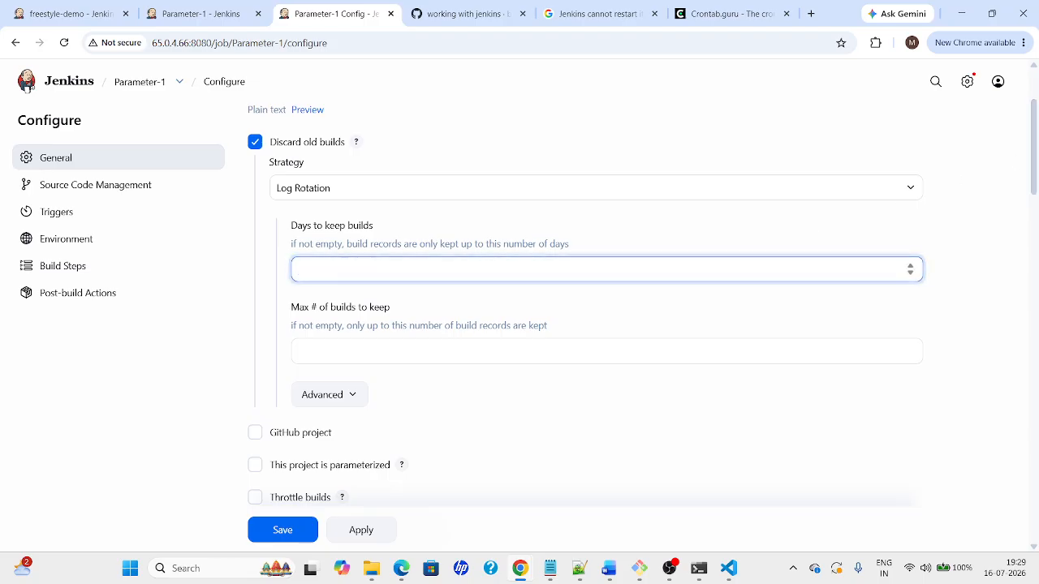
{"action": "left_click", "coordinate": [347, 195]}
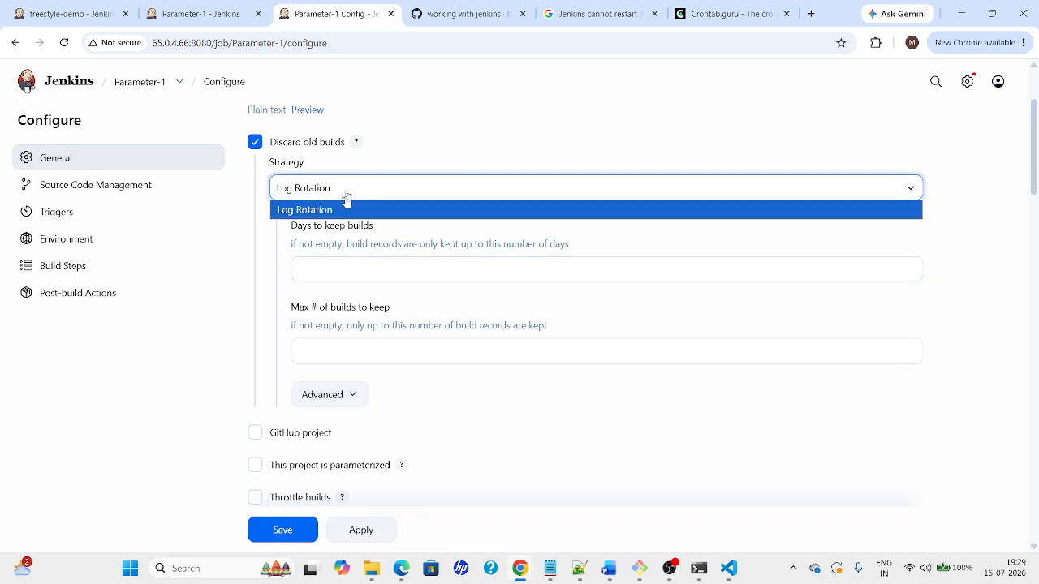
{"action": "left_click", "coordinate": [142, 88]}
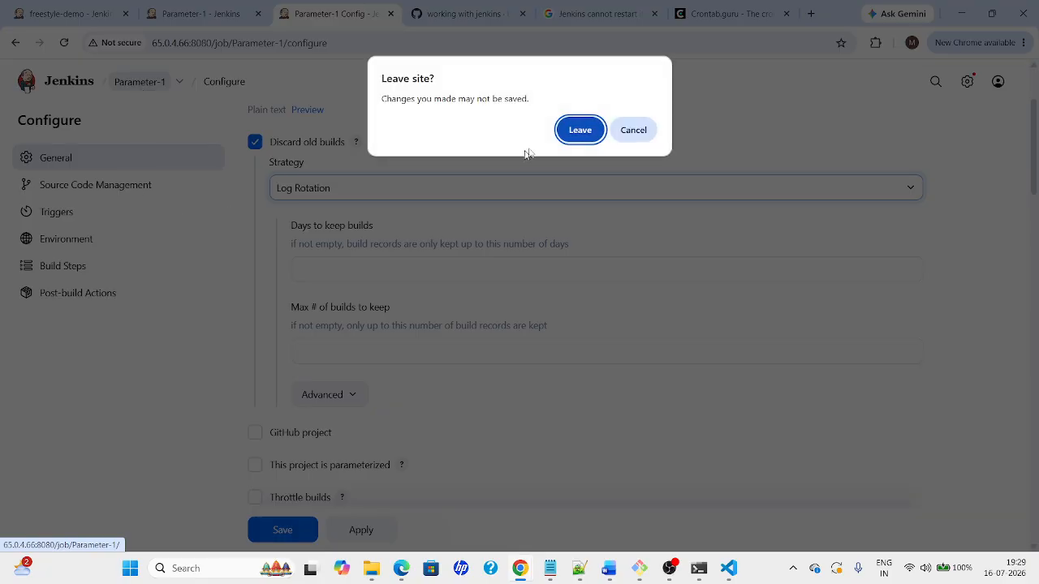
{"action": "left_click", "coordinate": [577, 128]}
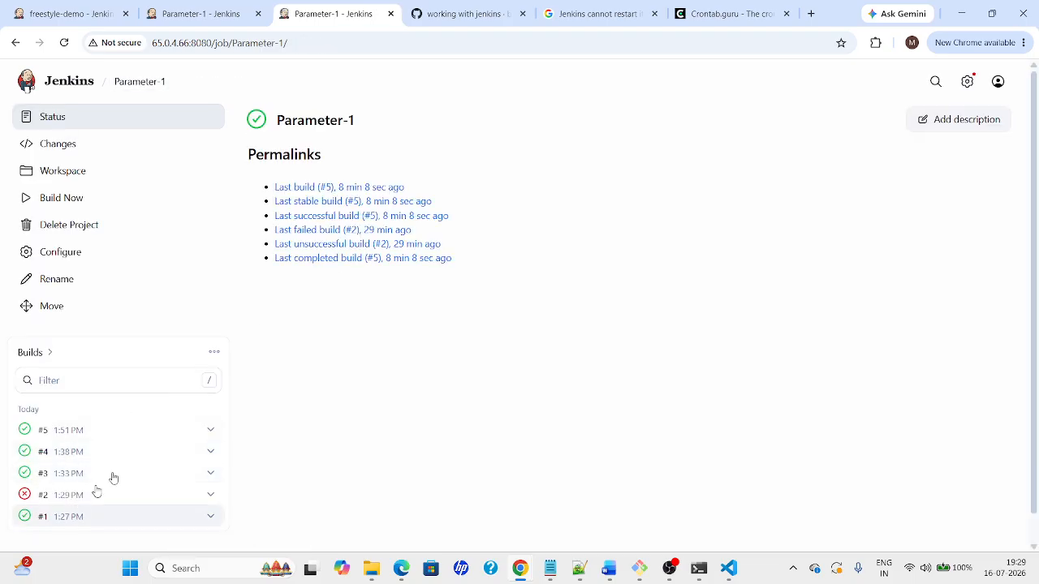
{"action": "key", "text": "alt+Tab"}
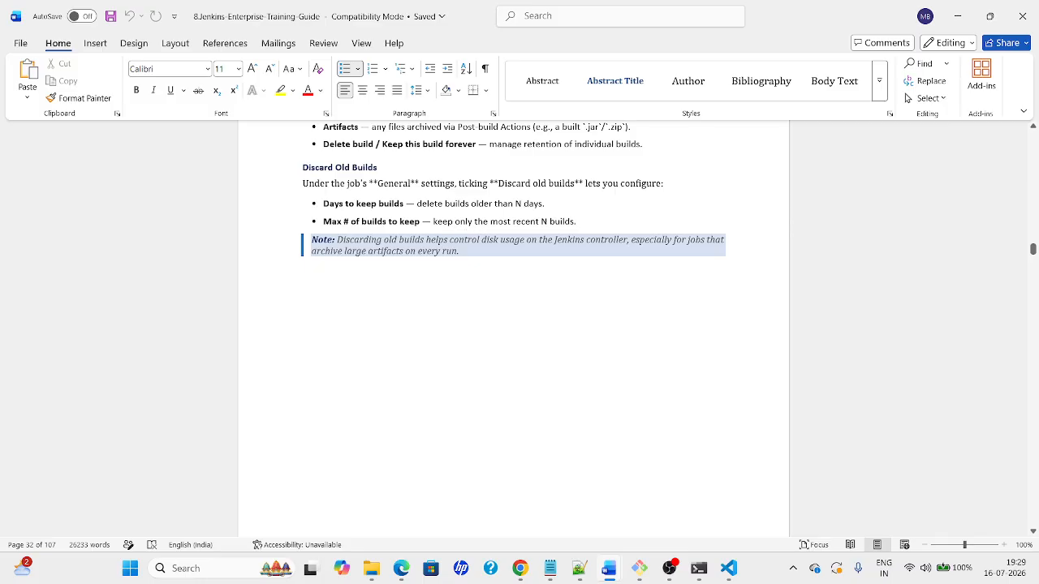
Read through the Module 3 Hands-on Labs 3.1 to 3.3 in the Word guide
{"action": "key", "text": "Down"}
{"action": "key", "text": "Down"}
{"action": "key", "text": "Down"}
{"action": "key", "text": "Down"}
{"action": "key", "text": "Up"}
{"action": "key", "text": "Up"}
{"action": "key", "text": "Up"}
{"action": "key", "text": "Up"}
{"action": "key", "text": "Up"}
{"action": "key", "text": "Up"}
{"action": "key", "text": "Up"}
{"action": "key", "text": "Up"}
{"action": "key", "text": "Up"}
{"action": "key", "text": "Up"}
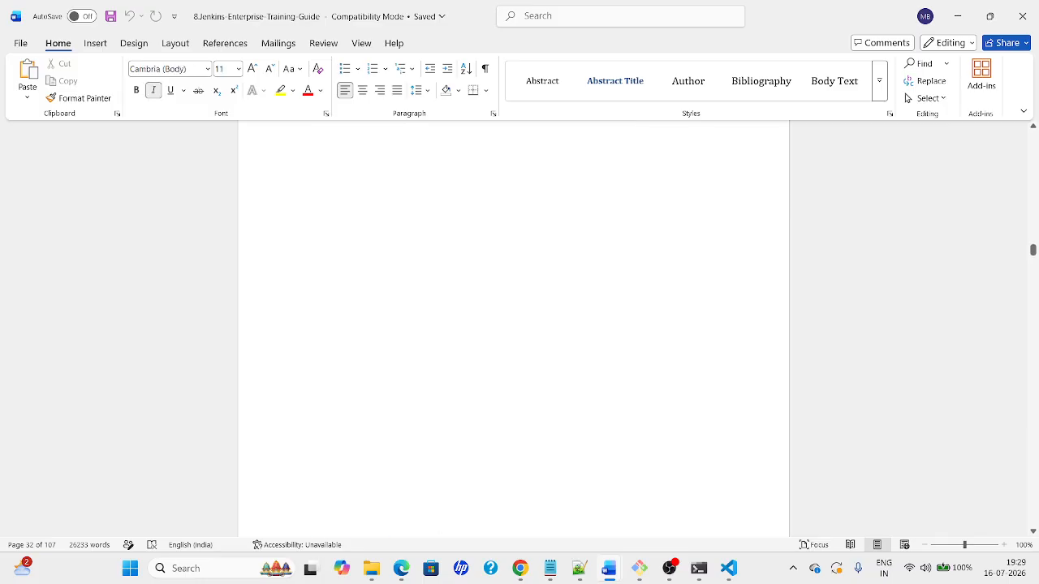
{"action": "key", "text": "Up"}
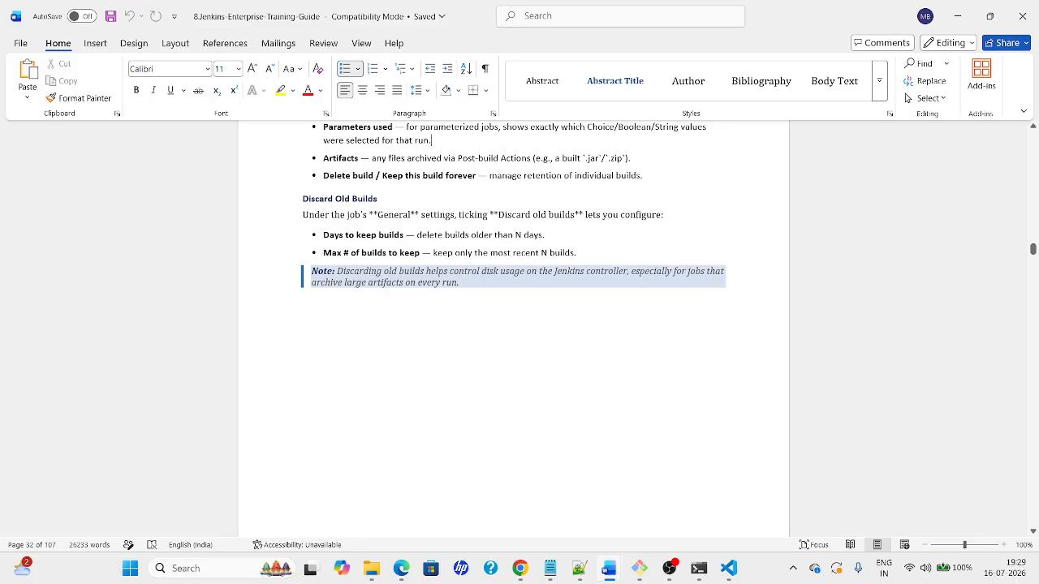
{"action": "key", "text": "Down"}
{"action": "key", "text": "Down"}
{"action": "key", "text": "Down"}
{"action": "key", "text": "Down"}
{"action": "key", "text": "Down"}
{"action": "key", "text": "Down"}
{"action": "key", "text": "Down"}
{"action": "key", "text": "Down"}
{"action": "key", "text": "Down"}
{"action": "key", "text": "Down"}
{"action": "key", "text": "Down"}
{"action": "key", "text": "Down"}
{"action": "key", "text": "Down"}
{"action": "key", "text": "Down"}
{"action": "key", "text": "Down"}
{"action": "key", "text": "Down"}
{"action": "key", "text": "Down"}
{"action": "key", "text": "Down"}
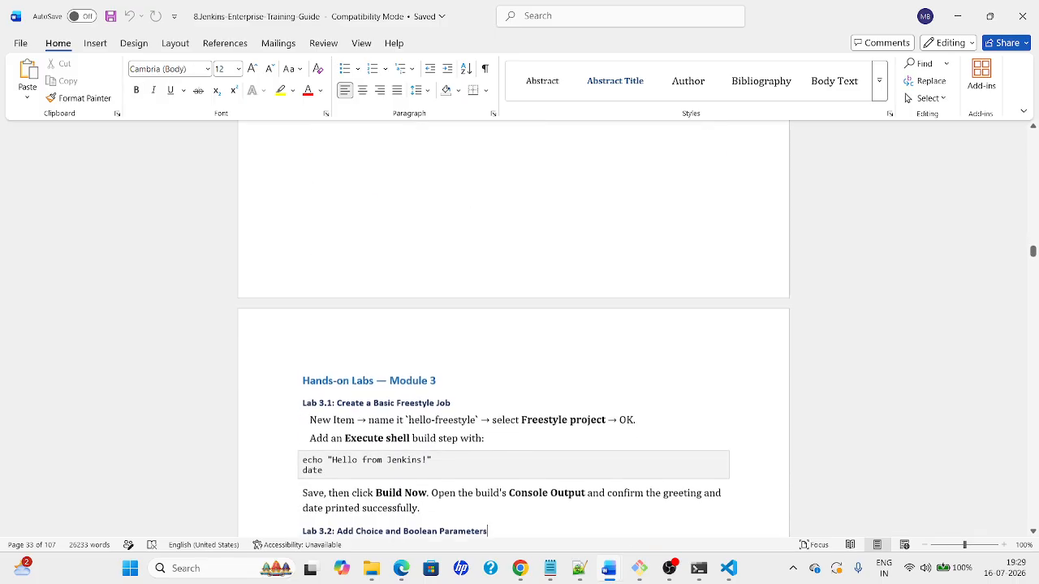
{"action": "key", "text": "Down"}
{"action": "key", "text": "Down"}
{"action": "key", "text": "Down"}
{"action": "key", "text": "Down"}
{"action": "key", "text": "Down"}
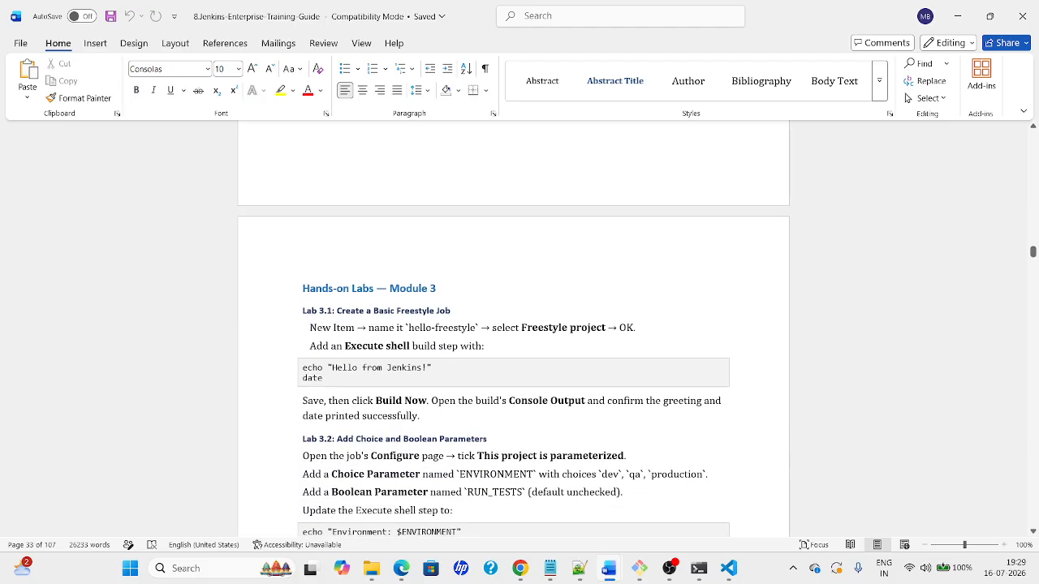
{"action": "key", "text": "Down"}
{"action": "key", "text": "Down"}
{"action": "key", "text": "Down"}
{"action": "key", "text": "Down"}
{"action": "key", "text": "Down"}
{"action": "key", "text": "Down"}
{"action": "key", "text": "Down"}
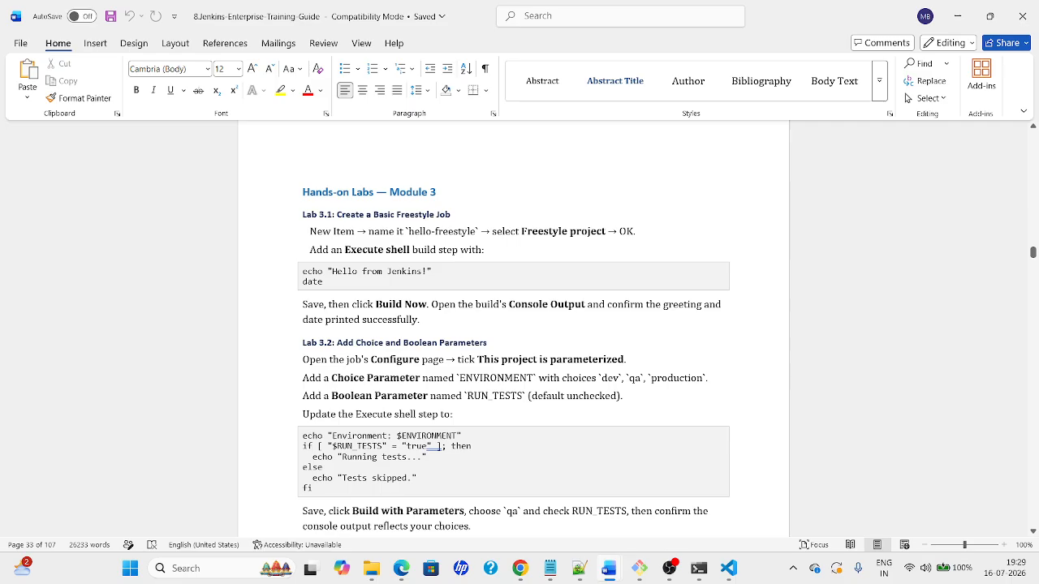
{"action": "key", "text": "Down"}
{"action": "key", "text": "Down"}
{"action": "key", "text": "Down"}
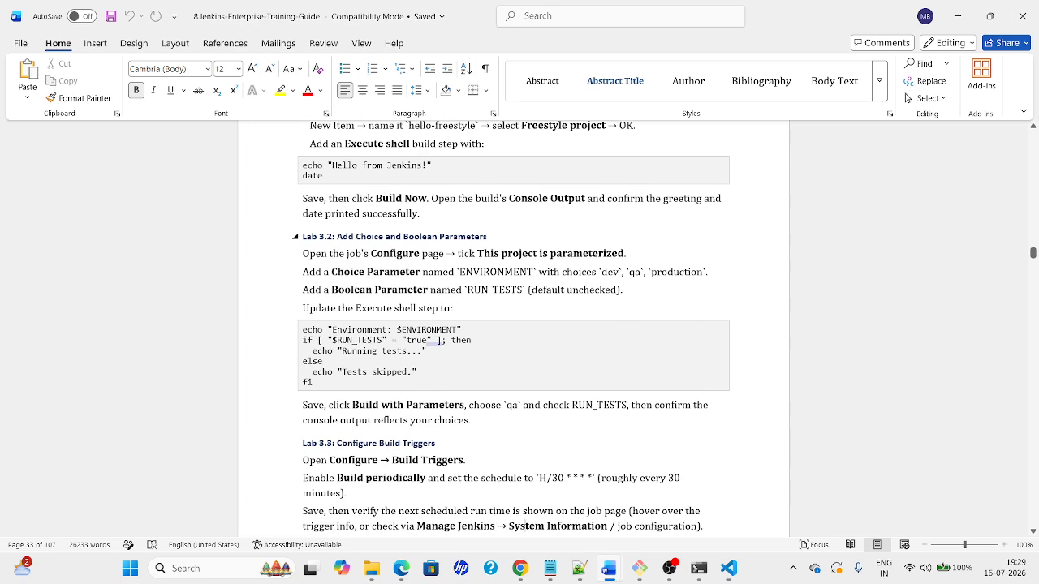
Scroll past Lab 3.4 to section 3.5 Choice Parameters with its dev, qa, staging and production example
{"action": "scroll", "coordinate": [526, 529], "scroll_direction": "down", "scroll_amount": 3}
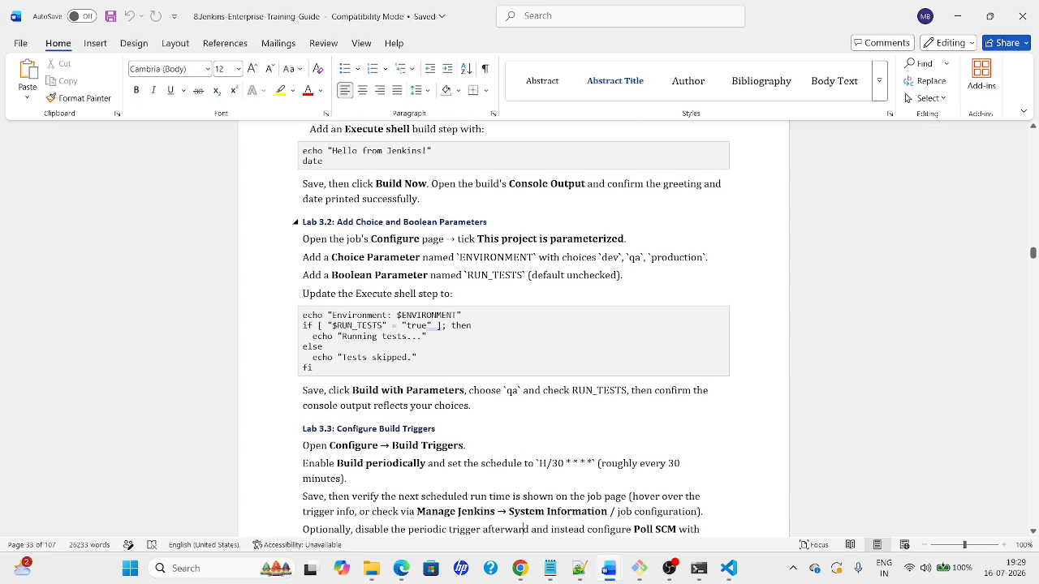
{"action": "scroll", "coordinate": [526, 529], "scroll_direction": "down", "scroll_amount": 9}
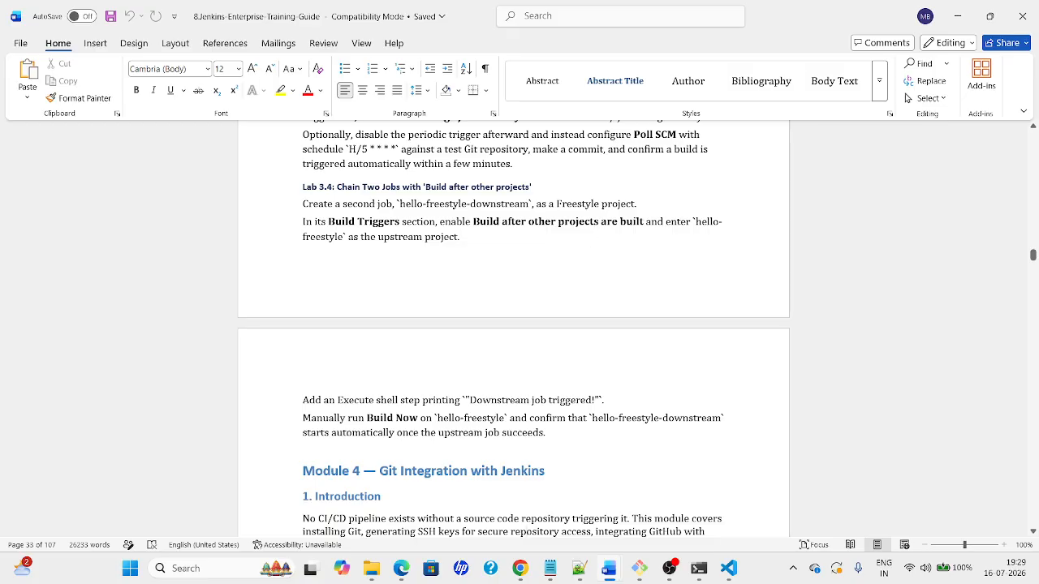
{"action": "mouse_move", "coordinate": [1032, 255]}
{"action": "left_mouse_down"}
{"action": "mouse_move", "coordinate": [1033, 205]}
{"action": "mouse_move", "coordinate": [1035, 243]}
{"action": "left_mouse_up"}
Page back up through Module 3 to the Boolean Parameters section
{"action": "left_click", "coordinate": [1033, 217]}
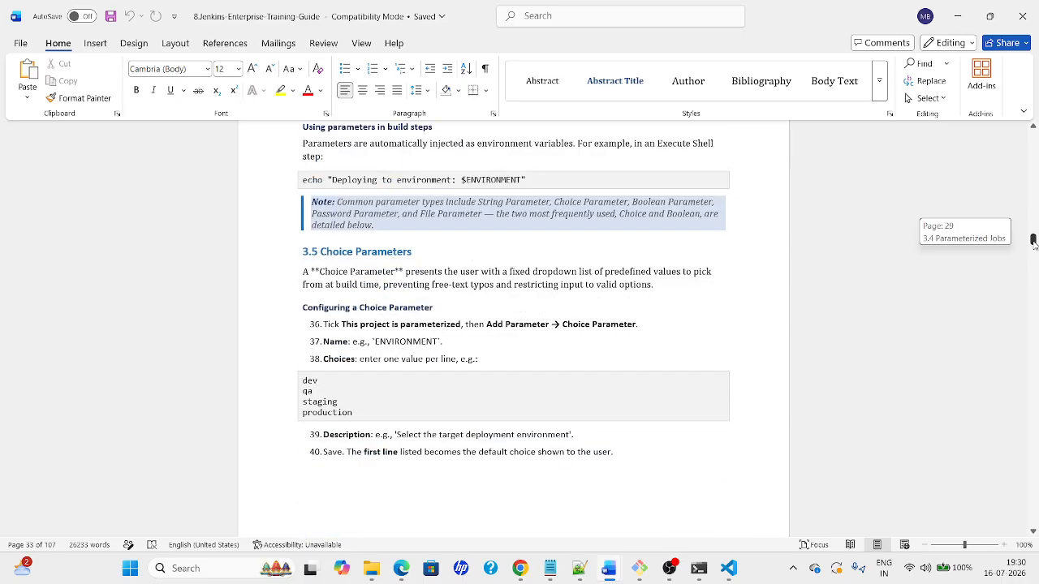
{"action": "left_click_drag", "start_coordinate": [1034, 243], "coordinate": [1032, 247]}
{"action": "left_click", "coordinate": [1035, 240]}
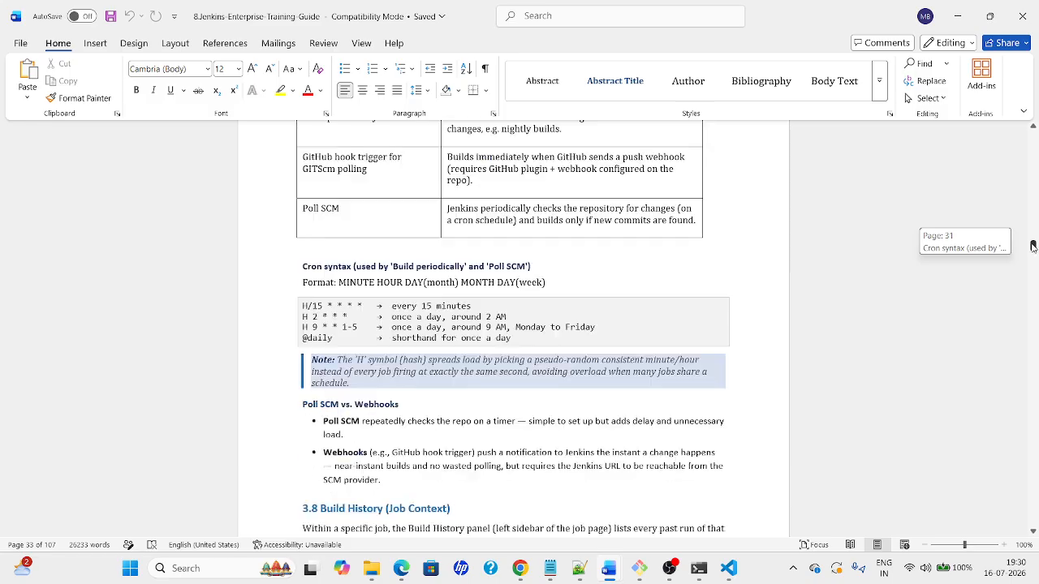
Page down past Build History and the Module 3 labs to Module 4's introduction
{"action": "left_click", "coordinate": [1036, 290]}
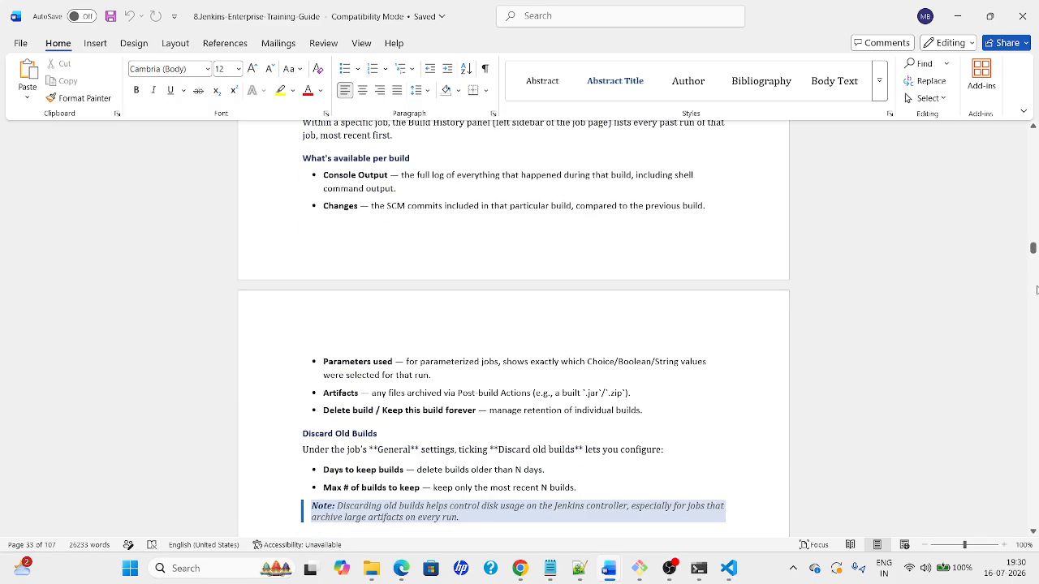
{"action": "left_click", "coordinate": [1036, 290]}
{"action": "left_click", "coordinate": [1036, 290]}
{"action": "left_click", "coordinate": [1035, 289]}
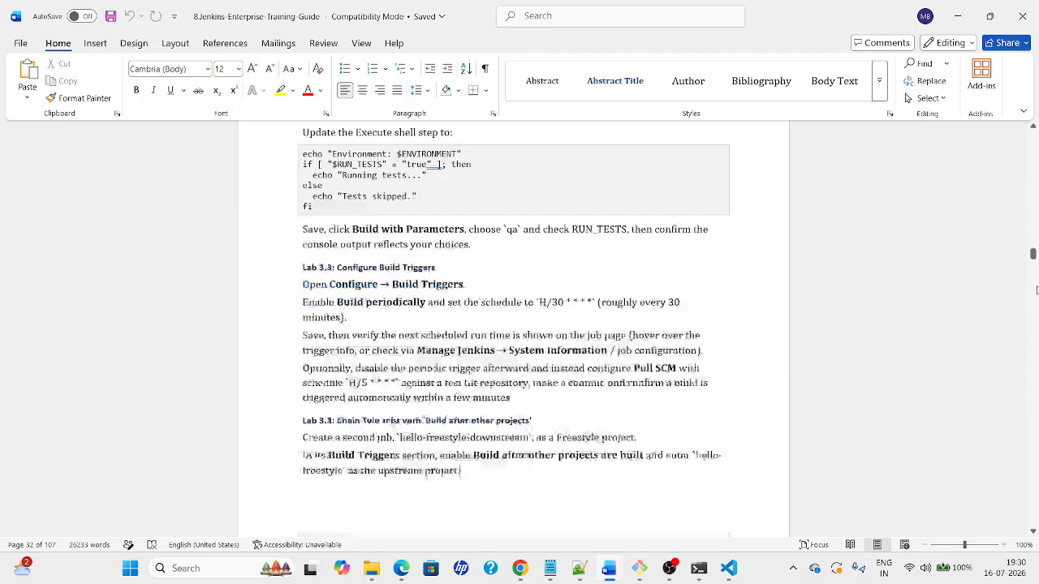
{"action": "left_click", "coordinate": [1036, 289]}
{"action": "left_click", "coordinate": [1036, 290]}
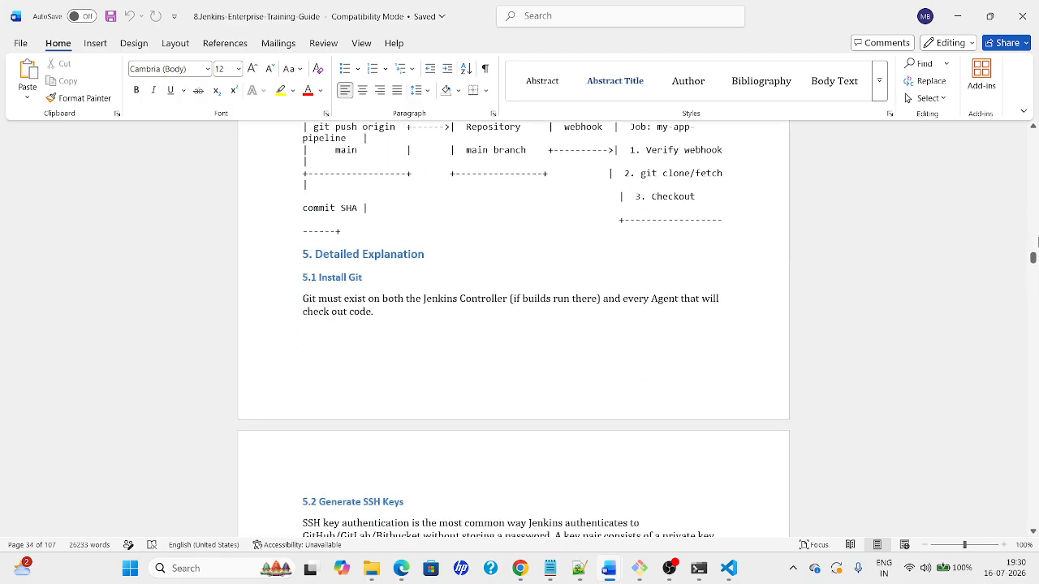
{"action": "left_click", "coordinate": [1036, 233]}
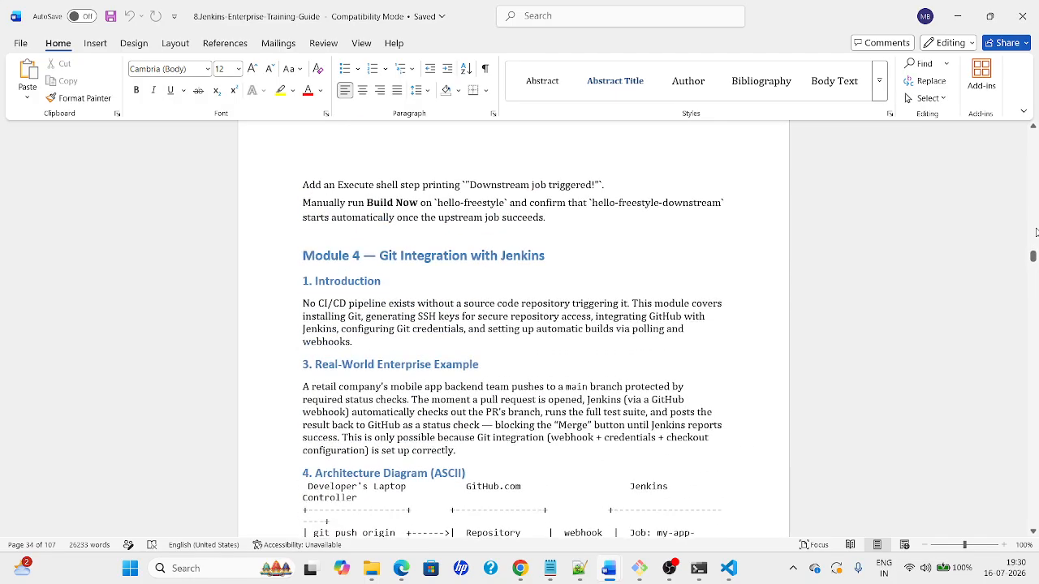